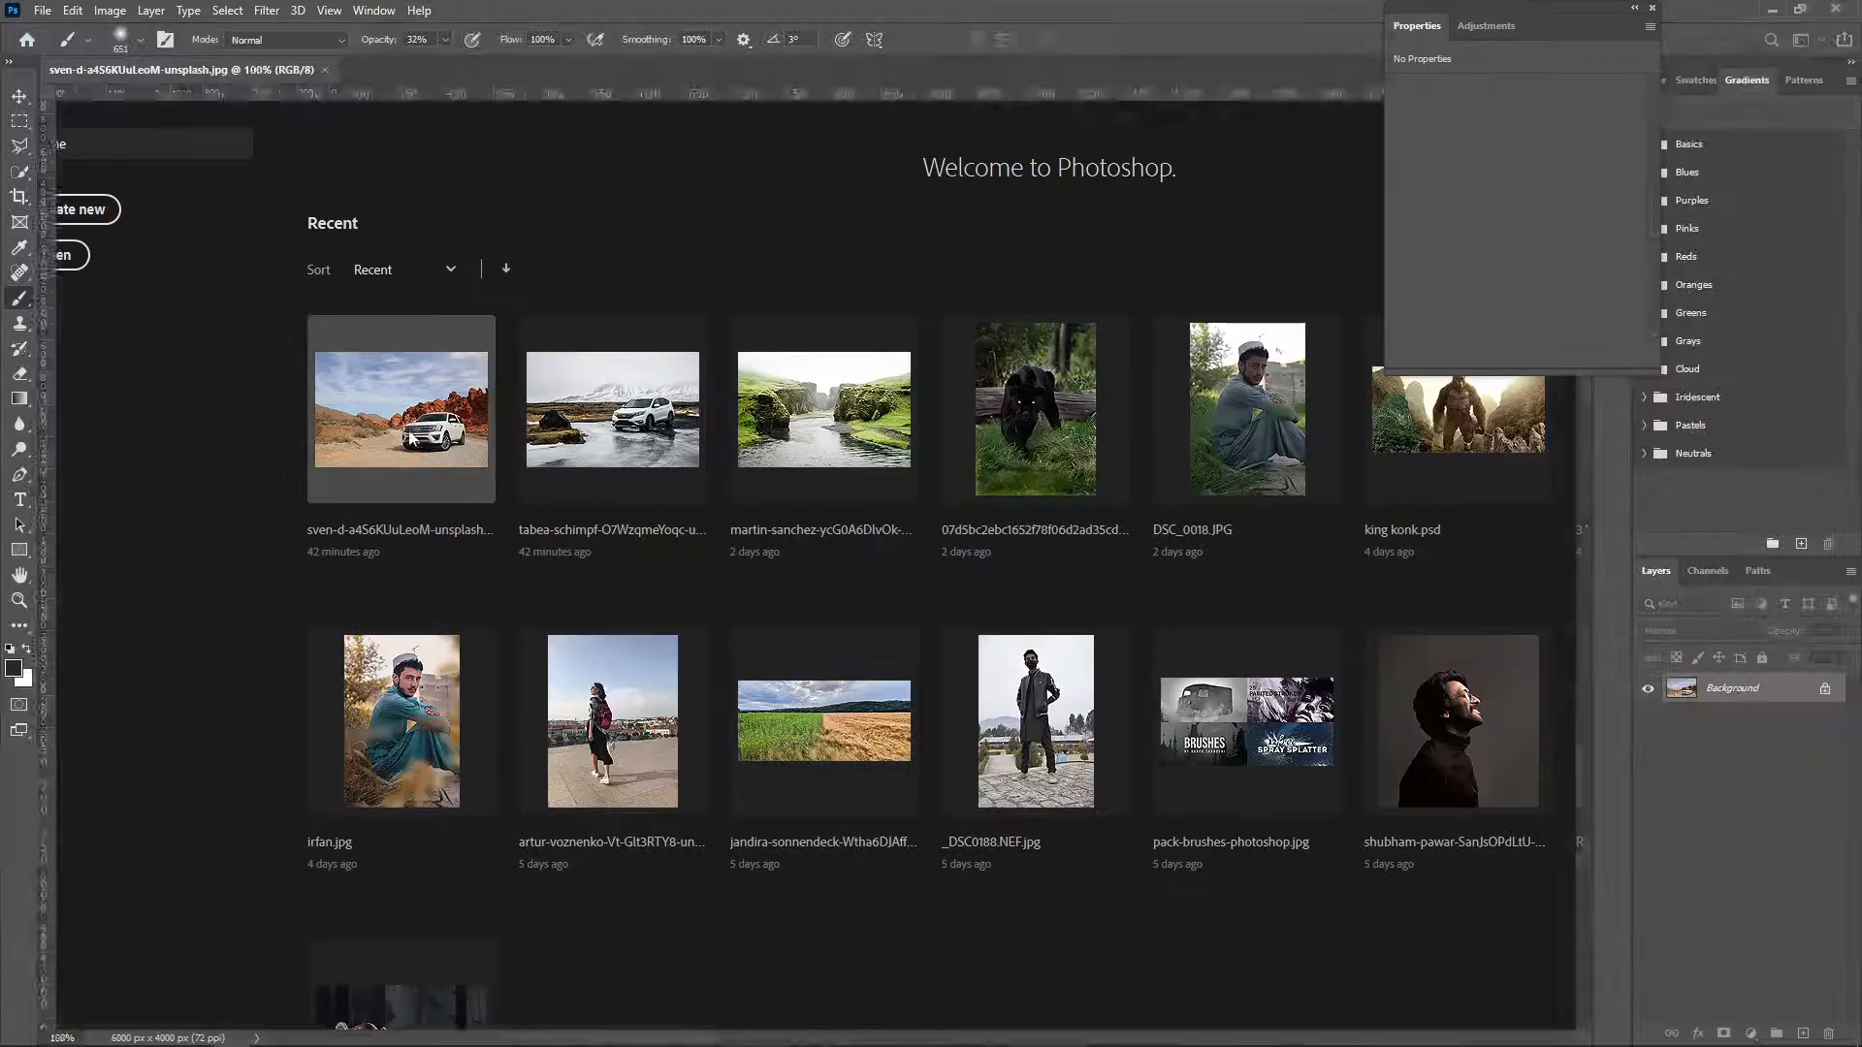
Select the white SUV and the gravel ground around it with the Quick Selection tool.
left_click(19, 174)
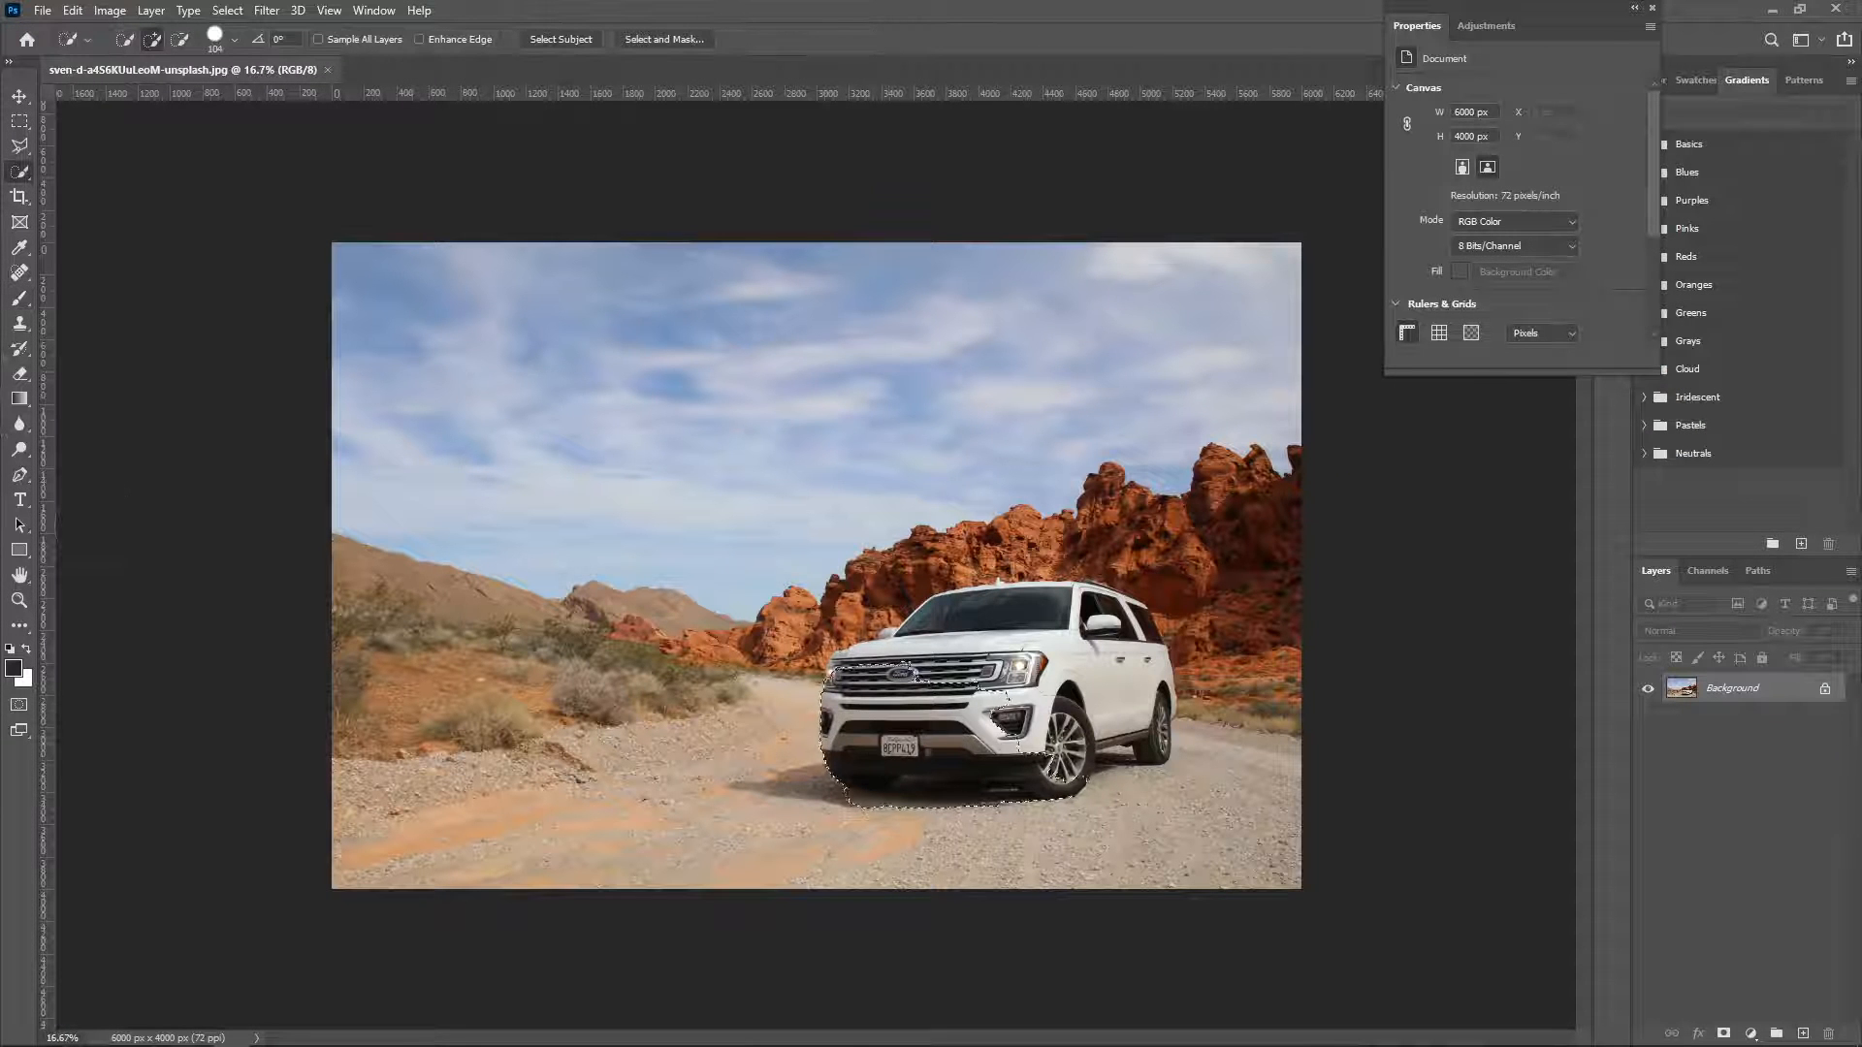
mouse_move(594, 755)
left_mouse_down()
mouse_move(397, 737)
mouse_move(1159, 854)
left_mouse_up()
mouse_move(727, 650)
left_mouse_down()
mouse_move(582, 648)
mouse_move(811, 663)
left_mouse_up()
left_click_drag(667, 682, 551, 647)
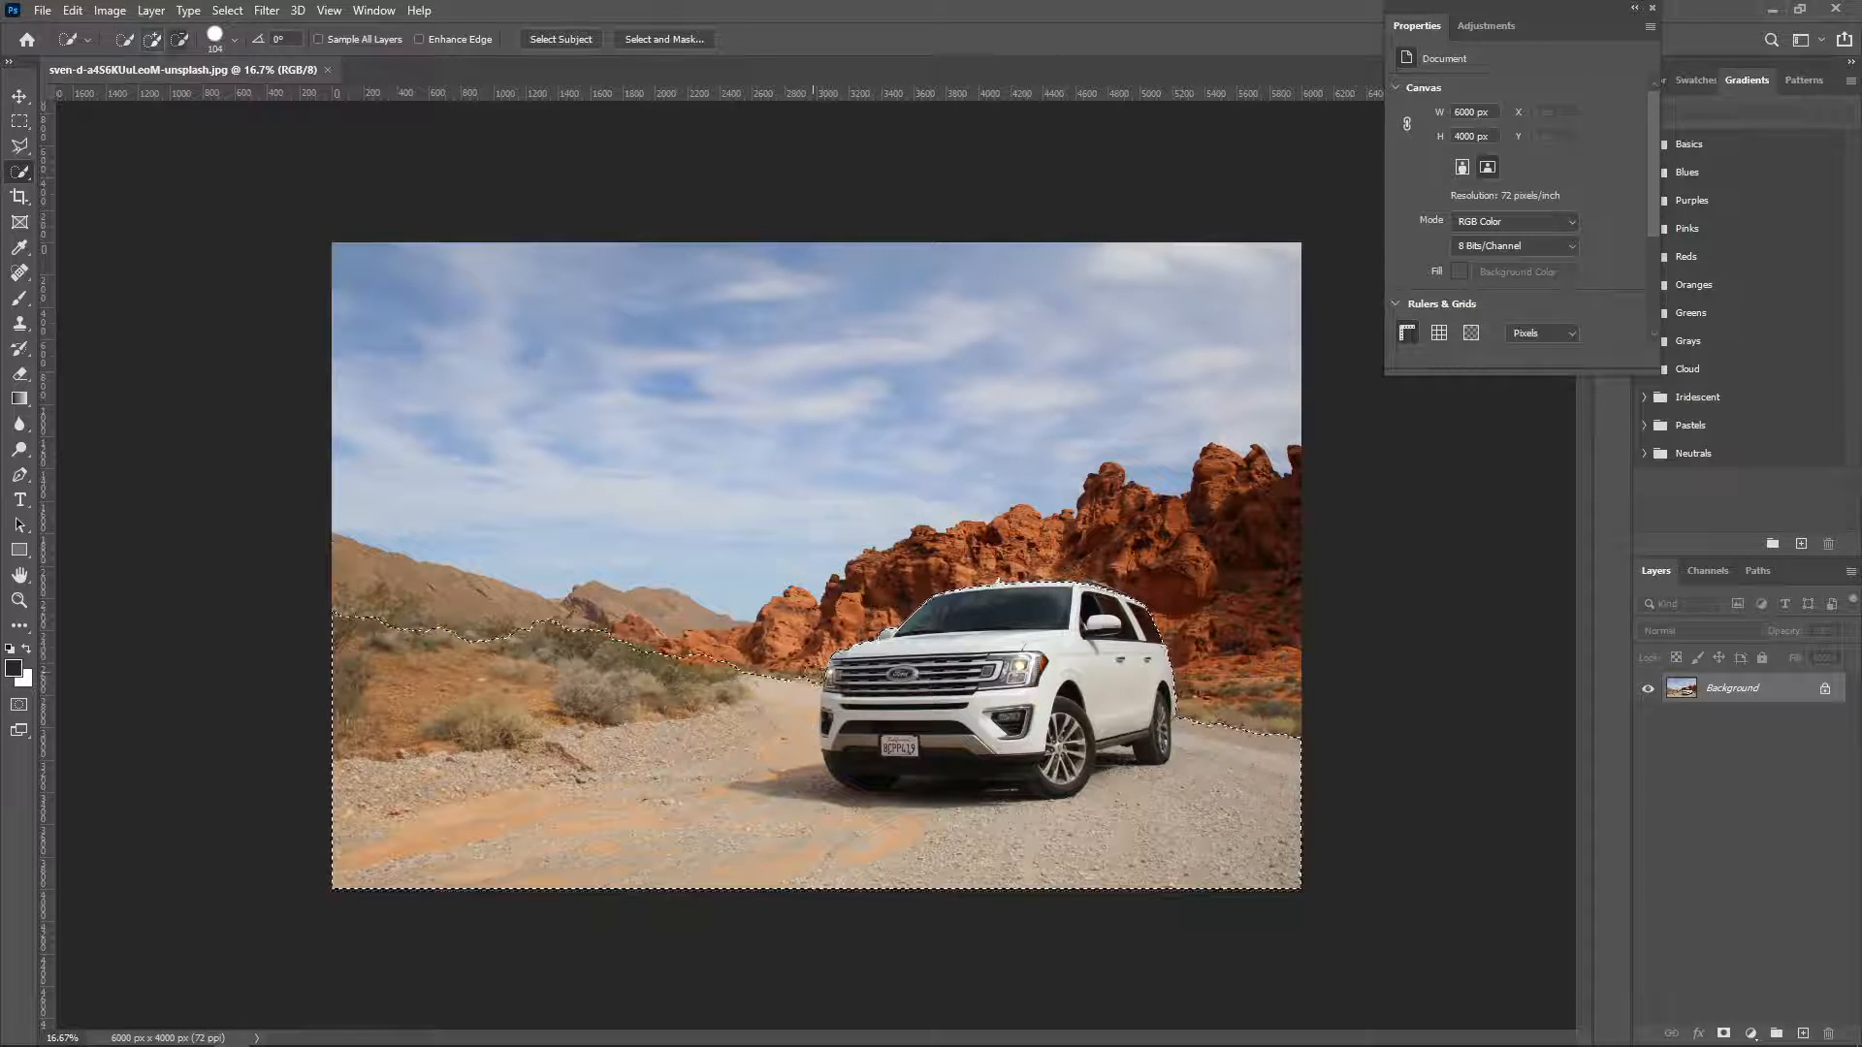
Refine the selection in Select and Mask with a 3 px feather and output it as a selection.
left_click(665, 40)
left_click_drag(999, 648, 1094, 687)
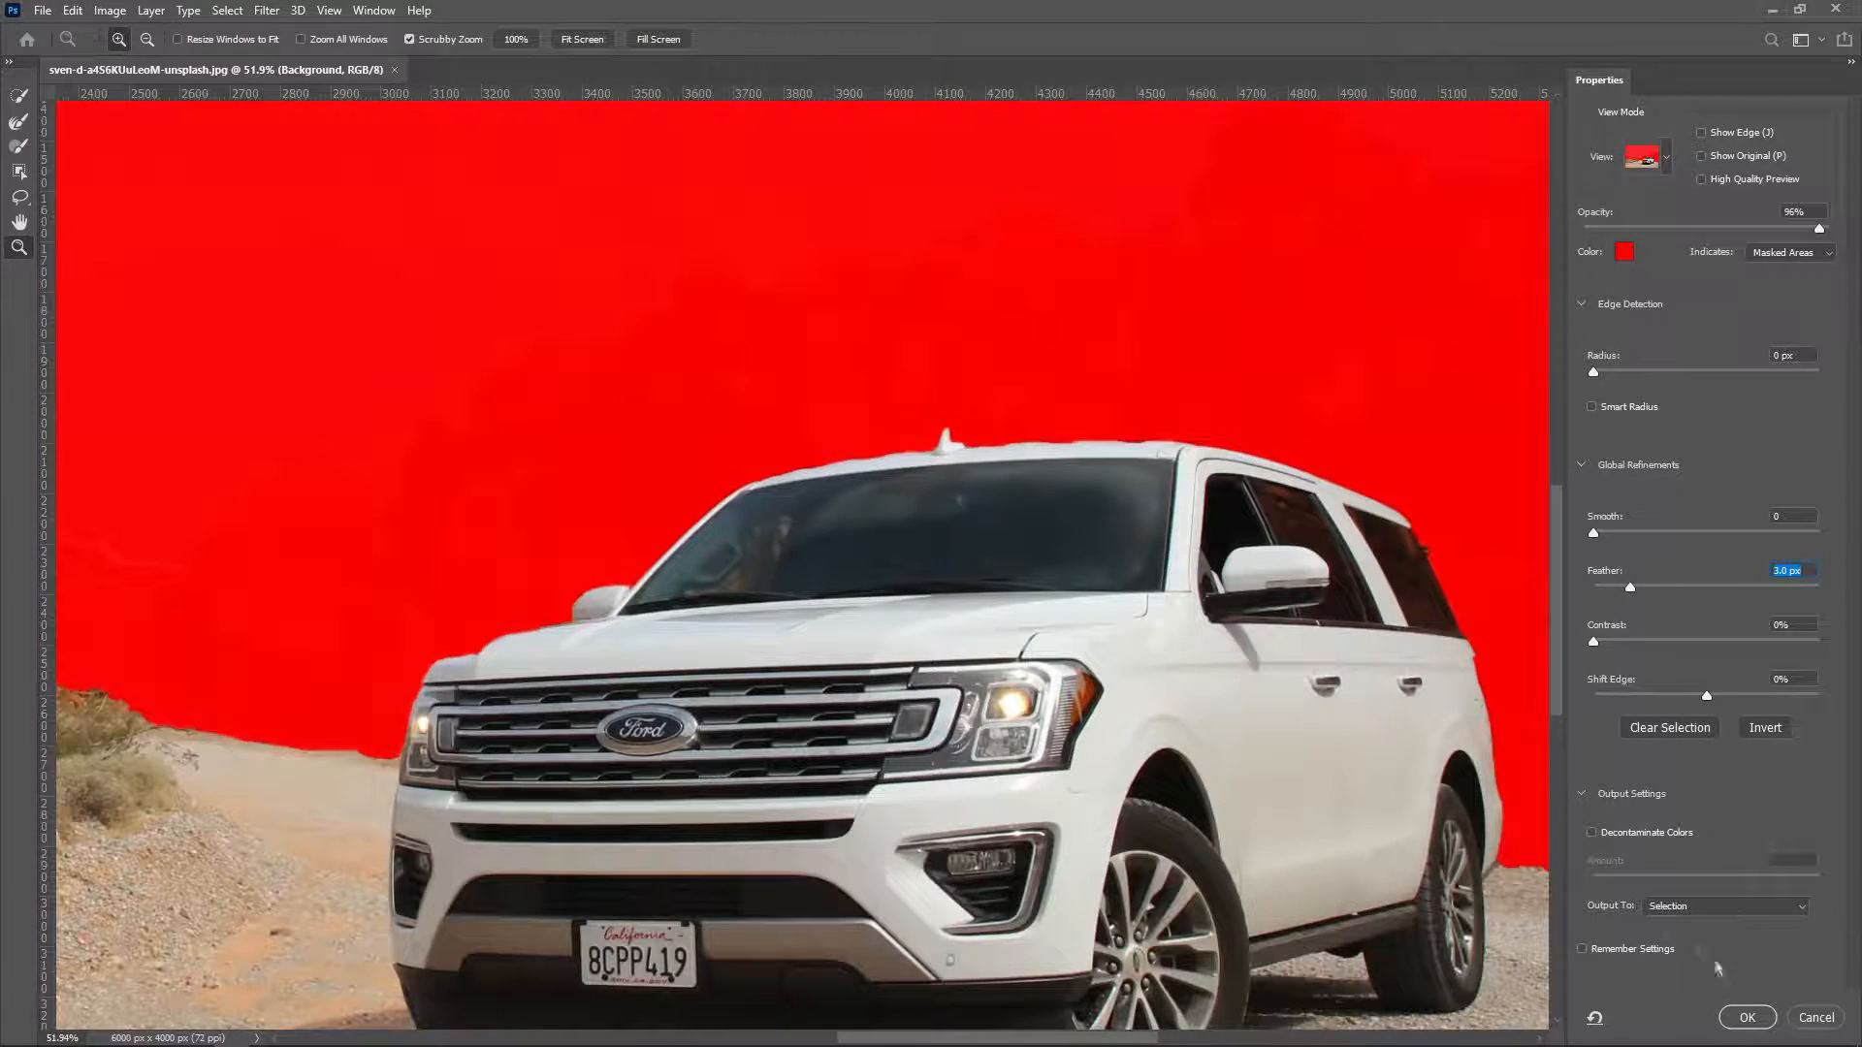
left_click(1746, 1017)
Mask the layer with the selection and paint away the fringe along the hood and side mirror with a black brush at 100% opacity.
left_click(20, 601)
left_click_drag(532, 636, 652, 644)
left_click(19, 299)
key("x")
right_click(740, 502)
key("Return")
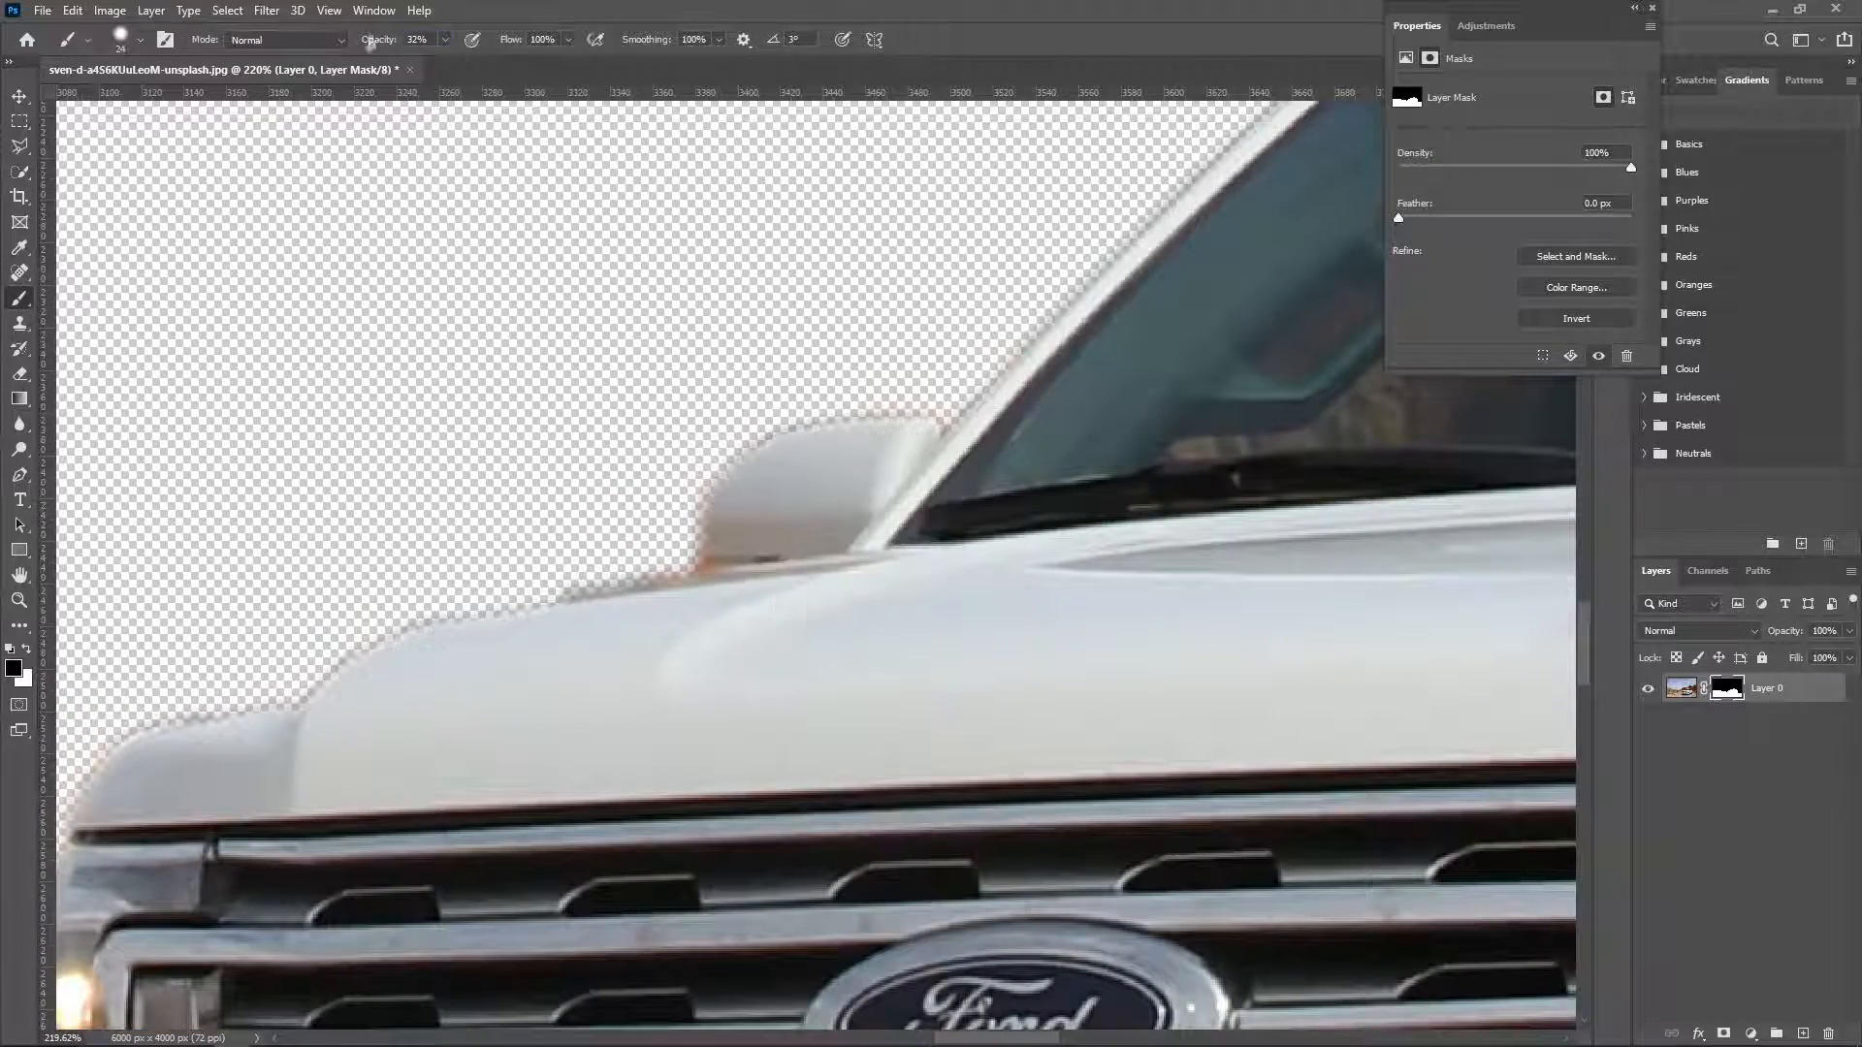
left_click_drag(191, 700, 372, 671)
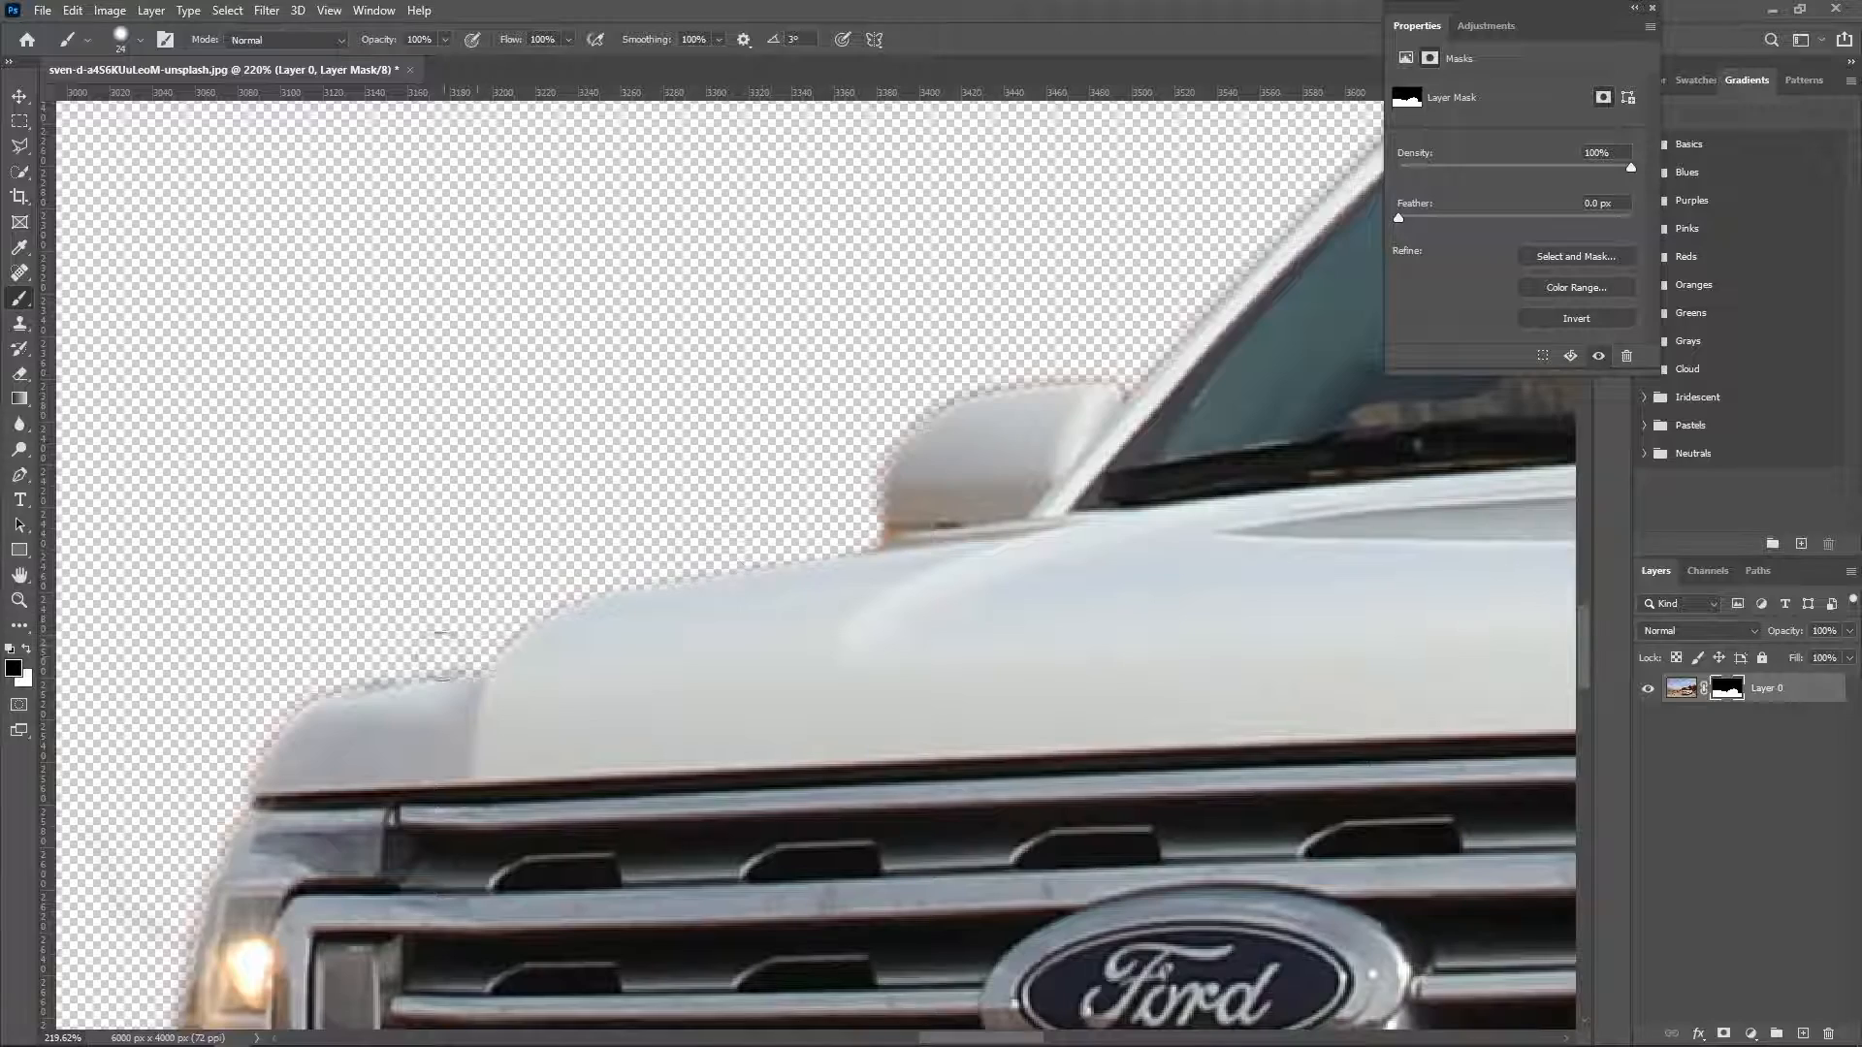
left_click_drag(855, 526, 686, 705)
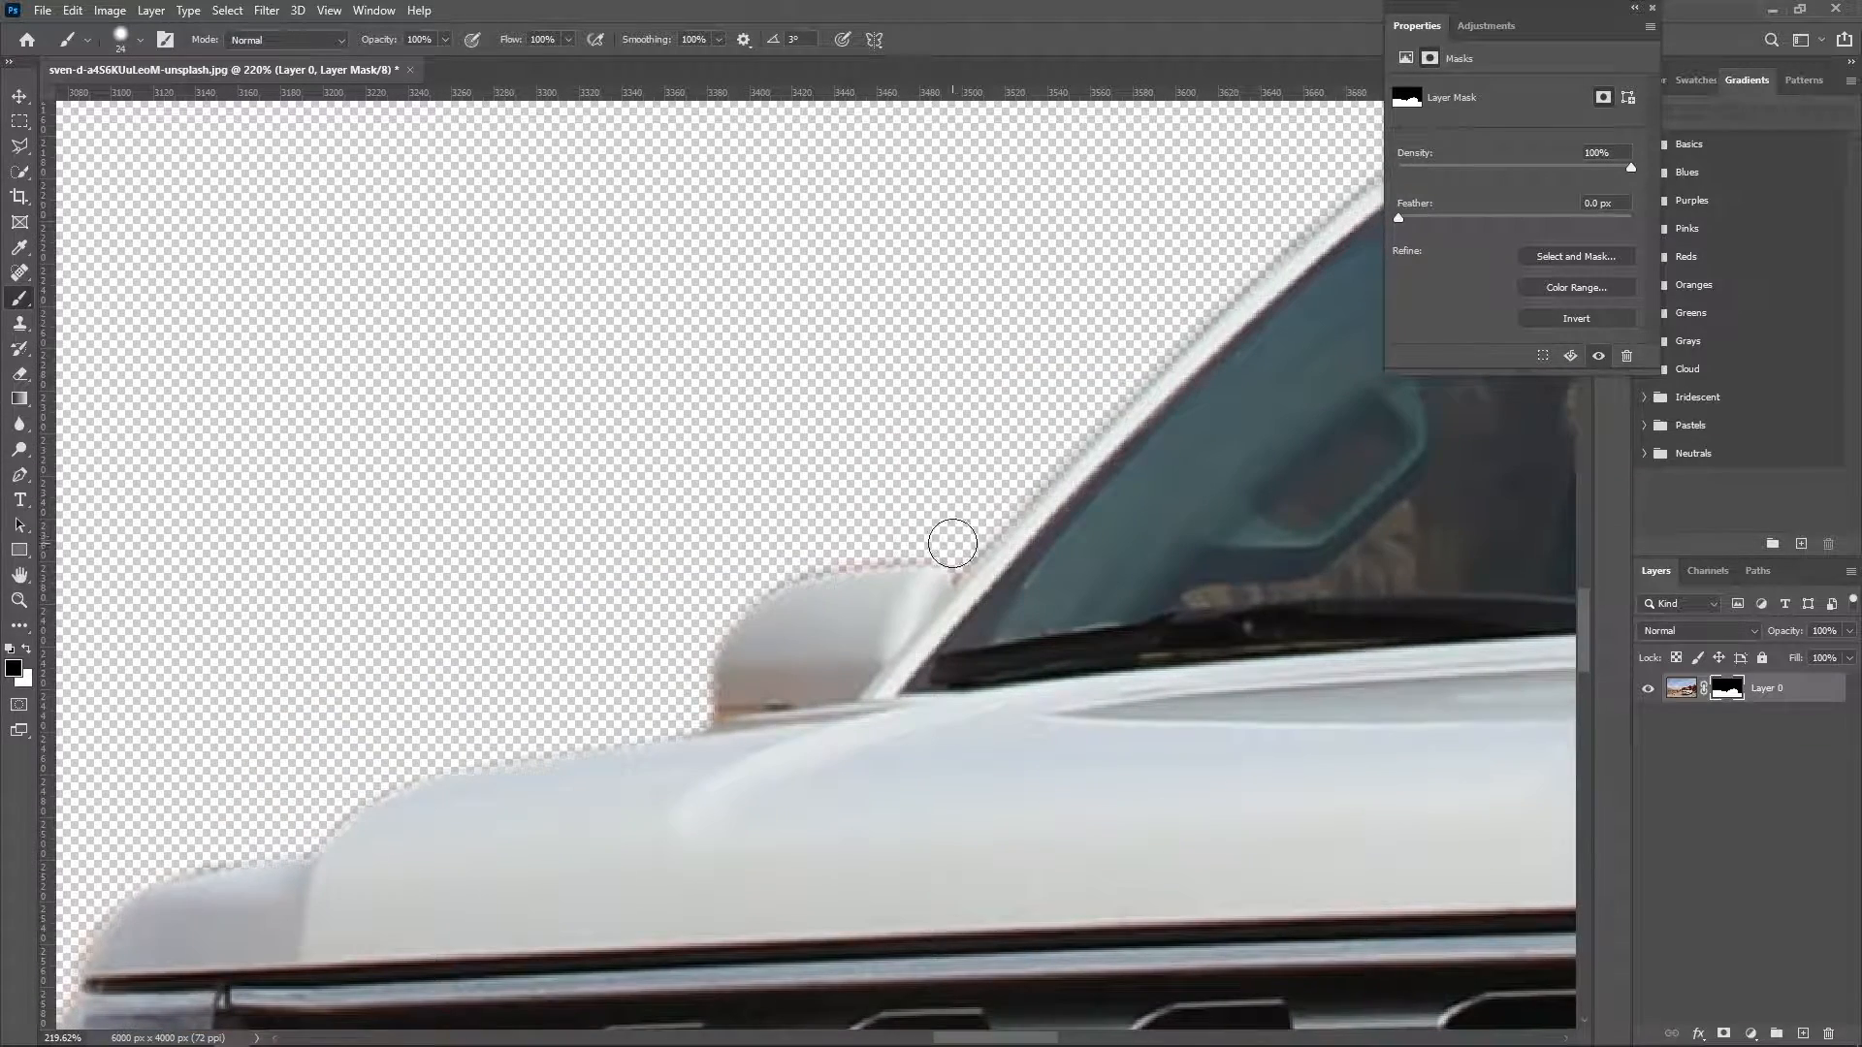
Clean the mask edge around the antenna and along the car's roof with a small black brush.
right_click(641, 682, "alt")
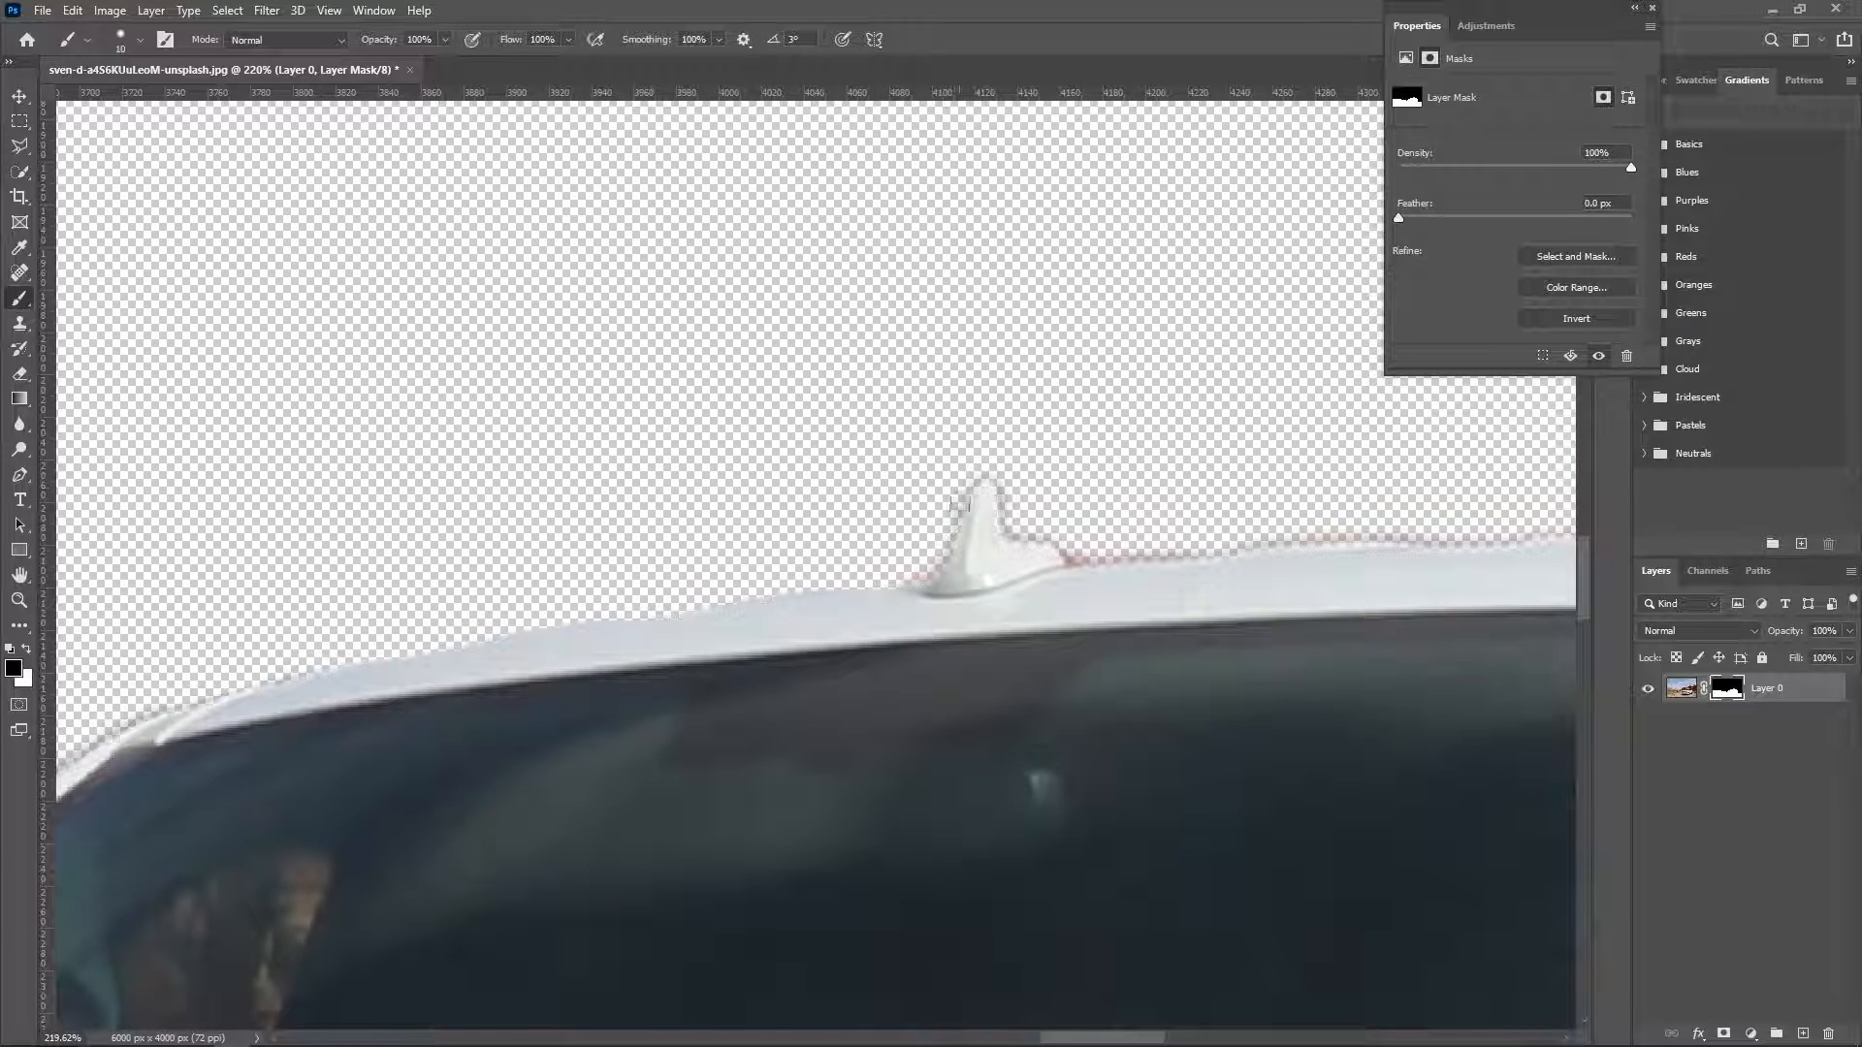
left_click_drag(1080, 559, 424, 632)
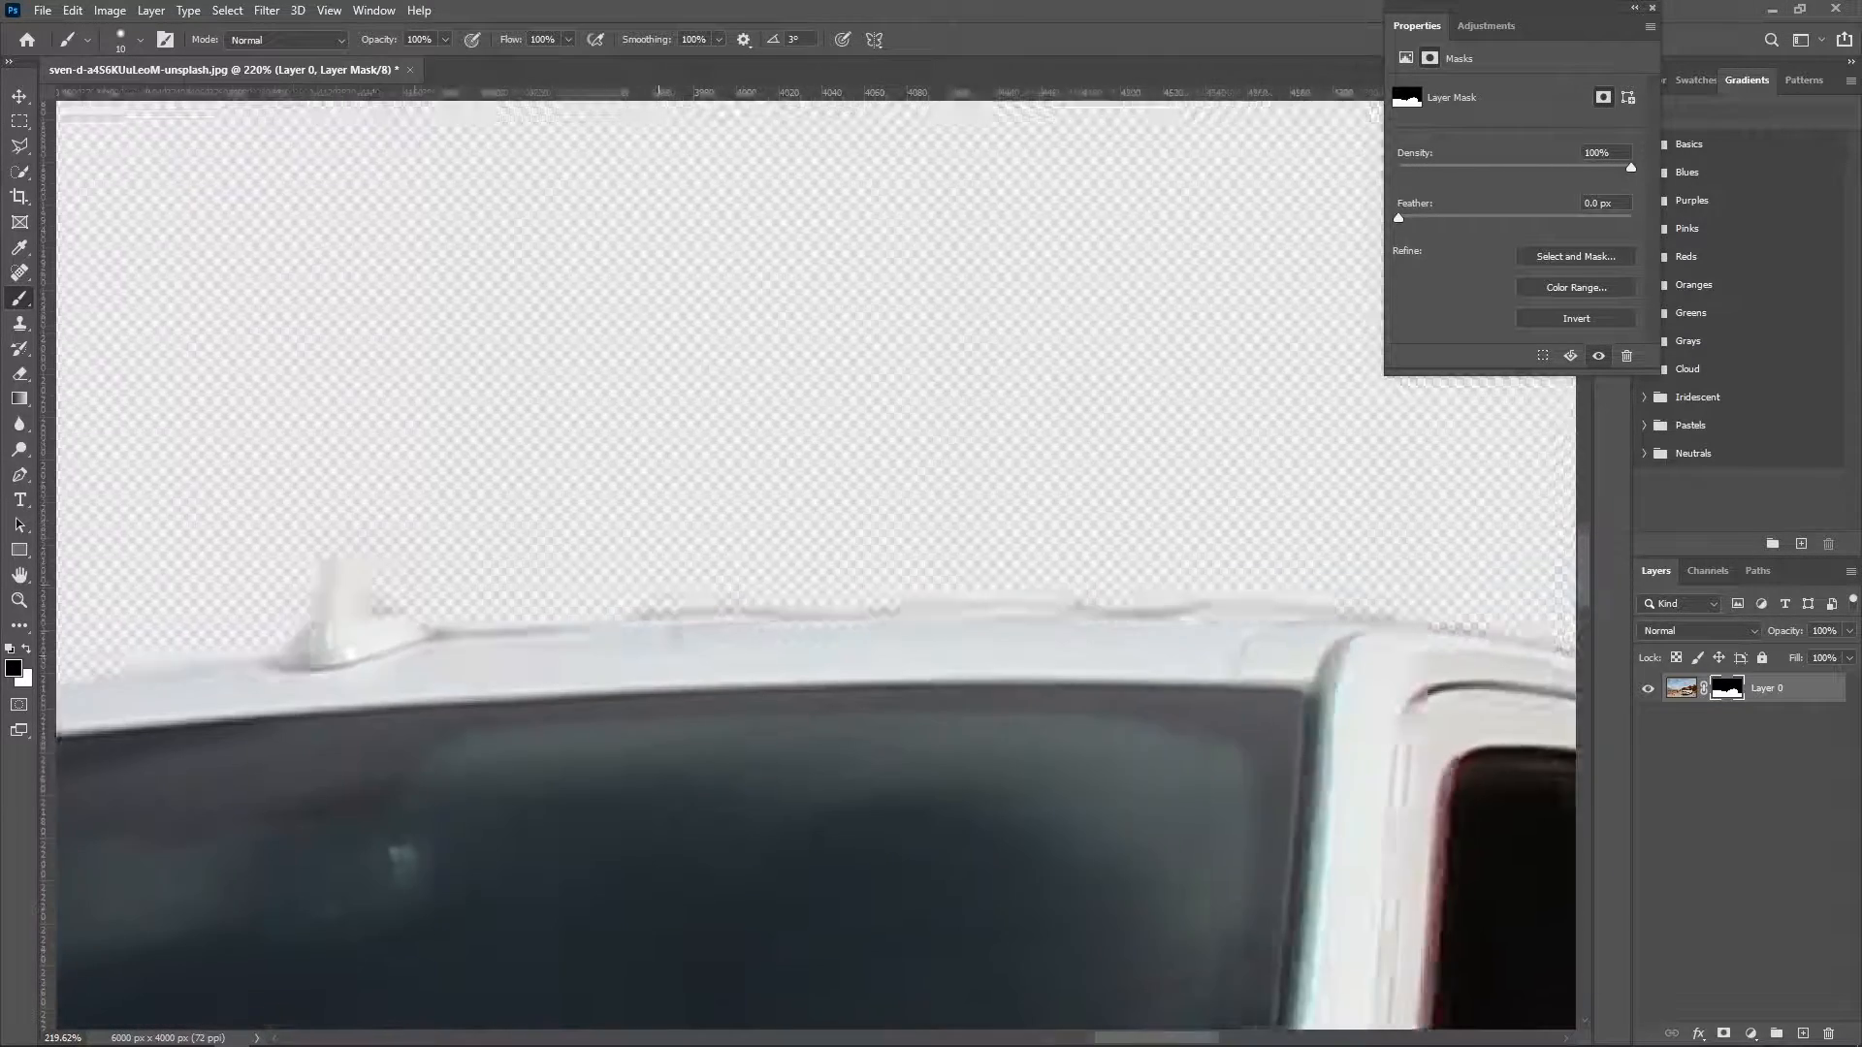
left_click_drag(1144, 617, 791, 631)
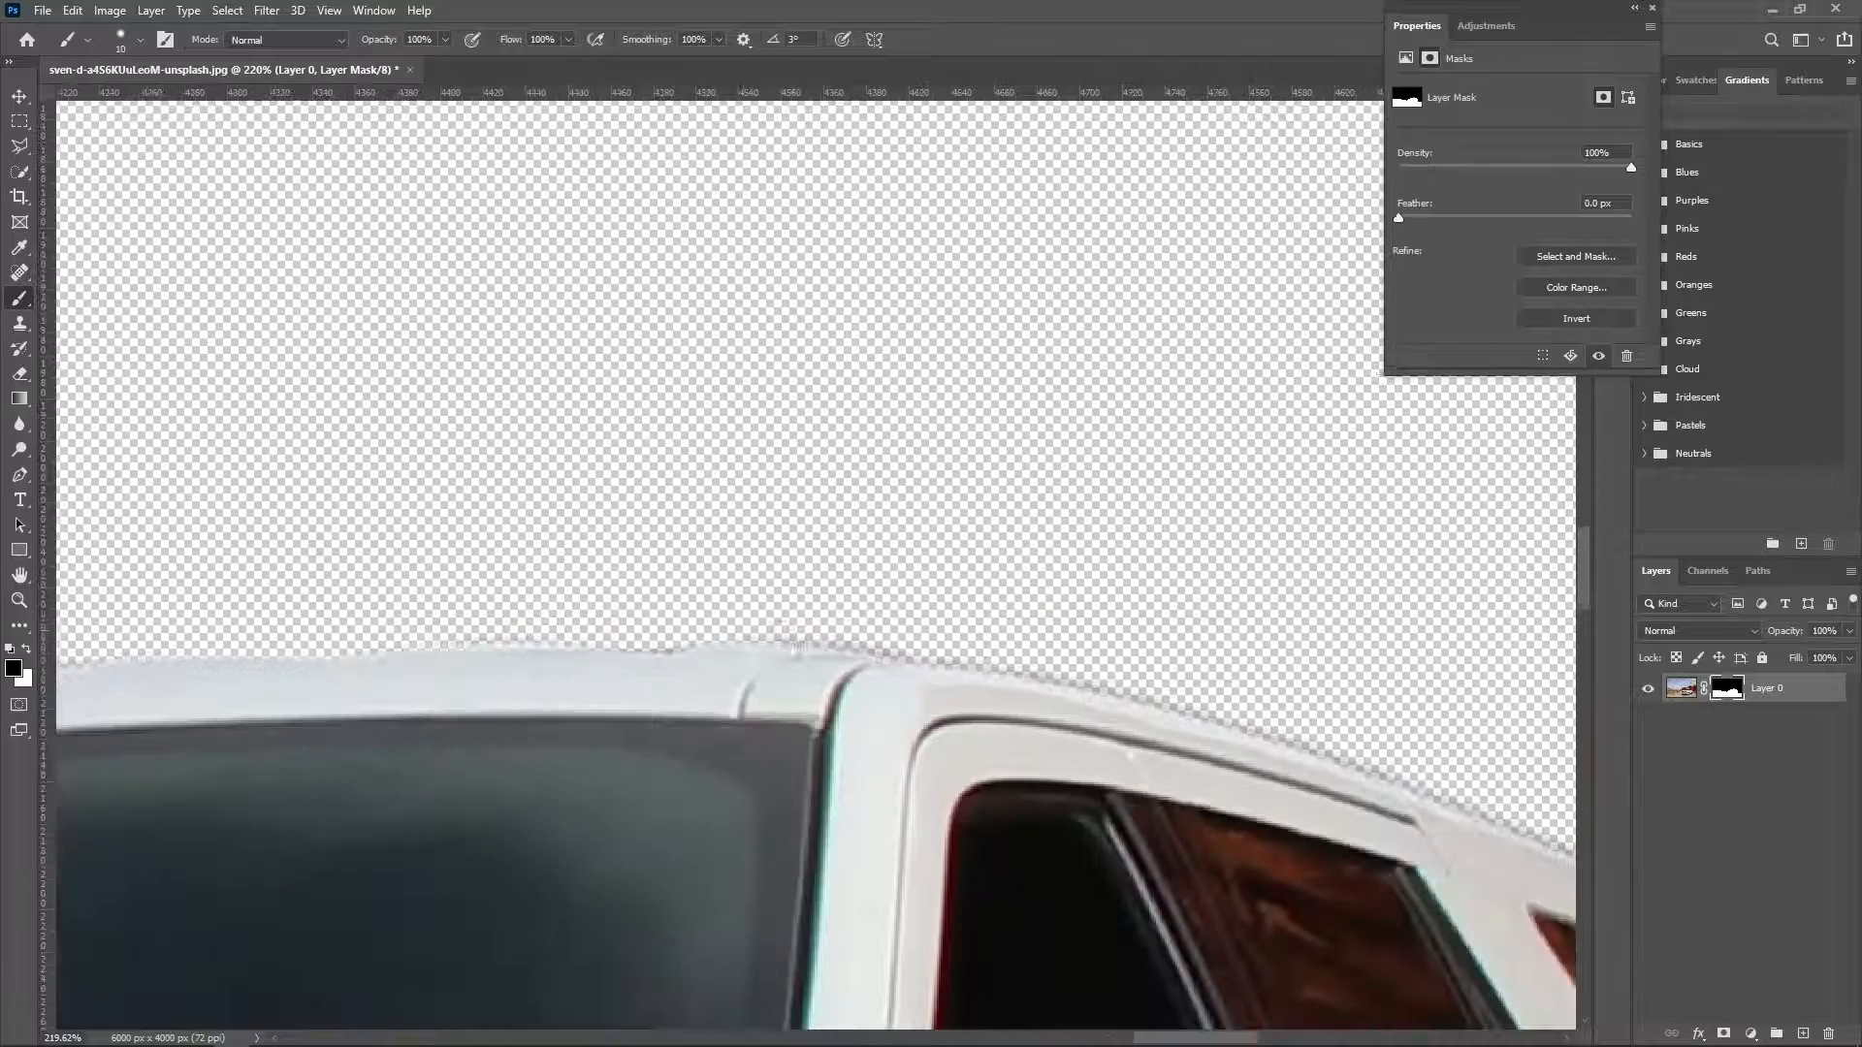
left_click_drag(1339, 749, 534, 656)
Clean the mask along the rear window and back edge of the car.
left_click_drag(981, 814, 588, 463)
left_click_drag(340, 448, 531, 691)
key("ctrl+z")
key("x")
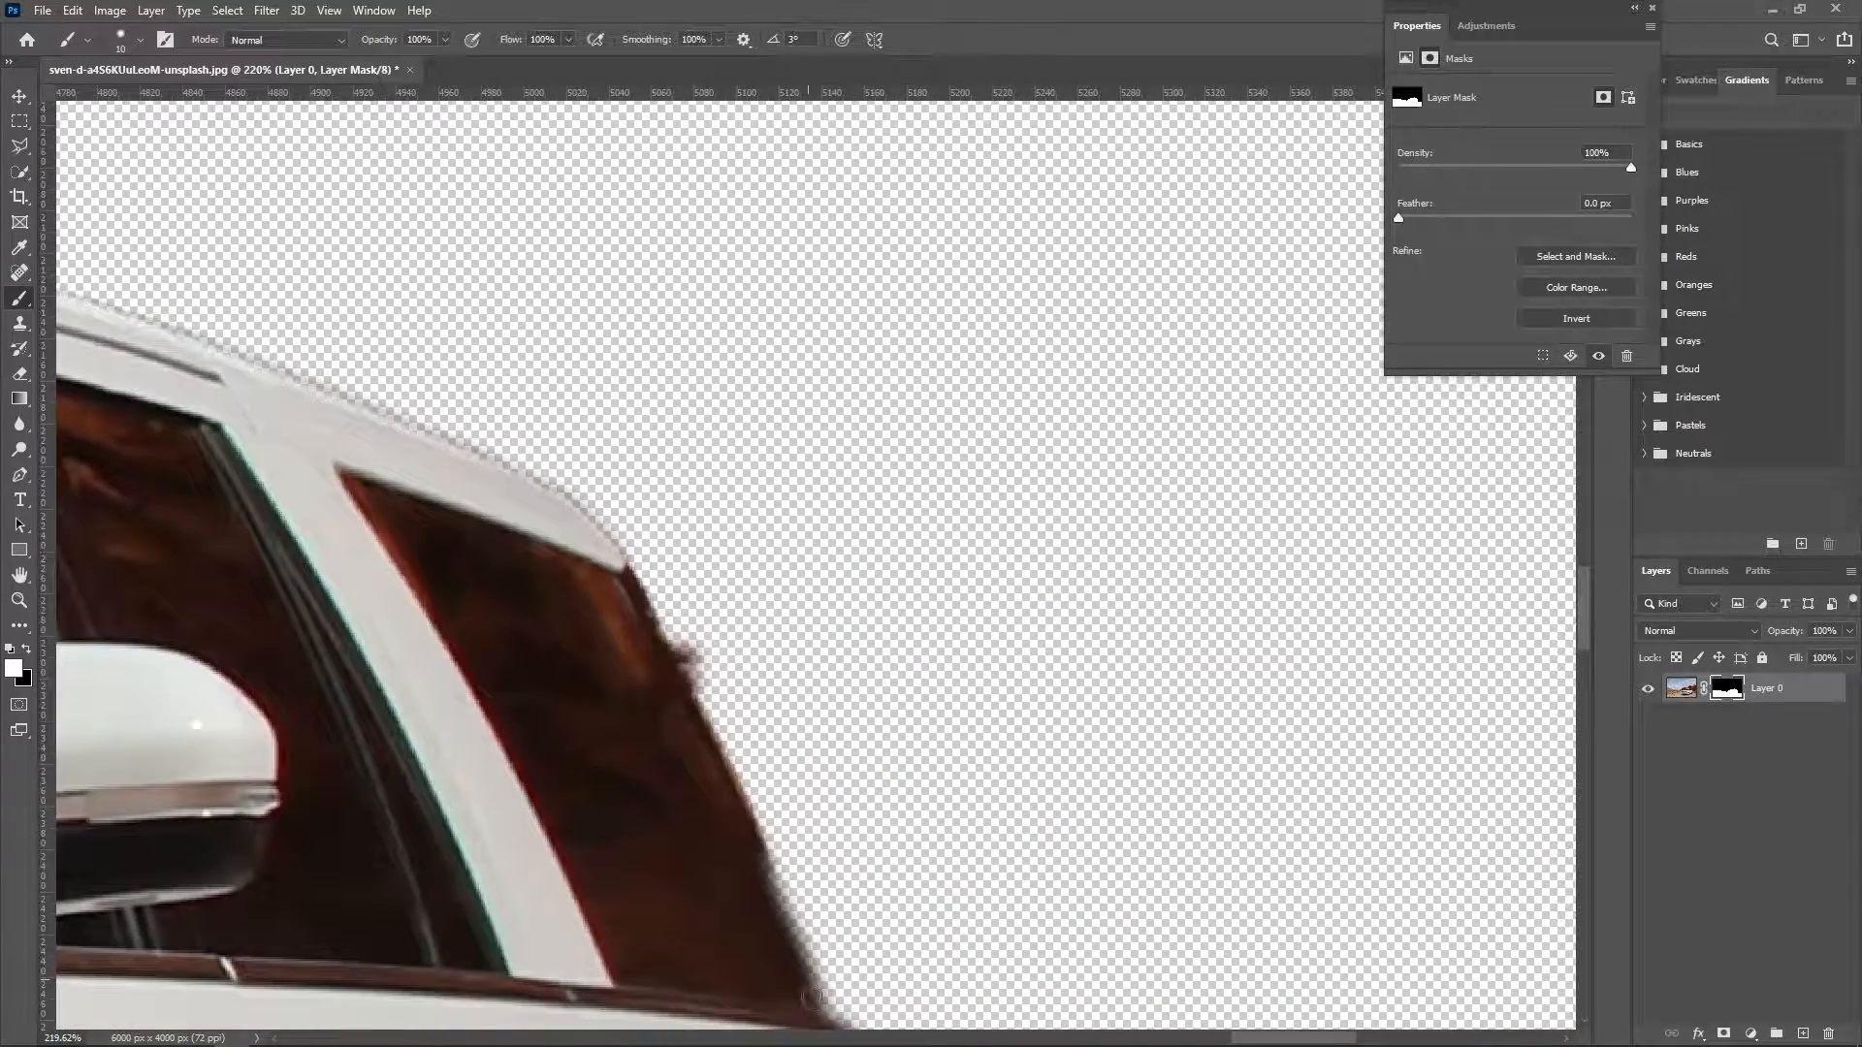
left_click_drag(810, 998, 532, 723)
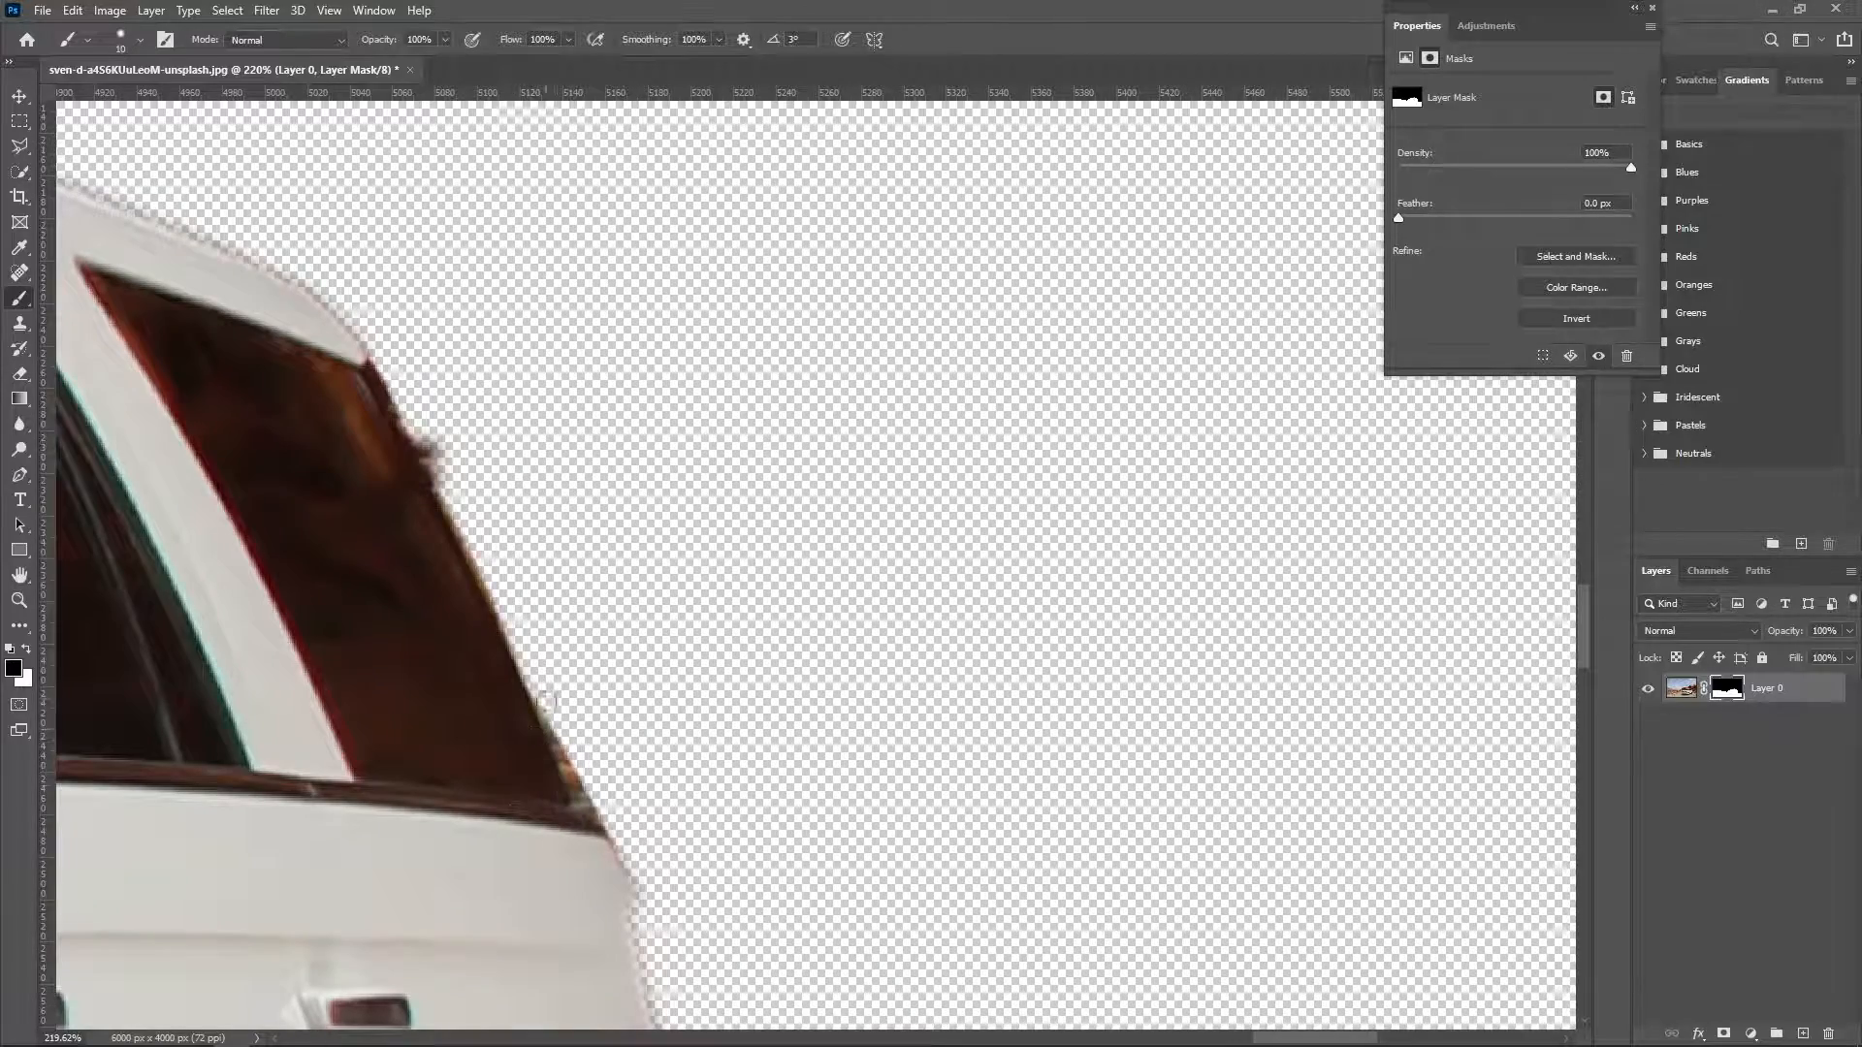
left_click_drag(653, 934, 659, 420)
Crop the image to a portrait frame of about 3538 × 4000 px around the car.
key("z")
left_click_drag(652, 562, 442, 563)
key("c")
key("Return")
Switch to File Explorer and open the Desktop folder with the sky and lightning images.
mouse_move(332, 1035)
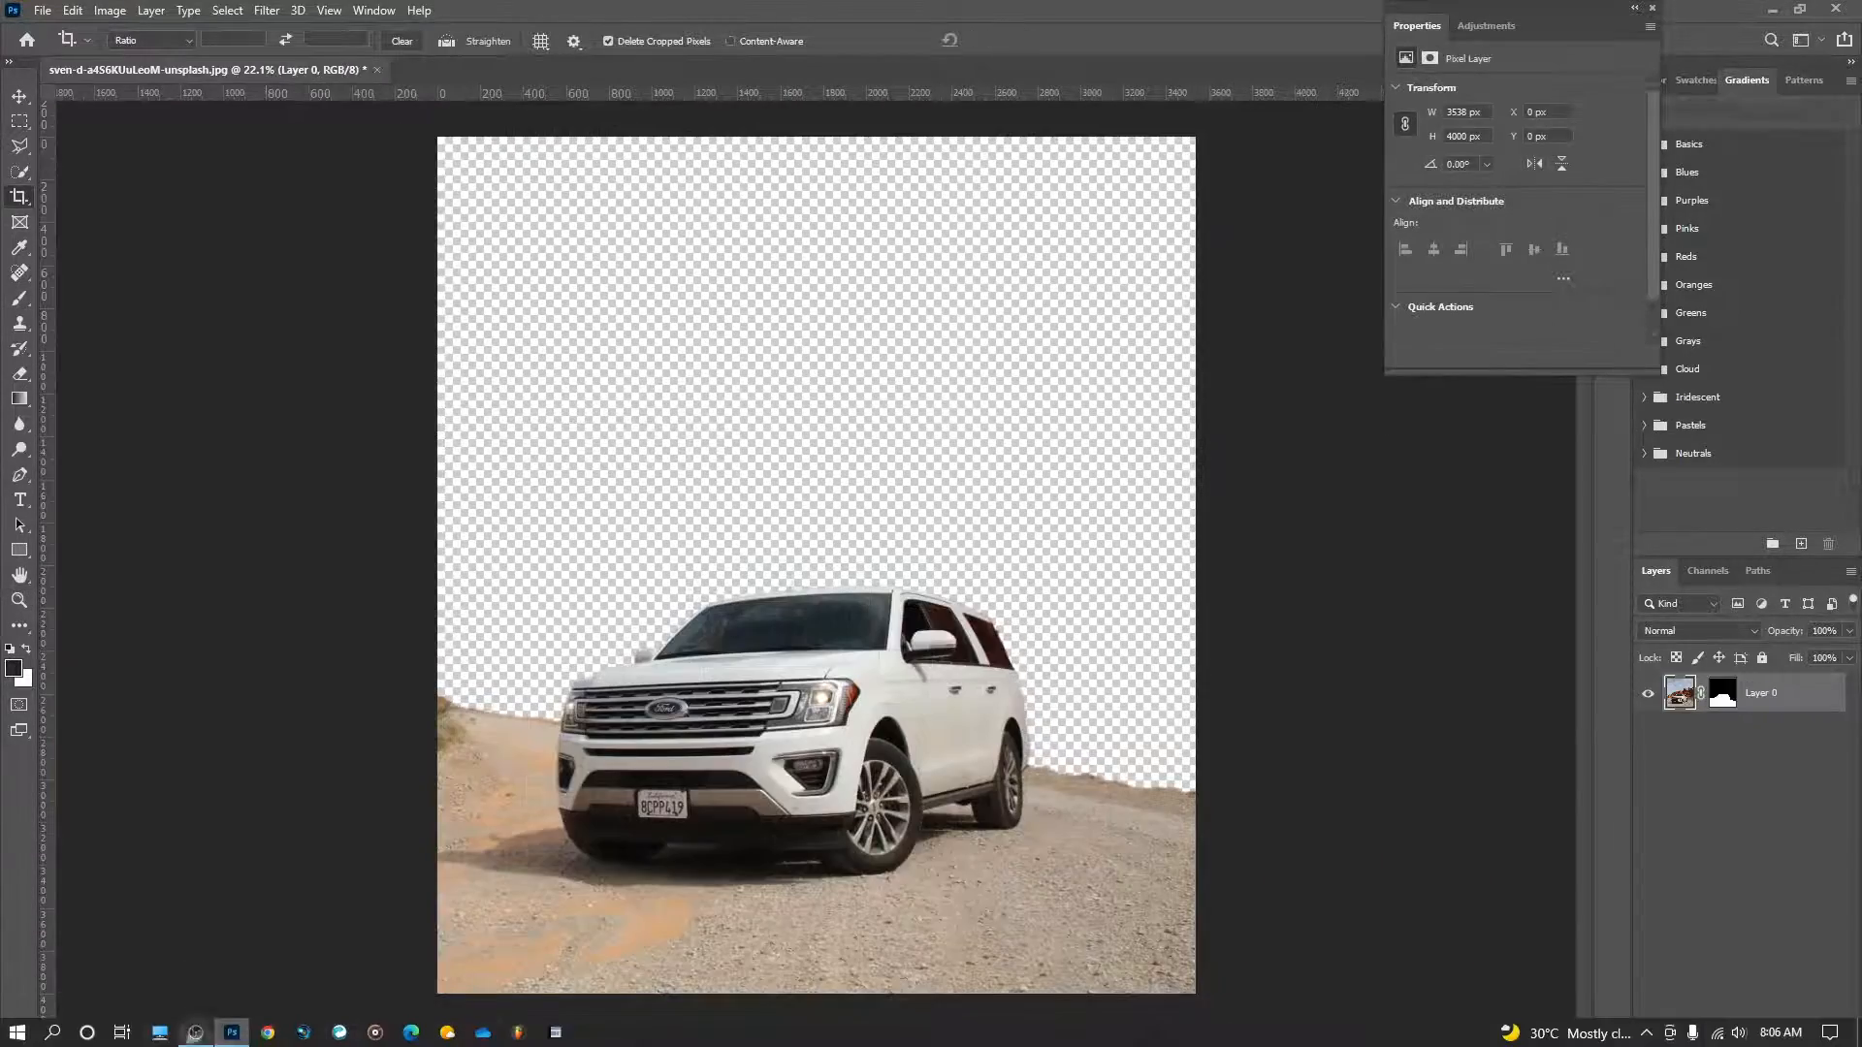
left_click(160, 1032)
left_click_drag(388, 413, 918, 344)
left_click(611, 496)
left_click(603, 473)
left_click_drag(1094, 495, 725, 301)
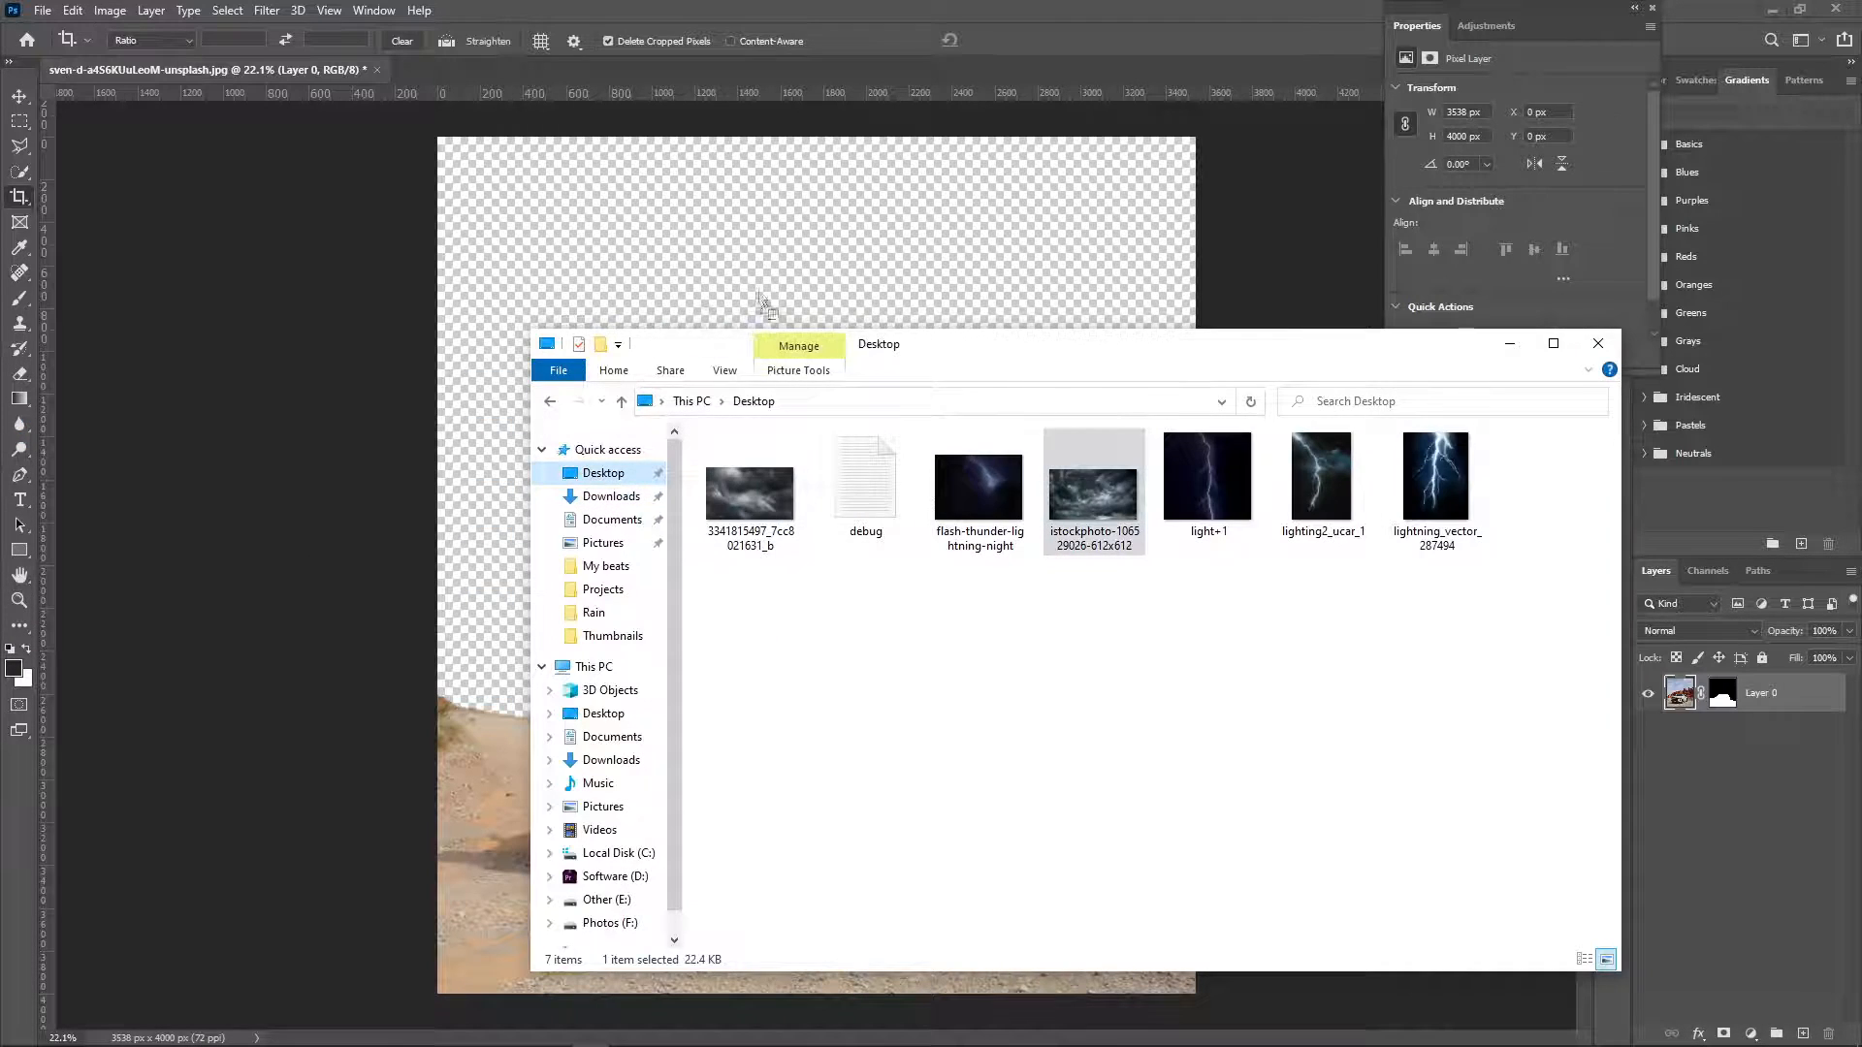
left_click_drag(749, 495, 748, 282)
left_click_drag(923, 502, 1468, 168)
left_click_drag(1010, 559, 715, 469)
left_click_drag(1168, 540, 1588, 789)
left_click_drag(1169, 691, 984, 657)
left_click(928, 39)
left_click_drag(1816, 691, 1827, 1031)
left_click(160, 1032)
left_click_drag(1093, 493, 939, 299)
left_click_drag(832, 556, 1554, 137)
left_click_drag(1366, 320, 934, 320)
left_click_drag(1125, 580, 1649, 873)
left_click_drag(1196, 820, 1074, 779)
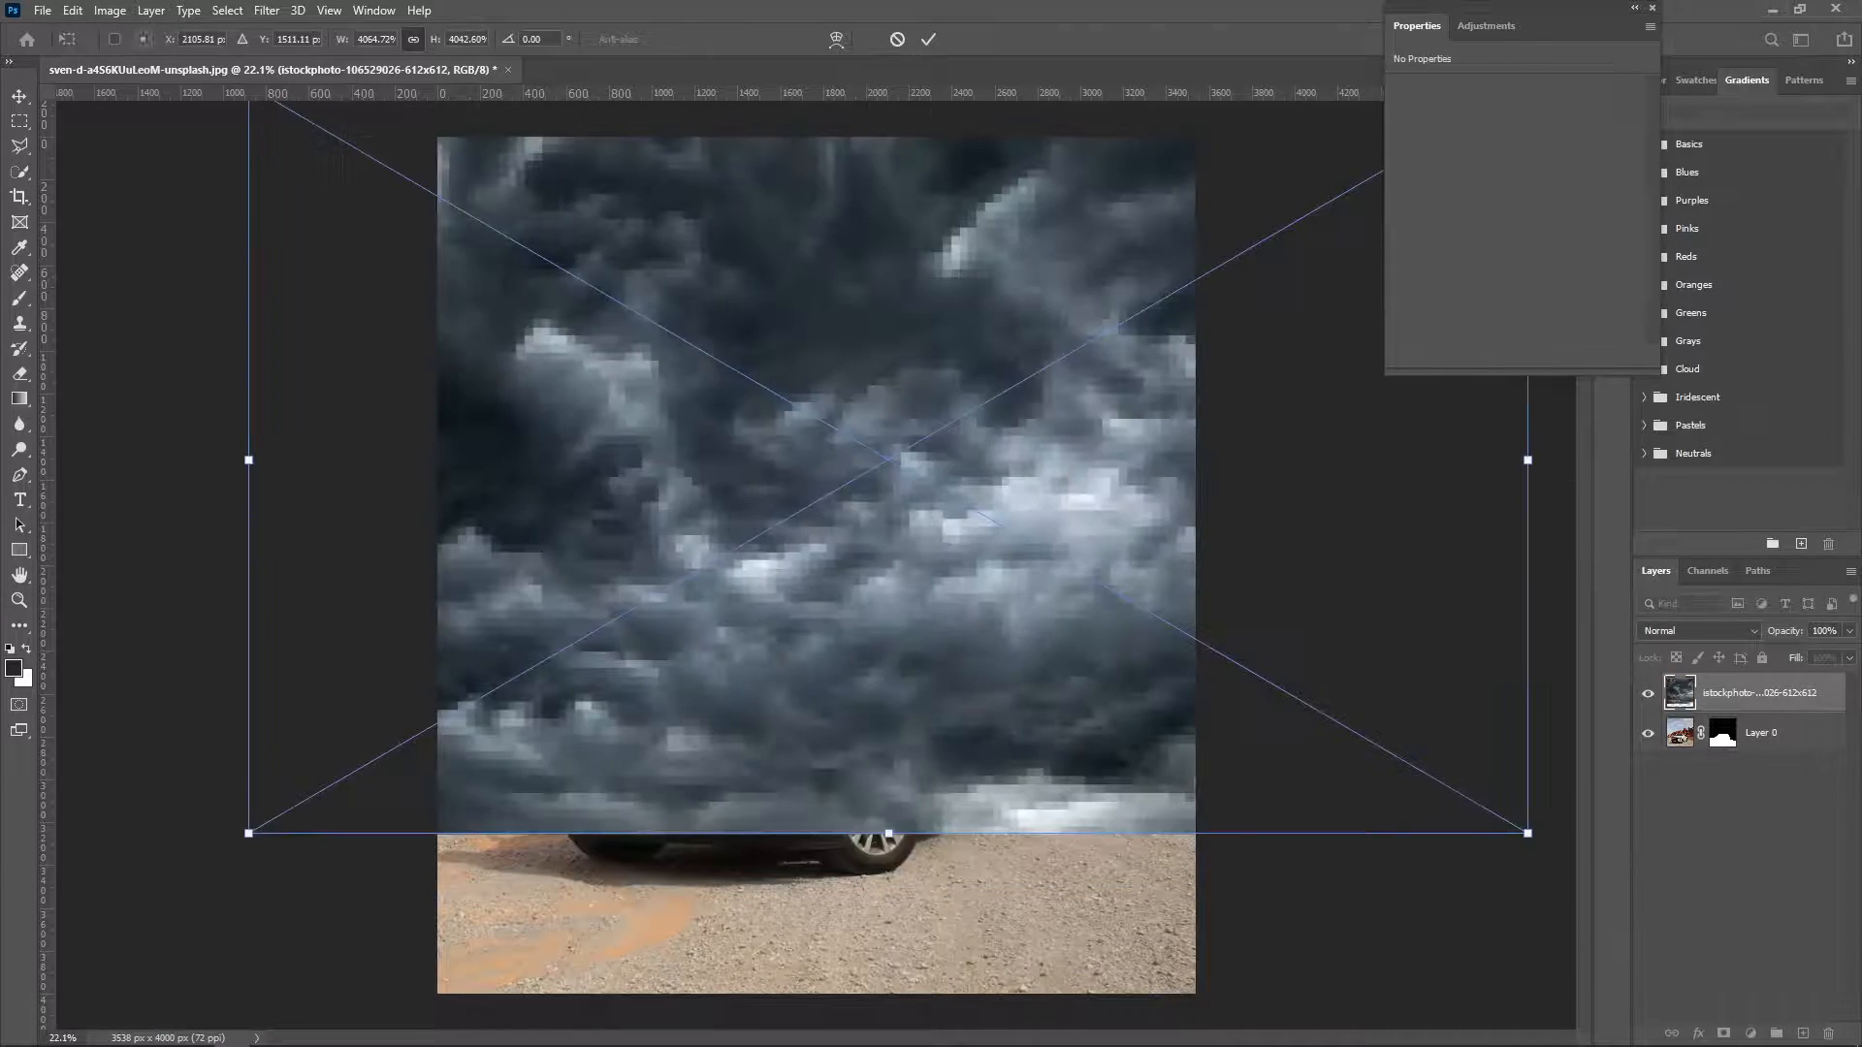
left_click_drag(1010, 451, 889, 208)
key("Return")
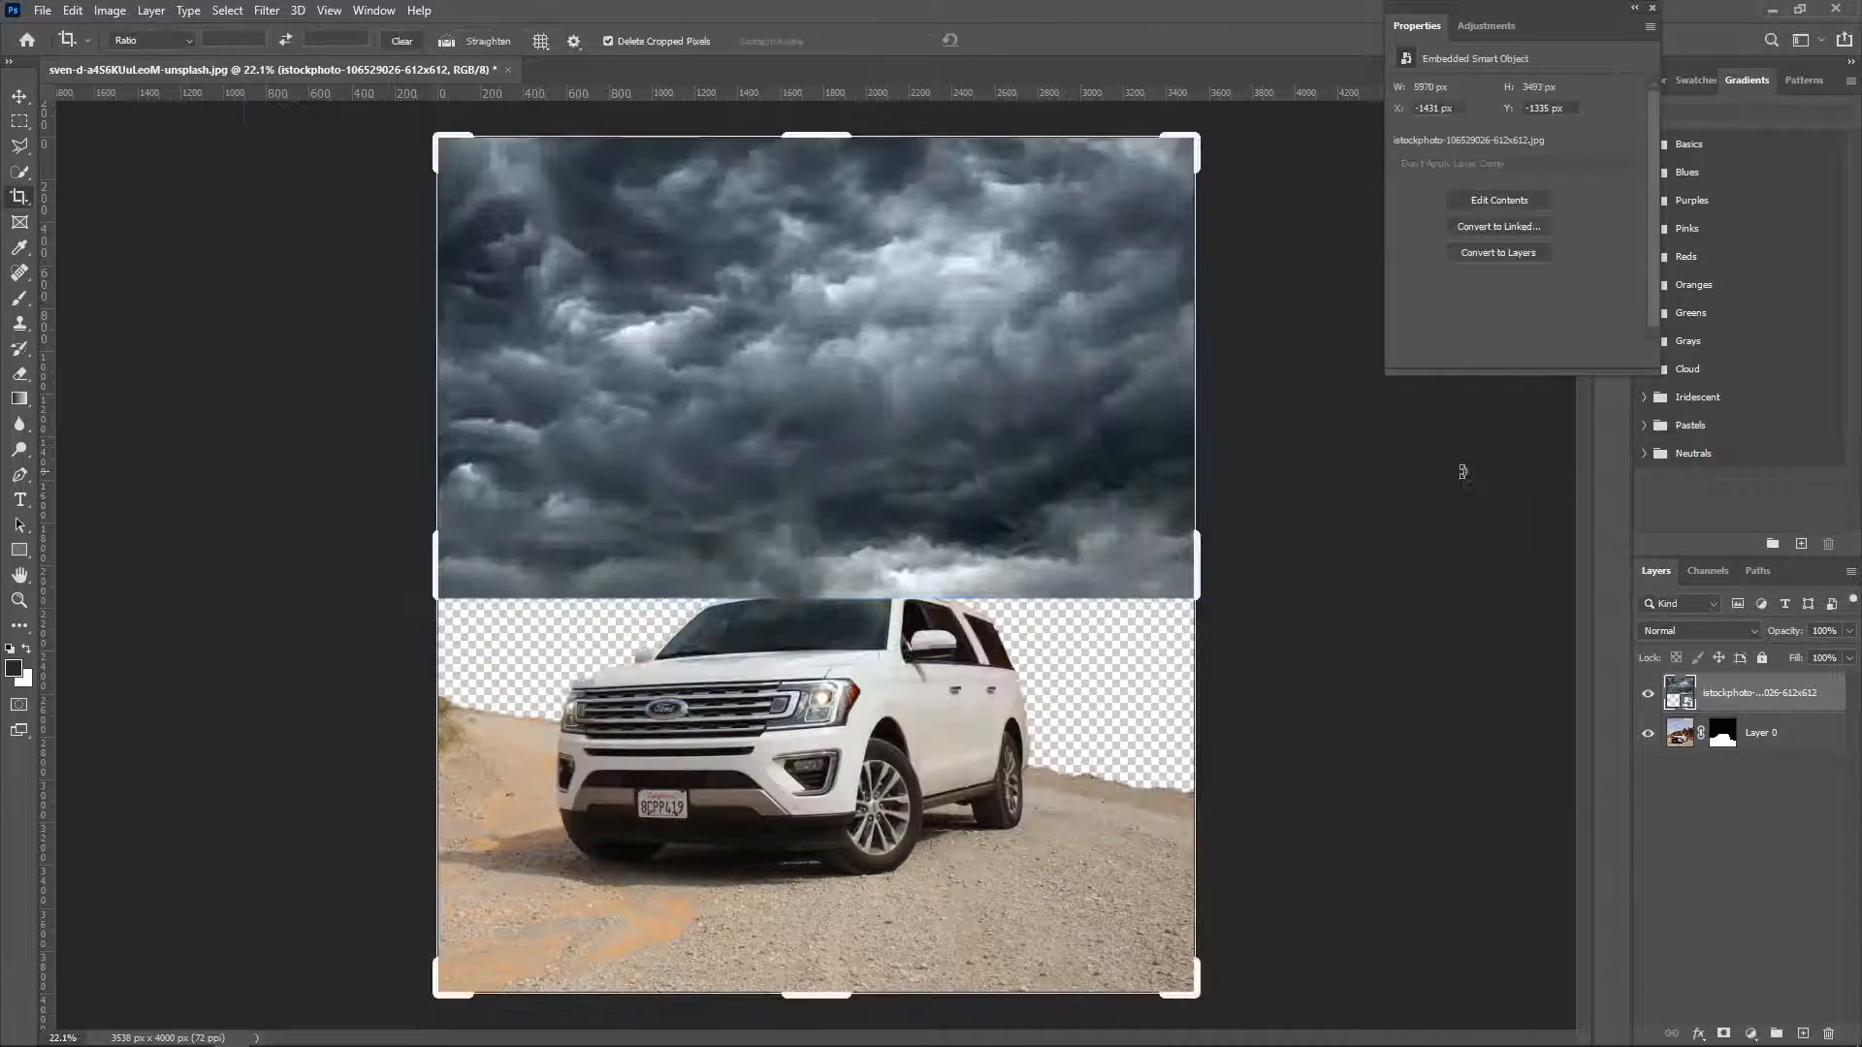
Duplicate the sky layer, flip the copy vertically and move it down over the lower part of the image.
key("ctrl+j")
key("ctrl+t")
right_click(915, 419)
left_click(968, 738)
left_click_drag(936, 539, 954, 905)
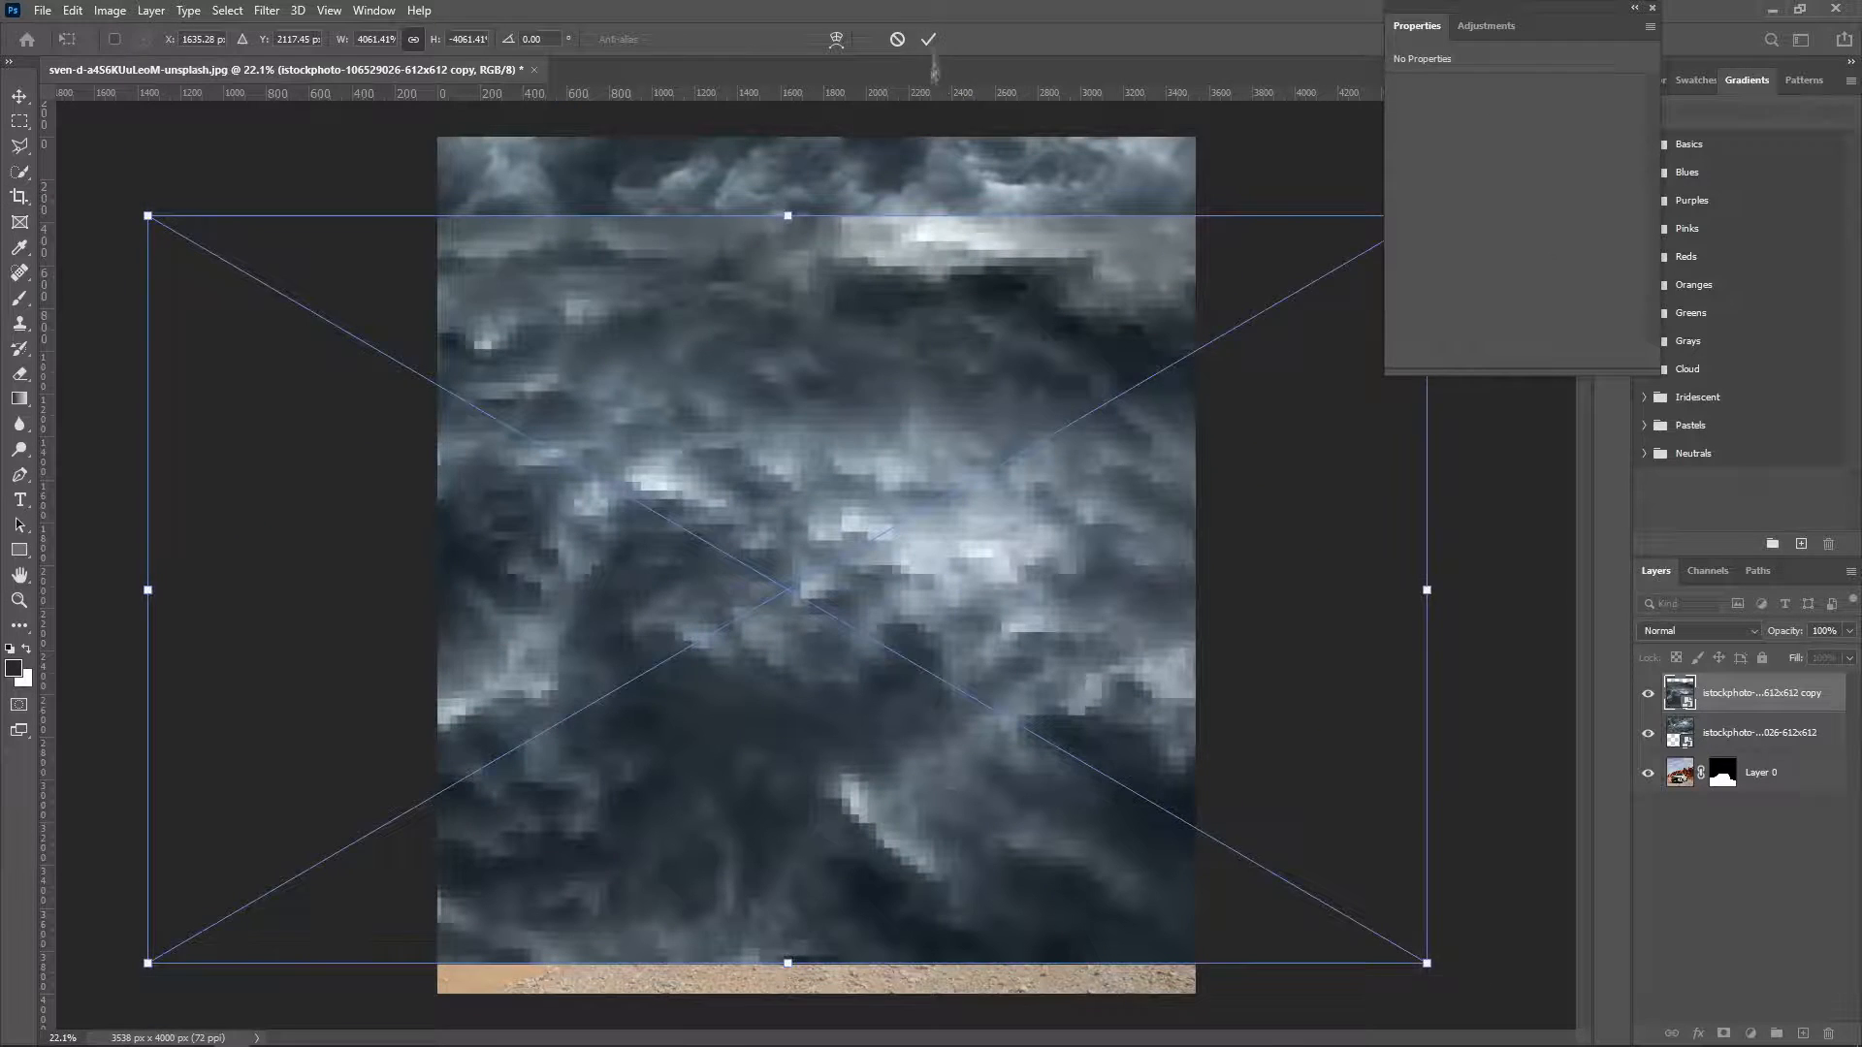
left_click(928, 40)
Add a layer mask to the flipped sky copy and brush away its upper edge to blend the seam.
left_click(1723, 1034)
left_click(20, 299)
mouse_move(427, 312)
left_mouse_down()
mouse_move(132, 403)
mouse_move(547, 427)
left_mouse_up()
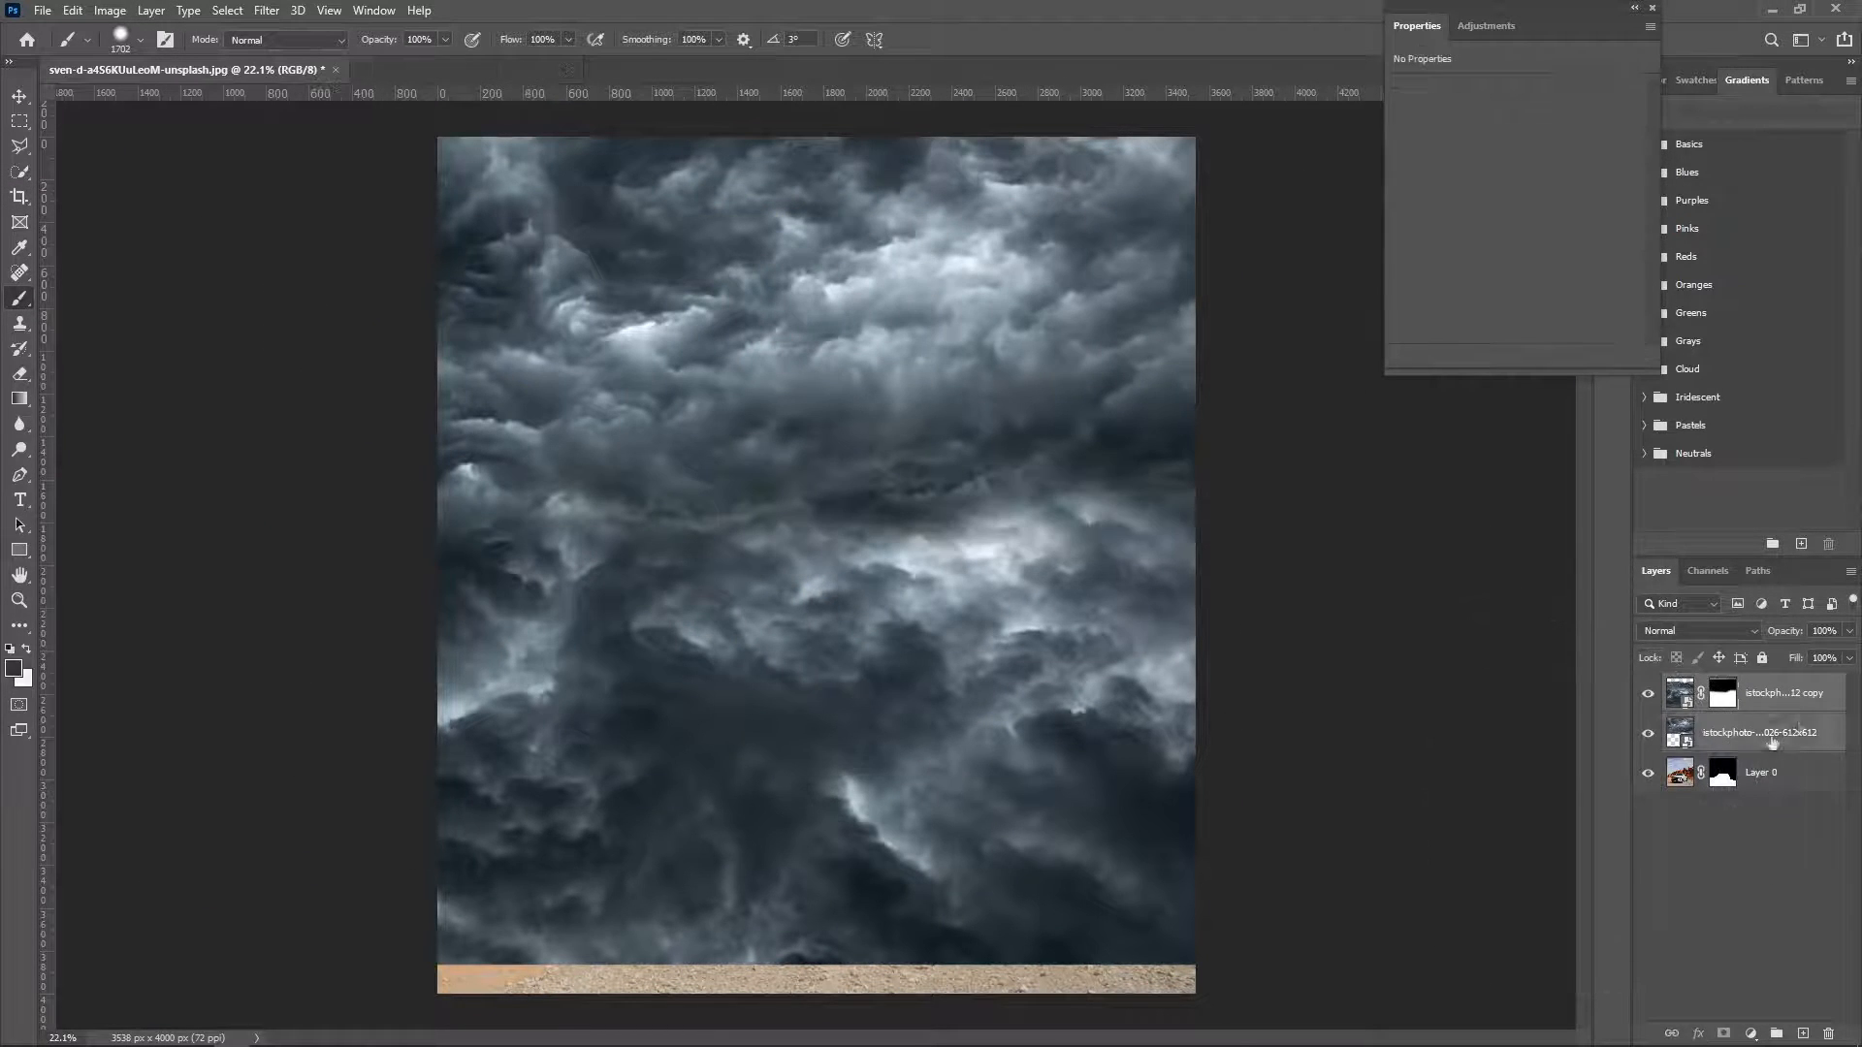
Merge the two sky layers and place the masked car layer above them.
left_click_drag(1761, 772, 1761, 685)
right_click(1770, 737)
left_click(1600, 787)
Add a Levels adjustment clipped to the car layer and lower its output white level to near black.
left_click(1750, 1033)
left_click(1707, 771)
left_click_drag(1634, 287, 1432, 288)
left_click(1512, 356)
key("1")
key("4")
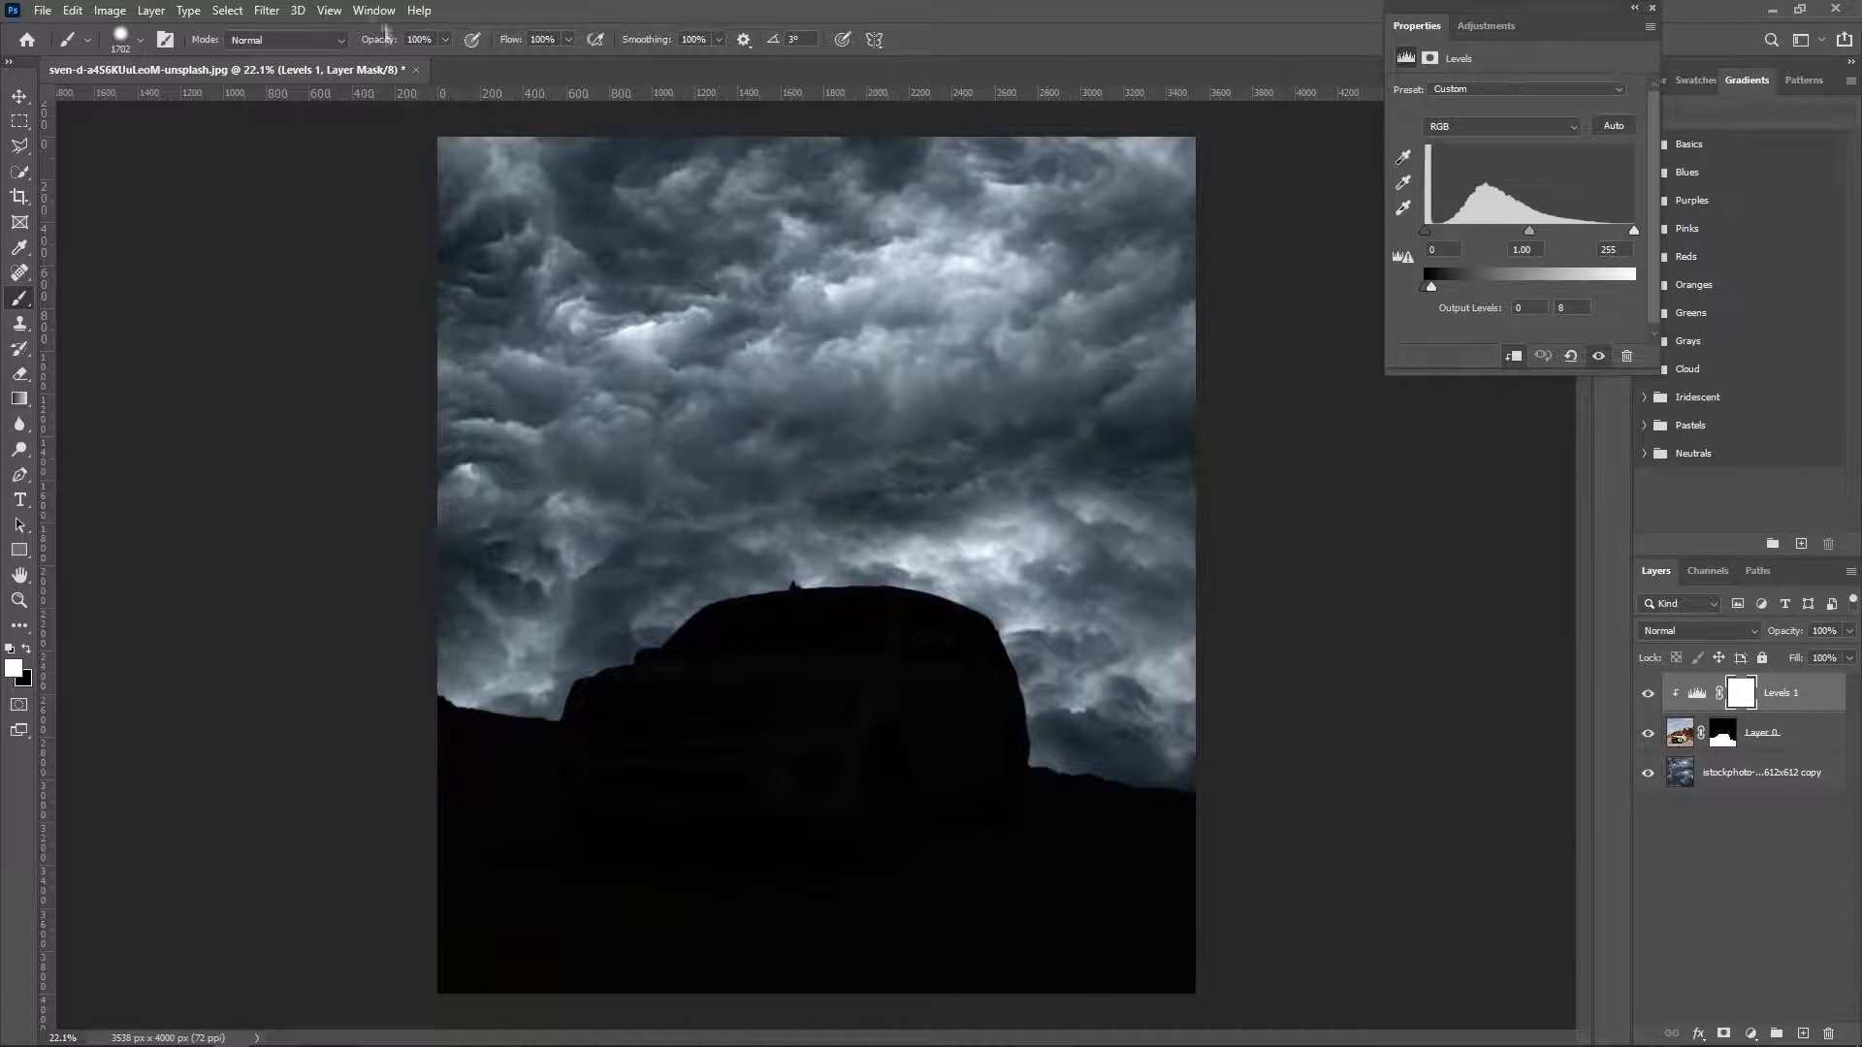
Paint on the Levels mask with a soft black brush at 6% opacity to bring back the car's front.
key("x")
left_click_drag(748, 686, 725, 959)
key("ctrl+z")
left_click(713, 788)
left_click(741, 747)
key("ctrl+z")
left_click_drag(376, 40, 367, 41)
left_click(743, 787)
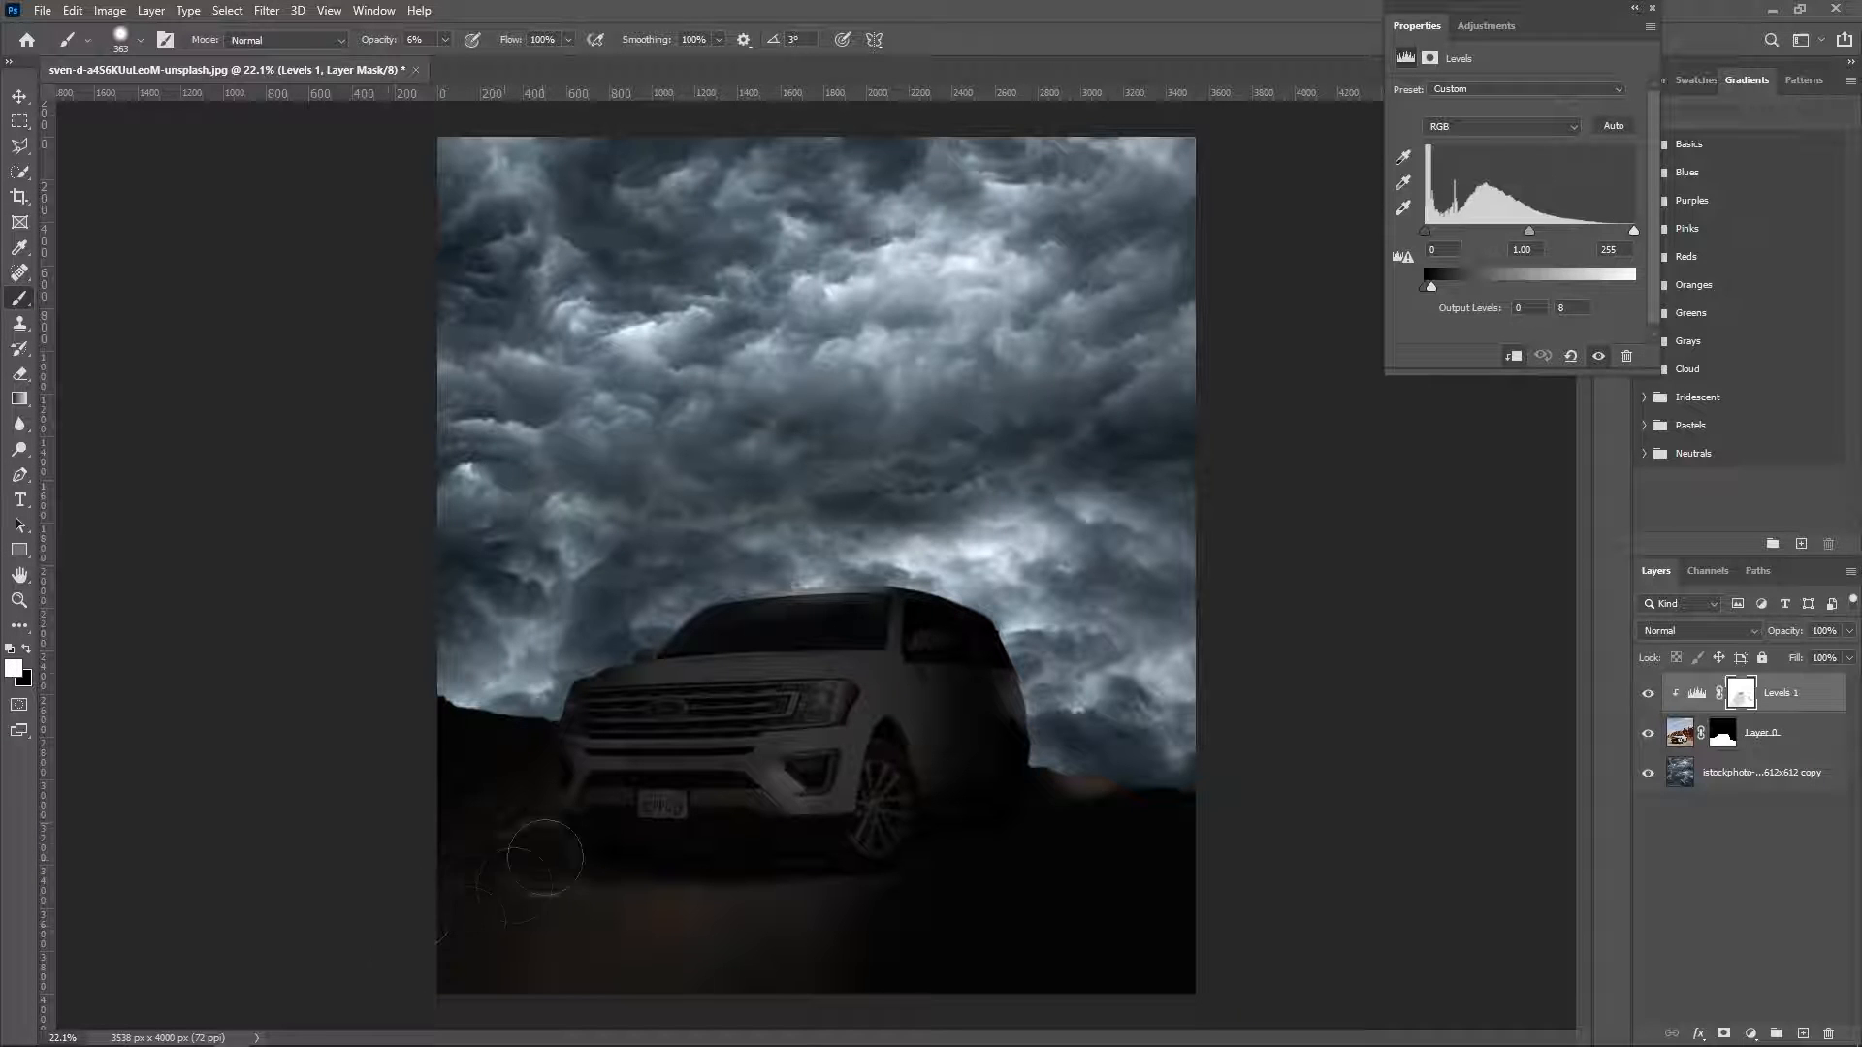
Darken the ground around the car again by painting white on the Levels mask at 46% opacity.
right_click(595, 787)
left_click_drag(764, 823, 695, 824)
left_click(531, 845)
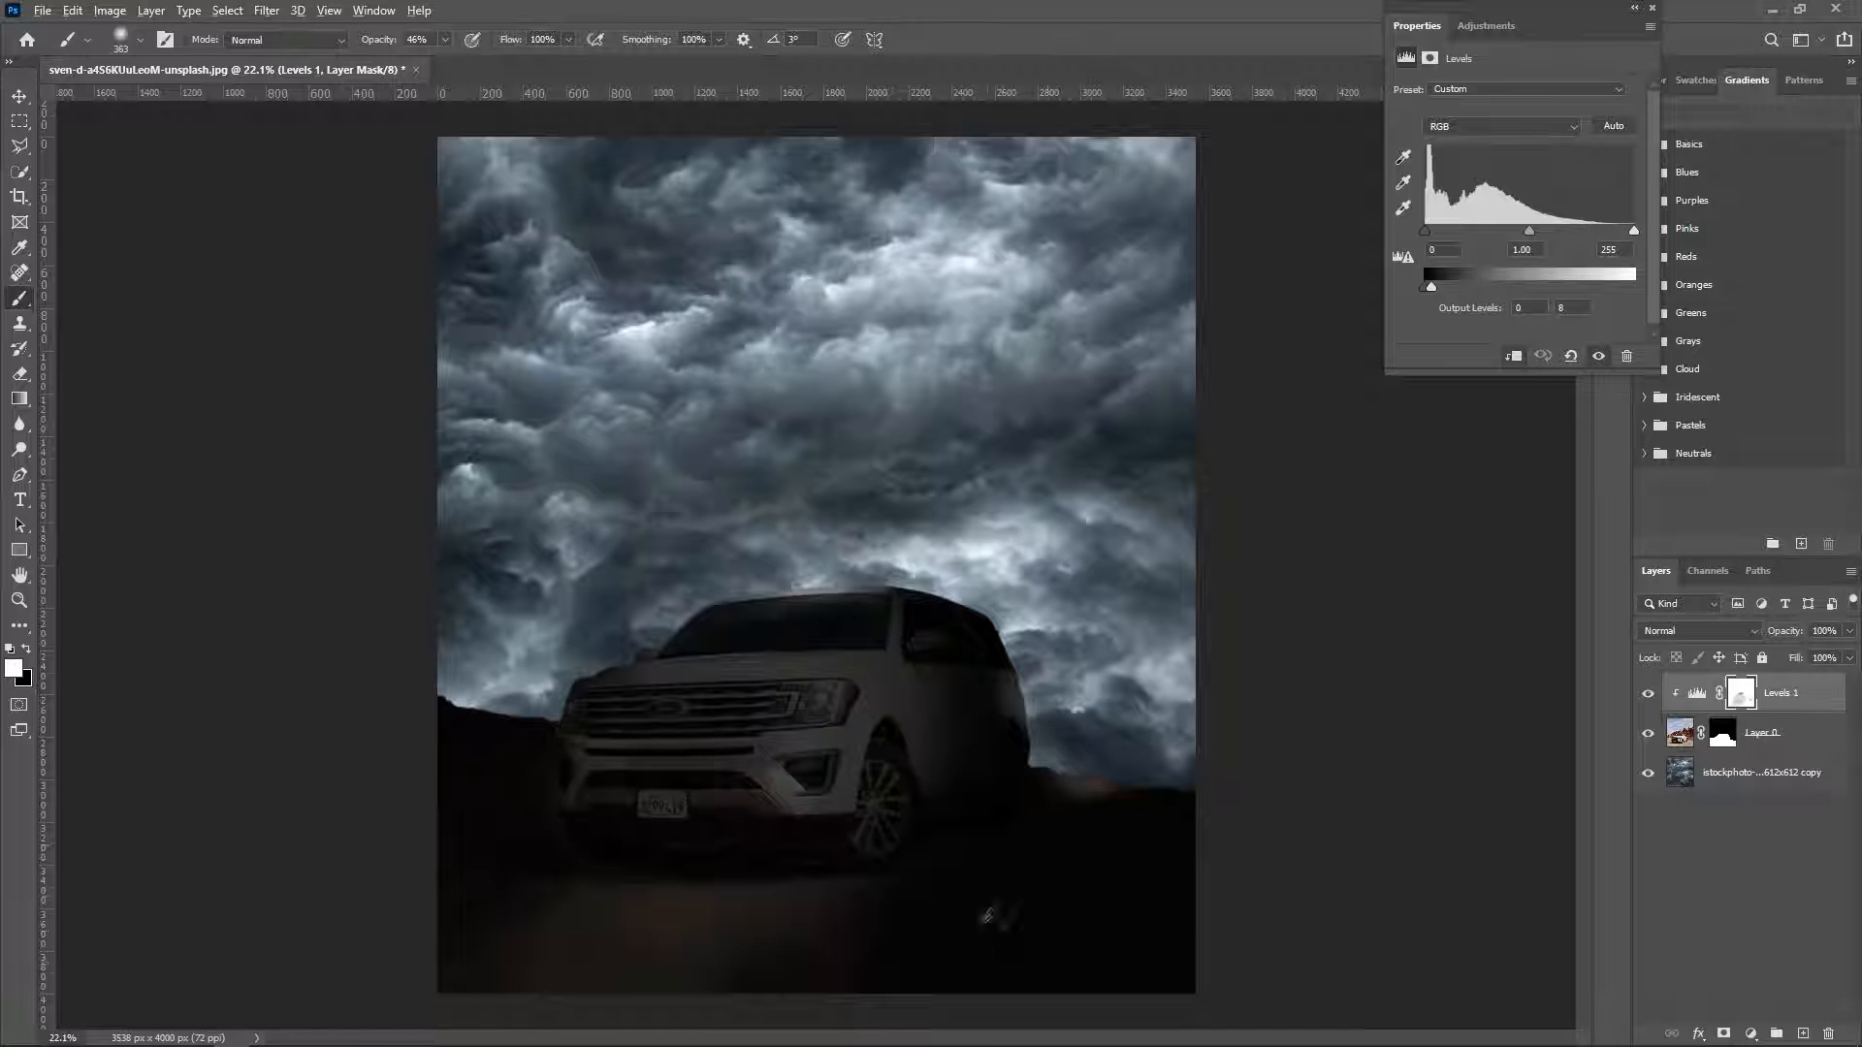
left_click_drag(975, 911, 1035, 941)
Lighten the ground in front of the car on the Levels mask with a large soft black brush at 14% opacity.
key("x")
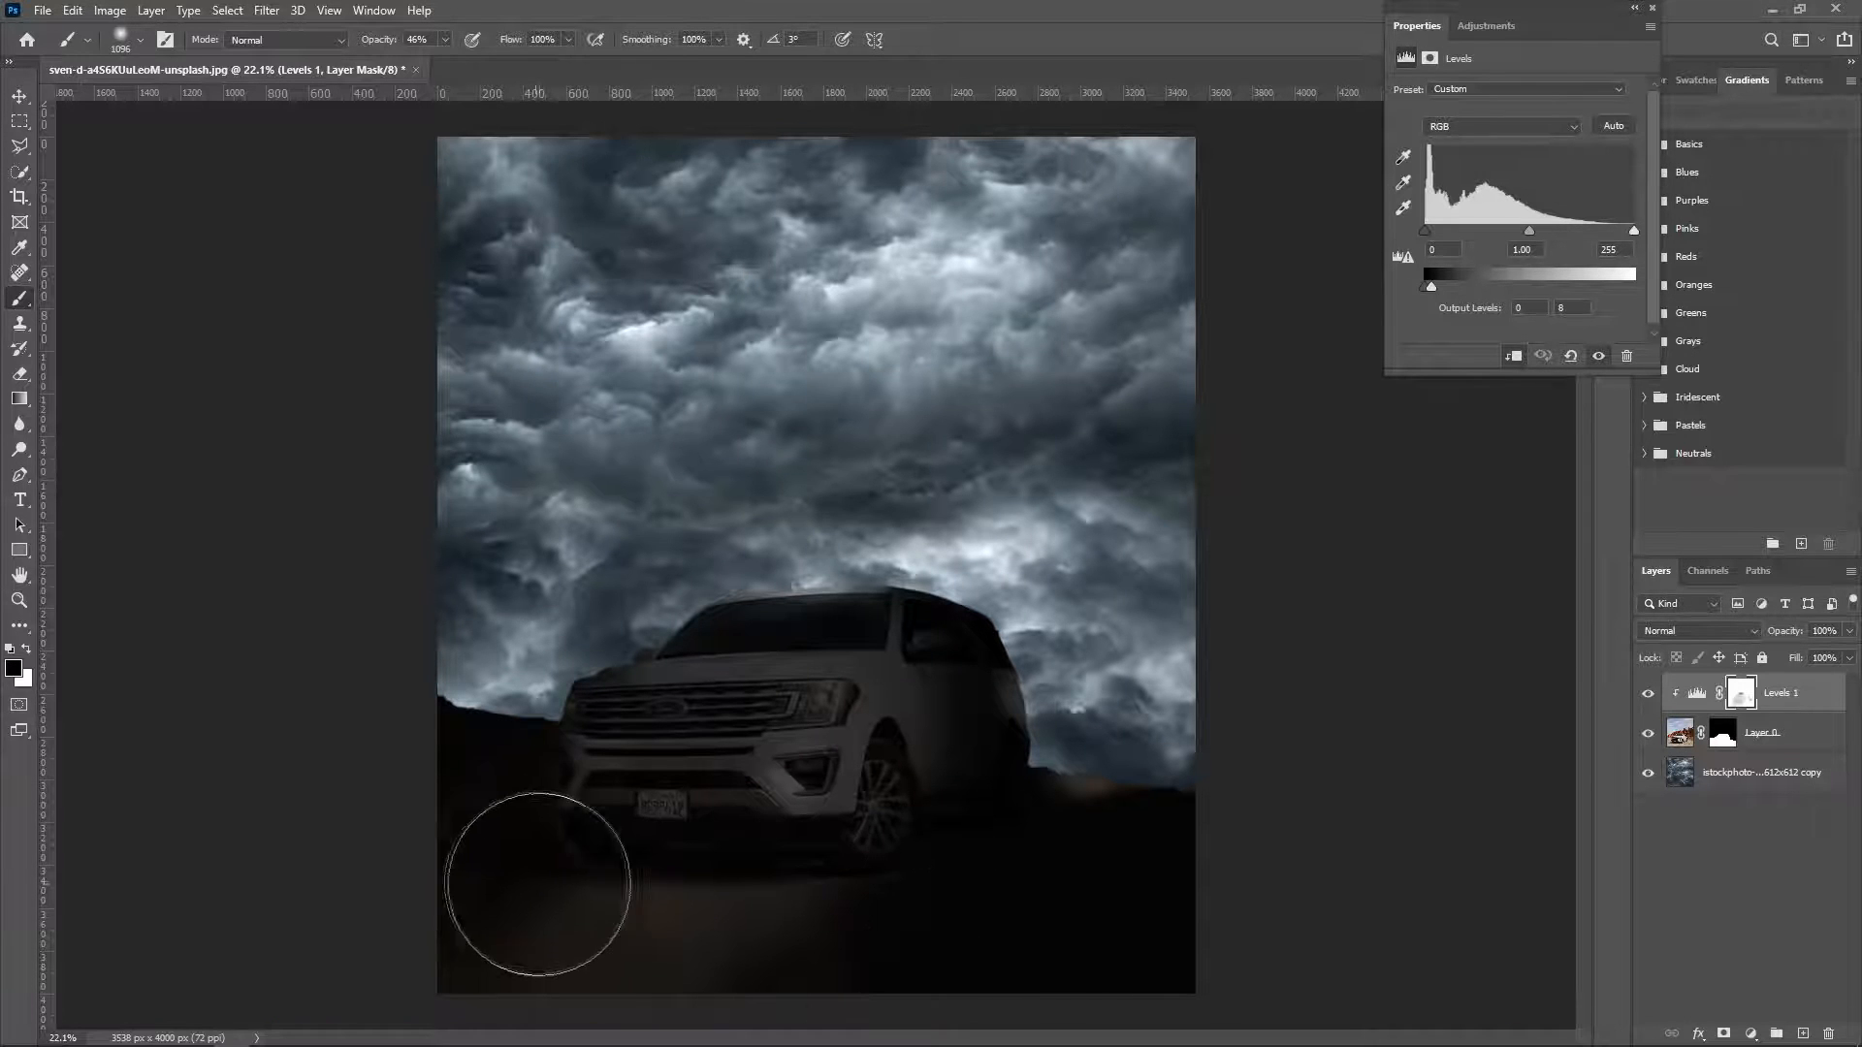
left_click(540, 886)
key("ctrl+z")
left_click(537, 941)
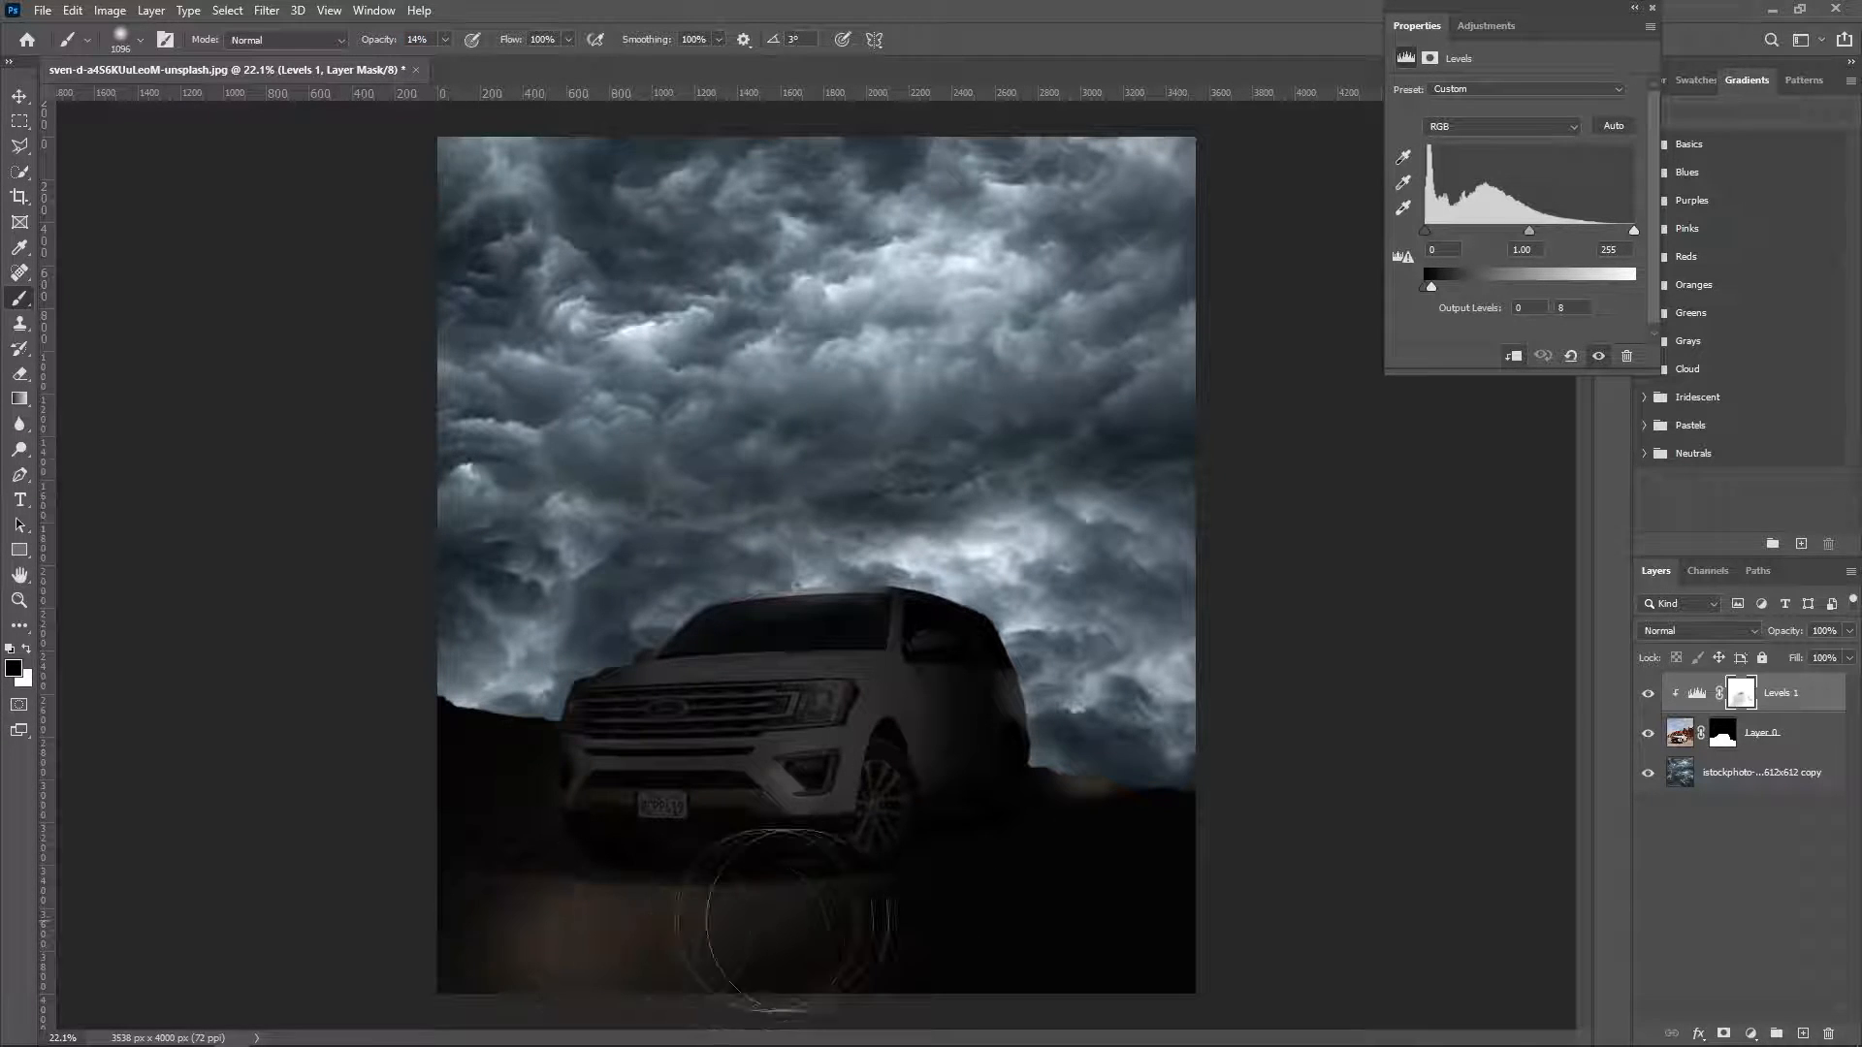
left_click(827, 931)
Add a second Levels adjustment clipped to the car and slightly lower its output white level.
left_click(1750, 1033)
left_click(1736, 718)
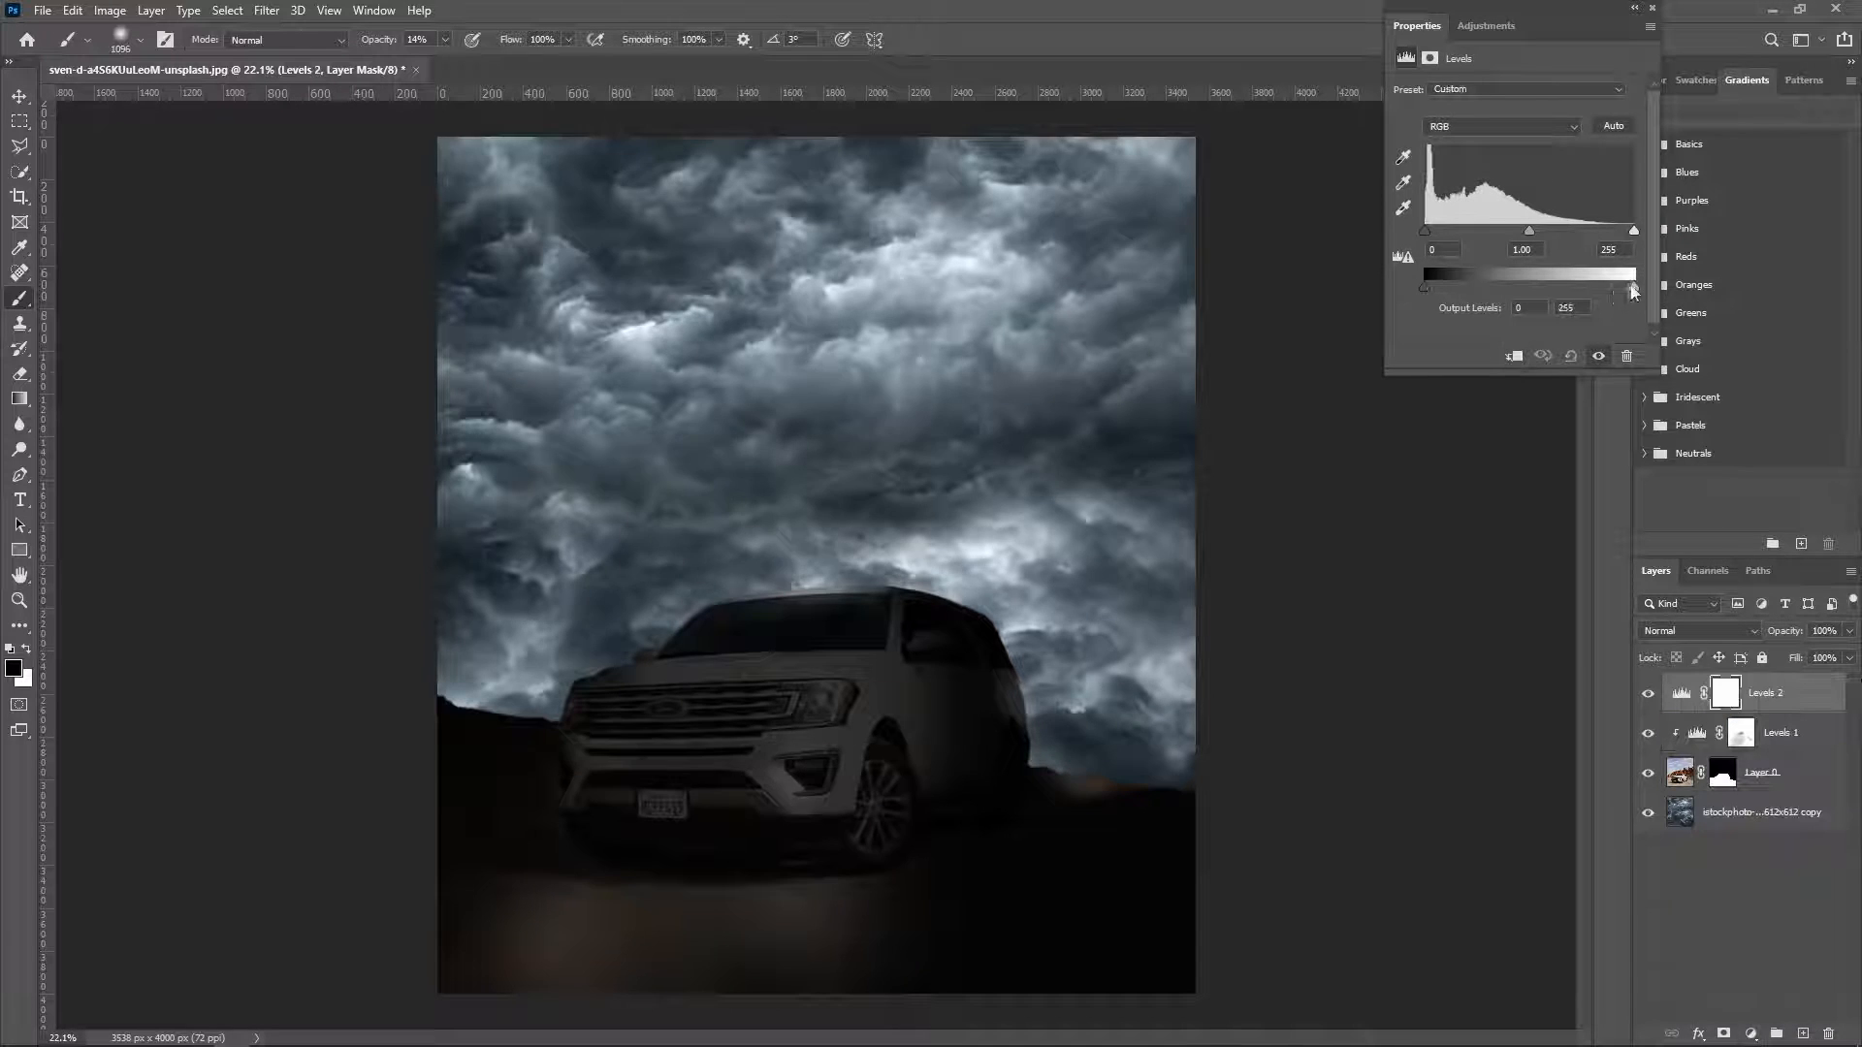
left_click(1684, 712)
left_click(1682, 714, "alt")
left_click_drag(1591, 287, 1607, 289)
Apply a slight blur filter to the merged storm sky layer.
left_click(1745, 811)
left_click(267, 9)
mouse_move(291, 237)
left_click(557, 316)
key("Return")
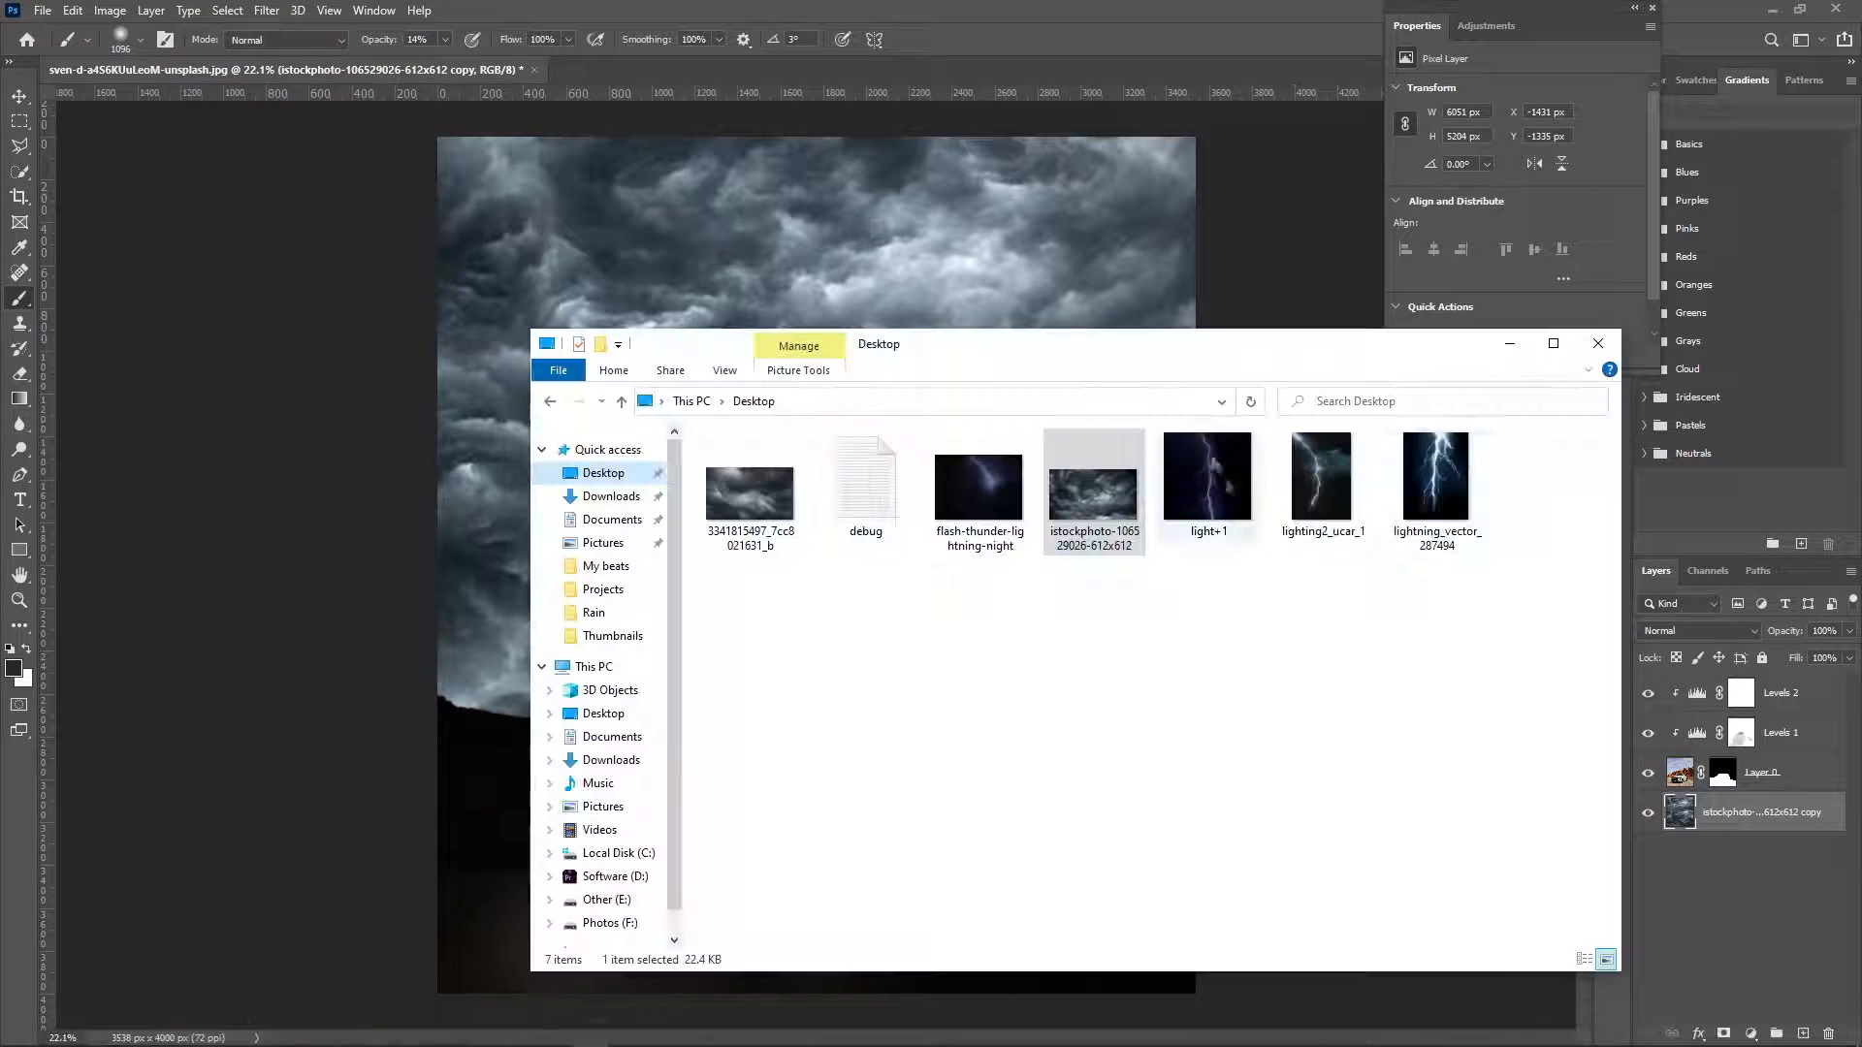
Place lightning_vector_287494 above the sky, then scale and rotate it so the bolt strikes the car's roof.
key("Return")
left_click_drag(1024, 558, 1033, 441)
left_click_drag(886, 506, 878, 408)
left_click_drag(1047, 393, 935, 572)
left_click_drag(901, 445, 909, 429)
left_click_drag(709, 461, 419, 702)
left_click_drag(658, 638, 819, 616)
left_click(927, 41)
Set the lightning layer to Screen and mask out its hard upper edge with a soft black brush at 100% opacity.
left_click(1699, 632)
left_click(1689, 728)
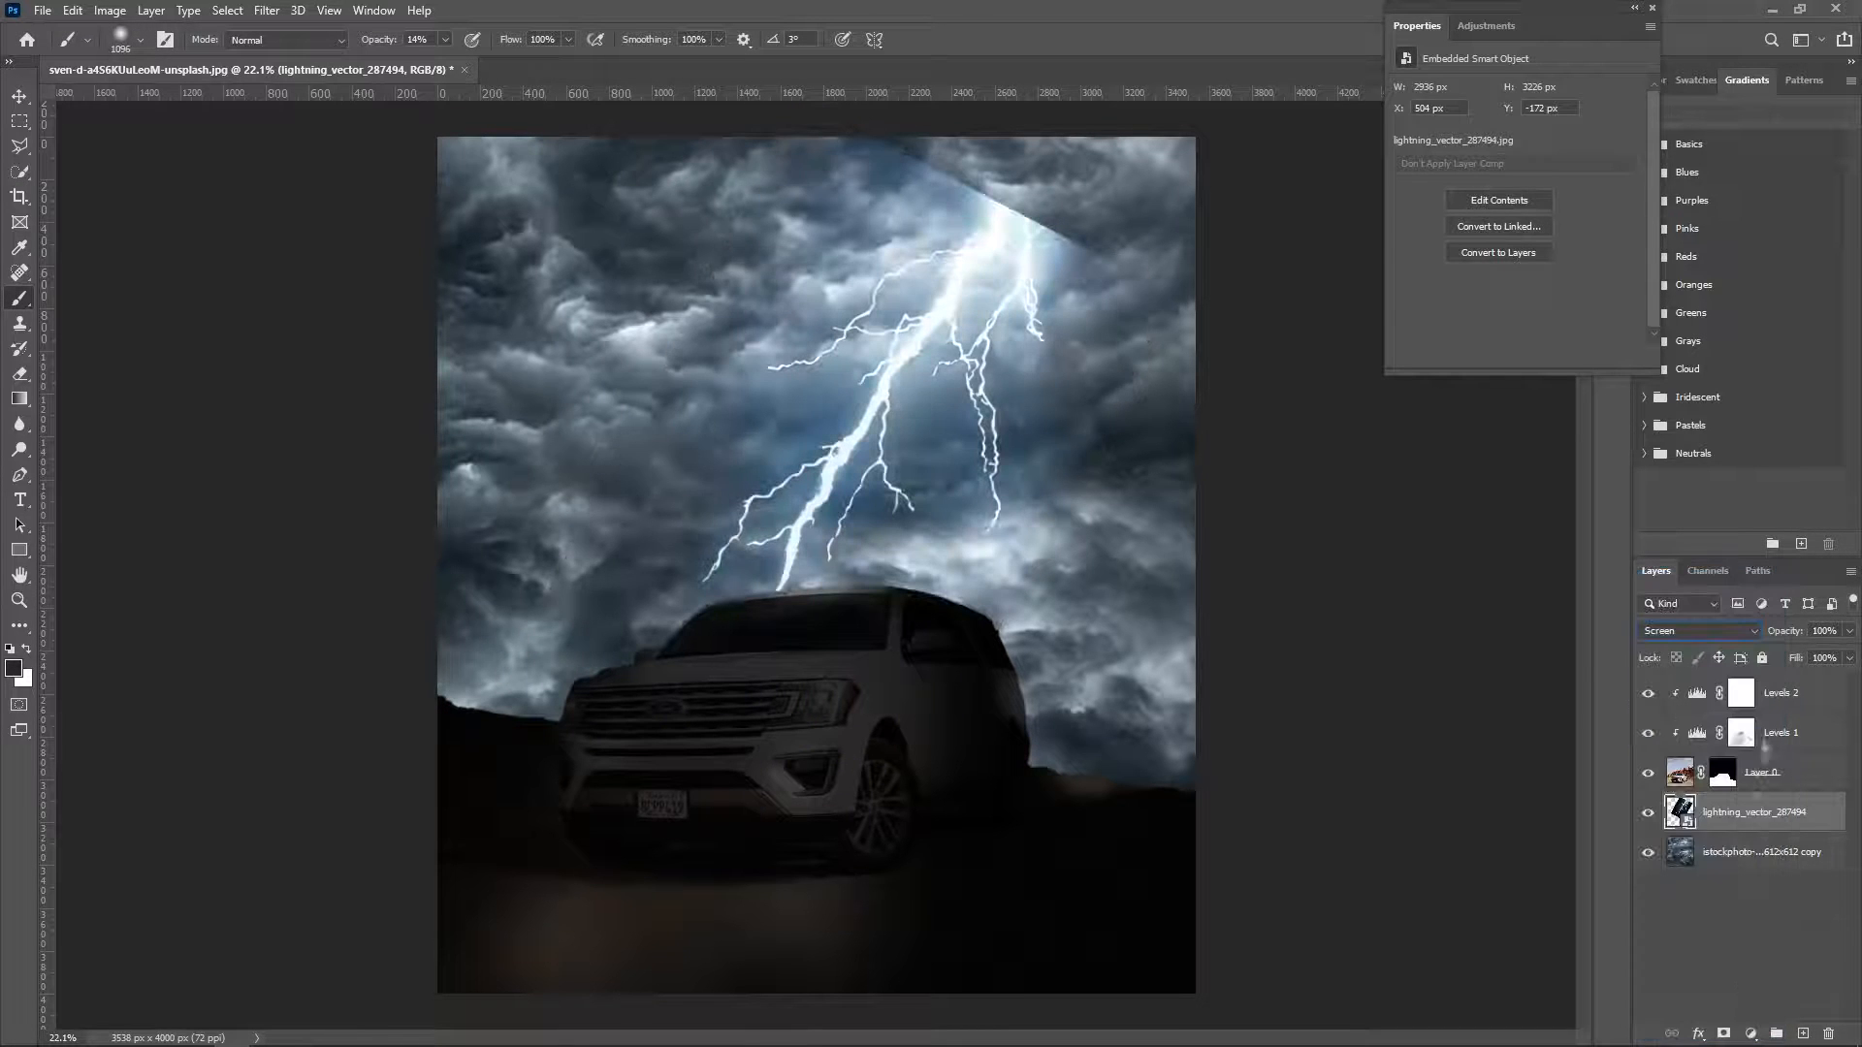
left_click(1724, 1033)
left_click_drag(371, 44, 466, 44)
right_click(938, 298, "alt")
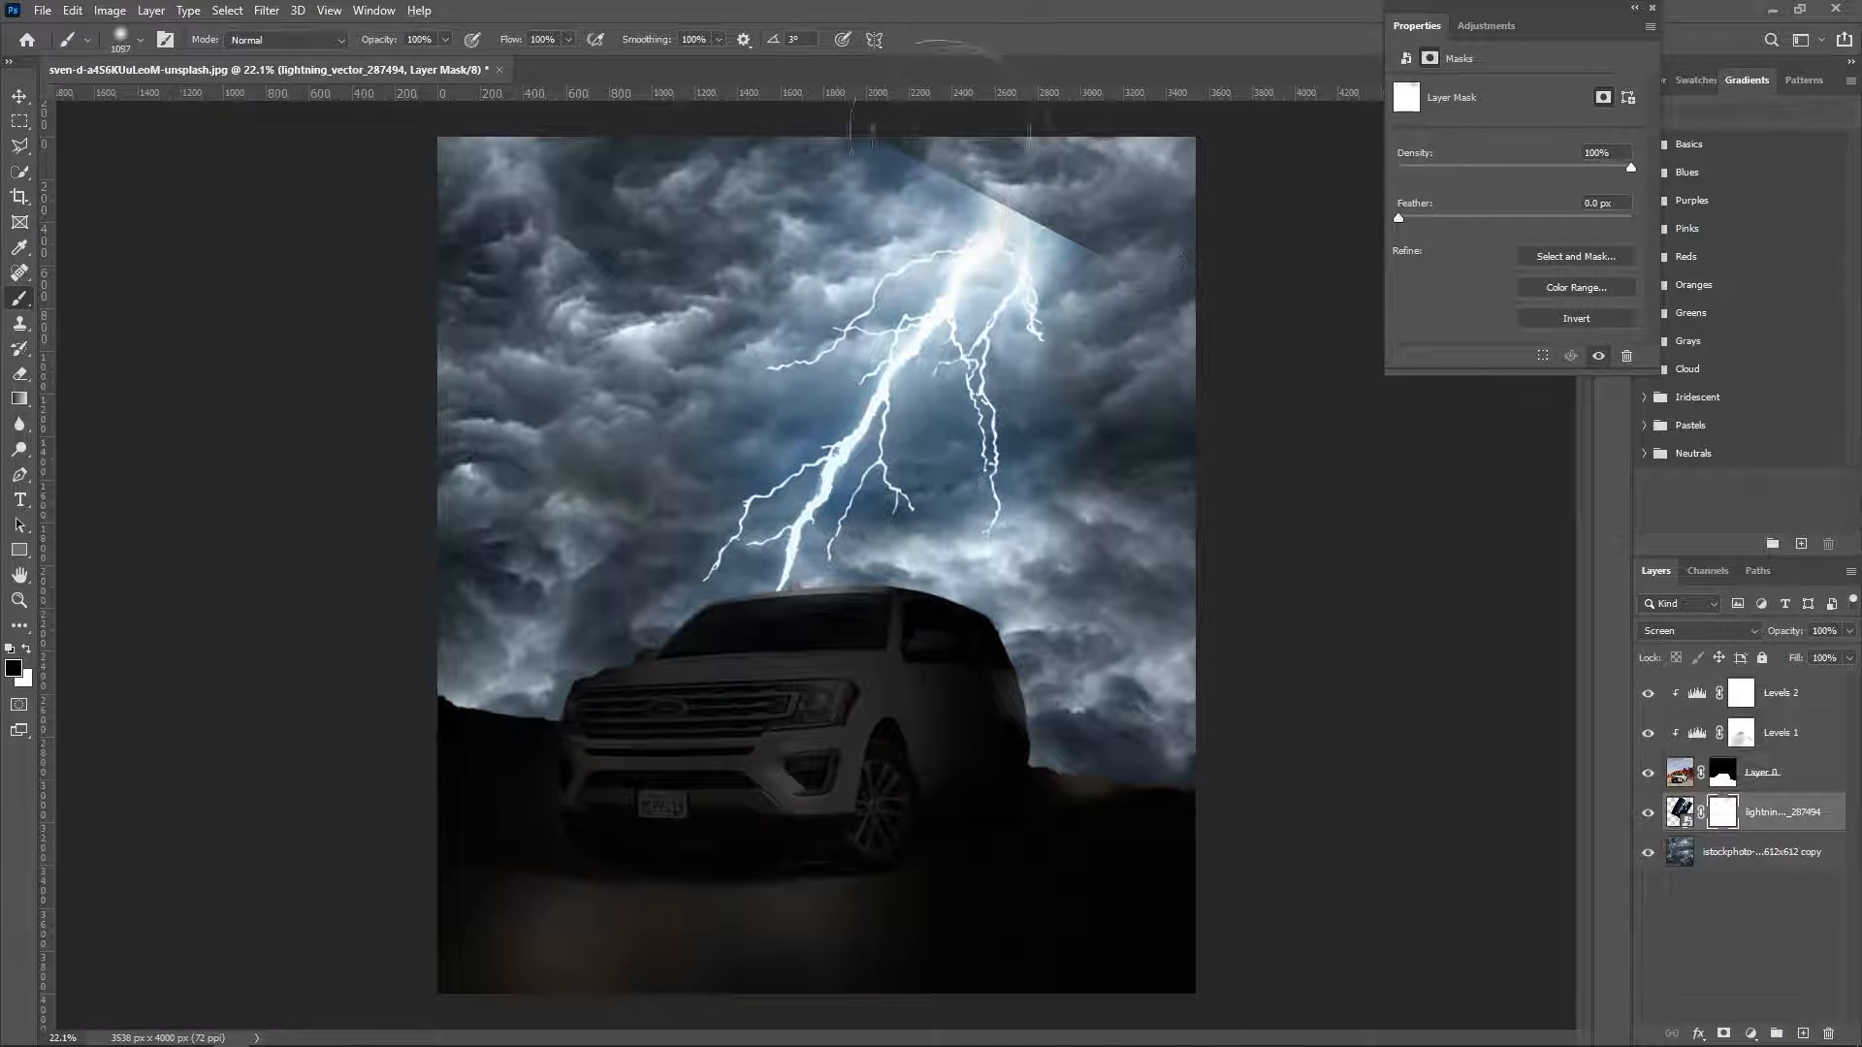
left_click_drag(957, 140, 1115, 191)
left_click(1752, 1034)
left_click(1773, 708)
key("Escape")
Add a bright cyan solid color fill (hue 185°) above the lightning and set its blend mode to Screen.
left_click(1752, 1033)
left_click(1763, 687)
left_click(942, 358)
left_click(865, 250)
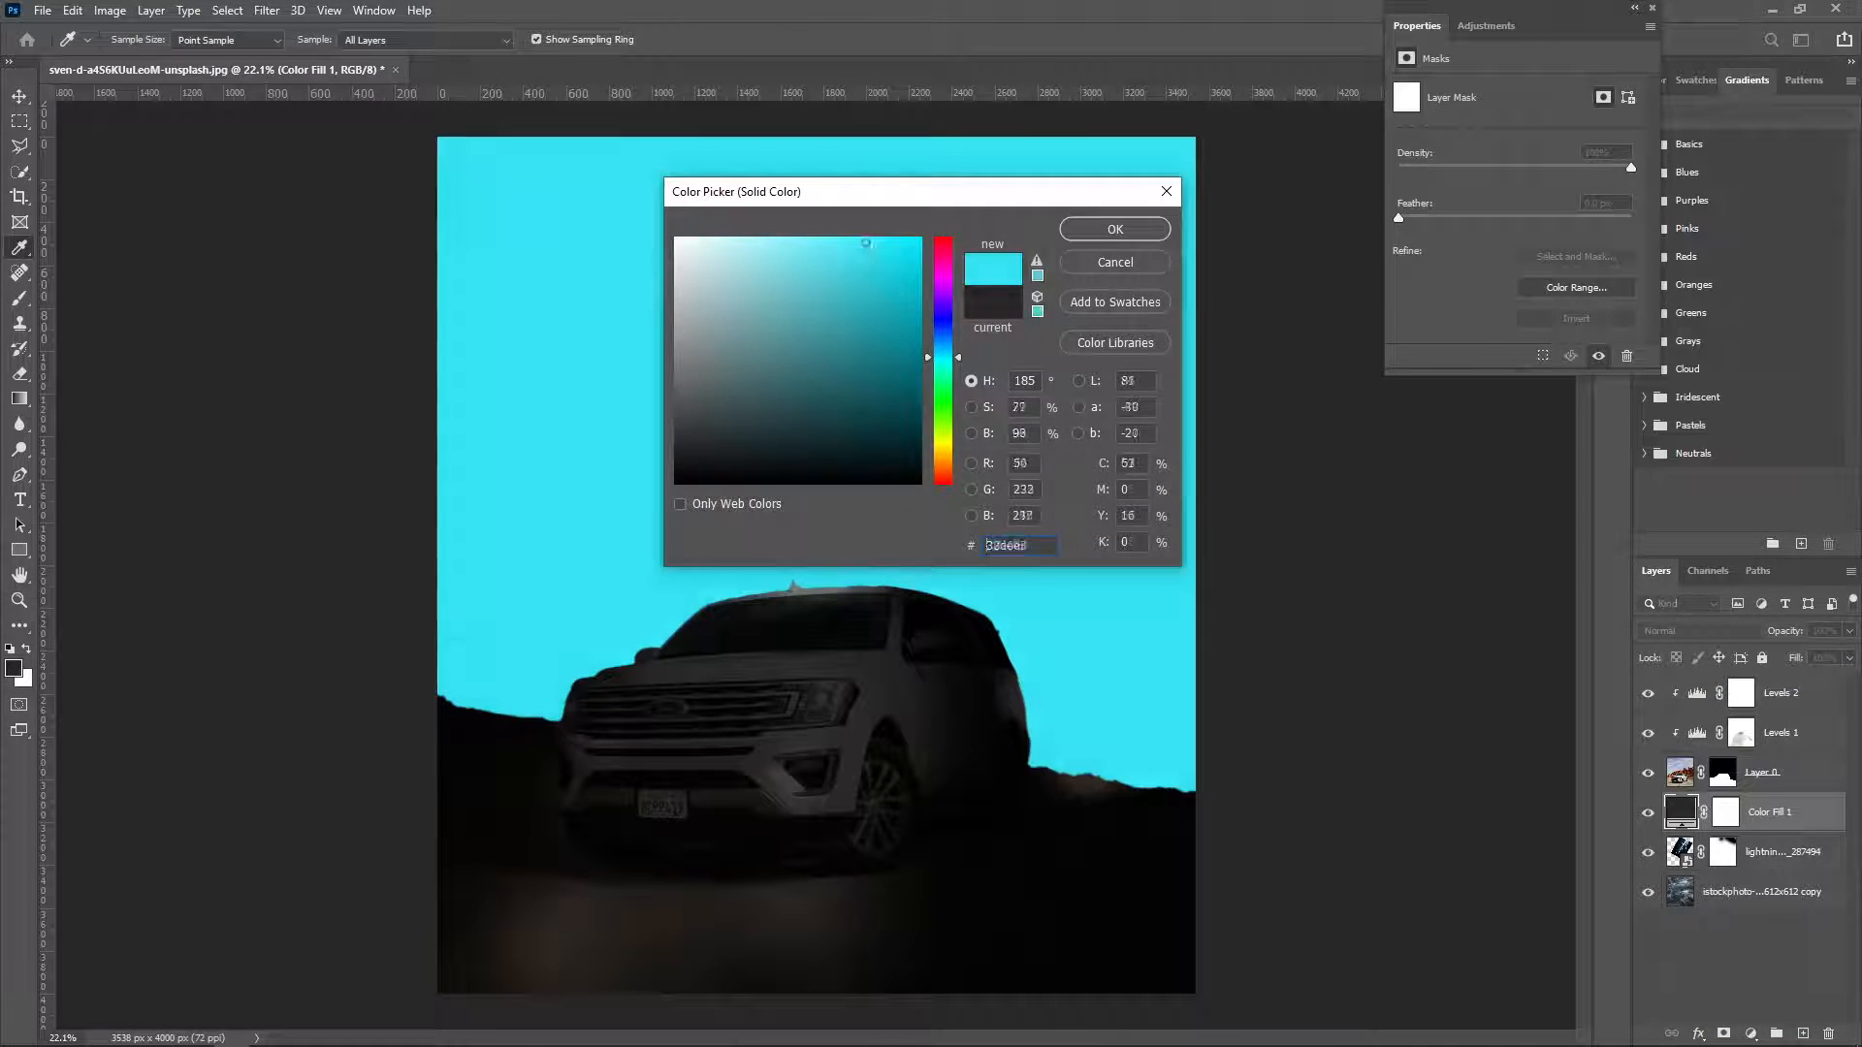
left_click(1115, 230)
left_click(1672, 630)
left_click(1673, 725)
Clip the cyan color fill to the lightning layer.
left_click(1725, 812)
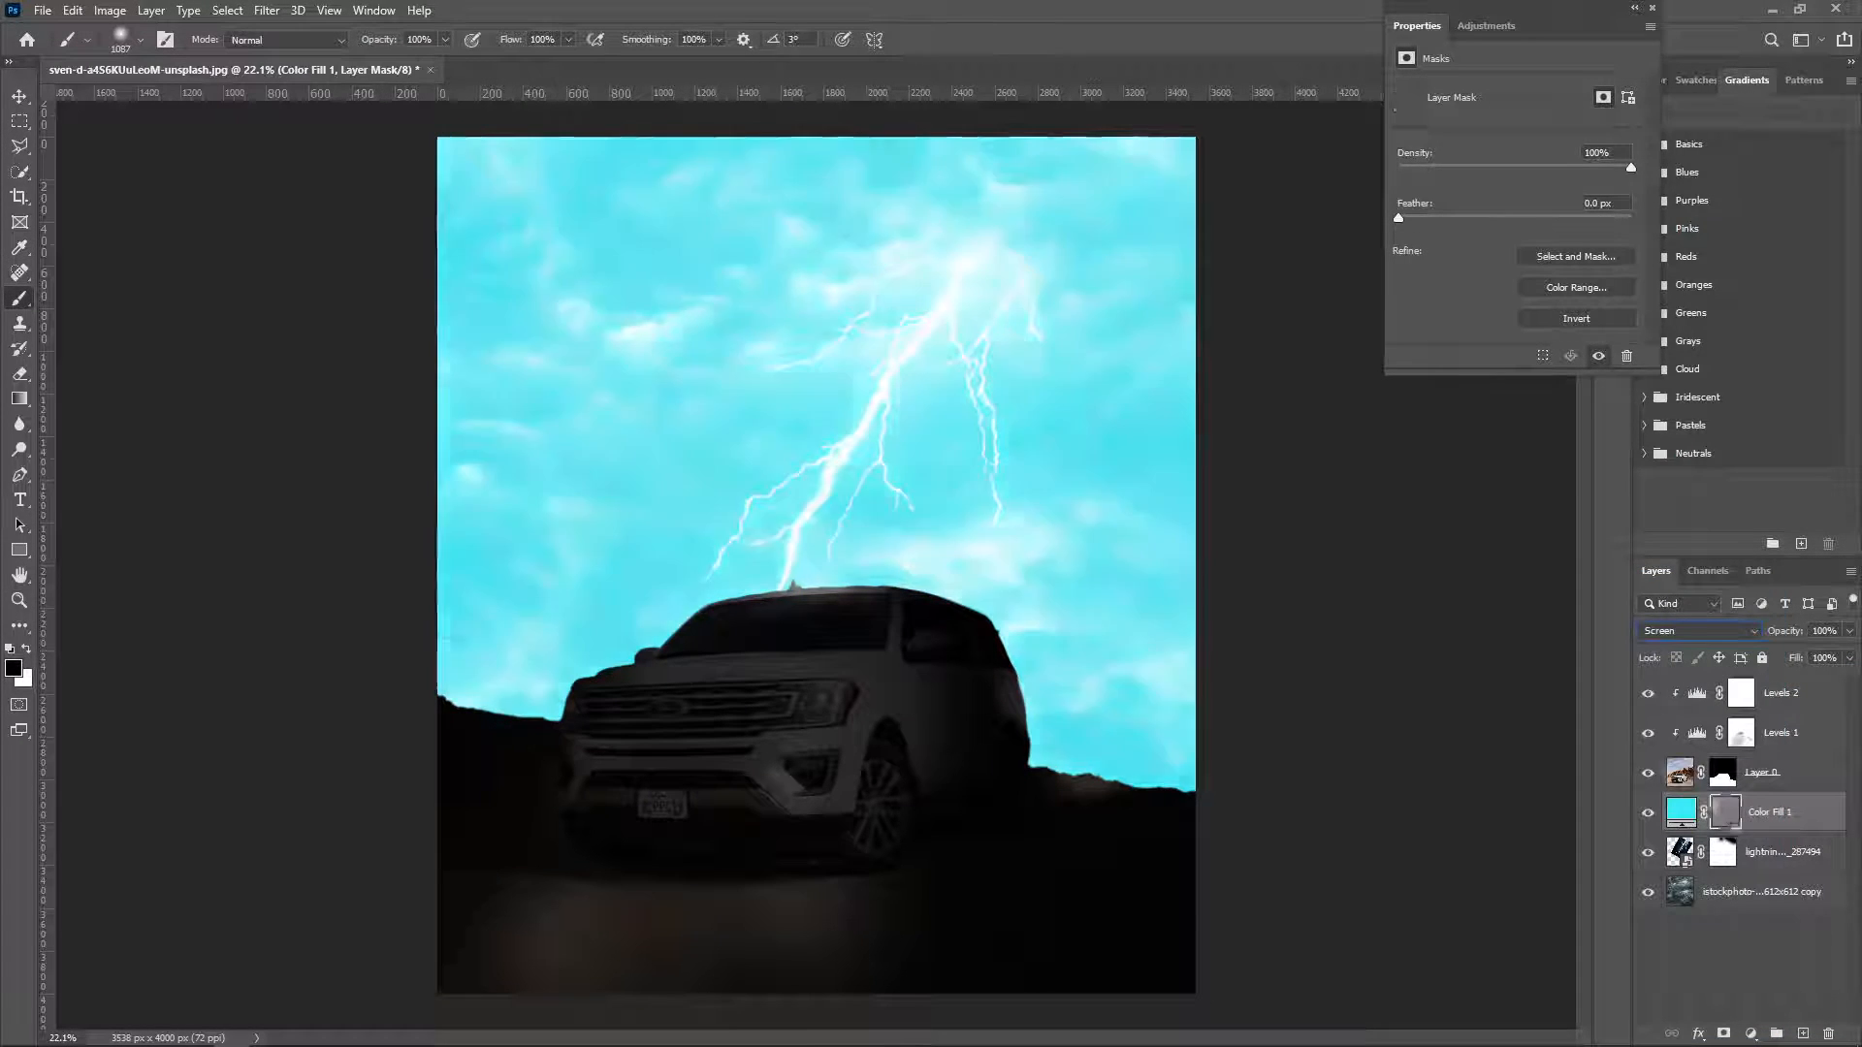
key("ctrl+i")
key("ctrl+i")
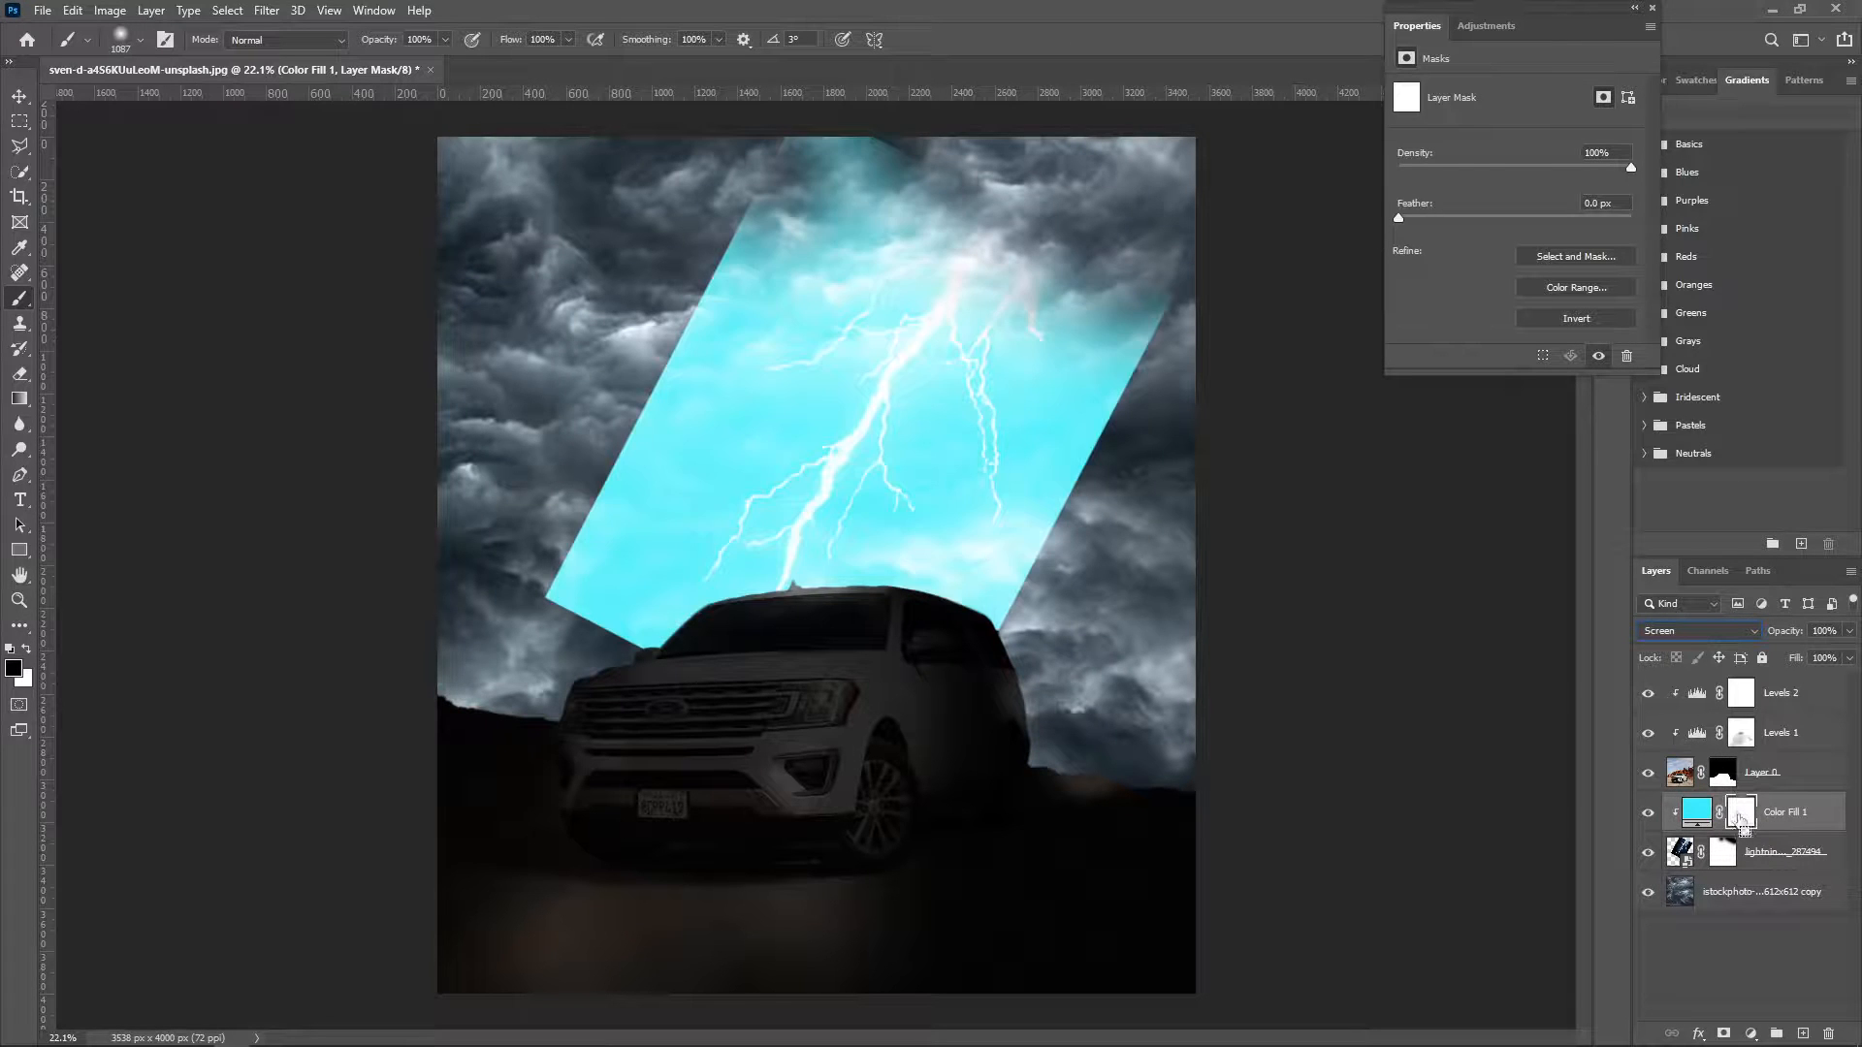
Invert the cyan fill's mask and paint a glow along the bolt at 38% brush opacity, with the layer at 69% opacity.
key("ctrl+i")
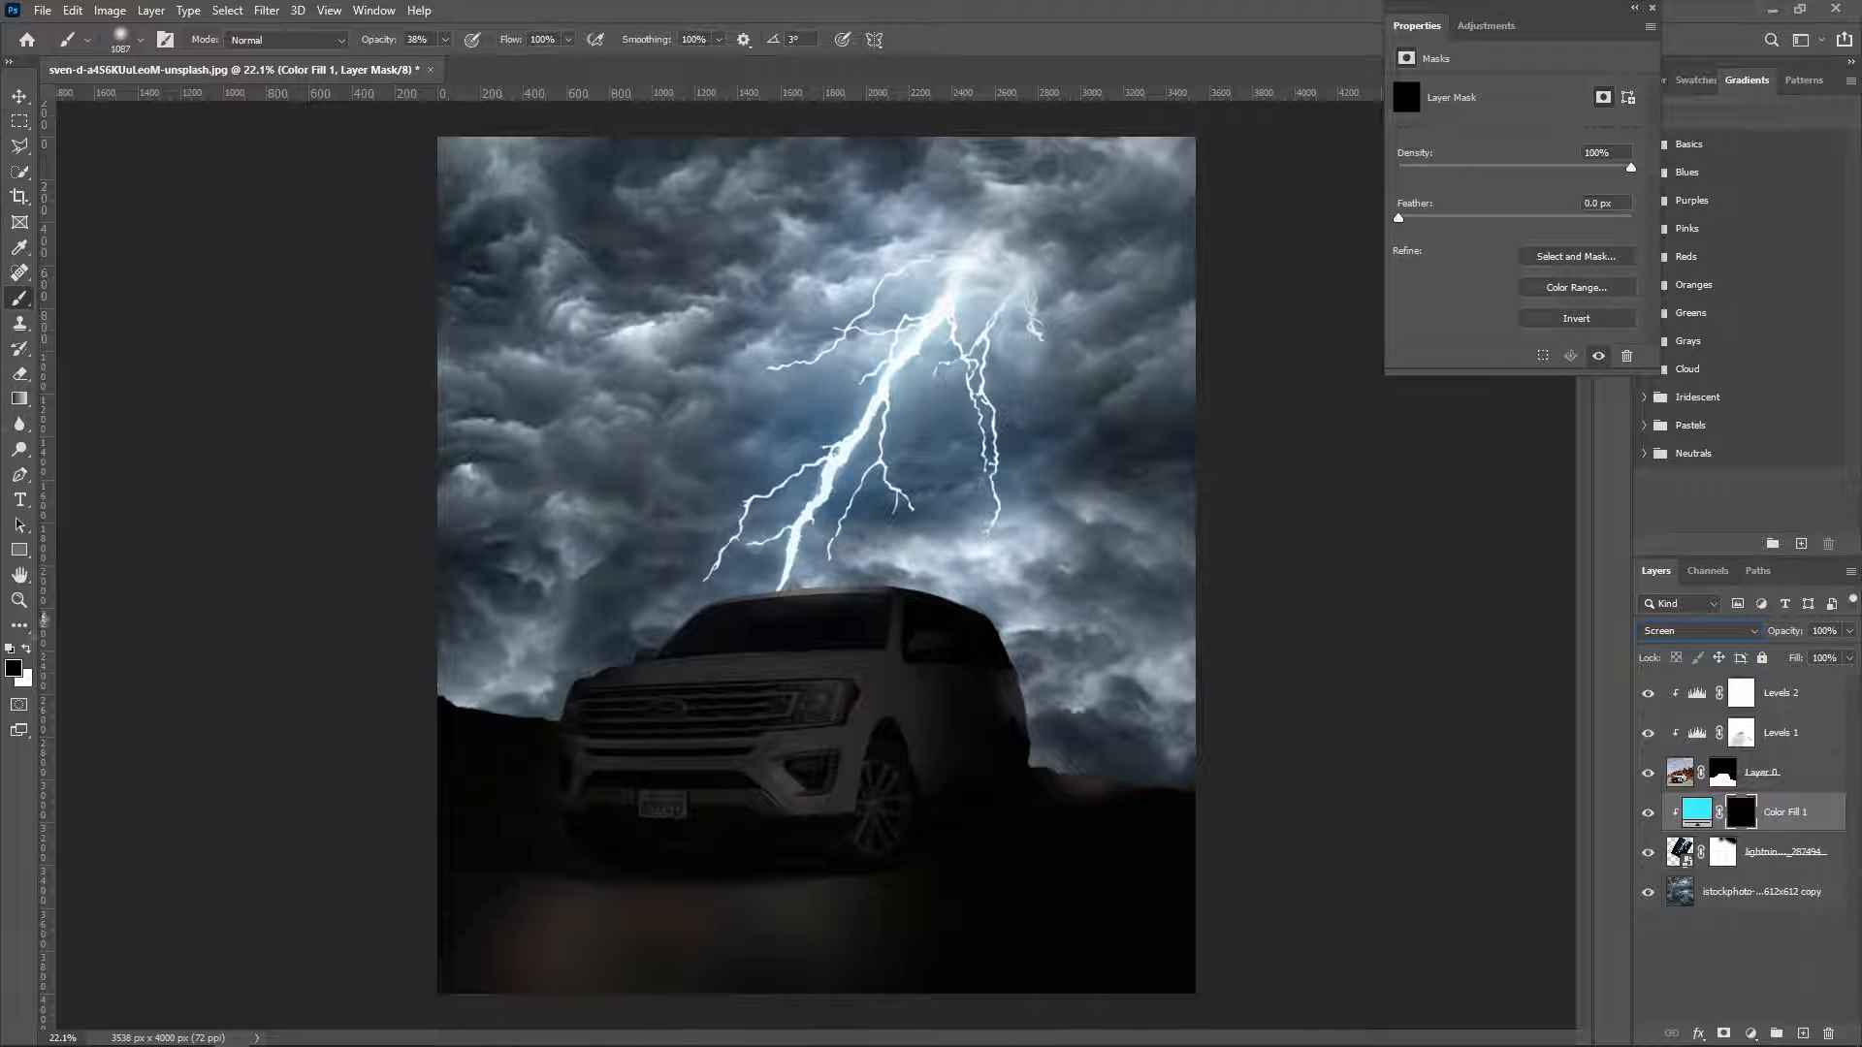
mouse_move(919, 355)
left_mouse_down()
mouse_move(727, 595)
mouse_move(830, 509)
mouse_move(889, 344)
left_mouse_up()
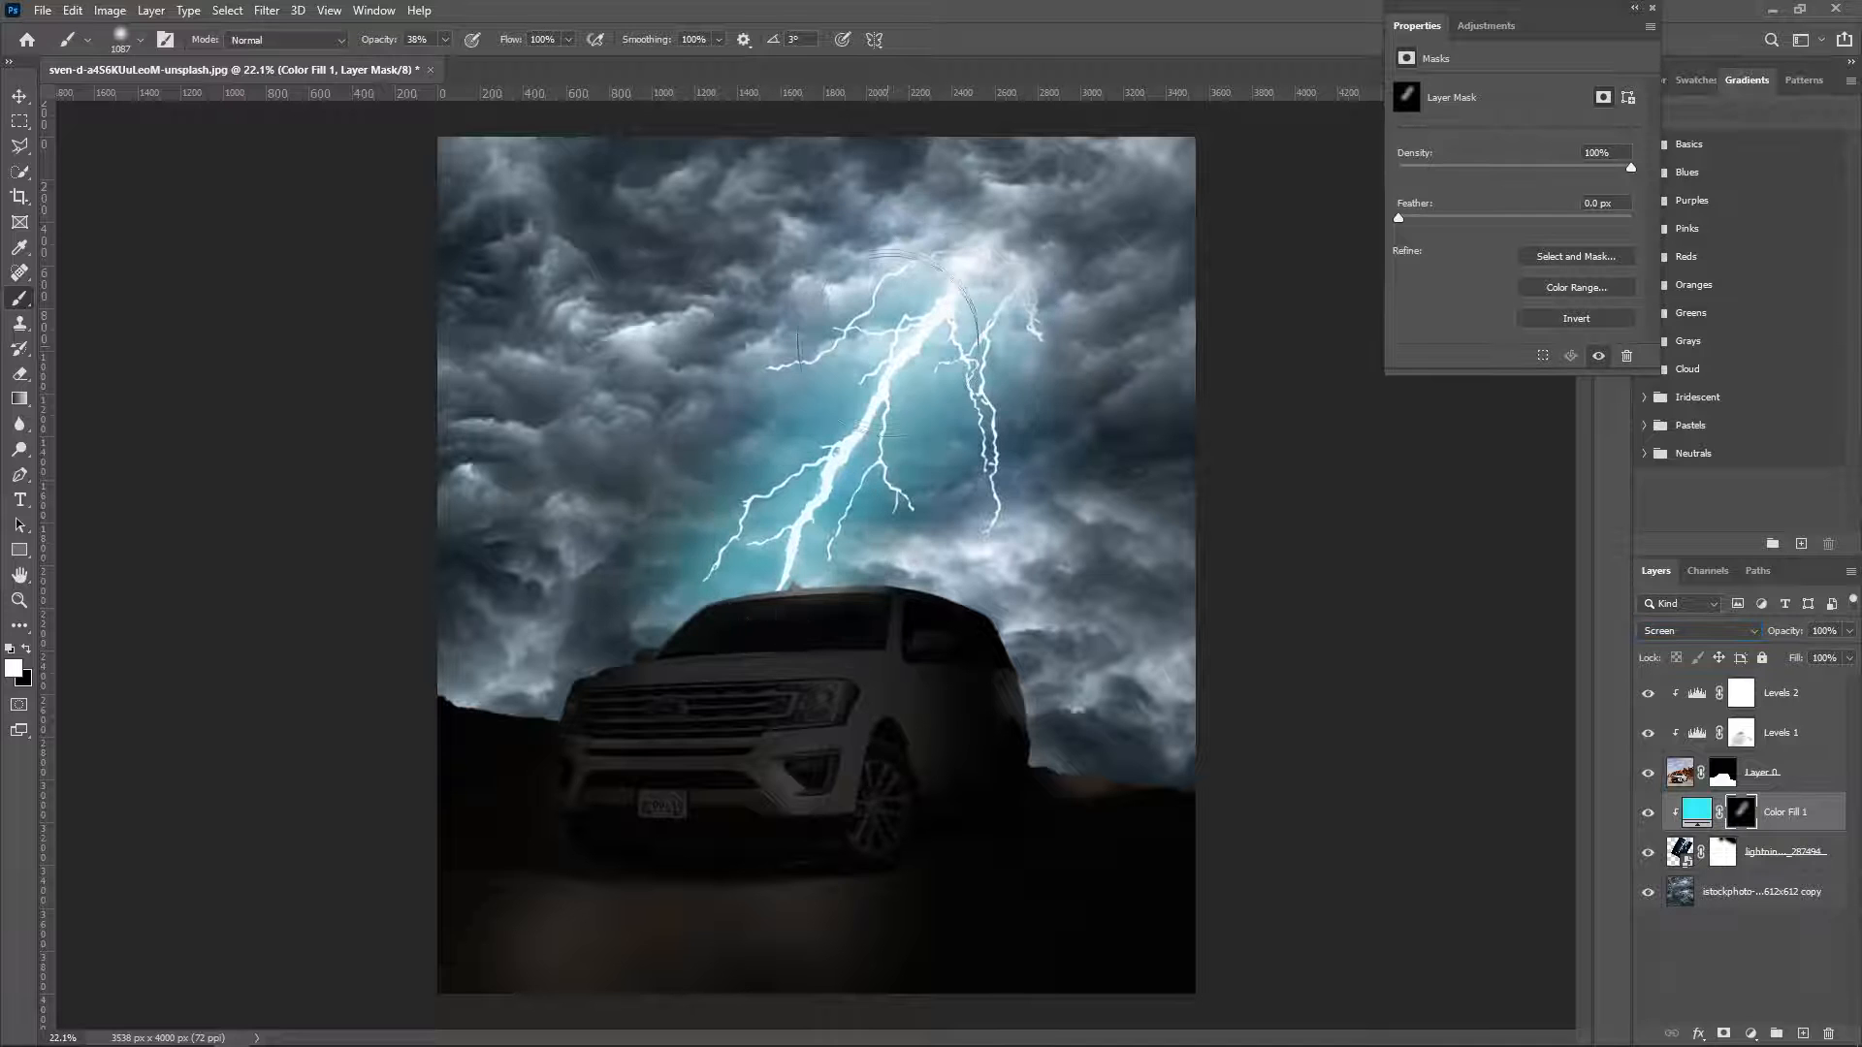
left_click_drag(1790, 632, 1765, 635)
Add an Exposure adjustment of +1.67 with an inverted mask and paint it in at the lightning's origin.
left_click(1751, 1034)
left_click(1735, 803)
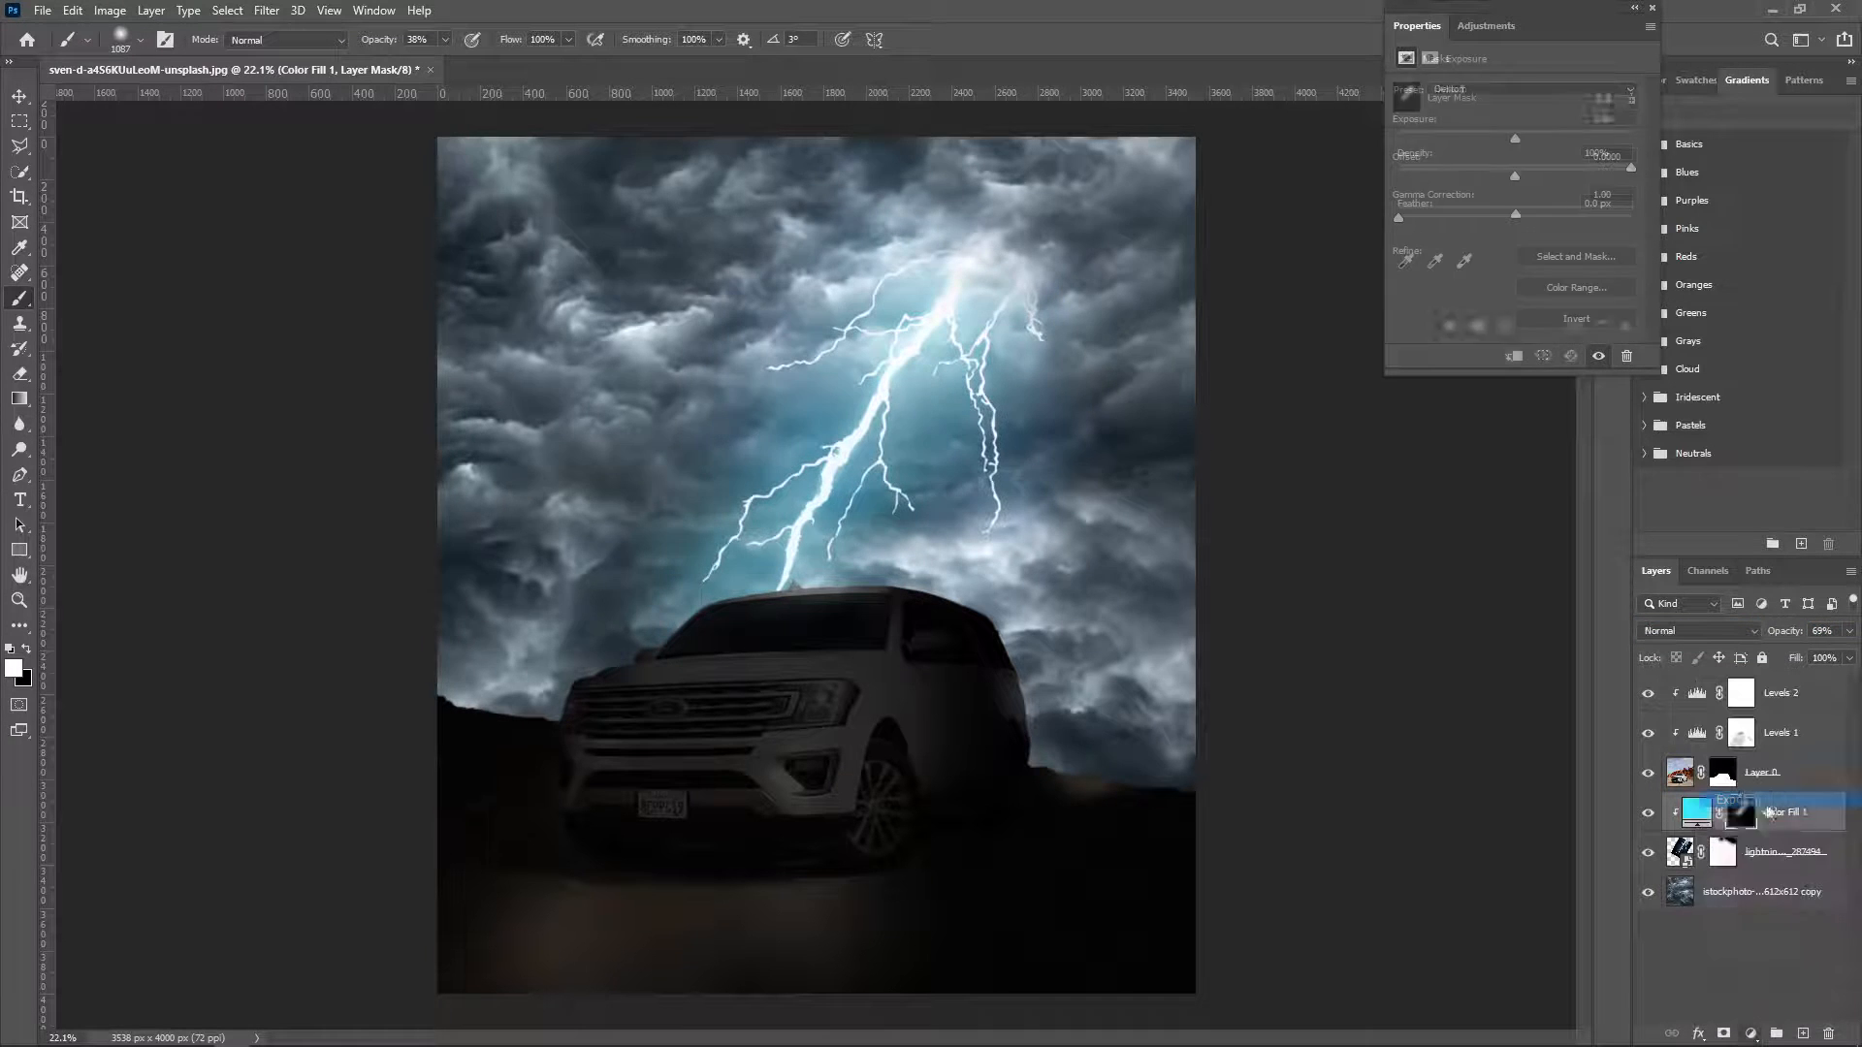
left_click_drag(1514, 135, 1554, 145)
left_click(1699, 832, "alt")
left_click(1702, 831, "alt")
key("ctrl+i")
left_click(968, 262)
left_click(973, 274)
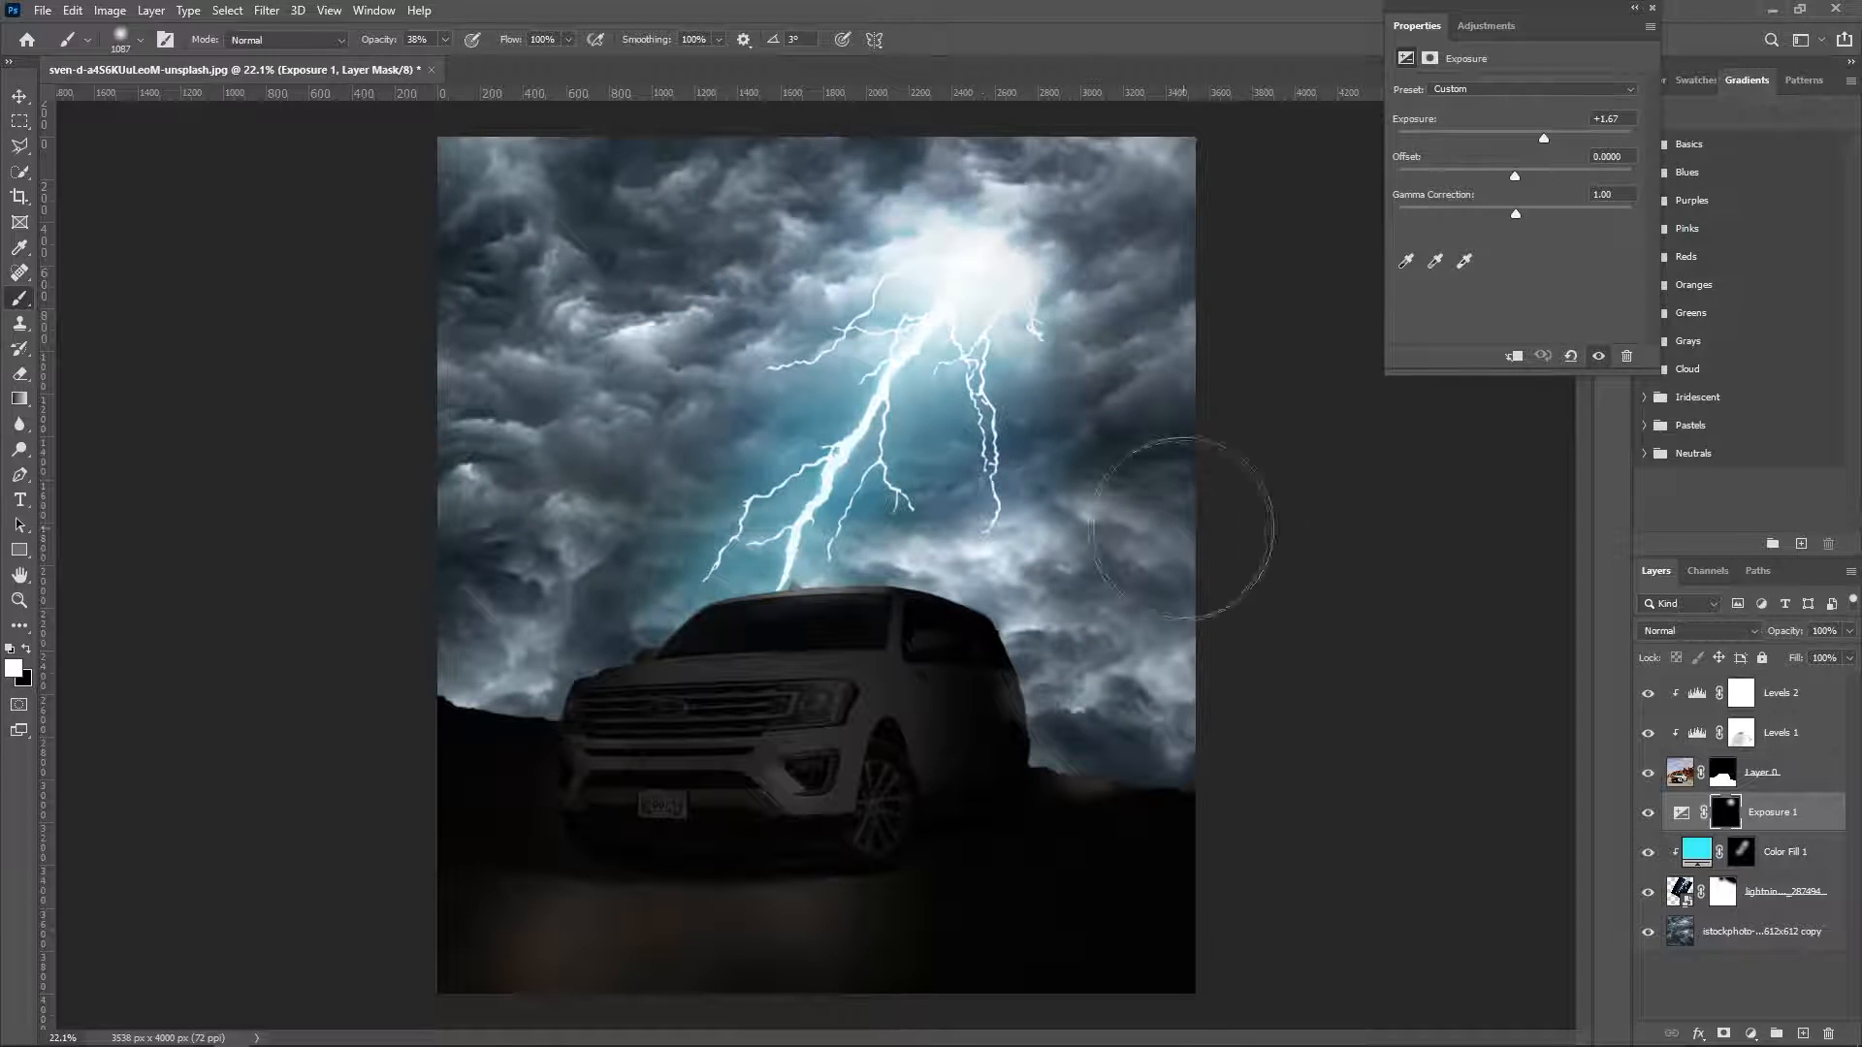
Duplicate the cyan color fill and clip the copy to the car layer.
left_click_drag(1784, 851, 1806, 755)
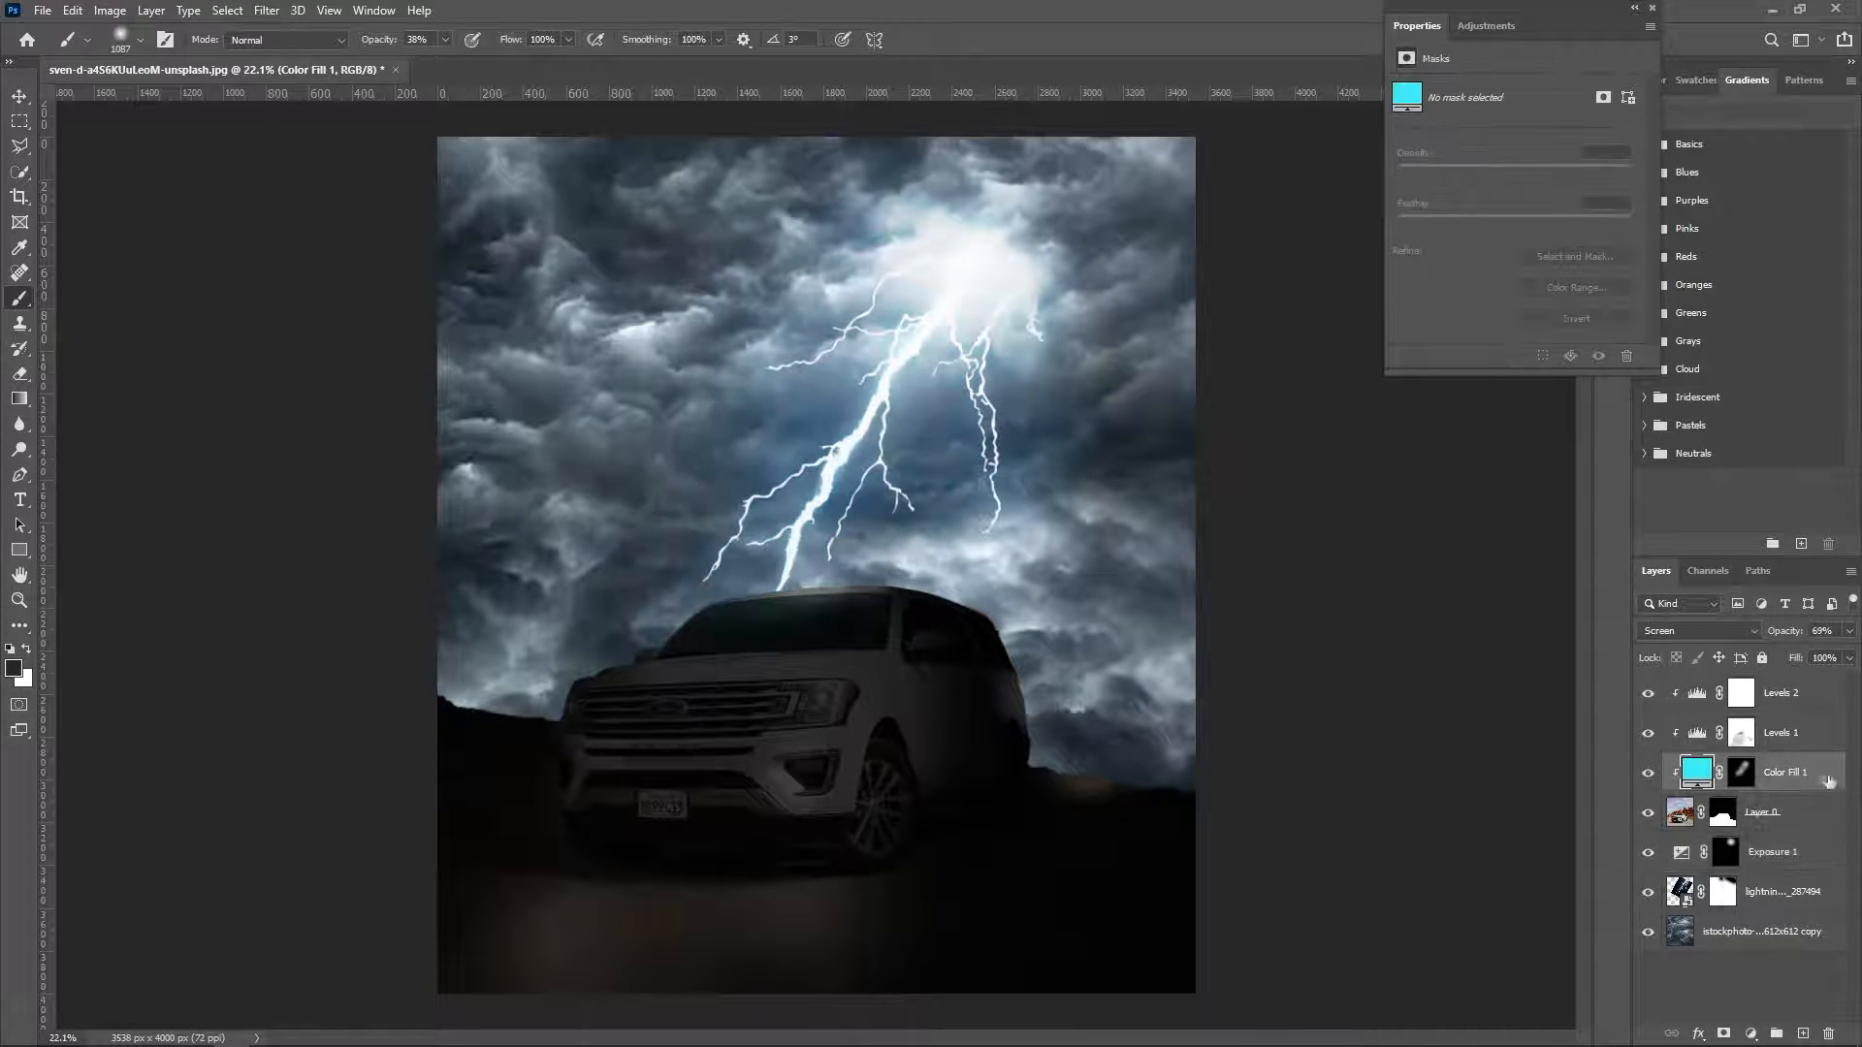
key("ctrl+z")
key("ctrl+j")
left_click_drag(1690, 857, 1702, 761)
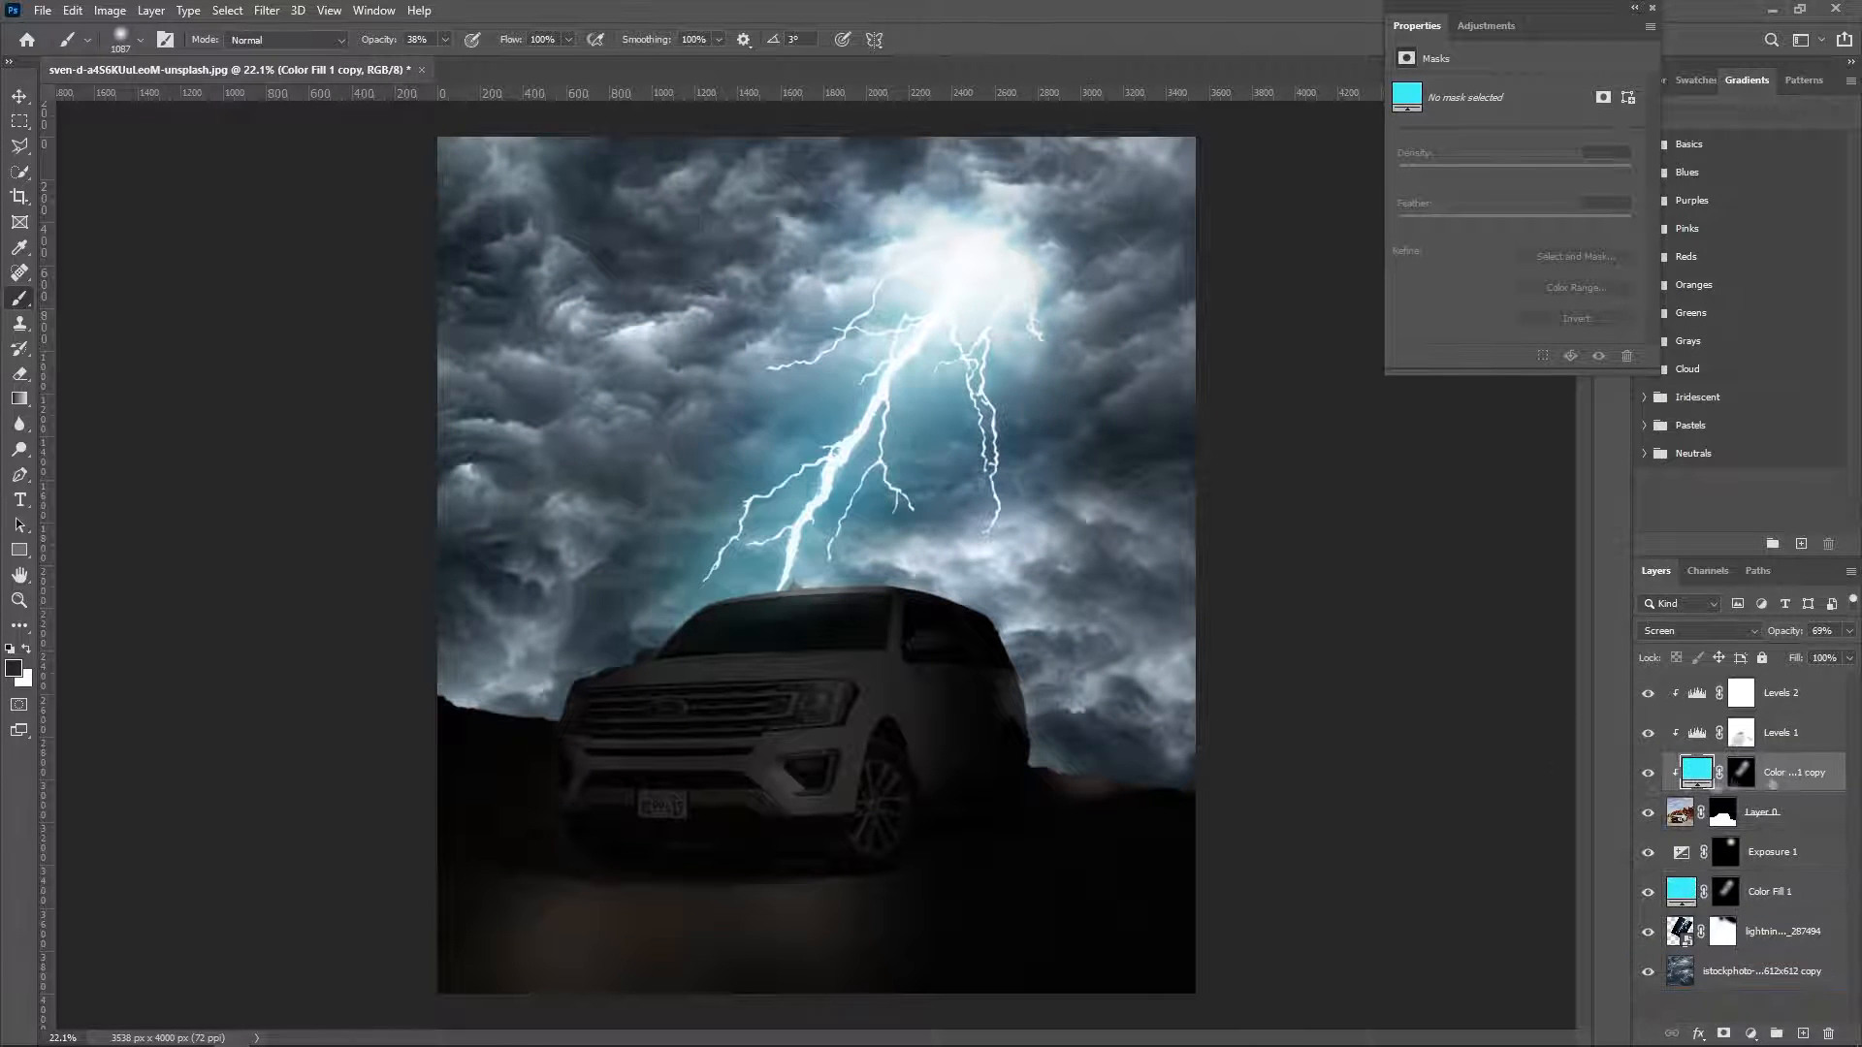
Paint a cyan glow onto the car's roof and windshield in the clipped fill's mask, and touch up the Levels 1 mask along the roof.
left_click(1741, 772)
key("x")
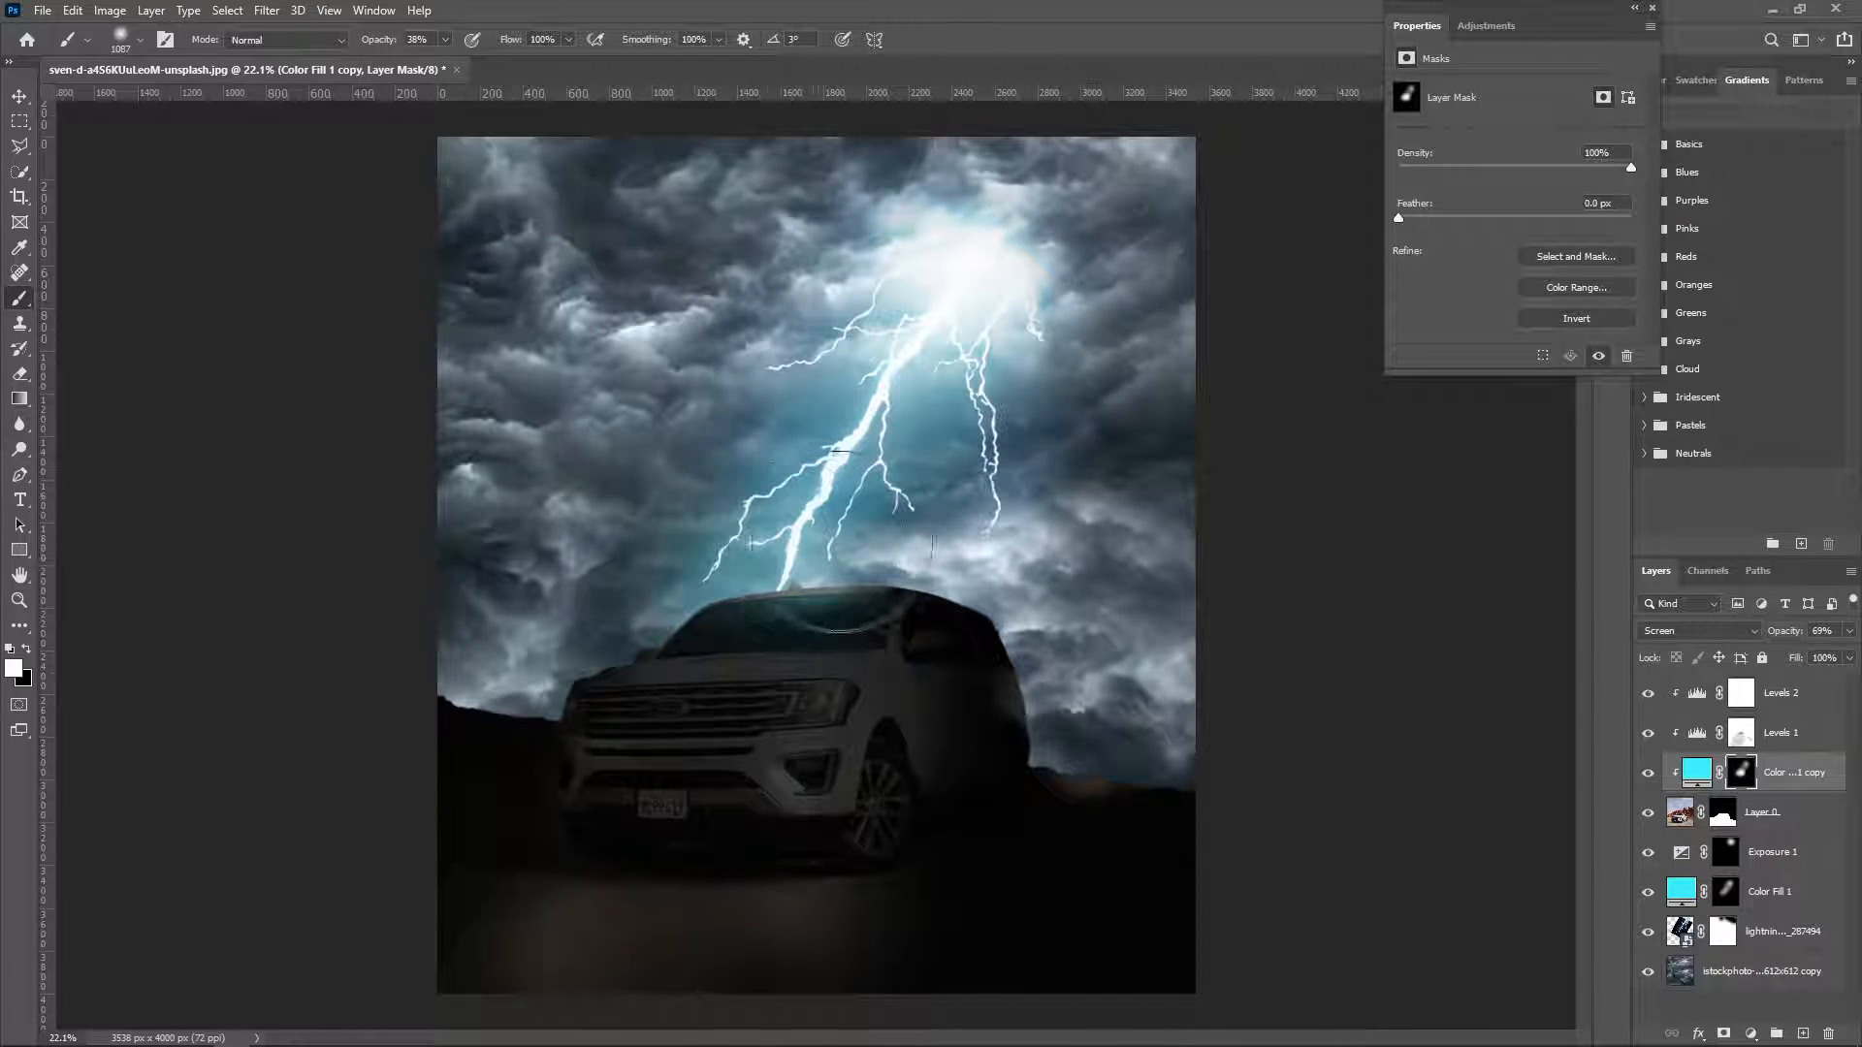
left_click(1740, 732)
left_click_drag(824, 602, 724, 620)
right_click(723, 619)
right_click(802, 585)
left_click(799, 590)
key("x")
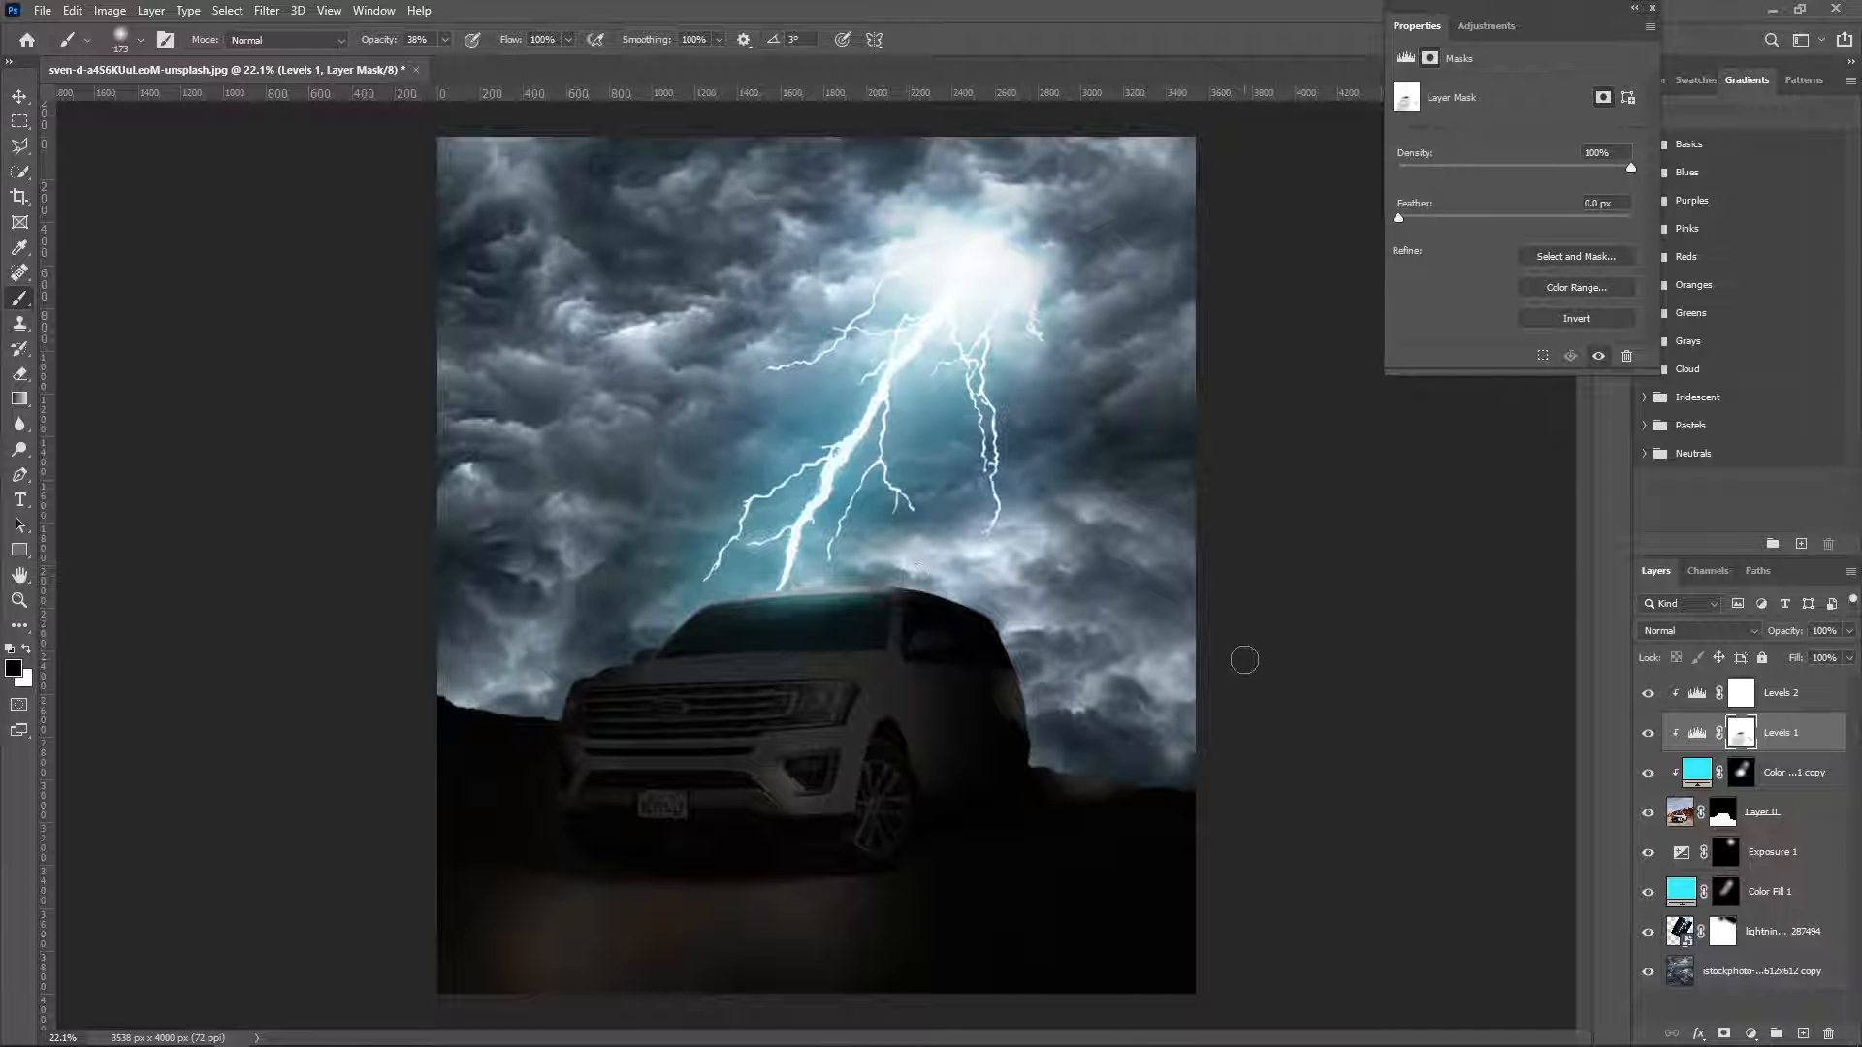
Apply a Gaussian Blur to the large lightning bolt's layer.
left_click(1780, 931)
left_click(267, 10)
left_click(552, 303)
left_click(1404, 258)
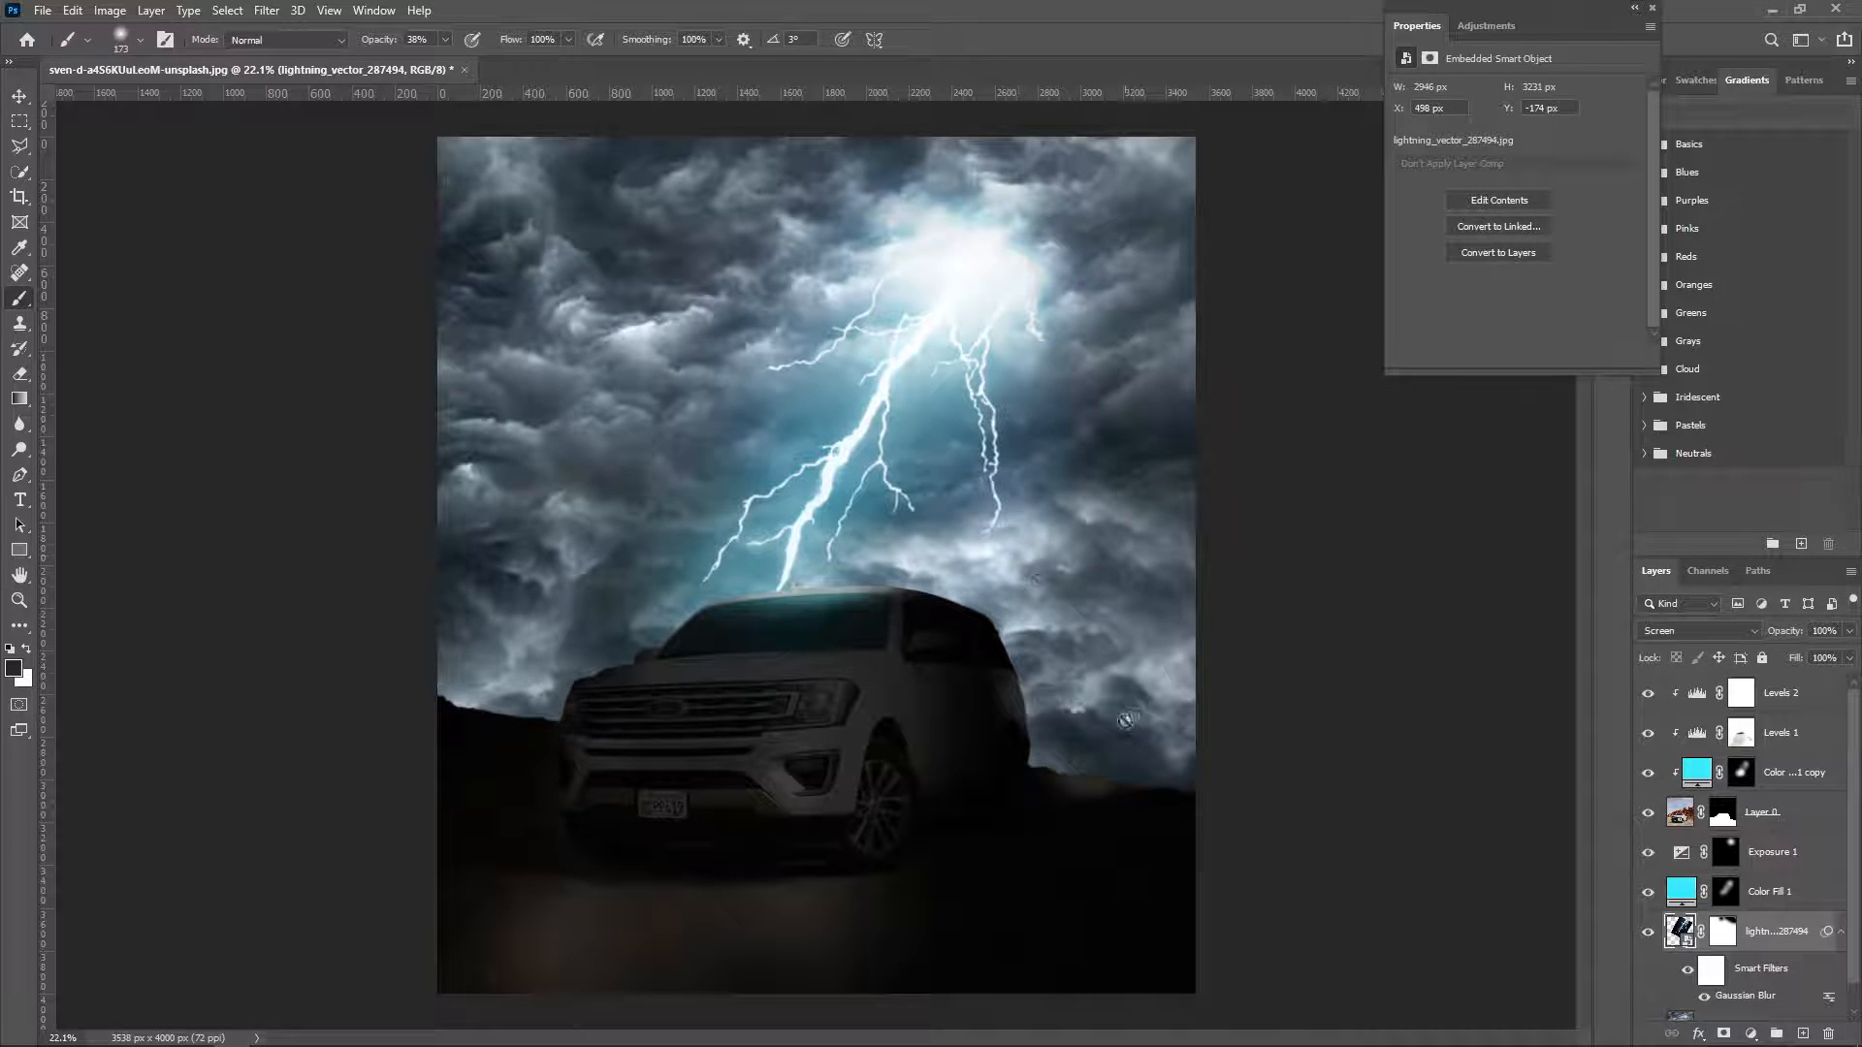
Place the lighting2_ucar_1 image, scaled down, in the sky just behind the car's rear end.
left_click(216, 1030)
left_click_drag(1317, 477, 1168, 312)
left_click_drag(827, 562, 1084, 723)
mouse_move(1135, 663)
left_mouse_down()
mouse_move(1174, 603)
mouse_move(1103, 658)
left_mouse_up()
key("Return")
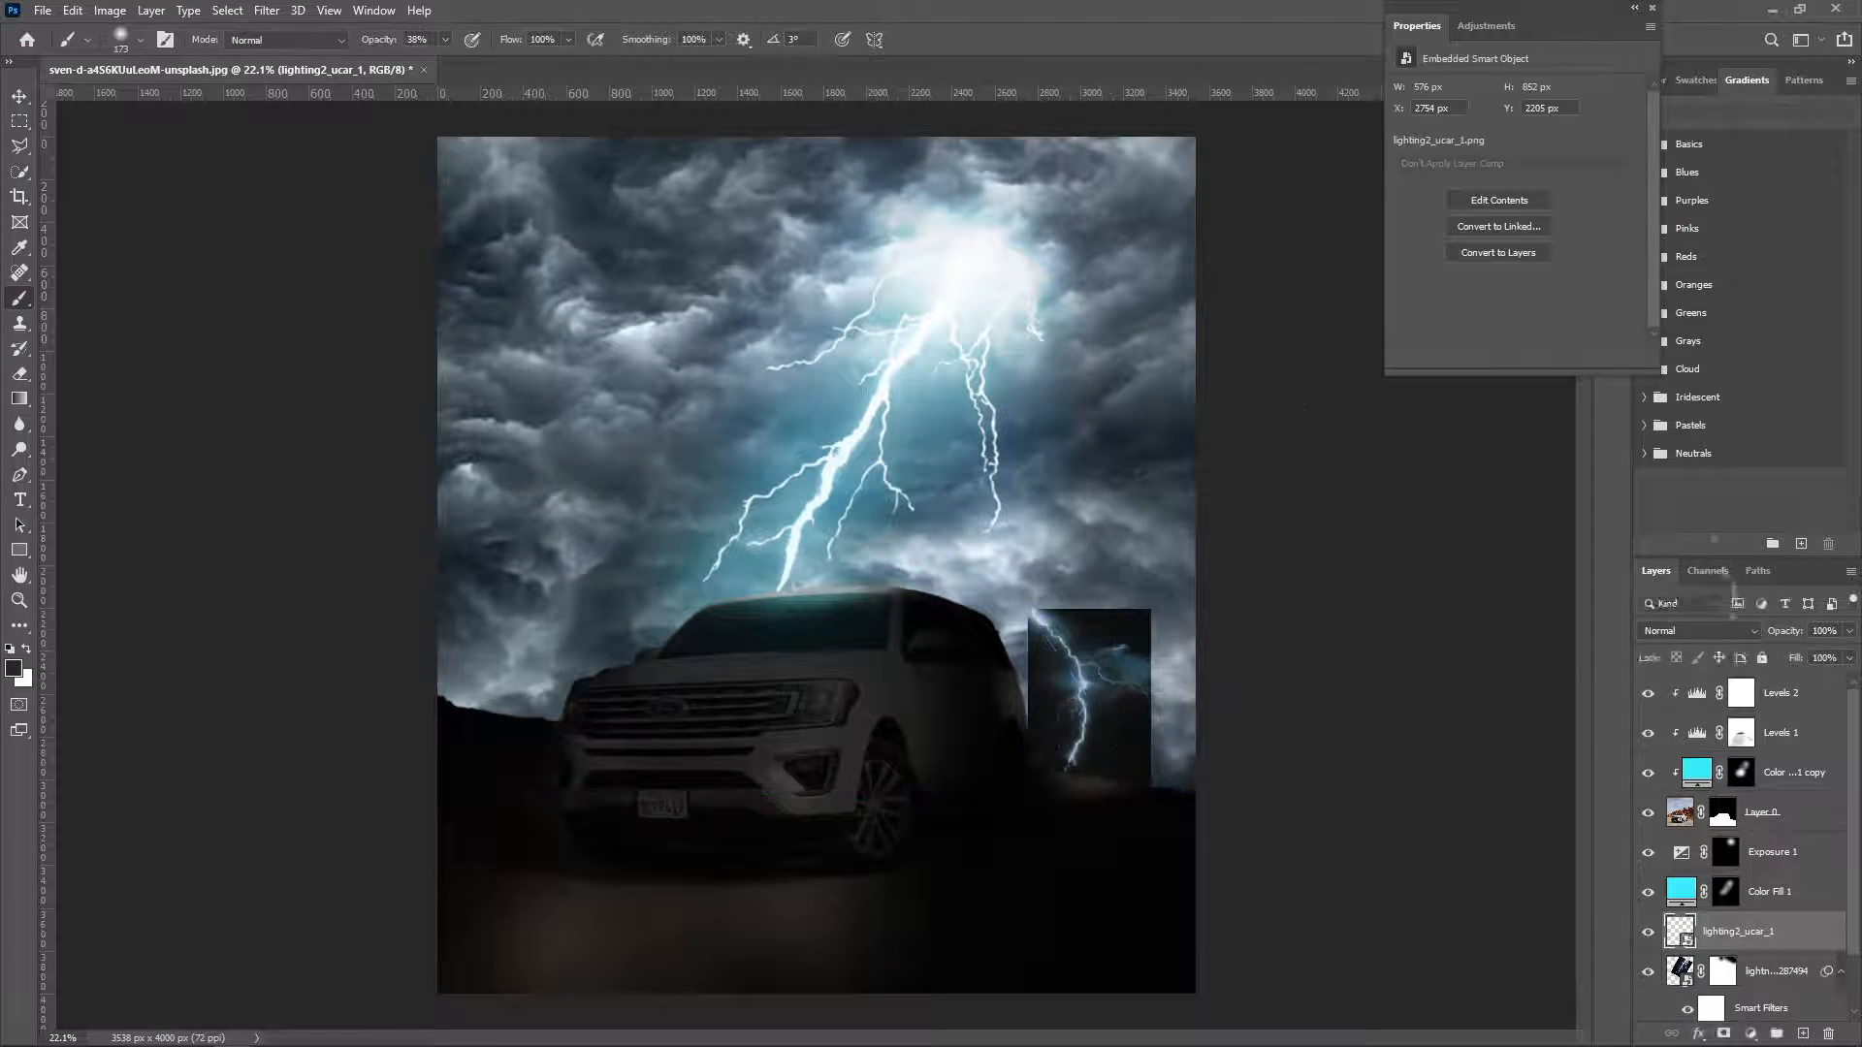
Set the small lightning layer to Screen and mask out its edges with a black brush at 83% opacity.
left_click(1689, 631)
left_click(1677, 725)
left_click(1724, 1034)
left_click_drag(1140, 607, 1199, 607)
right_click(1162, 553)
left_click_drag(374, 41, 418, 41)
left_click_drag(1154, 608, 1185, 679)
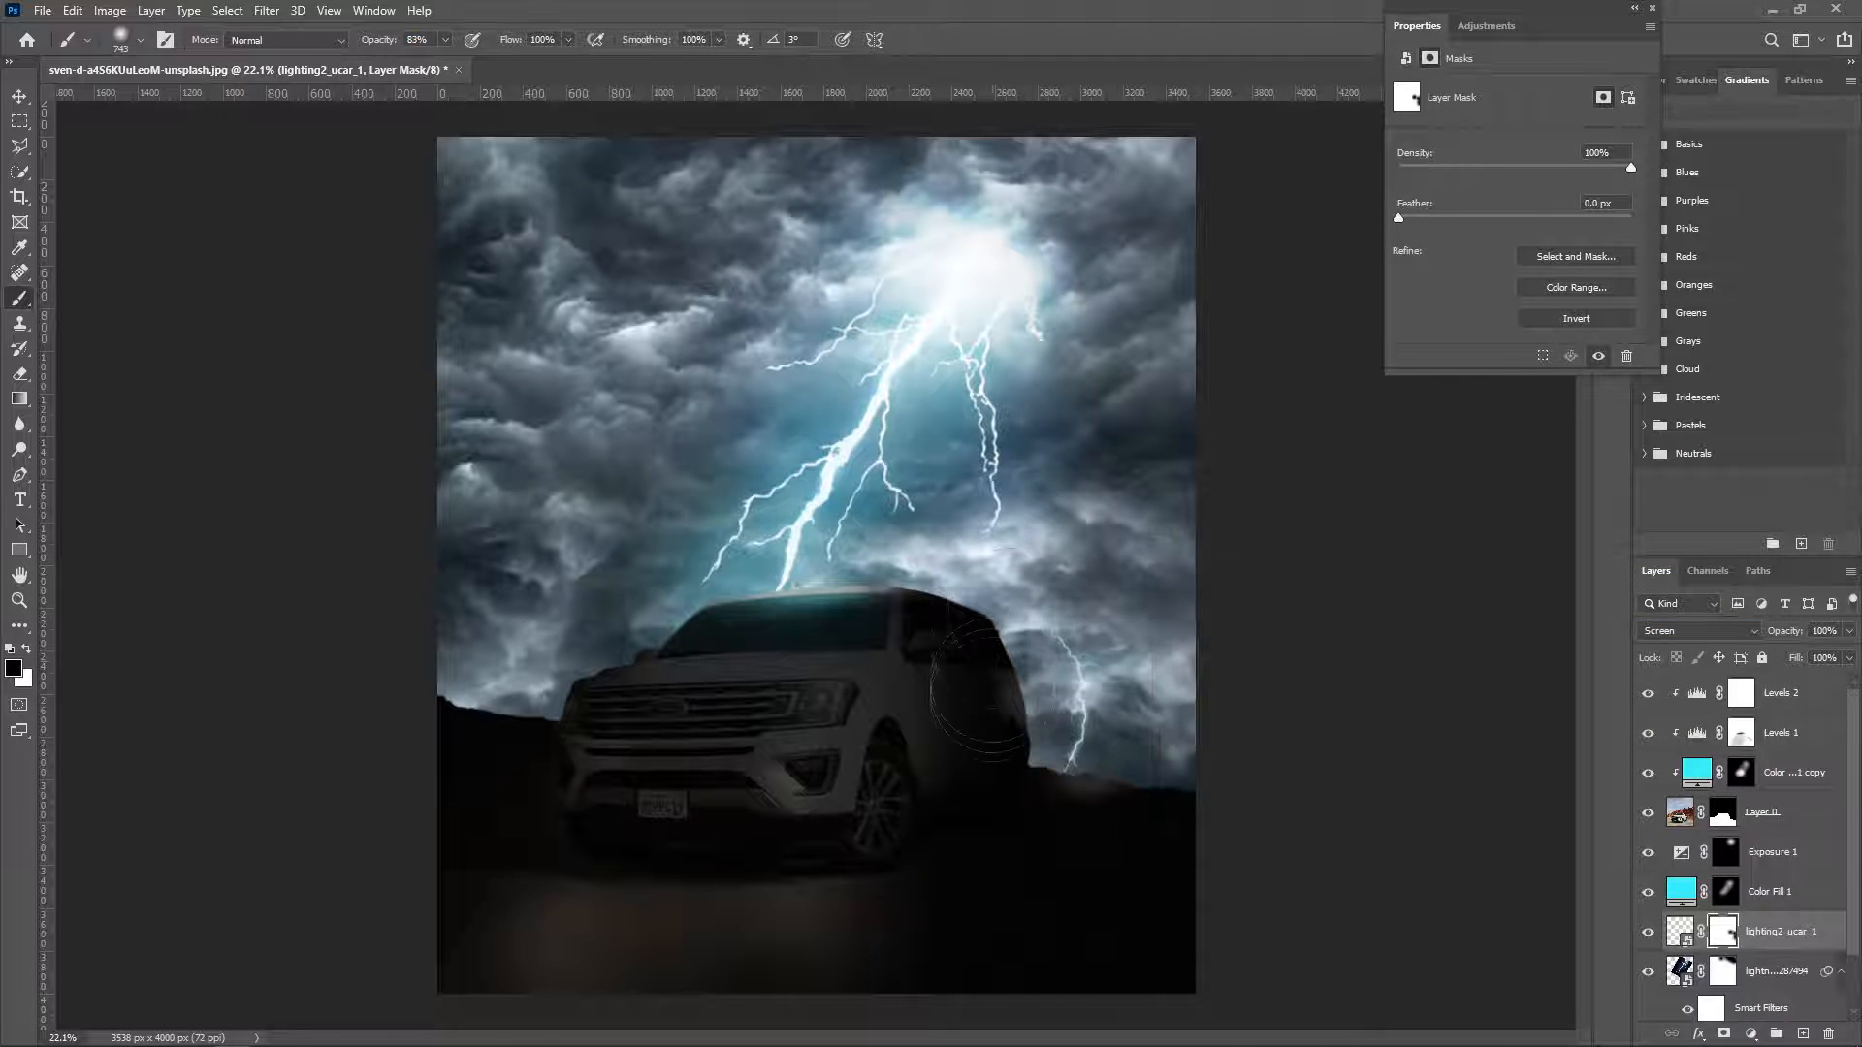
Paint a bright glow at the small bolt's origin on the Exposure 1 mask, lowering the brush opacity to 27%.
scroll(1778, 932, "down", 1)
left_click(1725, 834)
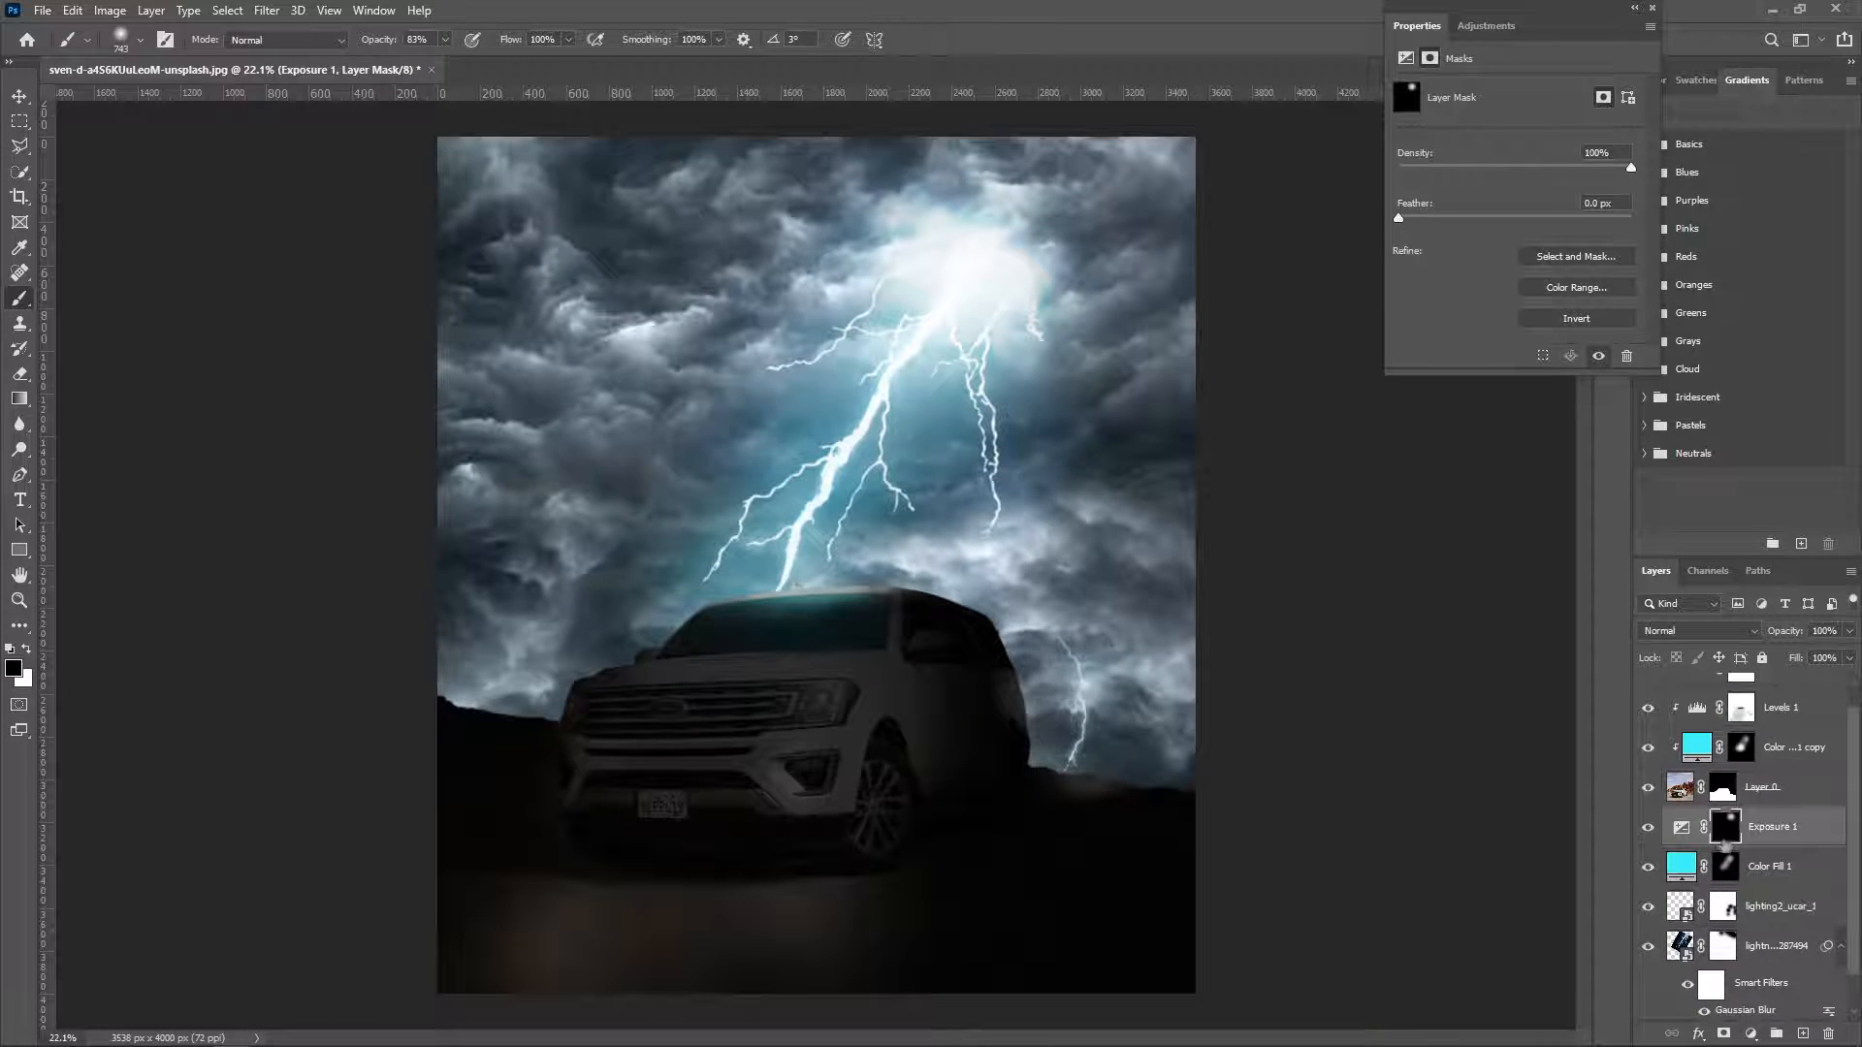
key("x")
right_click(1043, 626)
left_click_drag(1234, 673, 1210, 673)
left_click(1043, 627)
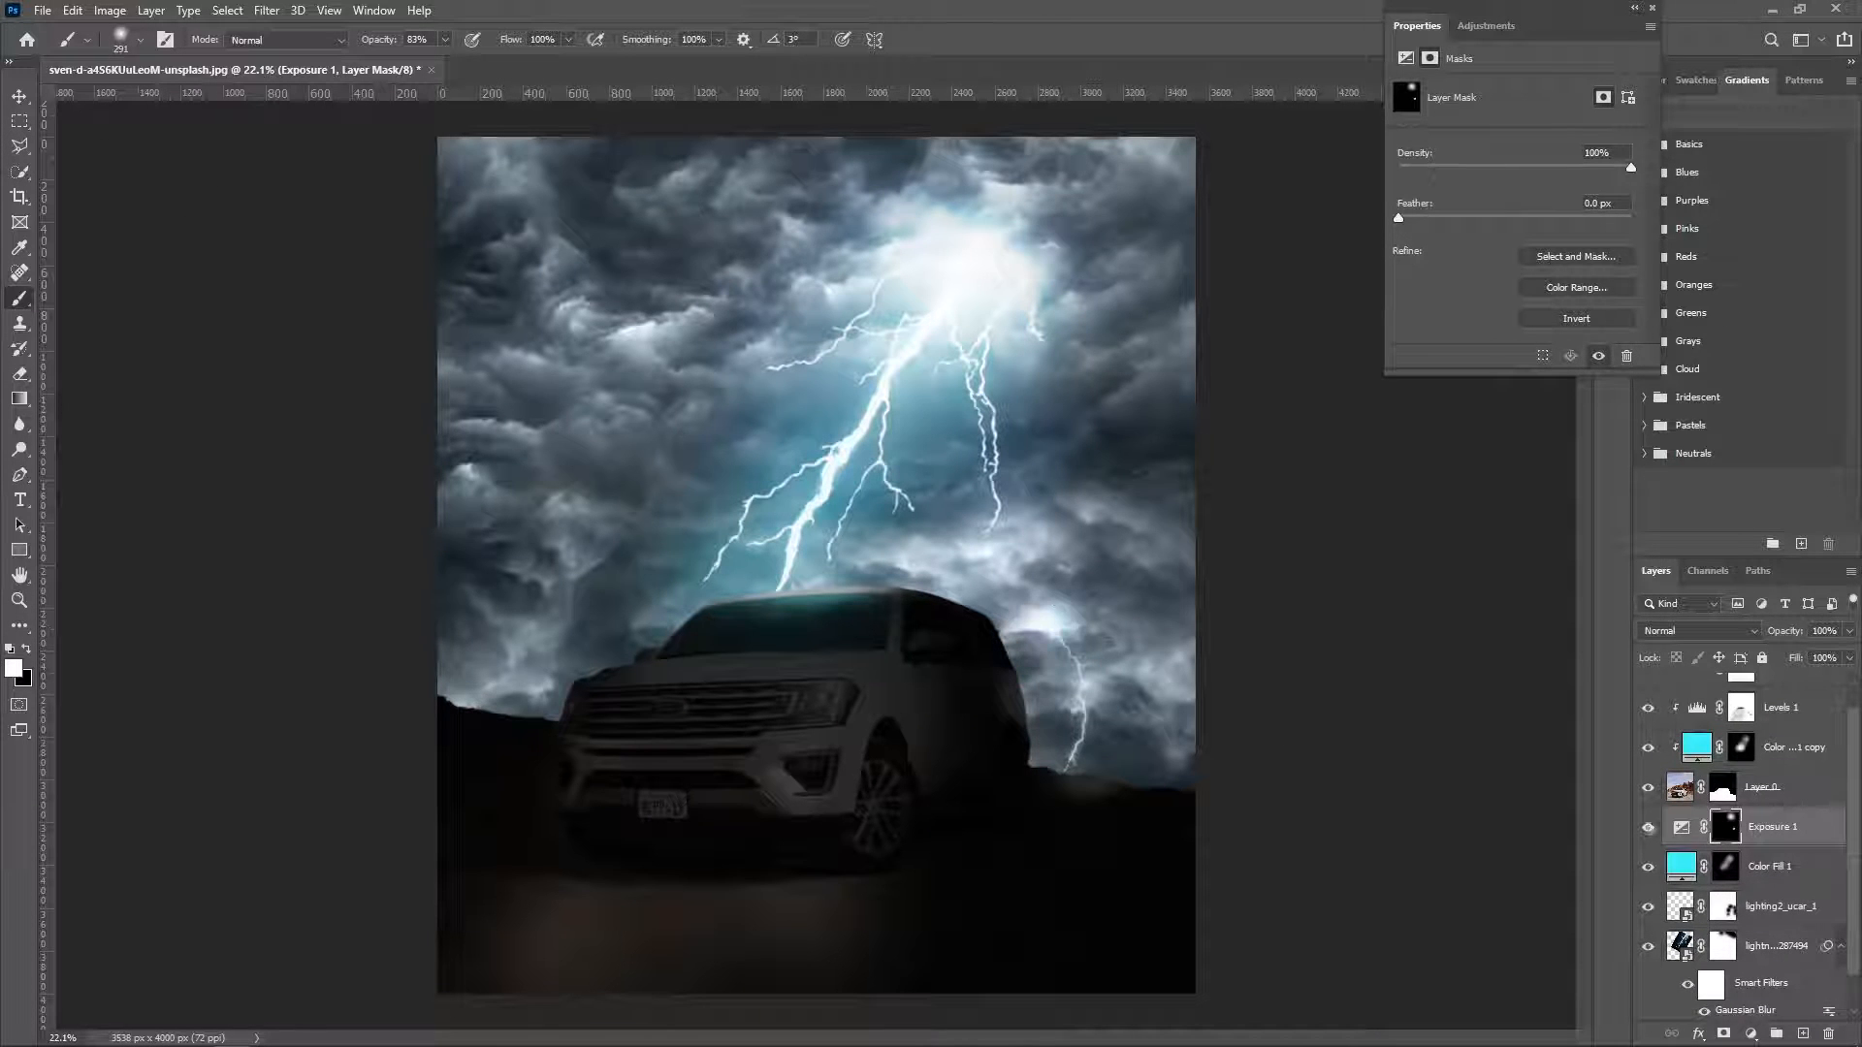
left_click_drag(379, 43, 341, 42)
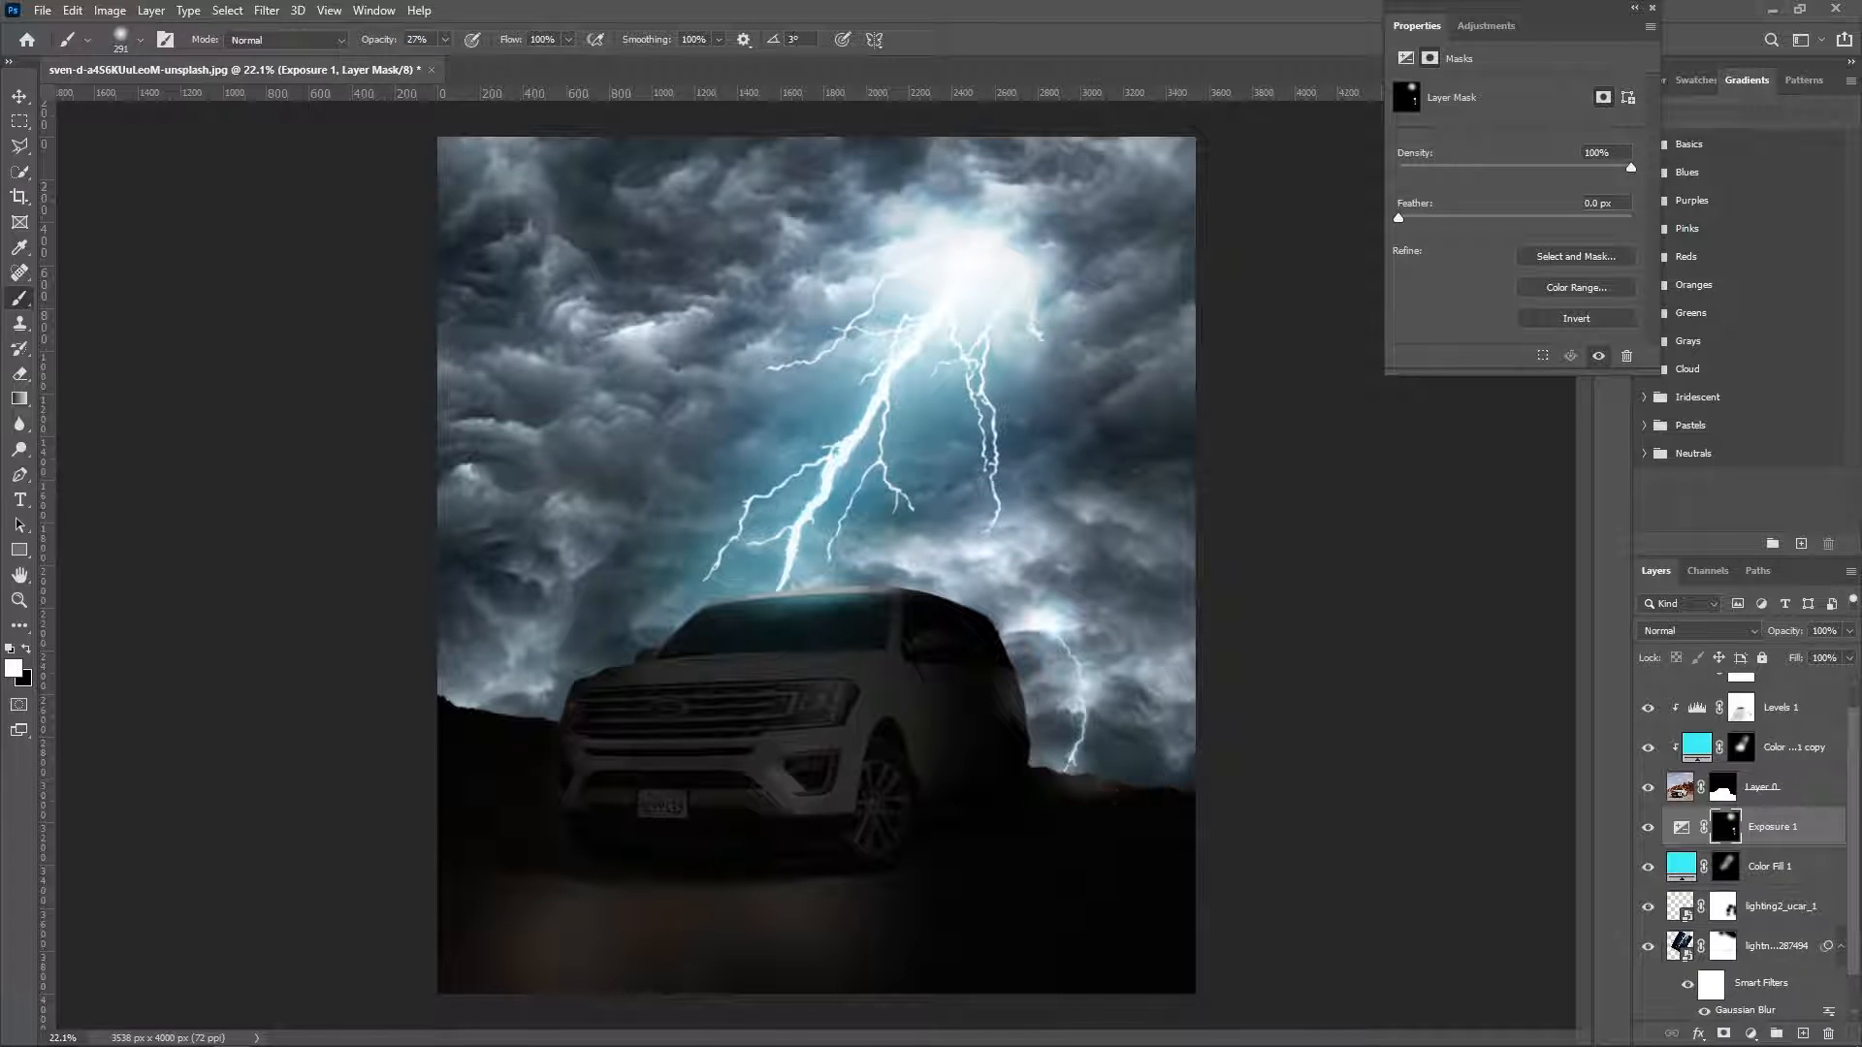
scroll(1708, 903, "down", 1)
left_click(1714, 875)
key("ctrl+t")
right_click(1063, 691)
left_click(1105, 821)
left_click(941, 421)
right_click(1076, 727)
left_click(1112, 499)
left_click(939, 408)
key("Escape")
left_click(1680, 868)
key("ctrl+t")
right_click(1071, 680)
left_click(1125, 812)
left_click(939, 414)
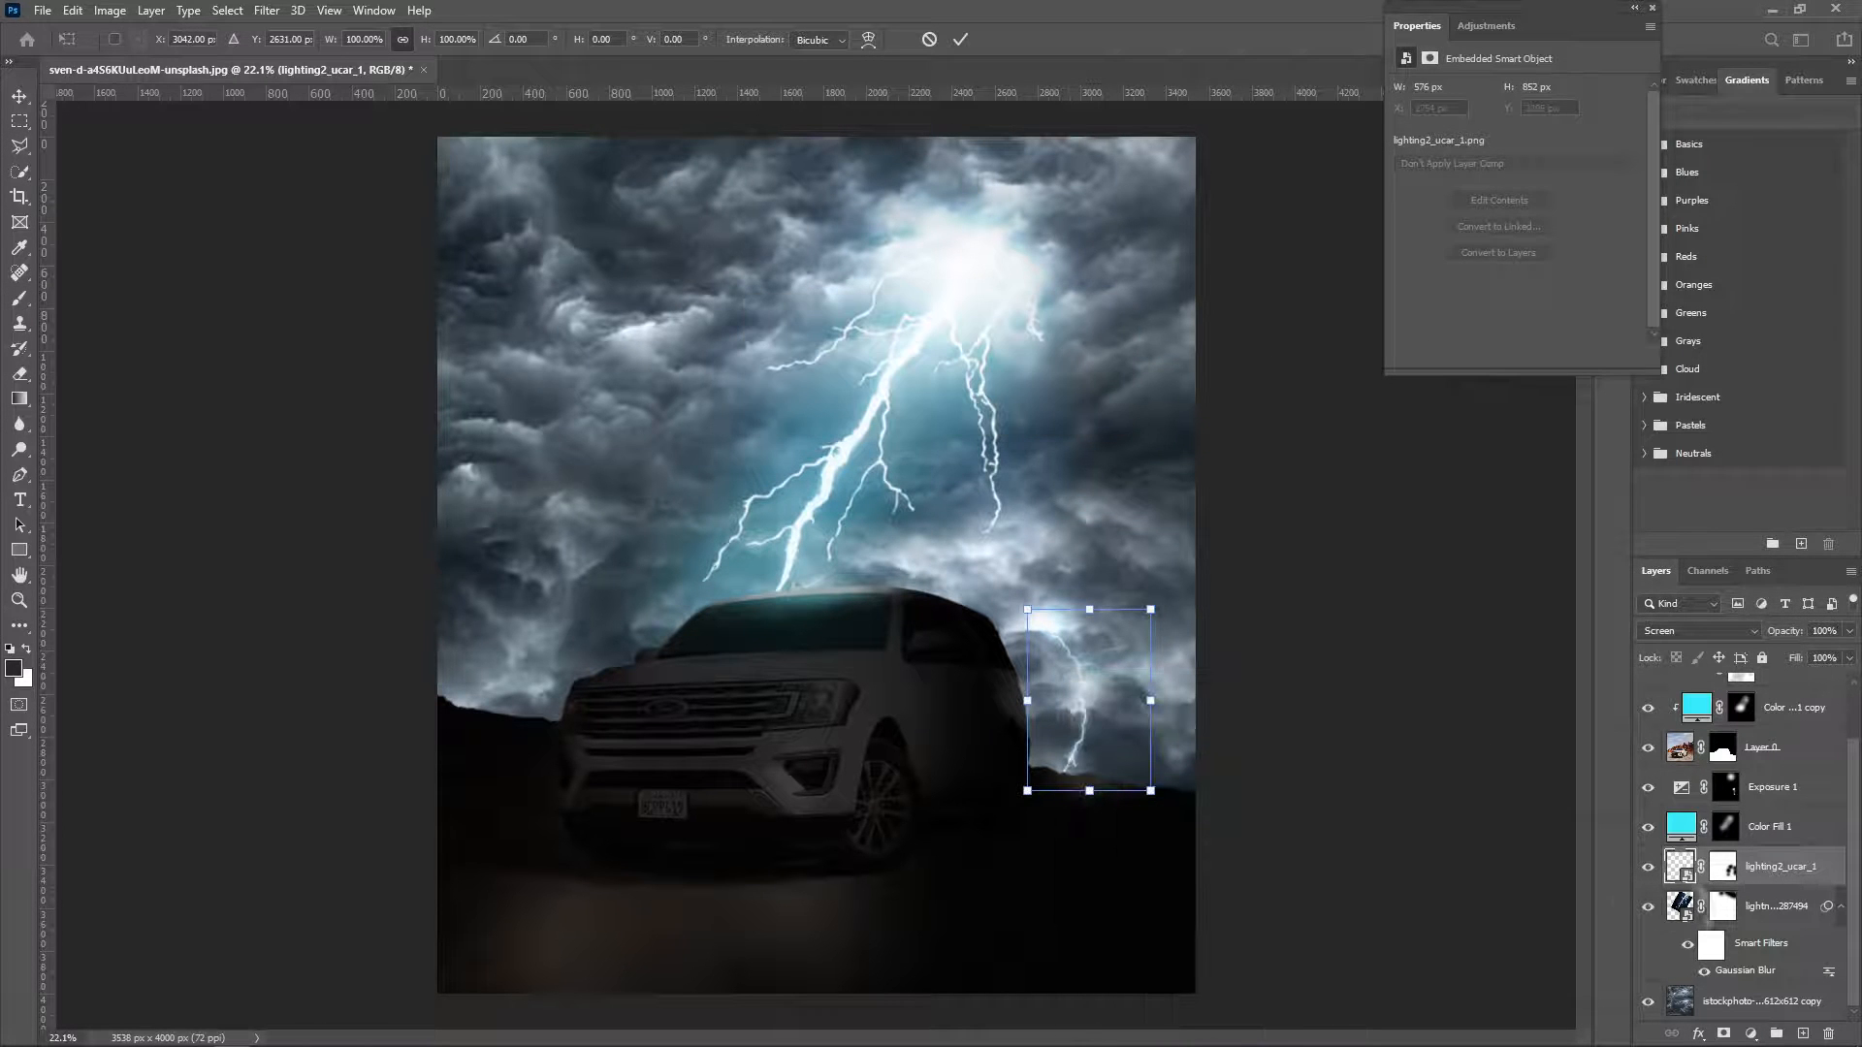
key("Escape")
Rasterize the small lightning layer and warp it downward so the bolt reaches the horizon, about 934 px high.
right_click(1757, 868)
left_click(1635, 379)
key("ctrl+t")
right_click(1086, 723)
left_click(1115, 496)
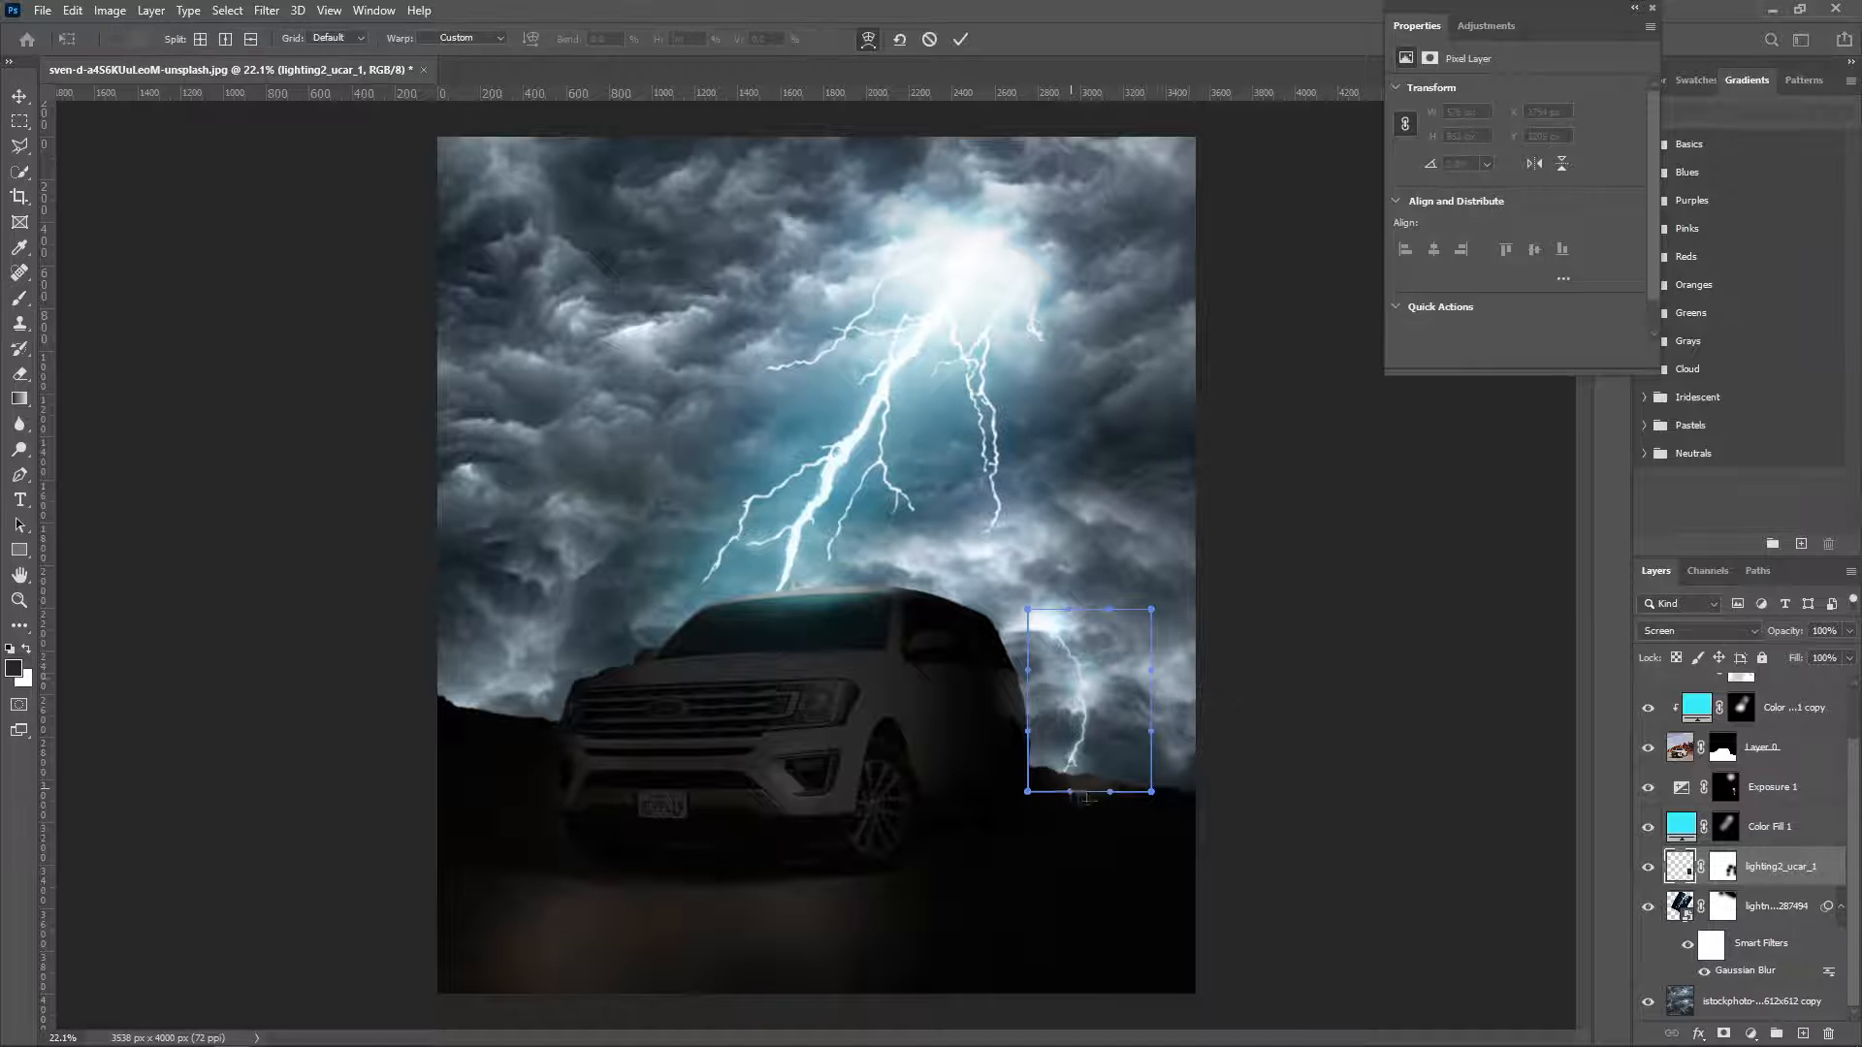
key("Return")
Rotate the composite slightly within the crop frame and apply the crop.
key("b")
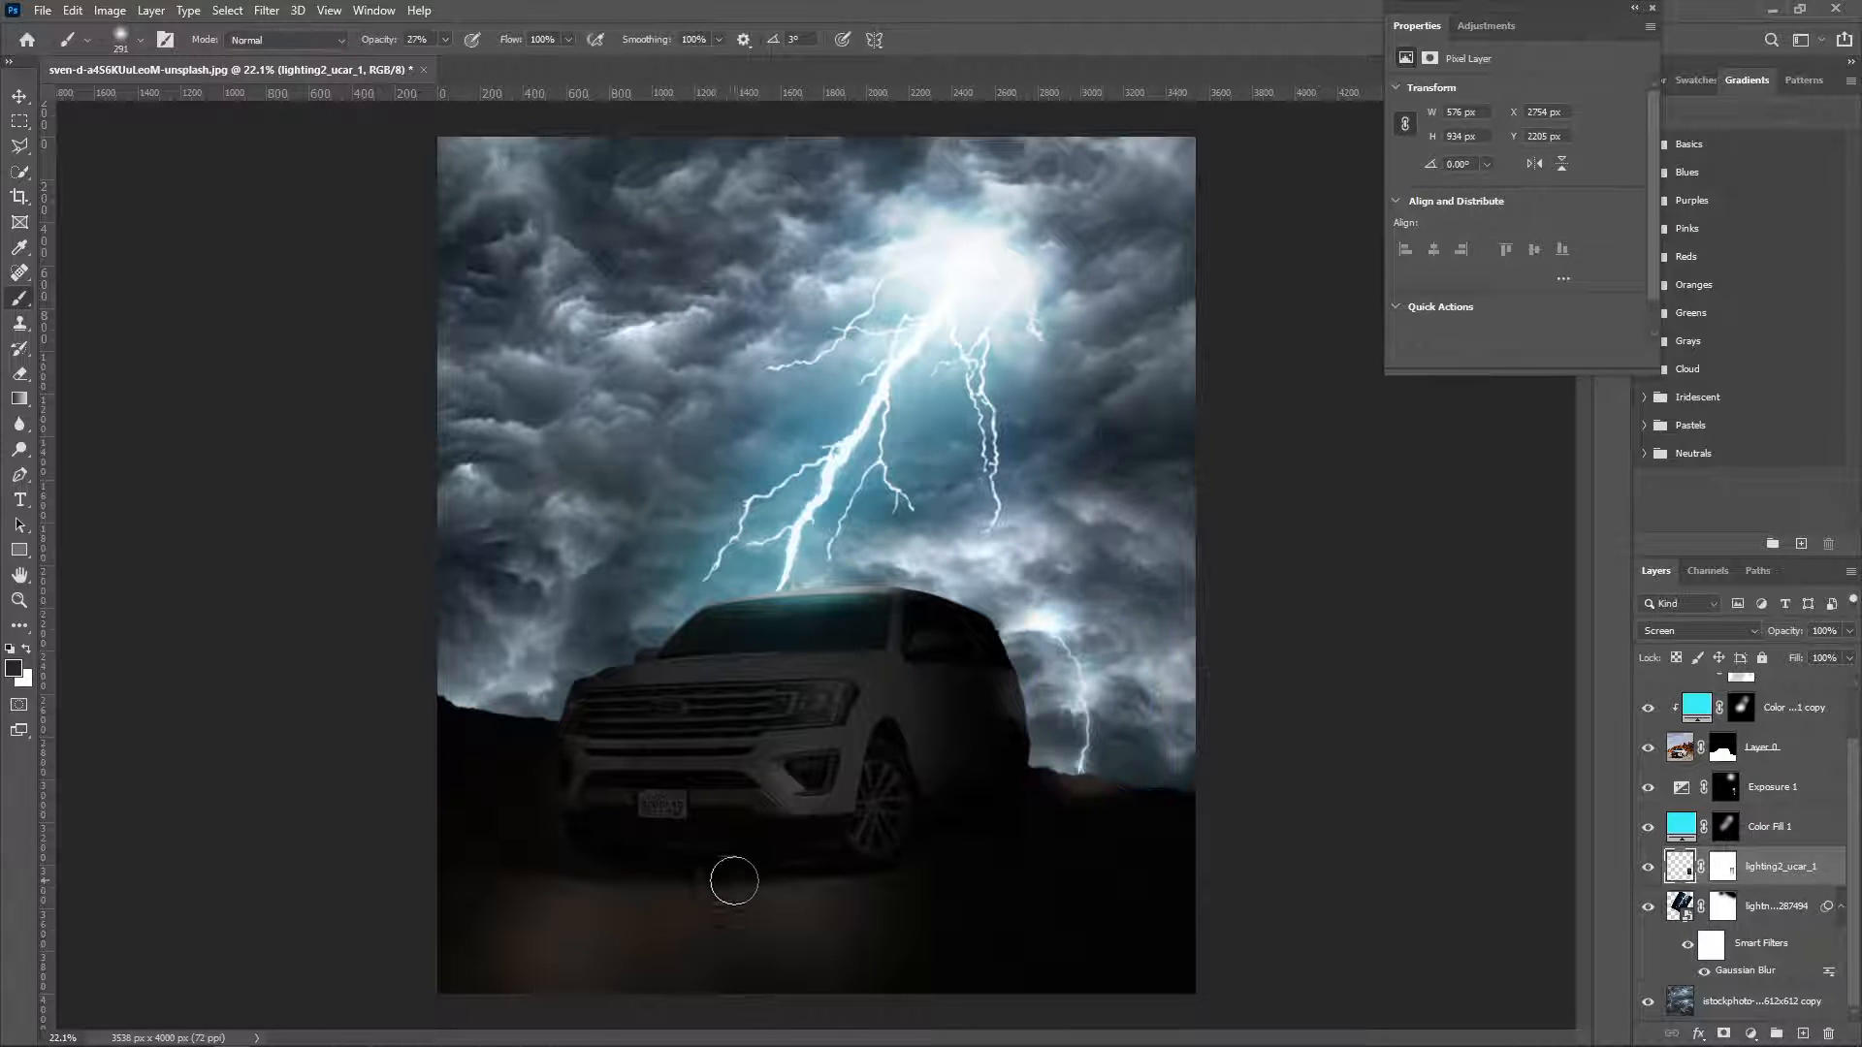
key("c")
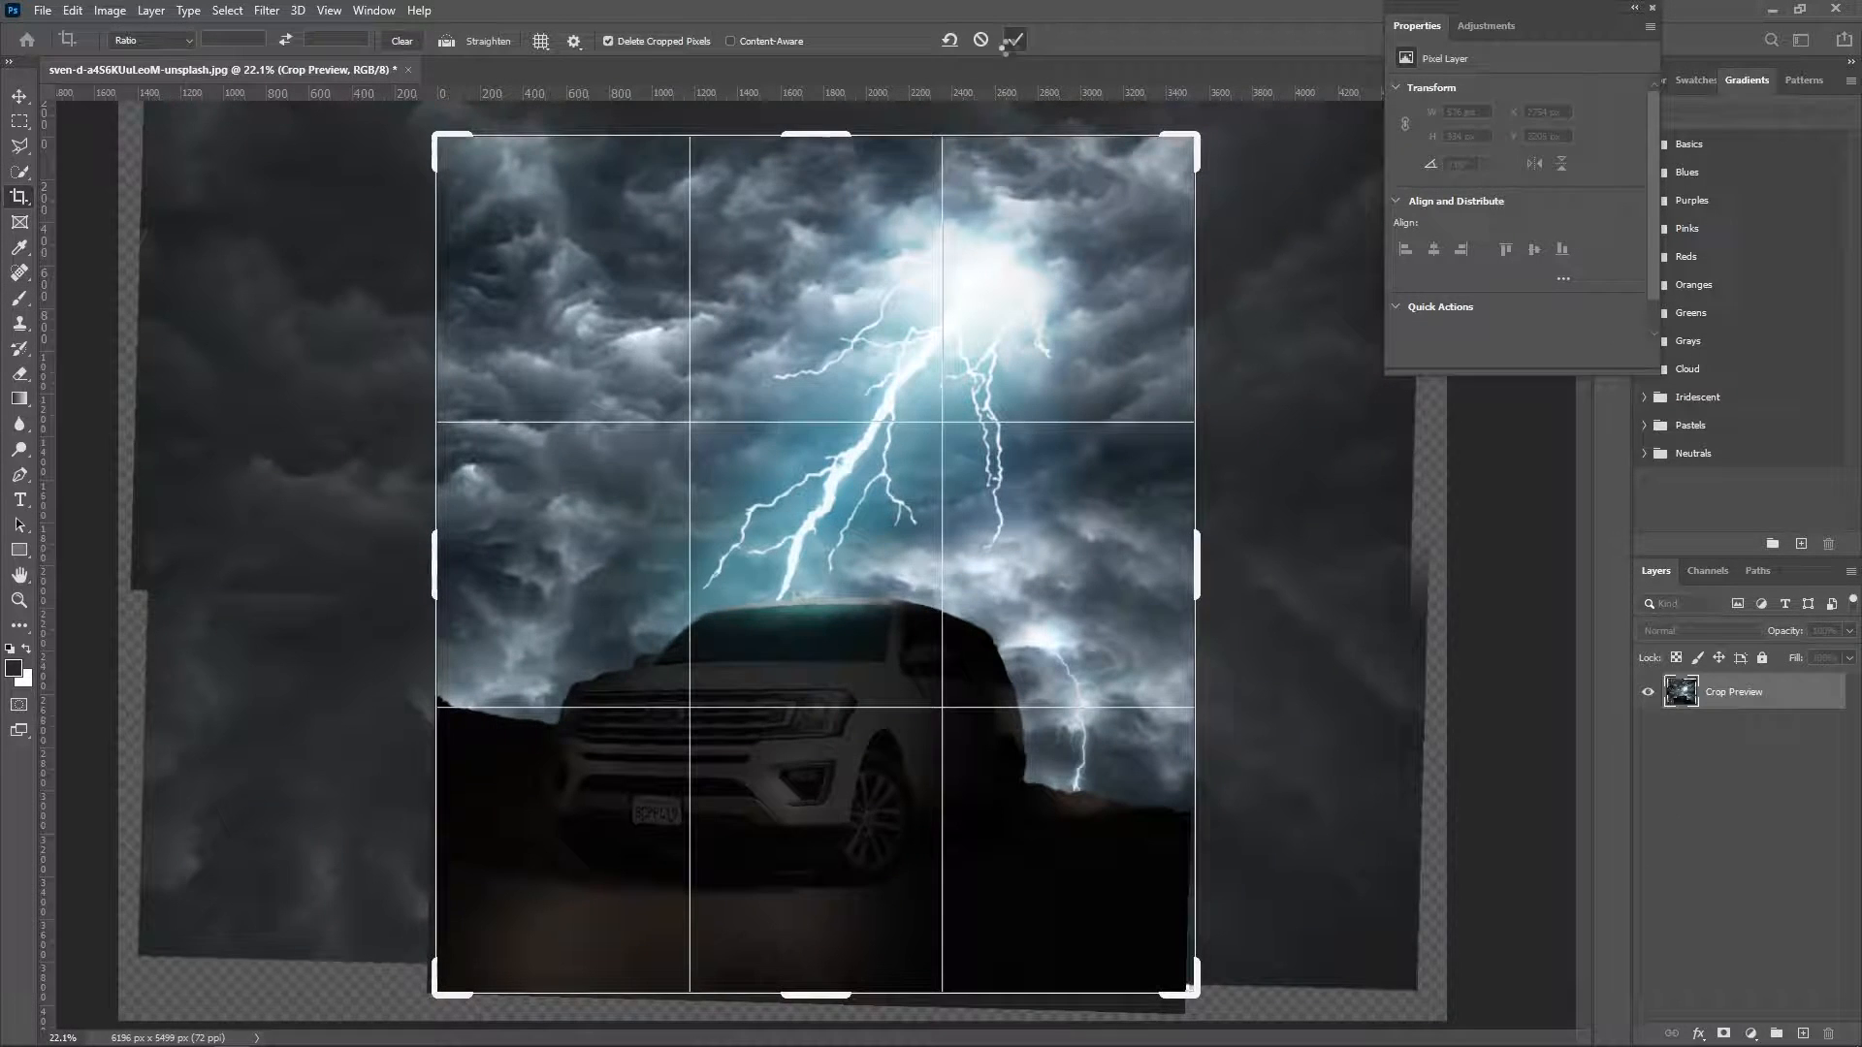
key("Return")
Add an orange Solid Color fill layer above the Levels 2 layer.
key("z")
left_click_drag(871, 706, 1047, 826)
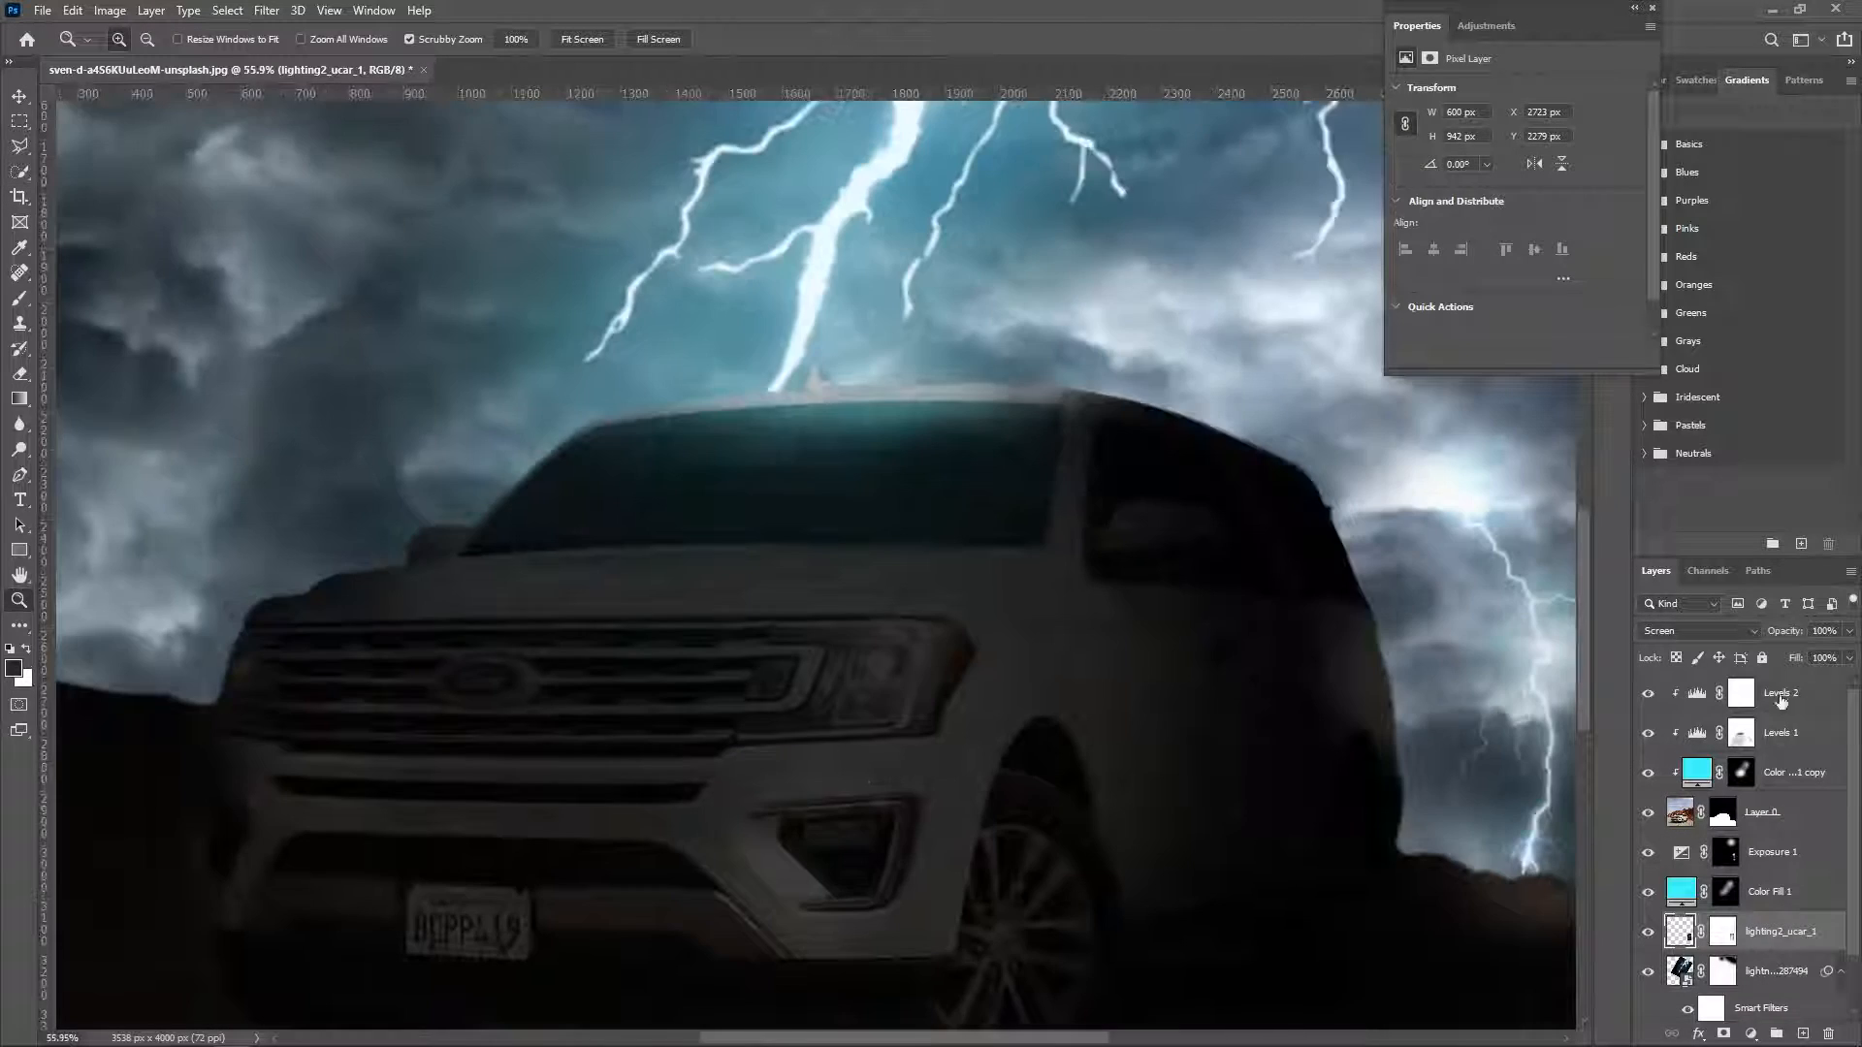
left_click(1781, 696)
left_click(1751, 1034)
left_click(1749, 699)
left_click(945, 458)
left_click(830, 239)
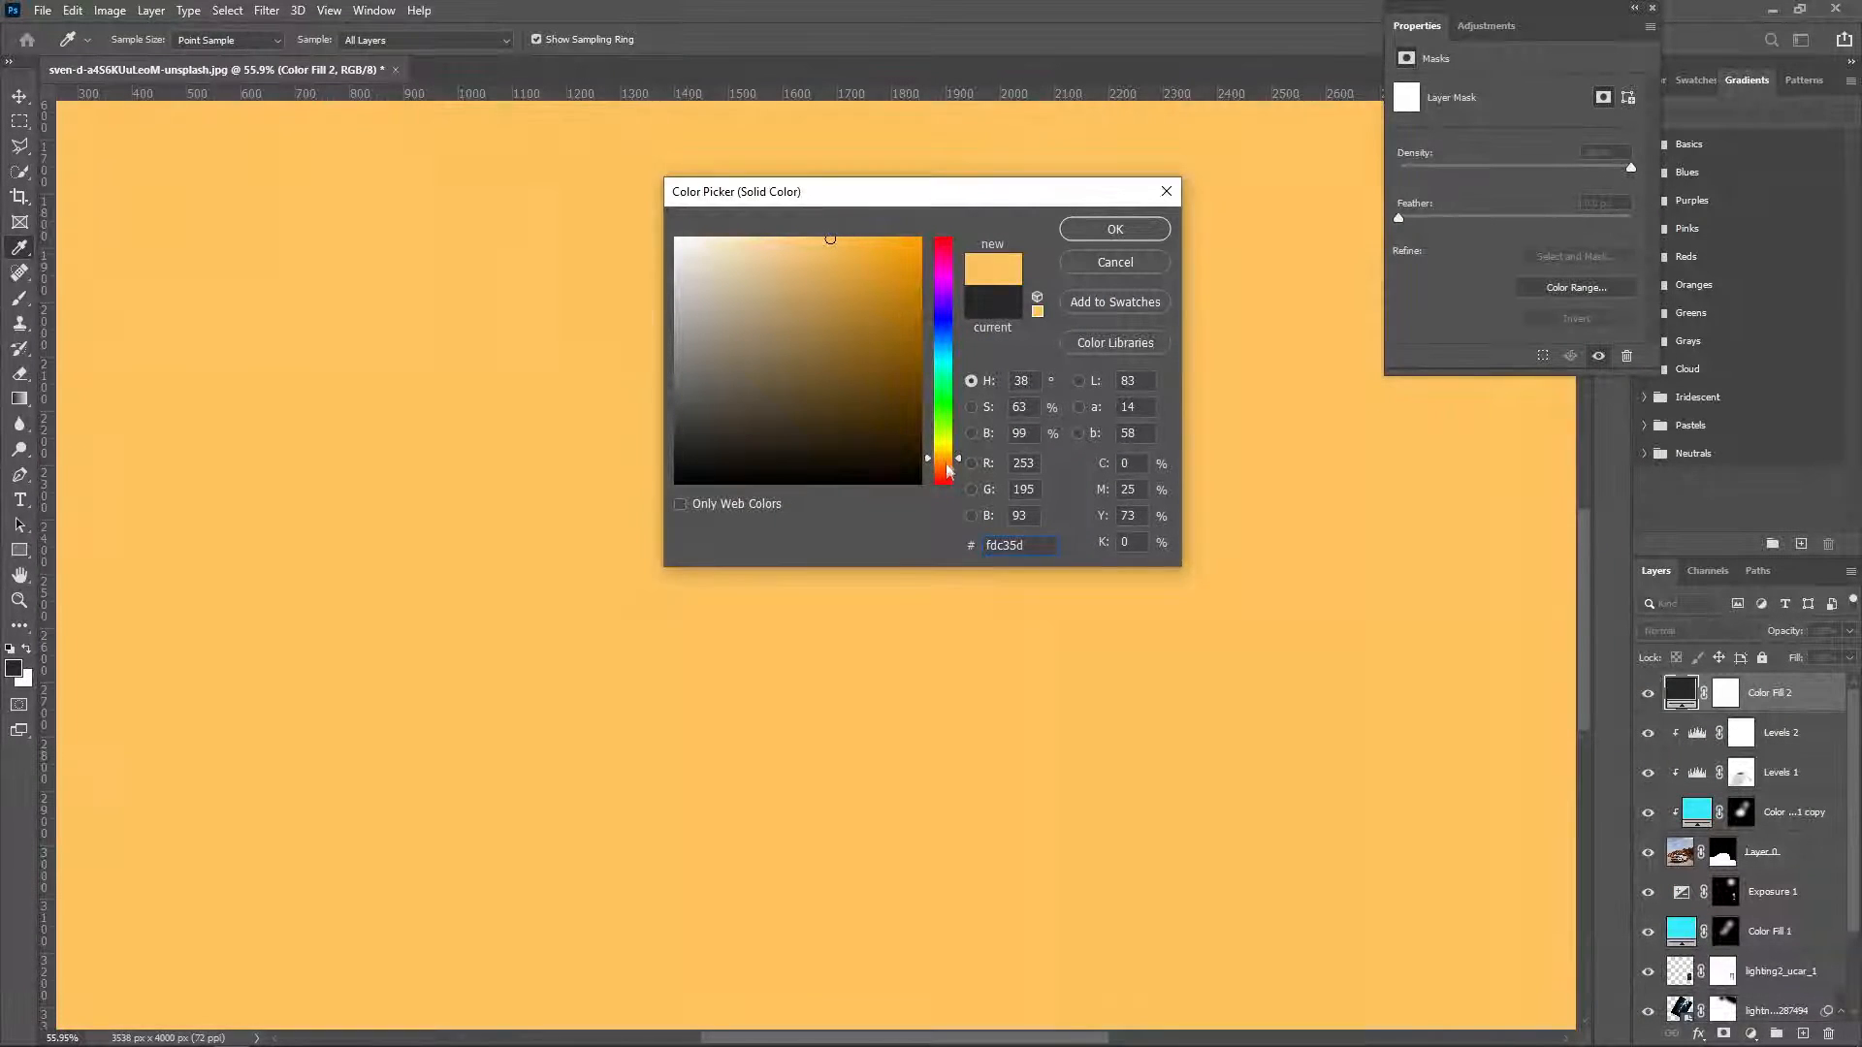
left_click(943, 465)
key("Return")
Set the orange fill to Linear Dodge (Add) and invert its mask.
left_click(1687, 630)
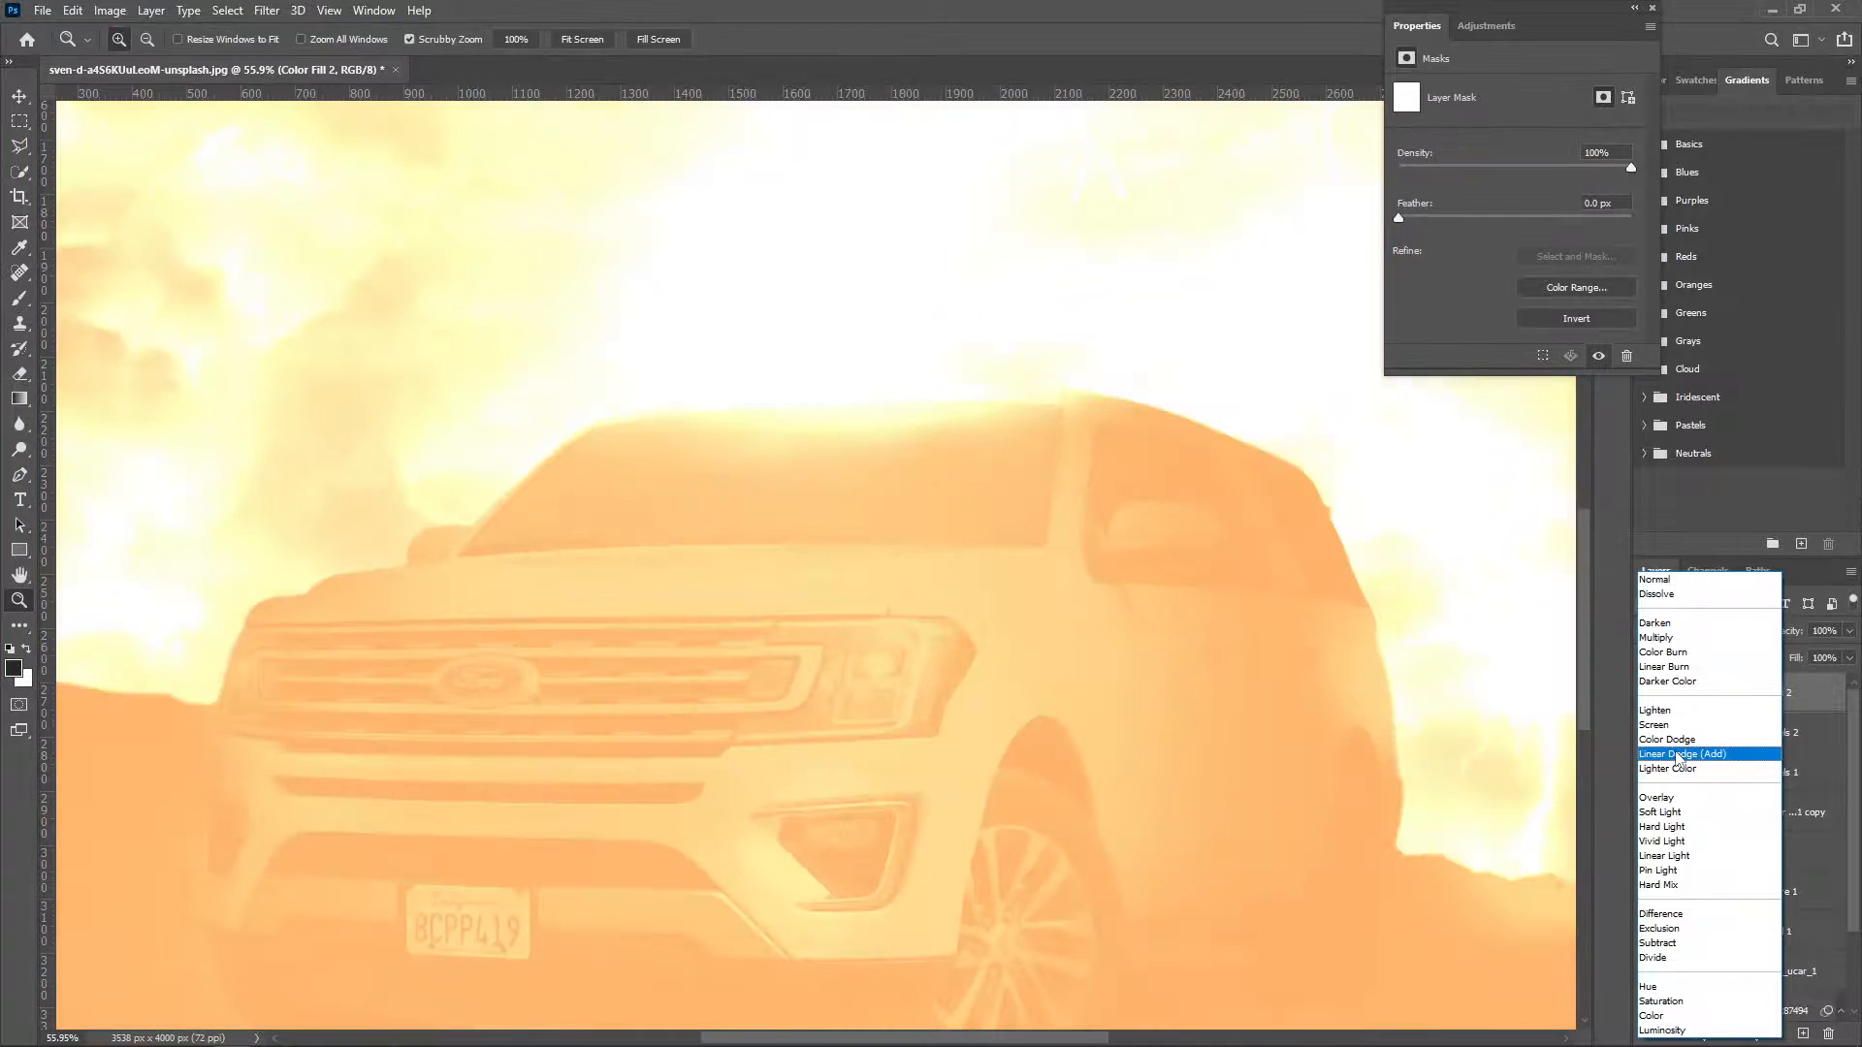
left_click(1677, 756)
key("ctrl+i")
Paint the curved light strip around the headlight nearest the front wheel on the fill's mask, at 100% brush opacity.
left_click(21, 301)
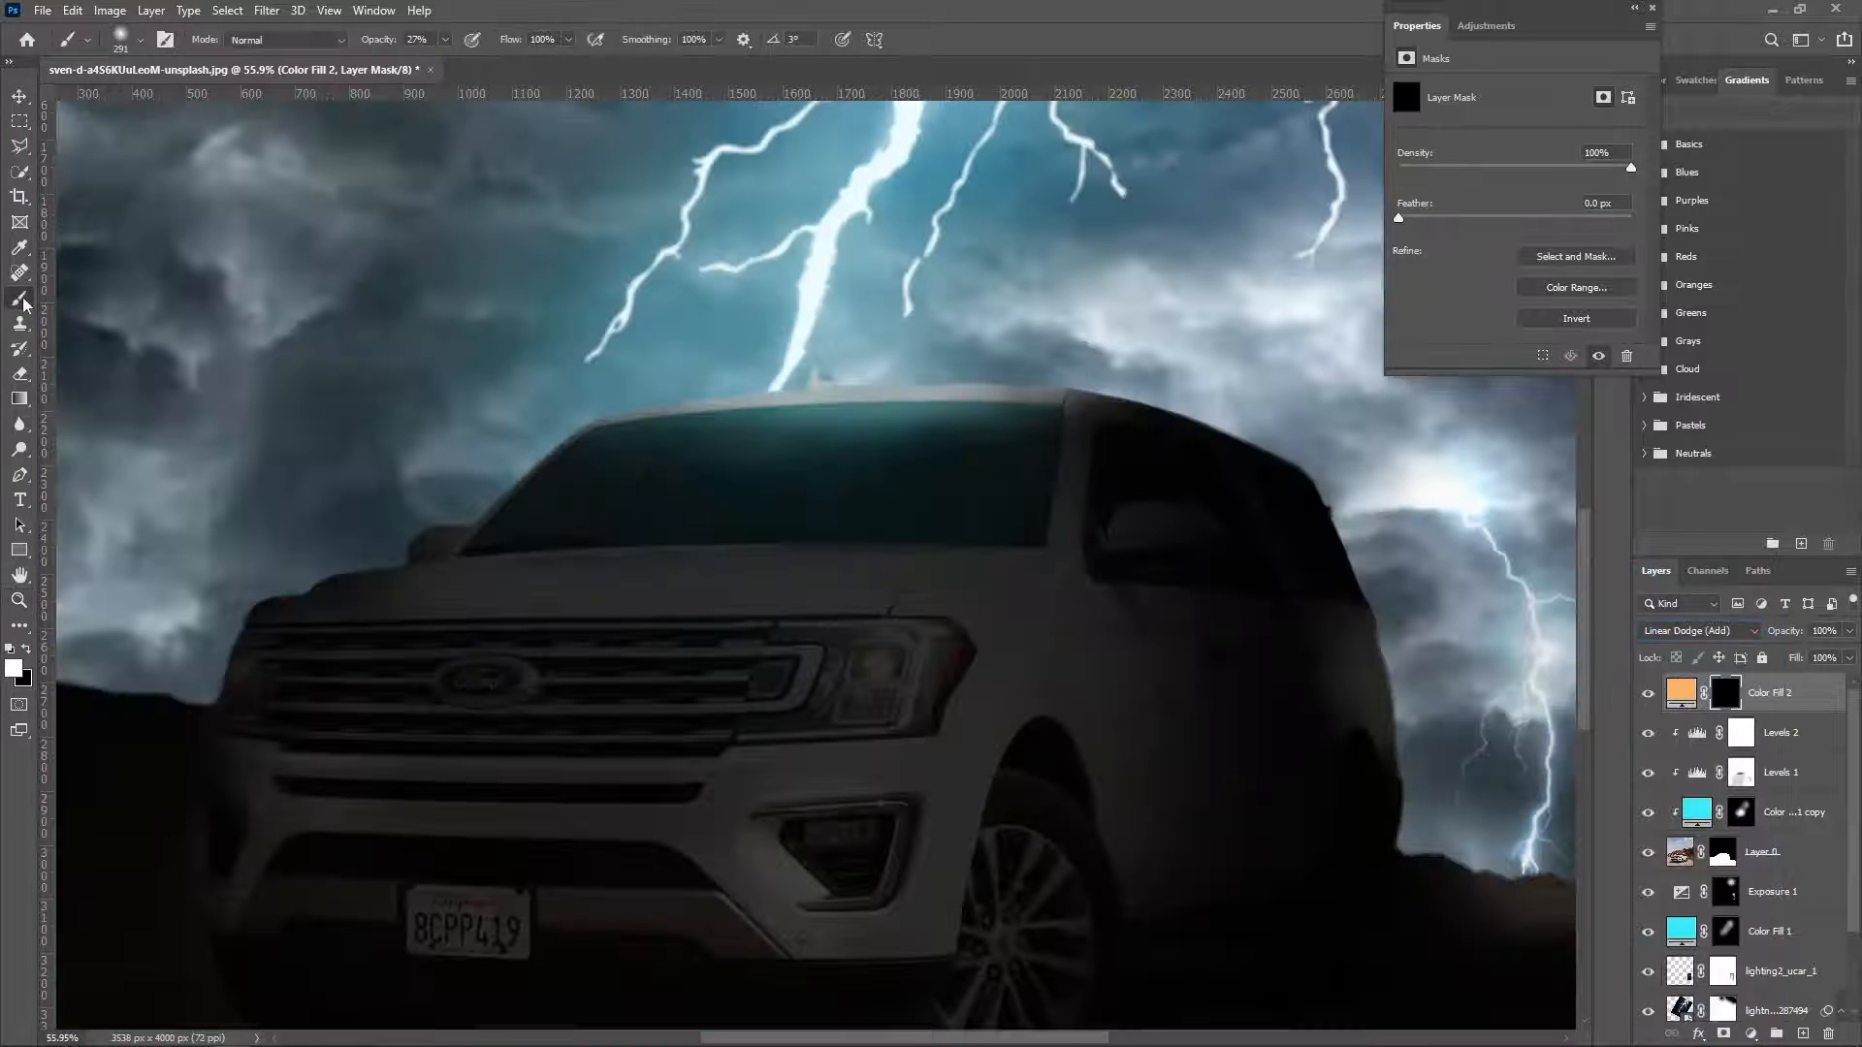
key("ctrl+space")
left_click_drag(862, 664, 1057, 669)
mouse_move(561, 478)
left_mouse_down()
mouse_move(394, 491)
mouse_move(946, 489)
mouse_move(1227, 630)
mouse_move(1129, 989)
mouse_move(1284, 659)
mouse_move(457, 694)
mouse_move(390, 715)
left_mouse_up()
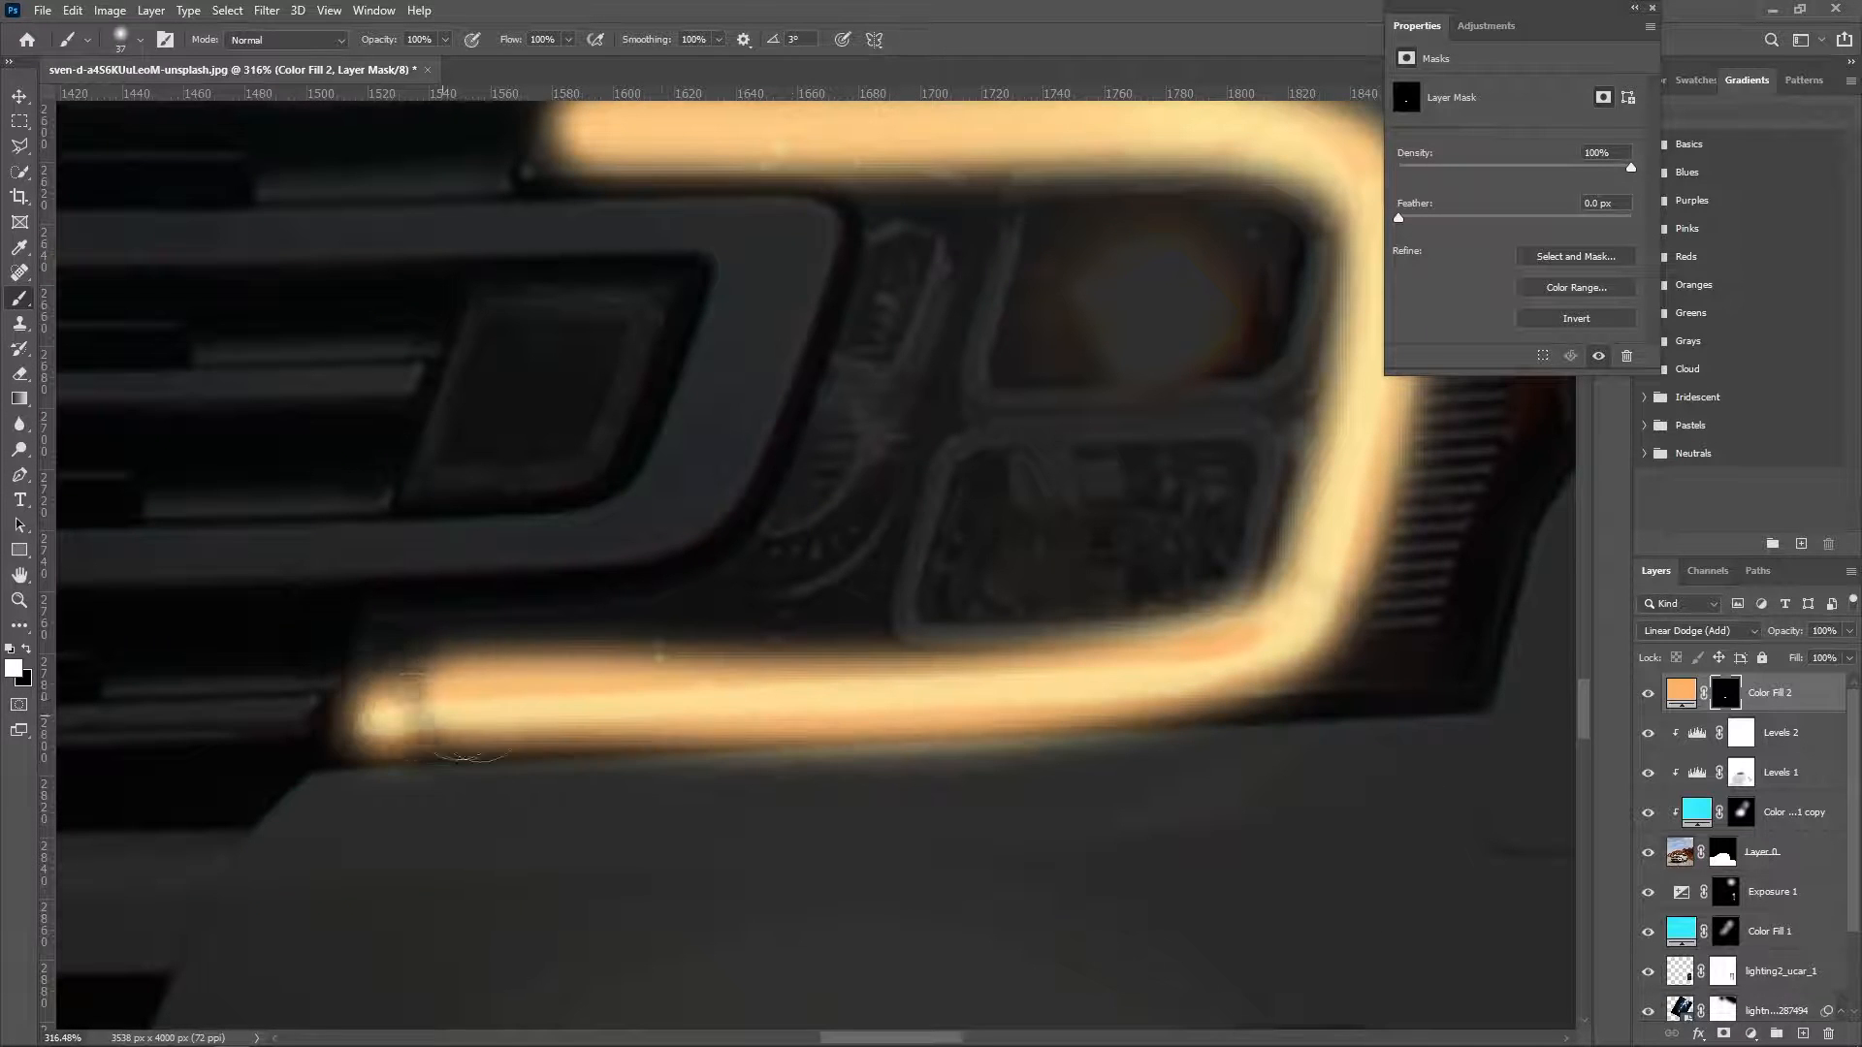
key("space")
left_click_drag(727, 725, 561, 711)
left_click_drag(820, 299, 727, 504)
left_click_drag(1088, 328, 1018, 318)
left_click_drag(943, 643, 873, 635)
Trace the outlines of the small grille lamp and the two headlight lenses with a 14 px brush.
key("space")
left_click_drag(675, 533, 1038, 511)
mouse_move(475, 466)
left_mouse_down()
mouse_move(415, 630)
mouse_move(616, 594)
mouse_move(640, 466)
left_mouse_up()
left_click_drag(504, 464, 468, 463)
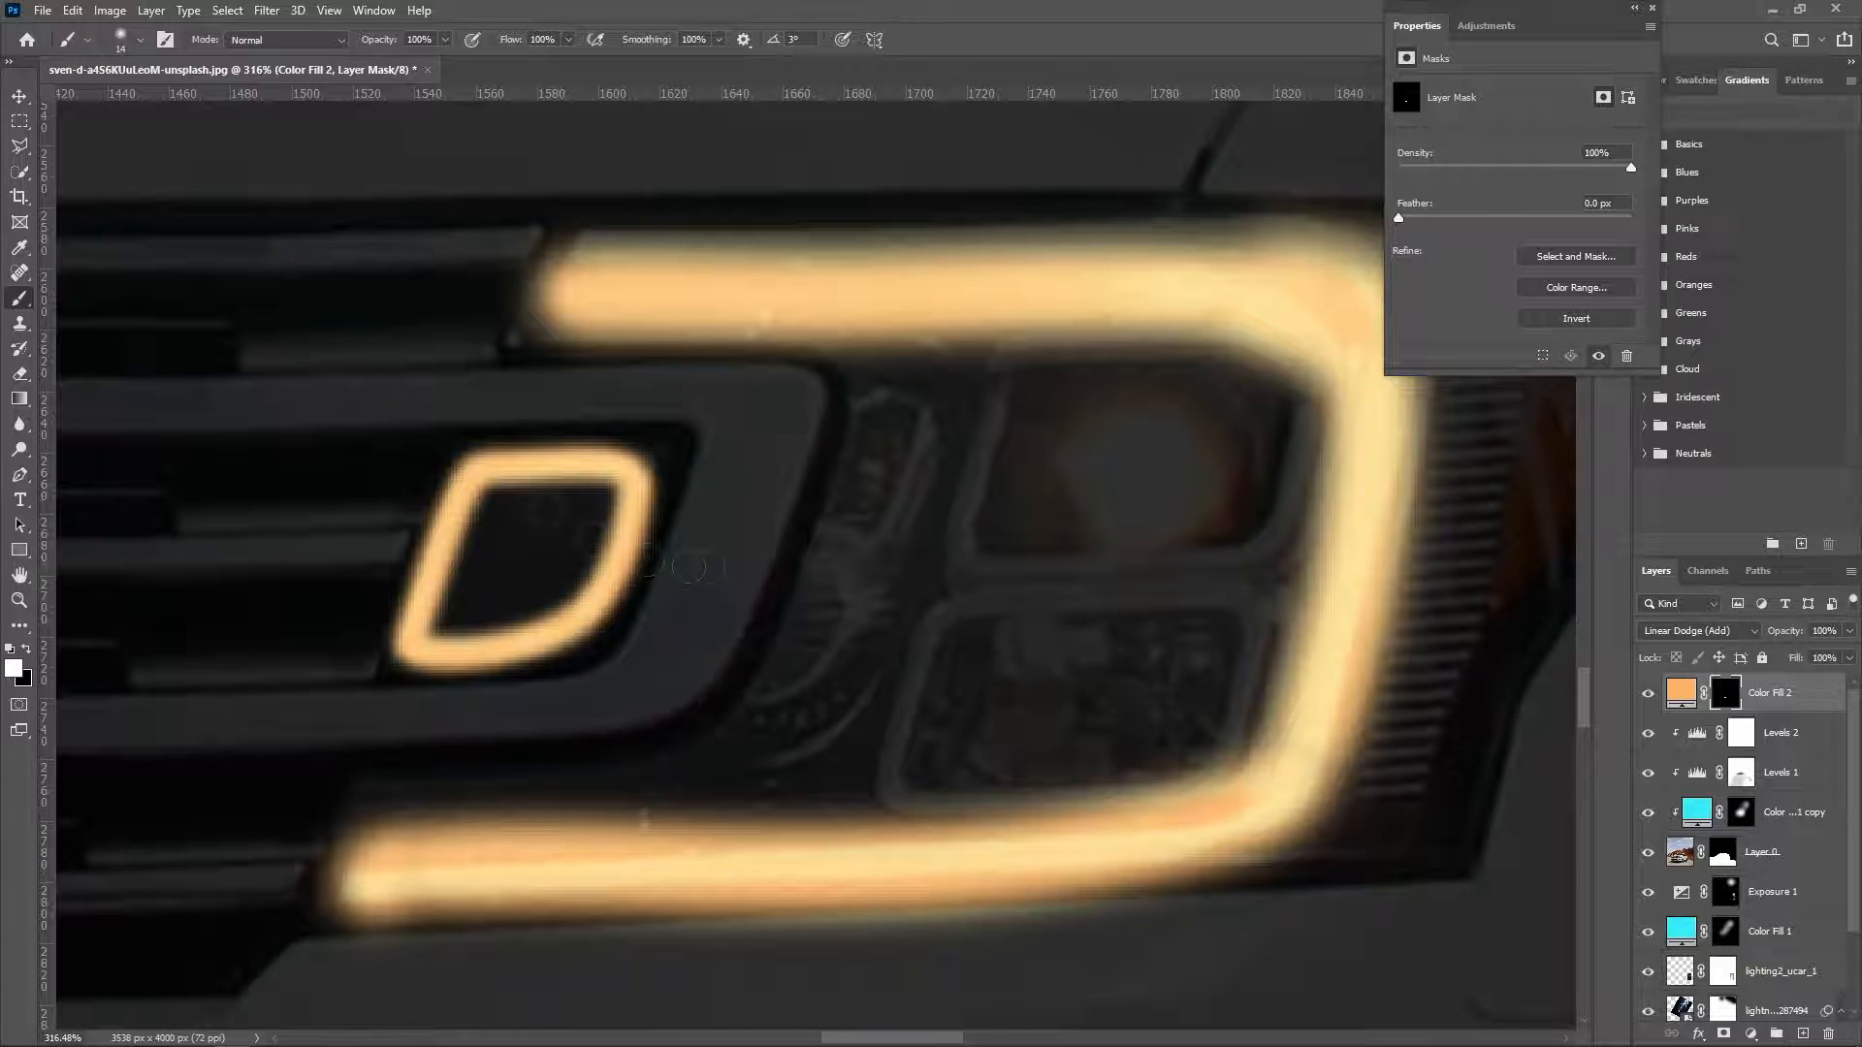
mouse_move(929, 630)
left_mouse_down()
mouse_move(897, 814)
mouse_move(1232, 800)
mouse_move(1028, 596)
mouse_move(1266, 630)
mouse_move(1246, 781)
left_mouse_up()
mouse_move(999, 369)
left_mouse_down()
mouse_move(970, 523)
mouse_move(1208, 572)
mouse_move(1338, 392)
mouse_move(1298, 489)
left_mouse_up()
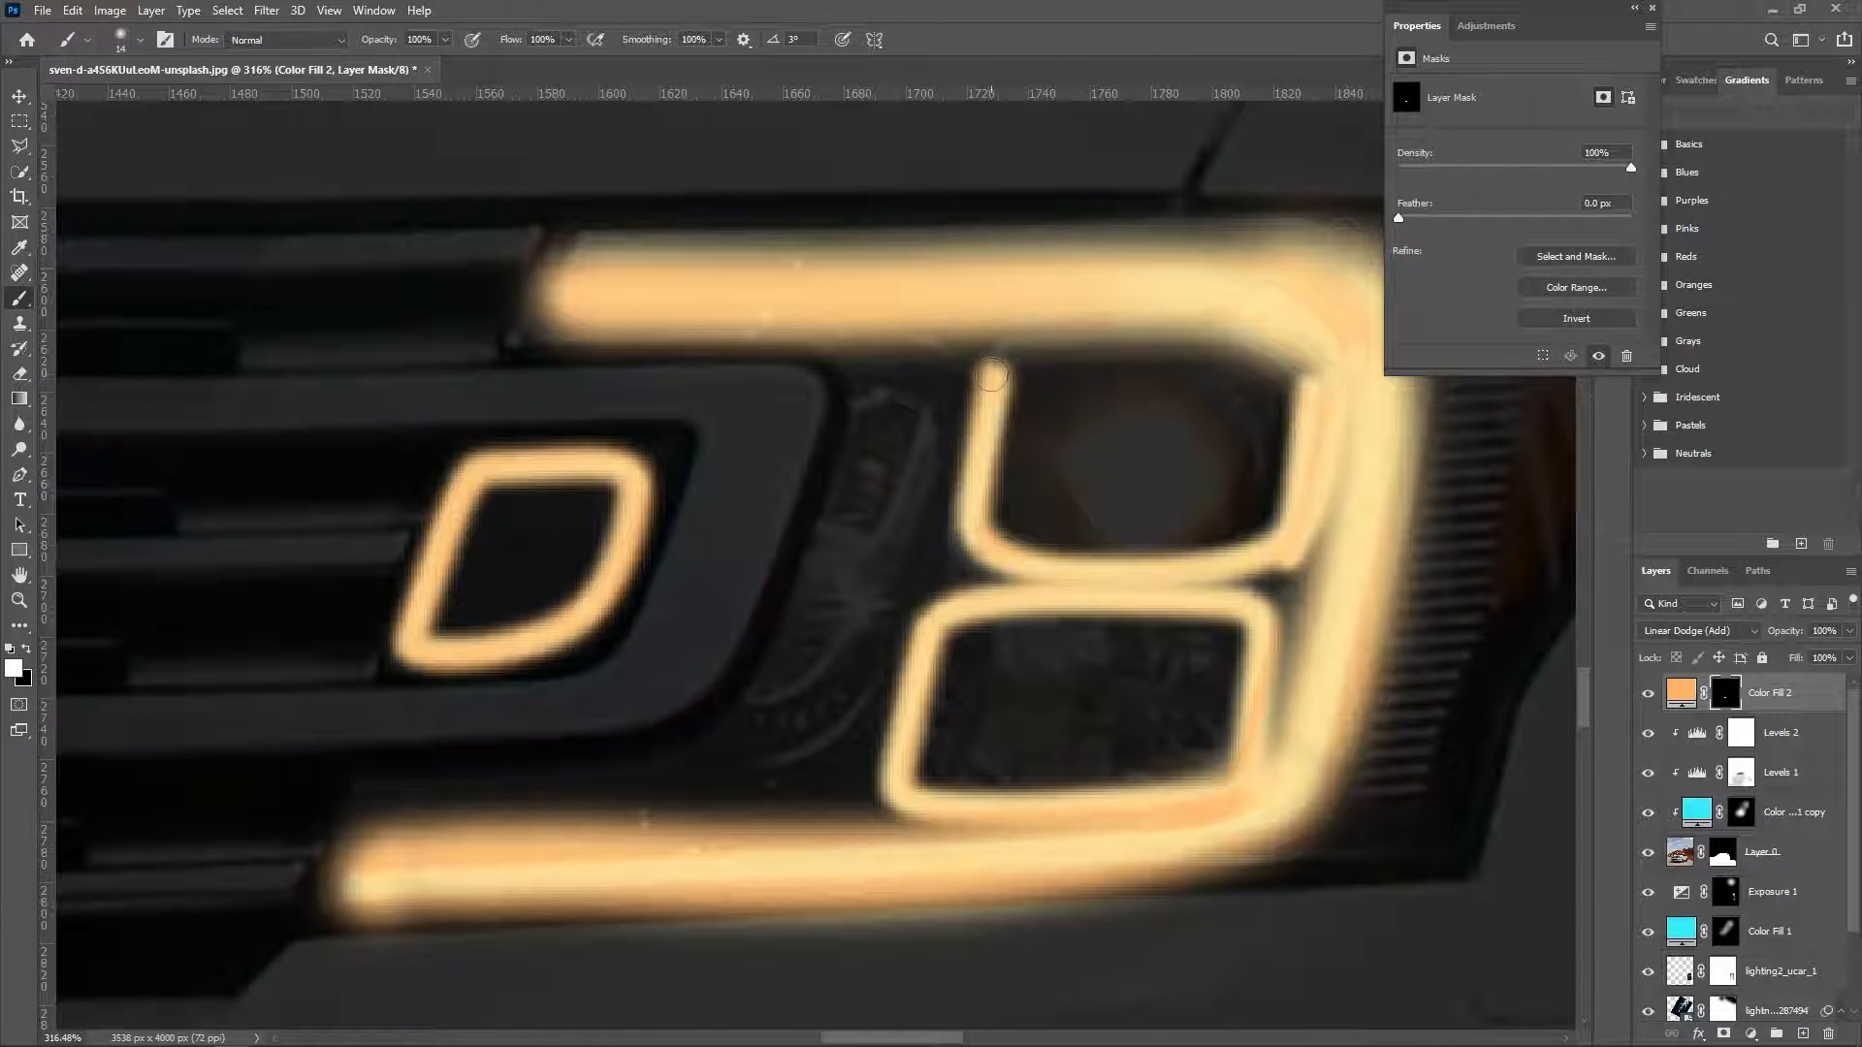
Paint soft glows in the centers of the two headlight lenses with a larger brush.
left_click_drag(1127, 475, 1194, 475)
left_click(1133, 466)
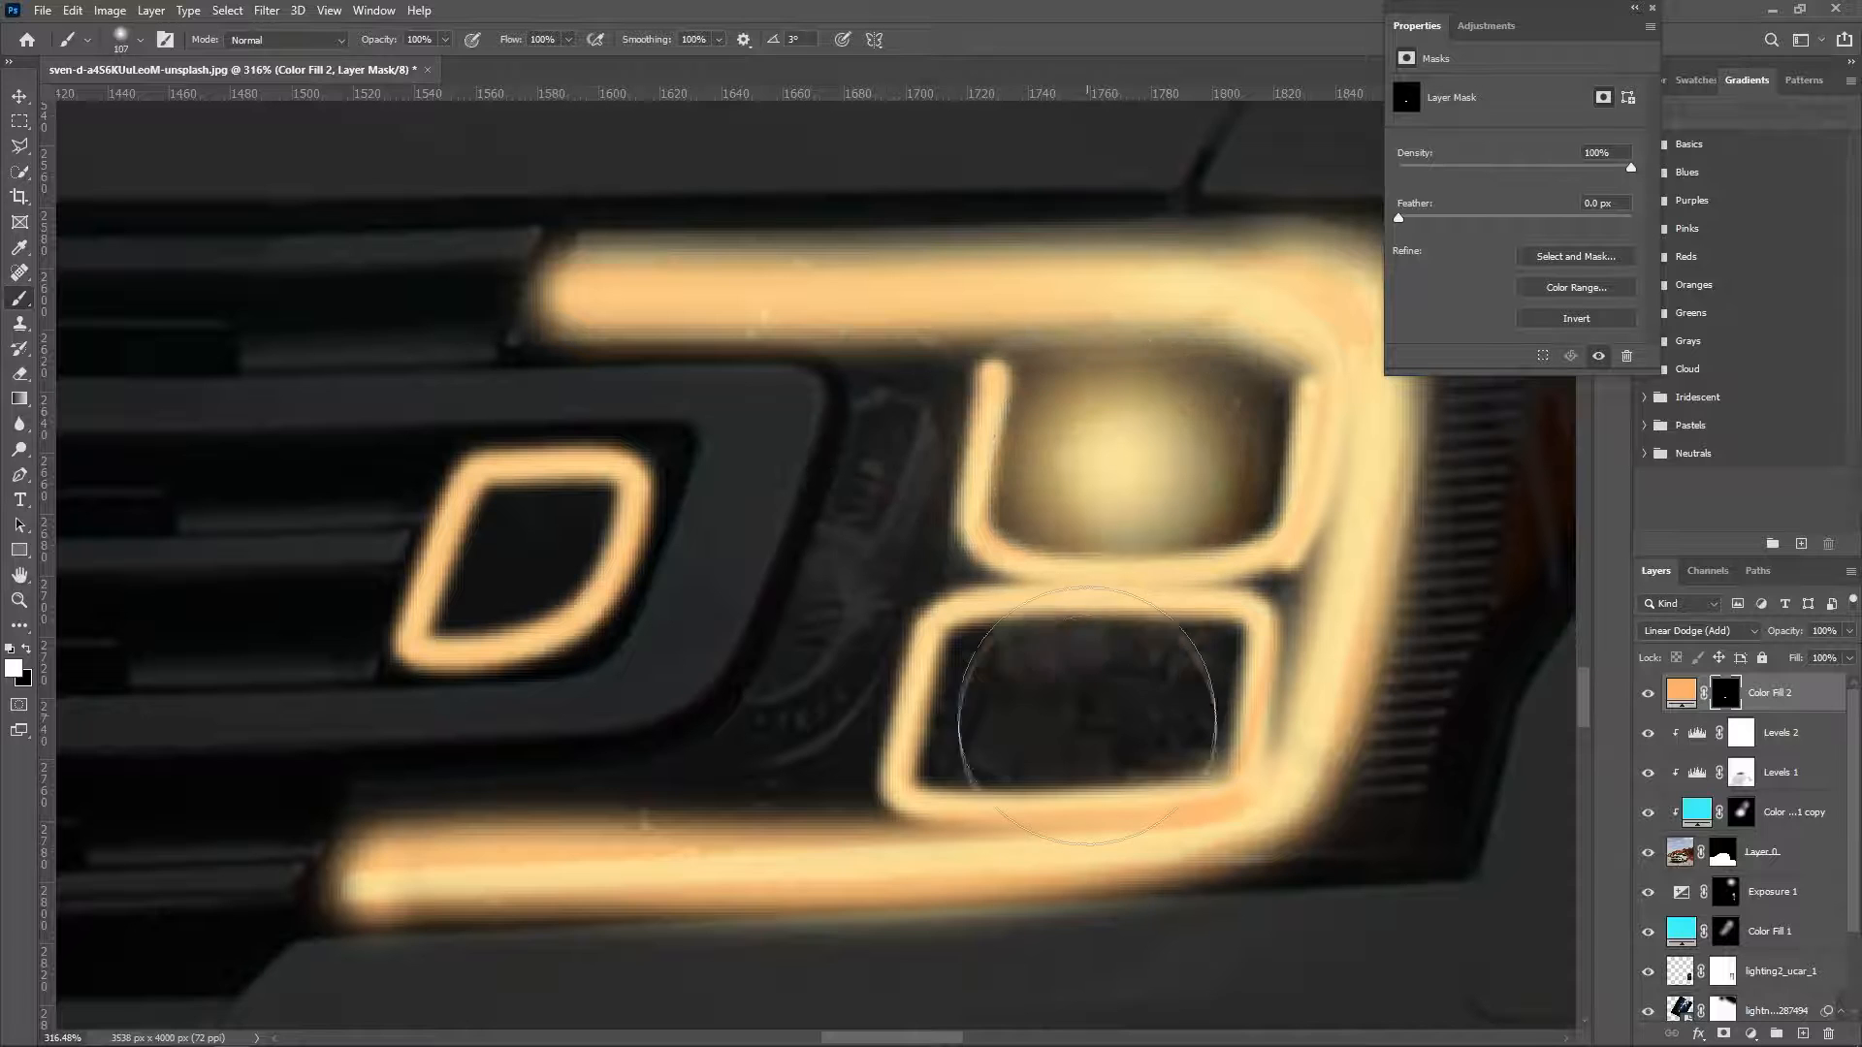
left_click(1086, 715)
left_click(1139, 469)
Dab a slanted row of small glowing spots between the grille frame and the headlight lenses.
left_click_drag(853, 583, 816, 585)
left_click(874, 452)
left_click(802, 620)
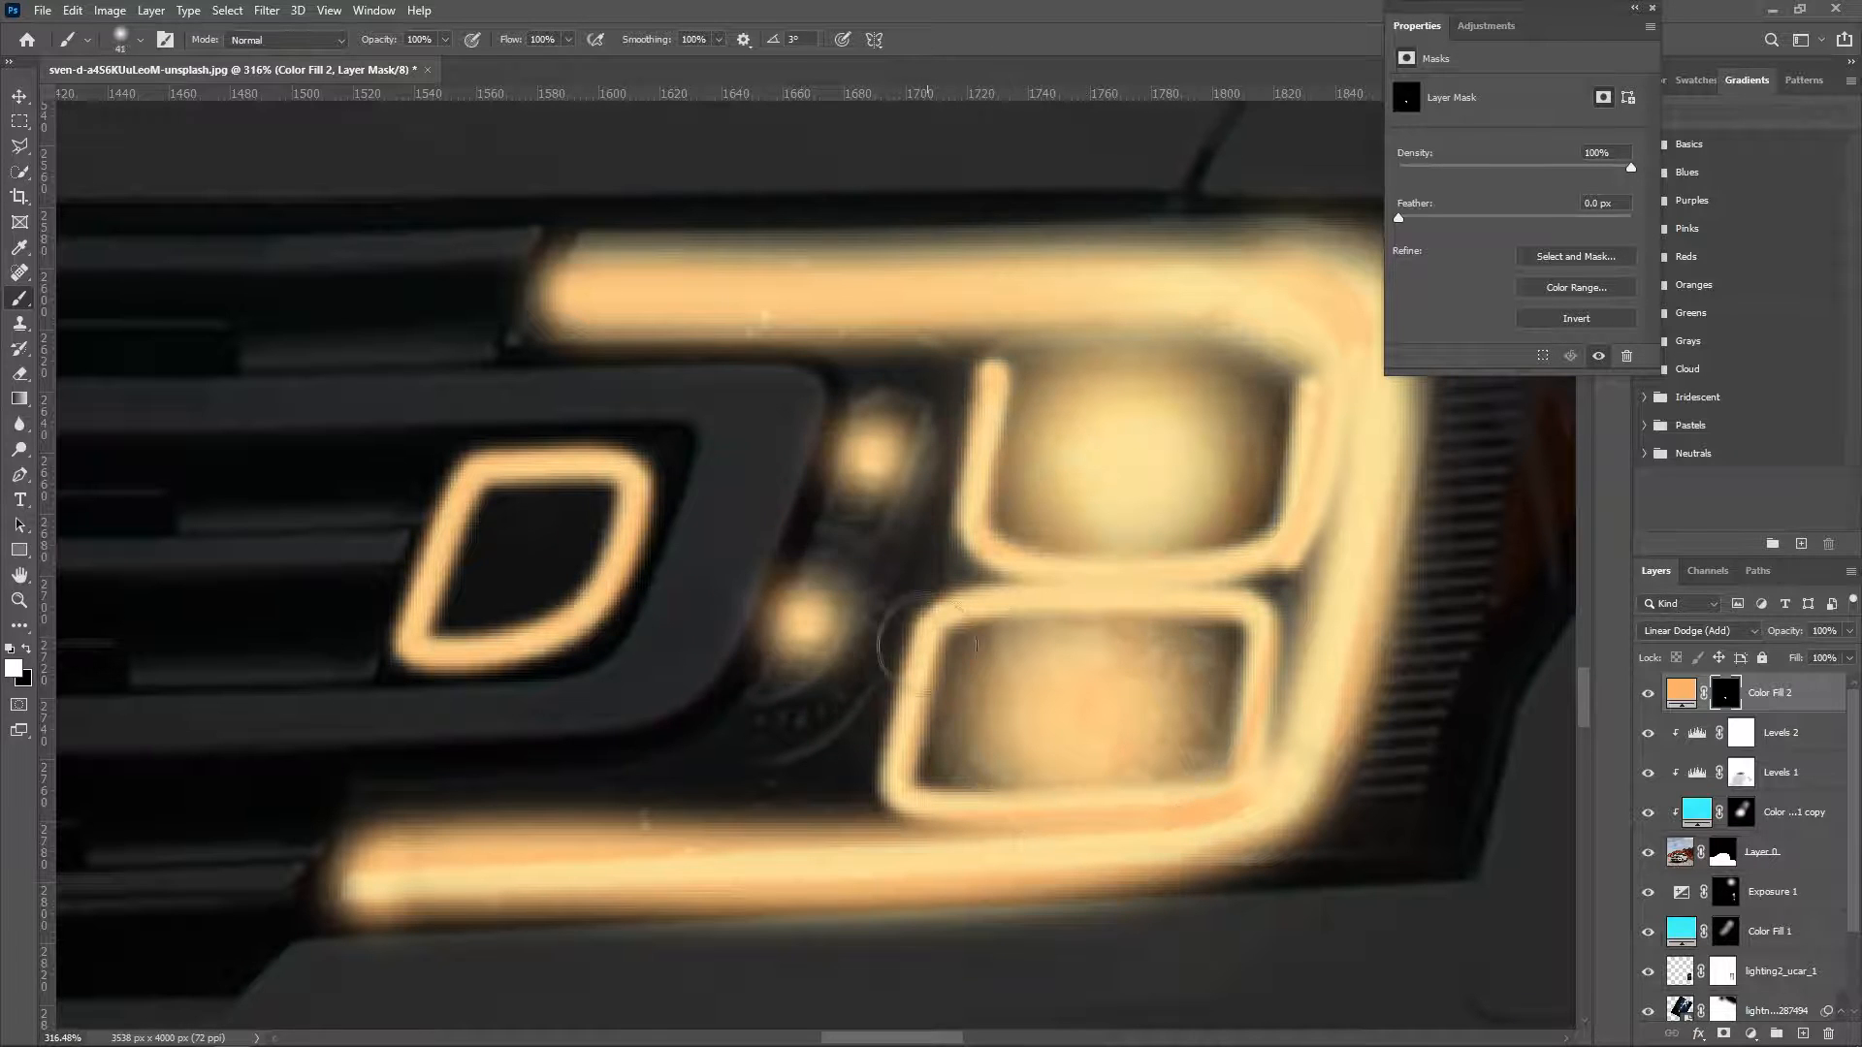
left_click(780, 677)
left_click(842, 560)
left_click(856, 524)
left_click(878, 429)
Fill the inside of the outlined grille lamp with an orange glow.
left_click(519, 550)
left_click(566, 527)
left_click(474, 589)
left_click_drag(533, 559, 603, 574)
left_click(528, 559)
Paint the curved outer light strip of the opposite headlight with an 18 px brush at 28% hardness.
key("z")
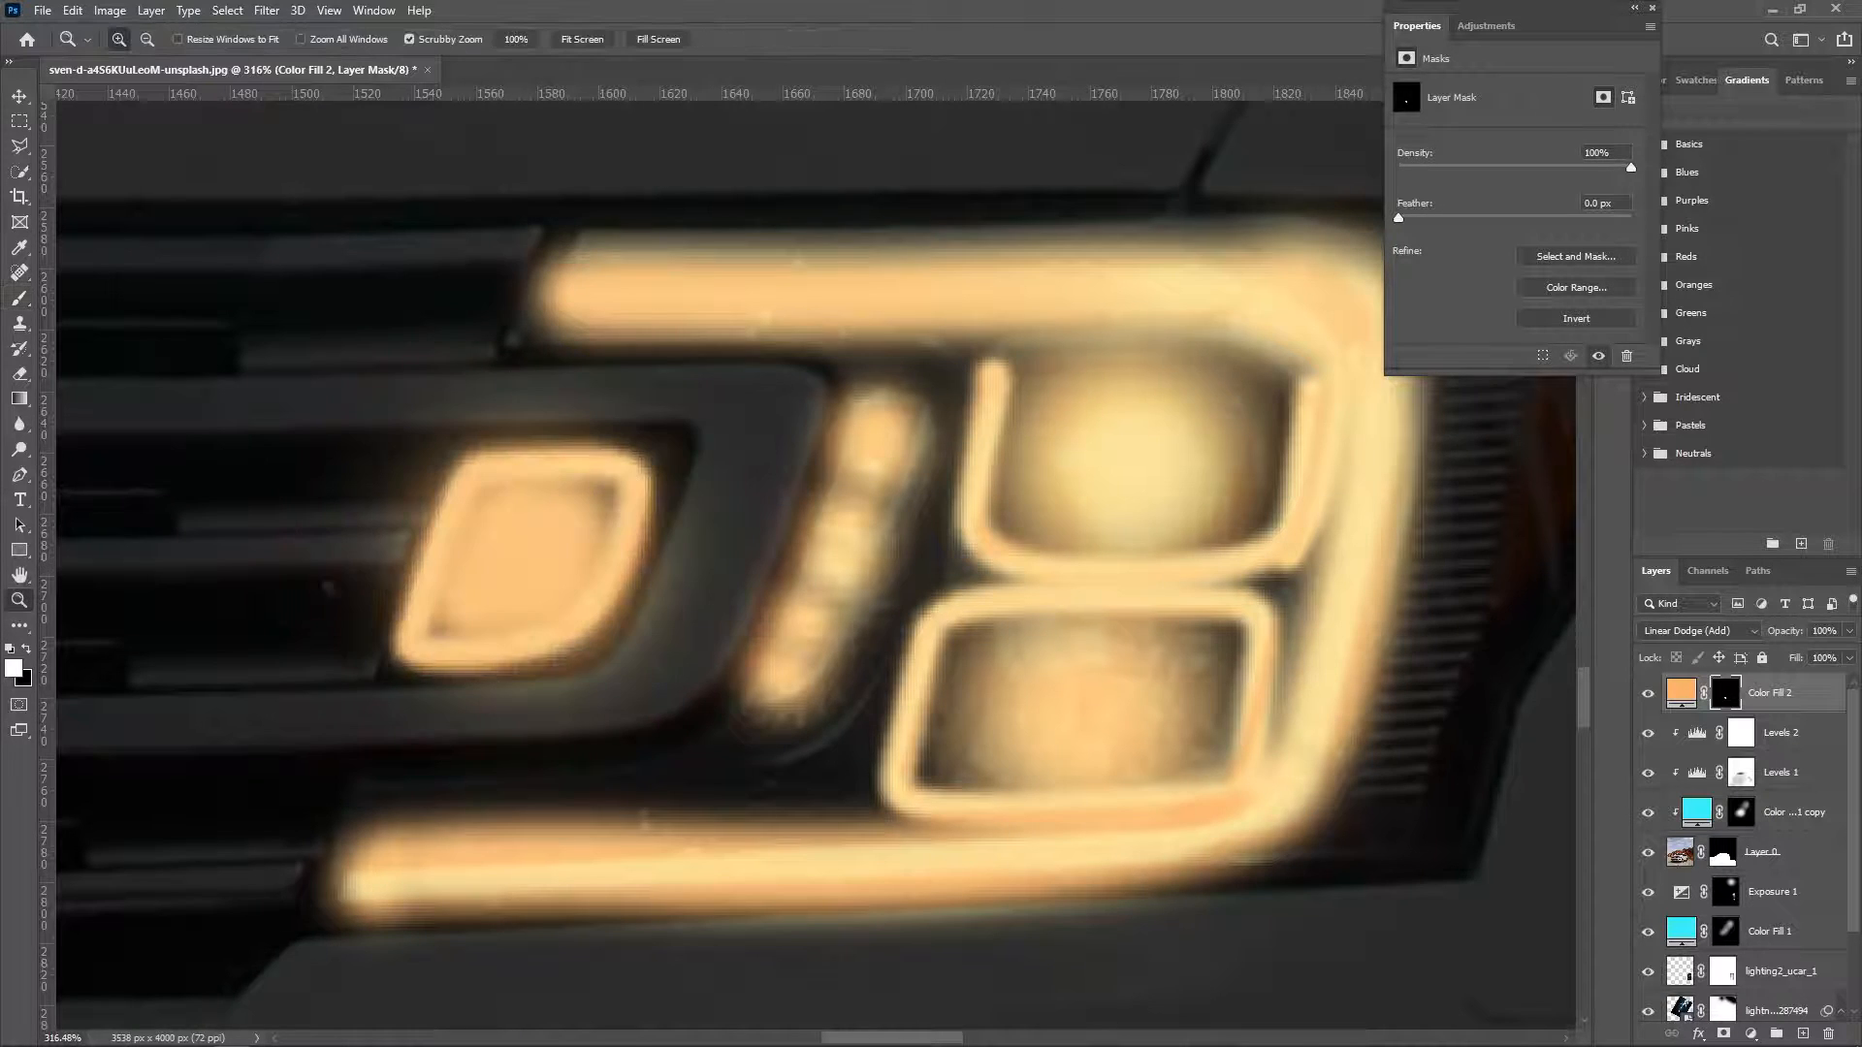
left_click_drag(387, 592, 1180, 635)
left_click_drag(291, 543, 1004, 586)
key("b")
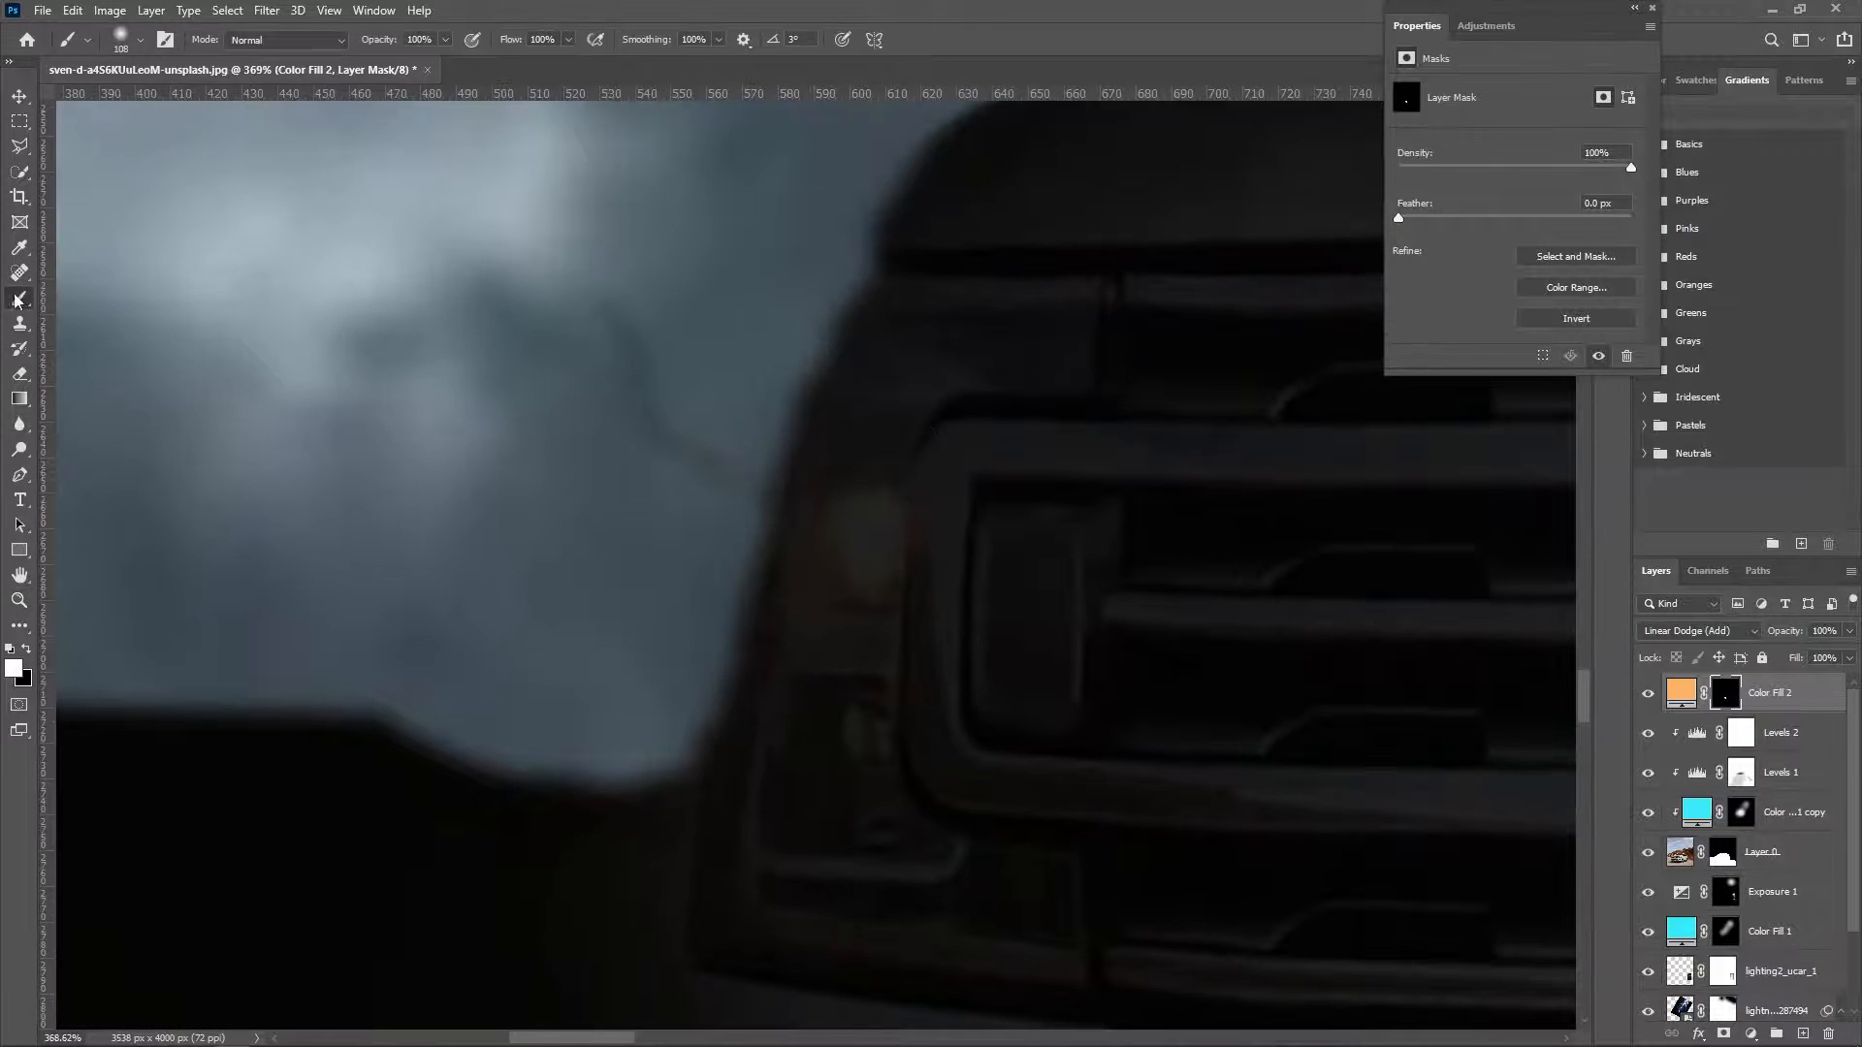
right_click(803, 383)
right_click(949, 338, "alt")
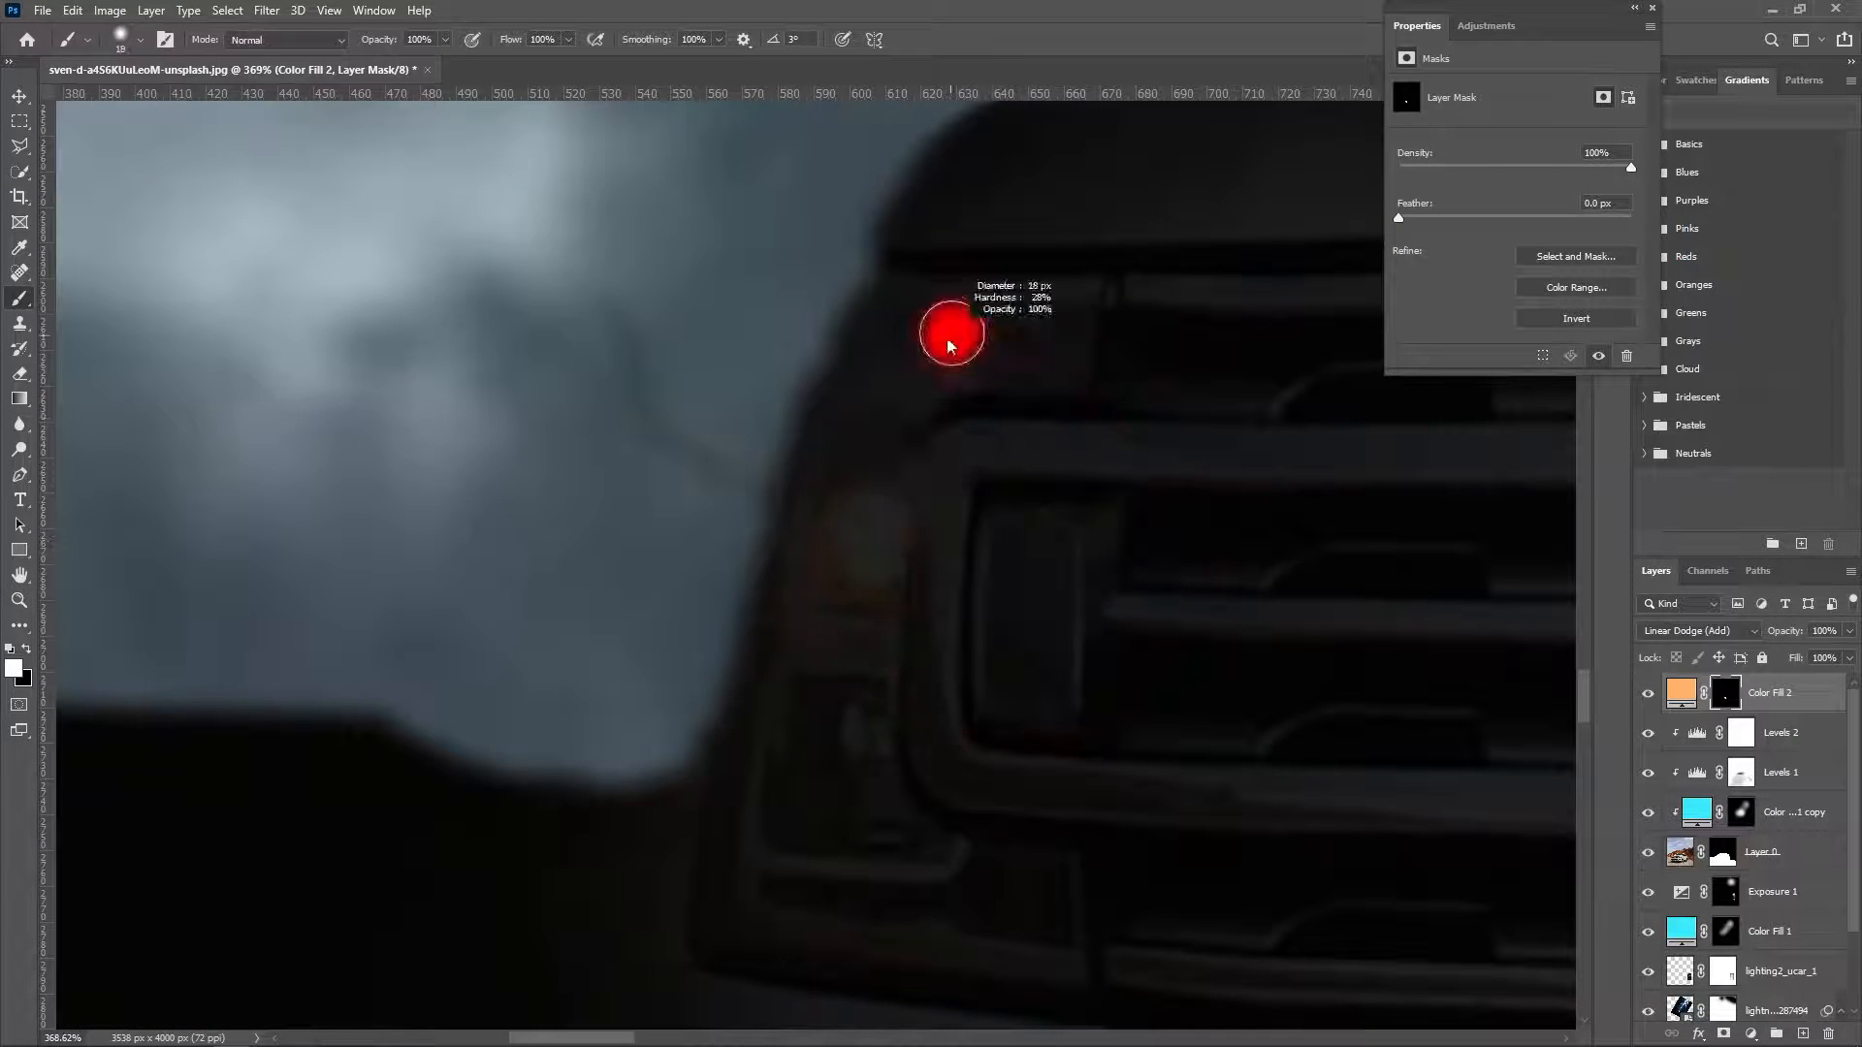
mouse_move(1062, 961)
left_mouse_down()
mouse_move(699, 927)
mouse_move(832, 372)
mouse_move(879, 332)
mouse_move(968, 308)
mouse_move(1086, 299)
left_mouse_up()
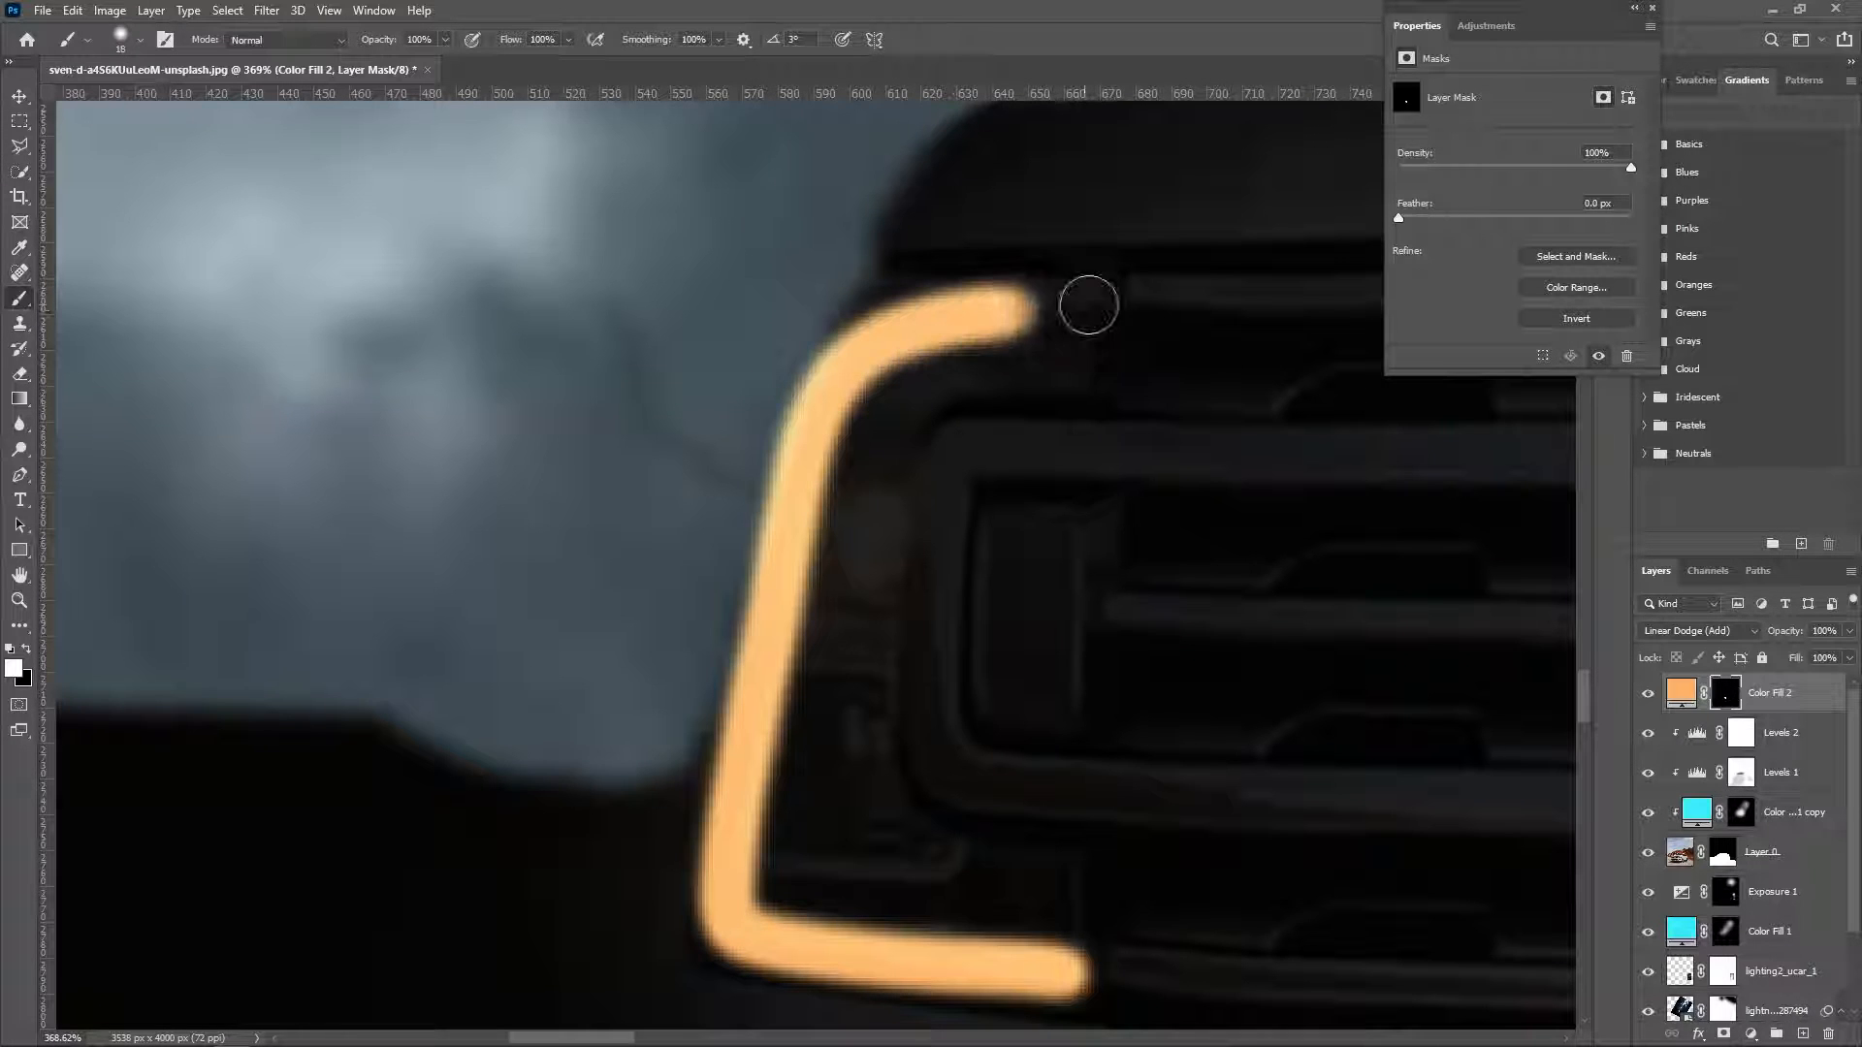
Paint the short inner light bars and two round lamp glows inside the opposite headlight.
left_click_drag(810, 652, 890, 646)
mouse_move(763, 863)
left_mouse_down()
mouse_move(968, 864)
mouse_move(974, 846)
left_mouse_up()
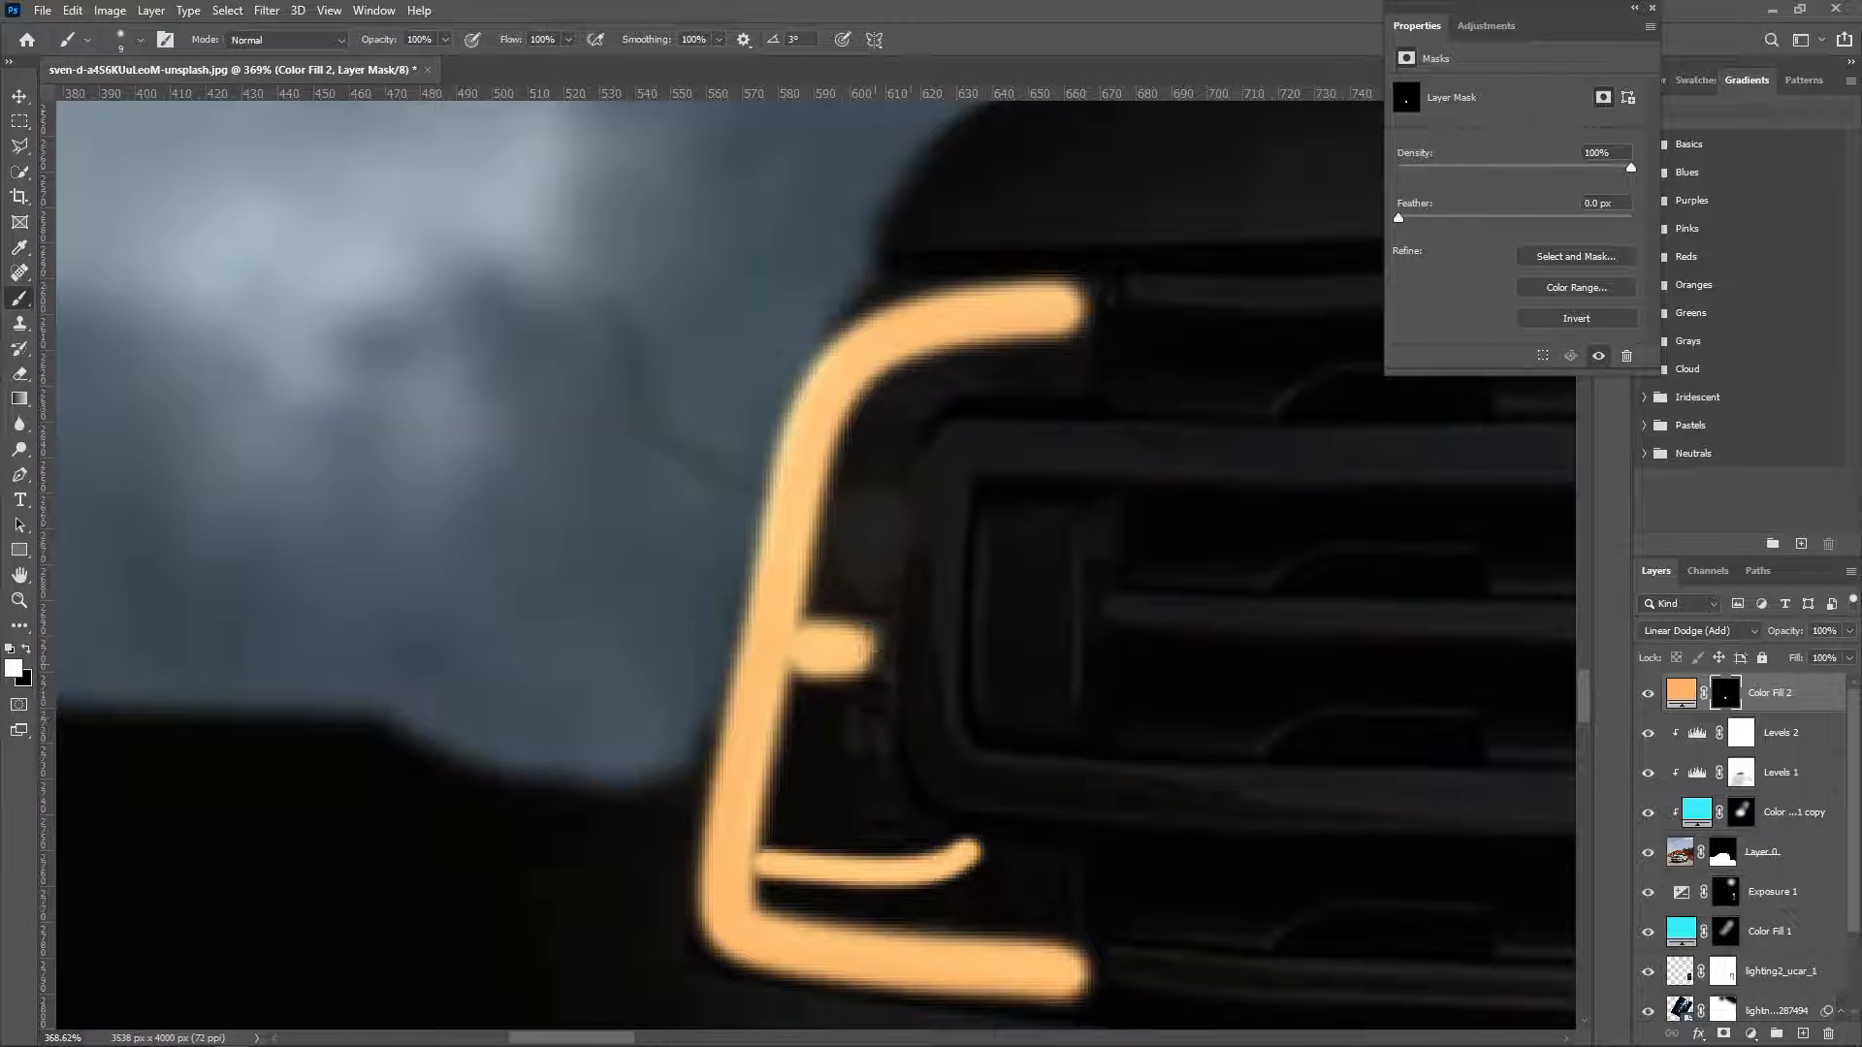
left_click_drag(918, 411, 922, 412)
right_click(853, 627, "alt")
left_click(865, 541)
left_click(832, 773)
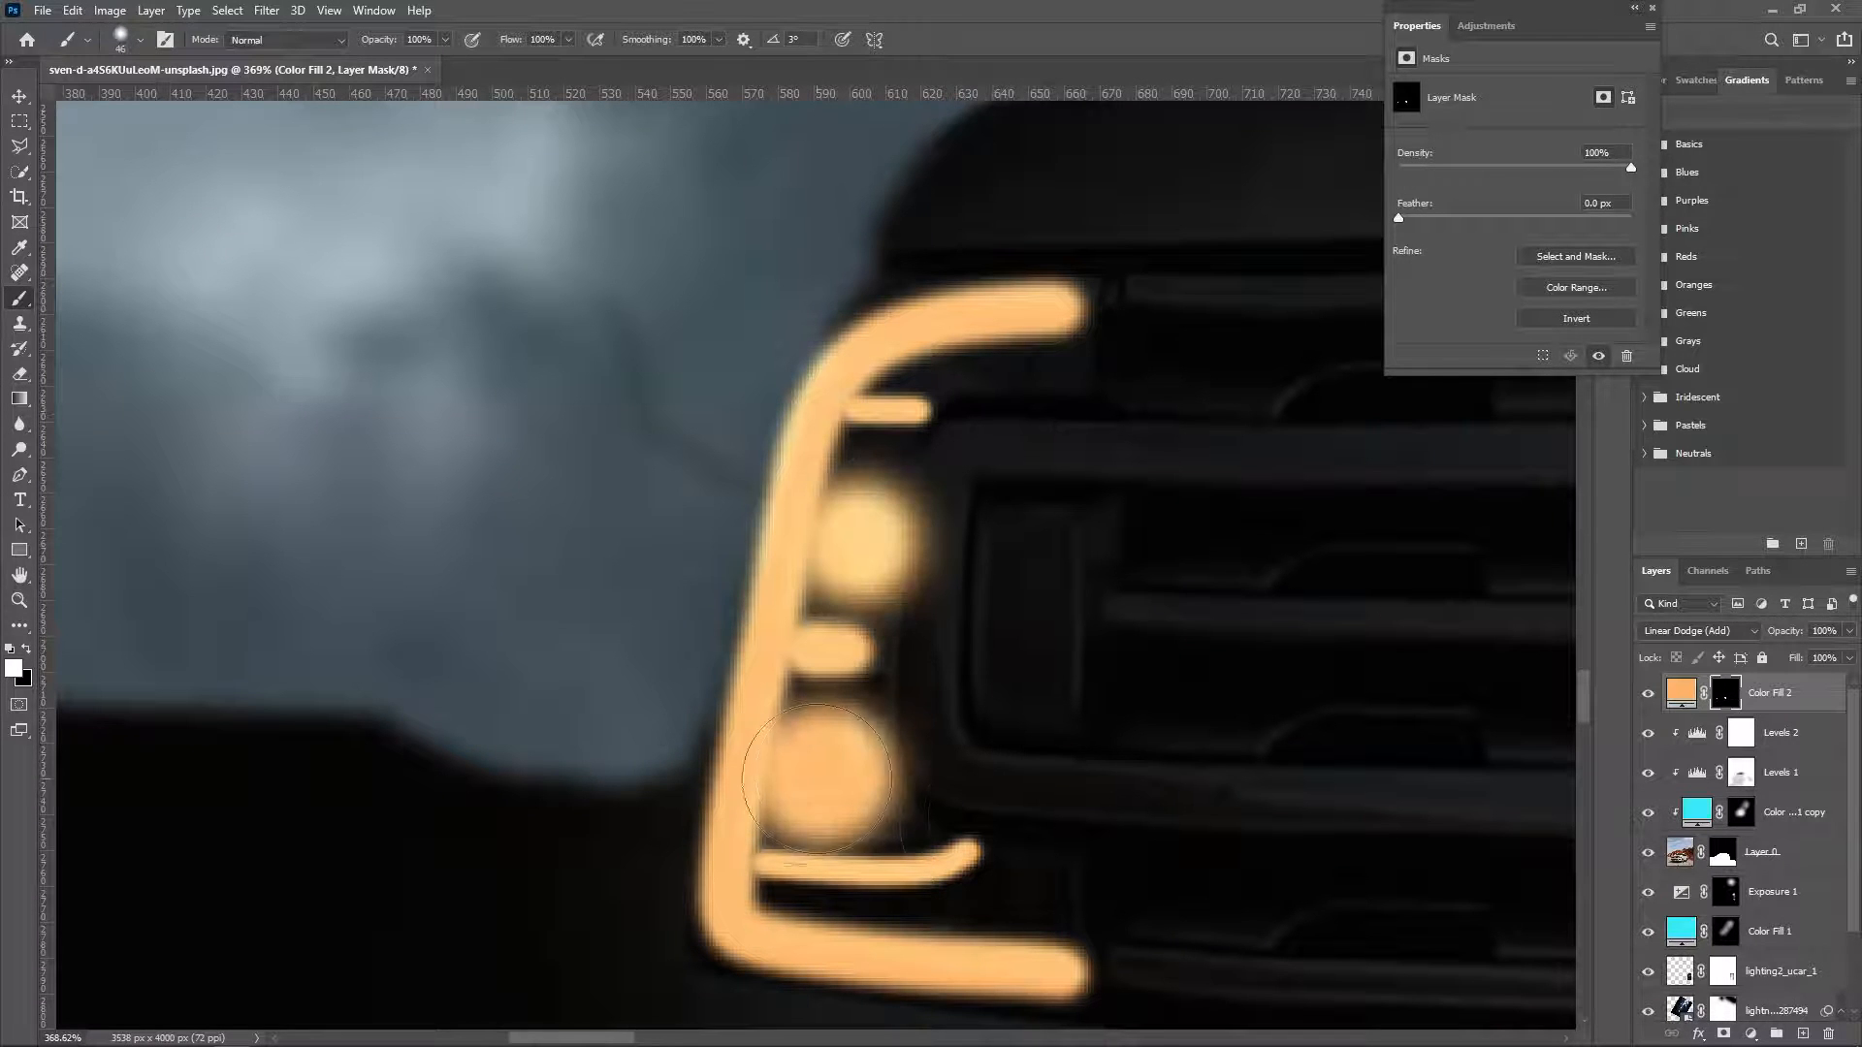
right_click(998, 581, "alt")
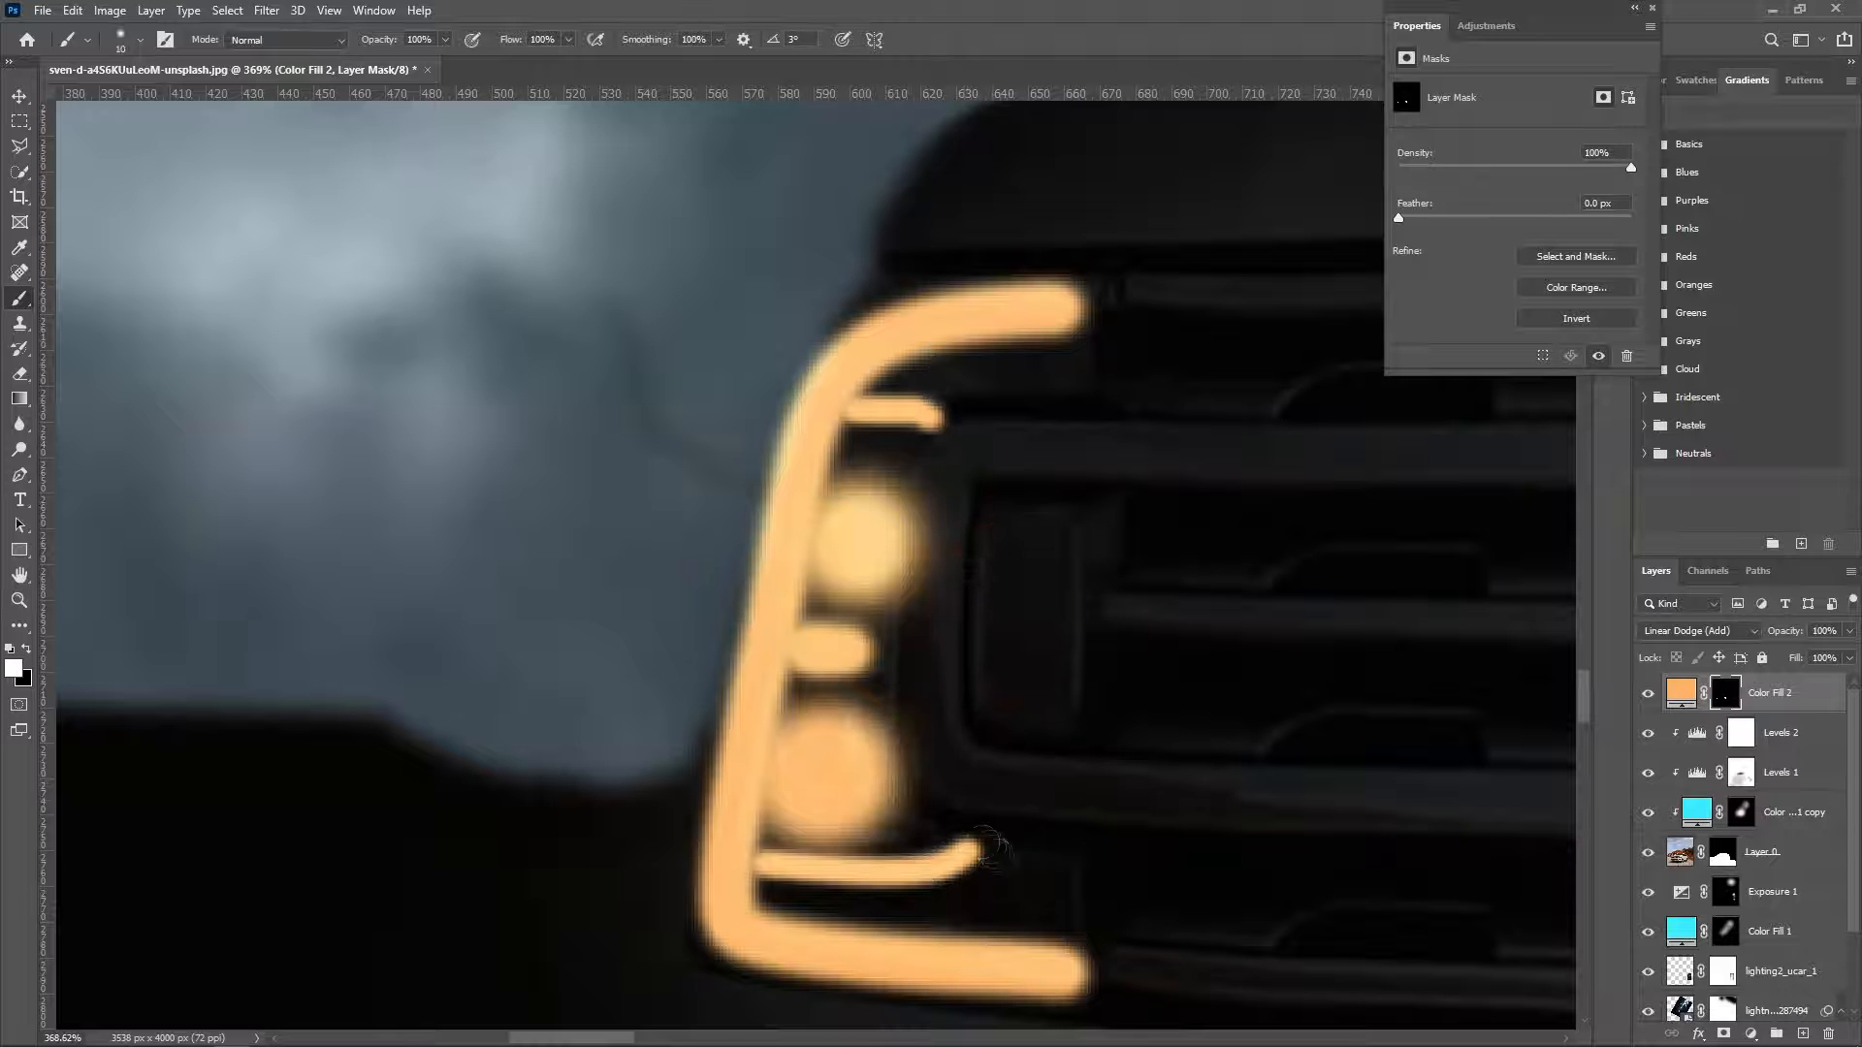
Paint black on the fill's mask to clean up the glow along the outer edge of the opposite headlight.
key("z")
key("ctrl+0")
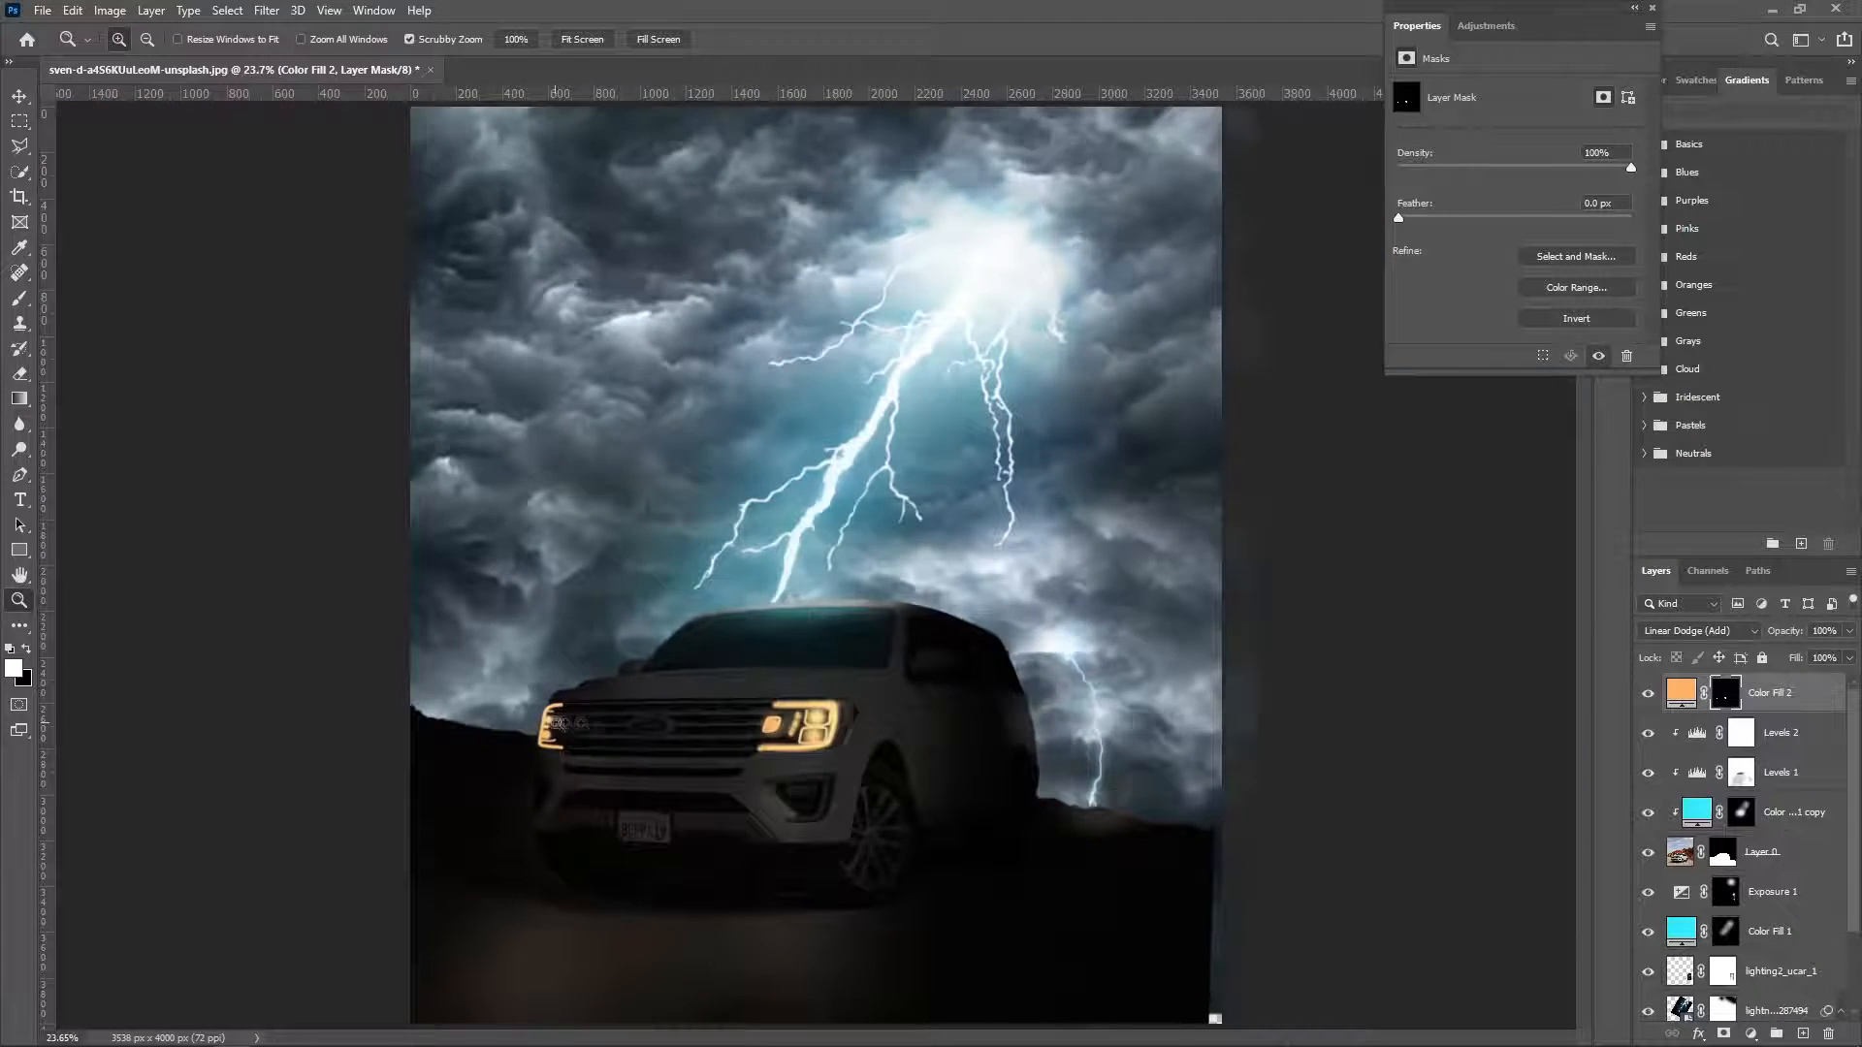
left_click_drag(555, 722, 640, 723)
key("b")
key("x")
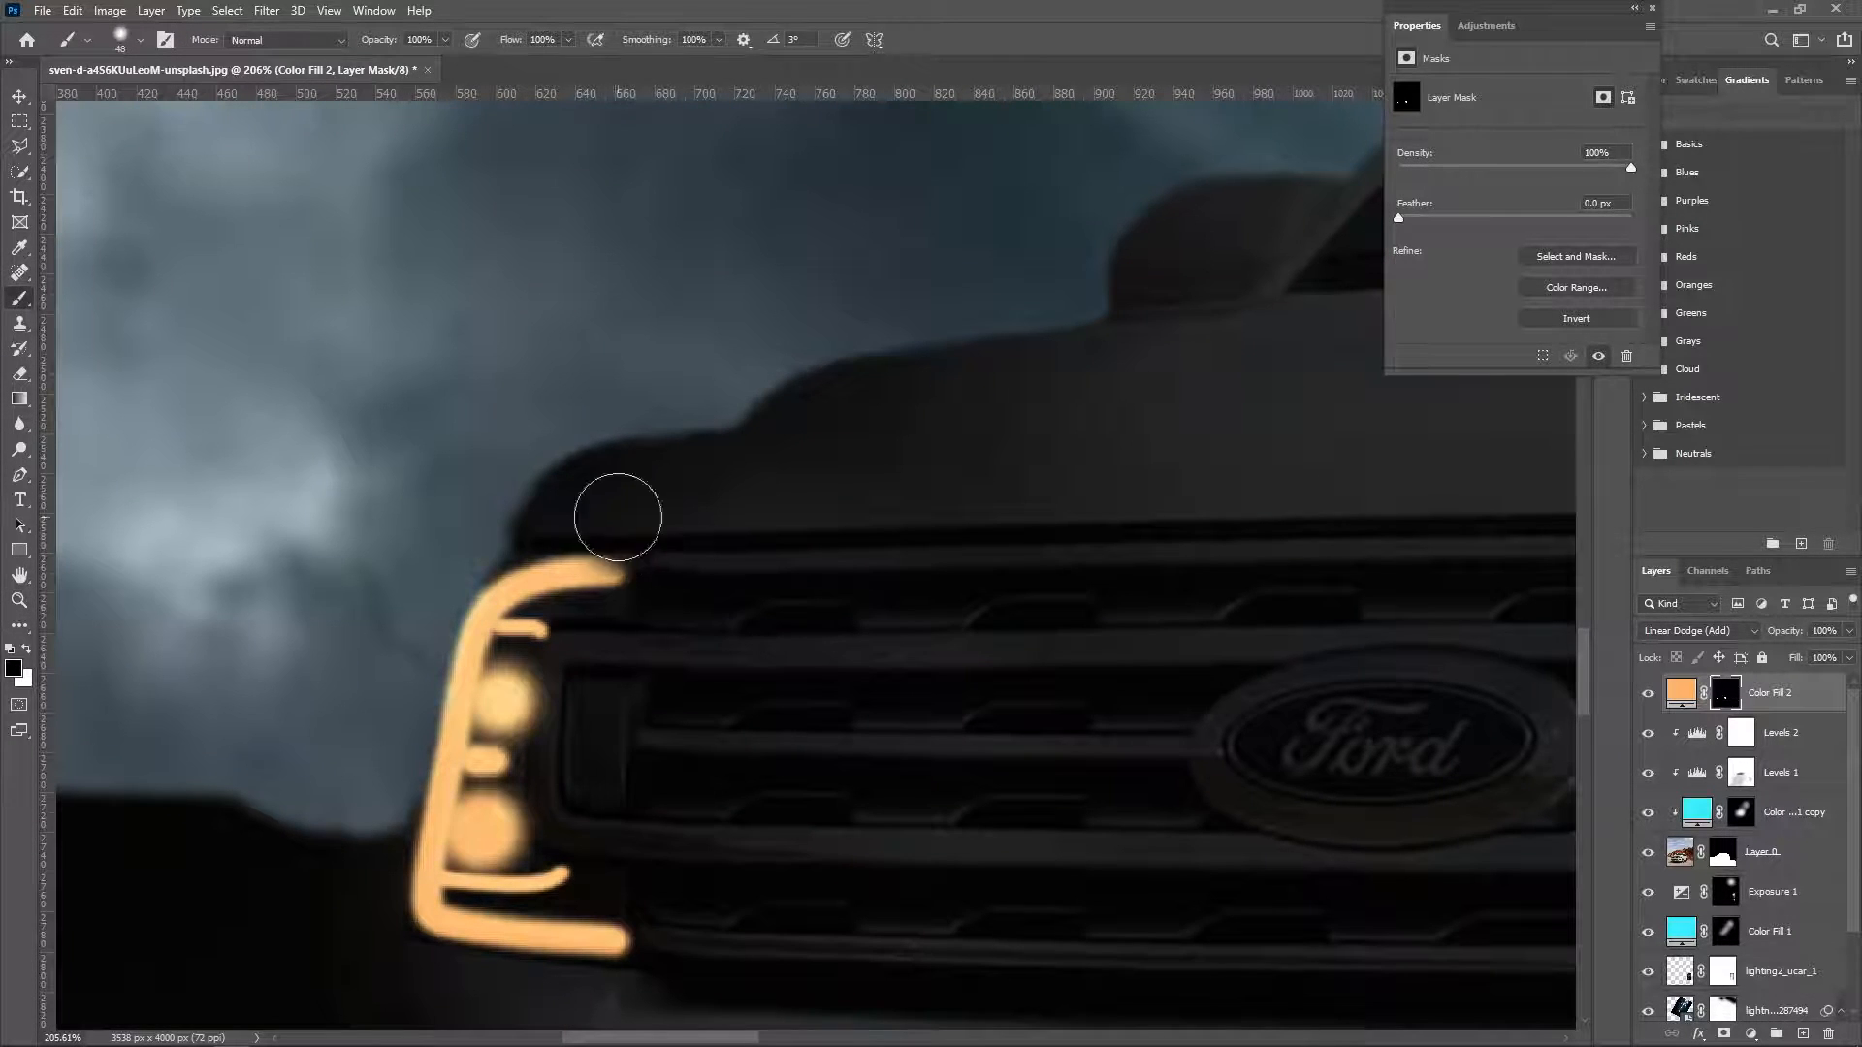
mouse_move(334, 567)
left_mouse_down()
mouse_move(365, 582)
mouse_move(368, 967)
left_mouse_up()
Change the headlight fill color to the more saturated orange #ff9936.
left_click(20, 601)
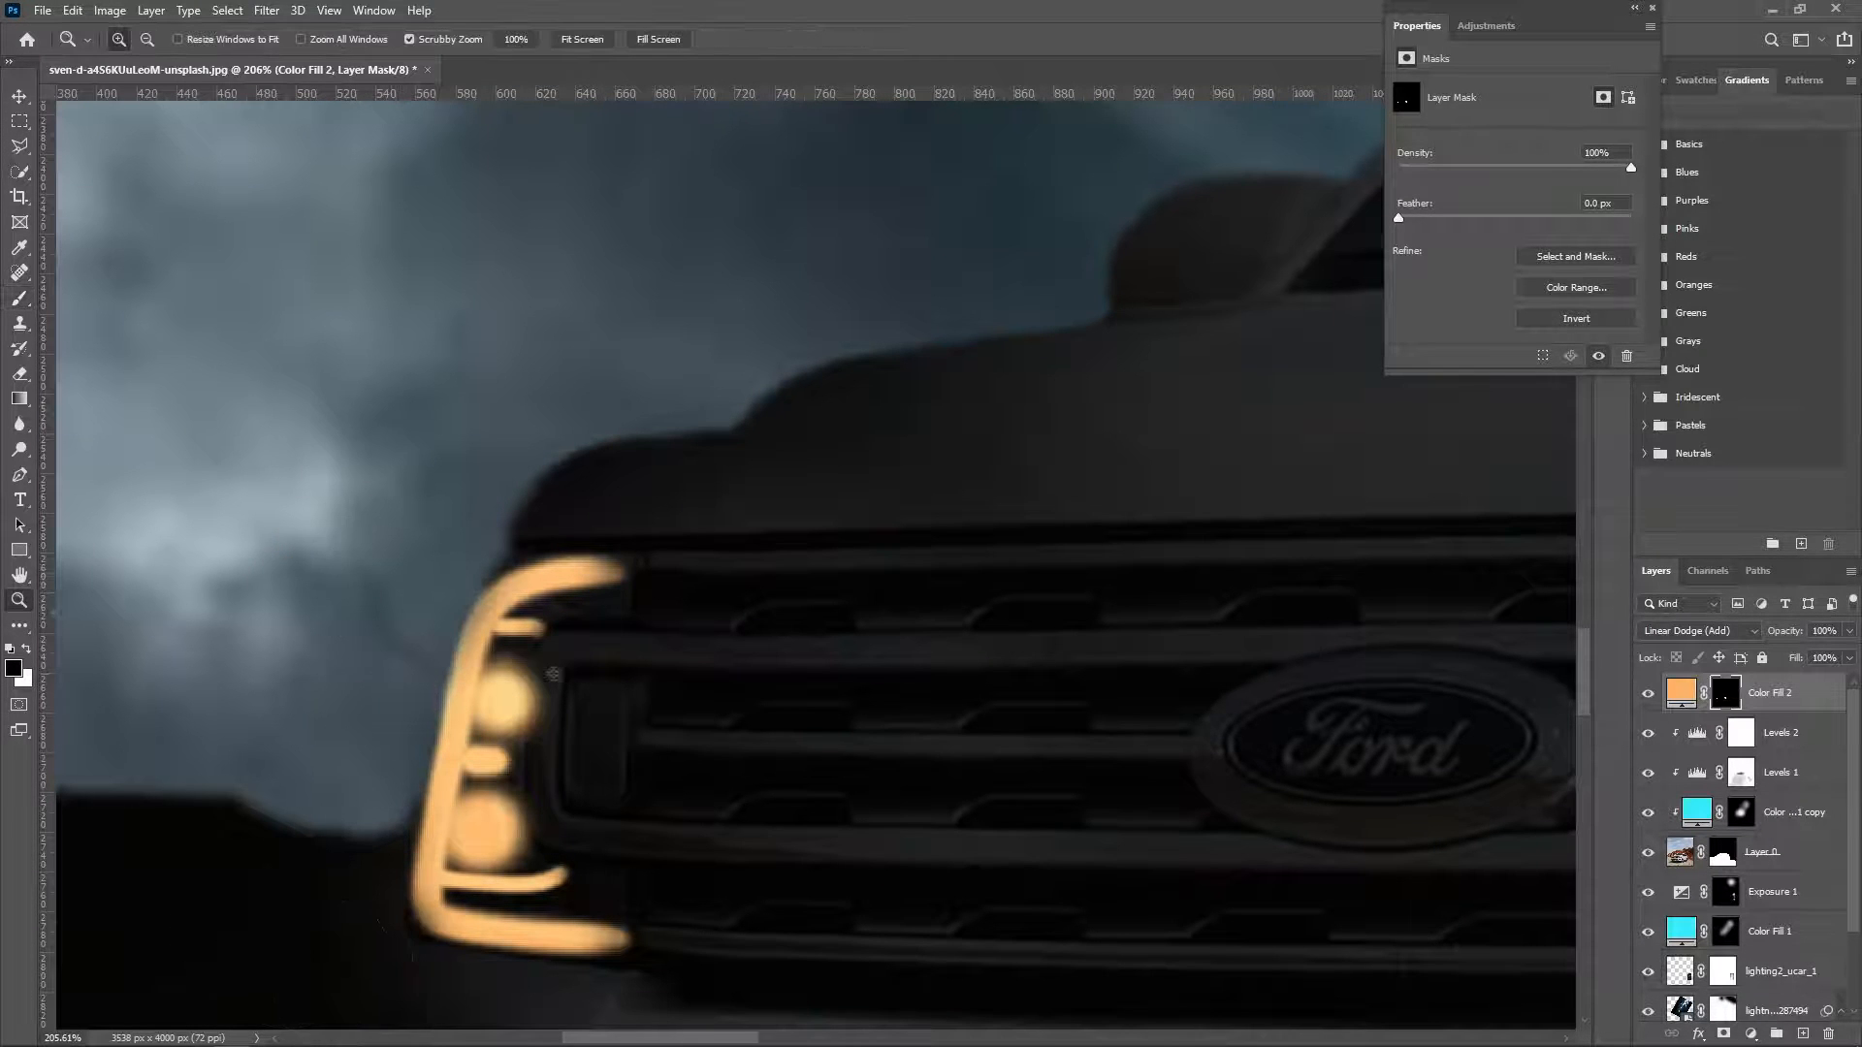
left_click(581, 40)
double_click(1682, 696)
left_click(872, 244)
left_click(941, 472)
left_click_drag(809, 242, 794, 187)
left_click(944, 463)
mouse_move(898, 245)
left_mouse_down()
mouse_move(898, 194)
mouse_move(868, 181)
mouse_move(853, 241)
mouse_move(798, 246)
mouse_move(830, 223)
mouse_move(822, 243)
left_mouse_up()
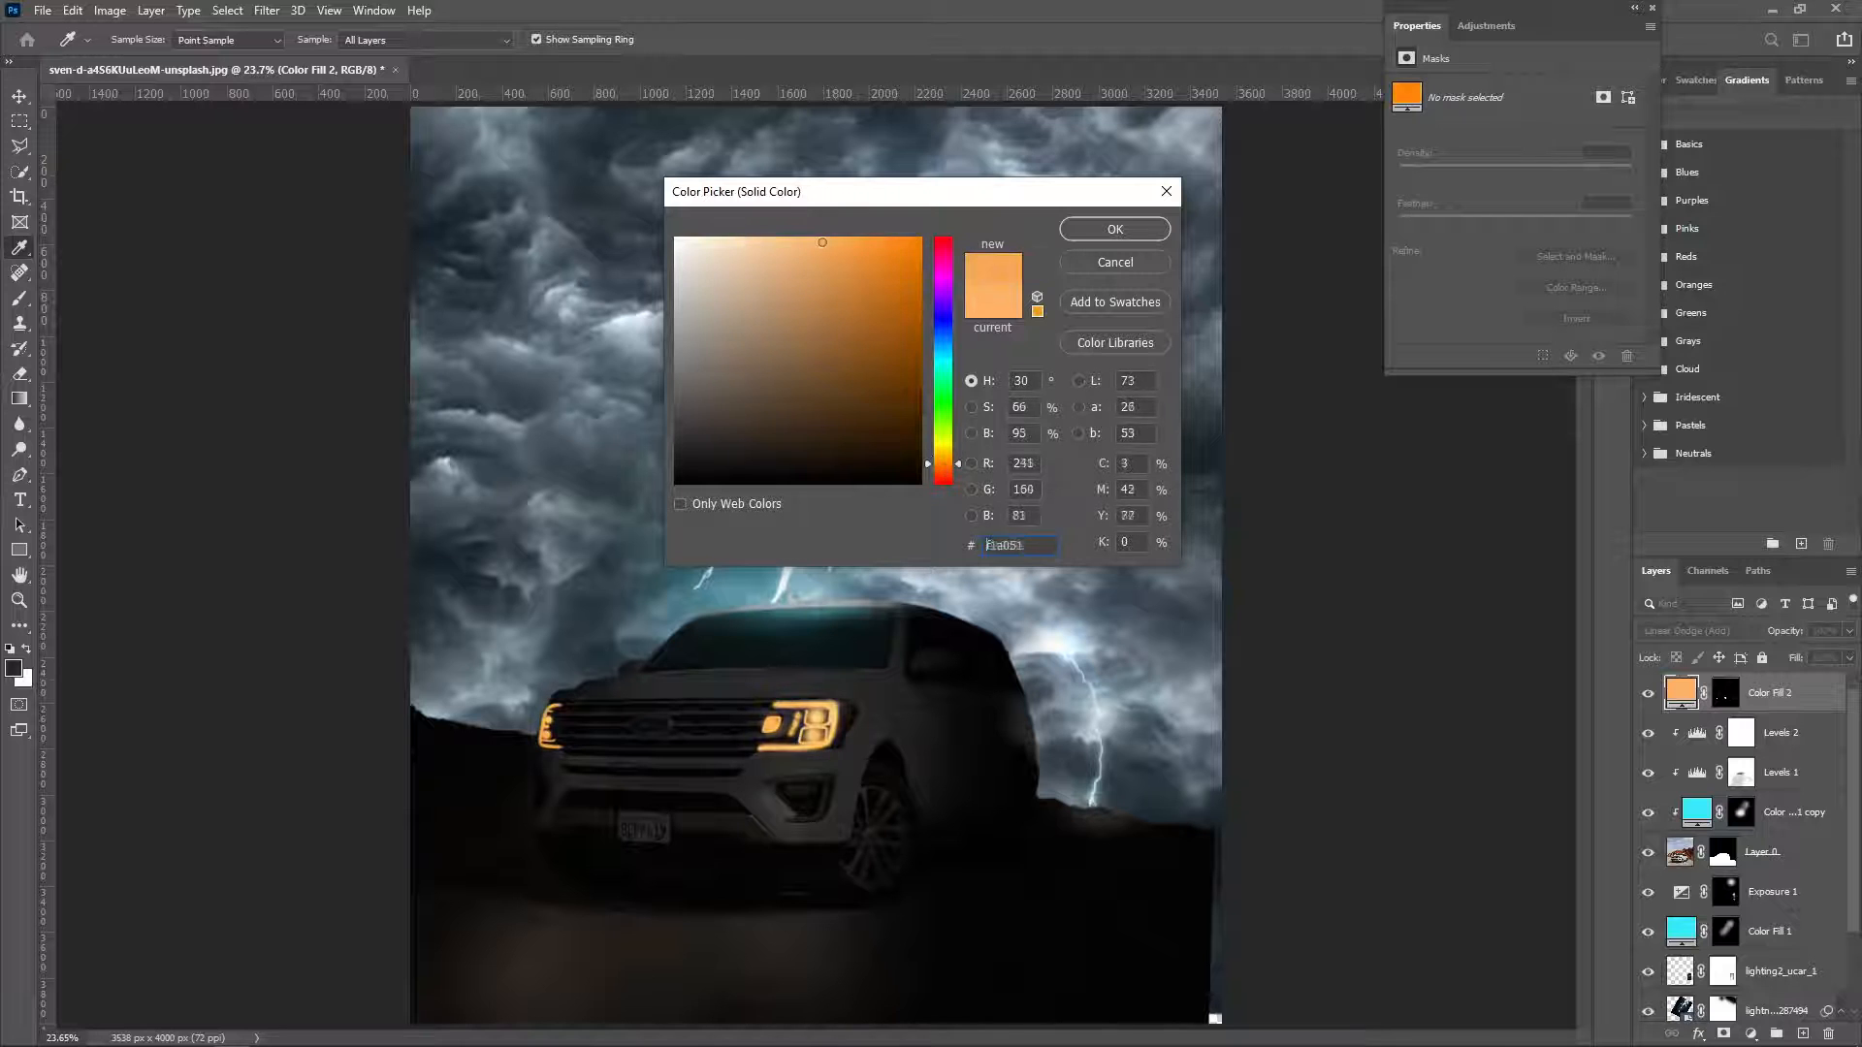
key("Return")
Switch the headlight fill's blend mode to Screen and change its color to a deeper, more saturated orange.
left_click(1697, 631)
left_click(1685, 630)
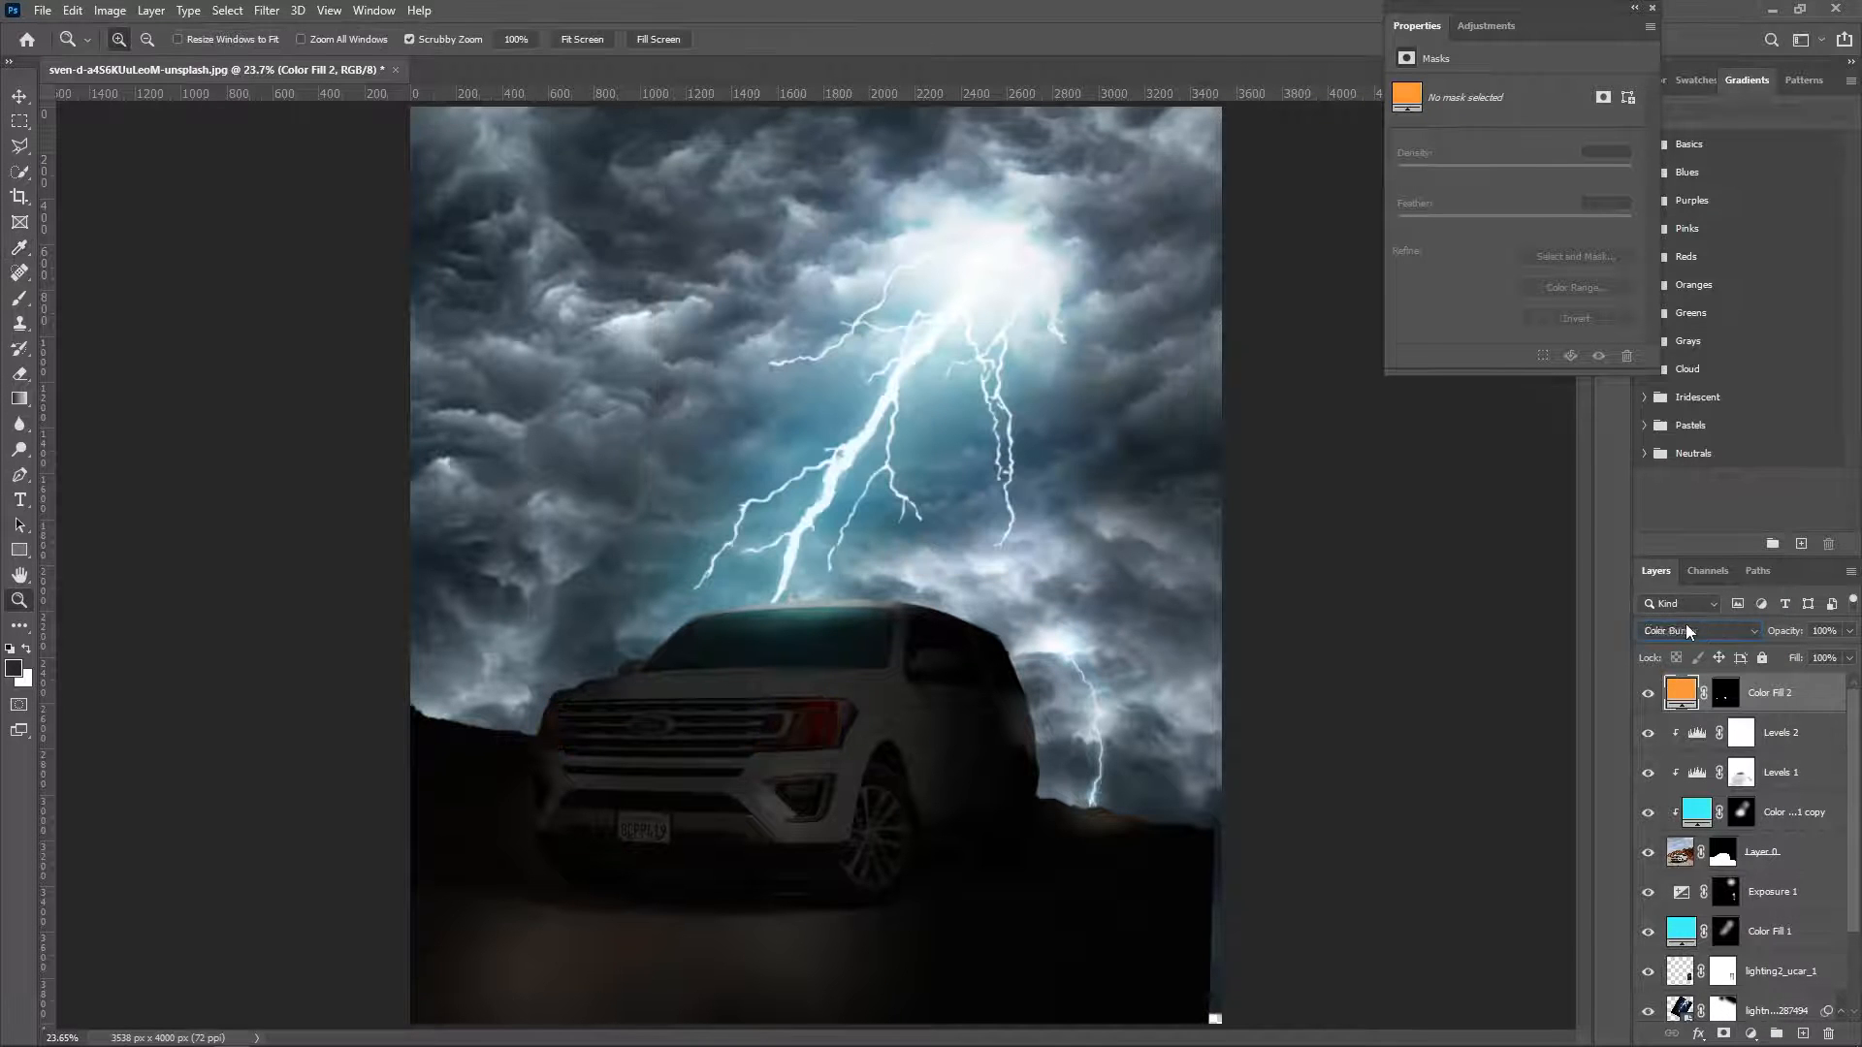
scroll(1685, 628, "down", 3)
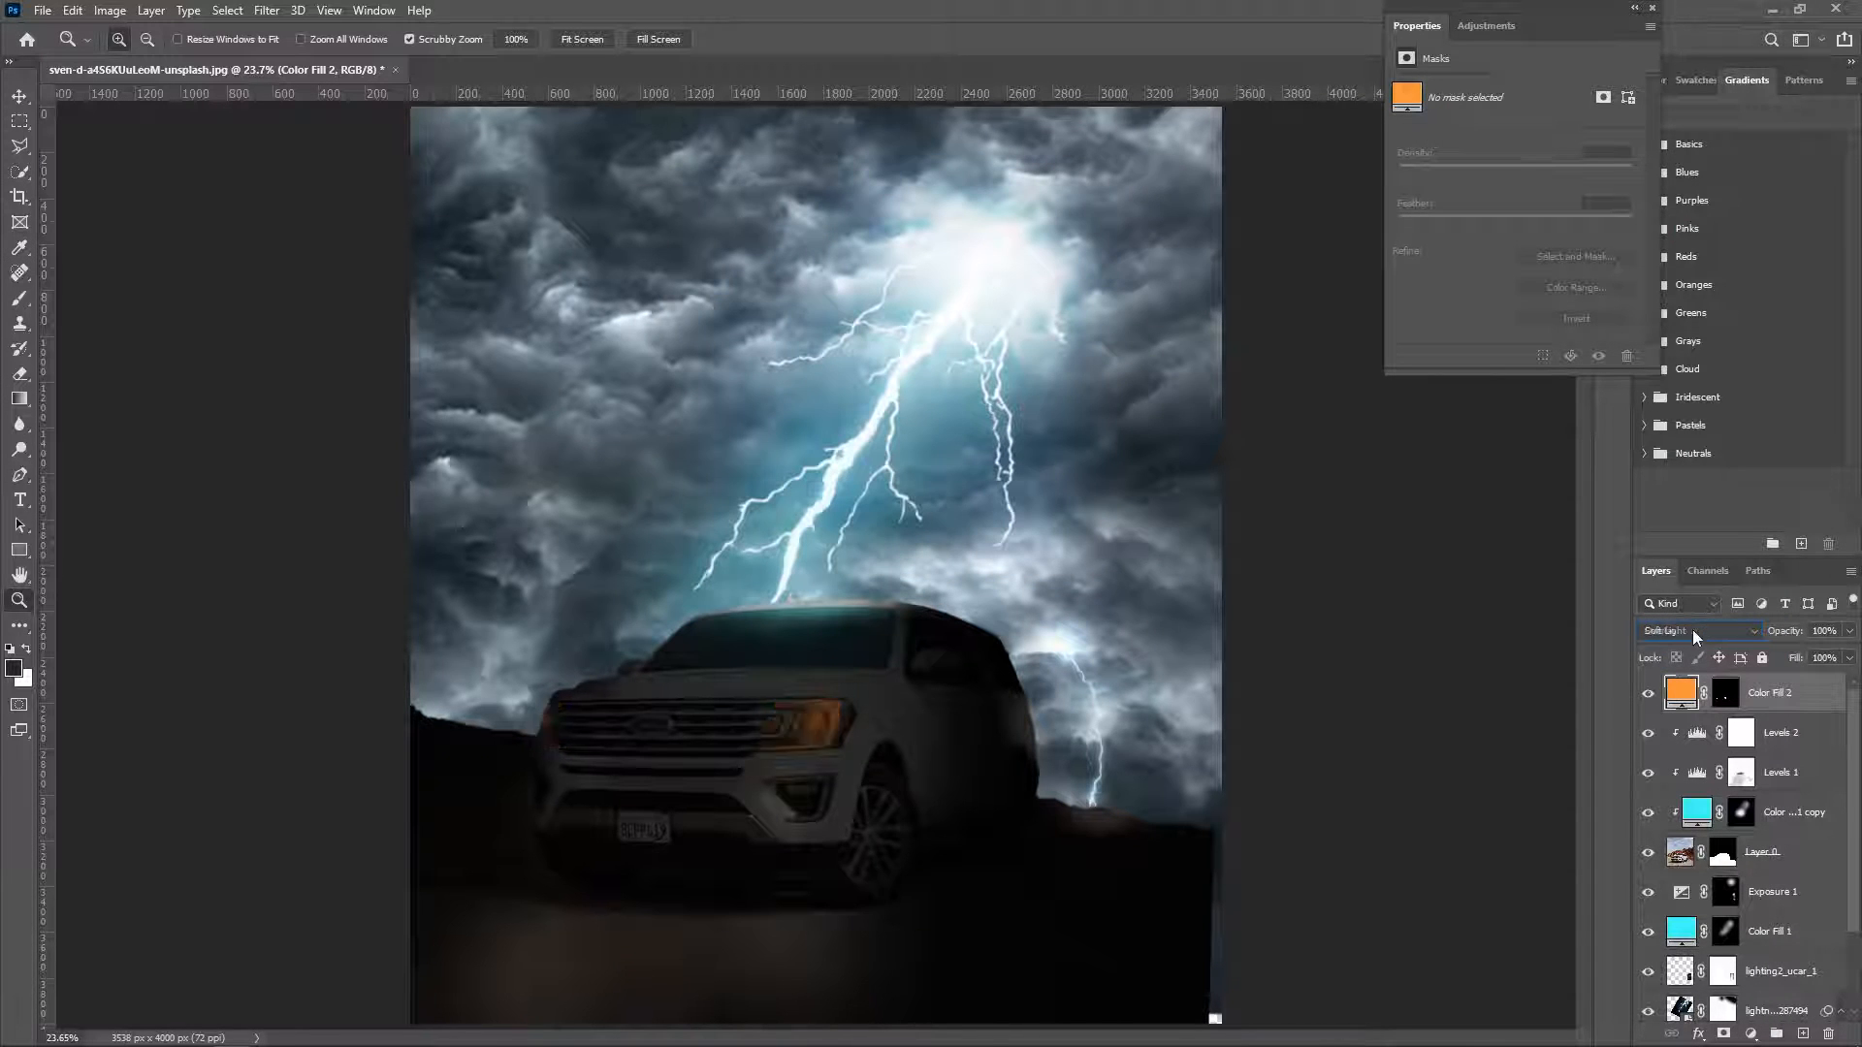
scroll(1691, 630, "down", 2)
double_click(1681, 692)
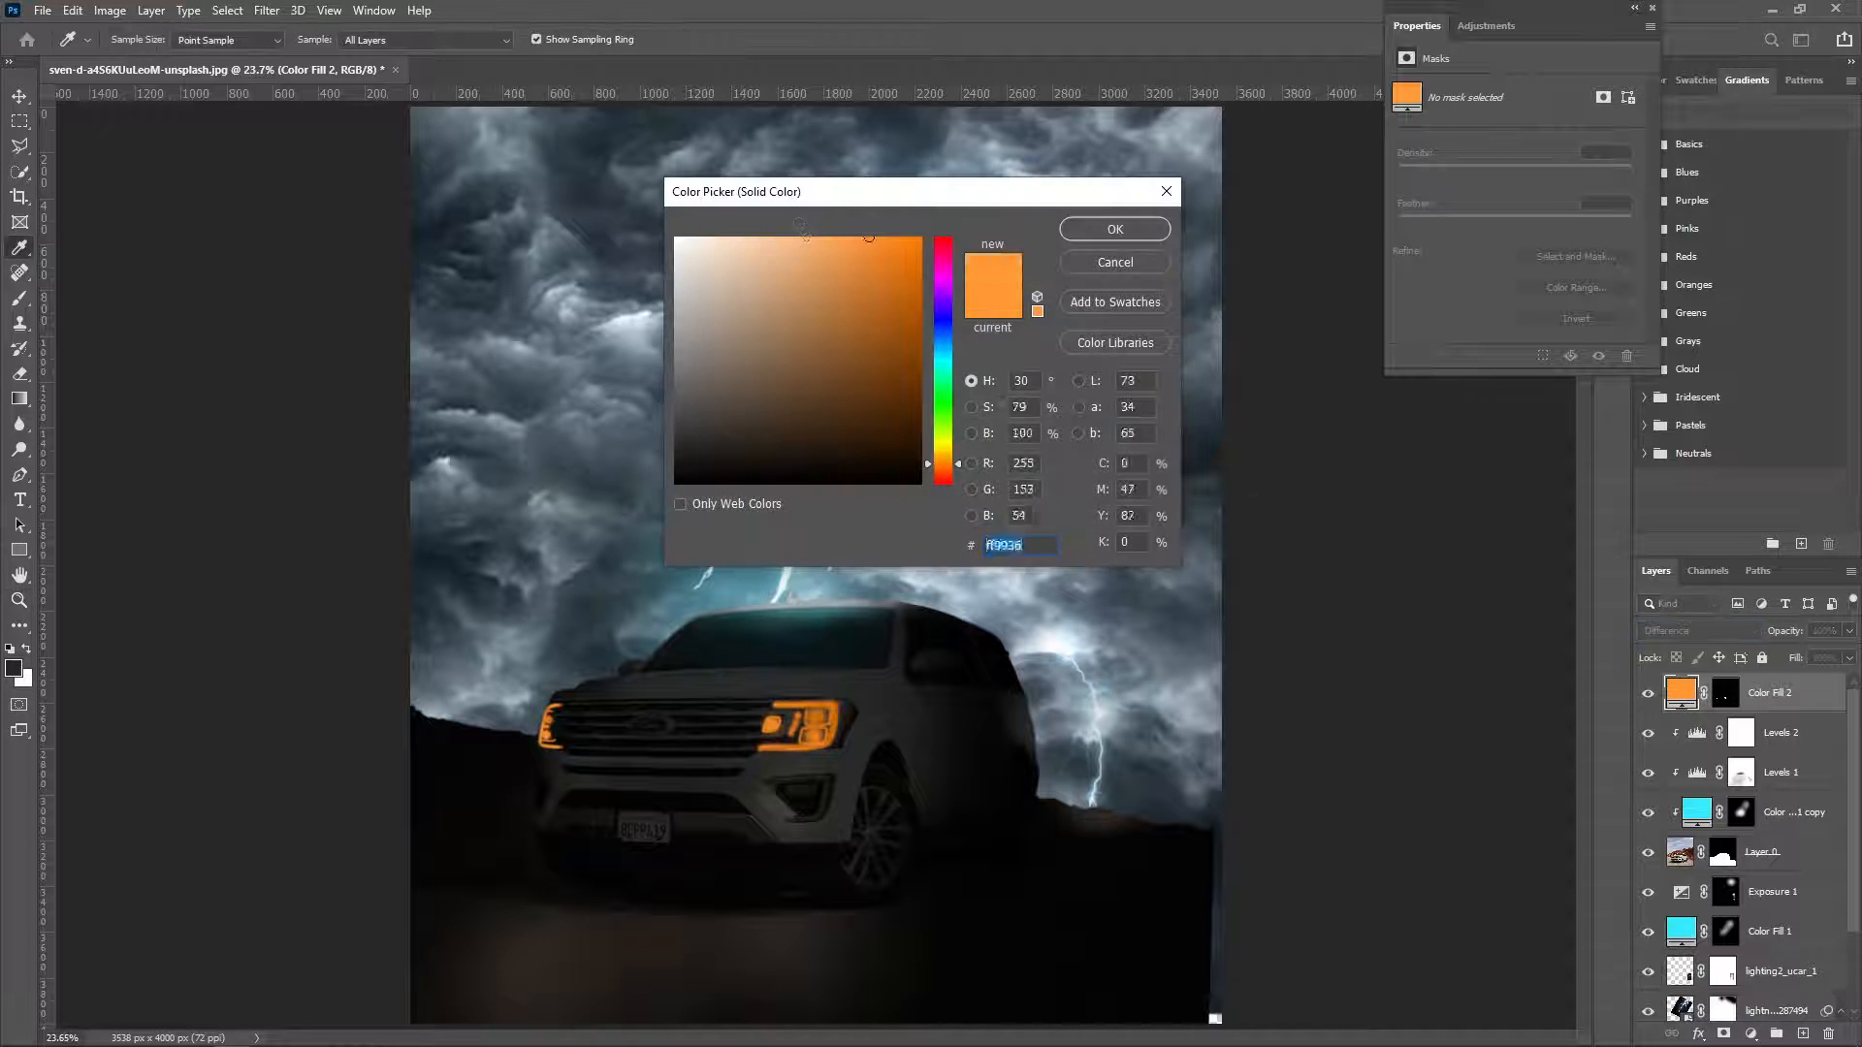
left_click(1116, 229)
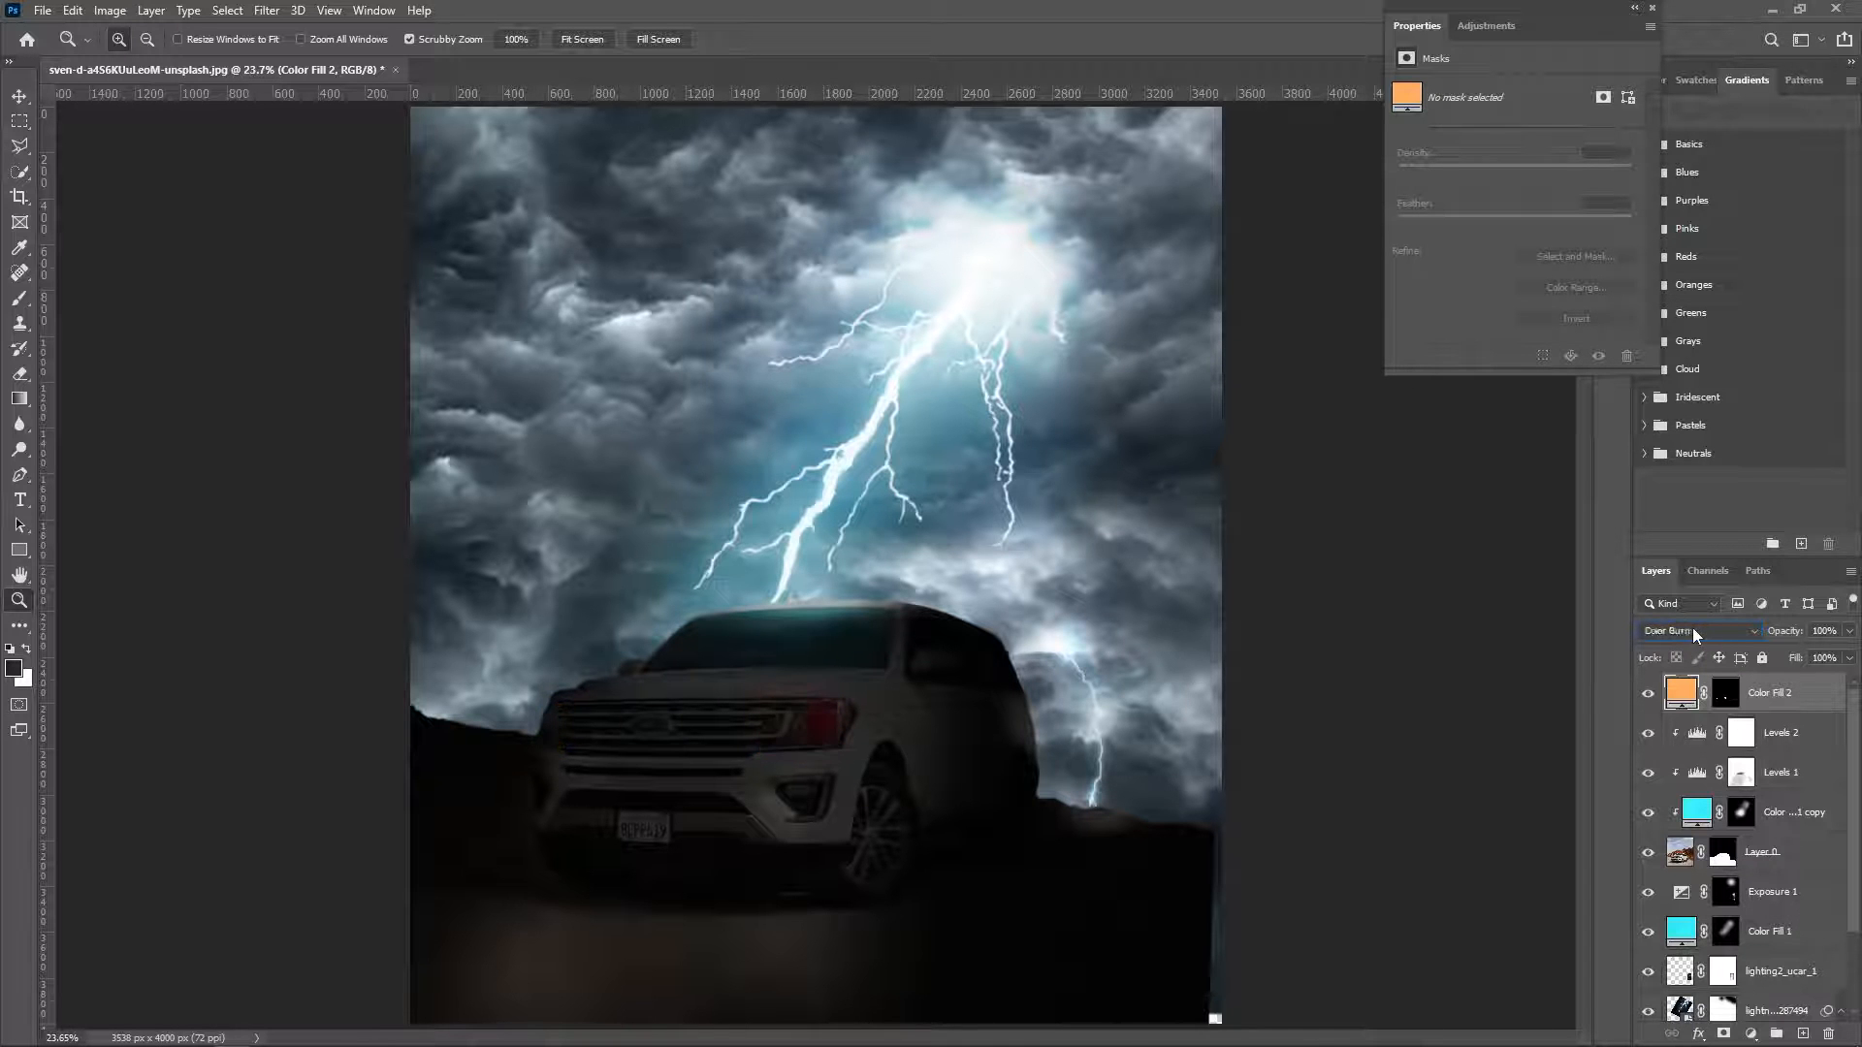
double_click(1681, 693)
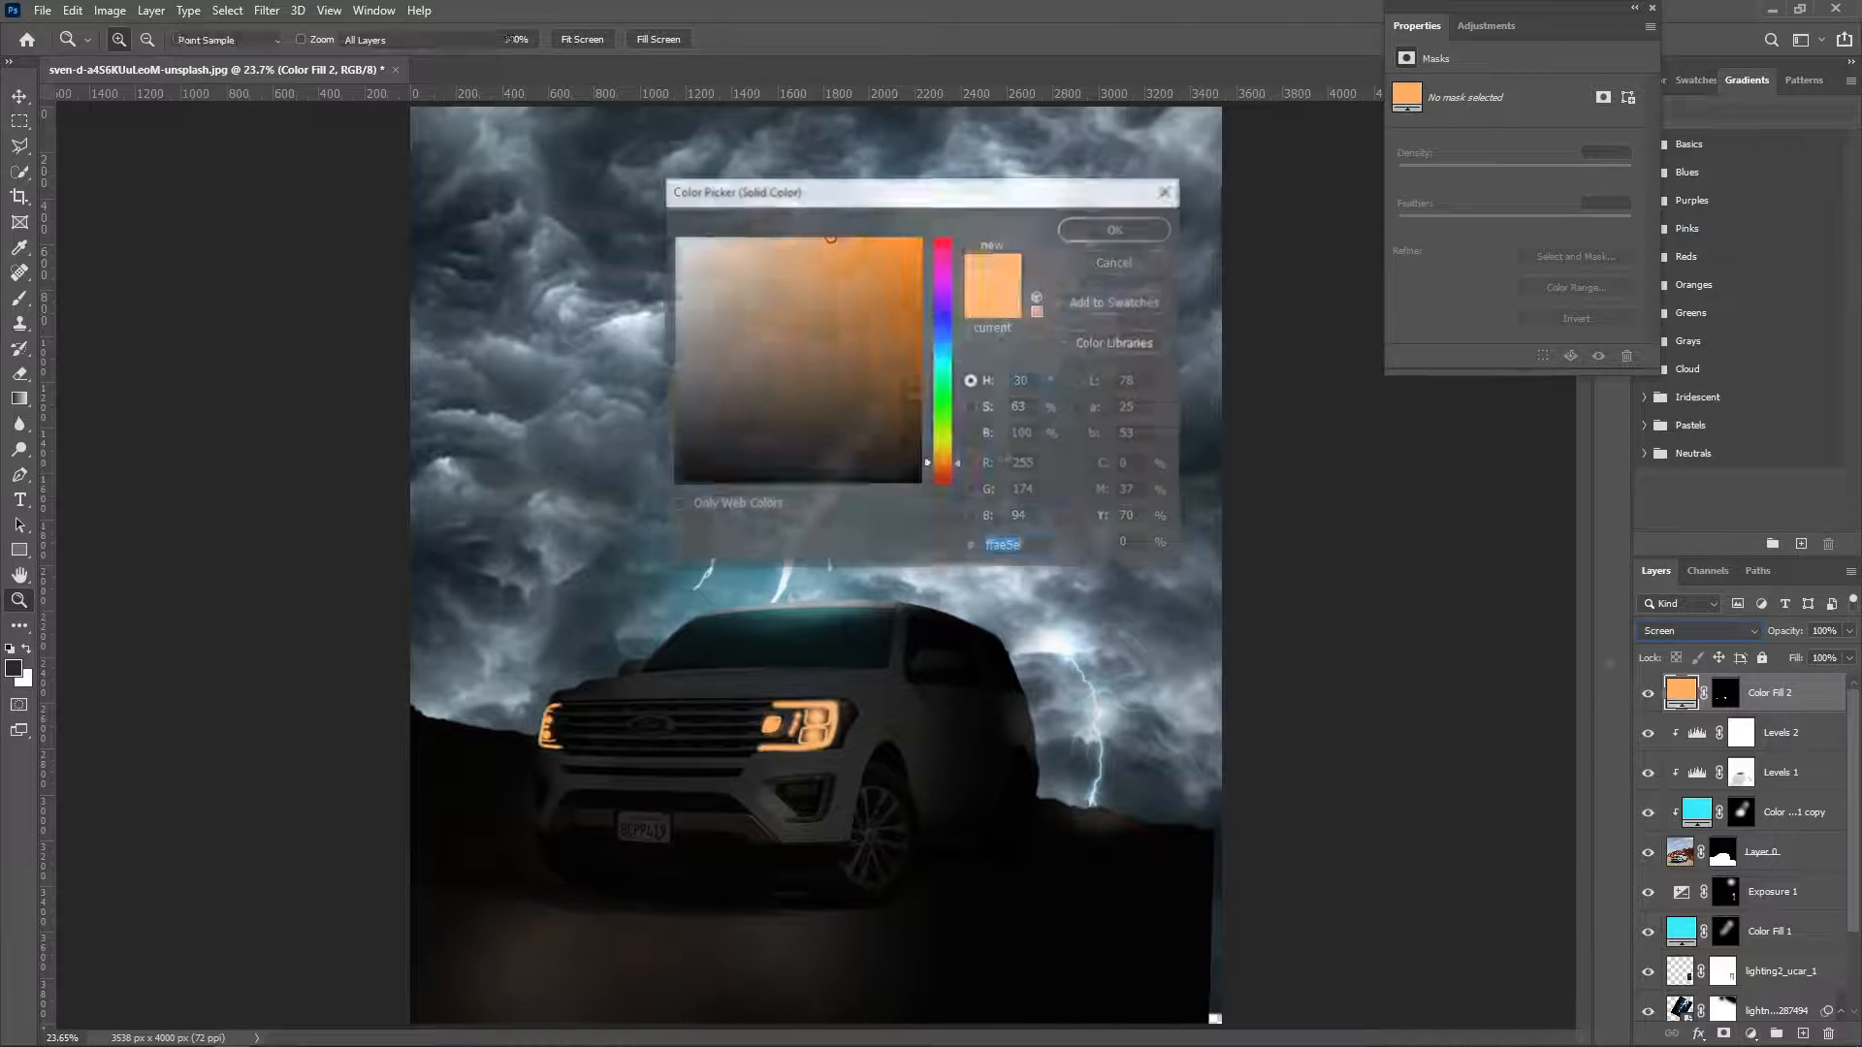
left_click_drag(920, 239, 880, 237)
mouse_move(946, 463)
left_mouse_down()
mouse_move(943, 433)
mouse_move(944, 462)
left_mouse_up()
left_click(1115, 229)
Add a new solid color fill in orange #ffaf47, set it to Screen blending and invert its mask to black.
left_click(1750, 1034)
left_click(1746, 690)
left_click(853, 237)
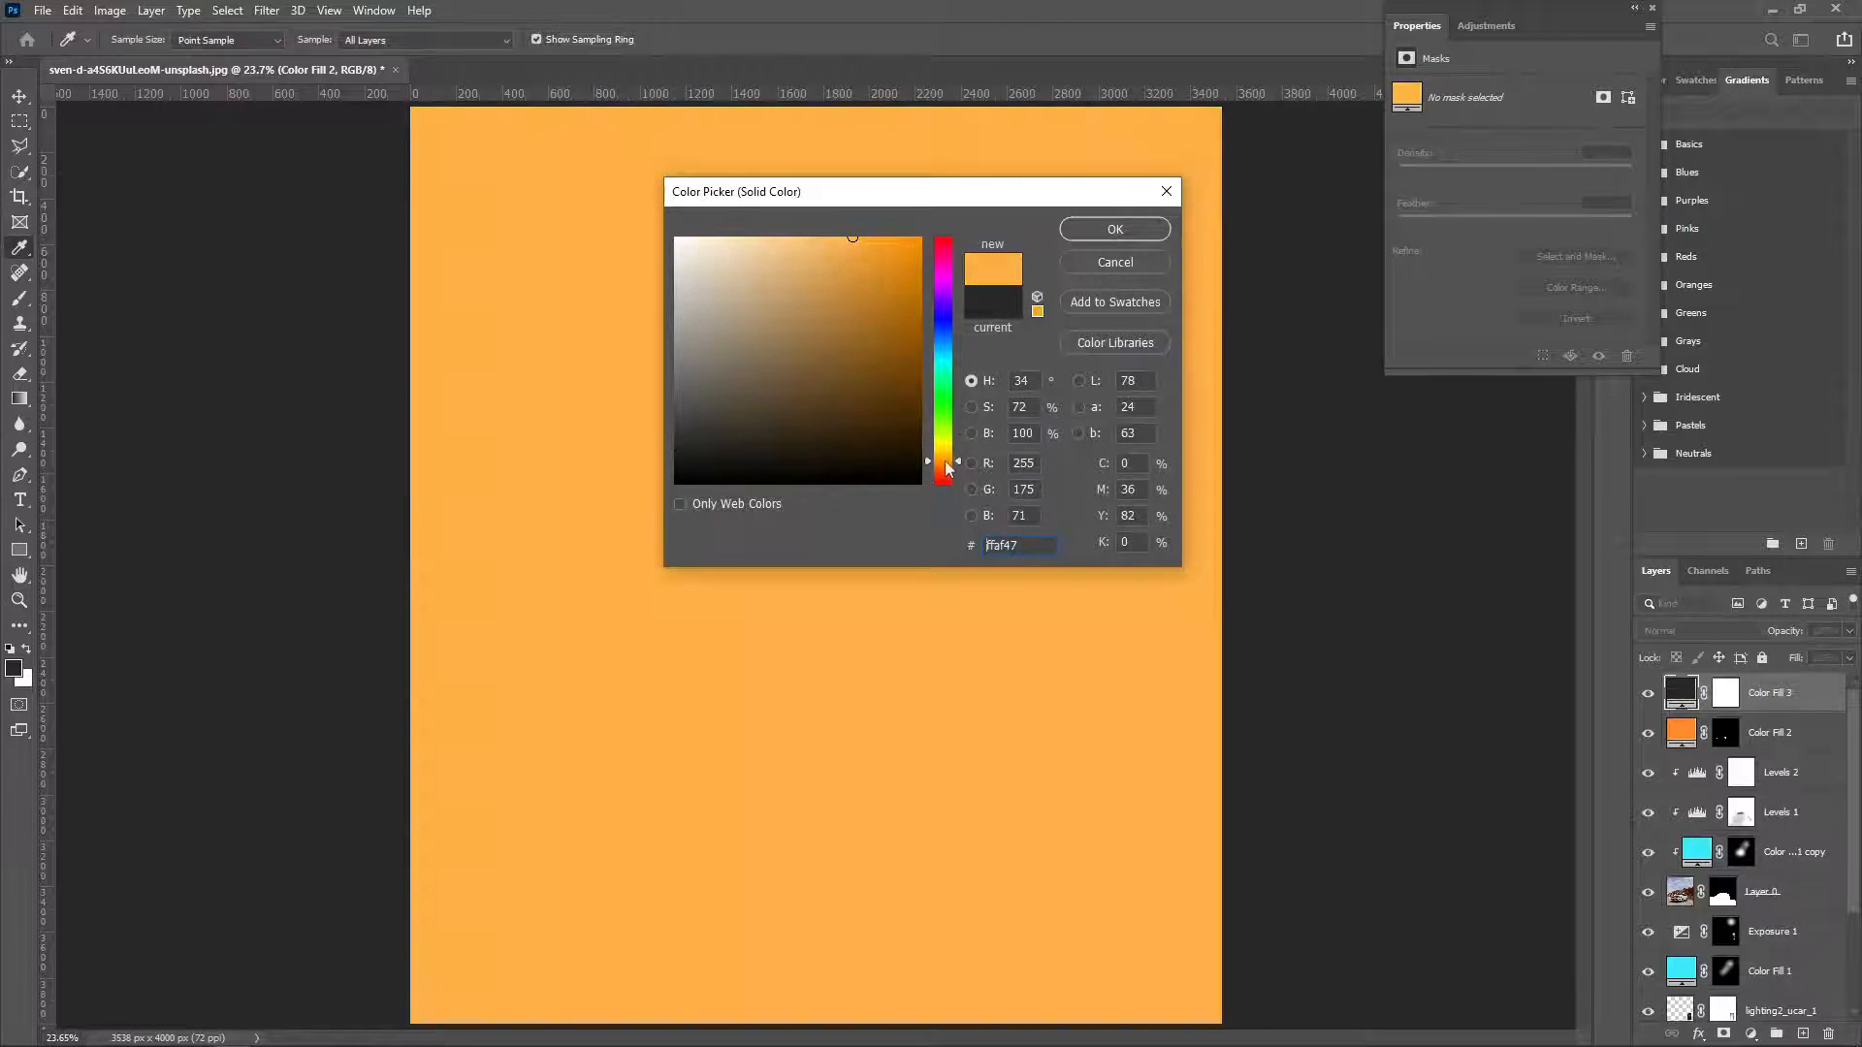
left_click(1115, 229)
left_click(1697, 631)
left_click(1687, 715)
left_click(1726, 696)
key("ctrl+i")
Paint a soft orange glow over the near headlight on the new fill's mask with a white brush at 38% opacity.
key("b")
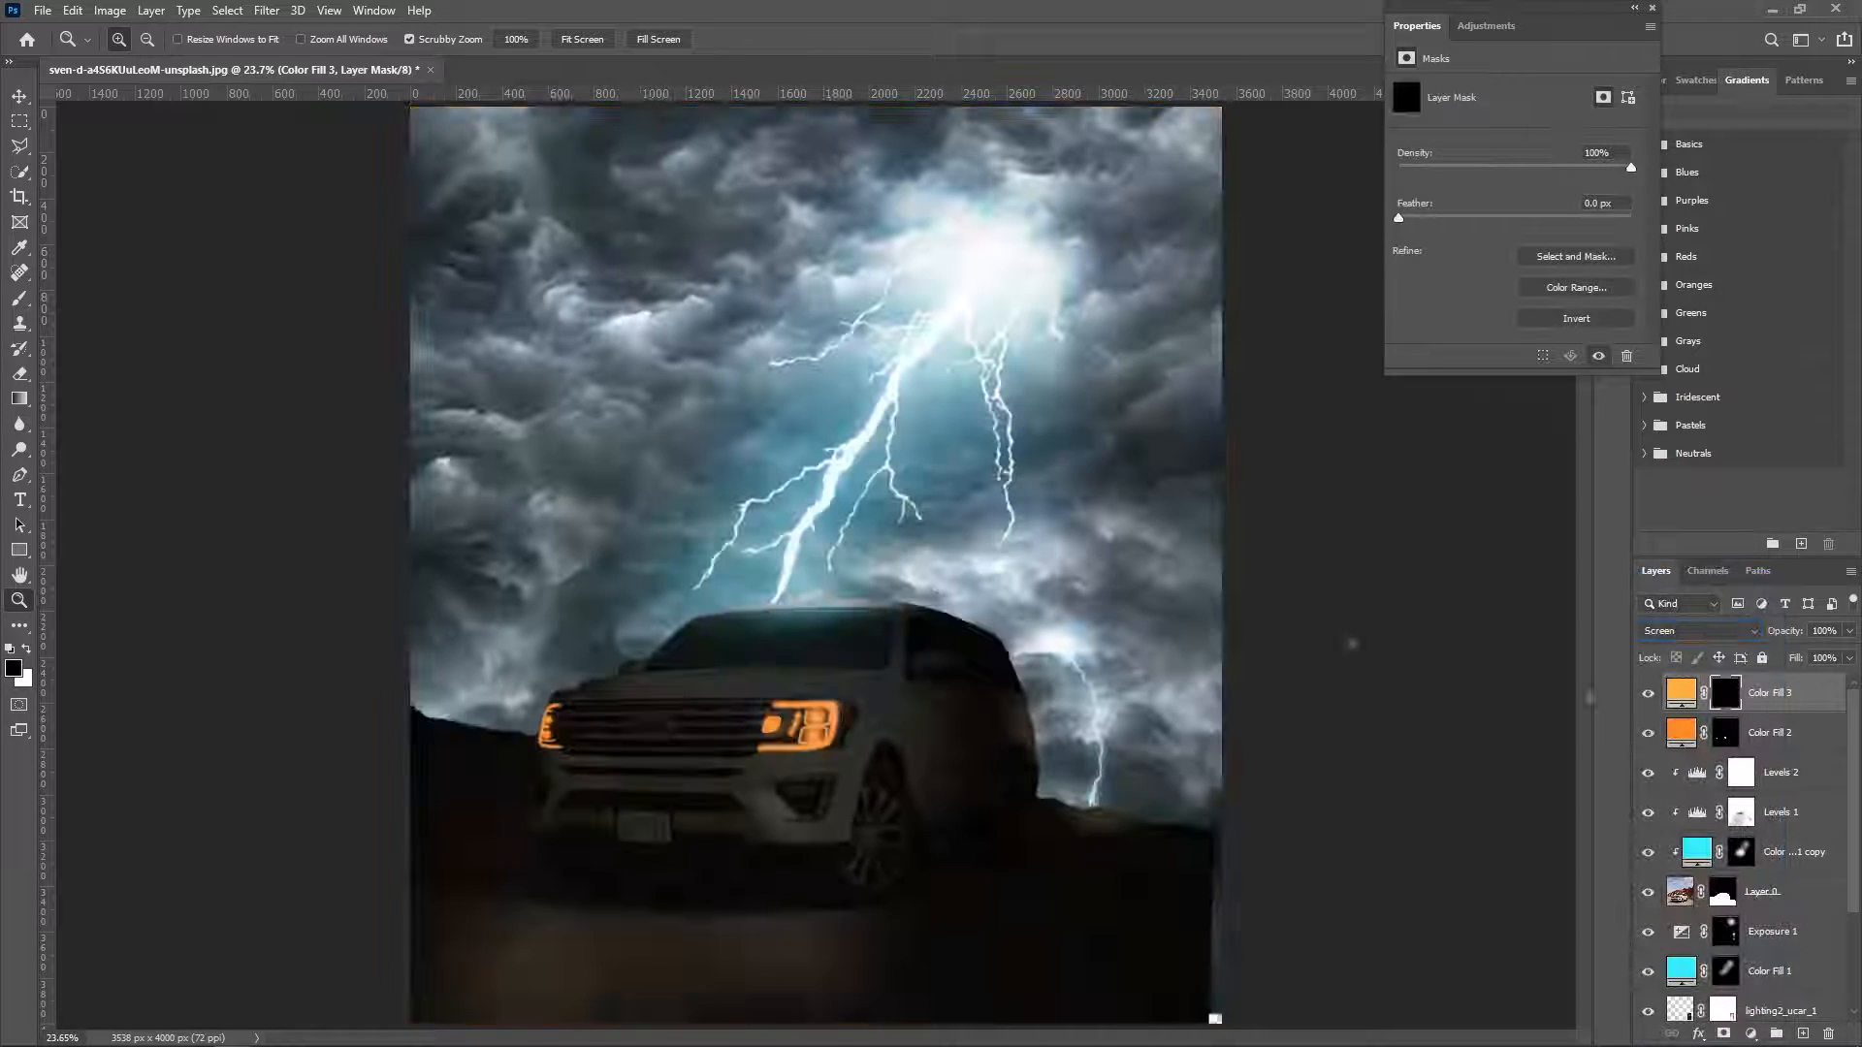
right_click(796, 793)
left_click(781, 721)
key("x")
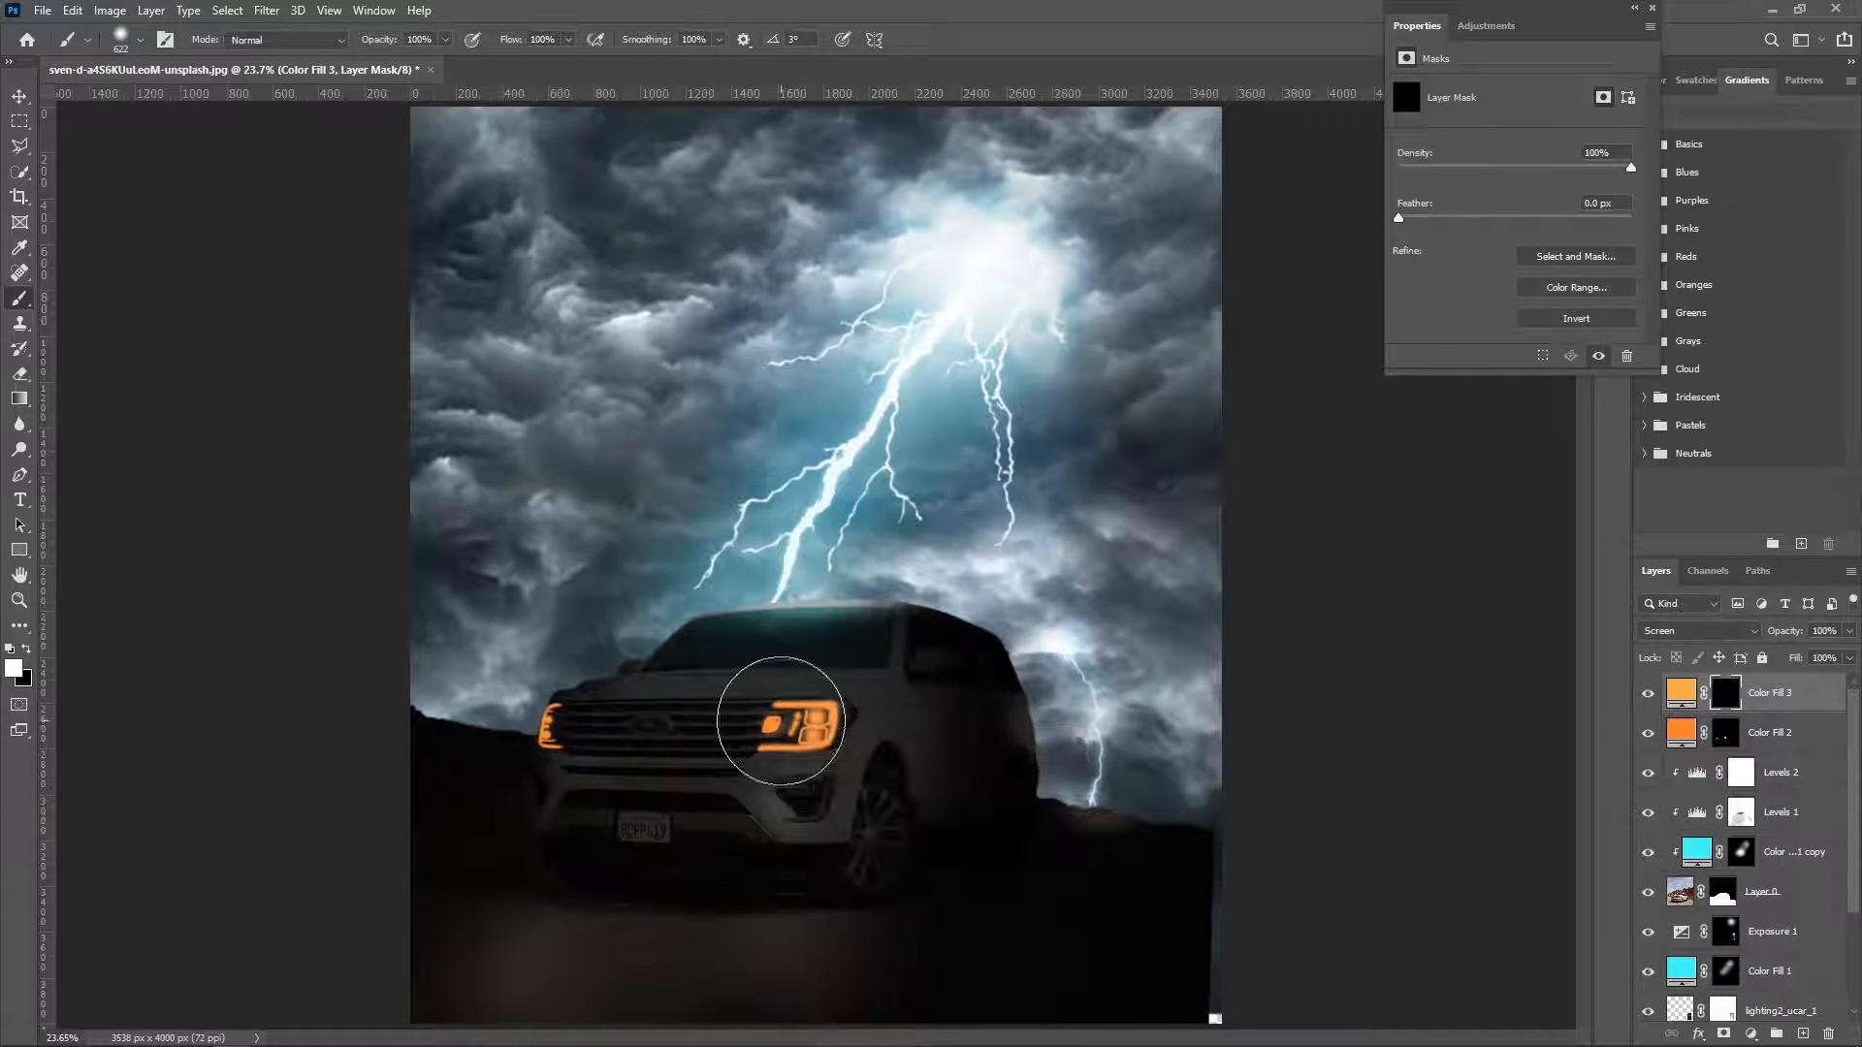
left_click_drag(340, 45, 323, 45)
left_click(795, 738)
key("bracketleft")
key("bracketleft")
key("bracketleft")
left_click(810, 730)
Paint the soft orange glow over the opposite headlight, finishing with a wider brush at 11% opacity.
left_click(543, 727)
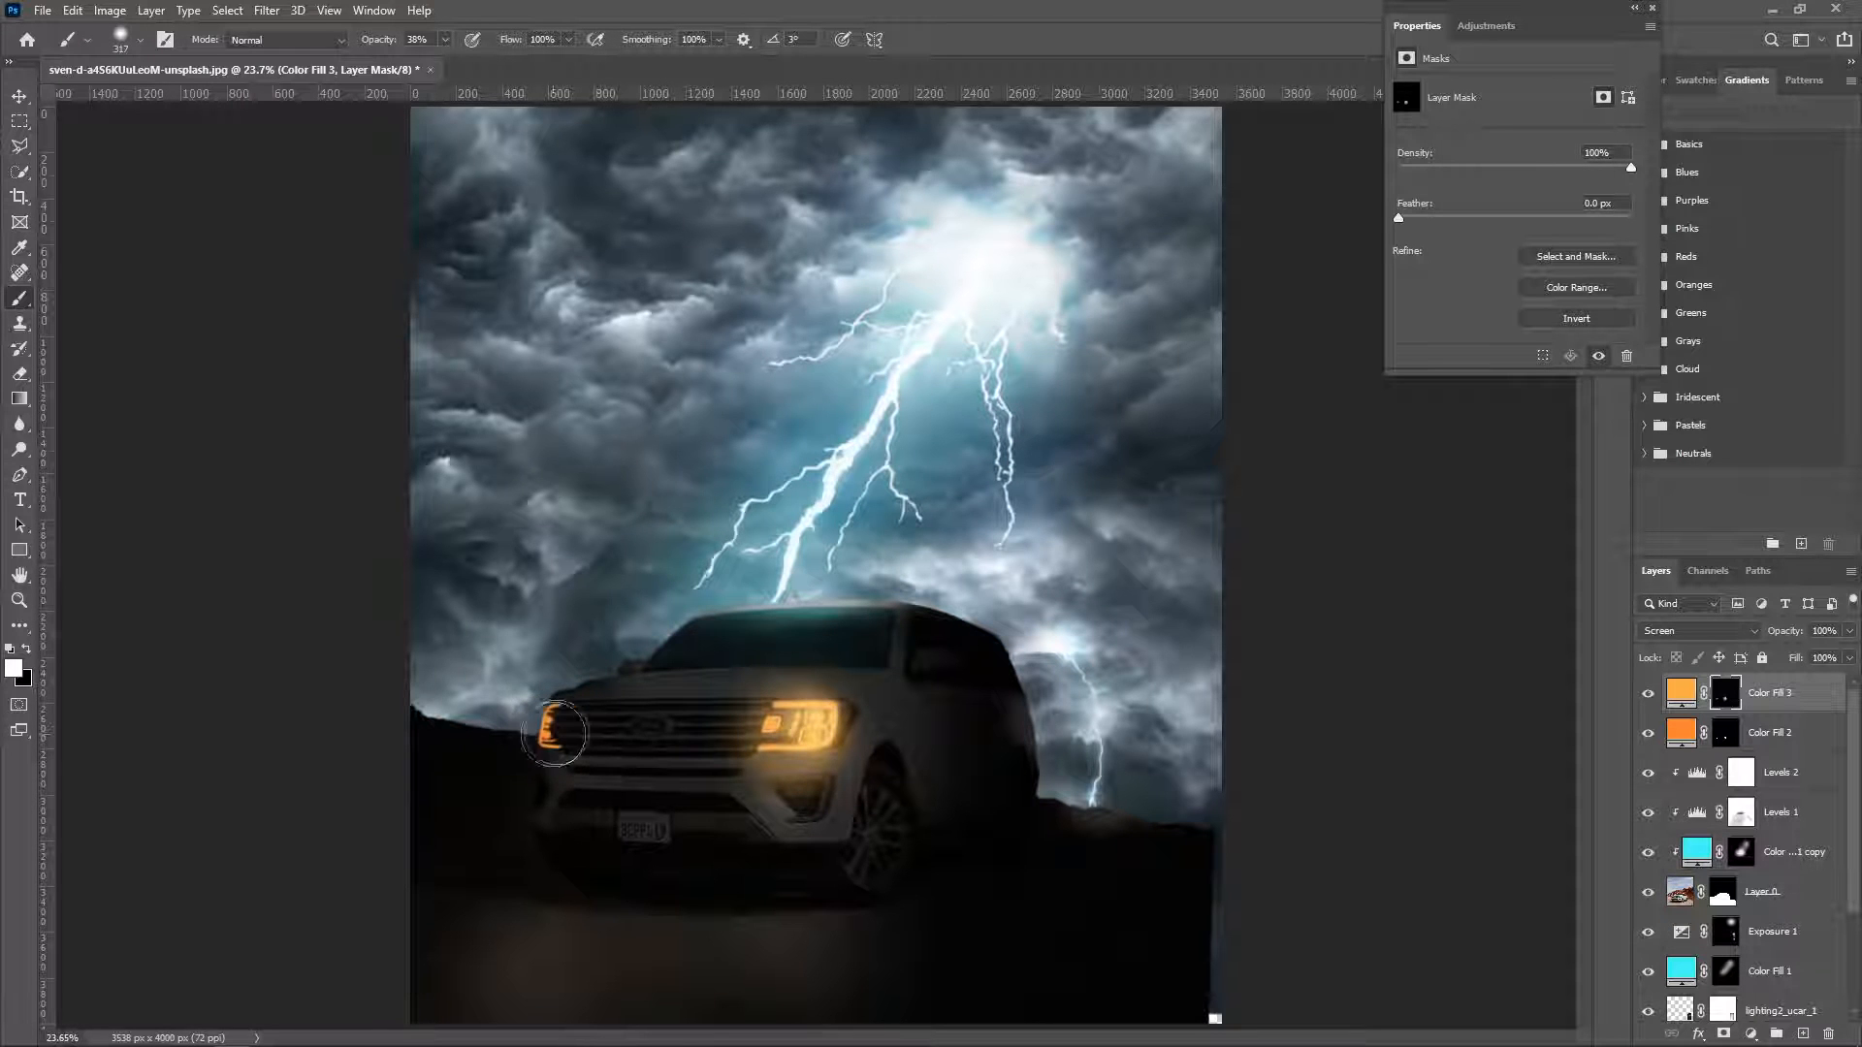
left_click_drag(548, 717, 550, 741)
left_click_drag(554, 735, 590, 743)
left_click(563, 736)
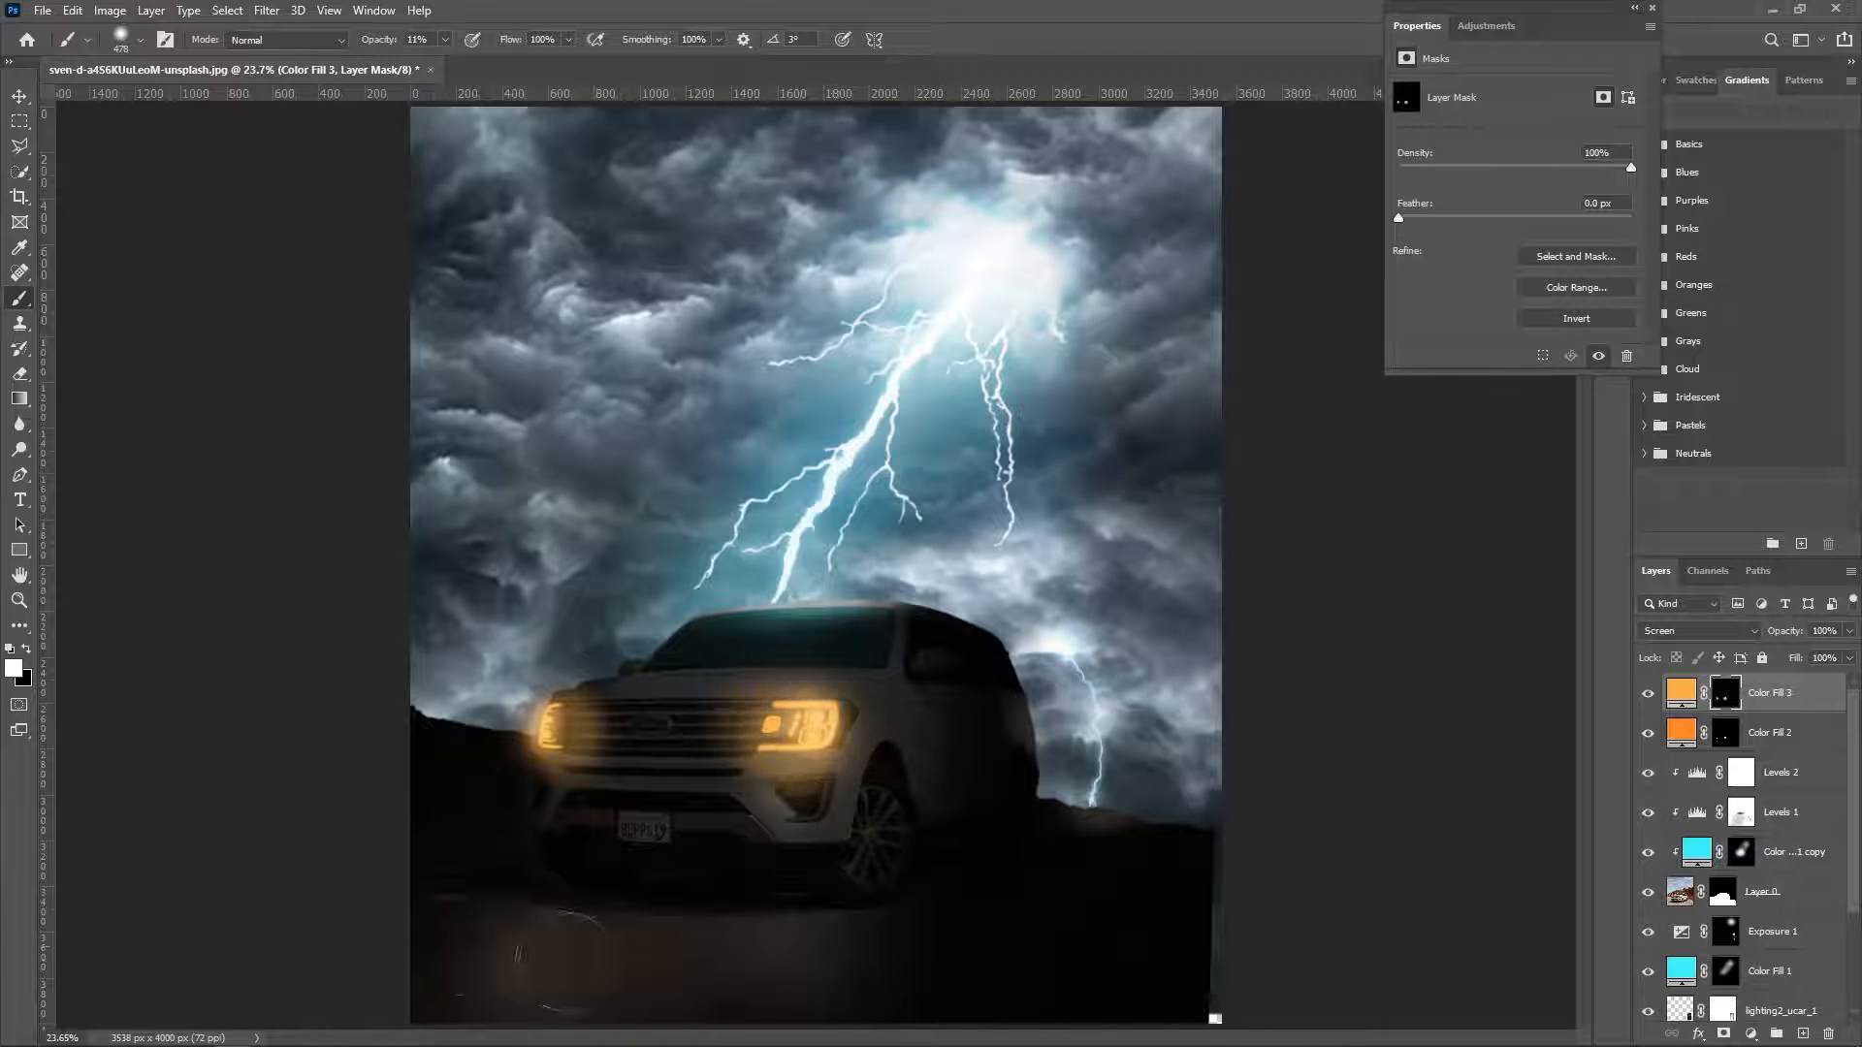
Add a pale aqua solid color fill for the fog lights, set it to Screen blending and invert its mask.
key("z")
left_click_drag(779, 825, 878, 860)
left_click(1752, 1035)
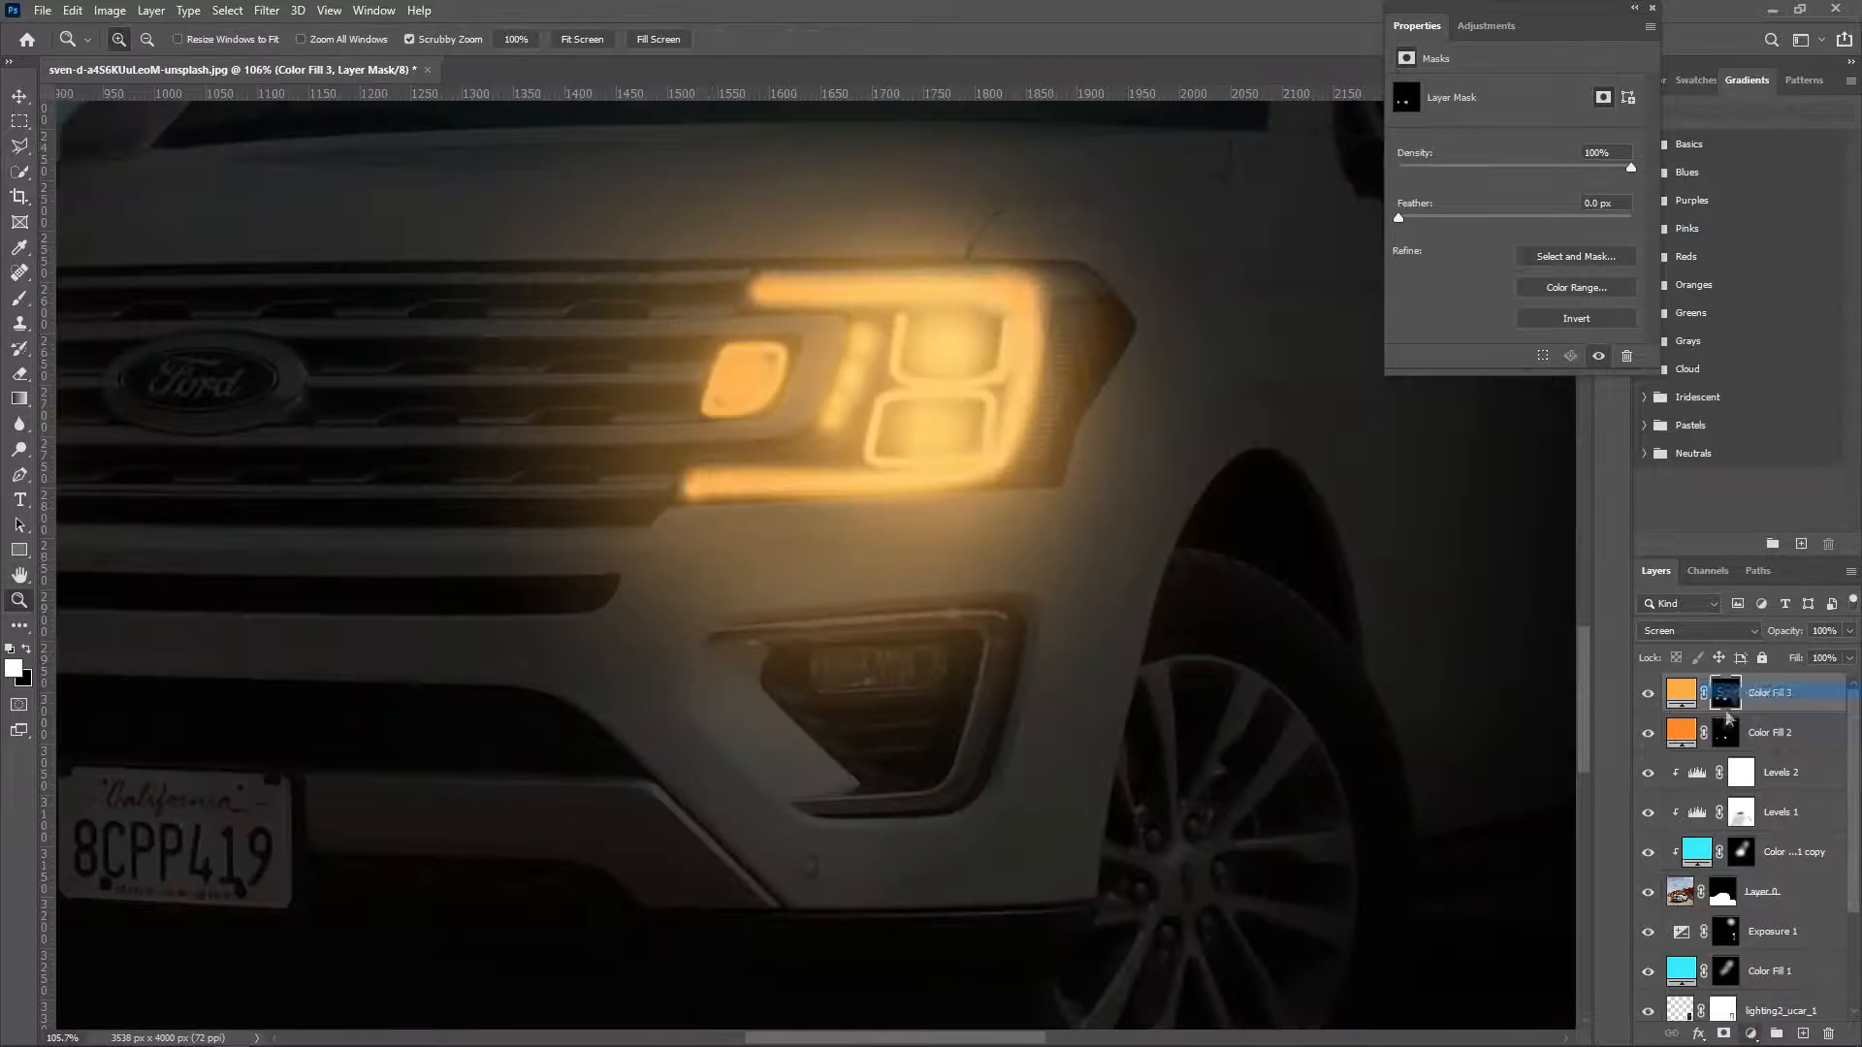
left_click(1740, 692)
left_click(944, 367)
left_click_drag(776, 262, 765, 223)
left_click(1112, 229)
left_click(1693, 631)
left_click(1682, 725)
left_click(1726, 694)
key("ctrl+i")
Paint the angular outer light strip of the near fog light on the aqua fill's mask with a small brush.
key("b")
right_click(818, 647)
left_click(922, 688)
key("Return")
key("bracketleft")
key("bracketleft")
key("bracketleft")
key("bracketleft")
key("bracketleft")
key("bracketleft")
mouse_move(715, 636)
left_mouse_down()
mouse_move(982, 621)
mouse_move(1009, 663)
mouse_move(957, 798)
mouse_move(802, 803)
left_mouse_up()
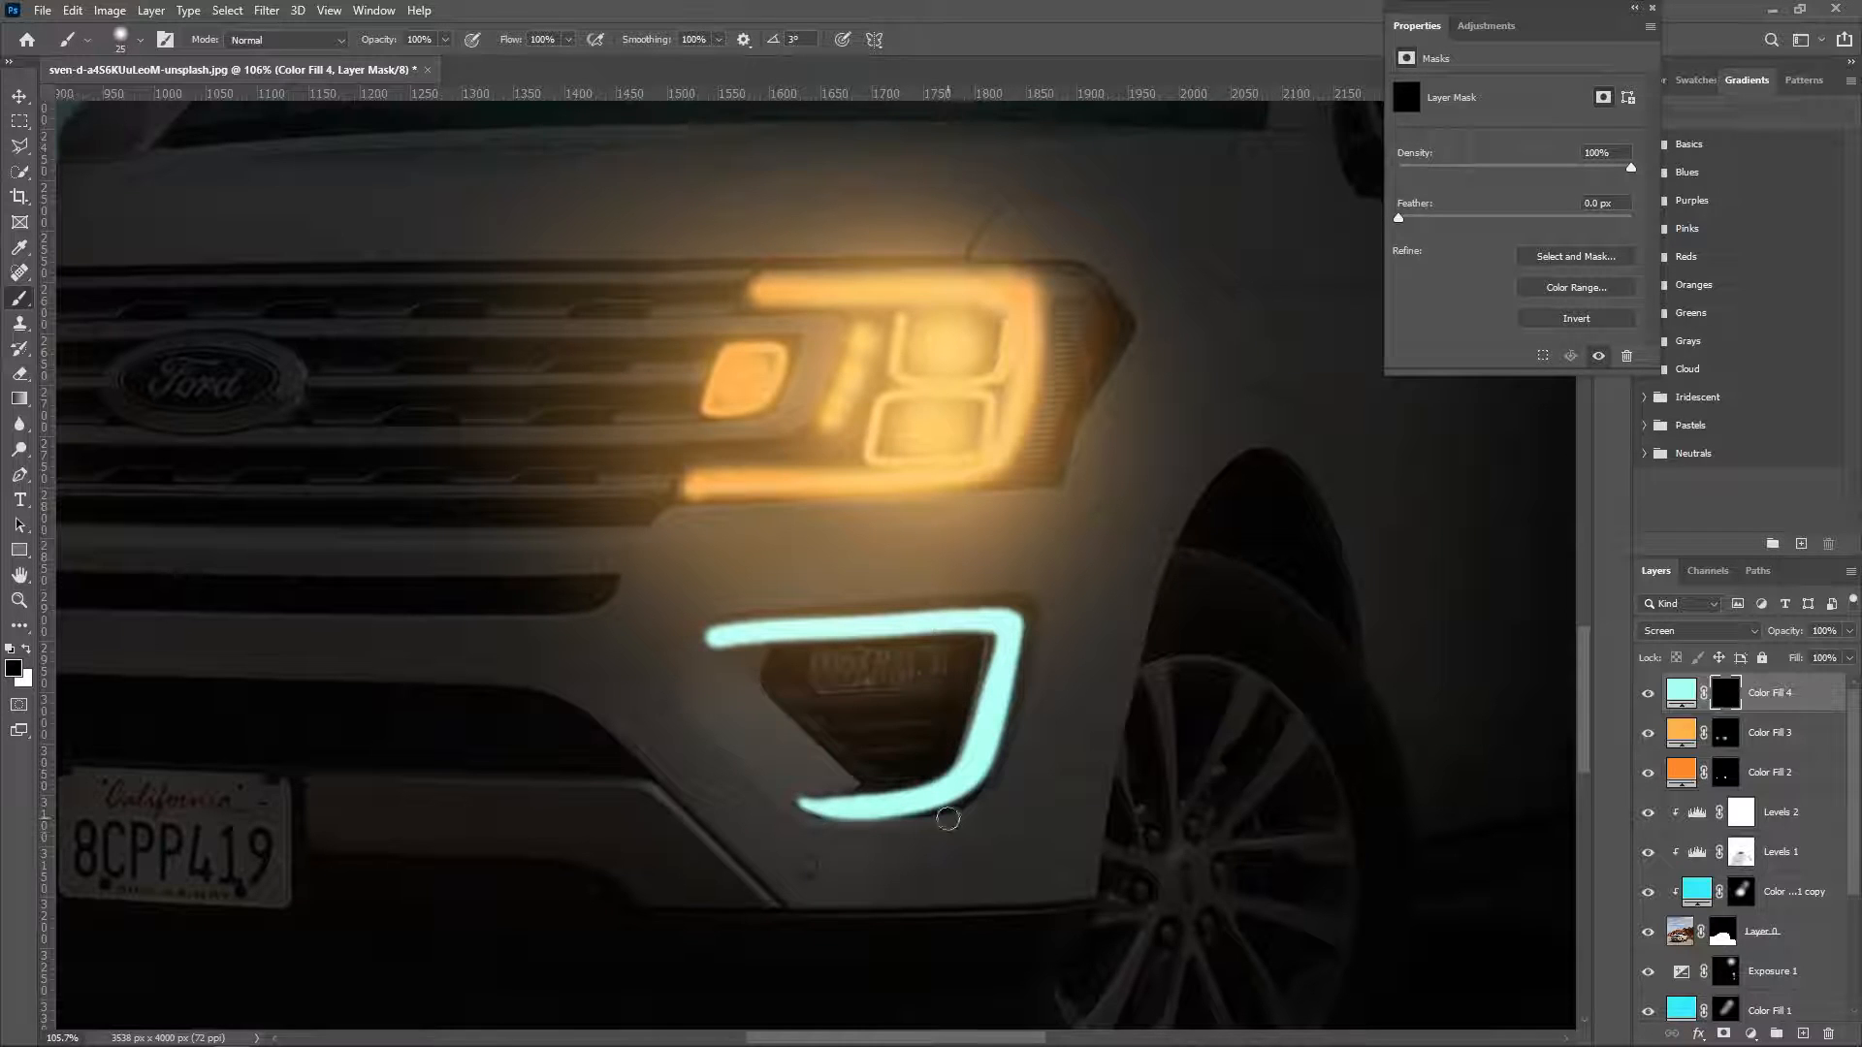
Fill the lamp inside the near fog light with a larger brush and trim the spill along its edges.
left_click_drag(865, 679, 894, 679)
left_click_drag(841, 671, 943, 669)
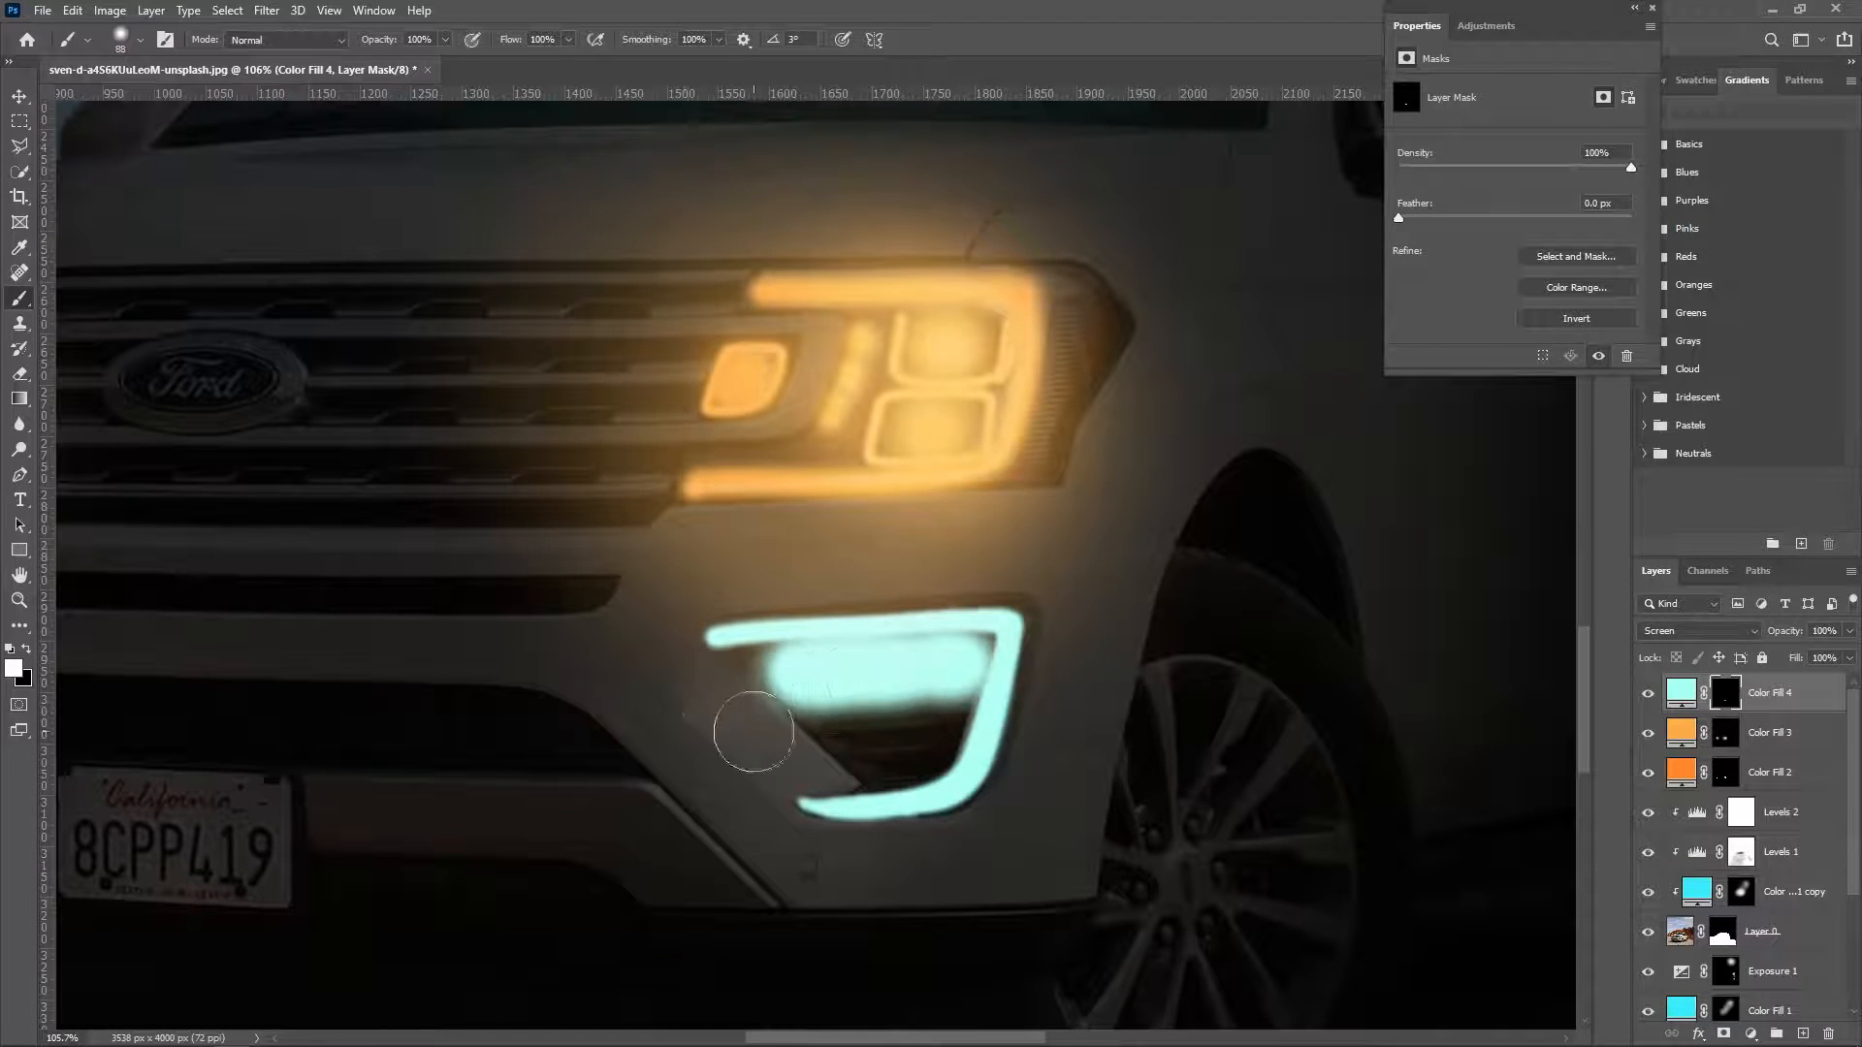
left_click_drag(748, 727, 1168, 696)
left_click_drag(836, 743, 1418, 825)
mouse_move(777, 751)
left_mouse_down()
mouse_move(876, 777)
mouse_move(803, 724)
left_mouse_up()
Paint the outer light strip of the opposite fog light and trim its edges with black.
key("x")
mouse_move(883, 596)
left_mouse_down()
mouse_move(663, 532)
mouse_move(701, 544)
mouse_move(656, 563)
mouse_move(655, 1032)
left_mouse_up()
left_click_drag(759, 948, 740, 678)
left_click_drag(661, 778, 765, 789)
scroll(648, 369, "up", 1)
left_click_drag(655, 485, 737, 488)
key("x")
left_click(947, 428)
left_click(827, 939)
left_click(634, 312)
Undo the last stroke and paint the lamp glow inside the upper part of the opposite fog light.
key("x")
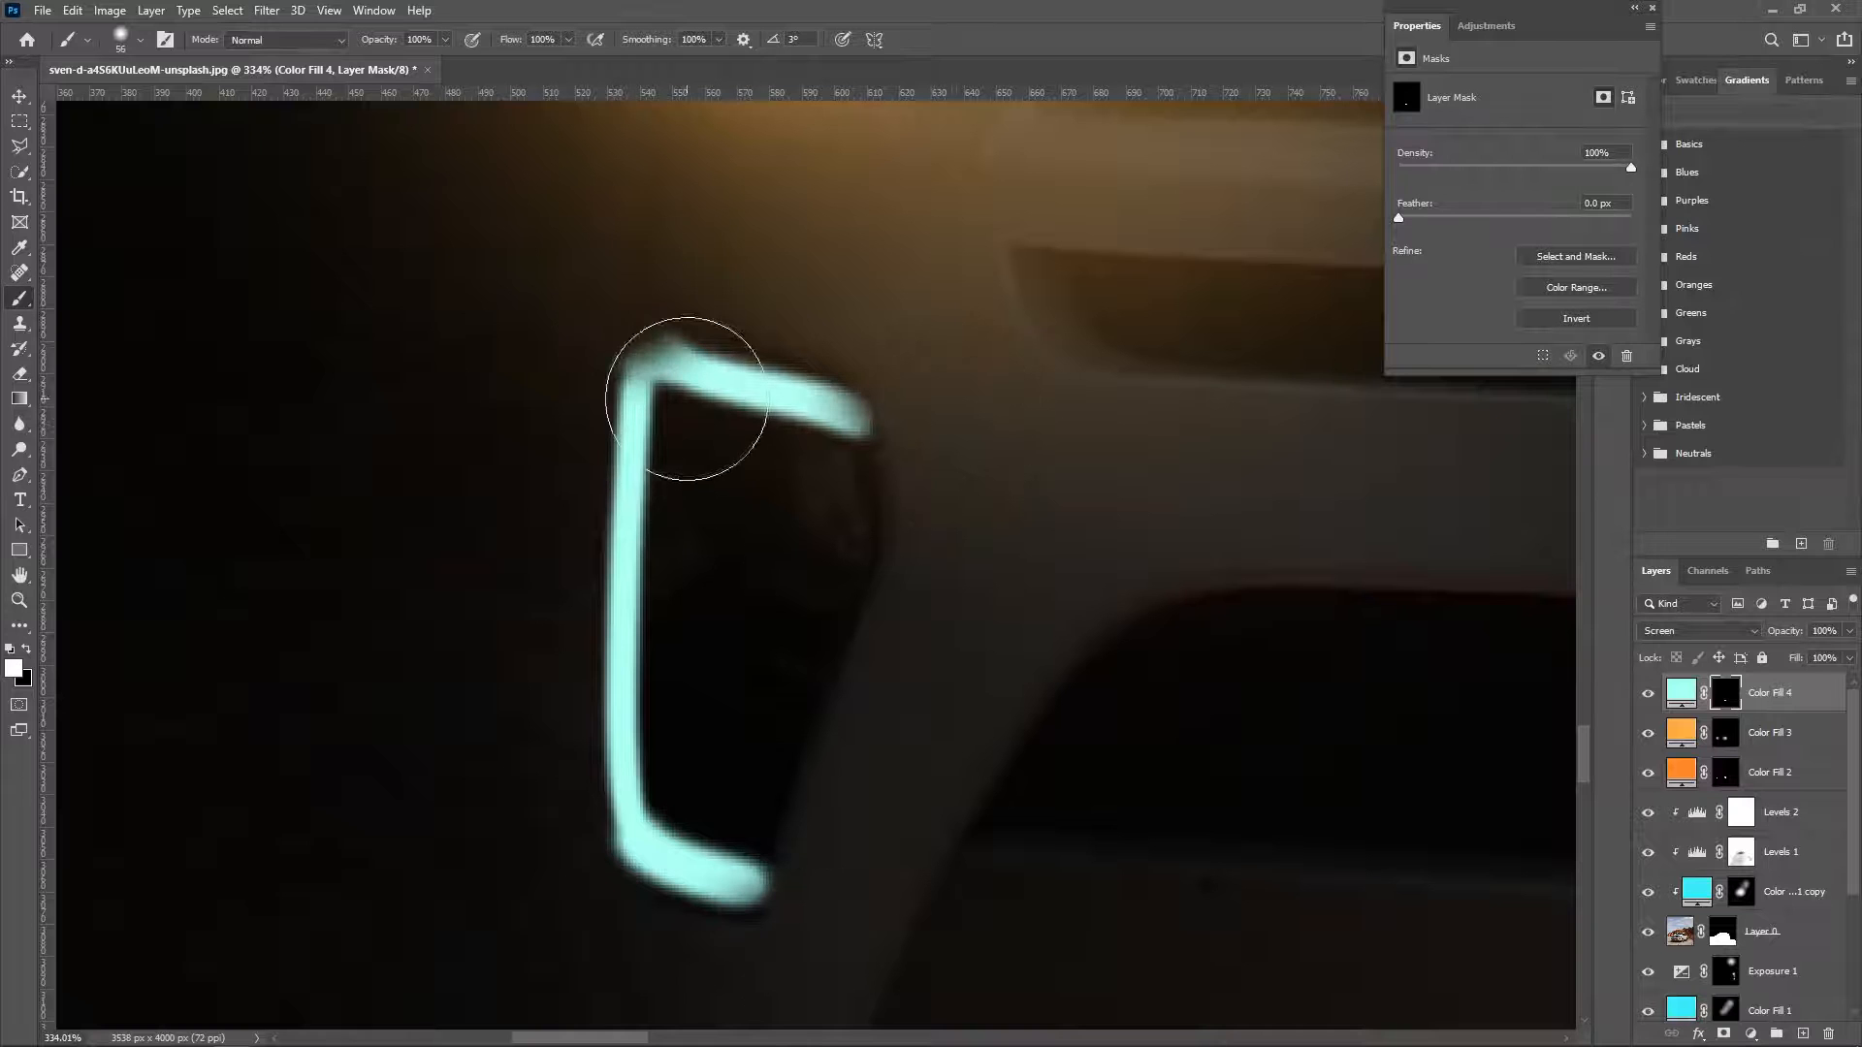
key("ctrl+z")
mouse_move(716, 492)
left_mouse_down()
mouse_move(798, 491)
mouse_move(707, 489)
mouse_move(710, 466)
left_mouse_up()
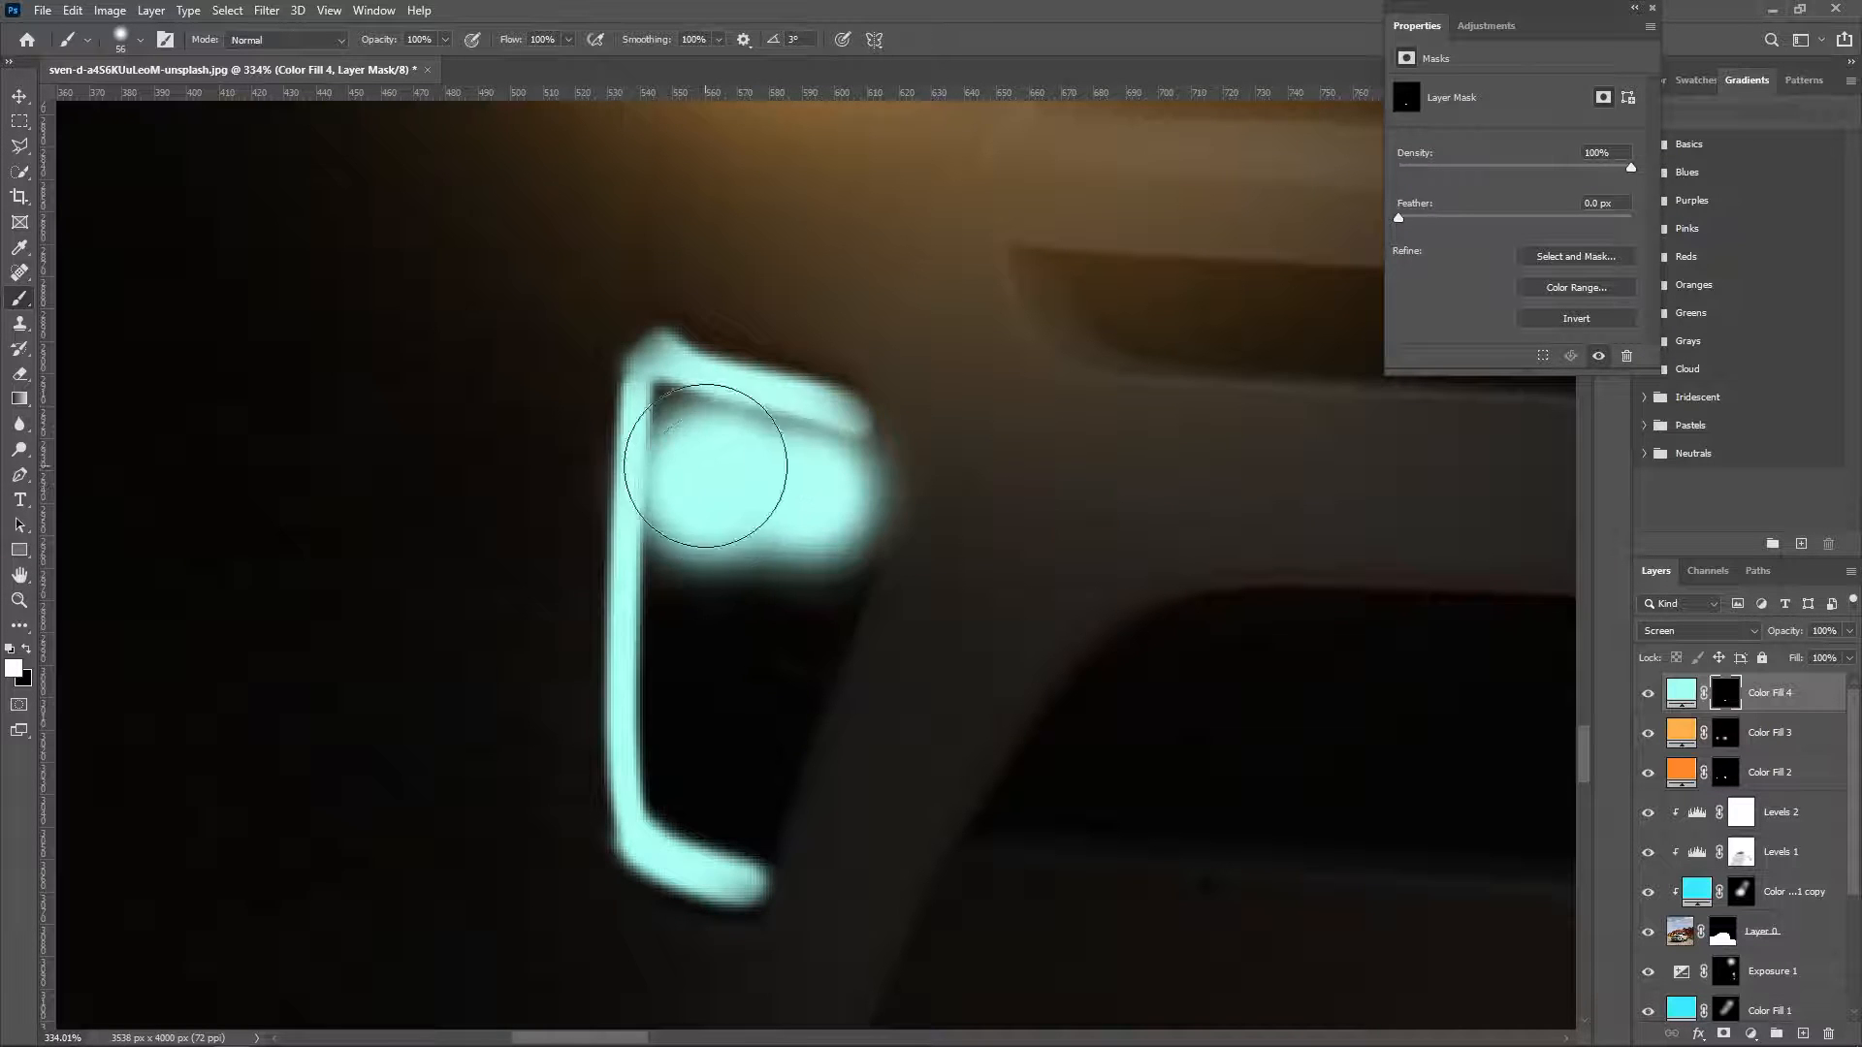
Fit the whole image in view and change the fog light fill to a brighter, more saturated aqua.
key("z")
right_click(349, 593)
left_click(366, 607)
double_click(1674, 694)
left_click(796, 249)
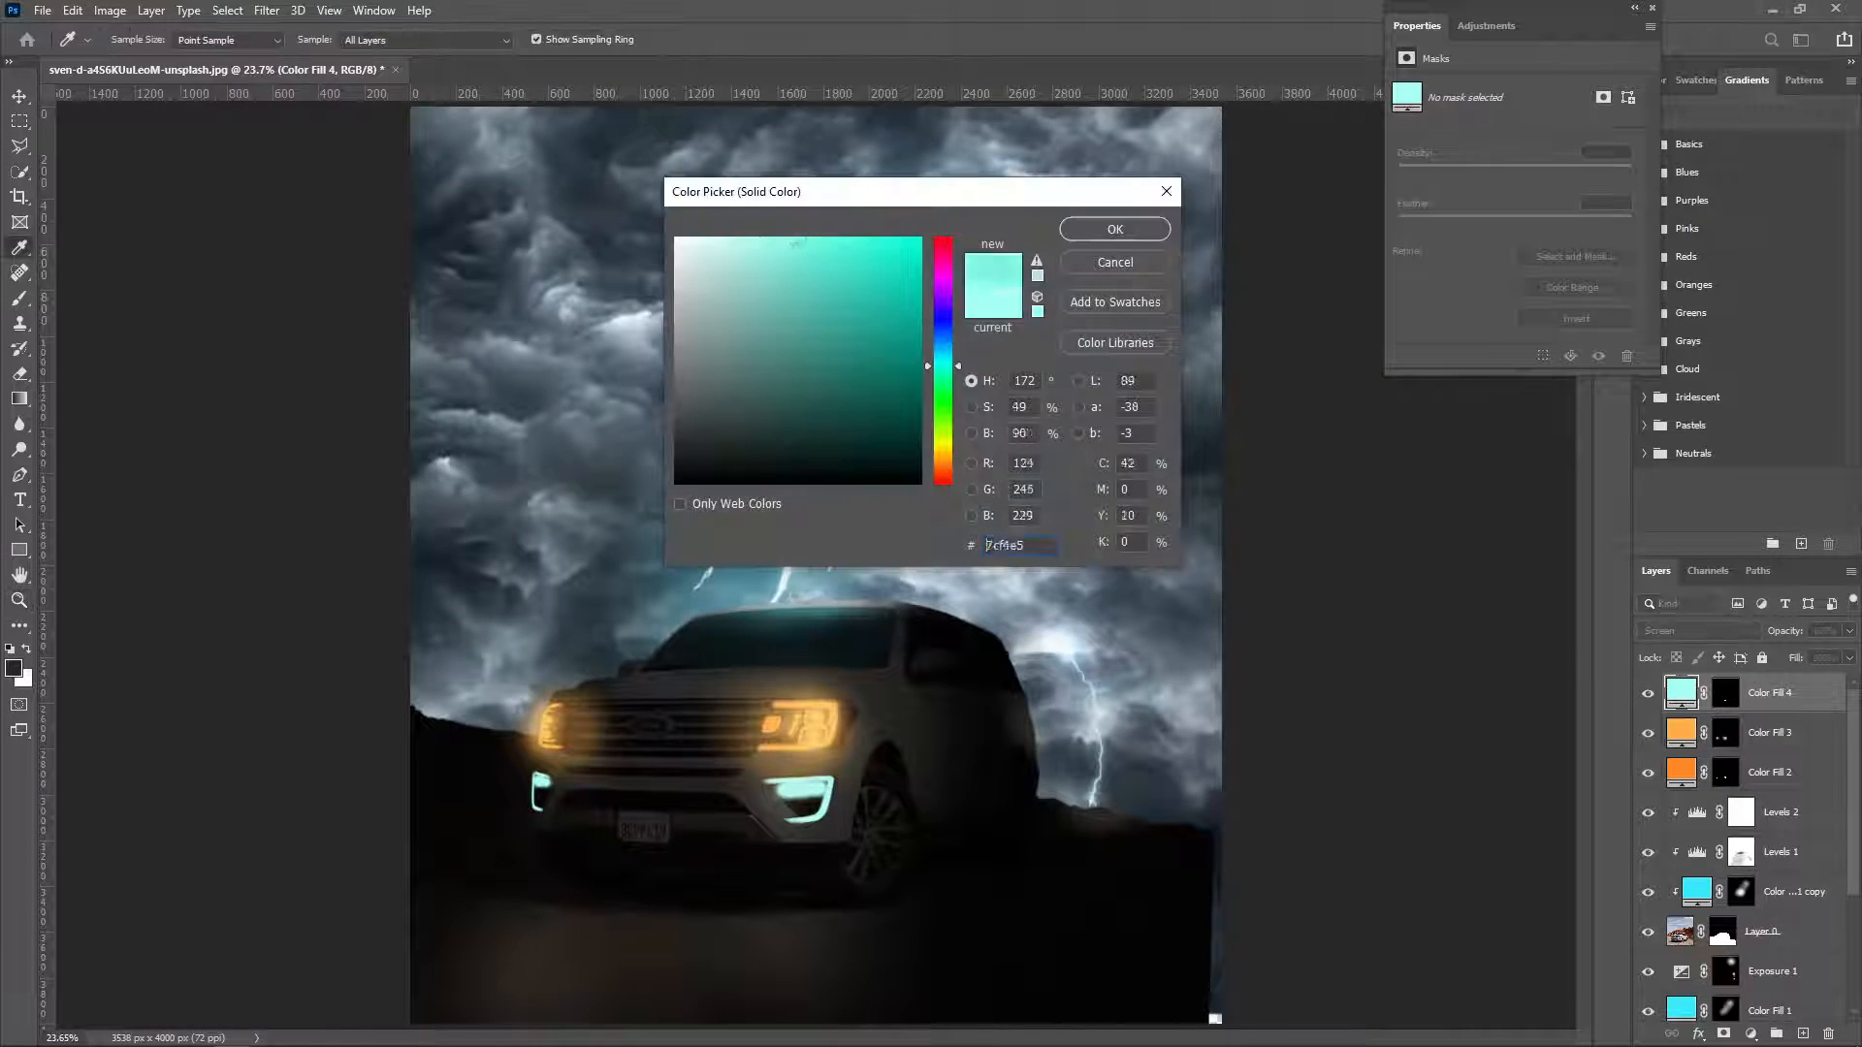
left_click(1102, 234)
Try other blend modes such as Color Dodge and Hard Mix on the fog light fill, then return to Screen.
left_click(1695, 631)
left_click(1695, 631)
scroll(1696, 631, "down", 2)
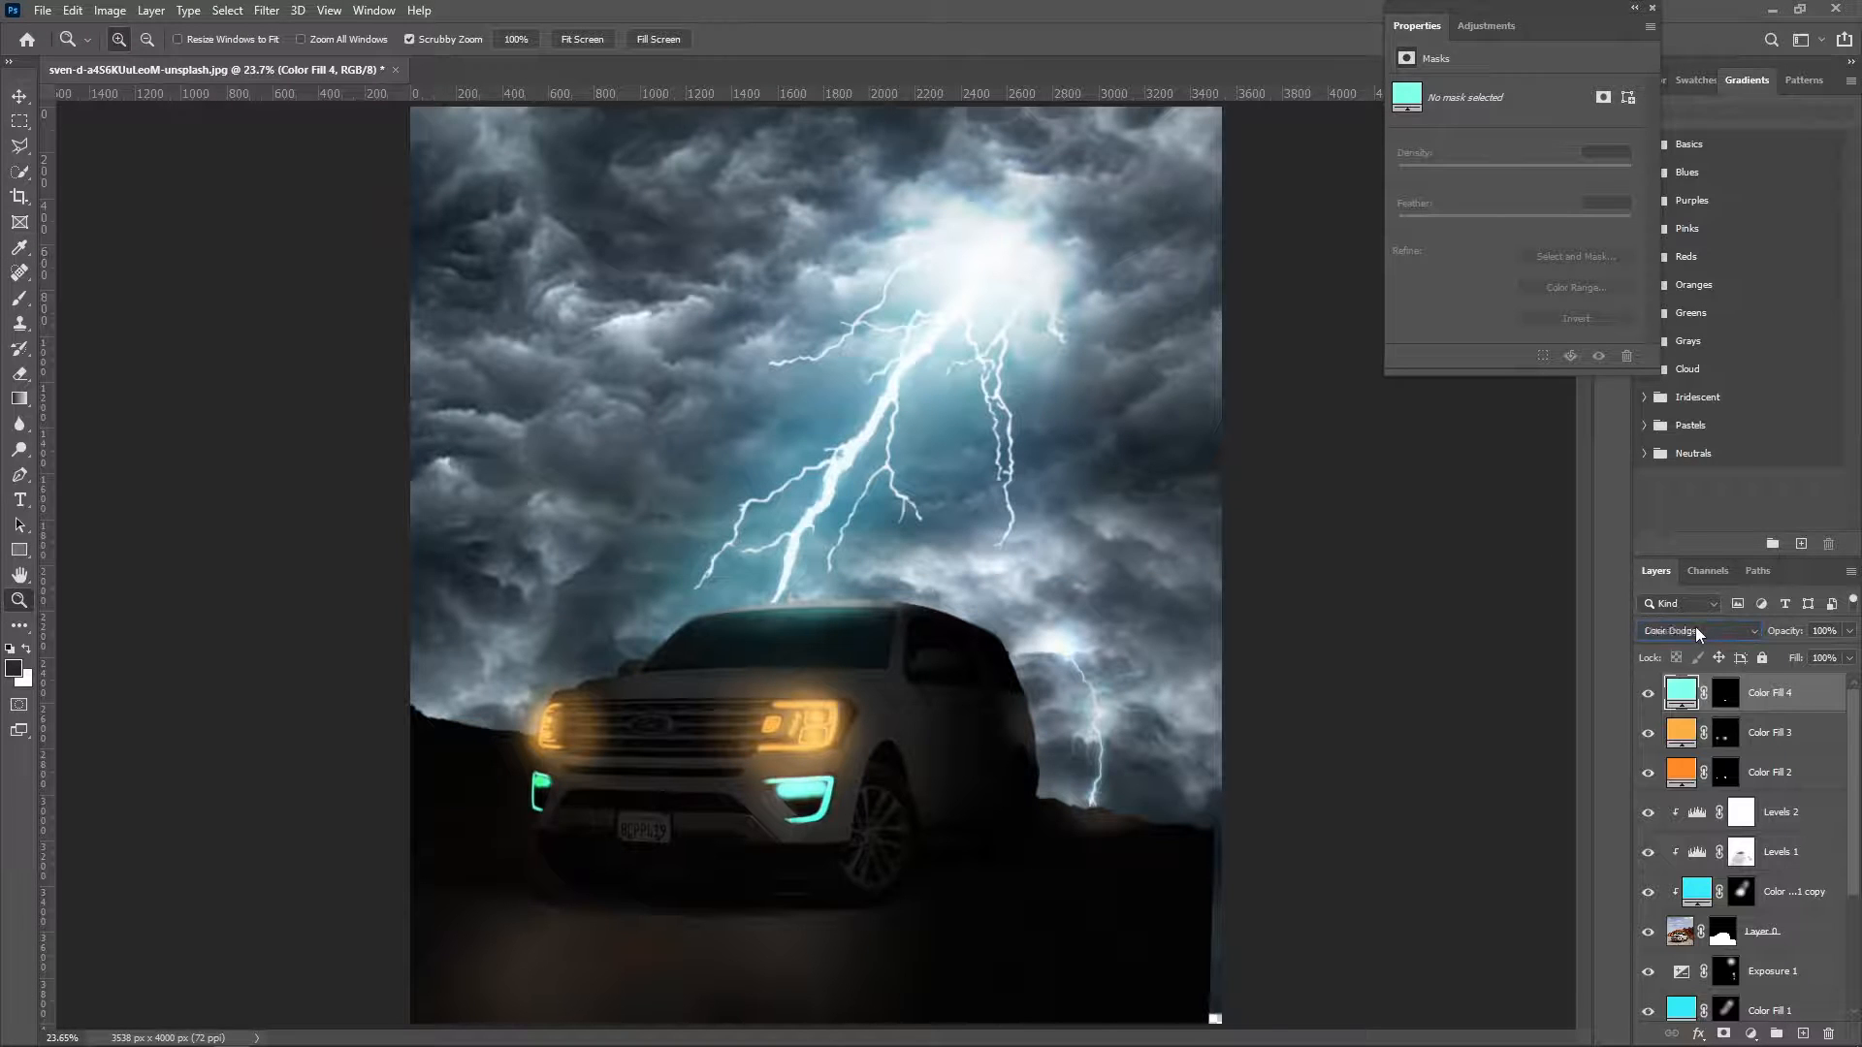
scroll(1695, 630, "down", 4)
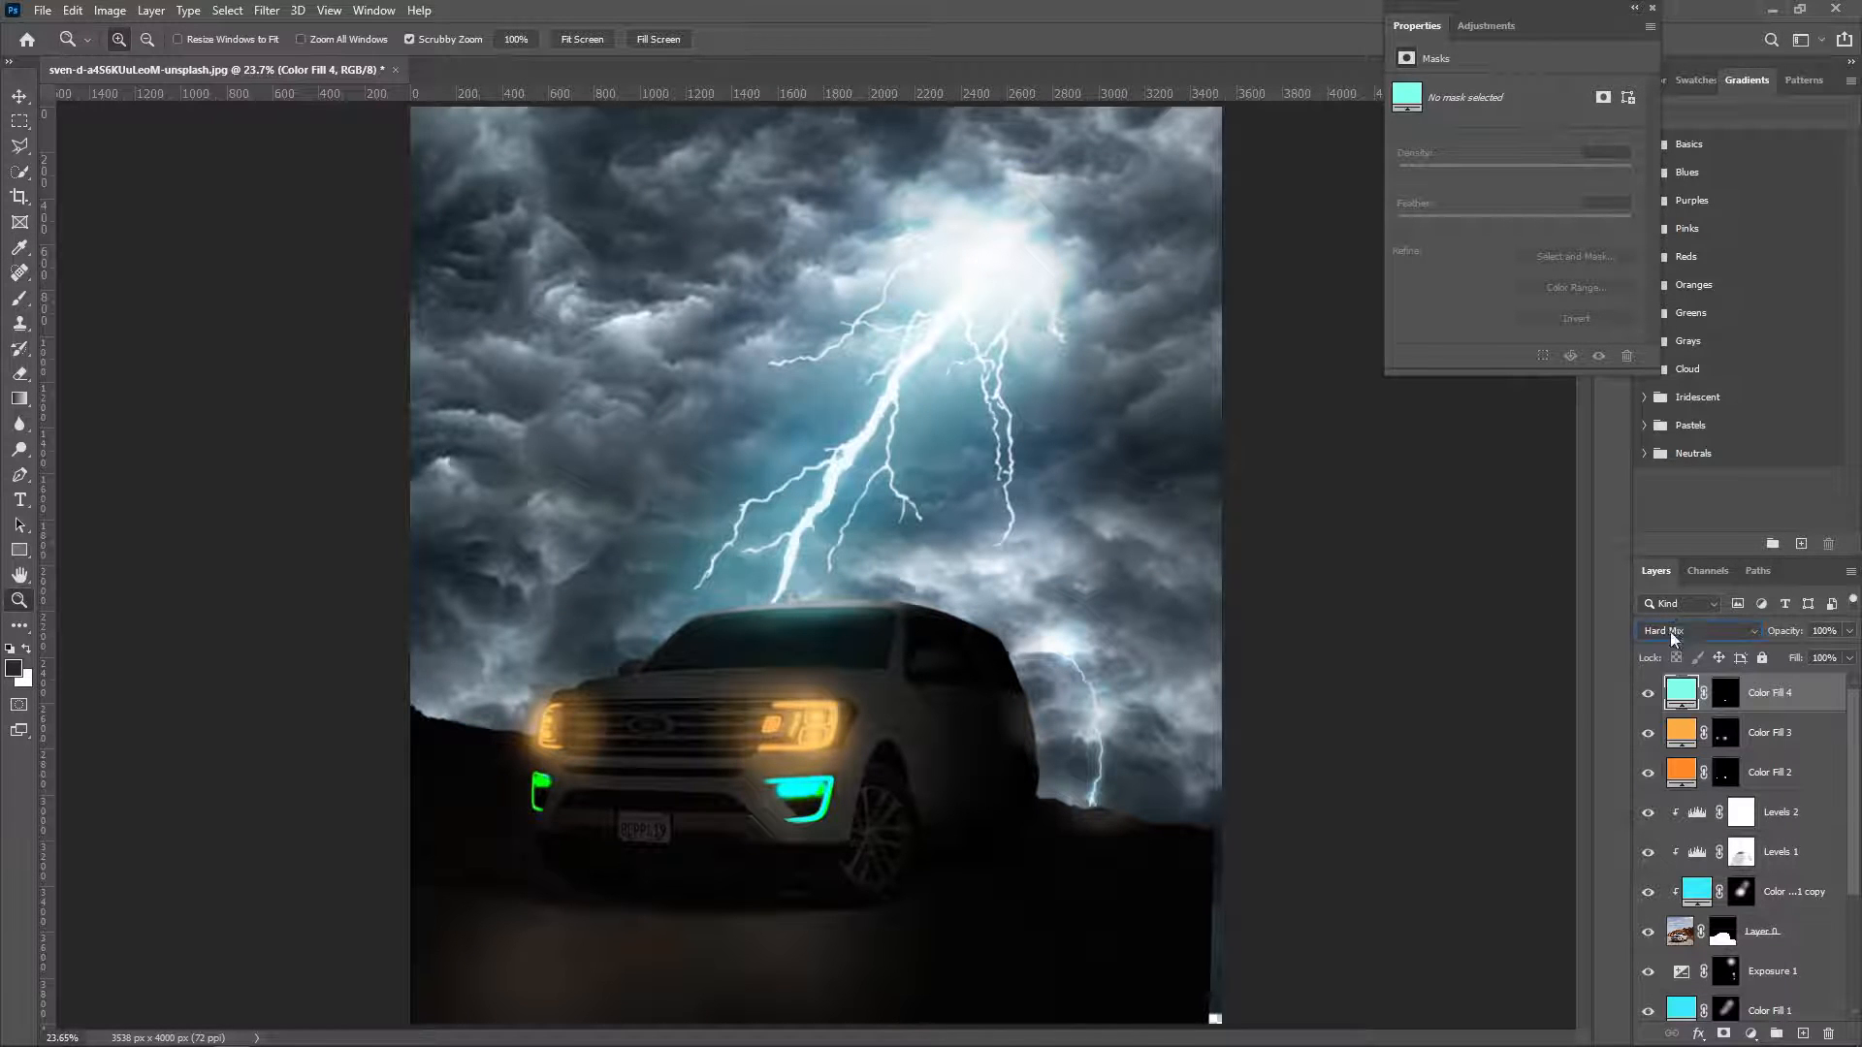
left_click(1675, 629)
left_click(1662, 724)
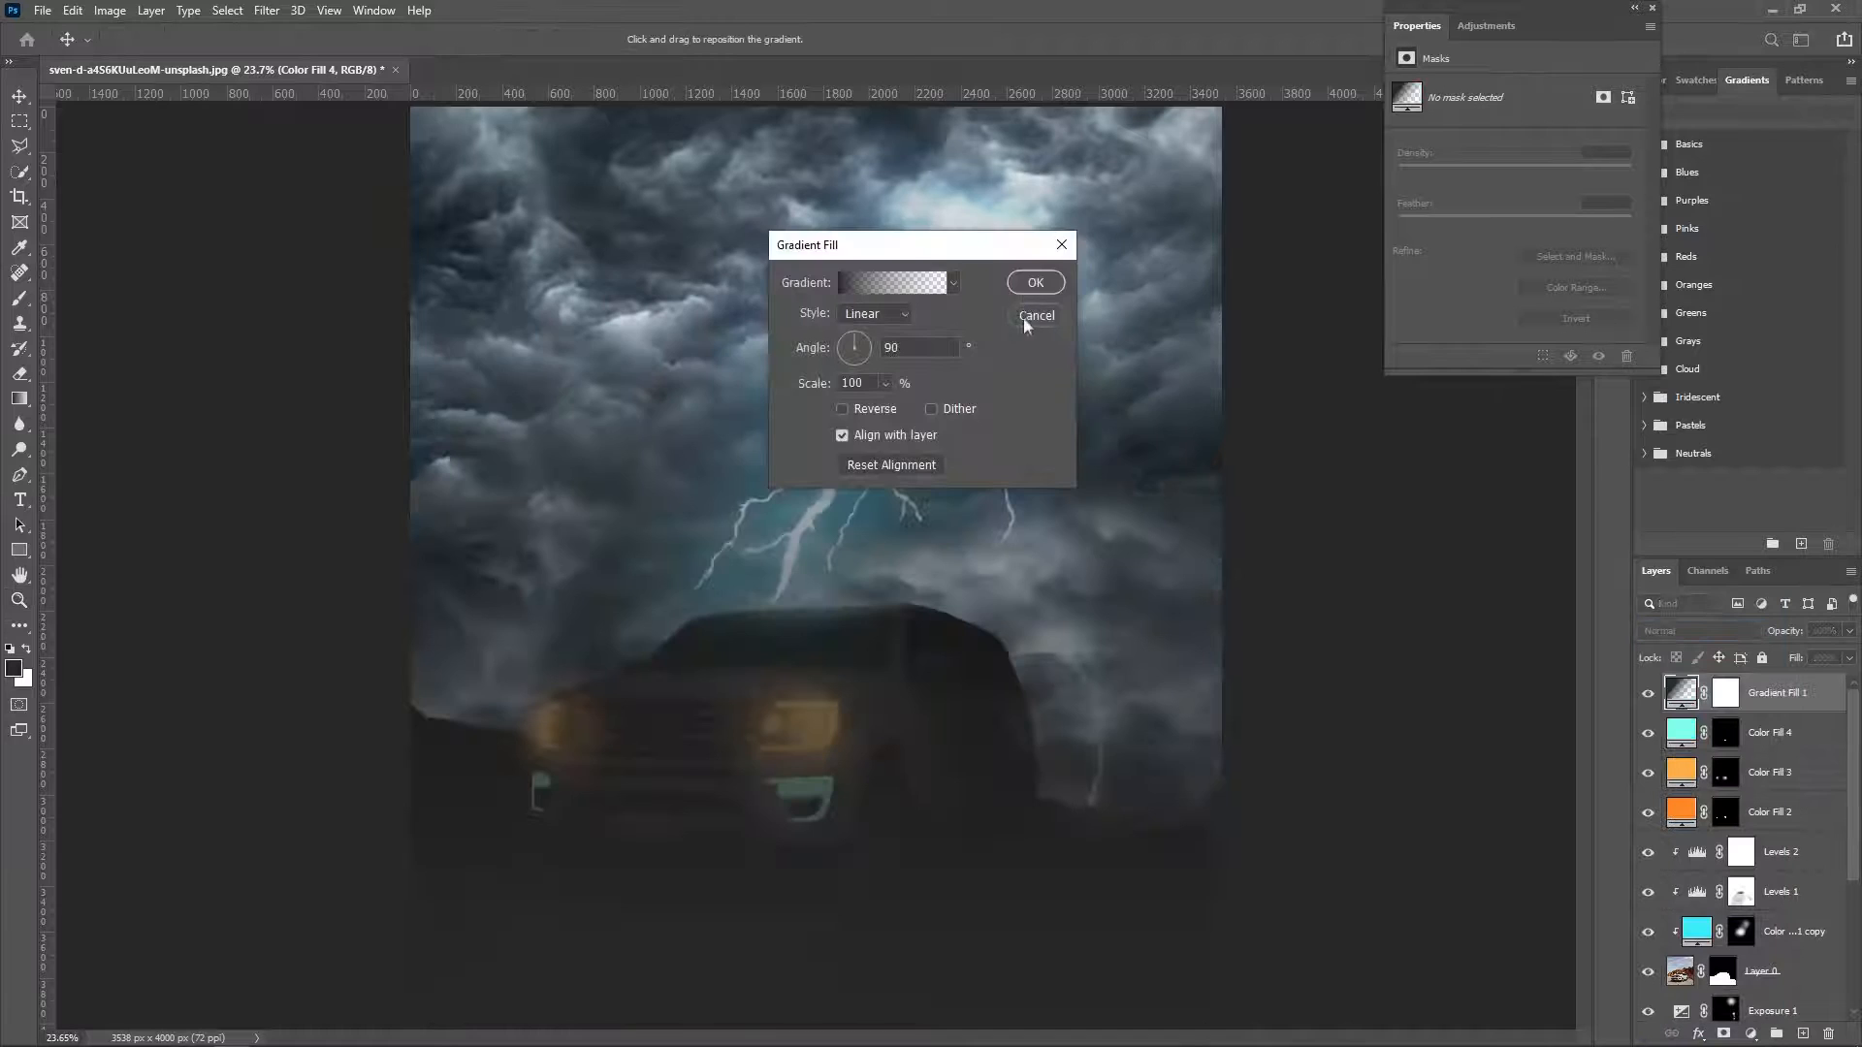
Add a bright cyan solid color fill for the fog light glow, set it to Screen blending and invert its mask.
left_click(1751, 1034)
left_click(1746, 693)
left_click(942, 365)
left_click(863, 238)
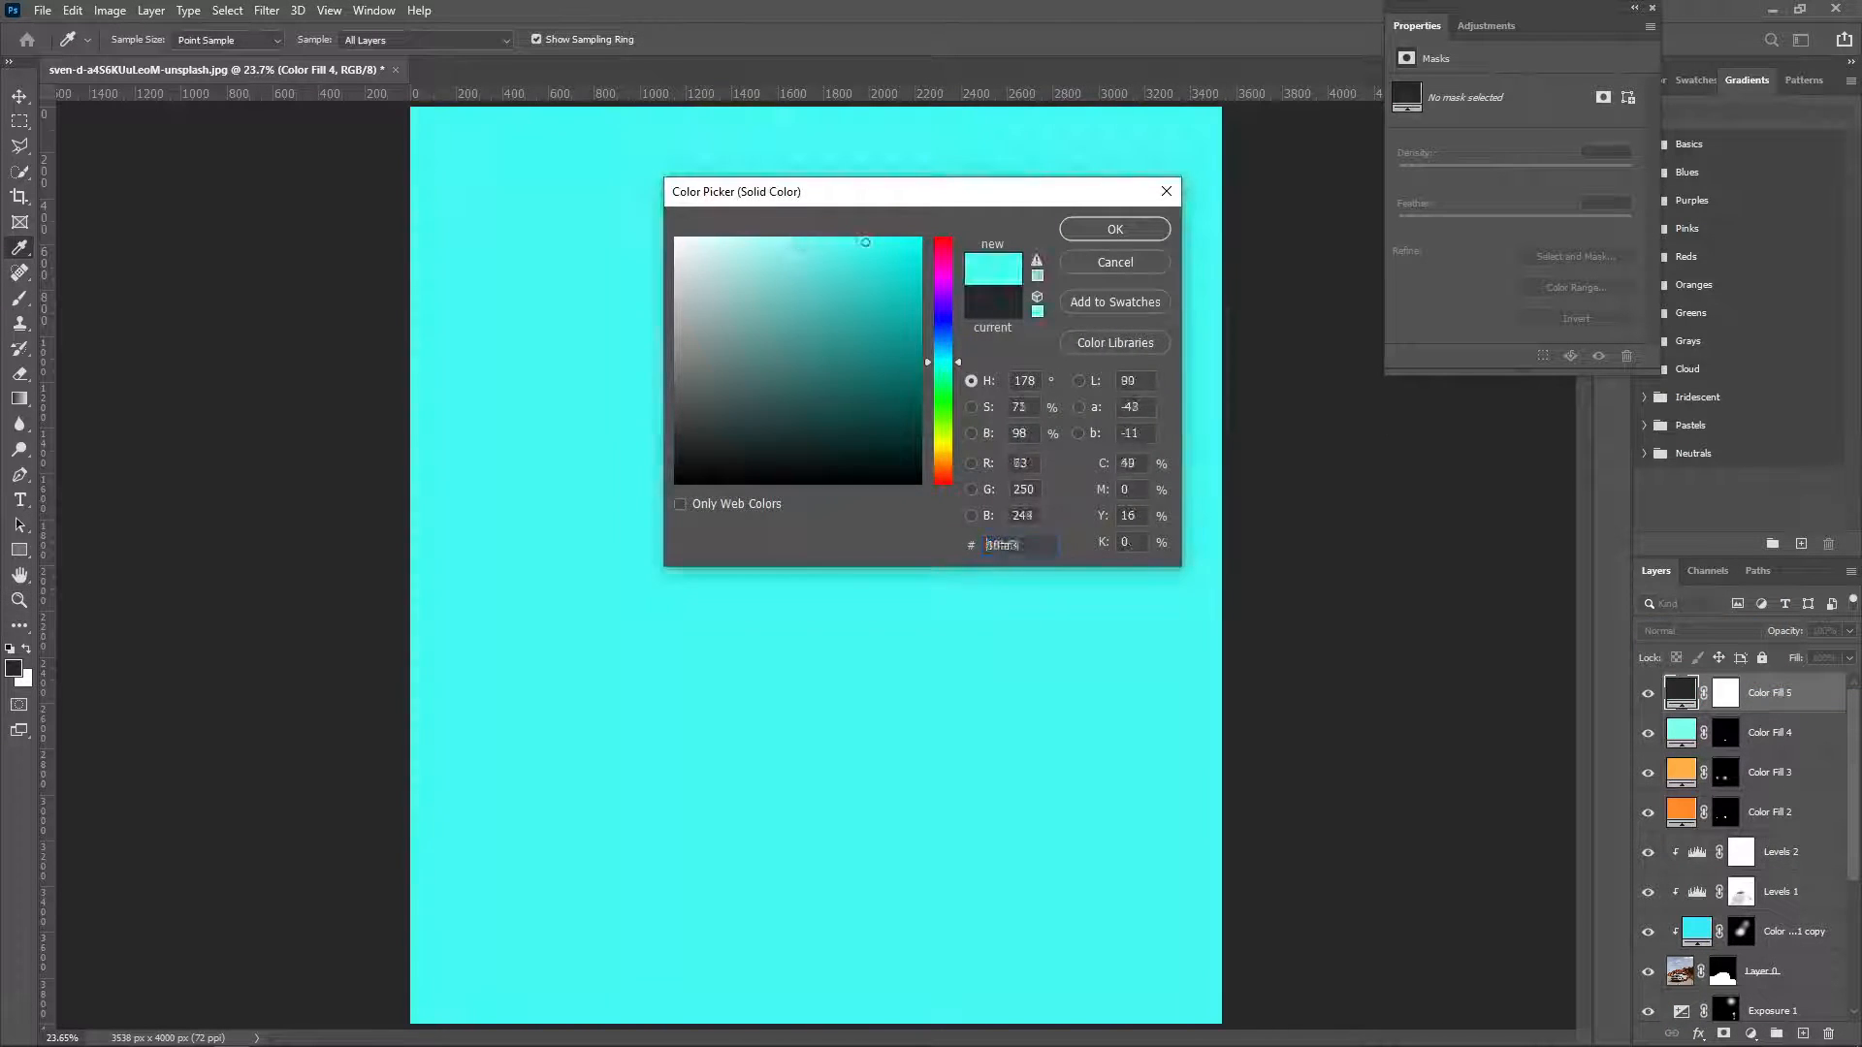
left_click(1111, 231)
left_click(1718, 633)
left_click(1668, 724)
left_click(1725, 694)
key("ctrl+i")
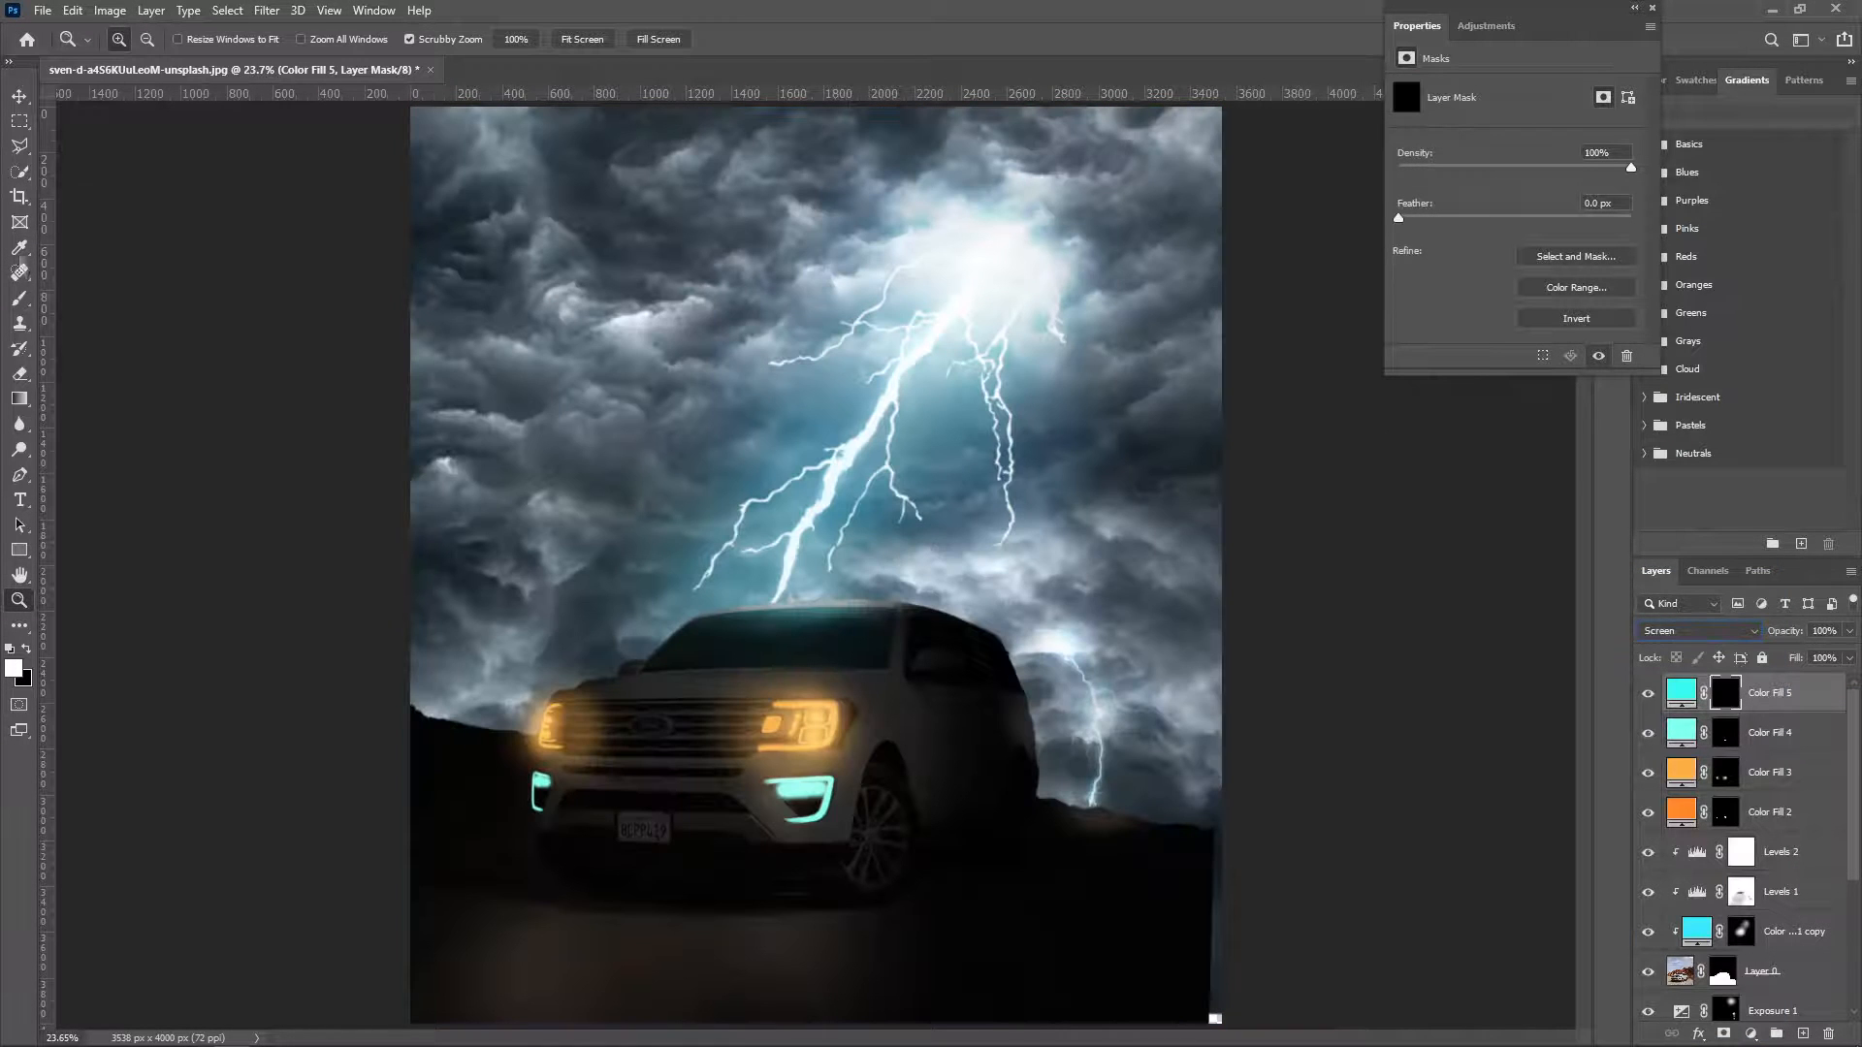
Paint a soft cyan glow around both fog lights with a 699 px brush at 20% opacity.
left_click(20, 299)
right_click(793, 839)
mouse_move(679, 805)
left_mouse_down()
mouse_move(793, 840)
mouse_move(663, 819)
left_mouse_up()
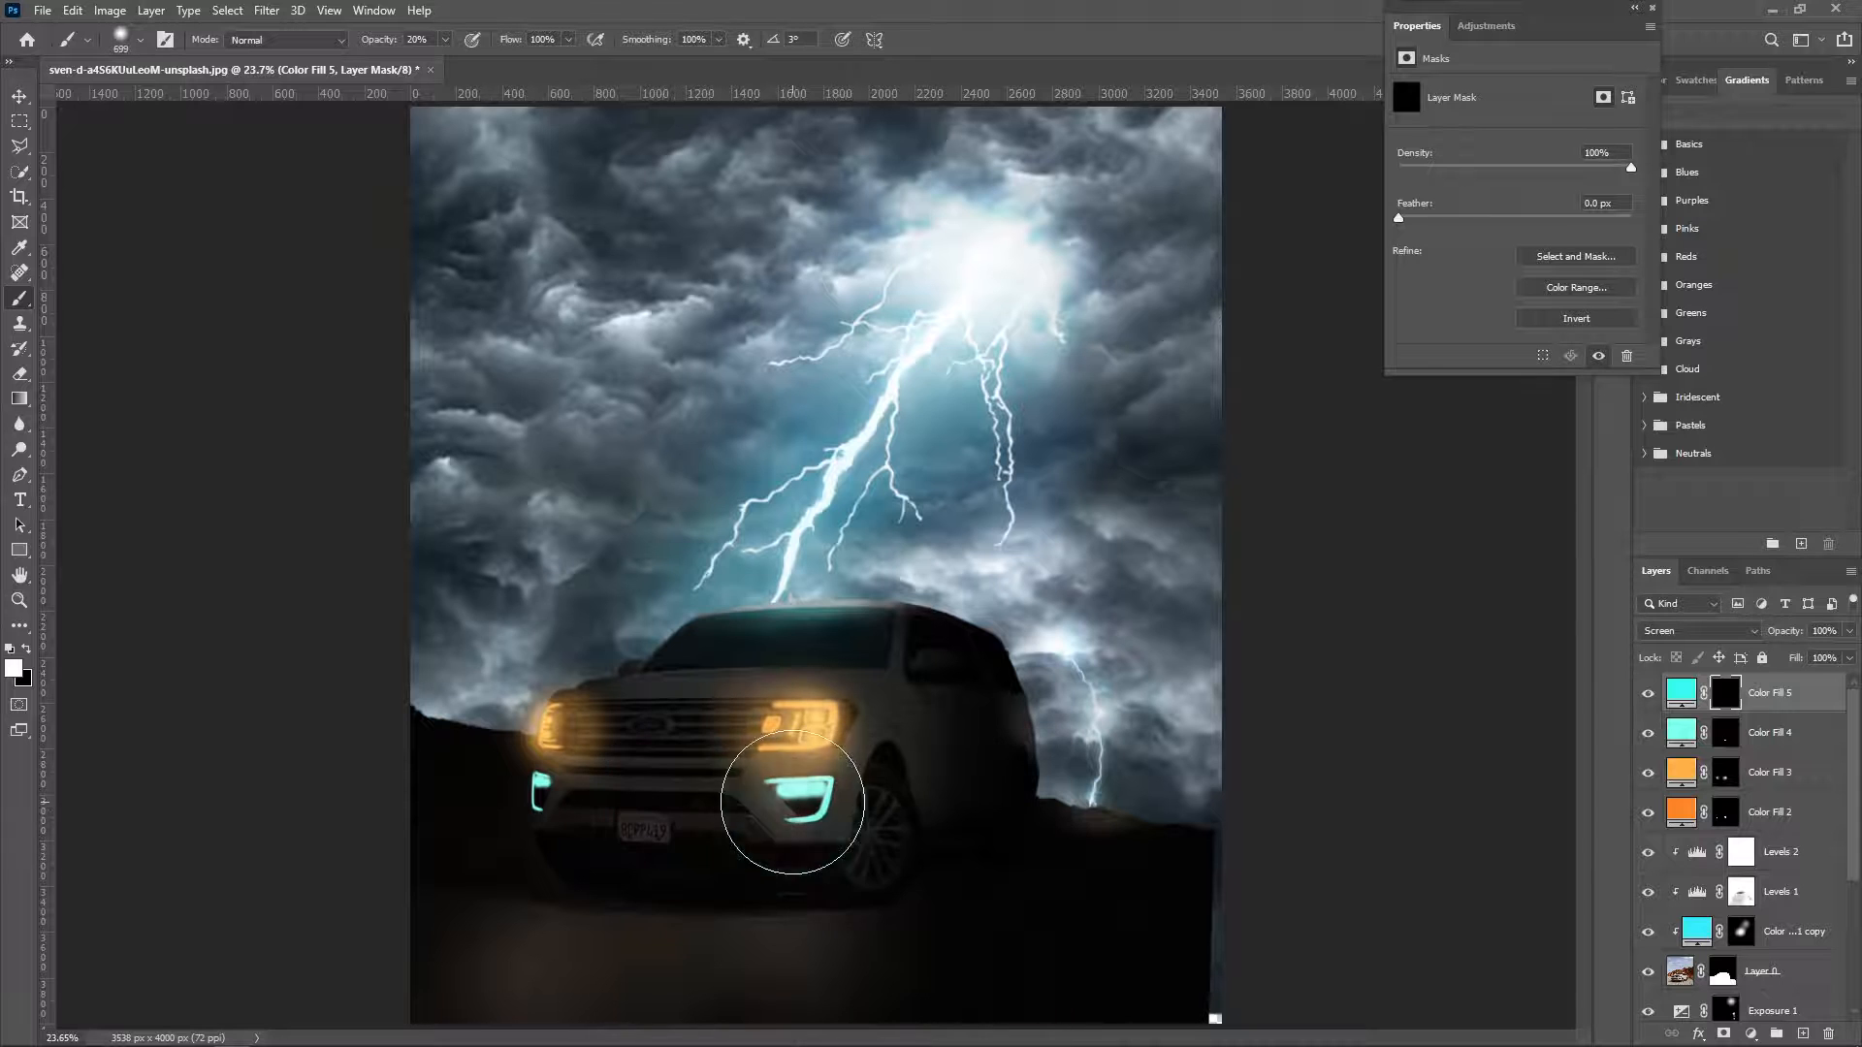
left_click(797, 807)
left_click_drag(553, 799, 528, 803)
Widen the cyan glow around both fog lights with a 927 px brush.
right_click(647, 850)
mouse_move(654, 820)
left_mouse_down()
mouse_move(543, 791)
mouse_move(619, 816)
left_mouse_up()
left_click(849, 811)
left_click(540, 805)
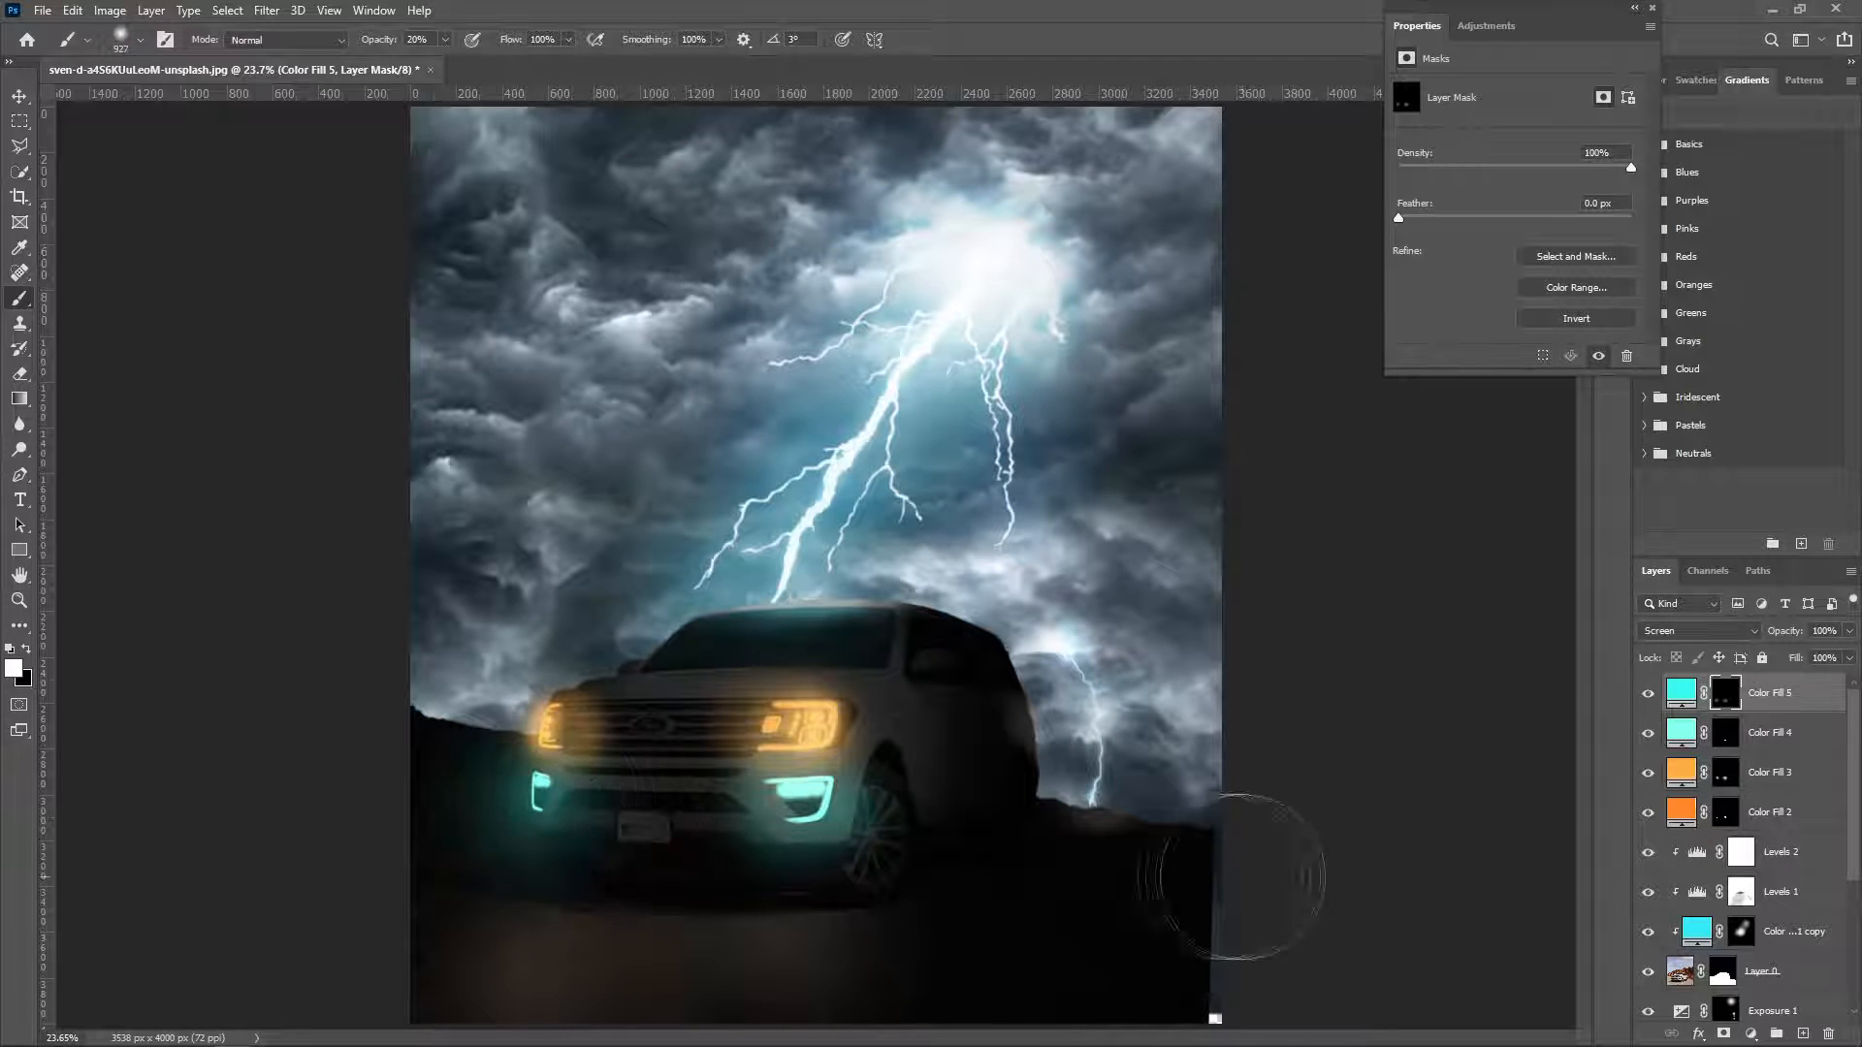
Paint a faint cyan reflection on the ground before the SUV with a 1451 px brush at 6% opacity.
left_click_drag(894, 900, 938, 895)
right_click(938, 895)
left_click_drag(385, 49, 371, 48)
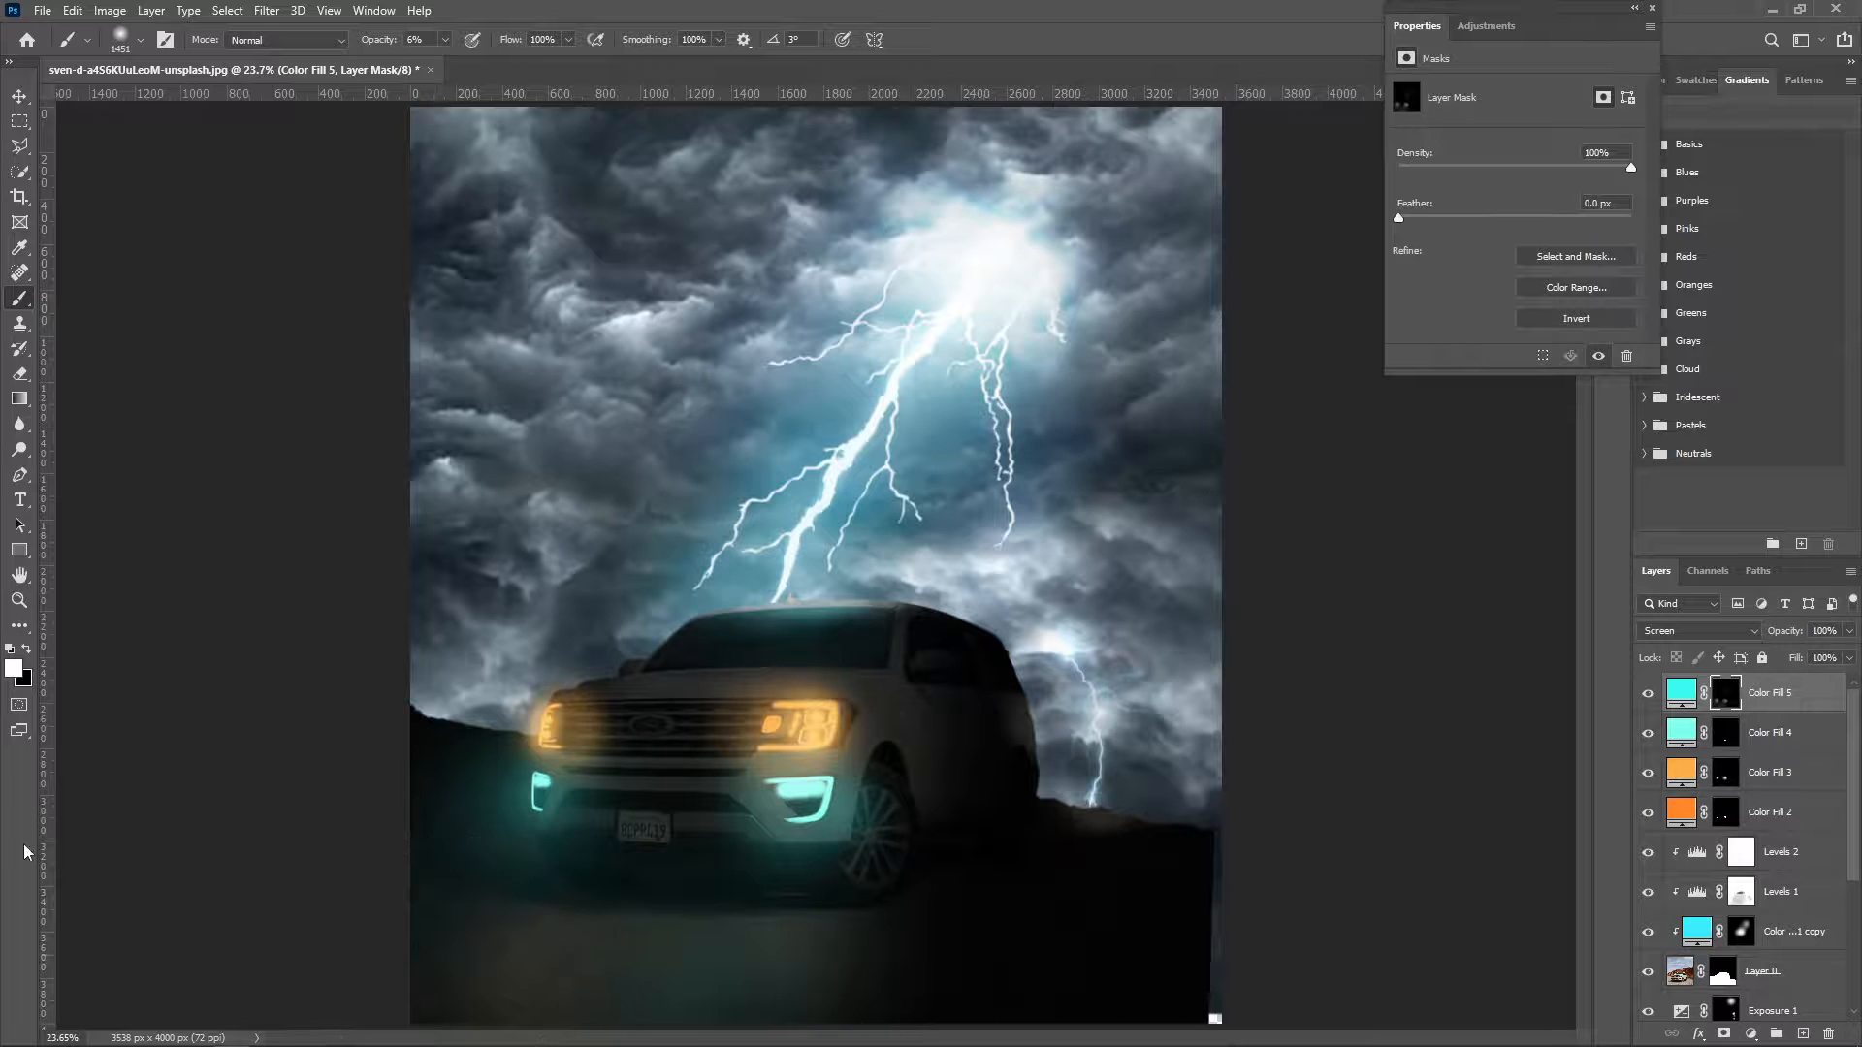
Set the fog light fill to Screen blending and its color to aqua #7affee.
left_click(1775, 732)
left_click(1697, 631)
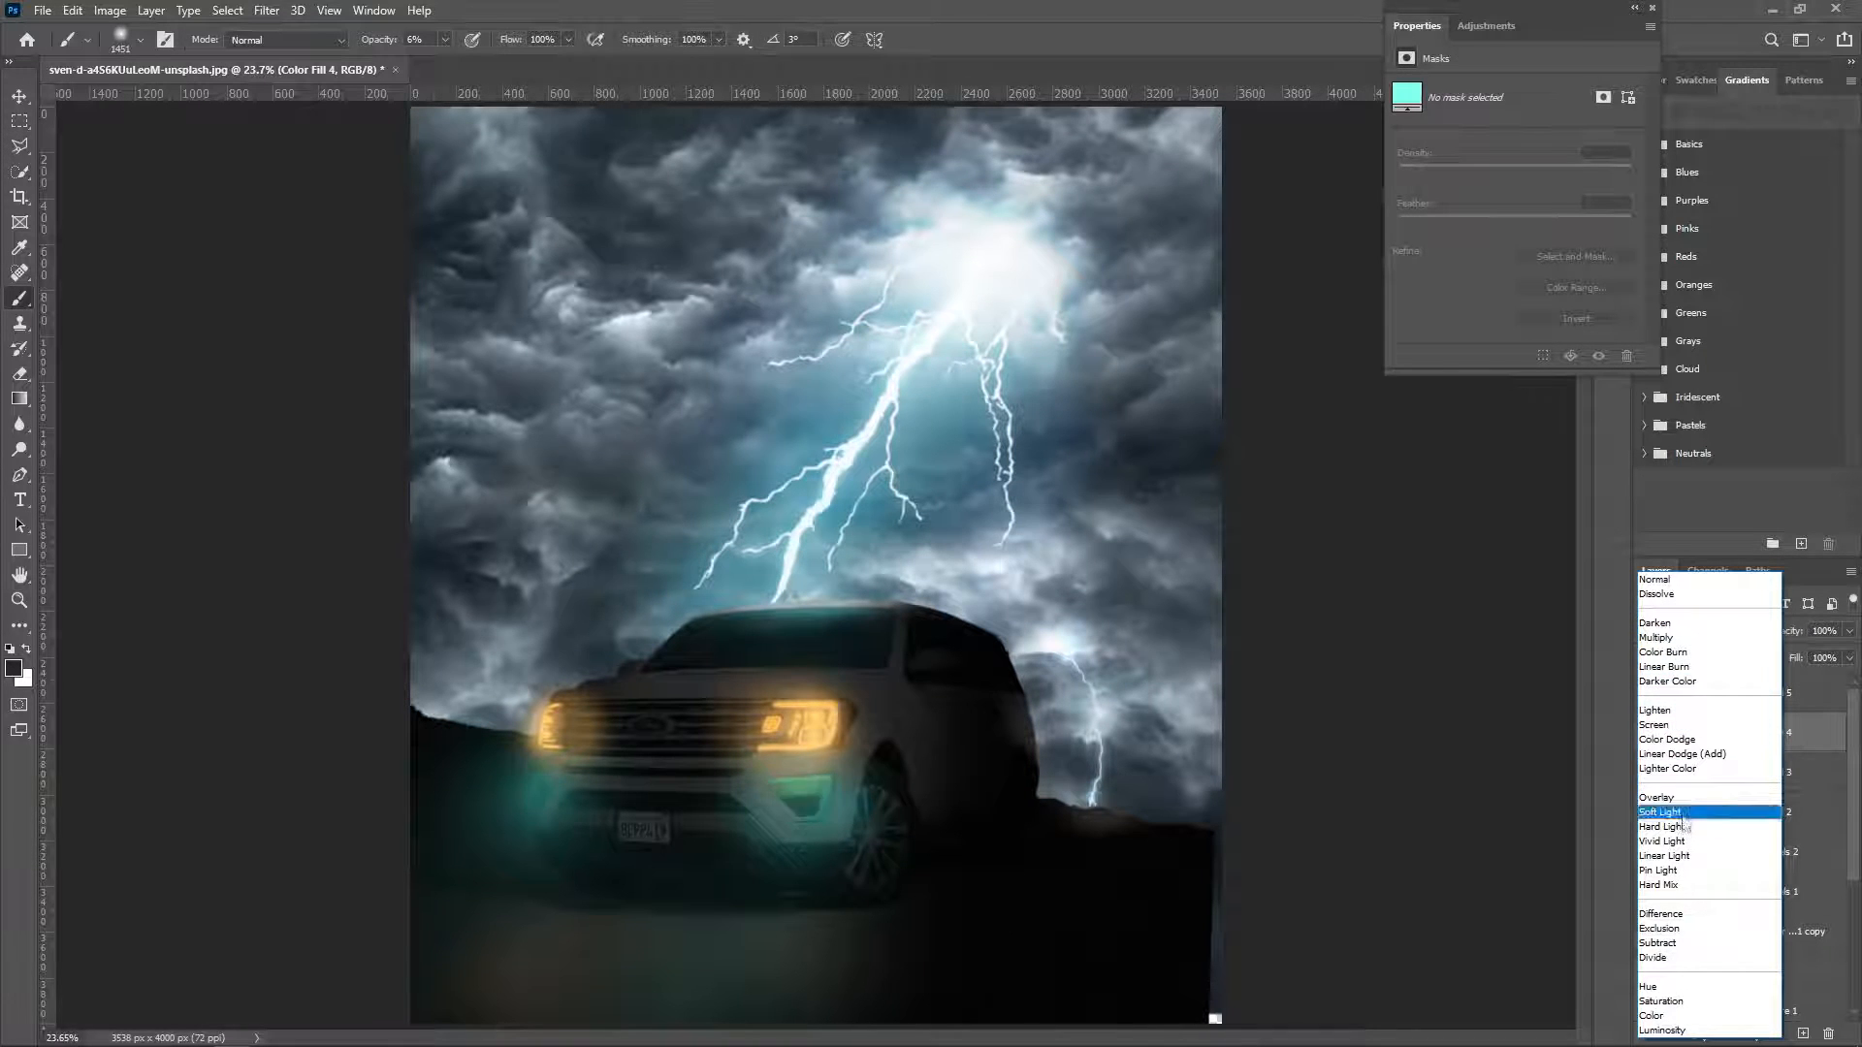
left_click(1653, 725)
double_click(1680, 733)
left_click(707, 236)
left_click_drag(759, 240, 801, 237)
left_click(1113, 229)
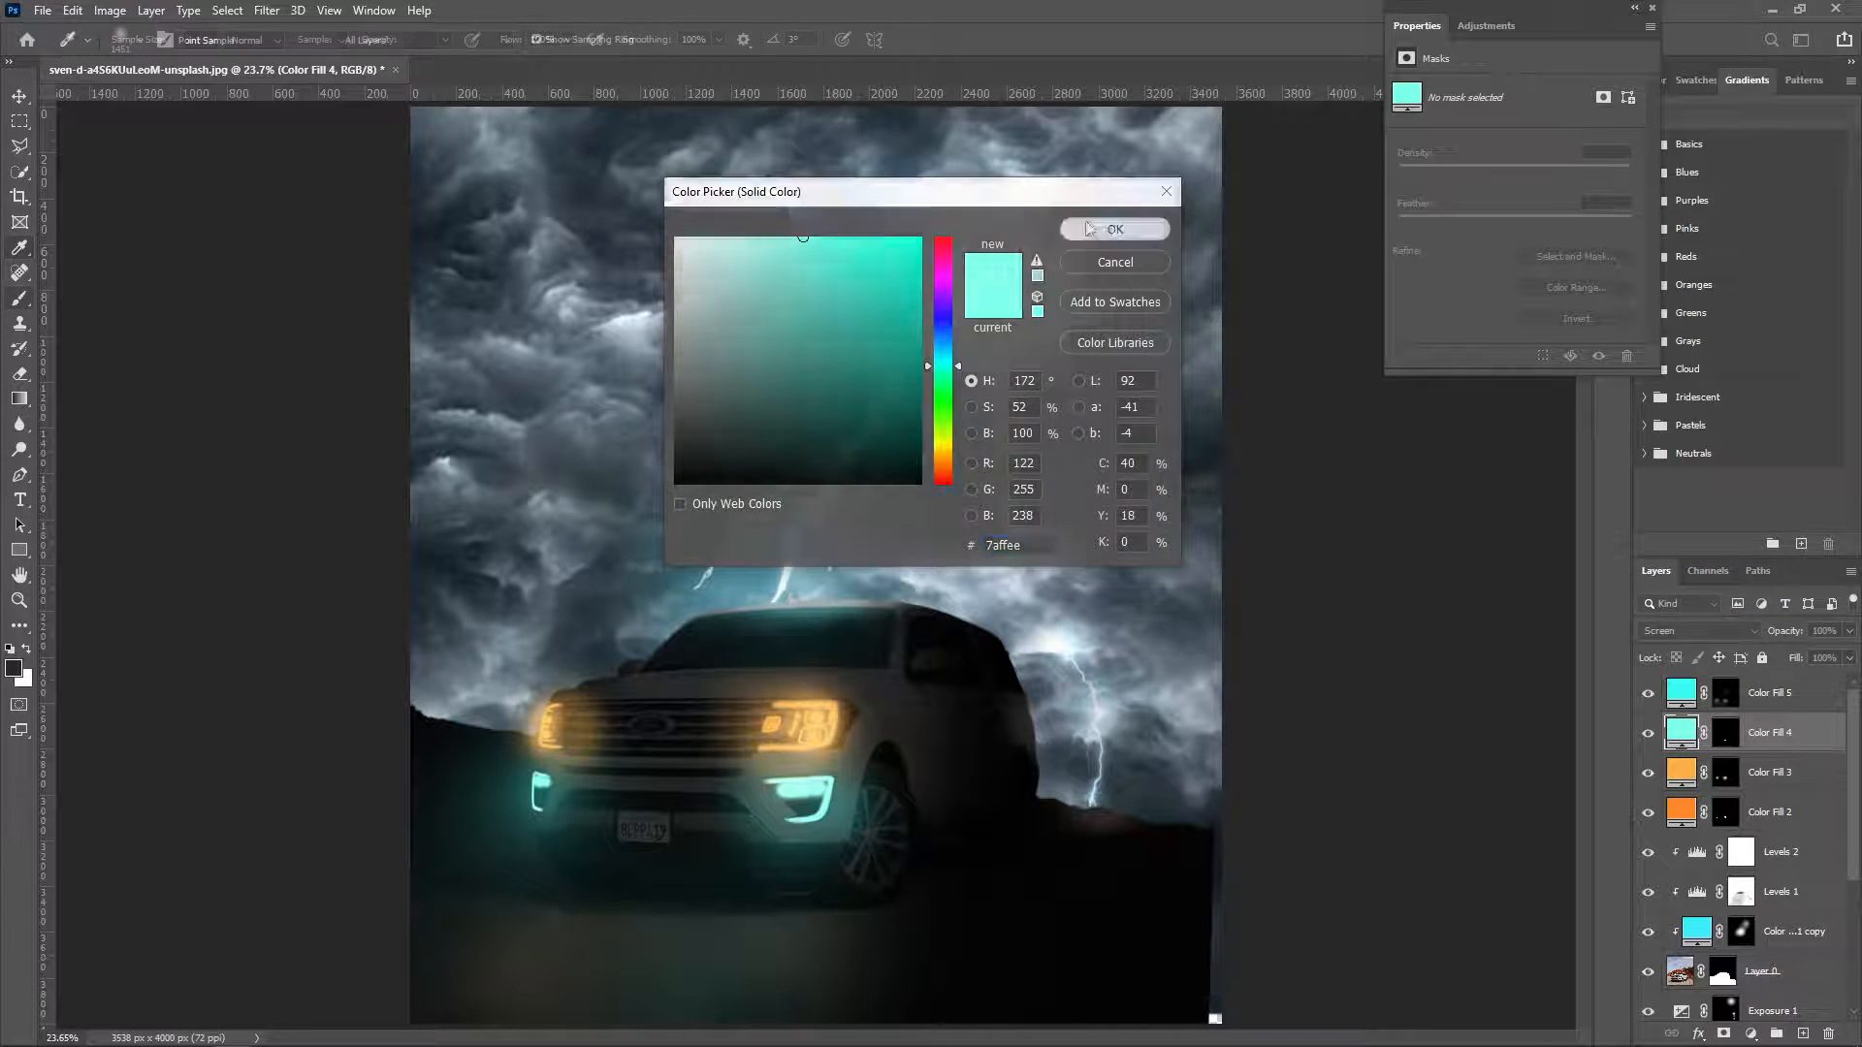
Change the fog light glow fill to a fully saturated, full-brightness cyan.
double_click(1681, 692)
mouse_move(795, 388)
left_mouse_down()
mouse_move(718, 396)
mouse_move(682, 158)
mouse_move(816, 180)
left_mouse_up()
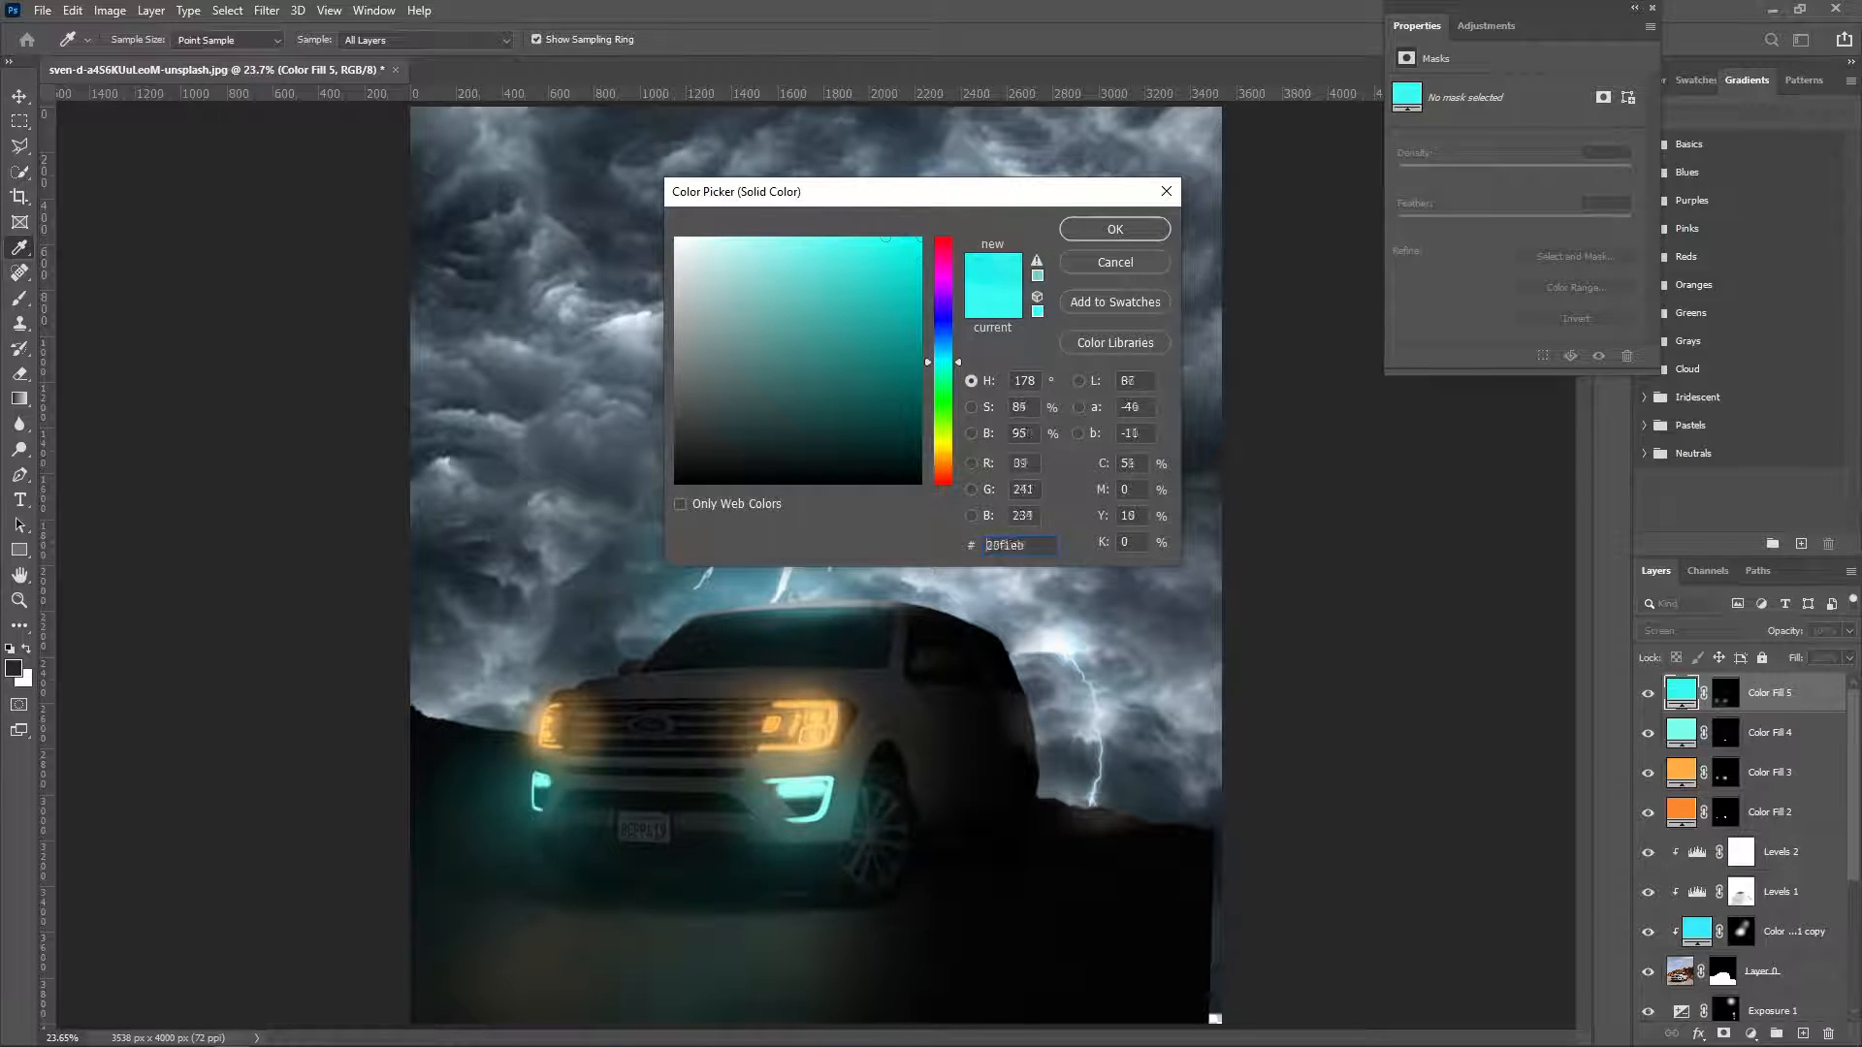
left_click_drag(885, 237, 1080, 21)
left_click(1115, 229)
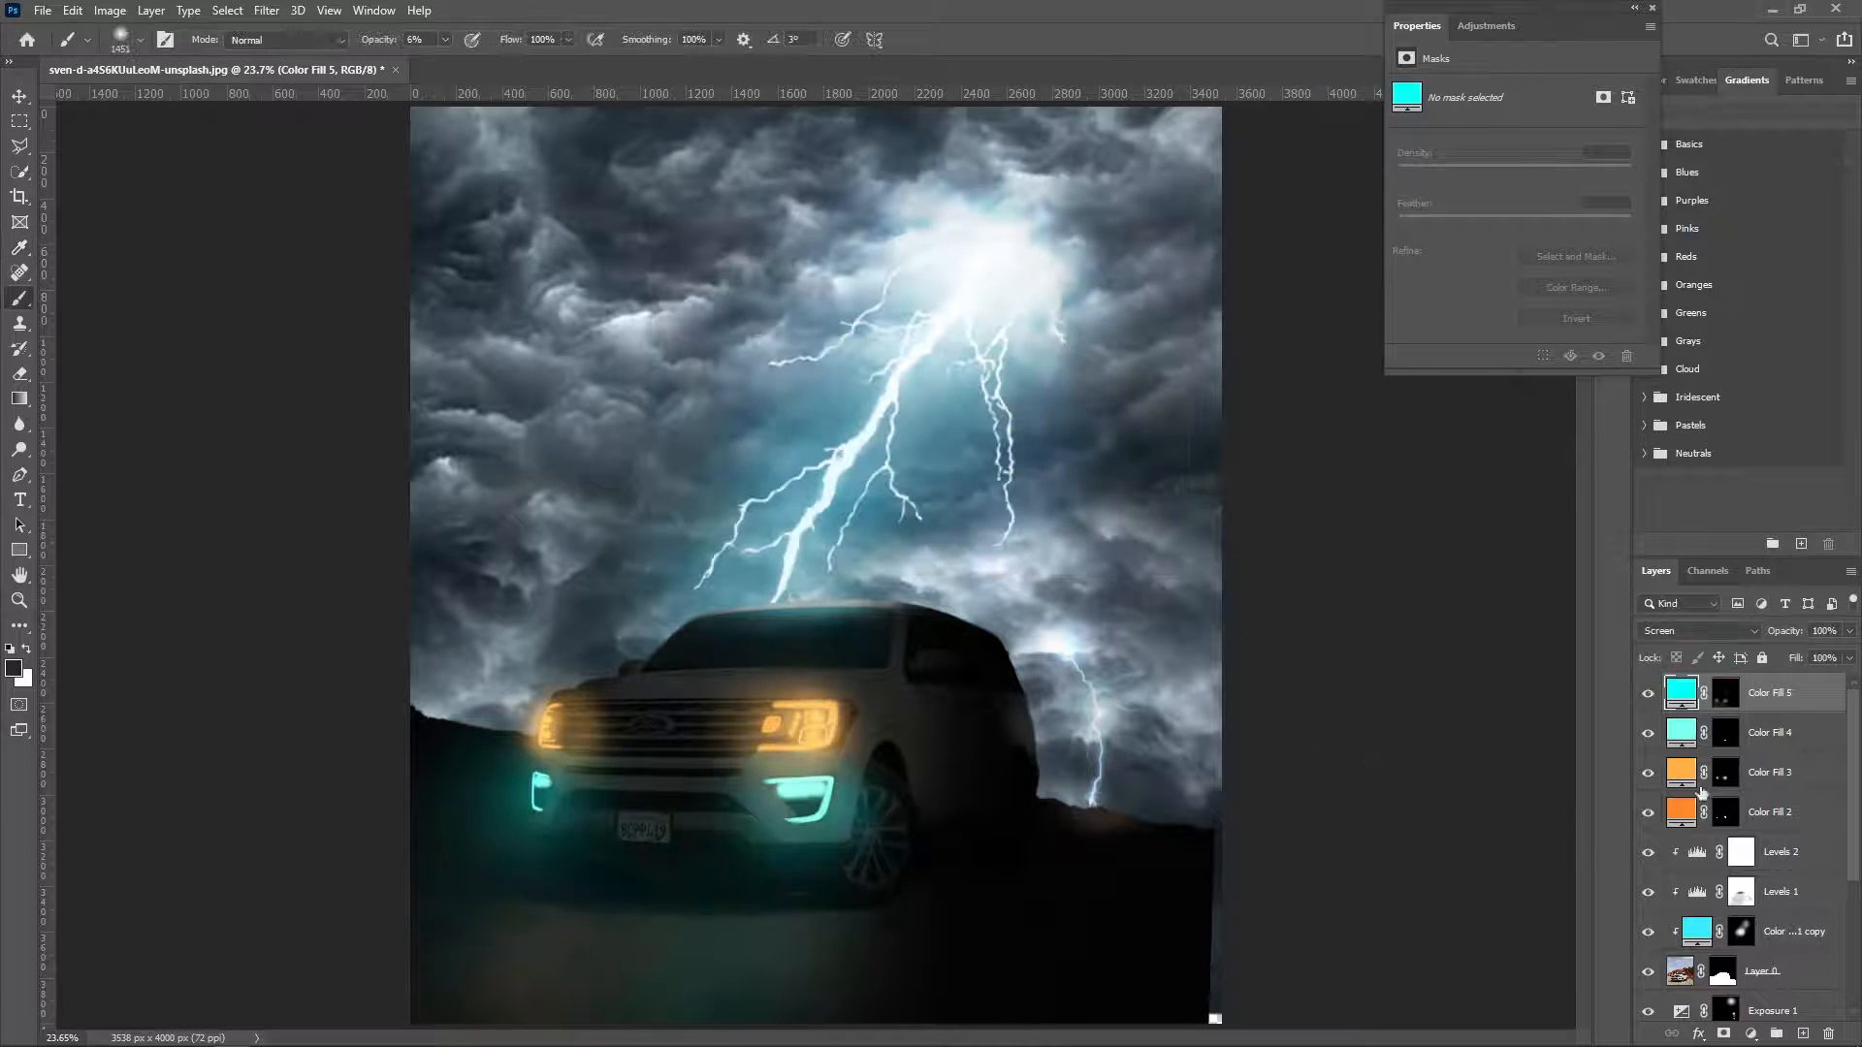
Change the headlight glow fill to a more saturated orange.
double_click(1682, 787)
left_click(1454, 421)
double_click(1680, 772)
left_click_drag(852, 237, 946, 206)
left_click(1115, 229)
Change the headlight light-strip fill to pale peach #ffdfc5.
double_click(1681, 812)
left_click_drag(878, 241, 731, 223)
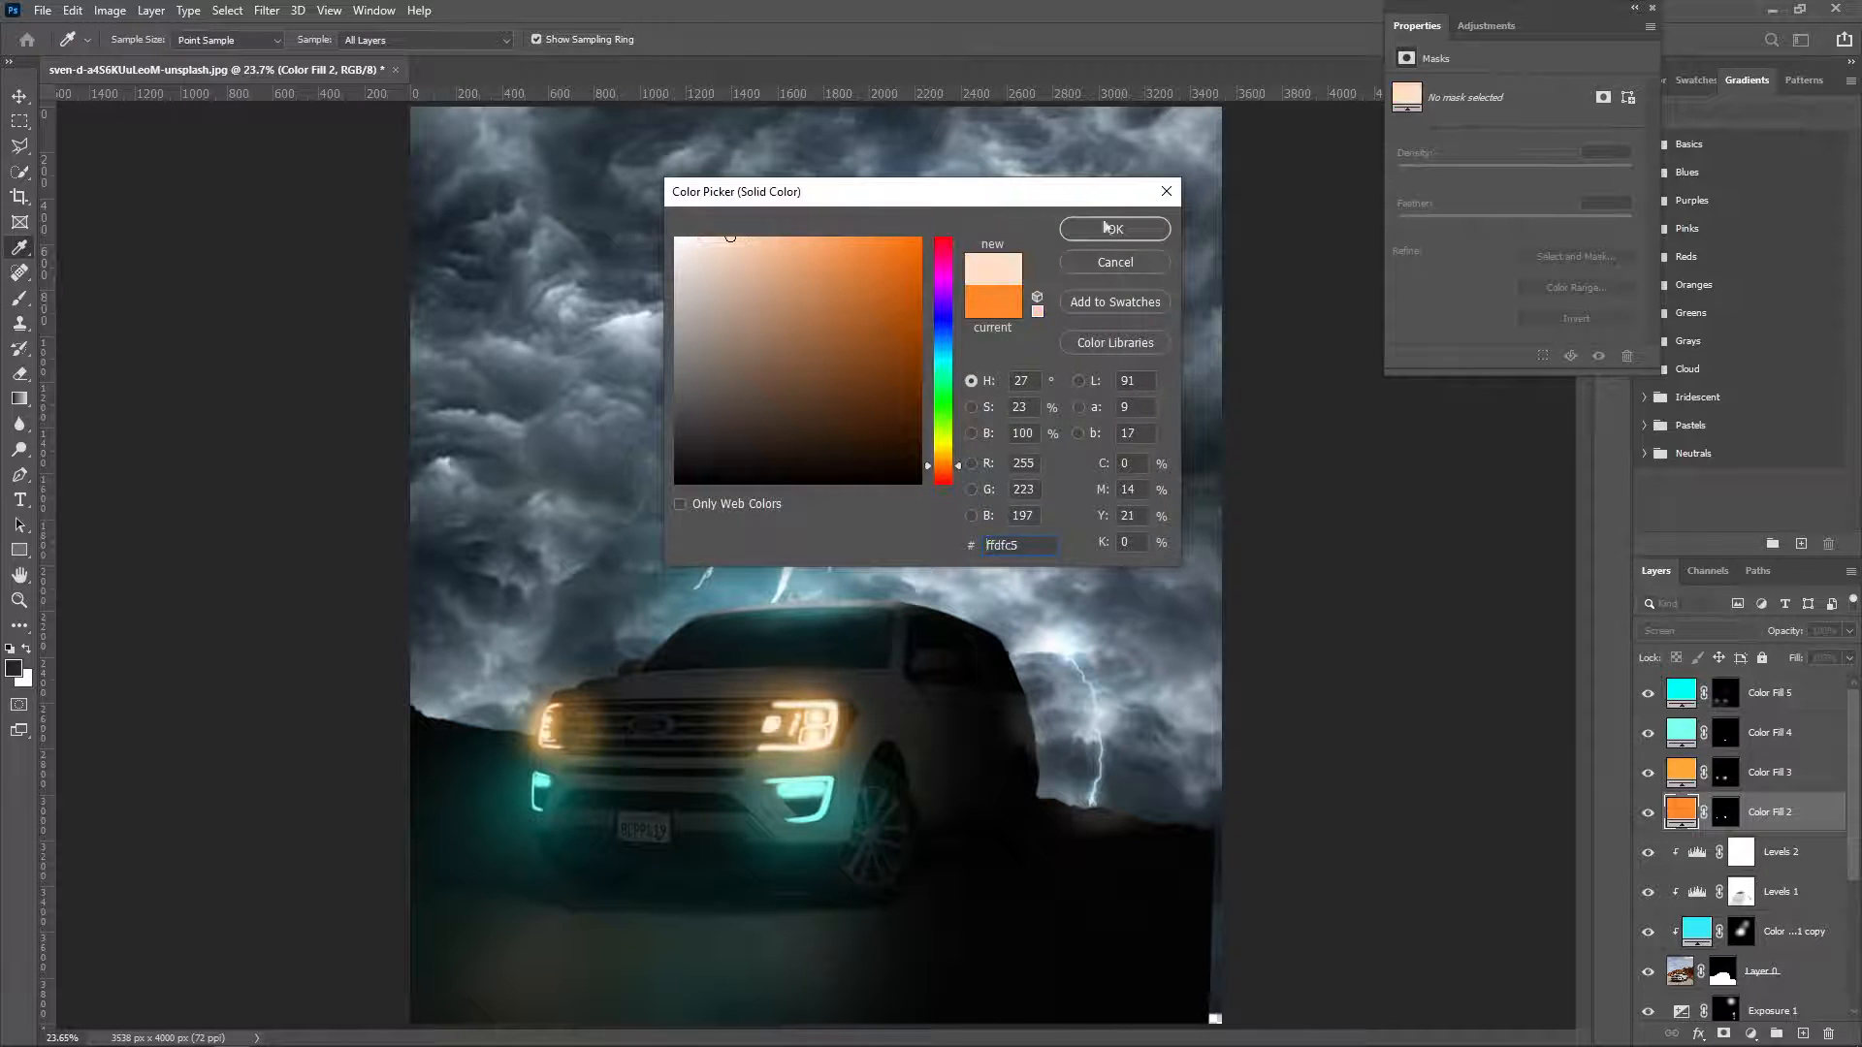
key("Return")
key("b")
scroll(632, 744, "up", 4)
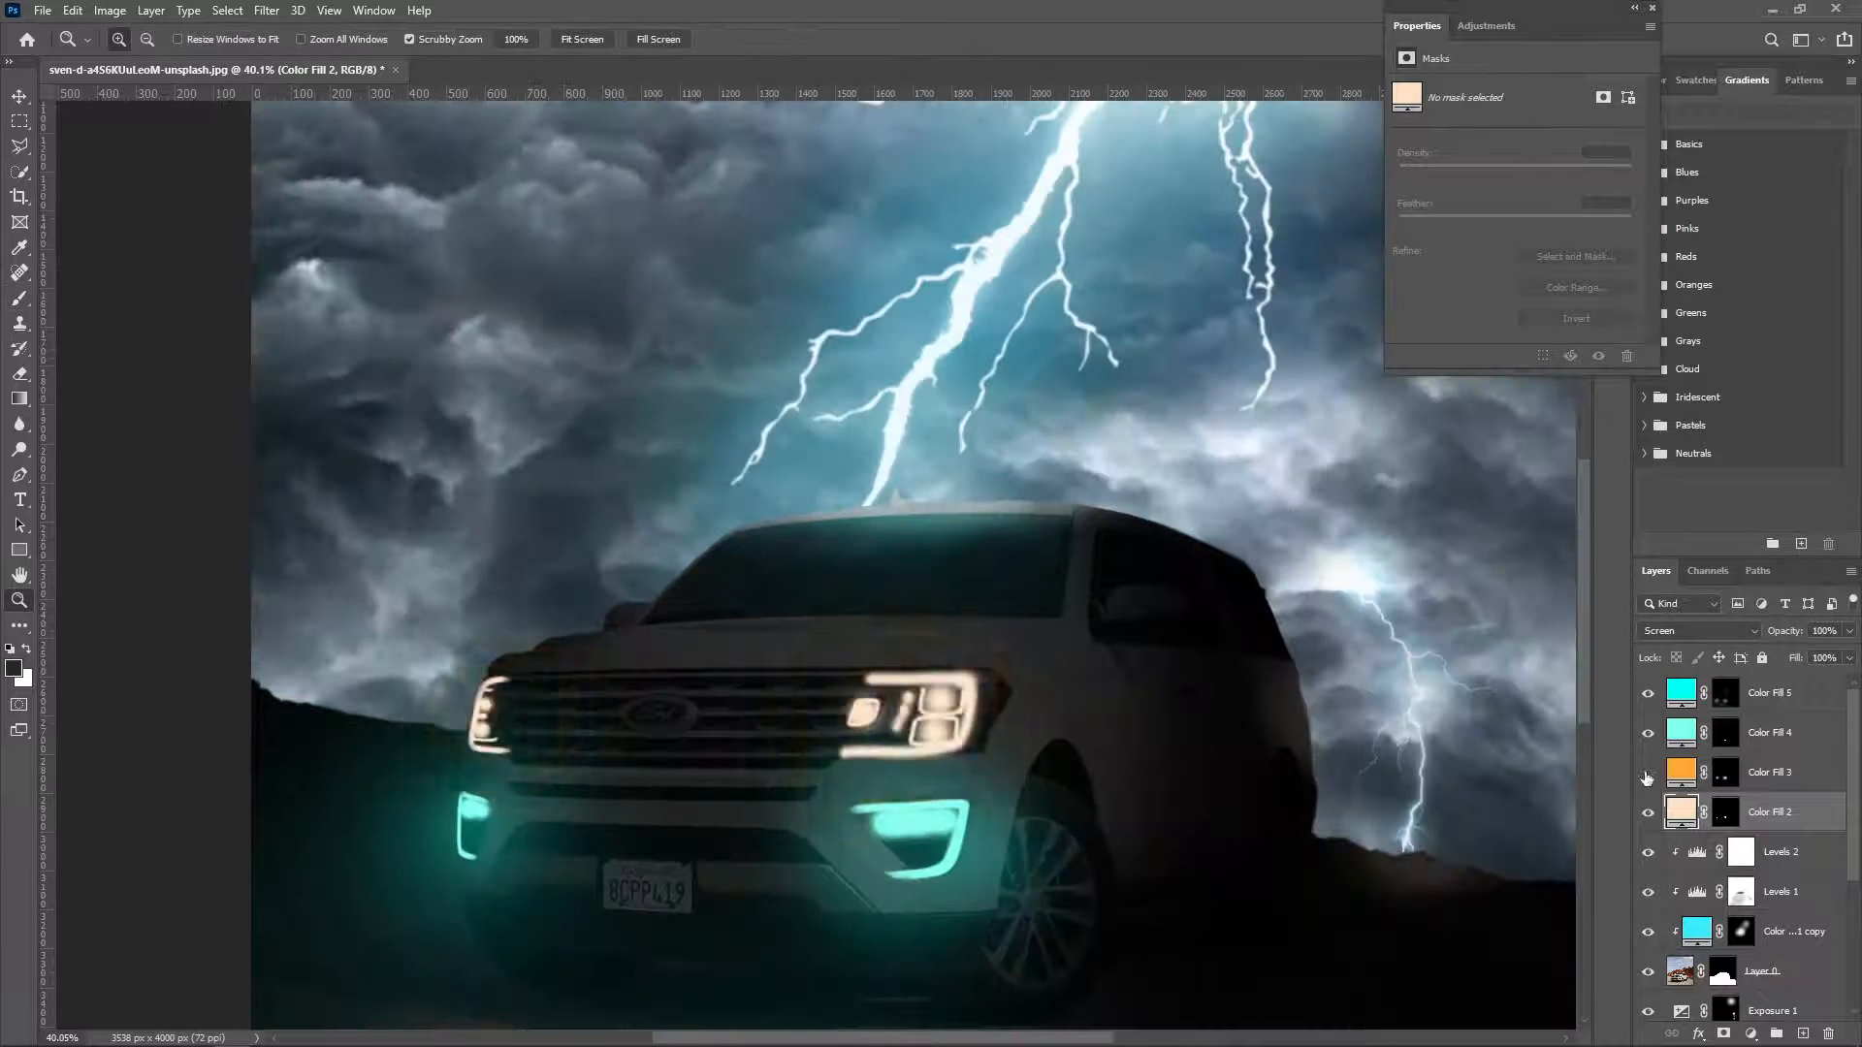
Readjust the headlight glow fill's saturated orange, set its blend mode to Screen and fit the whole image in view.
double_click(1680, 772)
left_click_drag(923, 220, 916, 229)
left_click(1115, 229)
left_click(1697, 631)
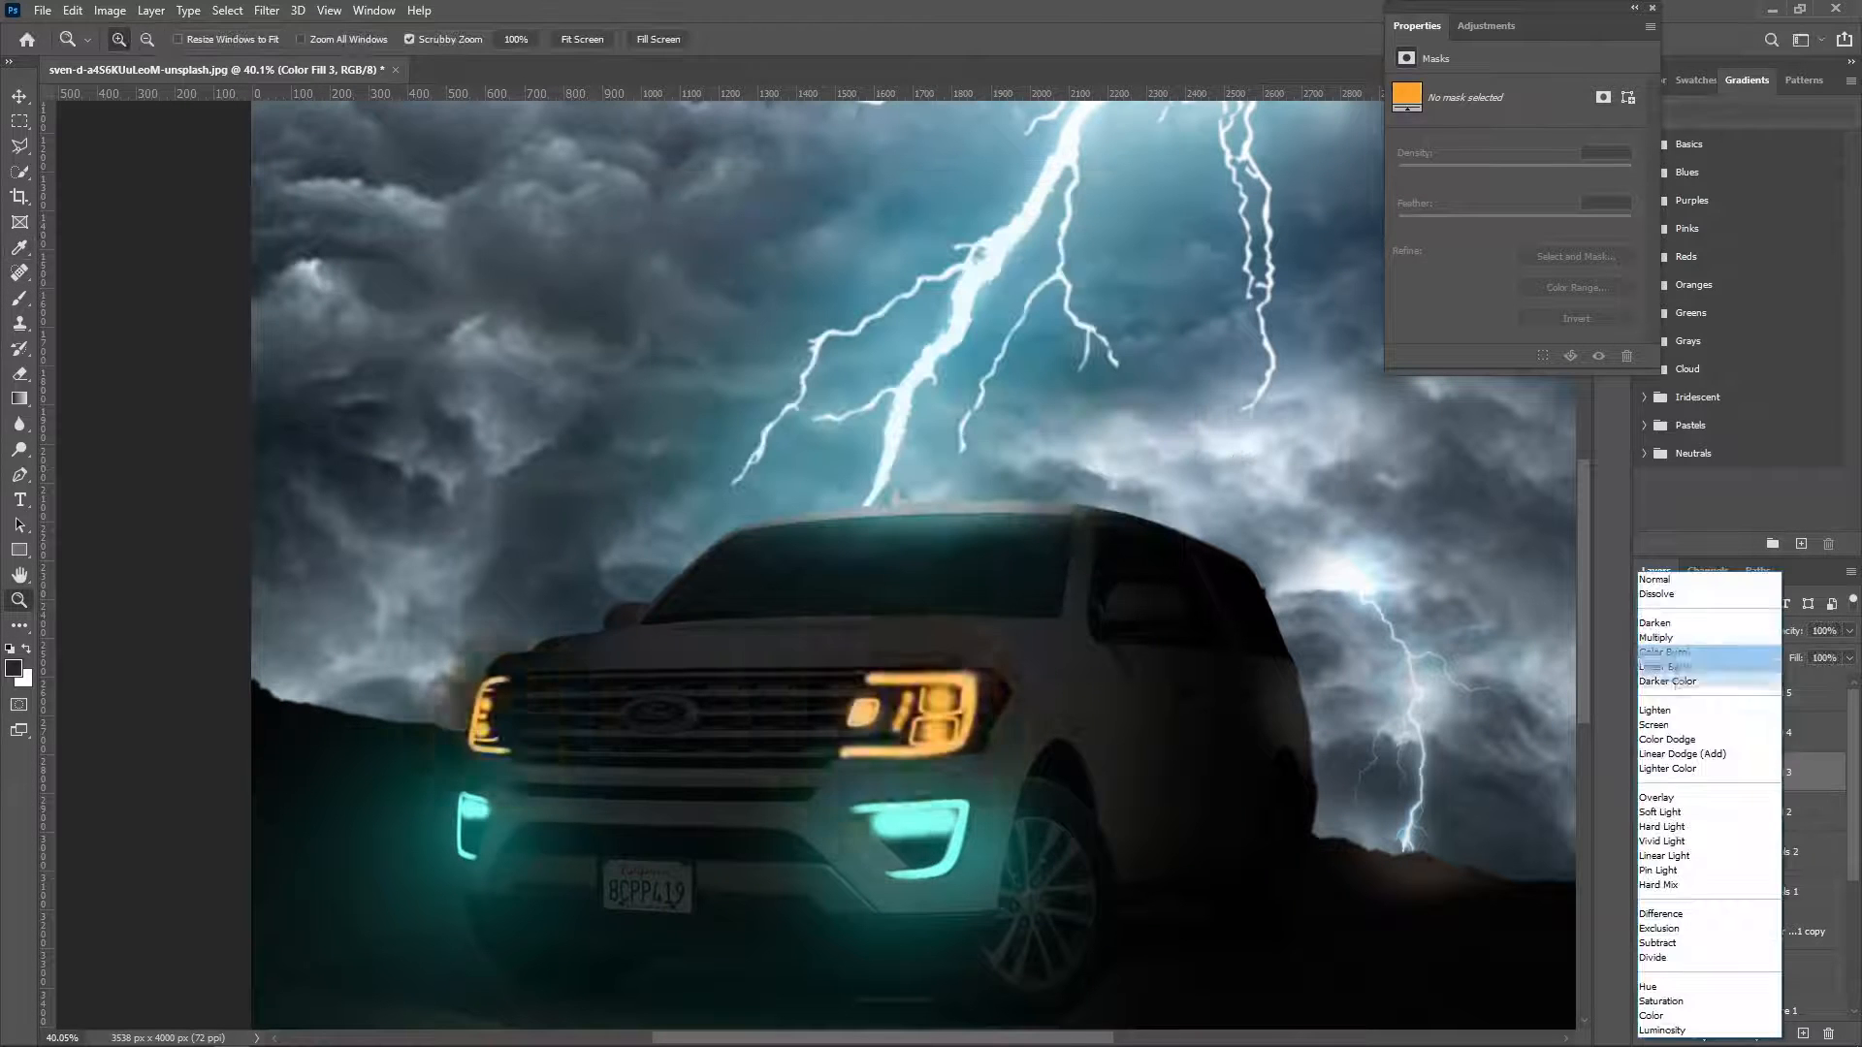
left_click(1653, 724)
right_click(669, 536)
left_click(708, 549)
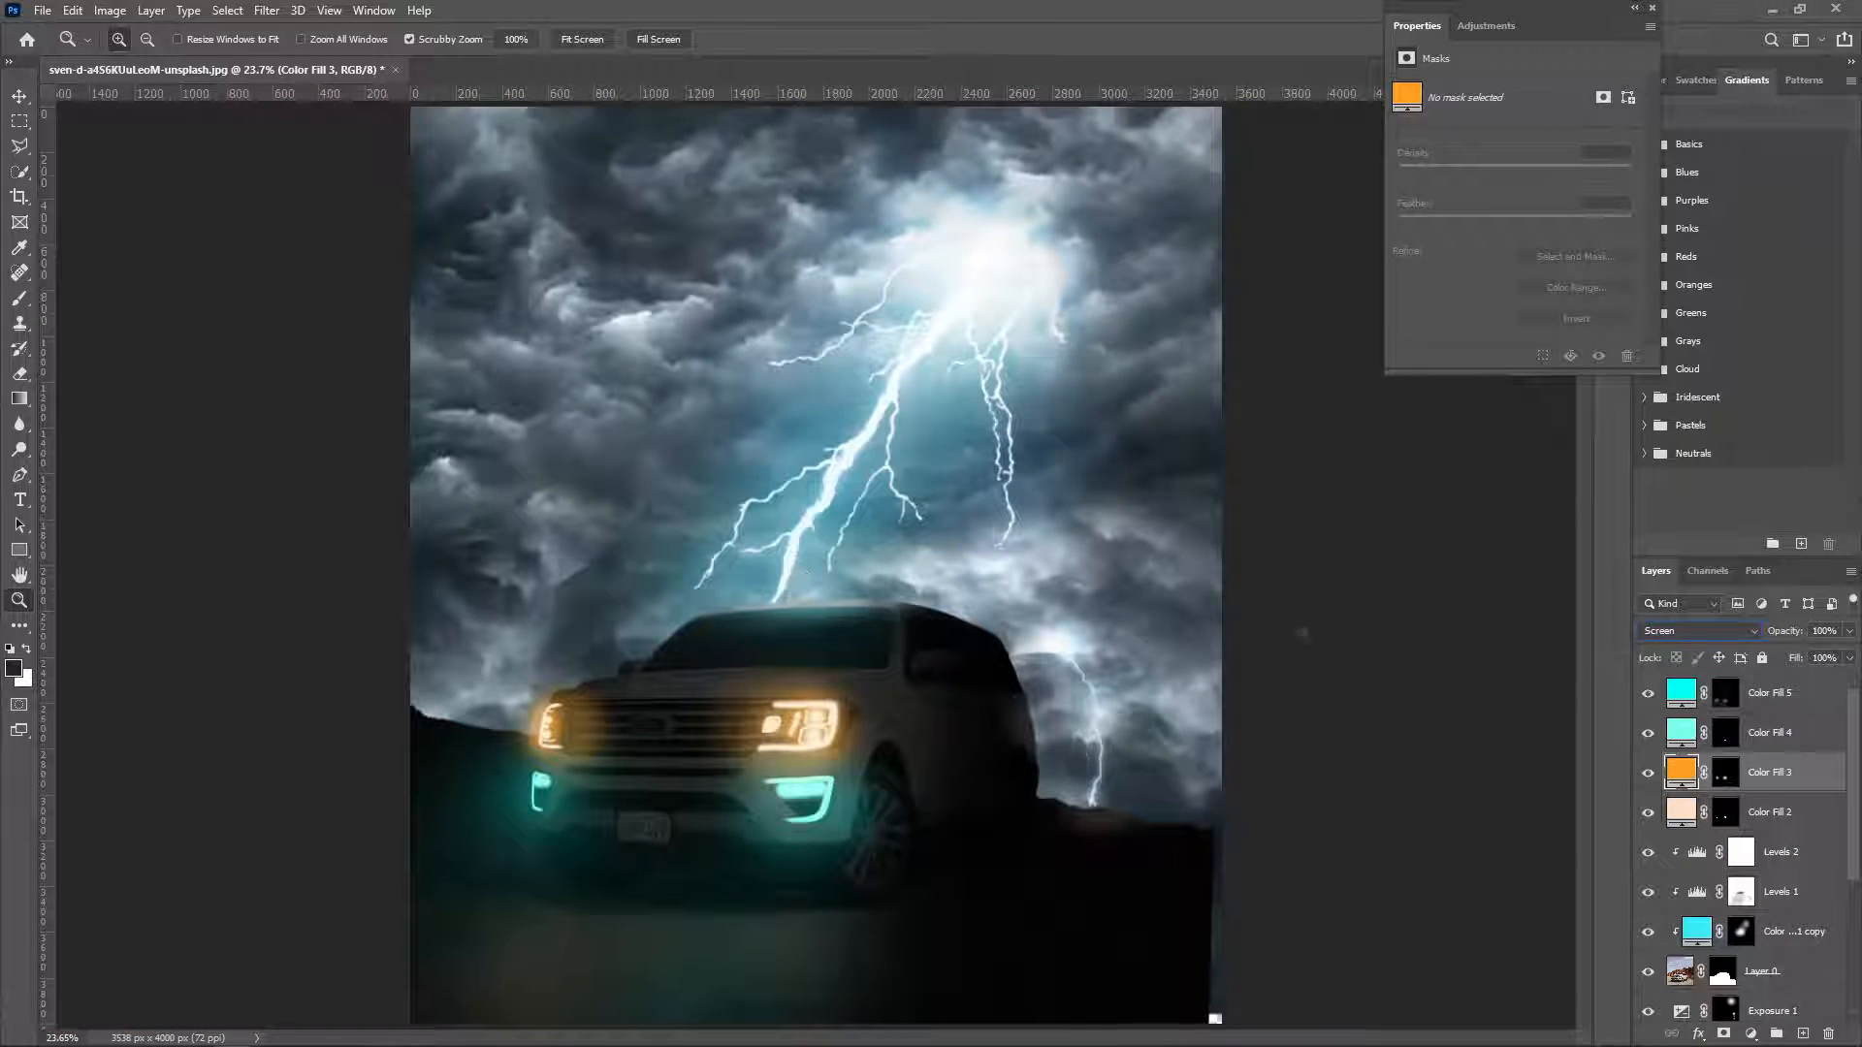
On the peach fill's mask, paint the near headlight's outer corner and upper edge with a 34 px brush at 75% opacity.
left_click(1725, 812)
scroll(866, 715, "up", 10)
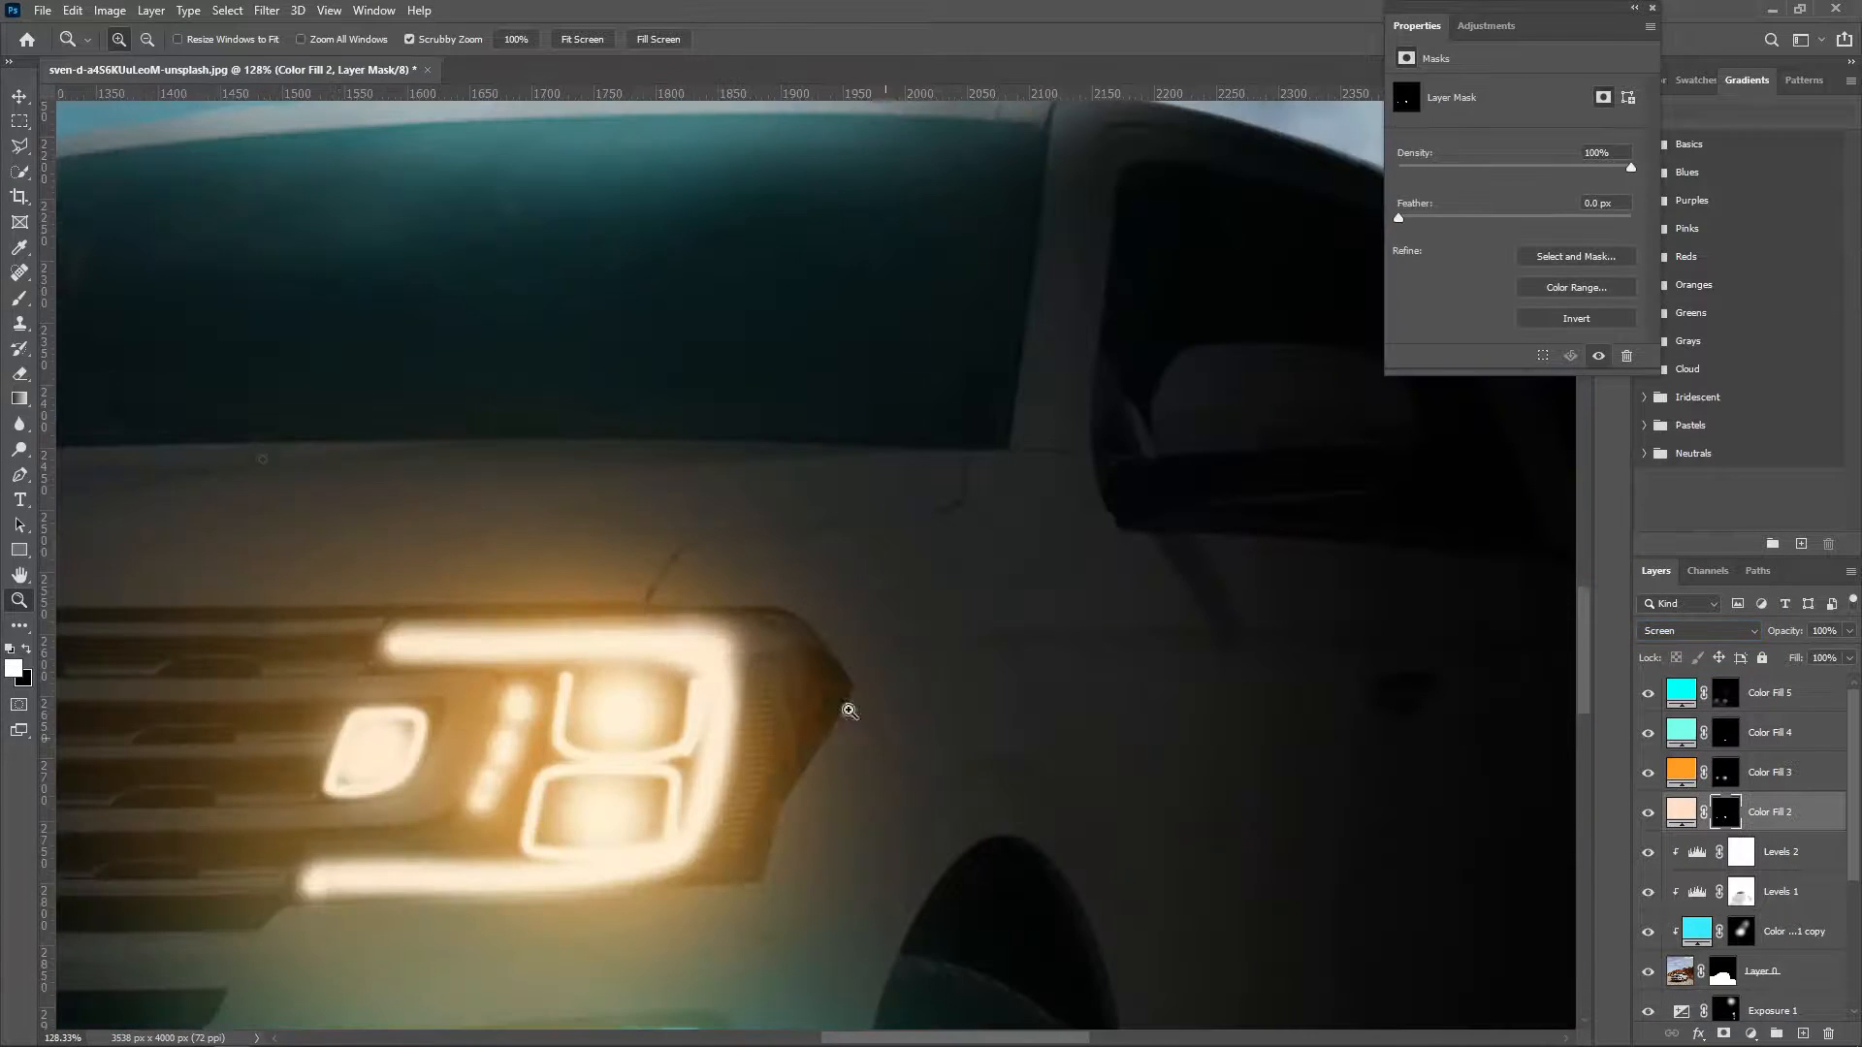
key("x")
left_click(19, 298)
right_click(822, 695)
mouse_move(727, 673)
left_mouse_down()
mouse_move(799, 690)
mouse_move(703, 799)
mouse_move(727, 854)
mouse_move(699, 857)
mouse_move(751, 665)
mouse_move(778, 668)
mouse_move(793, 708)
mouse_move(765, 651)
mouse_move(814, 688)
mouse_move(675, 854)
mouse_move(650, 854)
mouse_move(727, 852)
mouse_move(801, 673)
mouse_move(727, 784)
mouse_move(727, 644)
left_mouse_up()
right_click(782, 681)
left_click_drag(417, 728, 814, 533)
right_click(1187, 501, "alt")
mouse_move(1244, 501)
left_mouse_down()
mouse_move(1169, 595)
mouse_move(1153, 687)
mouse_move(700, 690)
left_mouse_up()
left_click_drag(1178, 479, 1152, 541)
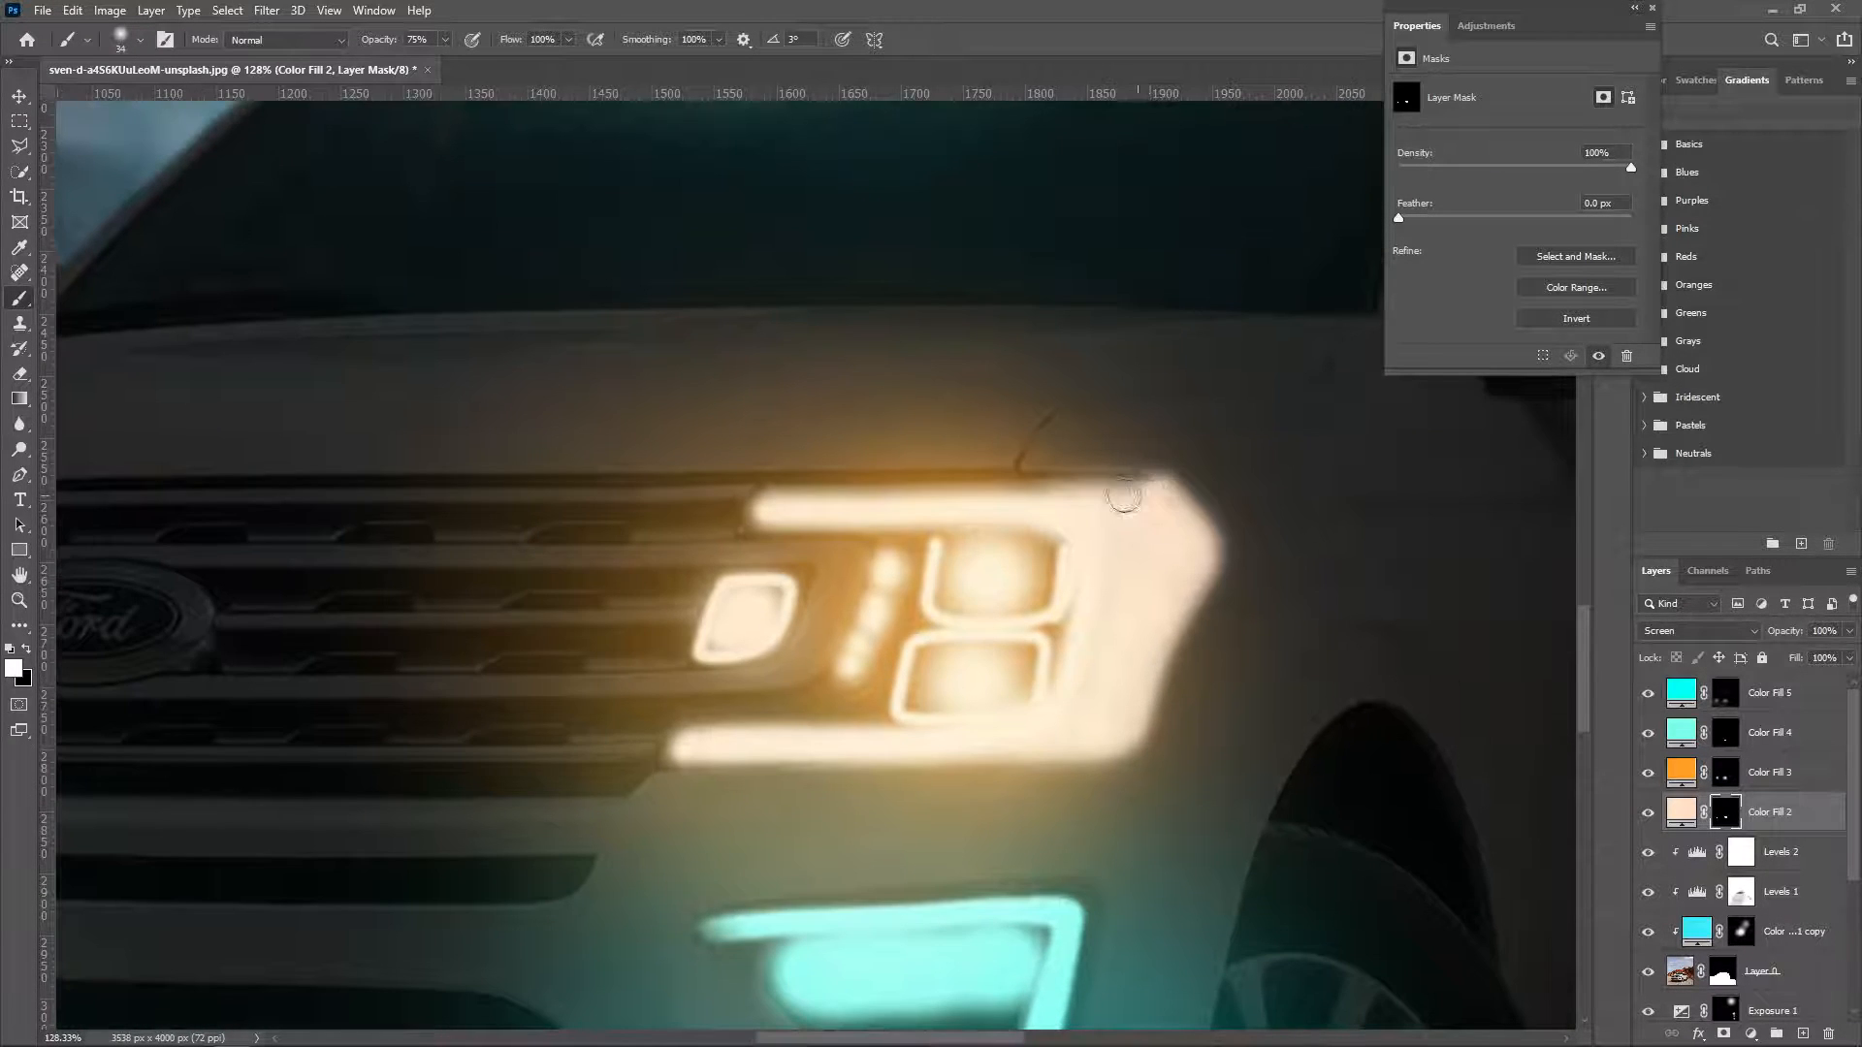
left_click_drag(1055, 497, 970, 506)
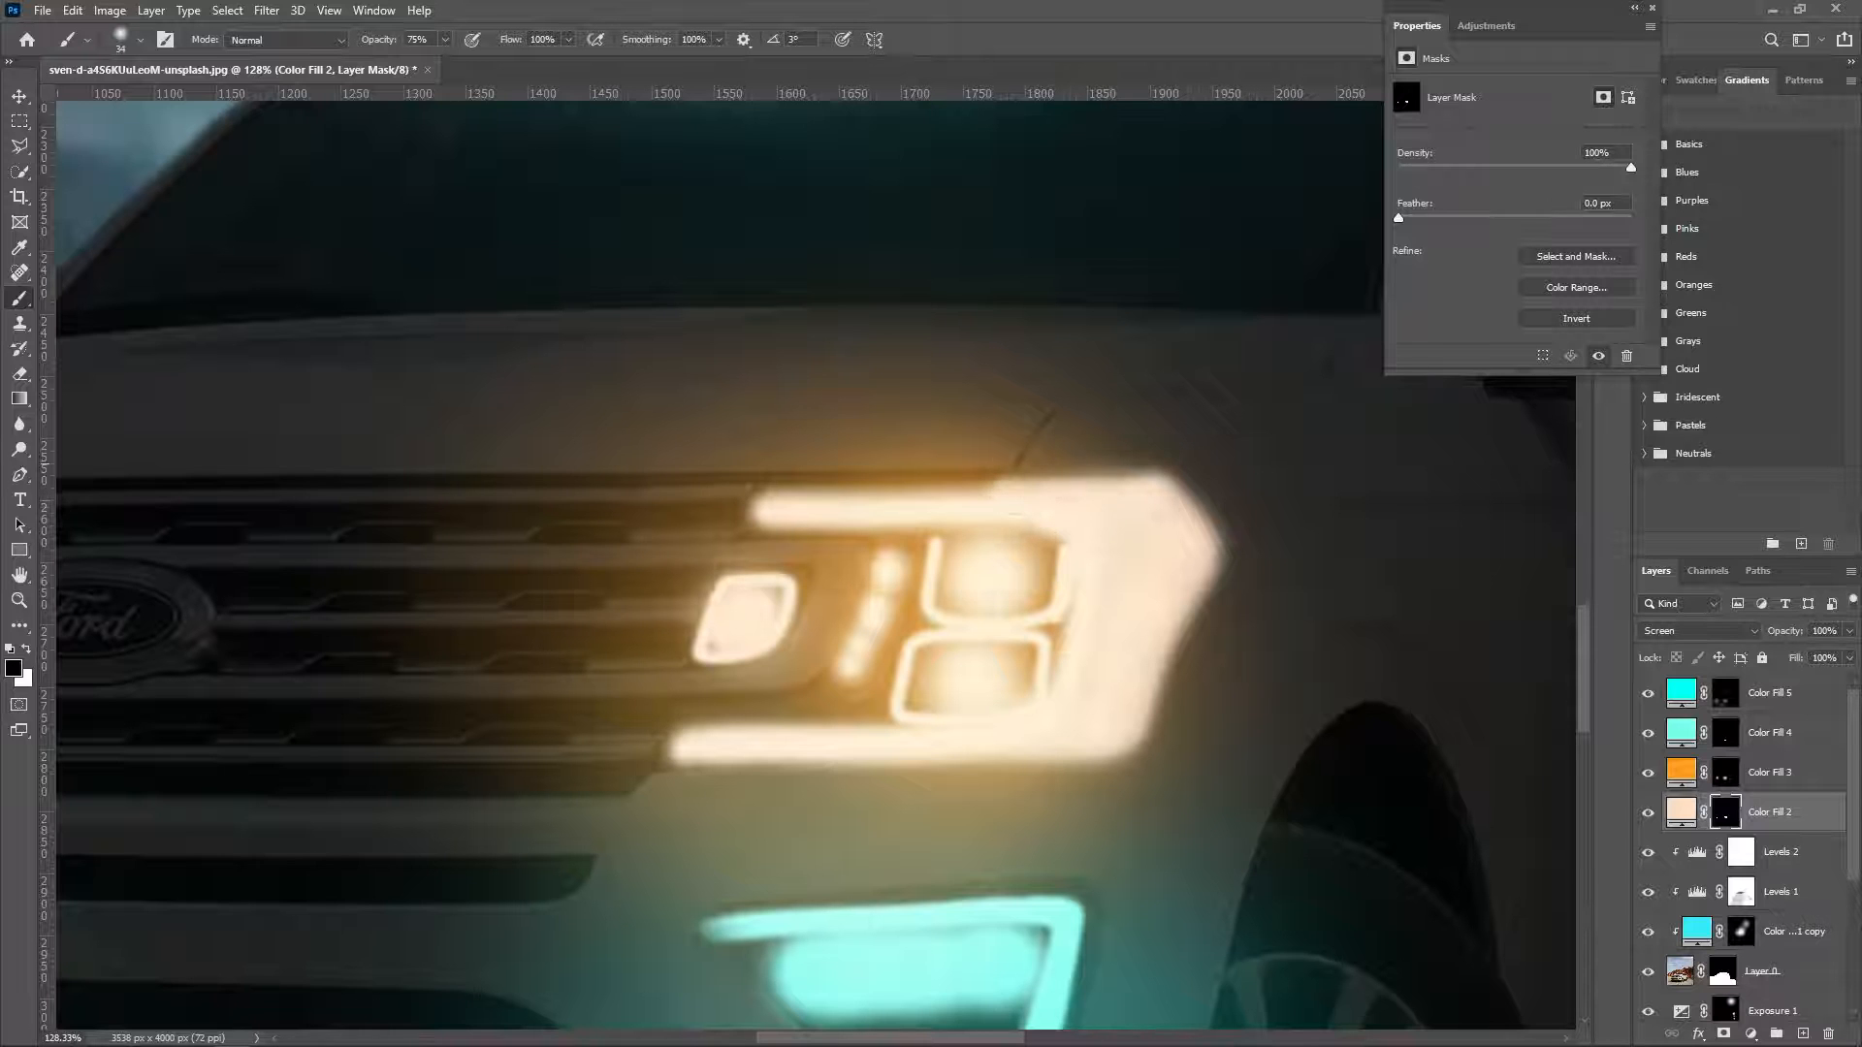
Undo the last stroke and retrim the near headlight's outer edge and lower corner in black on the peach fill's mask at 75% opacity.
key("z")
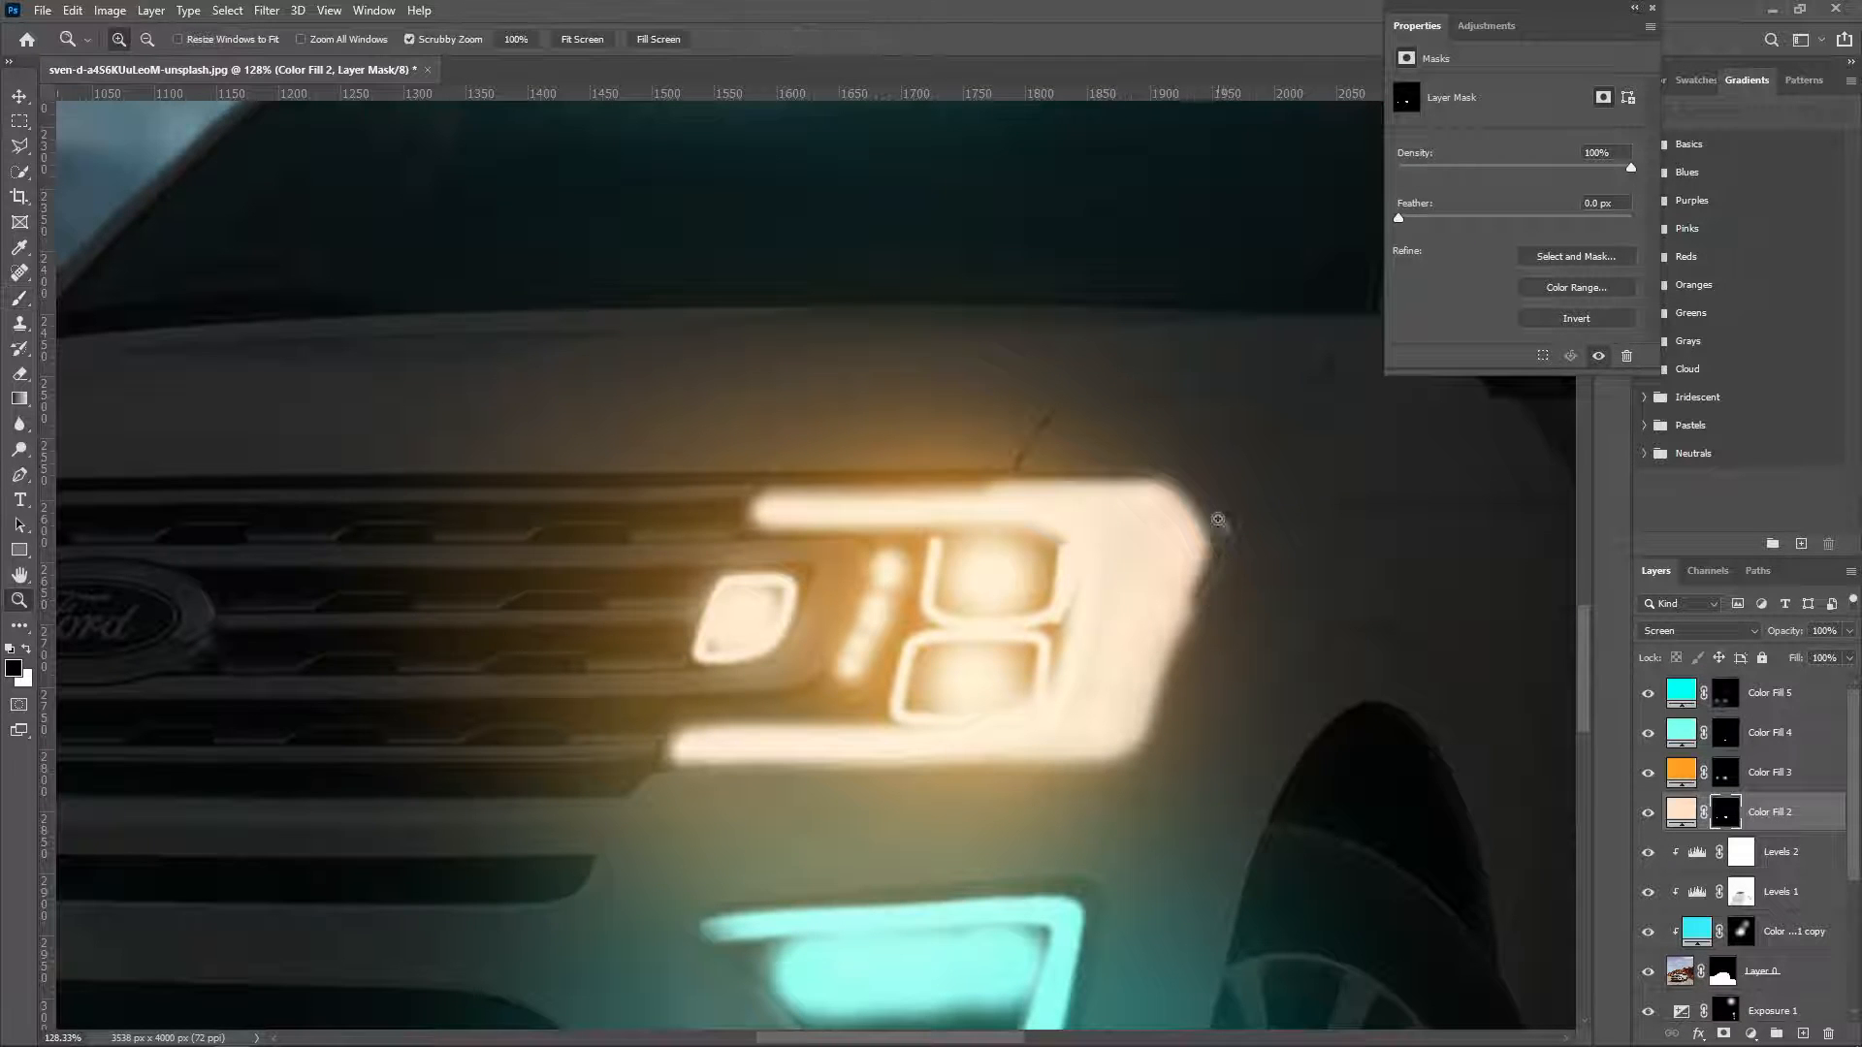
left_click(25, 304)
key("ctrl+z")
left_click_drag(1065, 462, 1243, 474)
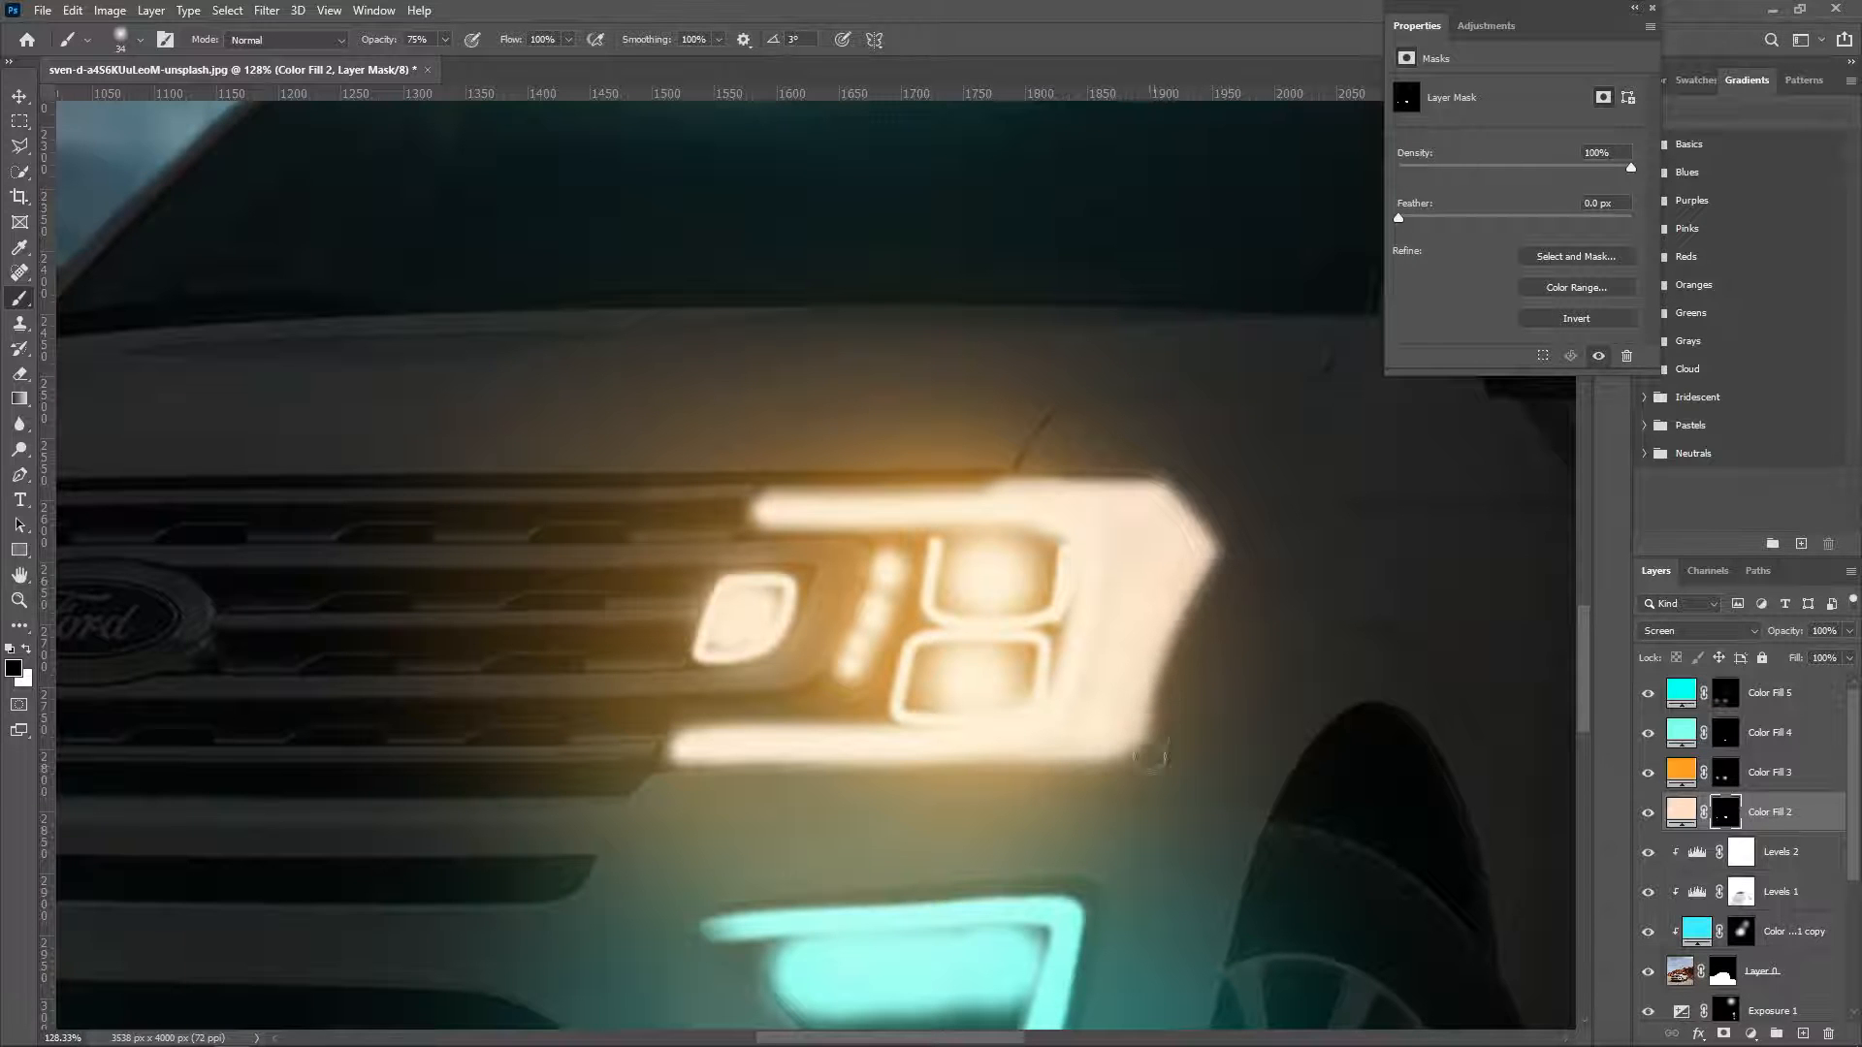
left_click_drag(652, 653, 1038, 623)
key("z")
right_click(385, 617)
left_click(417, 630)
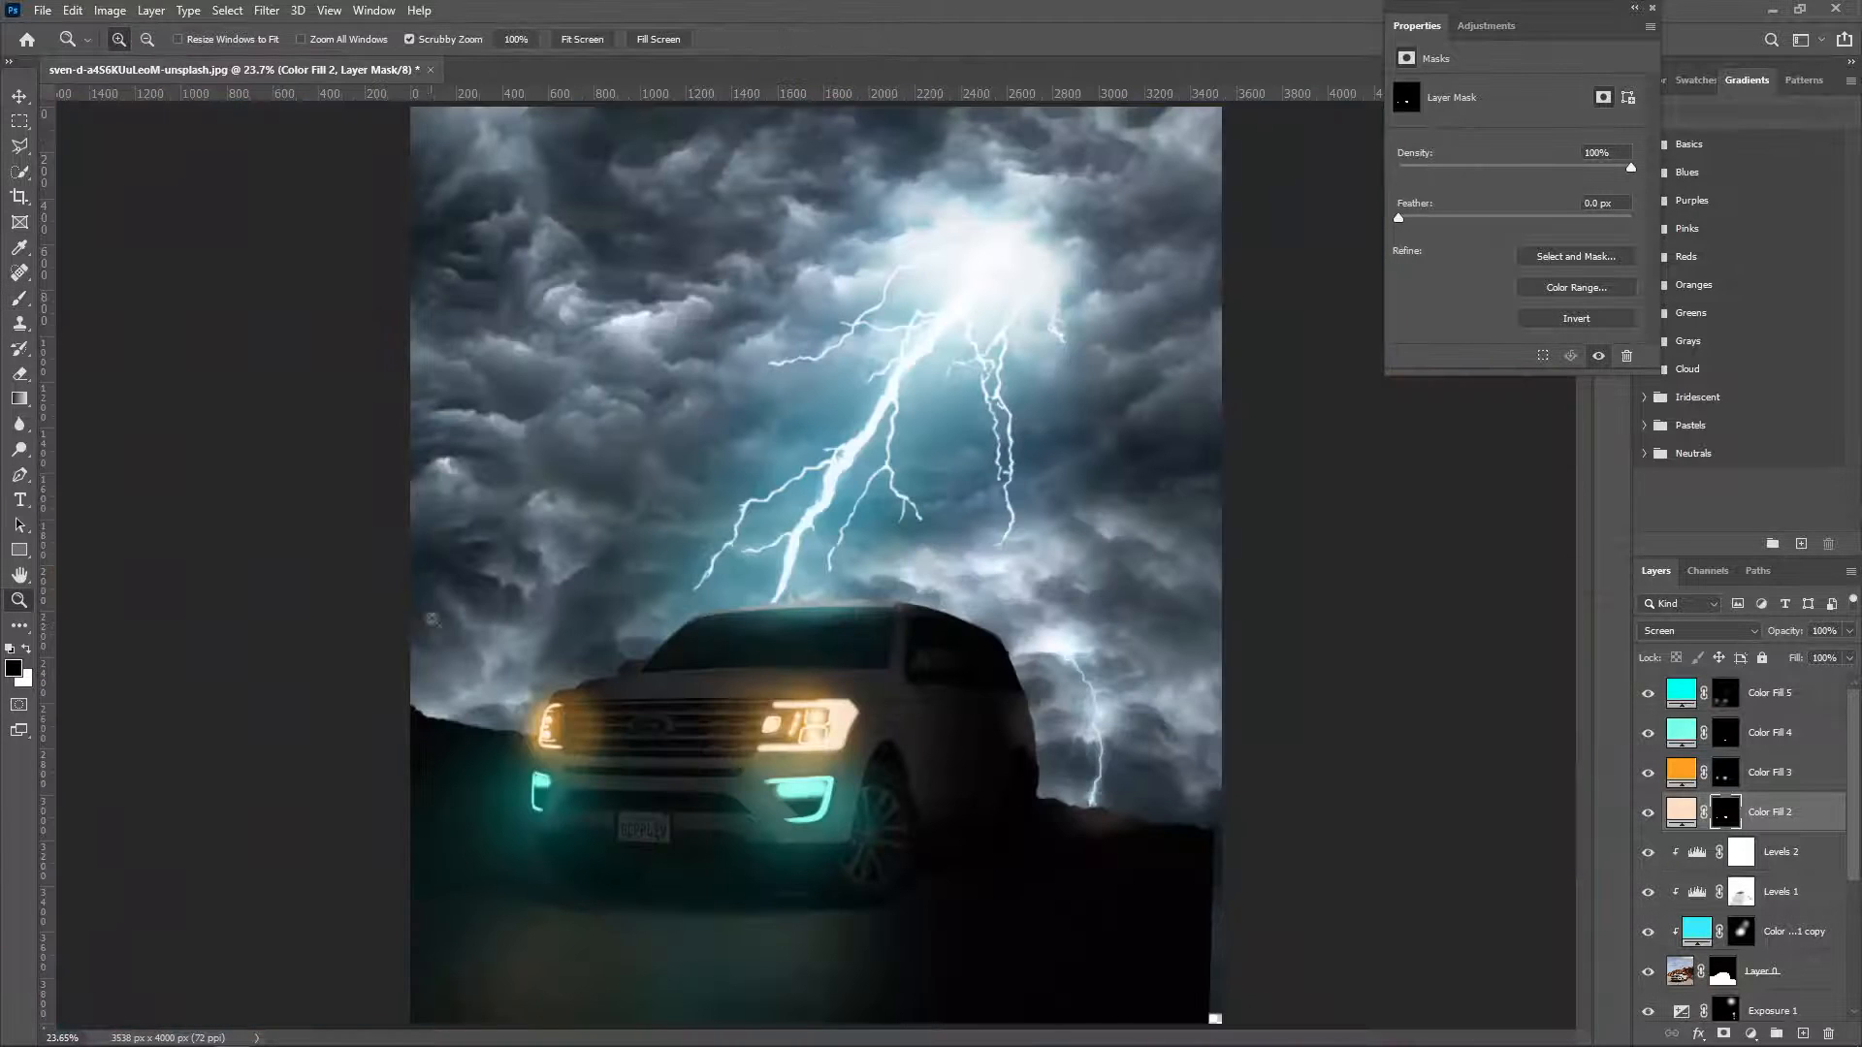
On the peach fill's mask, paint a faint glow around the grille badge's rim with a 34 px brush at 10% flow.
left_click(1685, 775)
left_click_drag(676, 752, 714, 546)
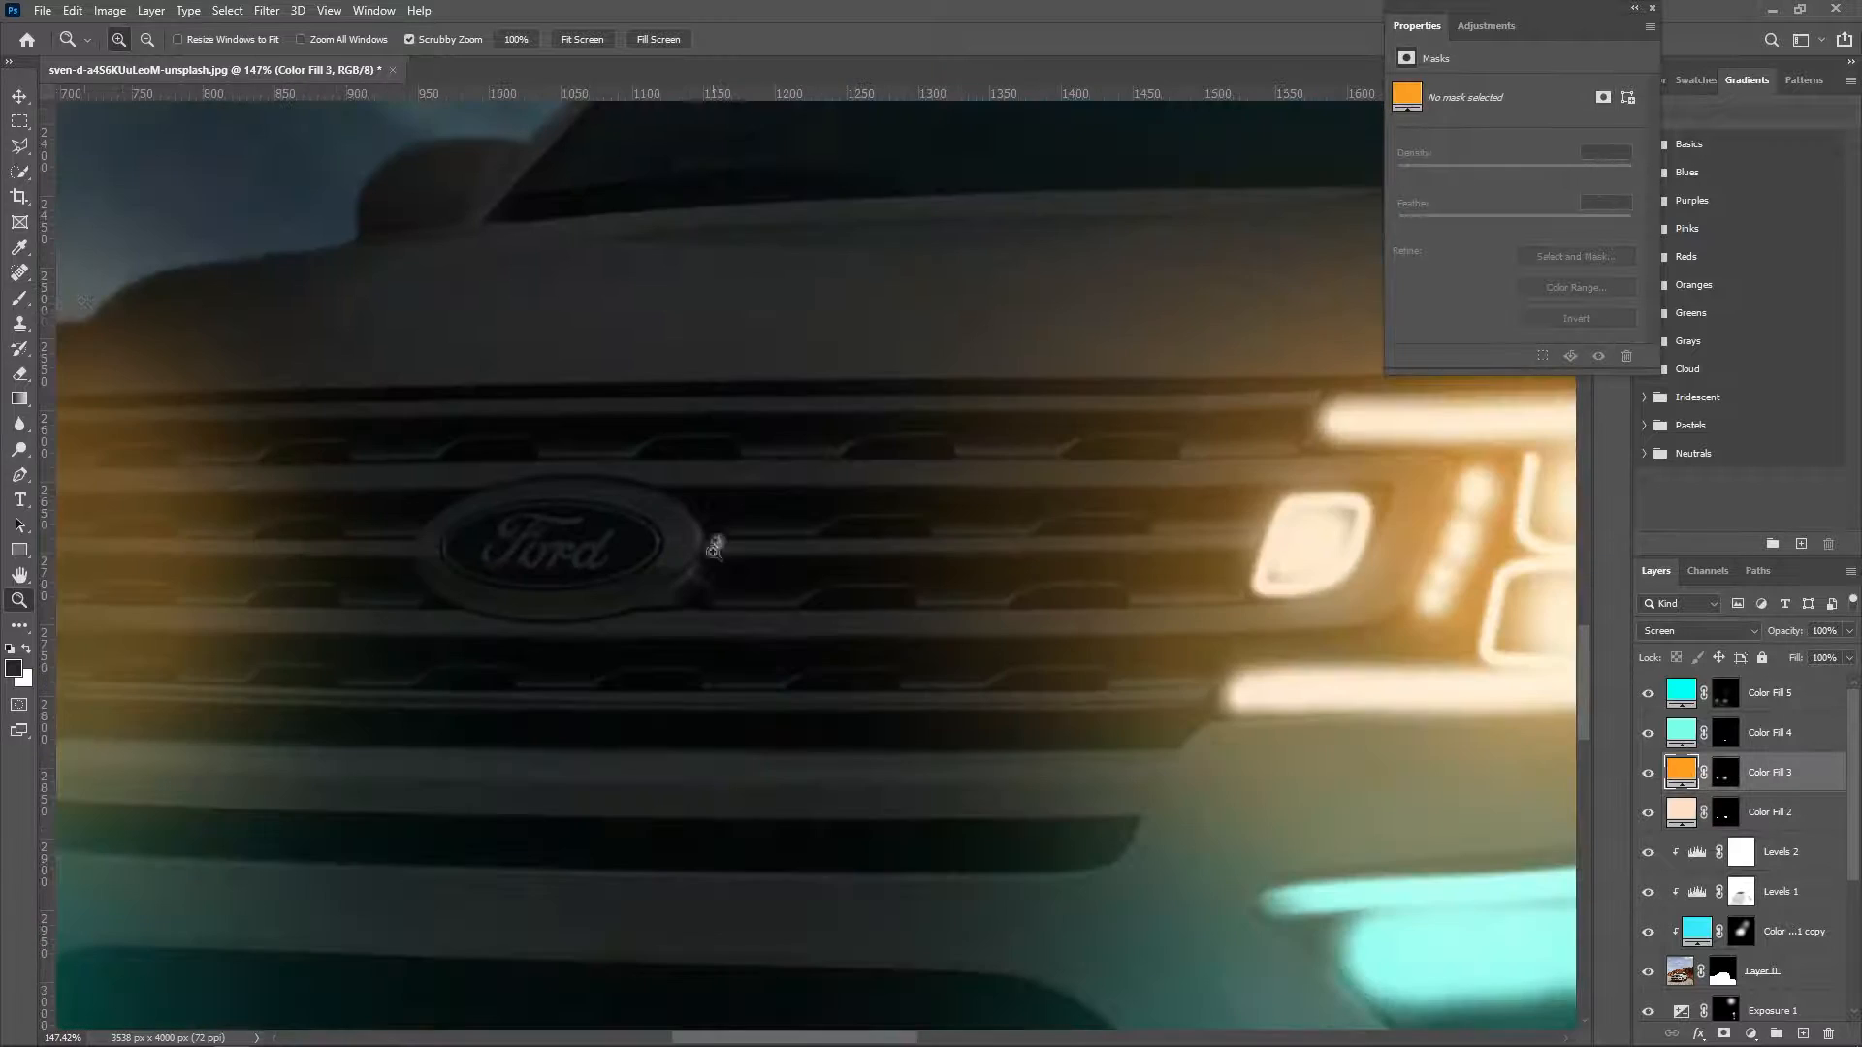
left_click(19, 301)
left_click(1648, 774)
left_click(1649, 773)
left_click(1649, 813)
left_click(1649, 813)
left_click(1685, 814)
left_click(1724, 813)
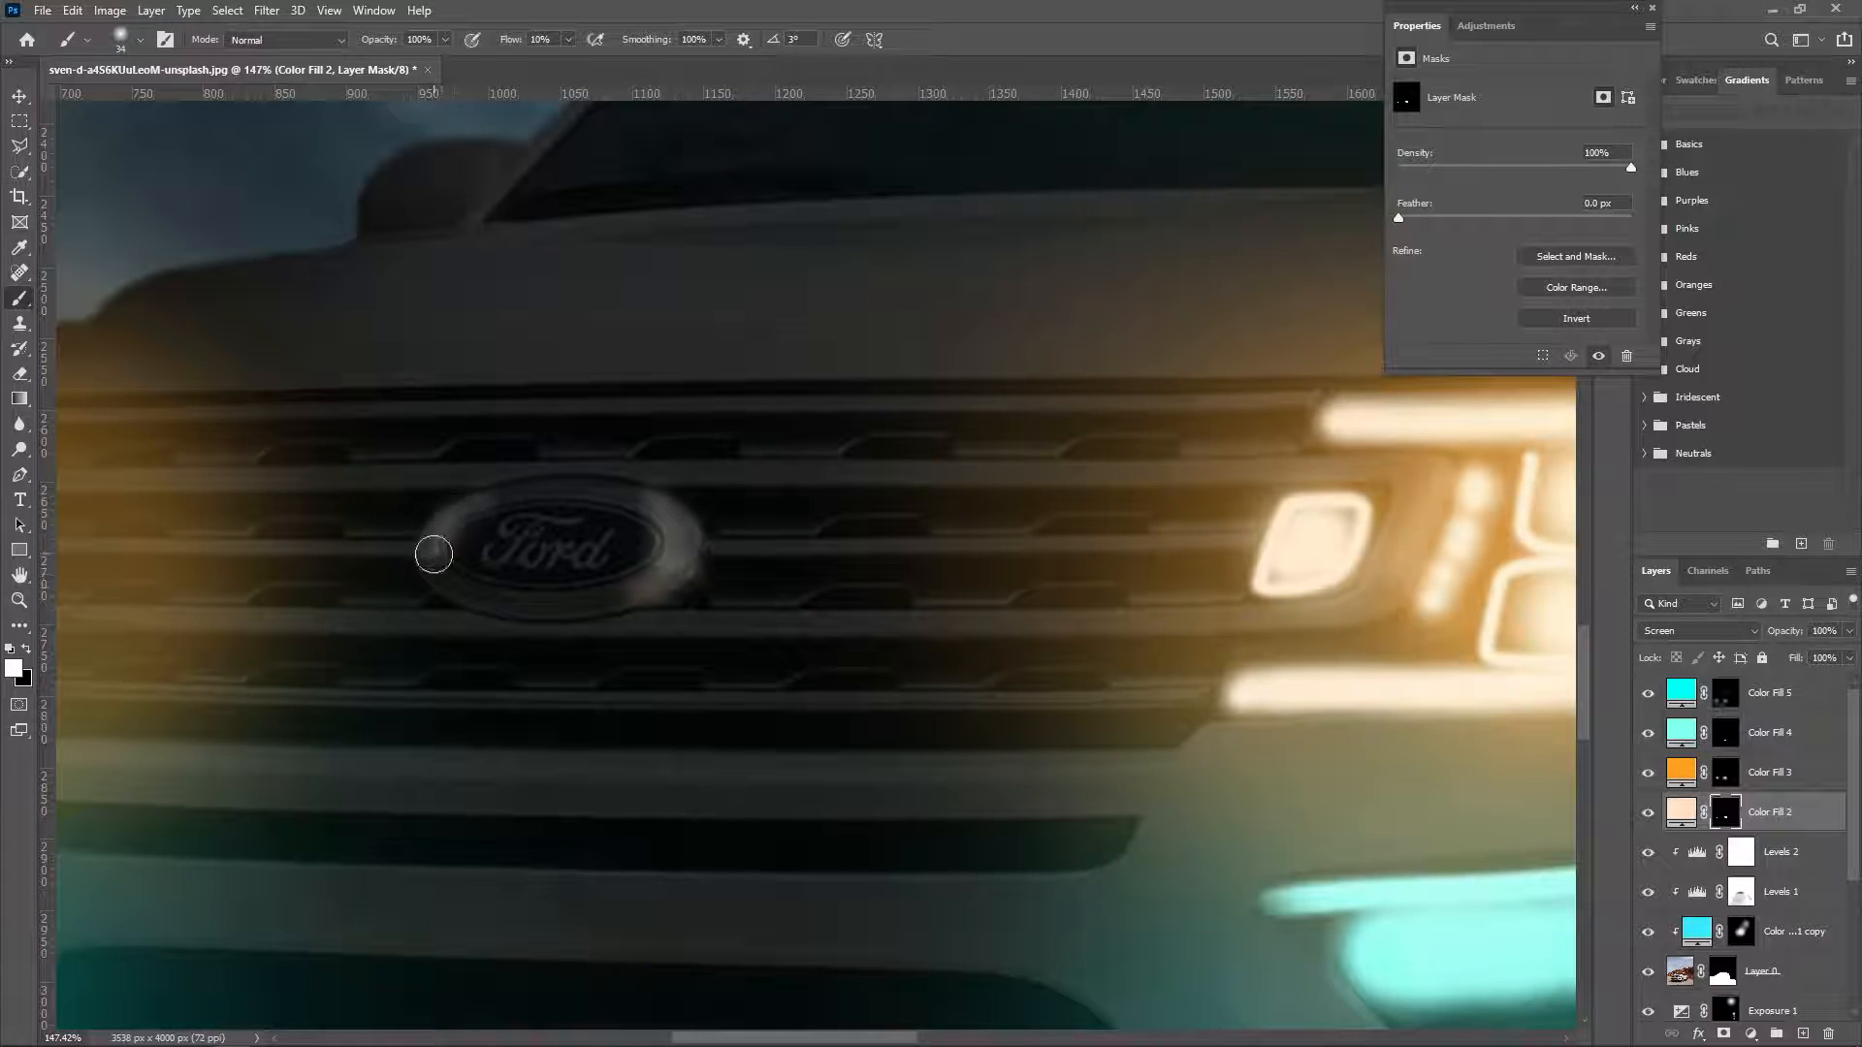
mouse_move(509, 494)
left_mouse_down()
mouse_move(582, 484)
mouse_move(679, 490)
left_mouse_up()
mouse_move(480, 601)
left_mouse_down()
mouse_move(543, 613)
mouse_move(582, 593)
left_mouse_up()
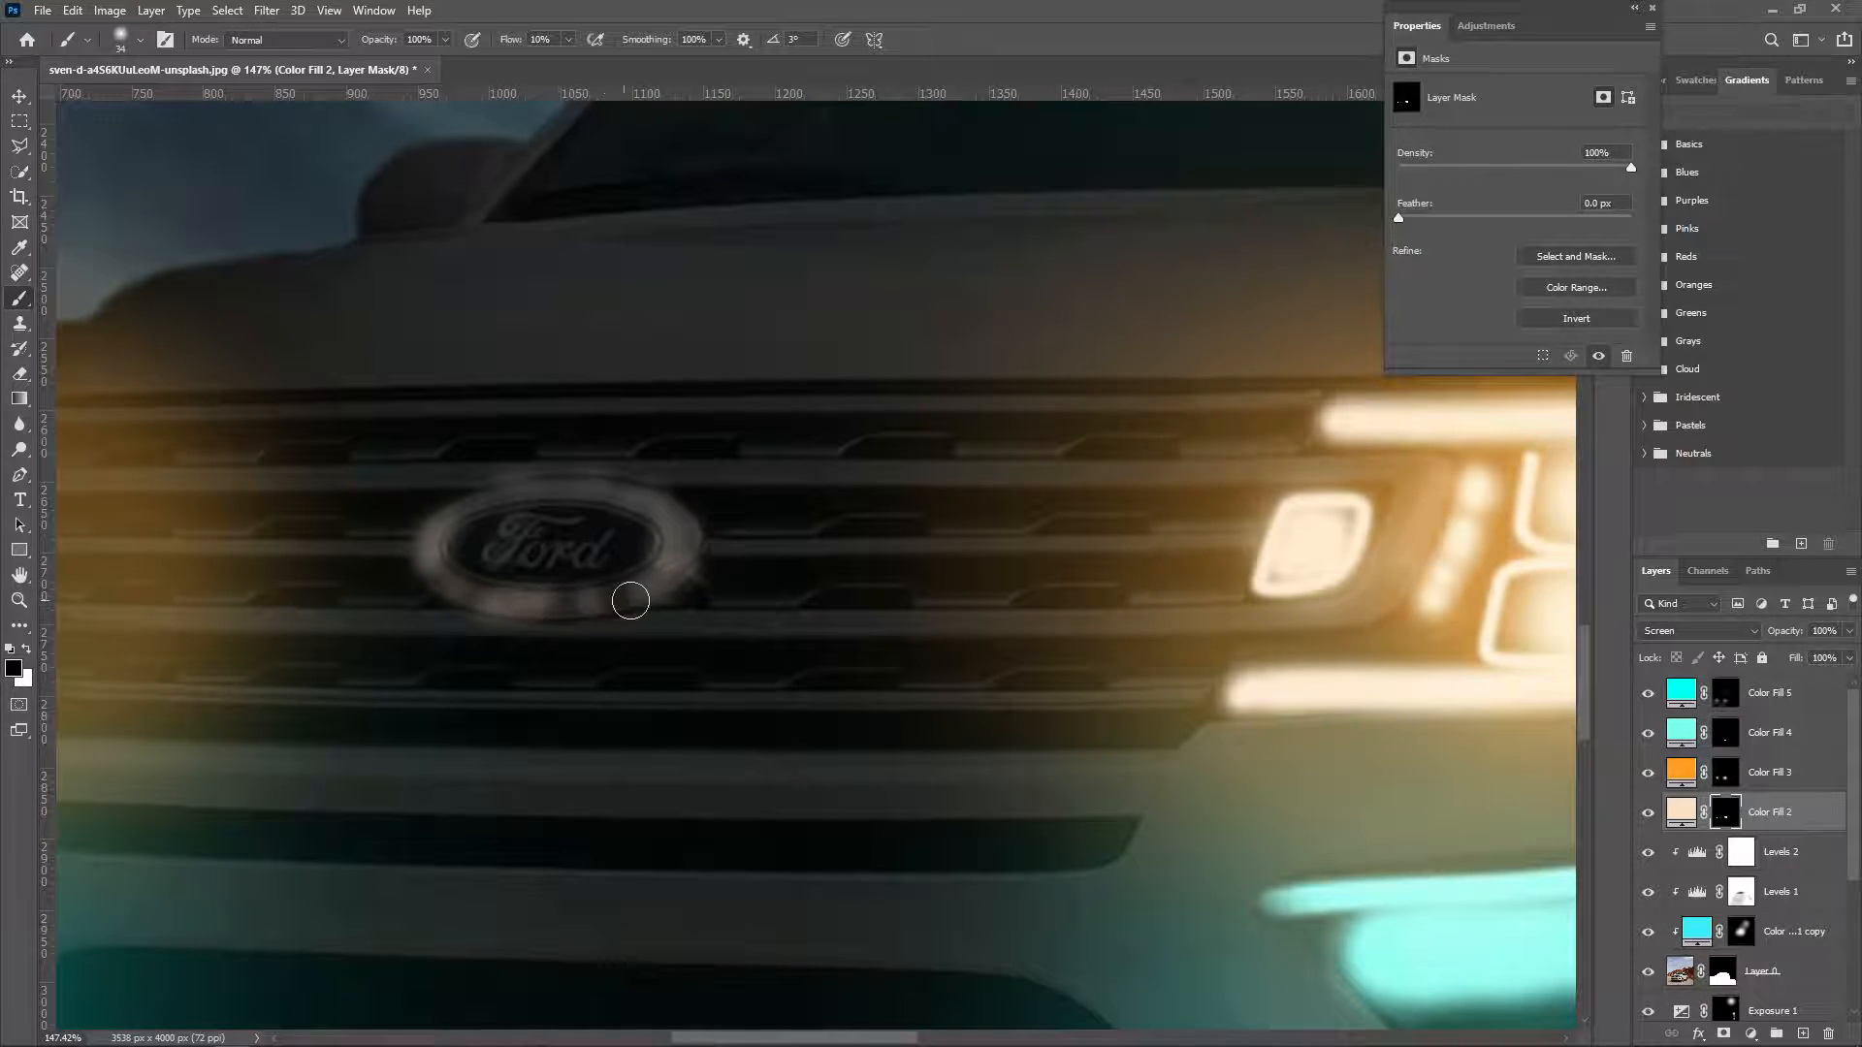
key("z")
key("ctrl+0")
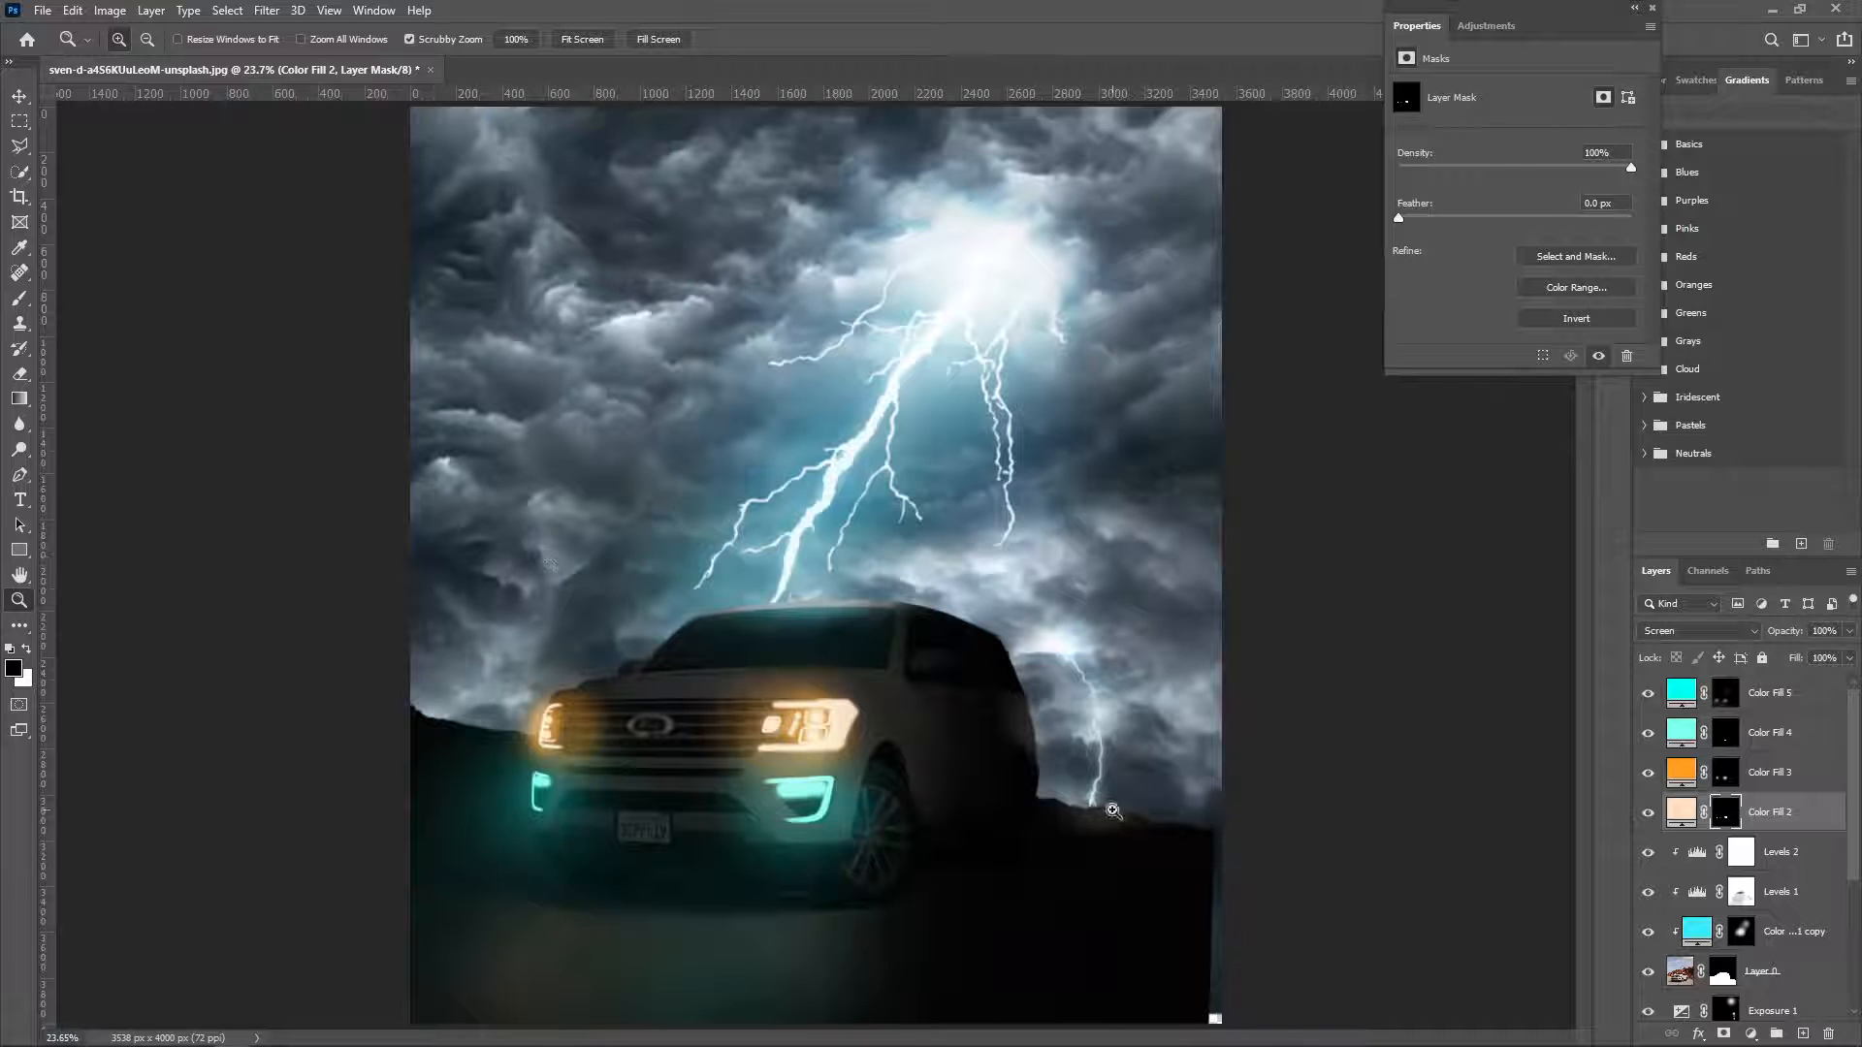
Toggle the cloud and main lightning layers' visibility to examine how the sky is composed.
left_click_drag(652, 908, 751, 985)
key("ctrl+0")
scroll(1707, 921, "down", 5)
left_click(1649, 1003)
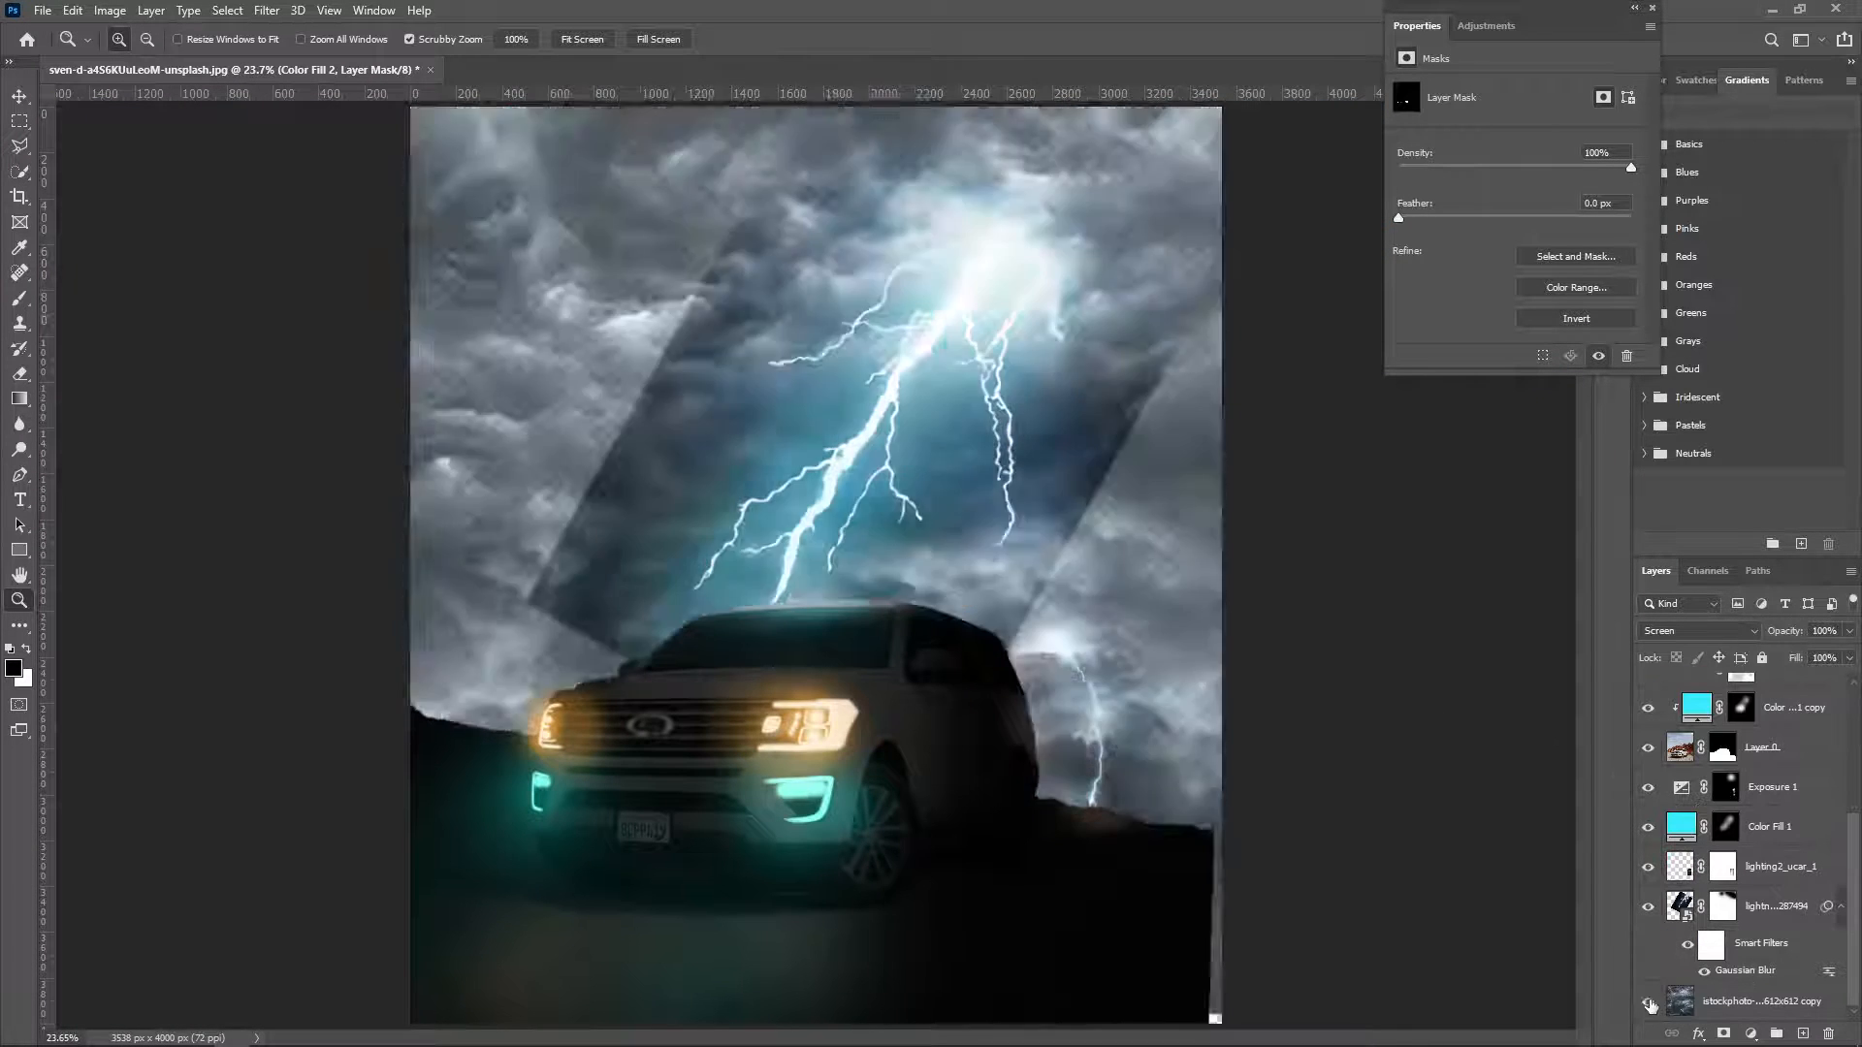
left_click(1753, 999)
left_click(1649, 908)
left_click(1649, 908)
Try the Overlay and Normal blend modes on the main lightning layer and return it to Screen.
left_click(1682, 907)
left_click(1699, 630)
left_click(1666, 797)
left_click(1692, 633)
left_click(1664, 582)
left_click_drag(624, 372, 657, 417)
left_click(1697, 630)
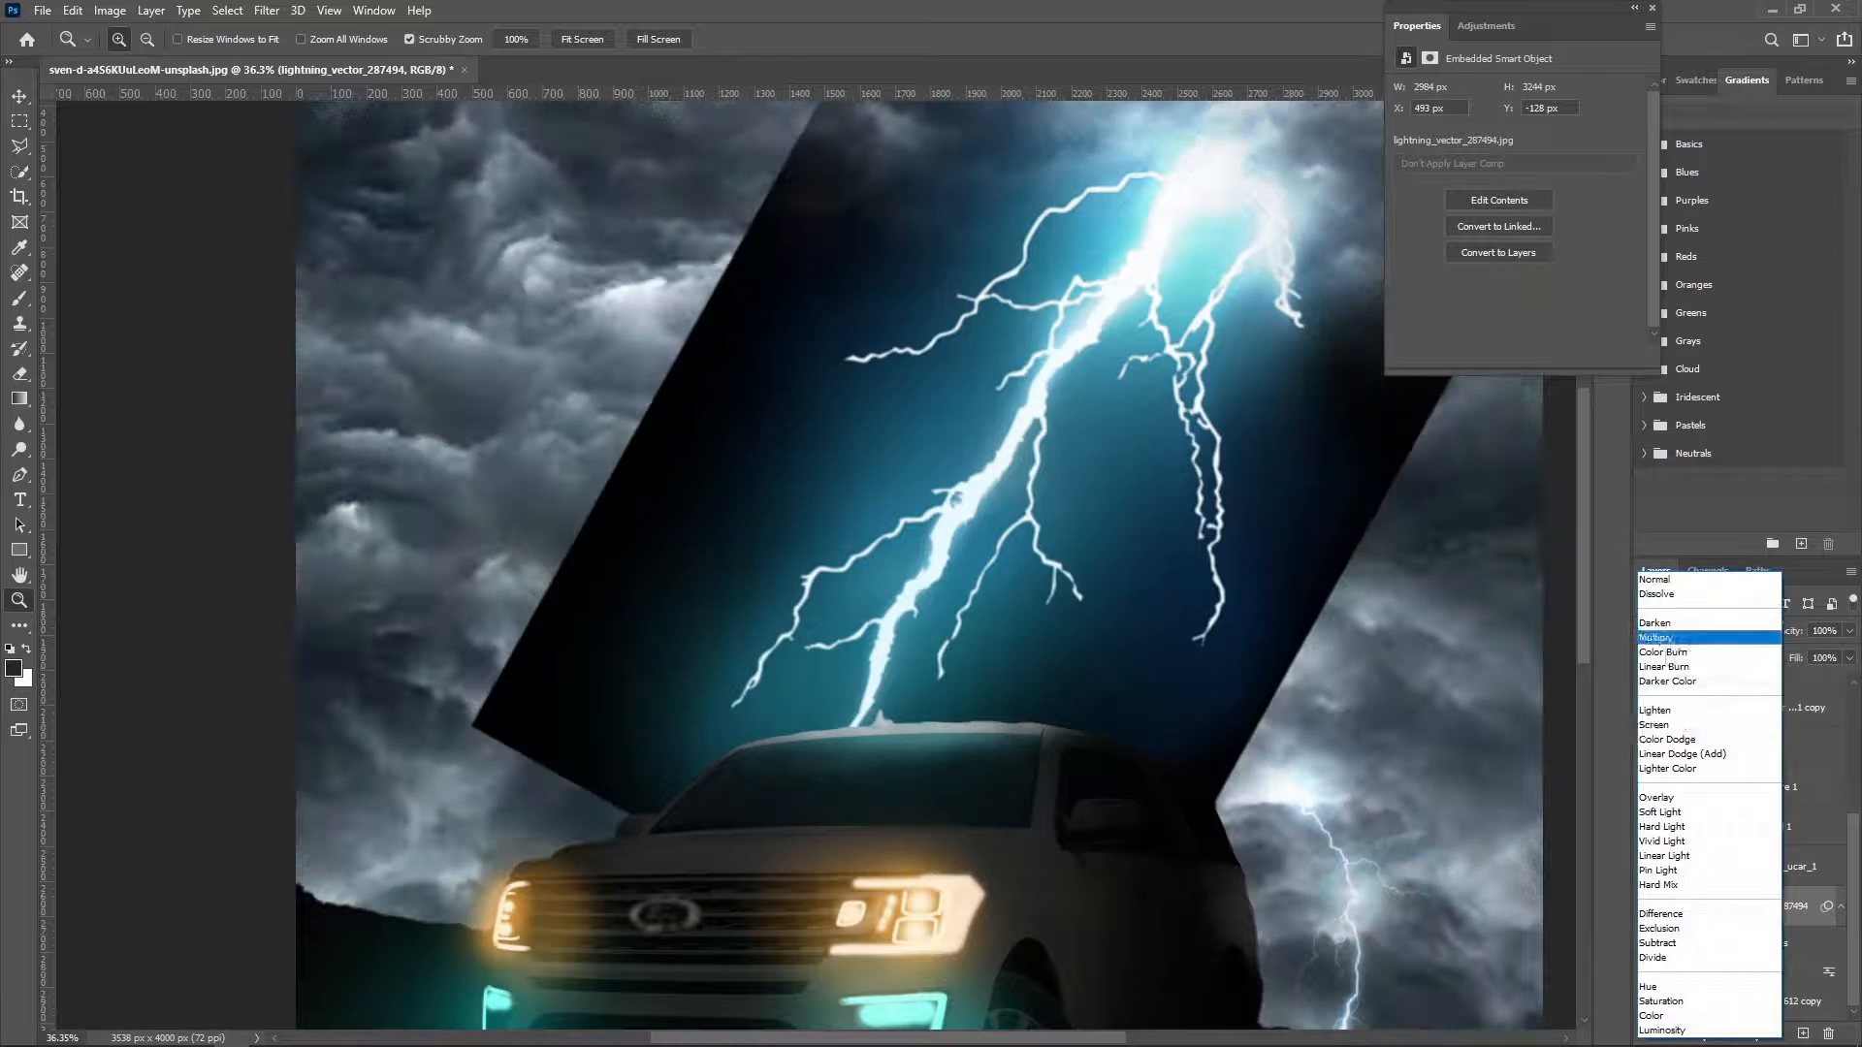
left_click(1687, 722)
scroll(1022, 521, "down", 3)
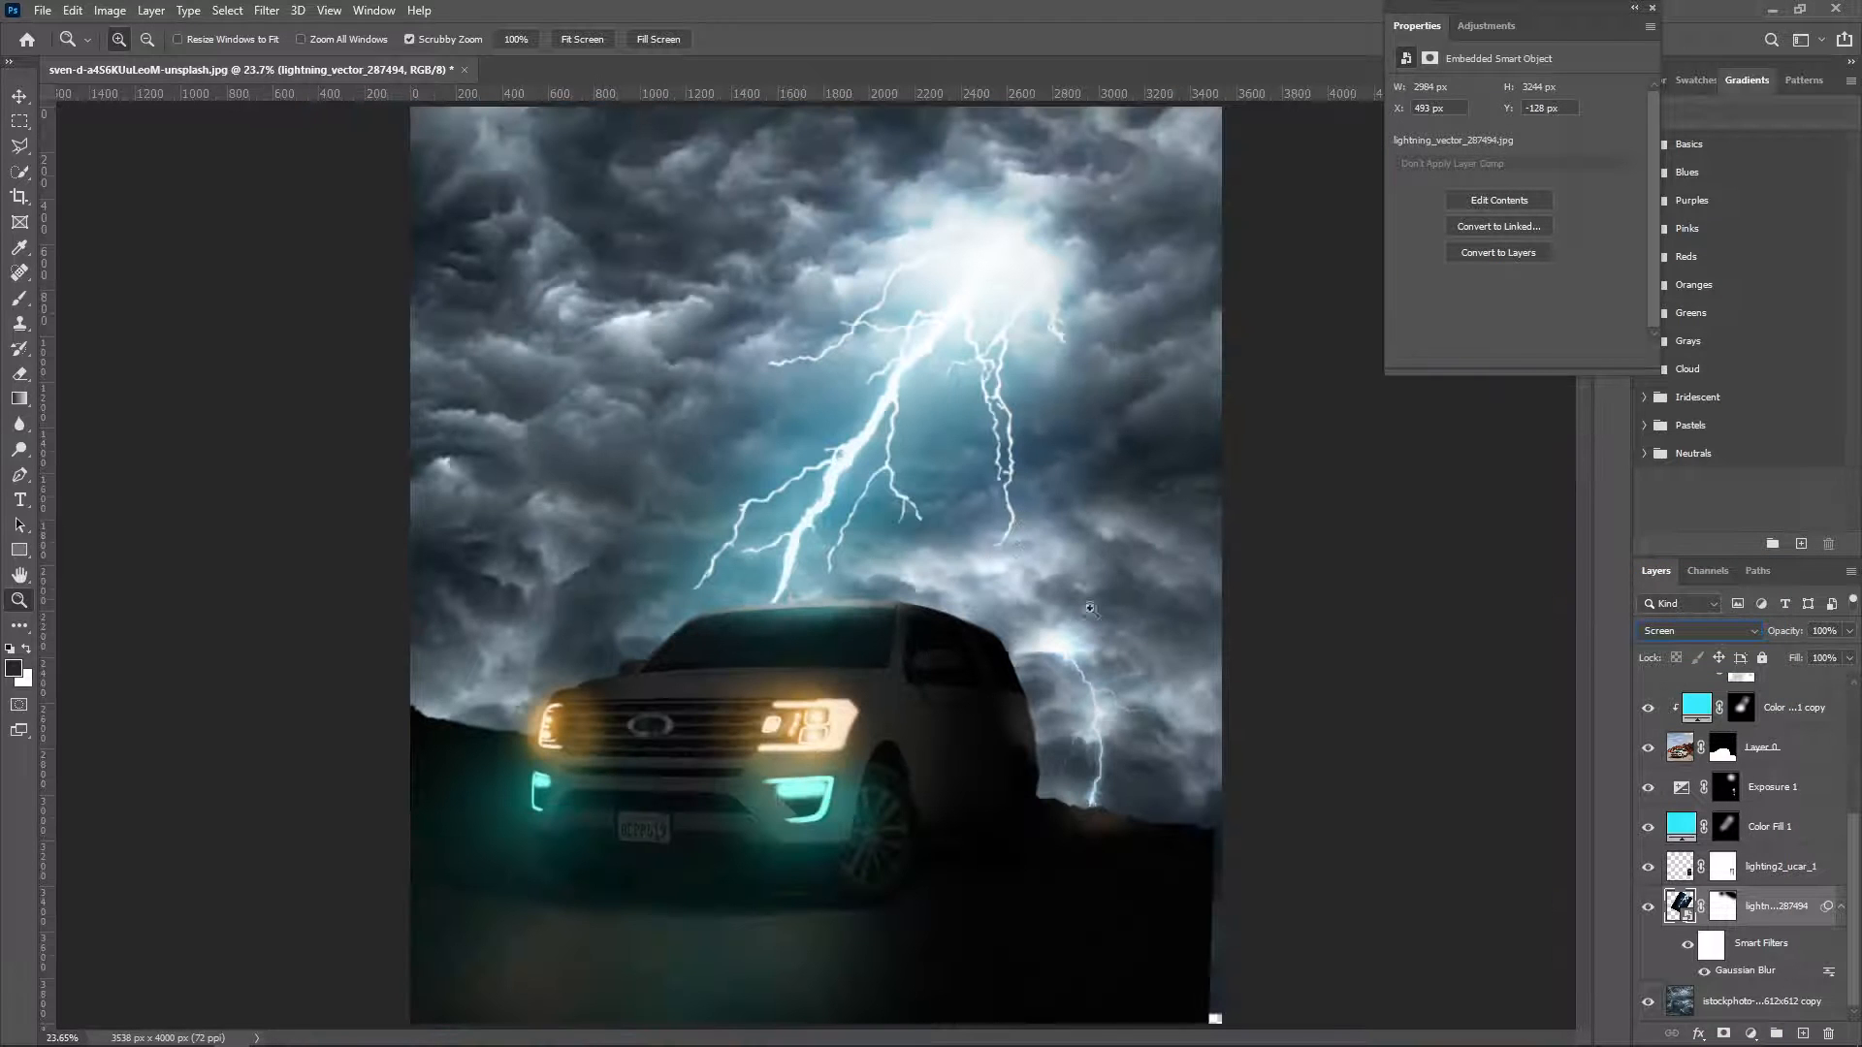
Select two beam shapes widening from the headlights past the image's left edge with the Polygonal Lasso.
left_click(19, 147)
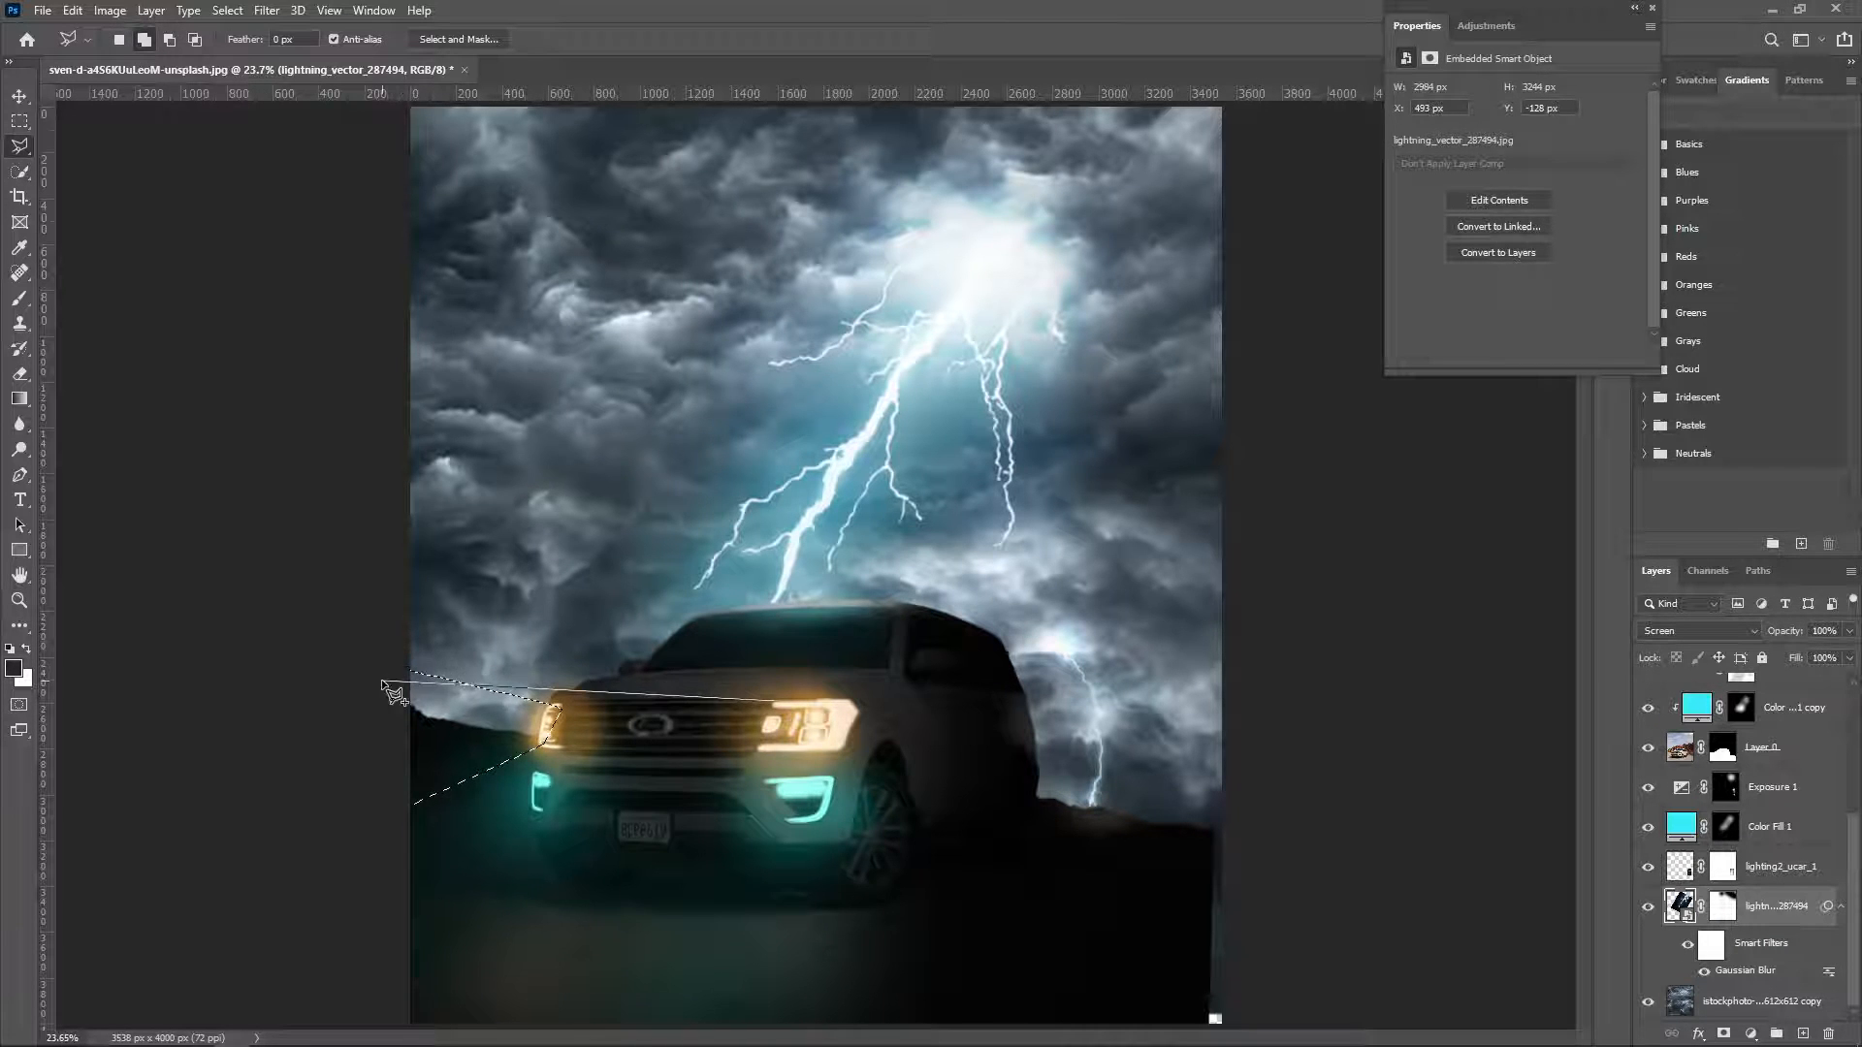
left_click(377, 643)
left_click(387, 913)
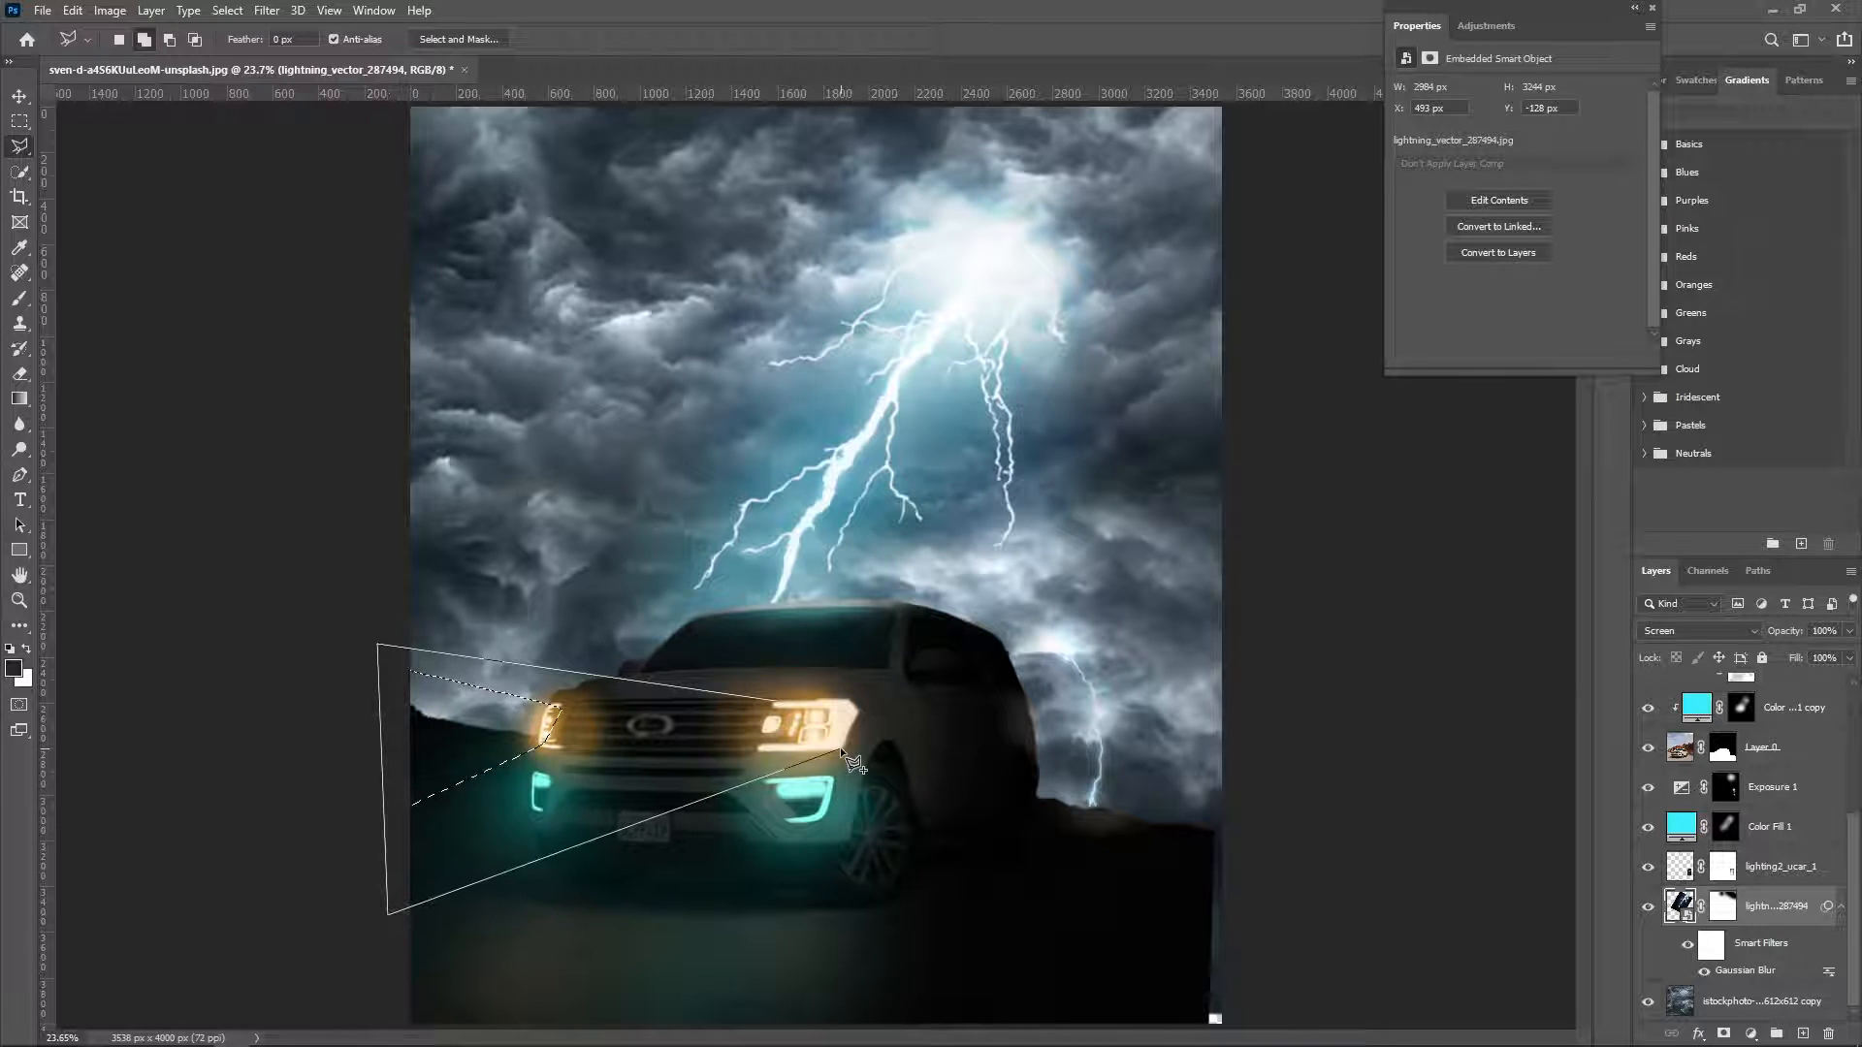
left_click(798, 705)
Add a light orange solid color fill above all layers from the beam selection, in Screen mode at 9% opacity.
scroll(1795, 704, "up", 5)
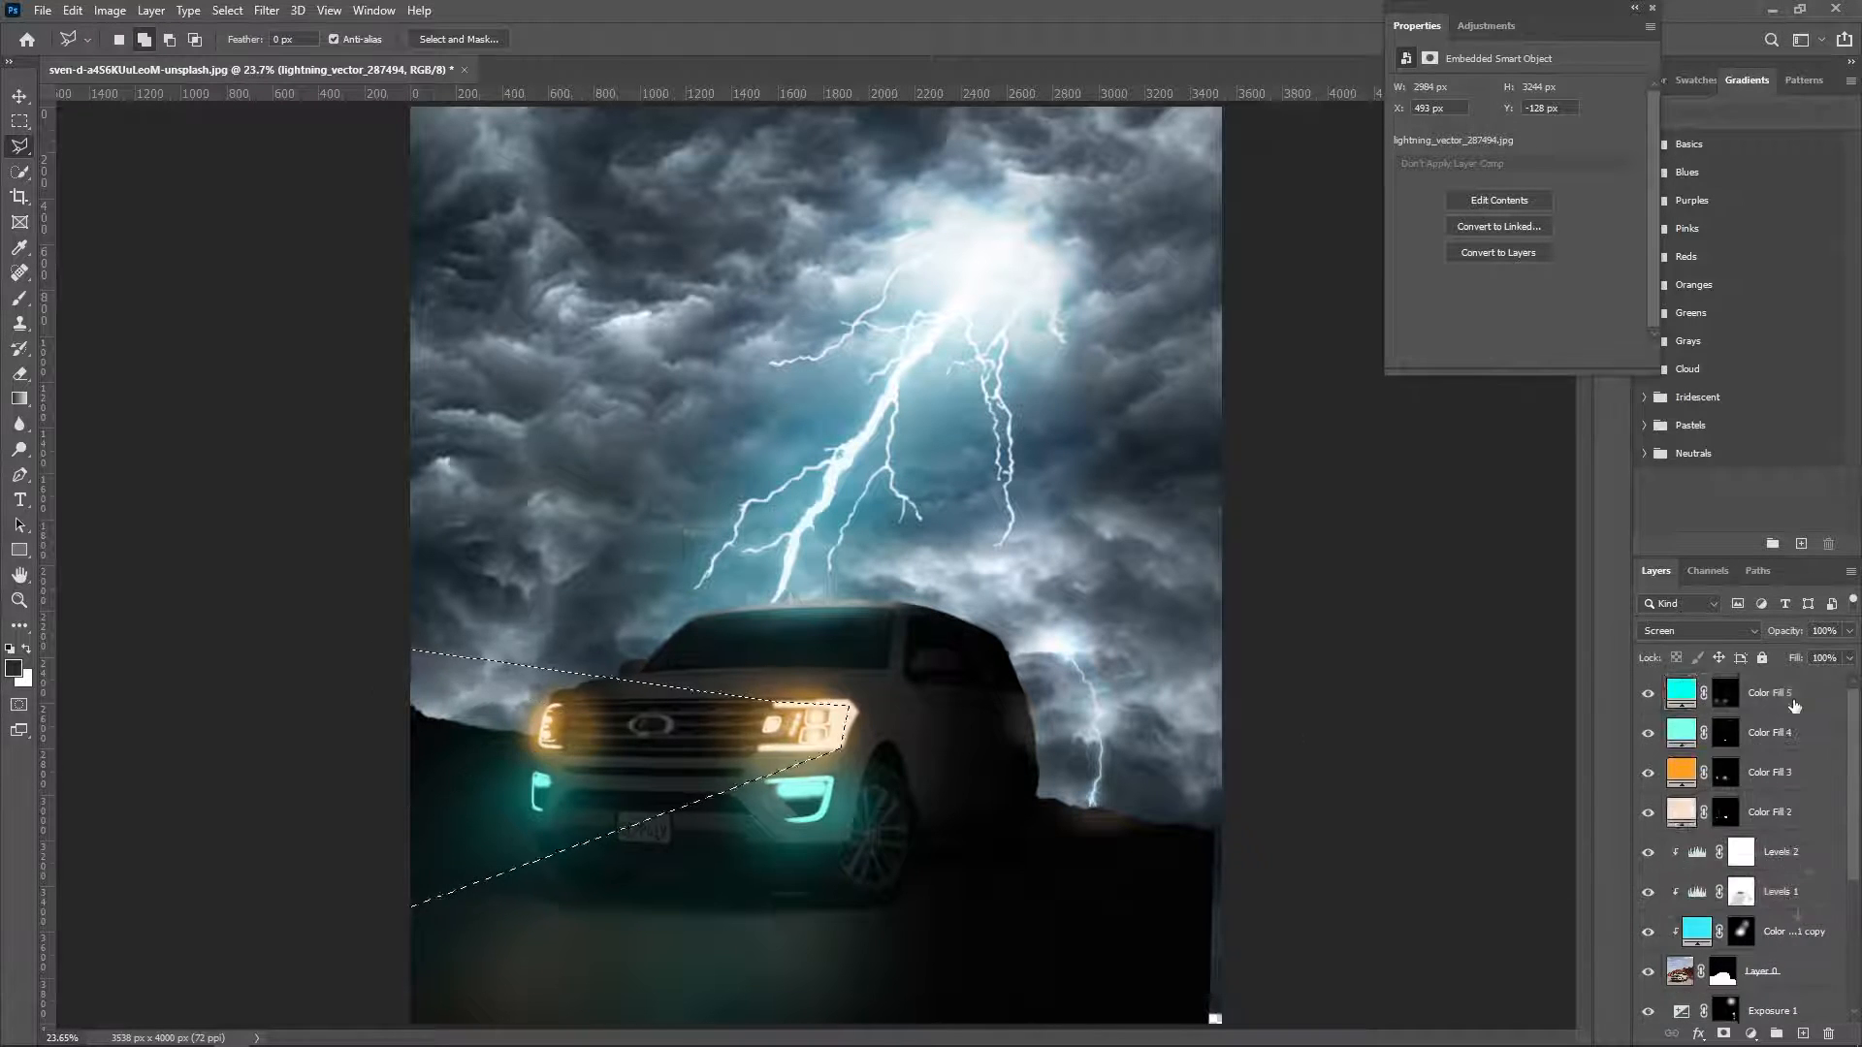
left_click(1794, 700)
left_click(1750, 1033)
left_click(1745, 694)
left_click_drag(702, 389, 823, 154)
left_click(942, 461)
left_click(1134, 236)
left_click(1697, 631)
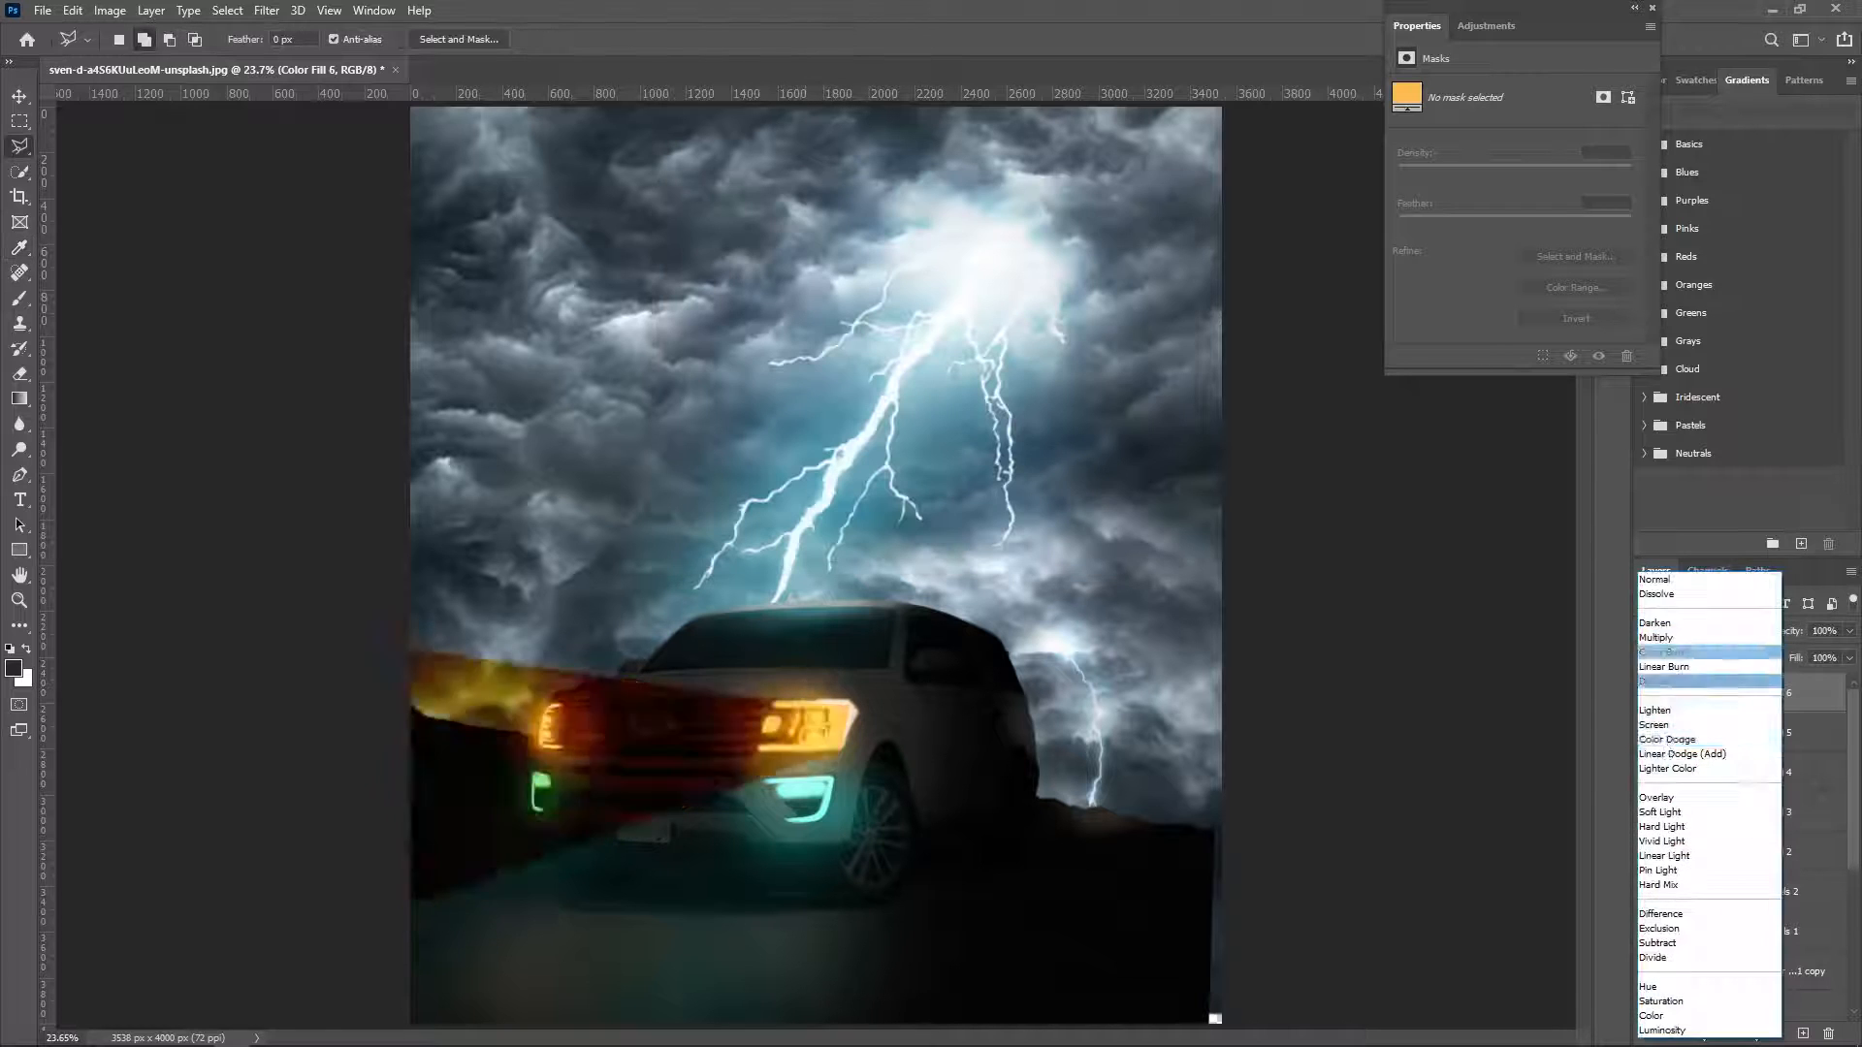
left_click(1662, 725)
left_click_drag(1782, 633, 1525, 600)
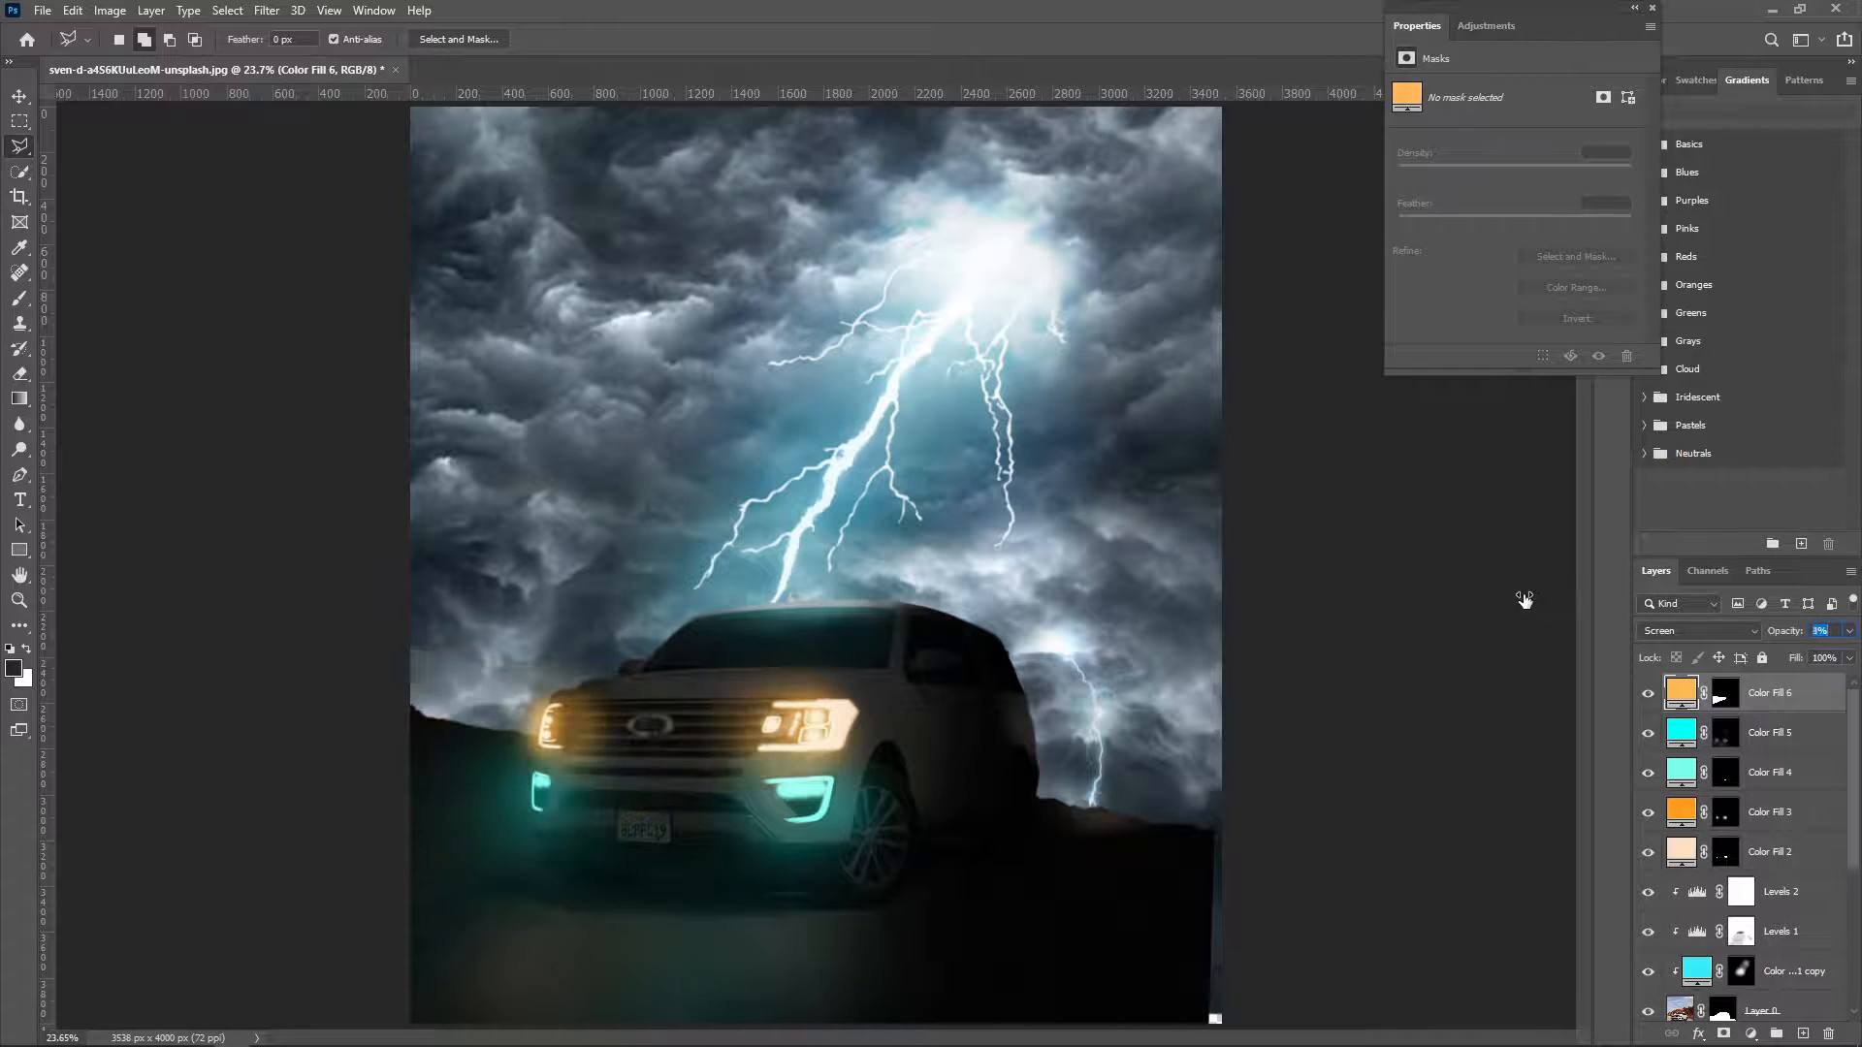
Rasterize the orange beam fill and soften it with a blur filter.
left_click(266, 10)
mouse_move(291, 229)
left_click(562, 310)
left_click(1072, 391)
left_click_drag(1299, 521, 1242, 525)
left_click(1401, 264)
key("l")
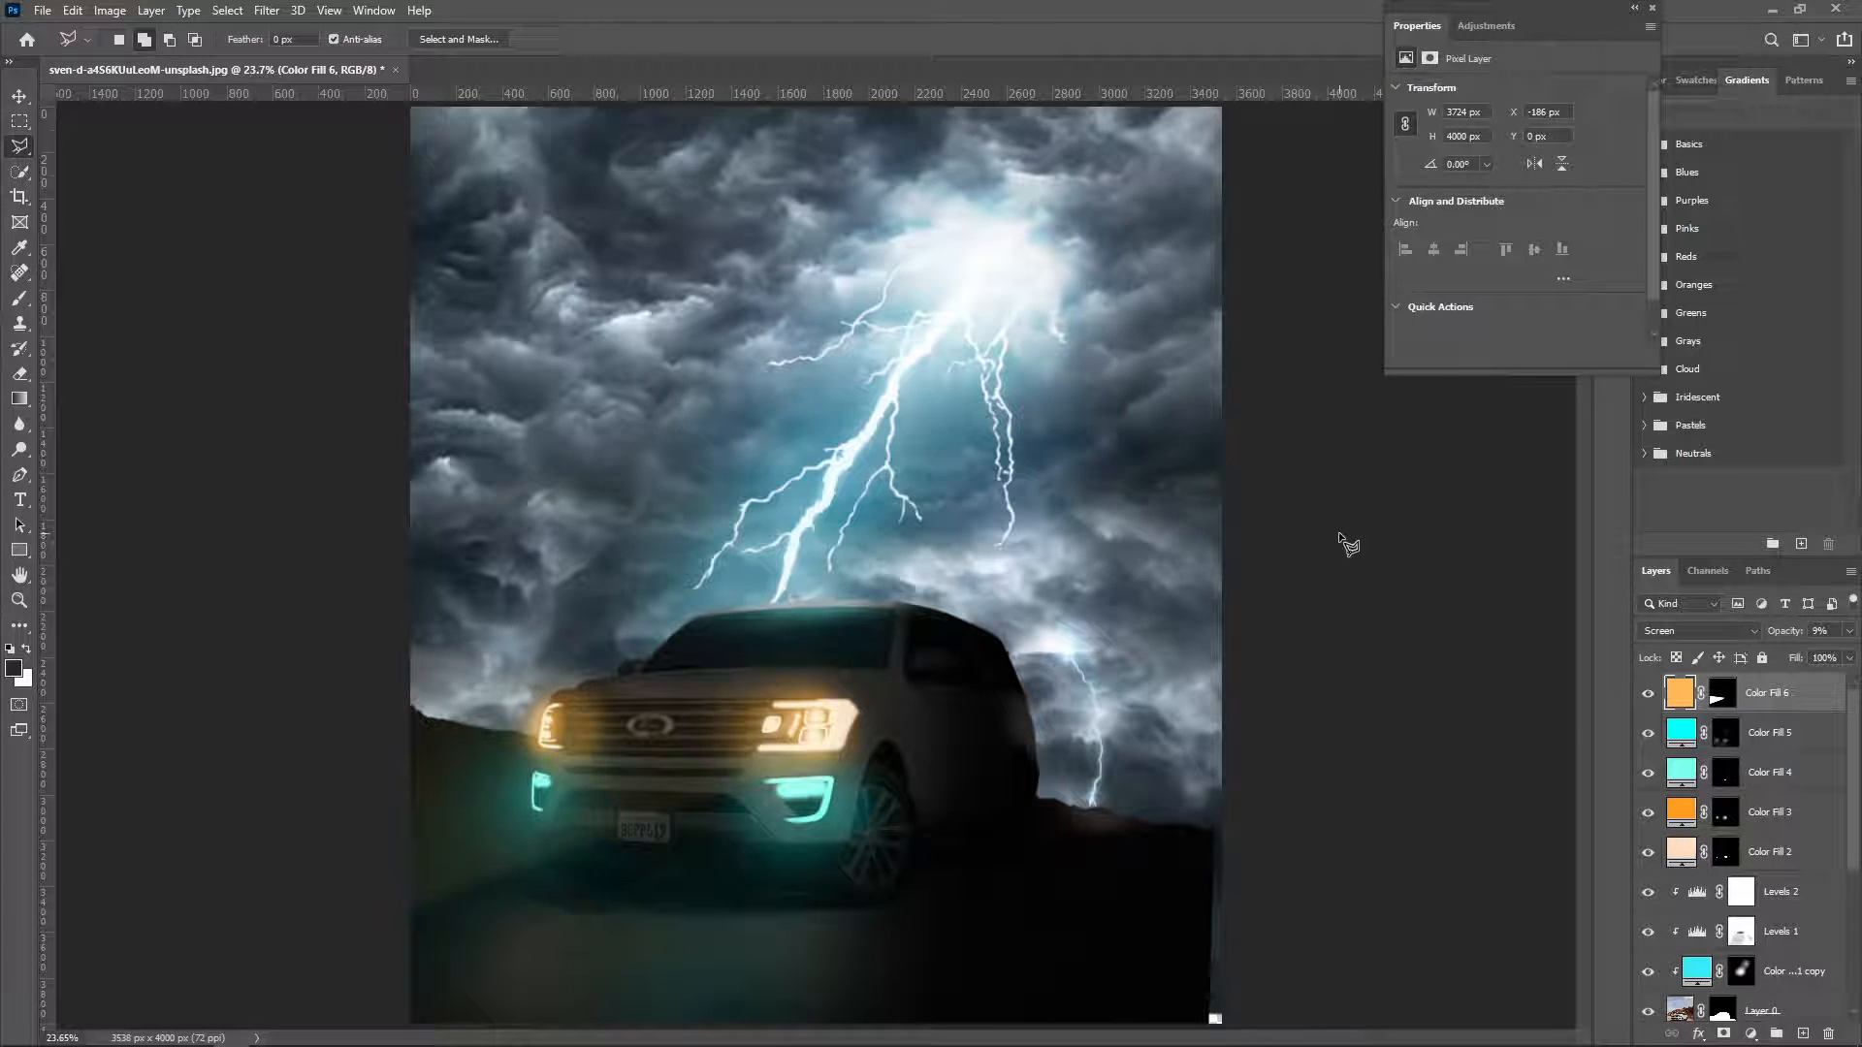
Crop the image to 3428 x 4000 px, trimming the flawed strip along its right edge.
left_click(19, 199)
left_click_drag(1222, 563, 1209, 562)
left_click_drag(835, 108, 838, 122)
key("Return")
key("z")
left_click(797, 662, "alt")
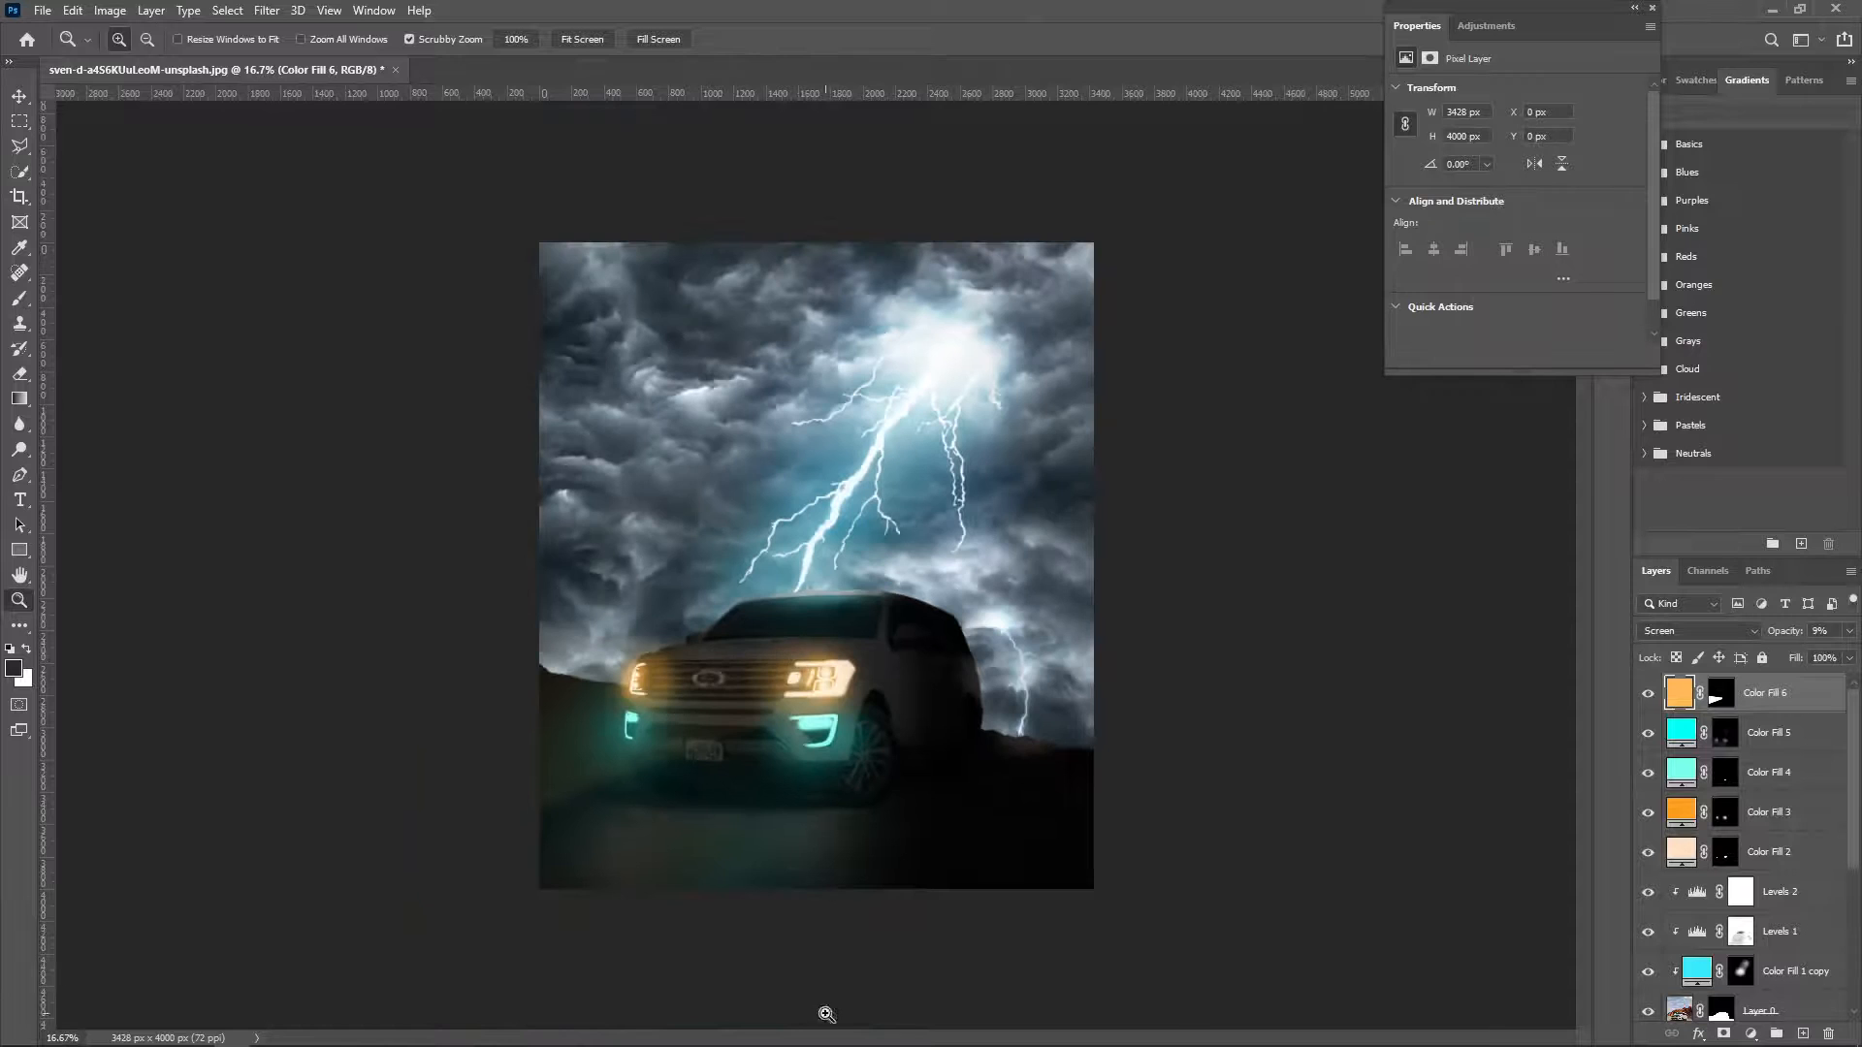
right_click(868, 624)
left_click(906, 635)
On the orange glow fill's mask, paint a broad white glow over the SUV and road with a 2453 px brush at 10% flow.
left_click(19, 299)
left_click(1647, 813)
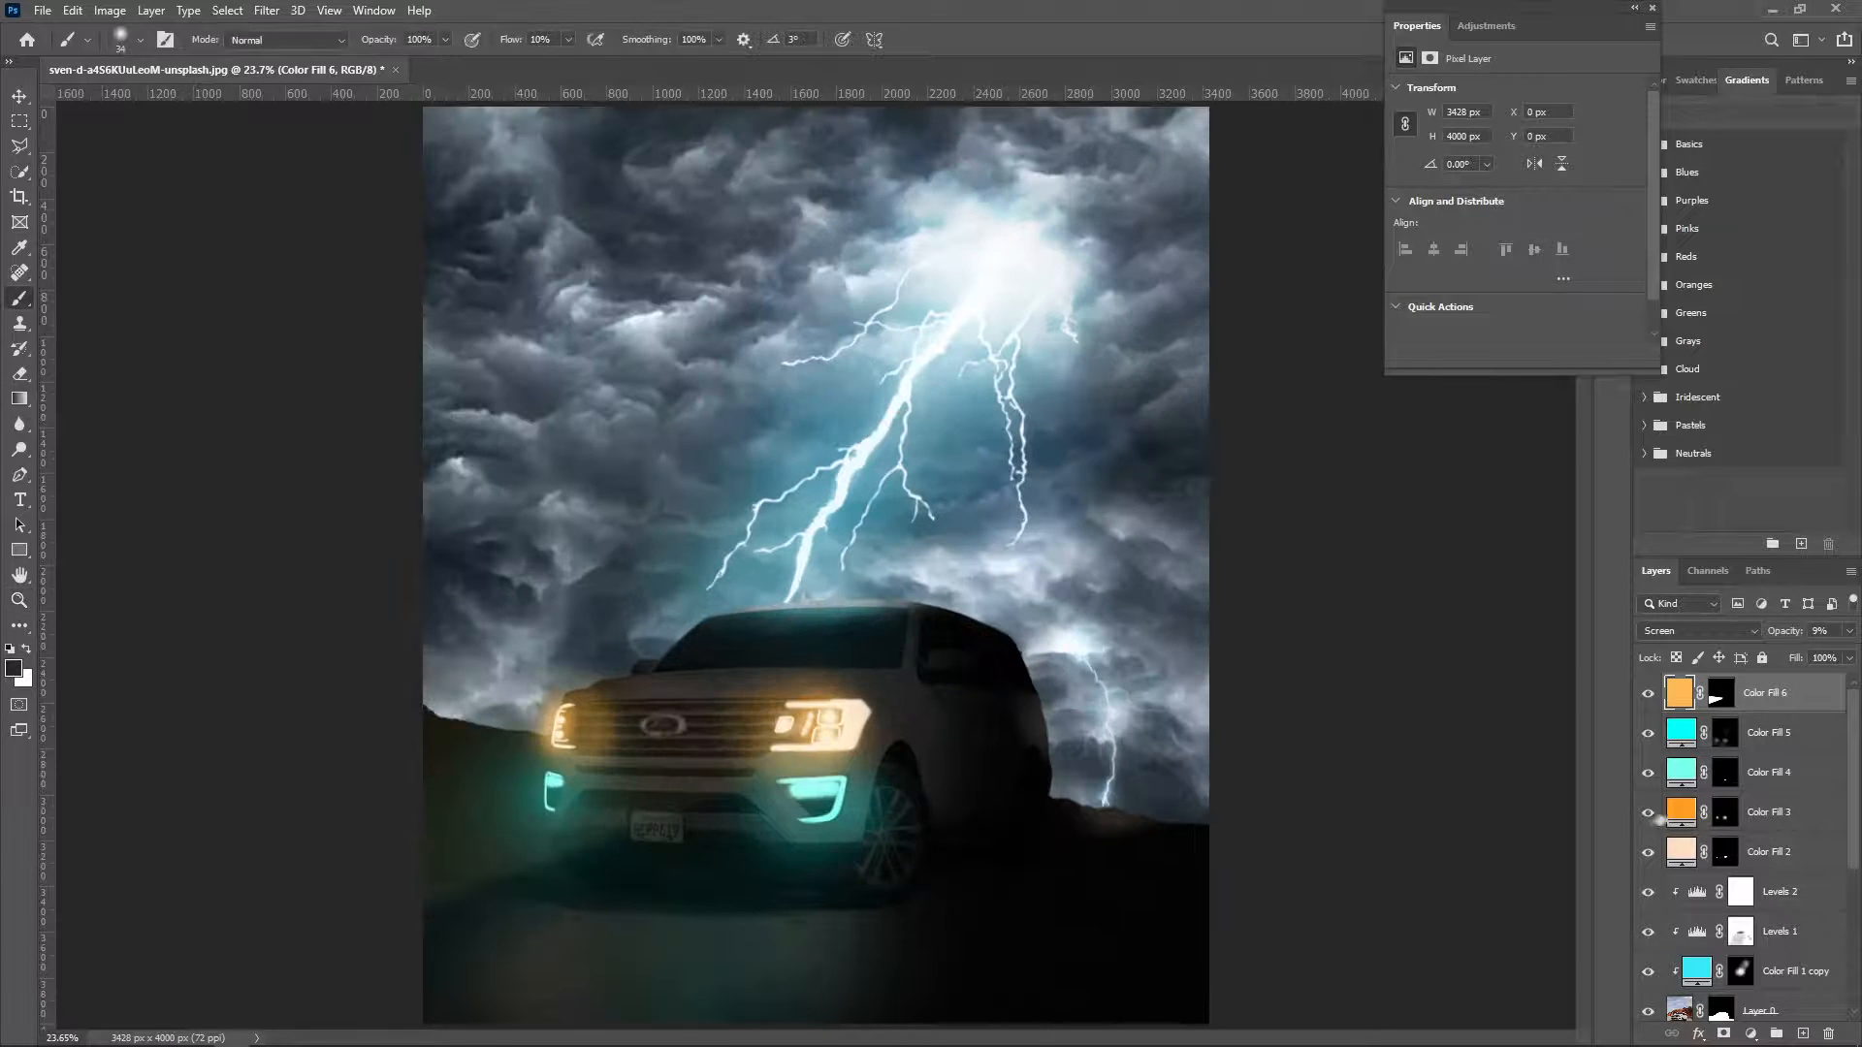
left_click(1647, 812)
left_click(1681, 812)
left_click(1721, 815)
left_click_drag(969, 586, 1076, 586)
key("x")
mouse_move(823, 742)
left_mouse_down()
mouse_move(765, 948)
mouse_move(562, 1008)
left_mouse_up()
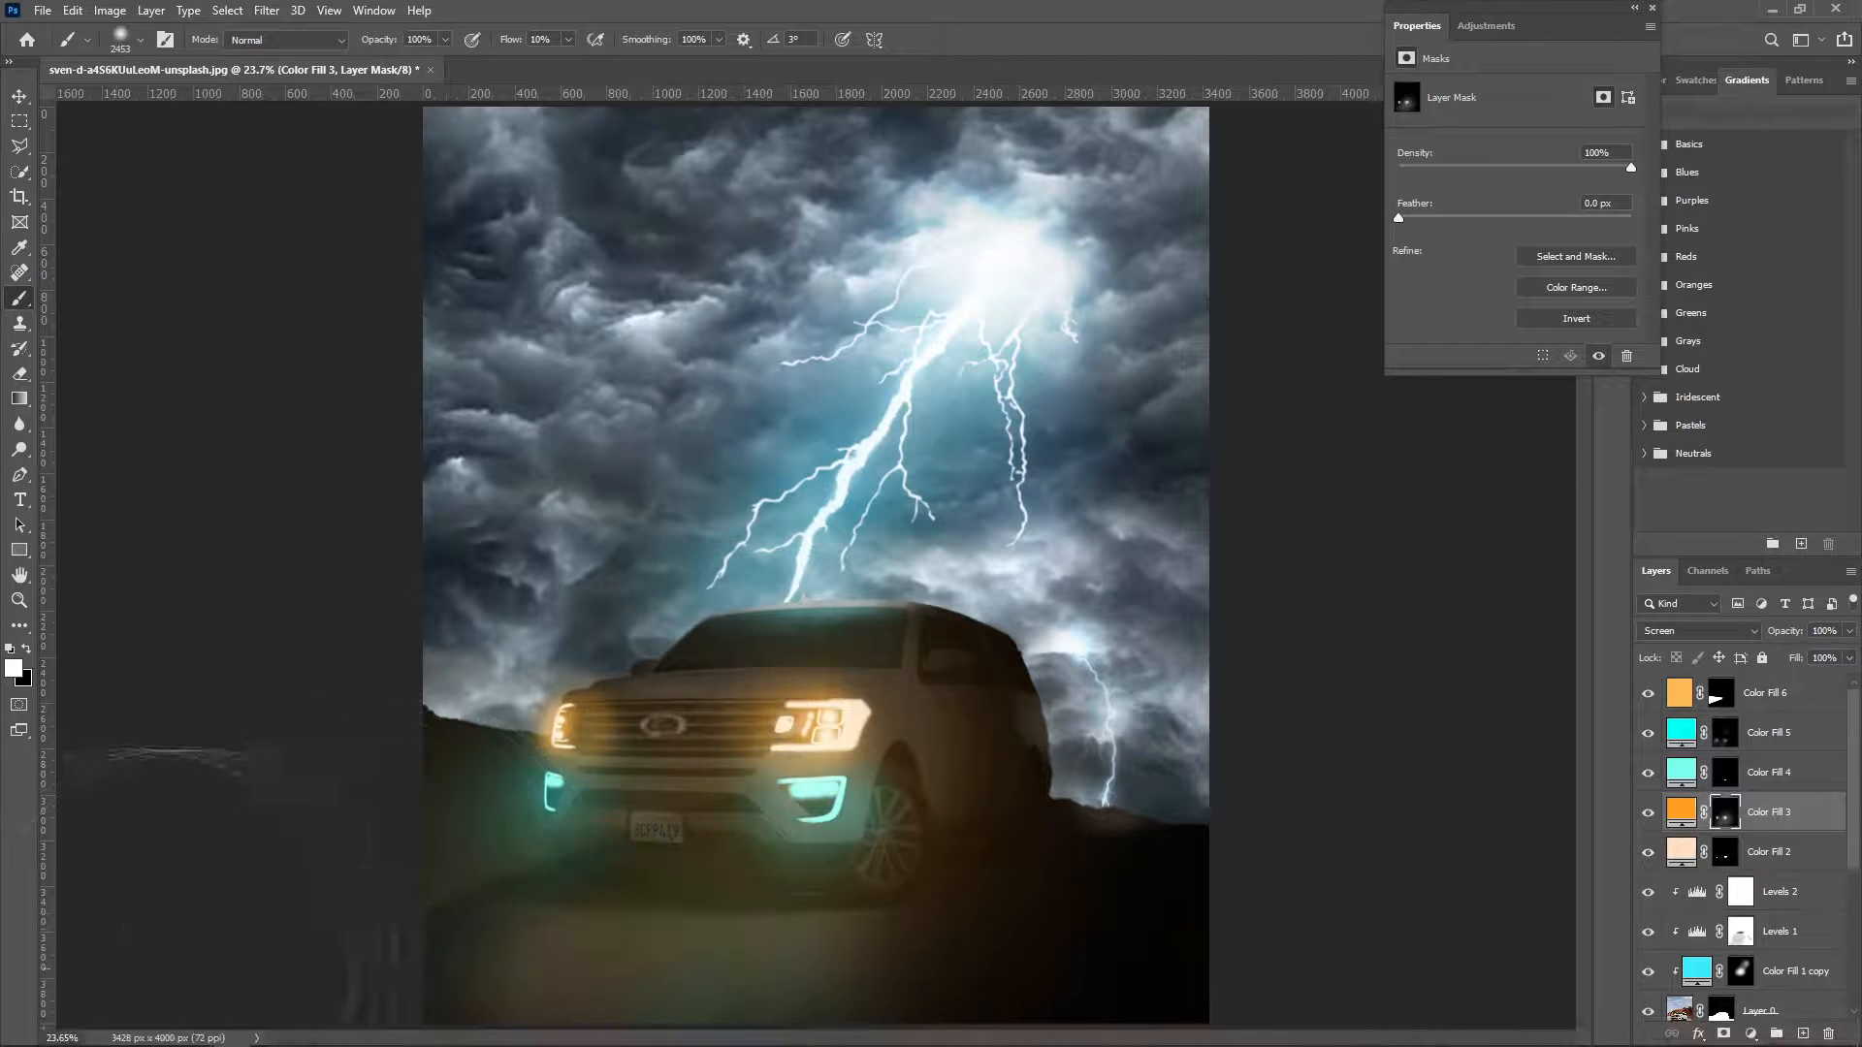
type("100")
key("Return")
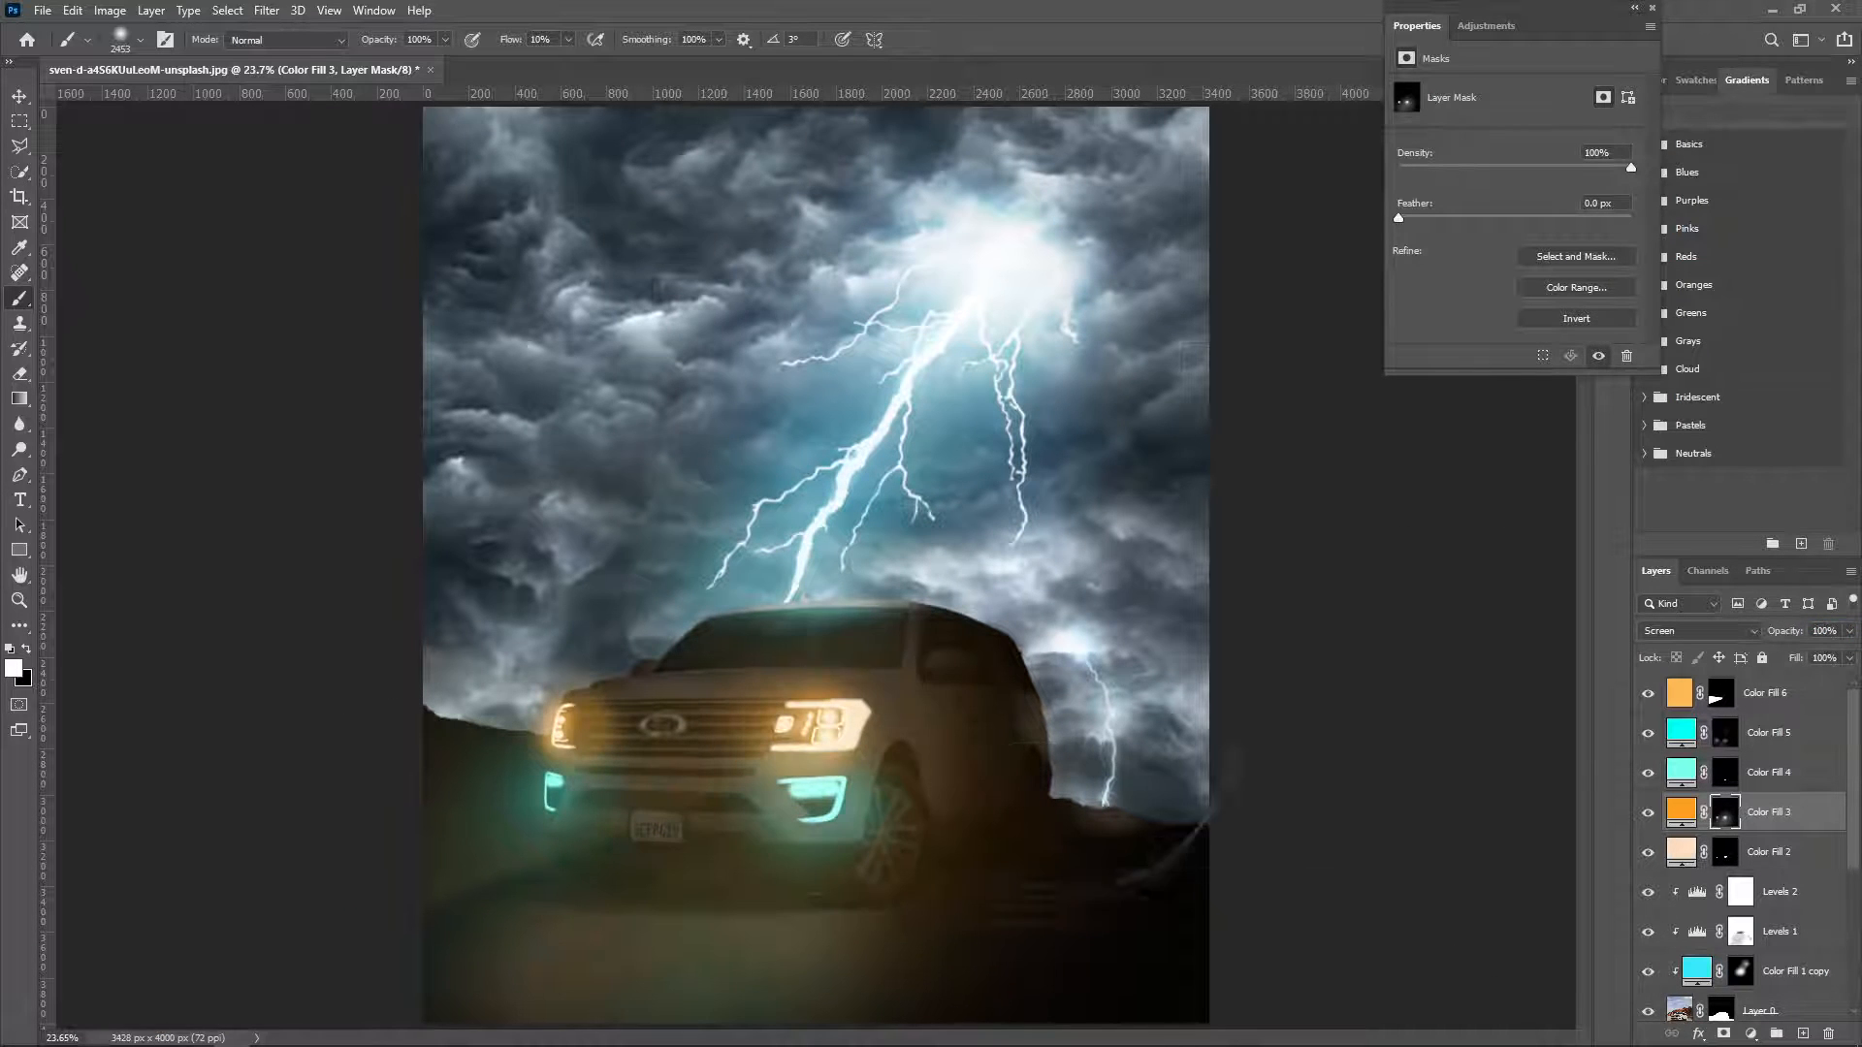
Extend the orange glow across the ground in front of the SUV with a soft 781 px brush on the same mask.
right_click(594, 644, "alt")
right_click(755, 487)
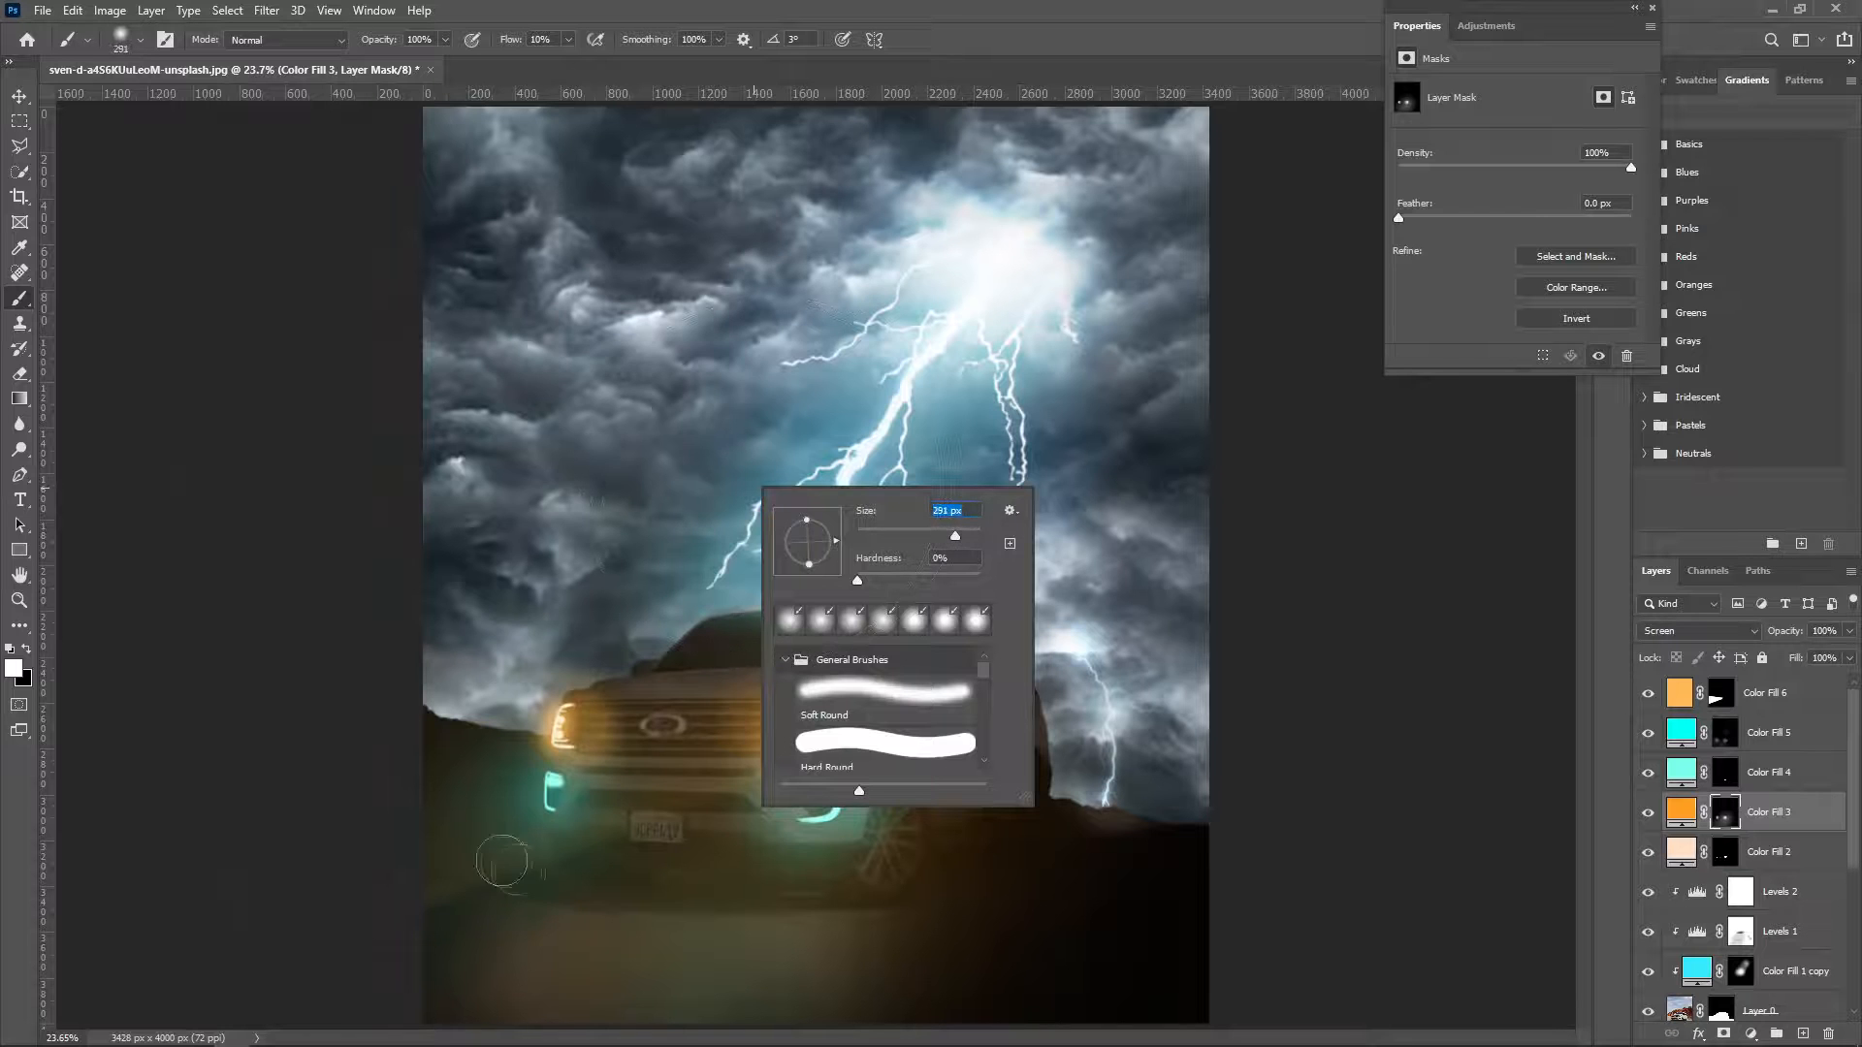
right_click(512, 871, "alt")
left_click_drag(519, 902, 557, 884)
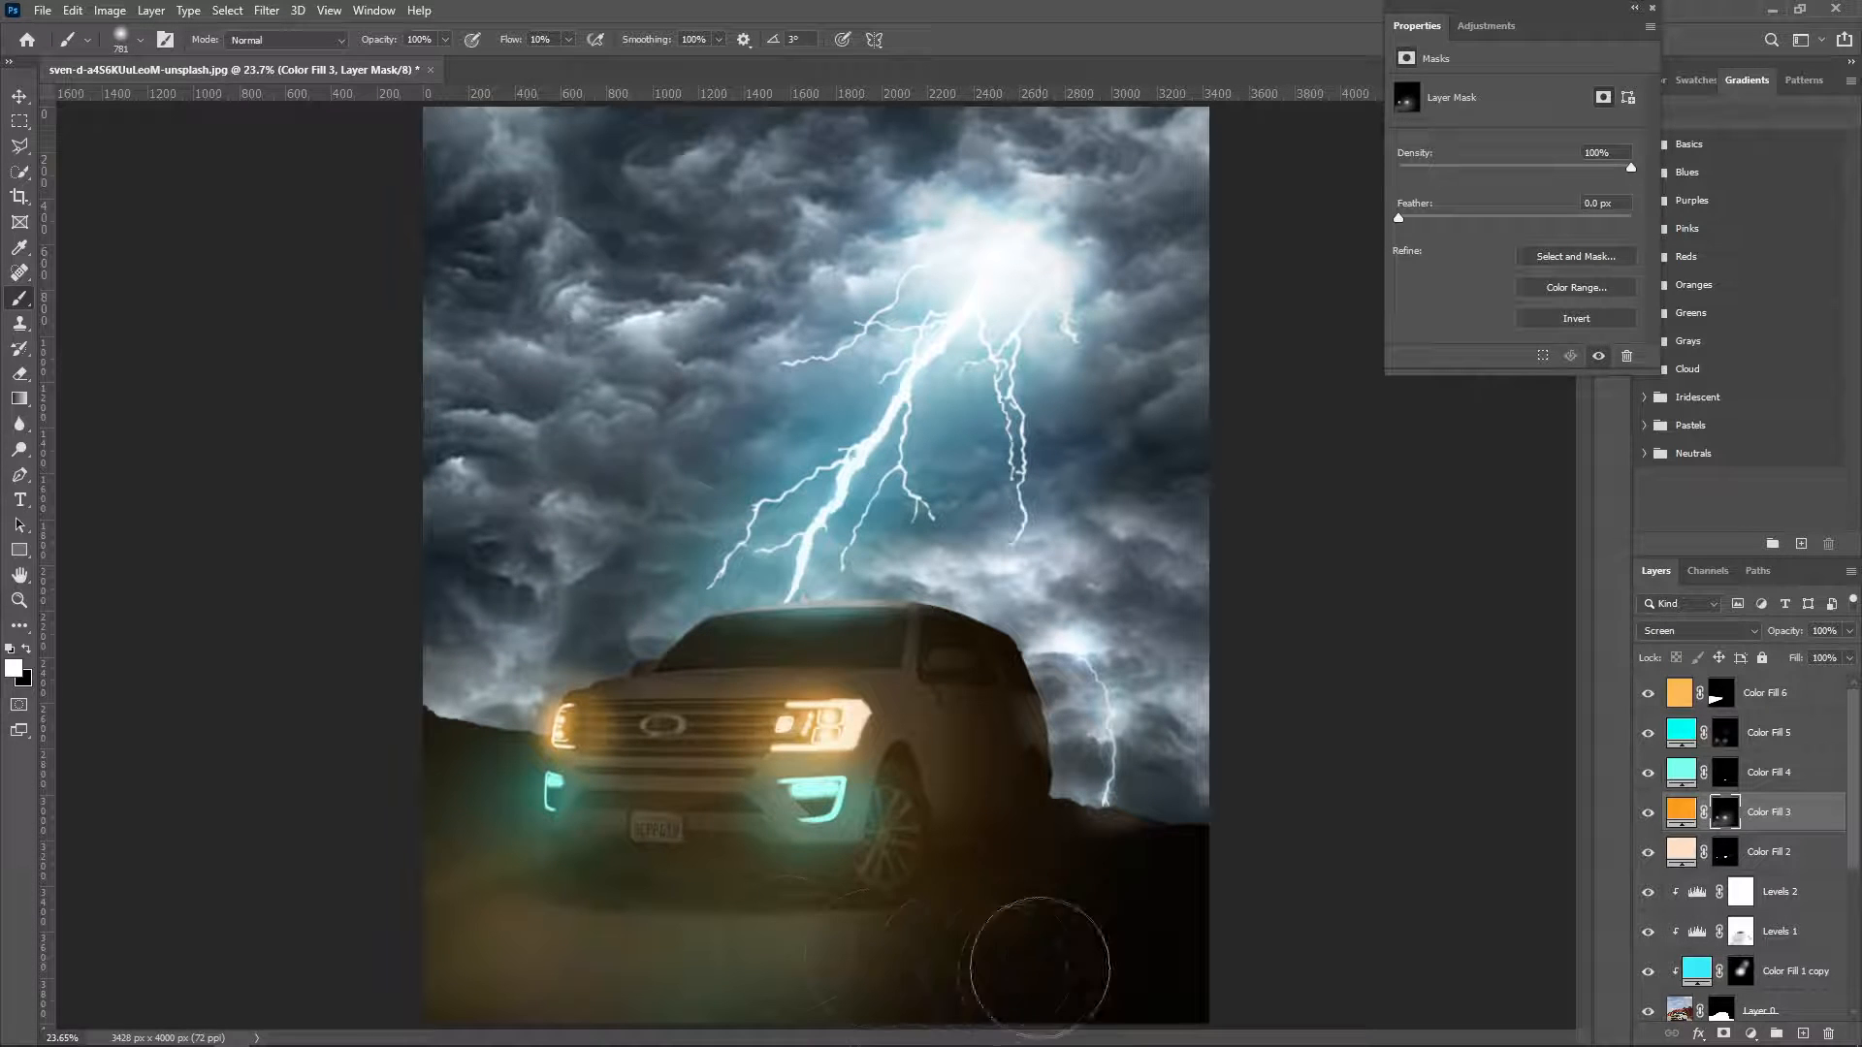
left_click_drag(1039, 968, 893, 976)
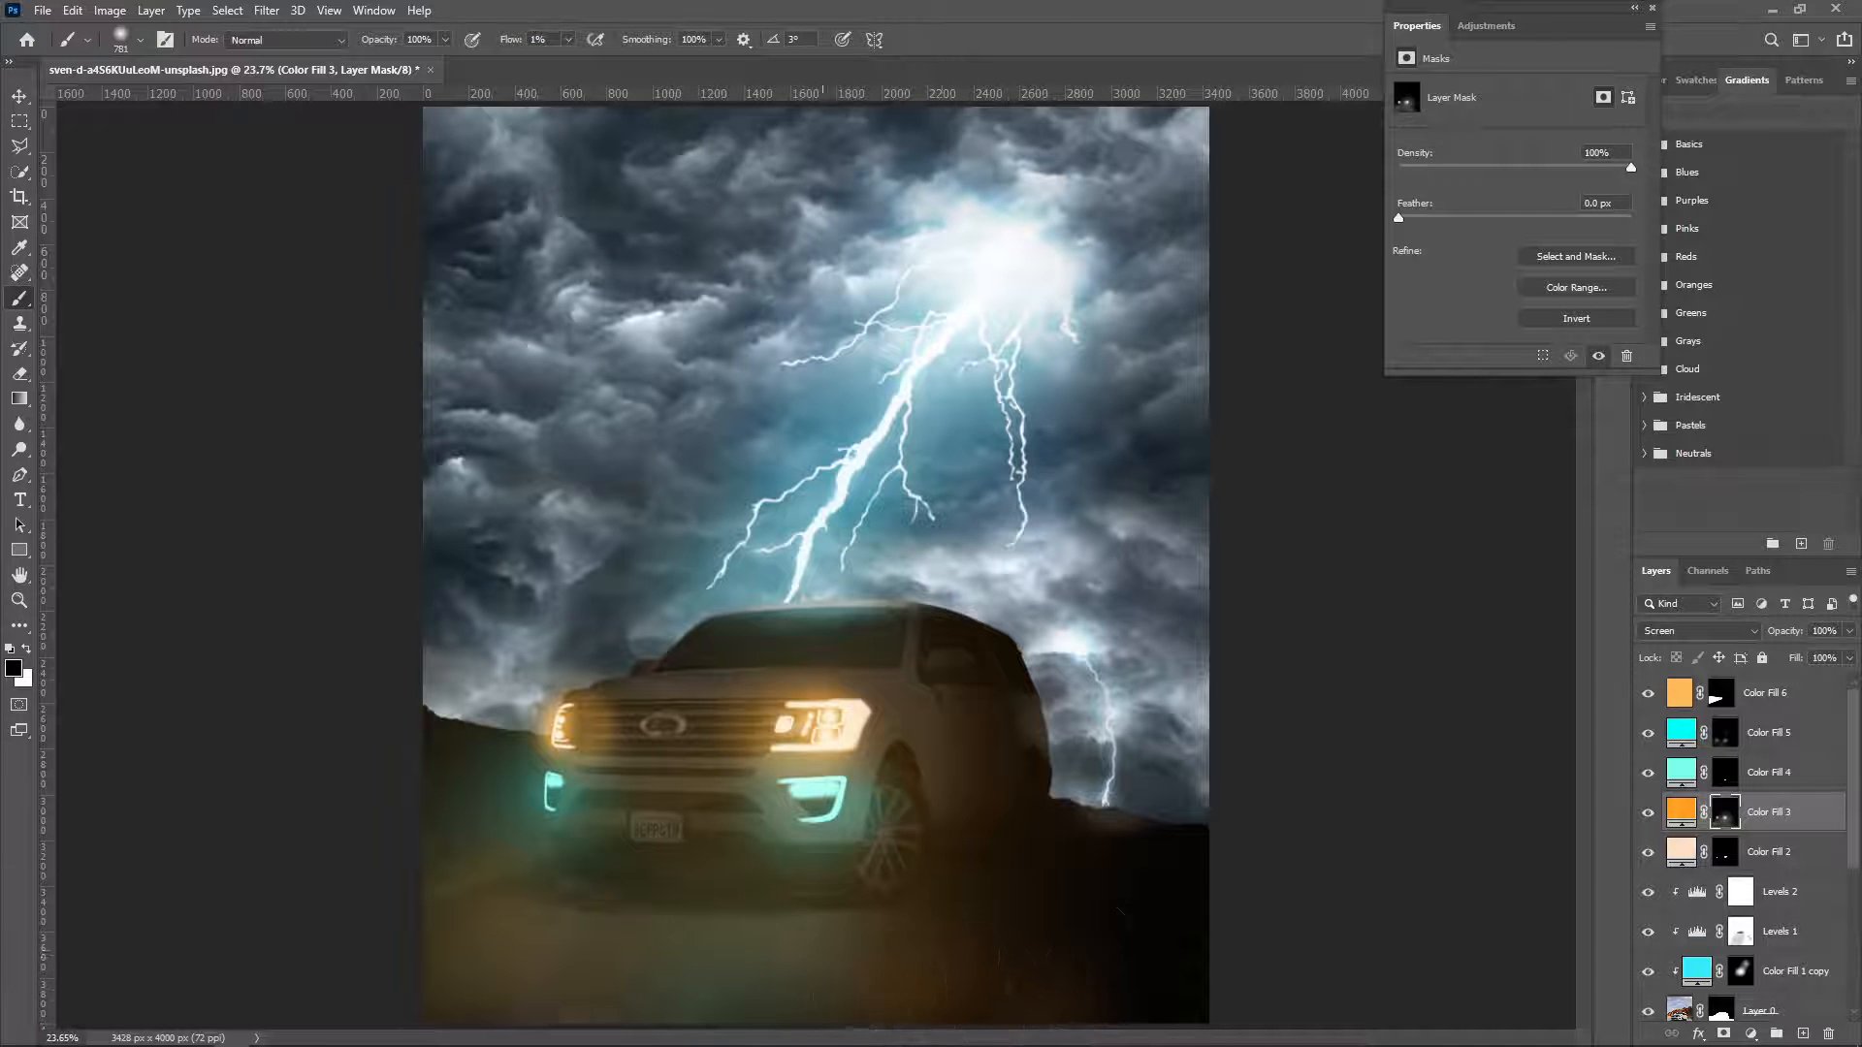
Target the clipped cyan fill's mask near the hood with a flattened 99 px brush angled at 179° and 0% hardness.
left_click(20, 600)
left_click_drag(794, 617, 905, 698)
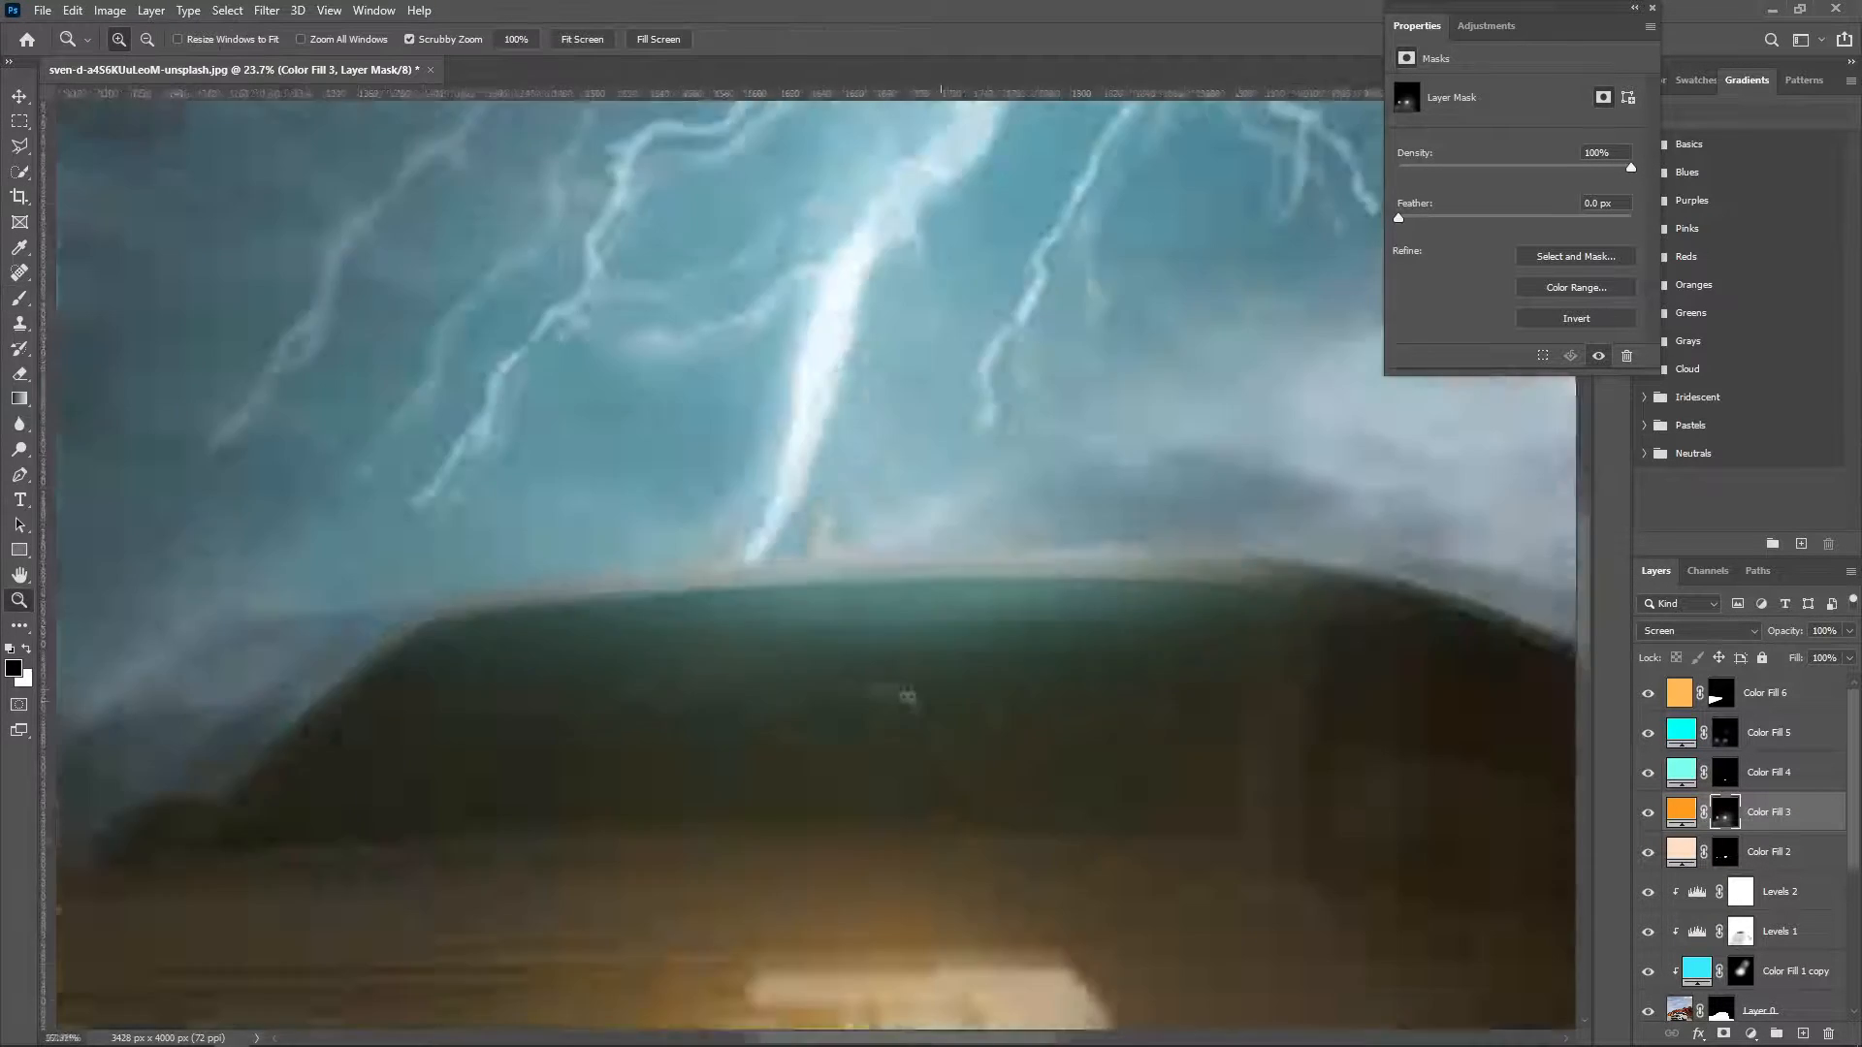
left_click_drag(648, 760, 747, 702)
left_click_drag(1024, 898, 1140, 505)
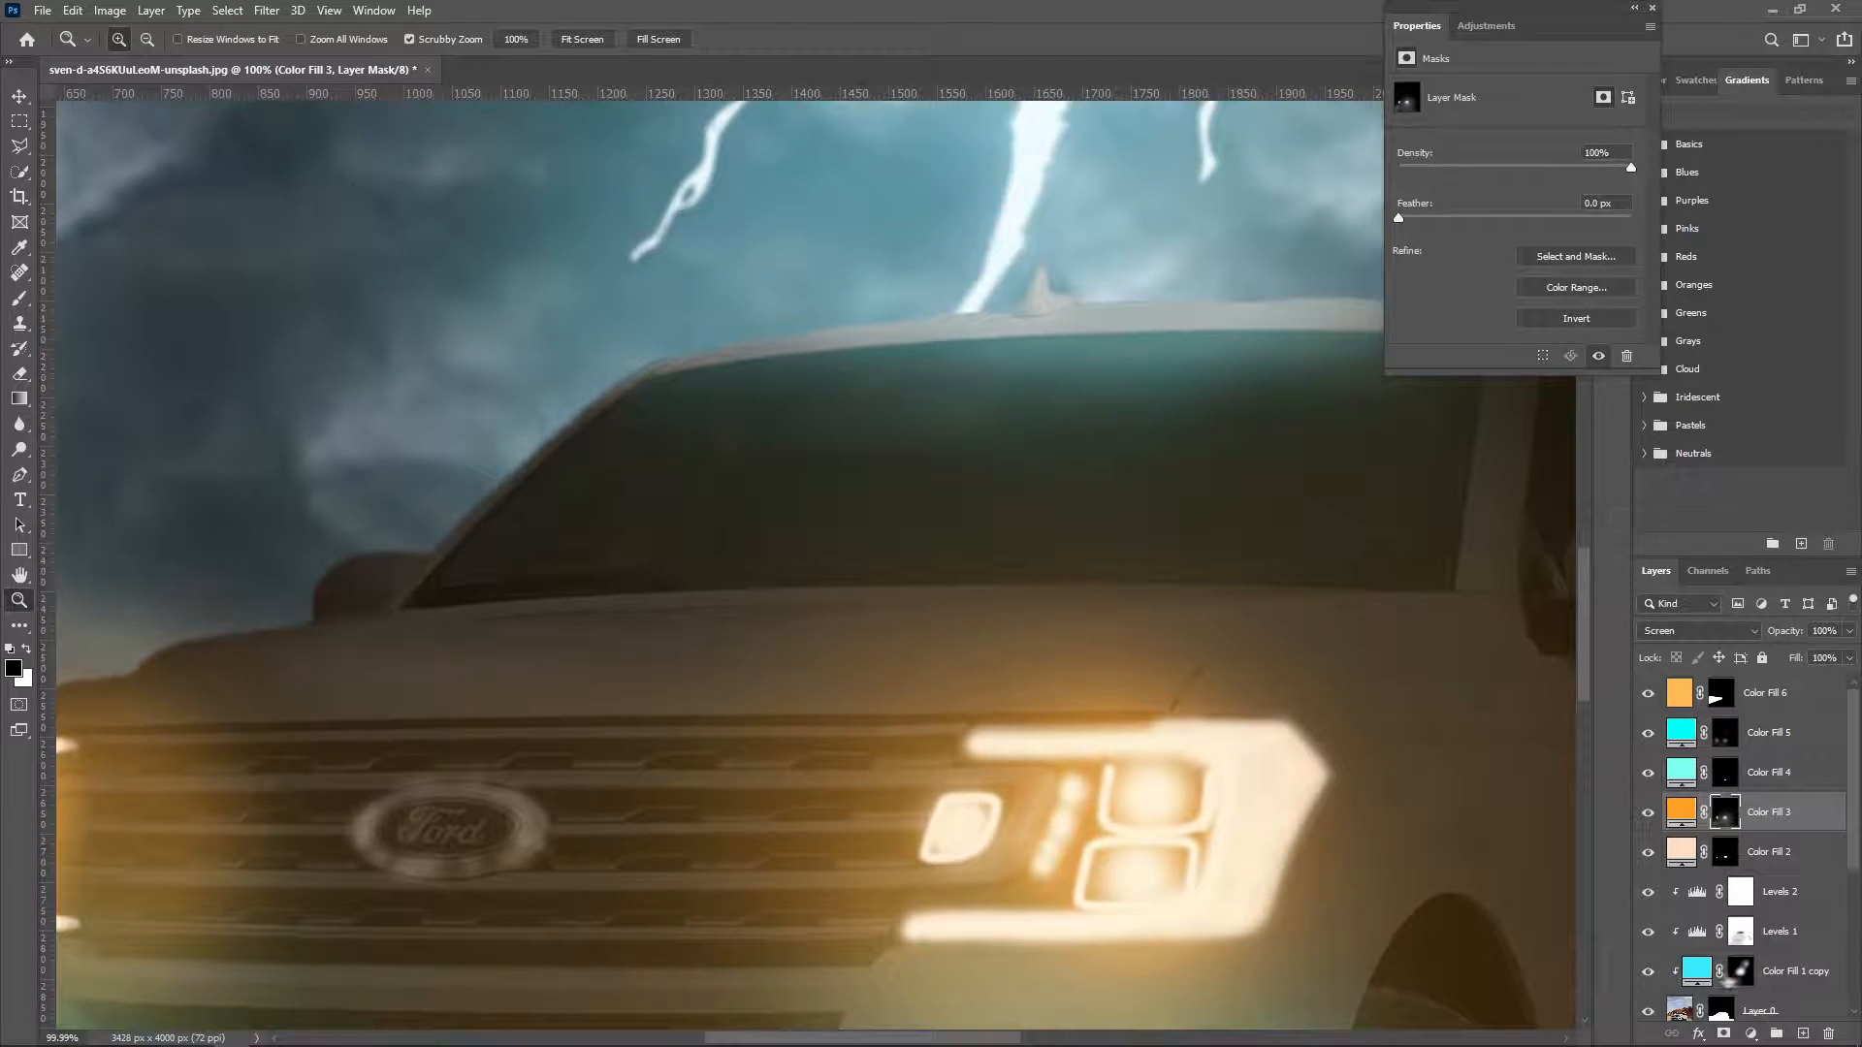
left_click(1789, 971)
left_click(19, 299)
left_click_drag(628, 565, 260, 452, "alt")
right_click(482, 479)
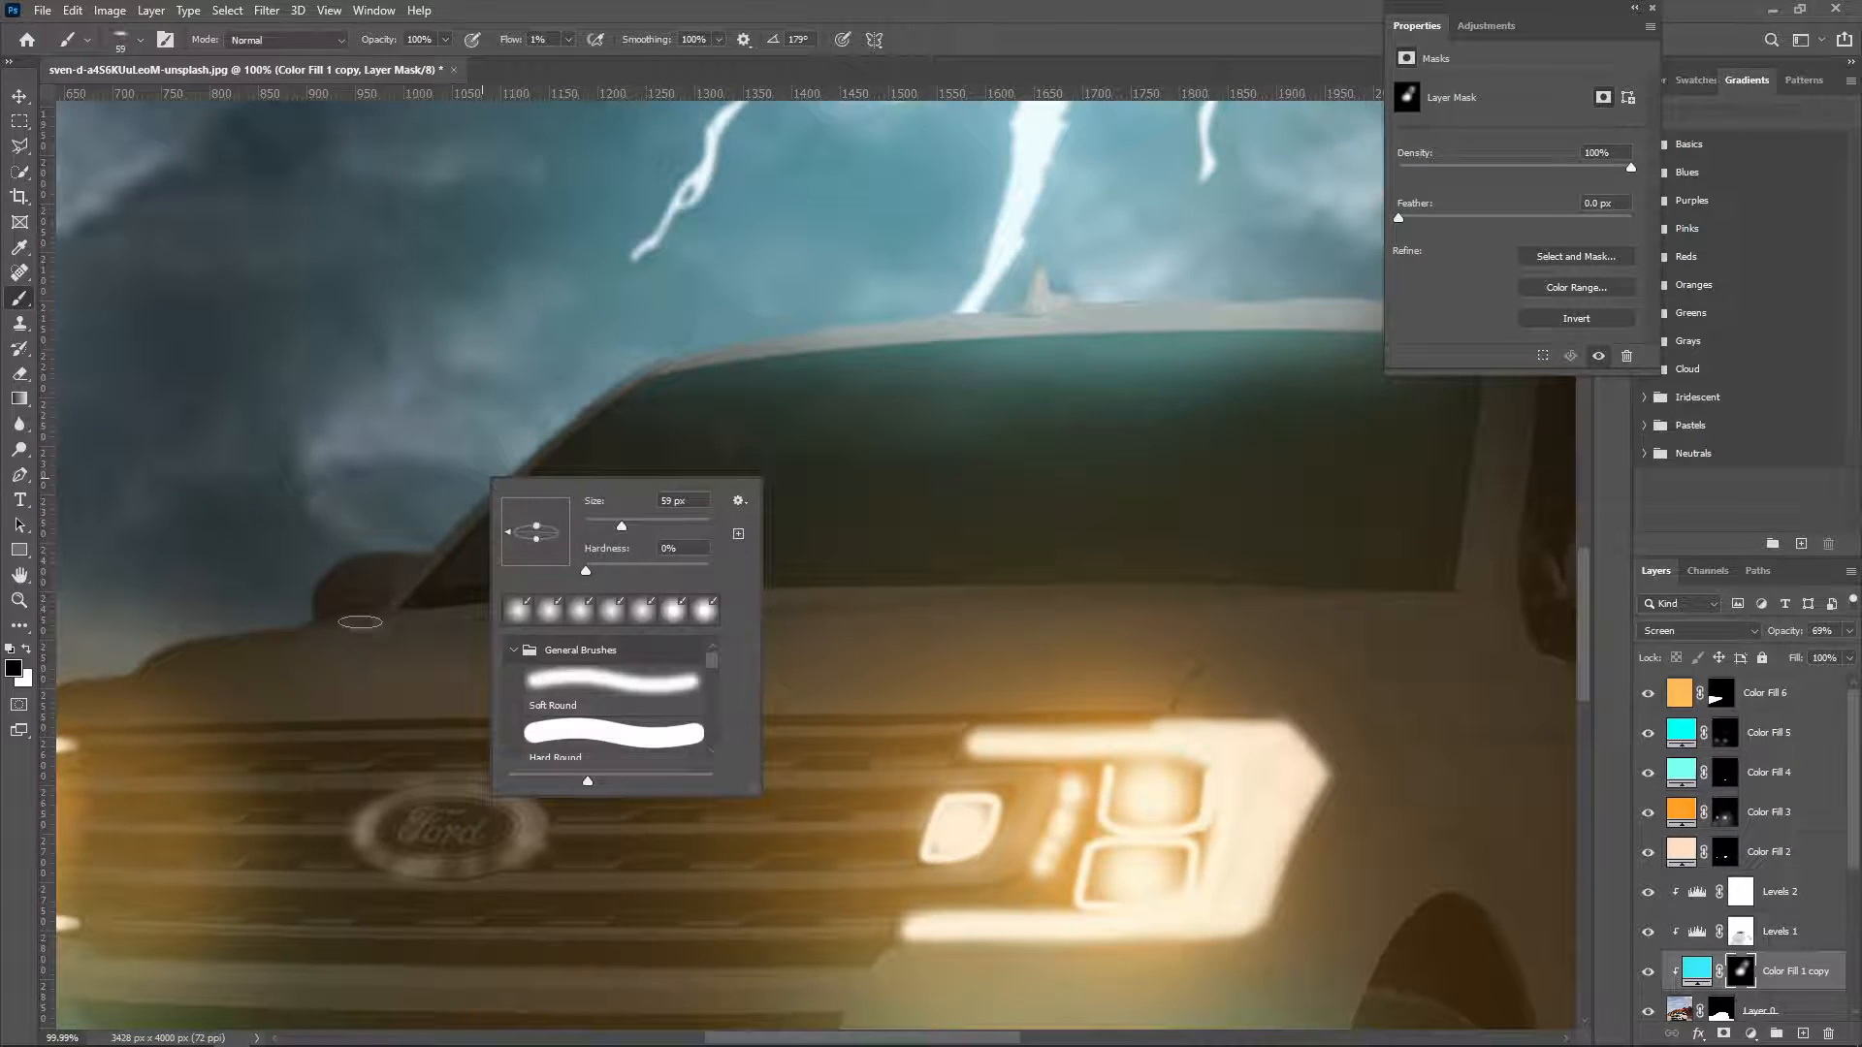
left_click_drag(391, 629, 411, 630, "alt")
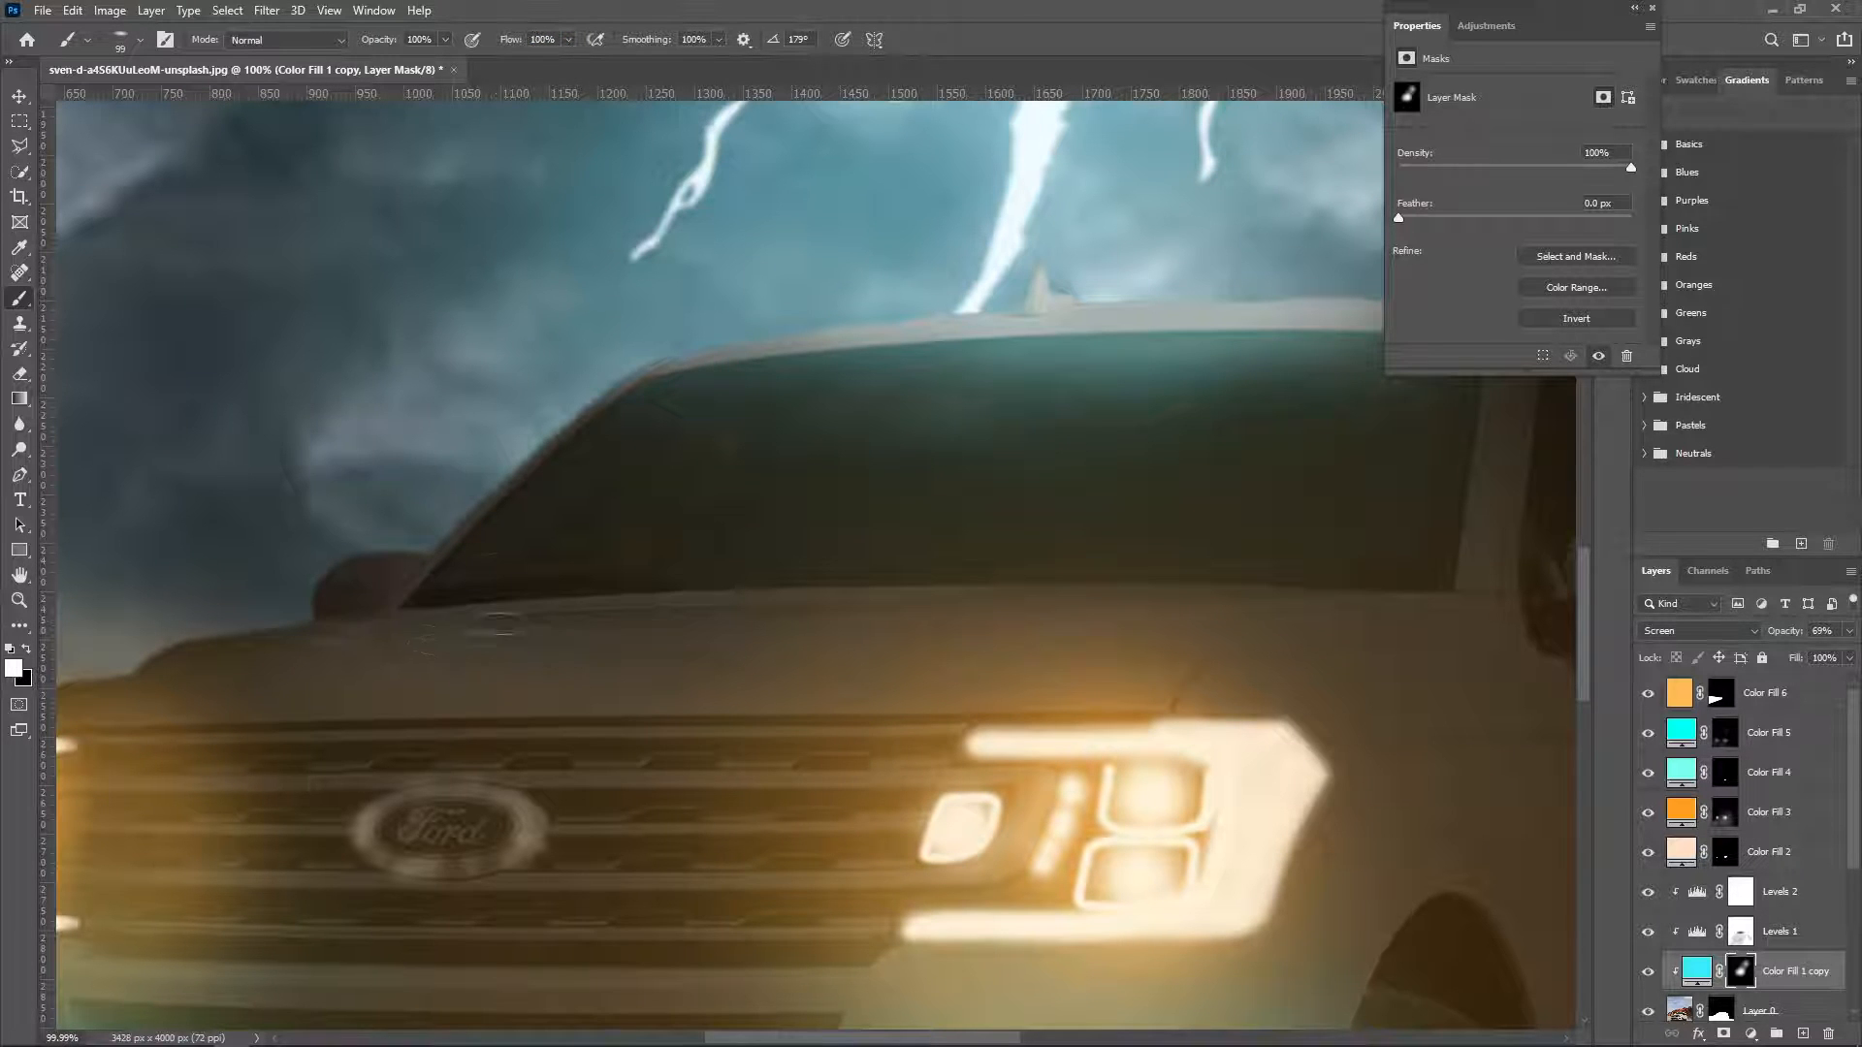
Change the clipped cyan fill's color to #5bf1fe.
scroll(1745, 853, "down", 3)
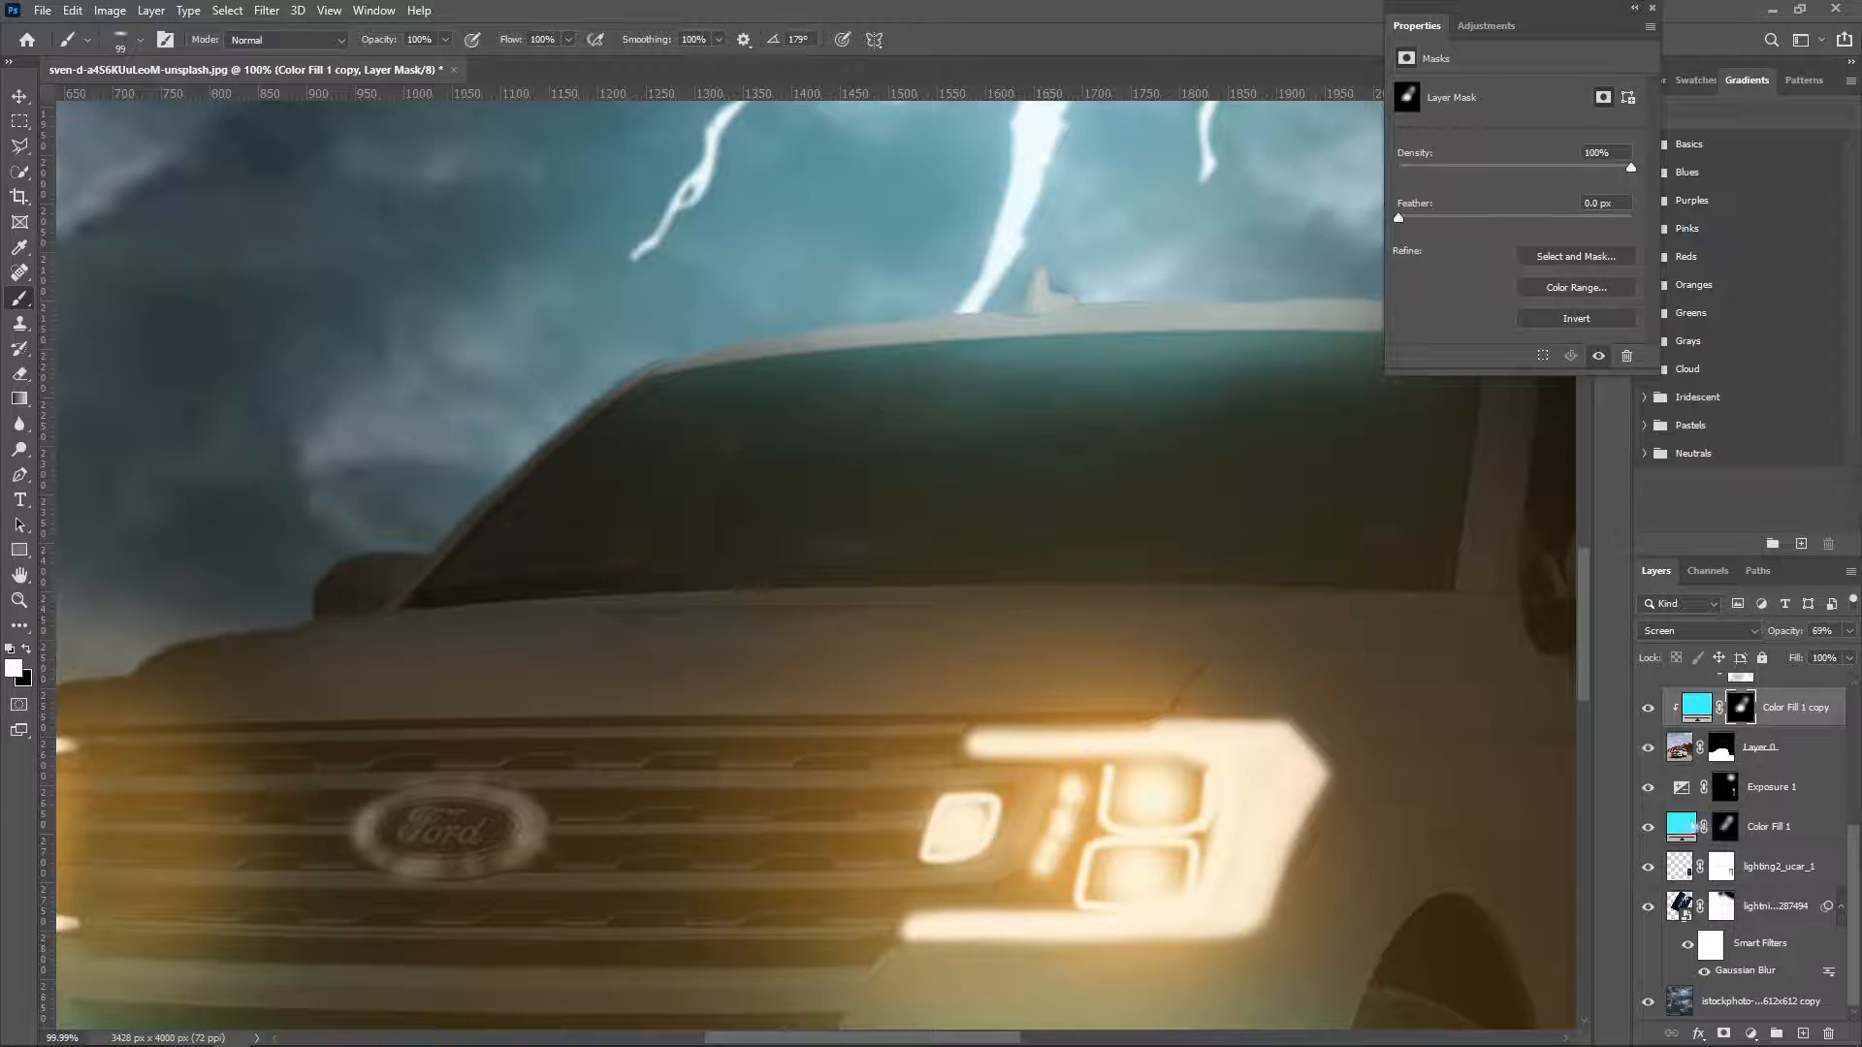
double_click(1697, 702)
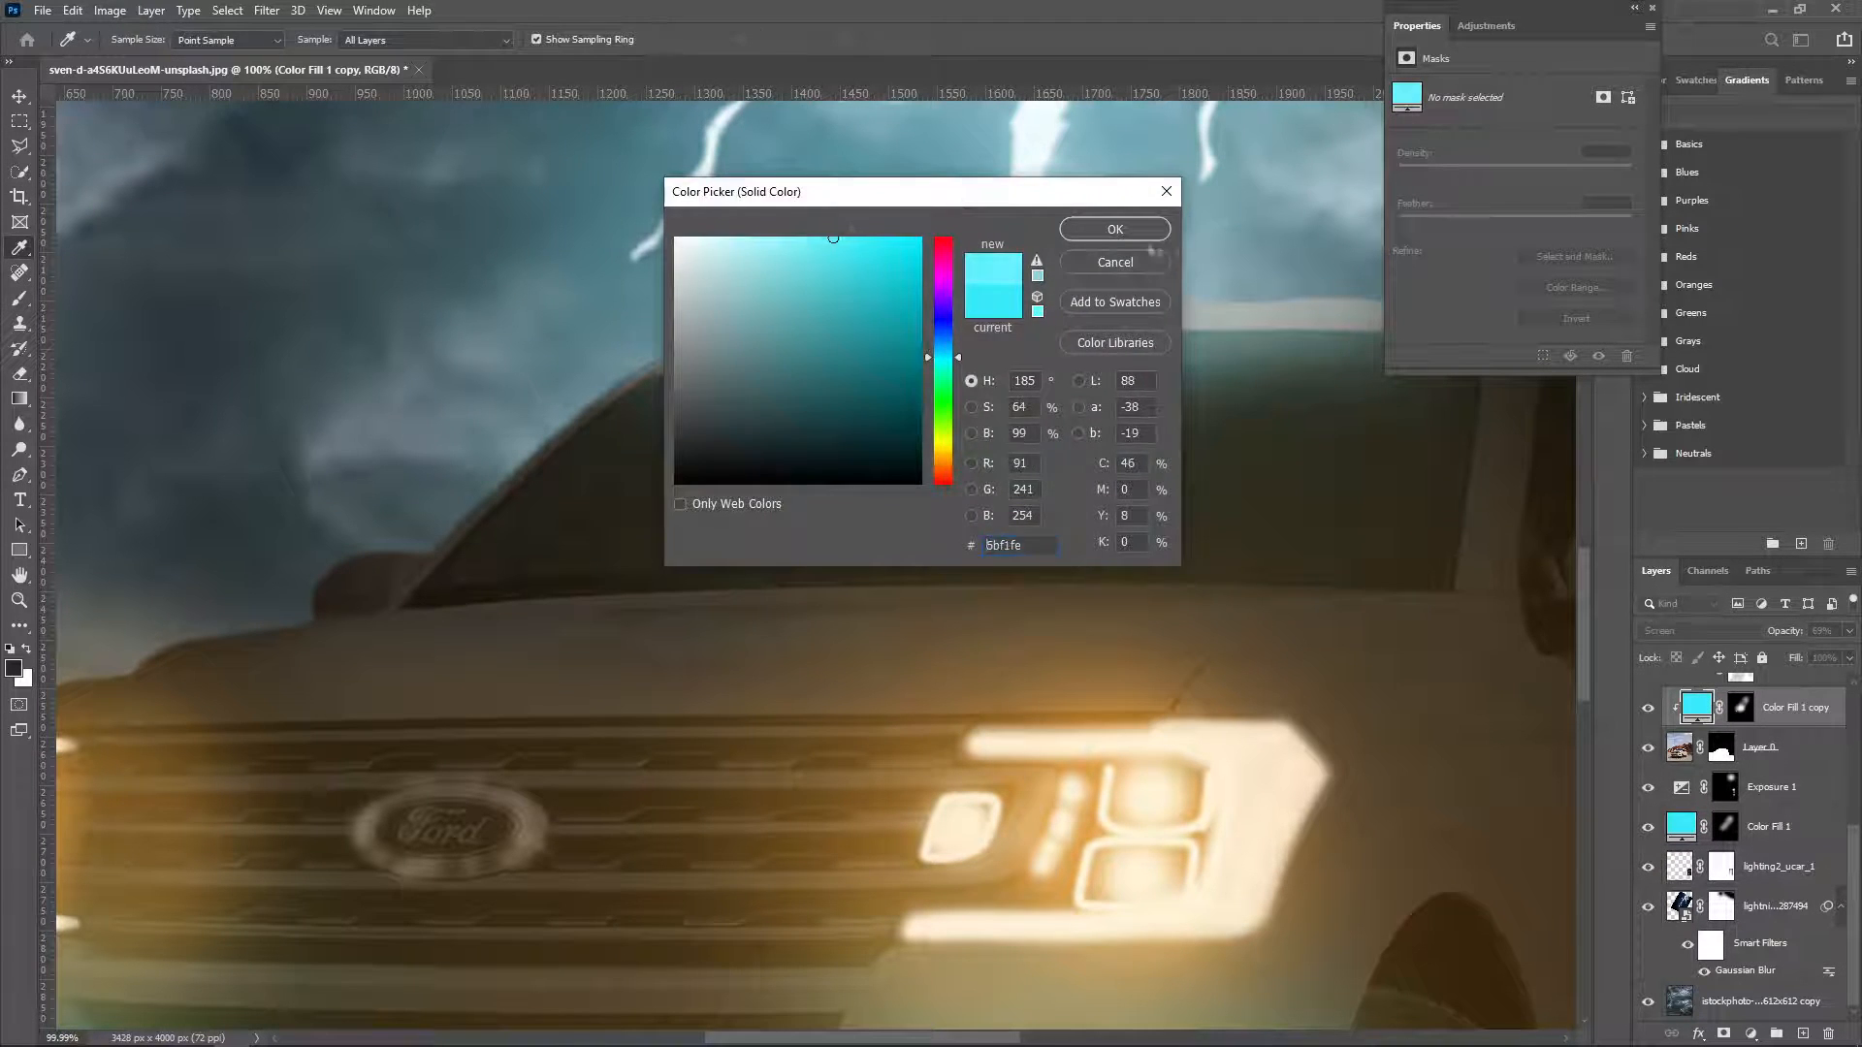
left_click(1154, 233)
Toggle the two Levels adjustments and the clipped cyan fill to compare their effect on the SUV.
scroll(1790, 756, "up", 3)
left_click(1650, 749)
left_click(1650, 749)
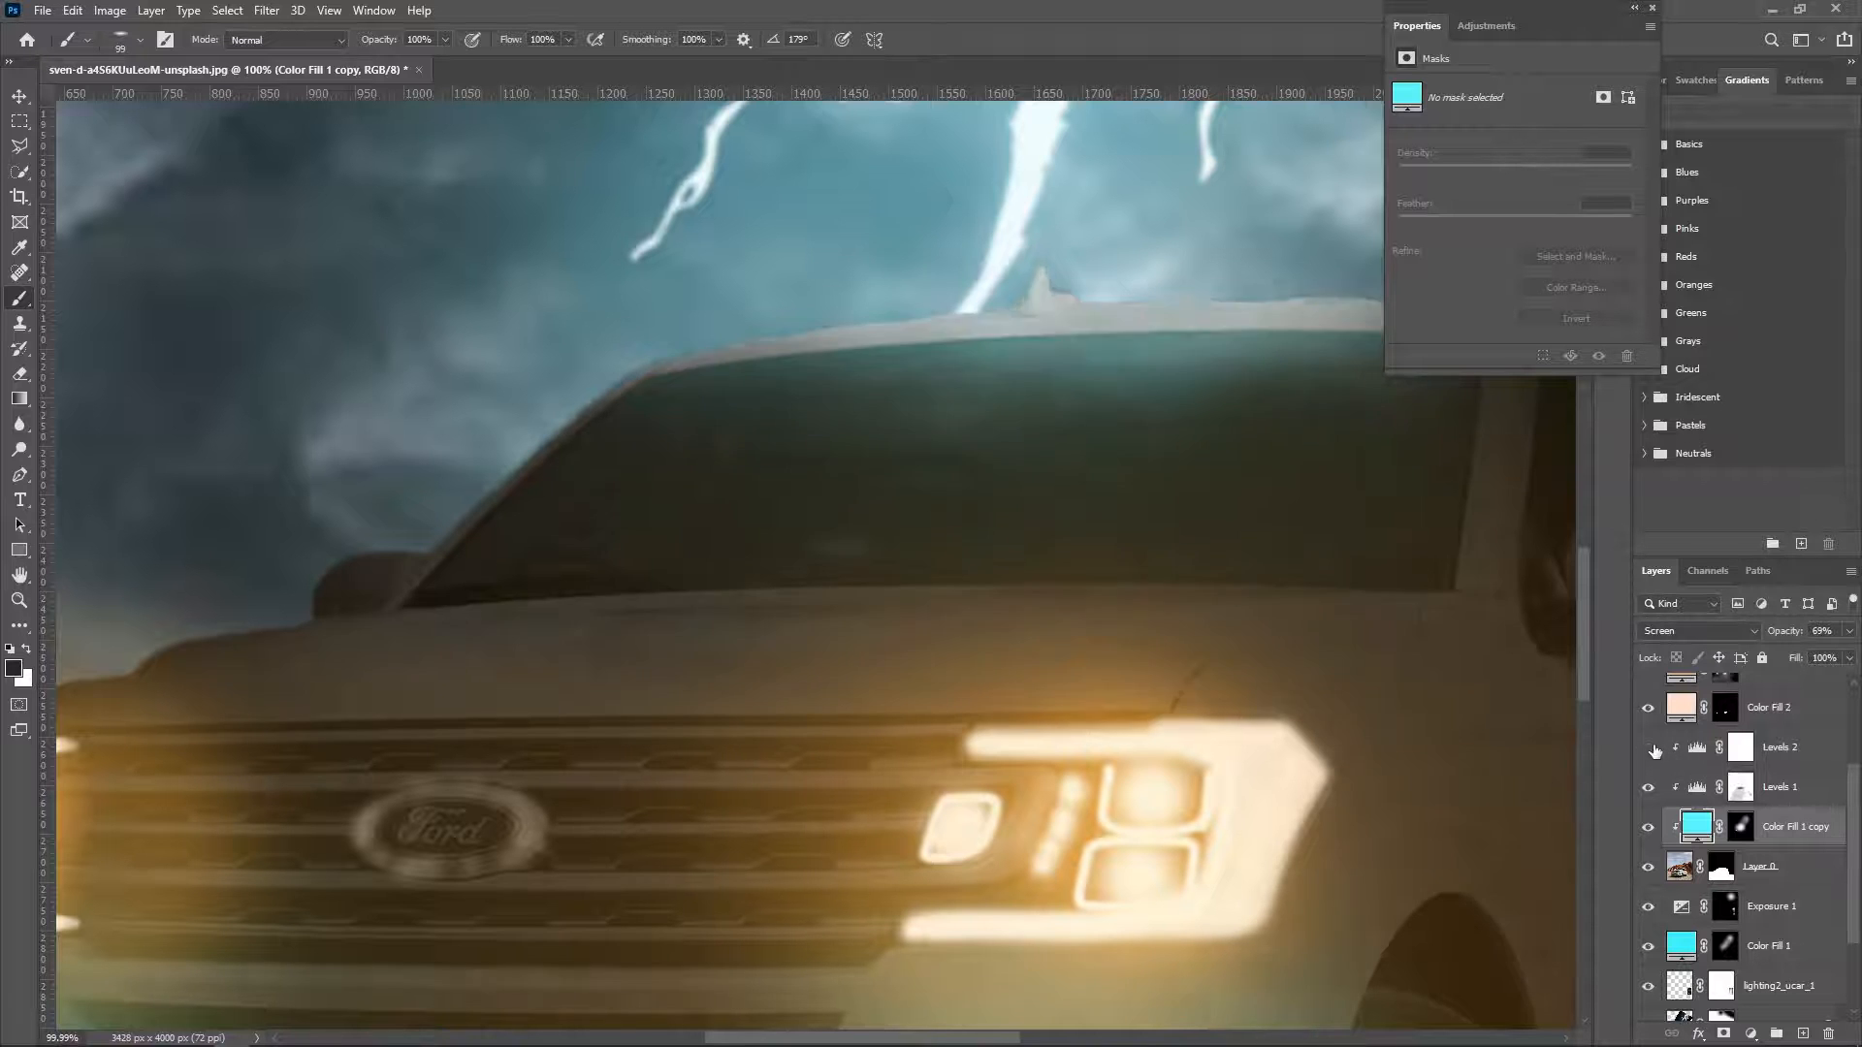
left_click(1650, 749)
left_click(1651, 748)
left_click(1650, 749)
left_click(1650, 748)
left_click(1650, 749)
right_click(1108, 715)
left_click(20, 600)
right_click(430, 526)
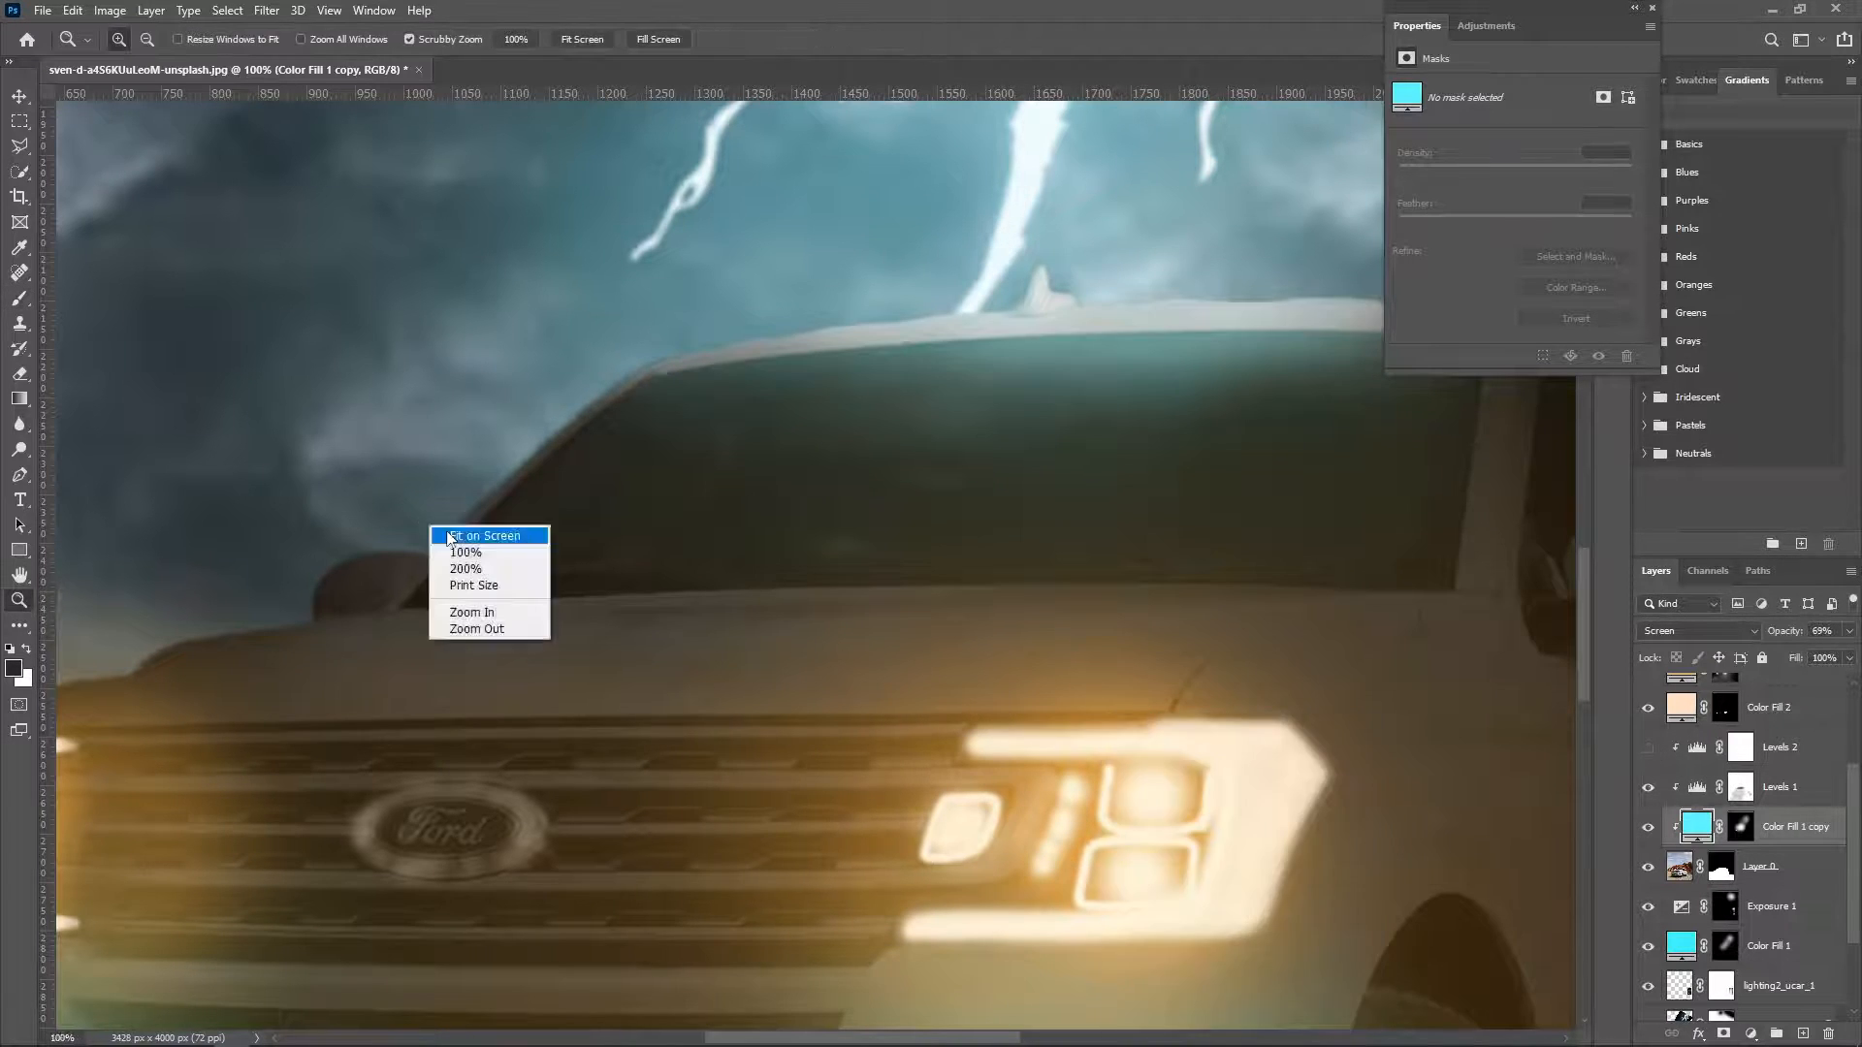
left_click(446, 537)
left_click(1648, 749)
left_click(1648, 827)
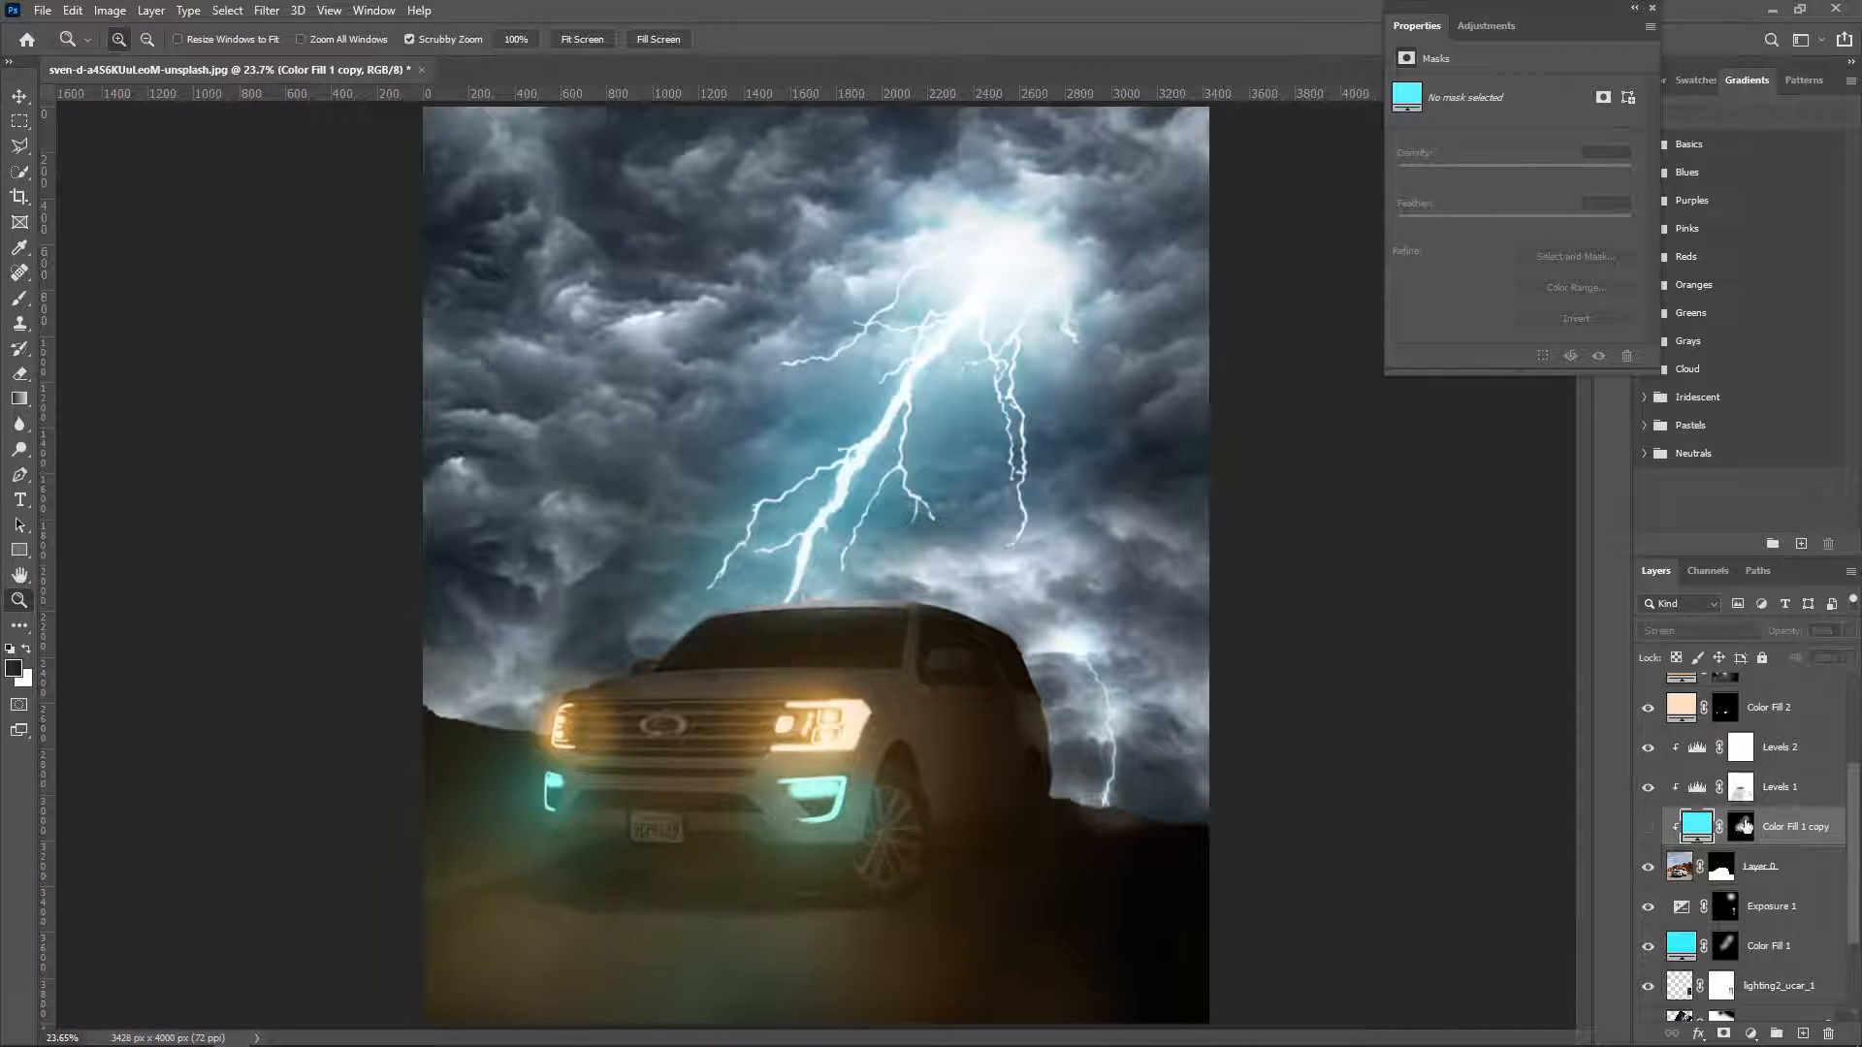
left_click(1650, 788)
left_click(1650, 788)
Move Levels 1 down one position and delete Levels 2 together with the clipped cyan fill.
left_click(1764, 790)
key("ctrl+bracketleft")
left_click(1784, 788, "ctrl")
left_click(1785, 788, "ctrl")
left_click(1794, 749)
left_click(1794, 788, "ctrl")
left_click(1829, 1033)
Add an Exposure adjustment above Levels 1 with exposure +2.44 and clip it to the SUV layer.
left_click(1751, 1034)
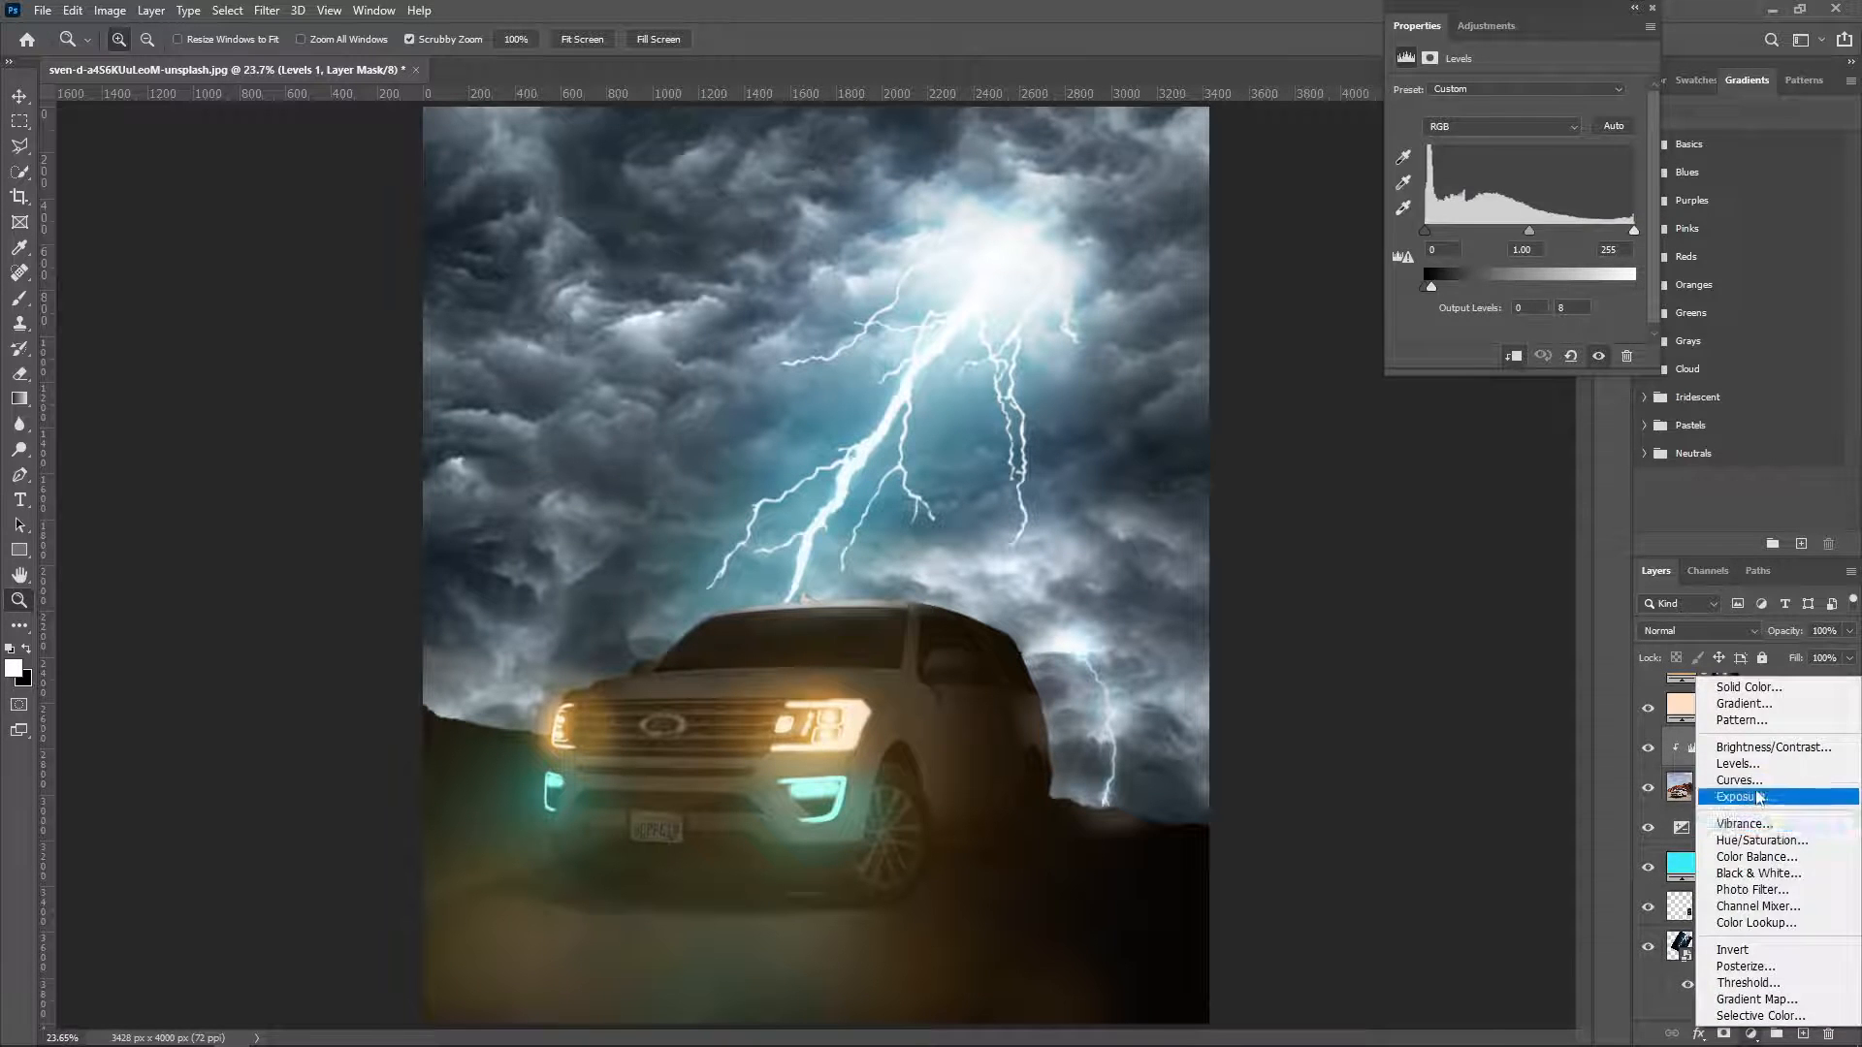
left_click(1742, 798)
left_click_drag(1515, 137, 1557, 141)
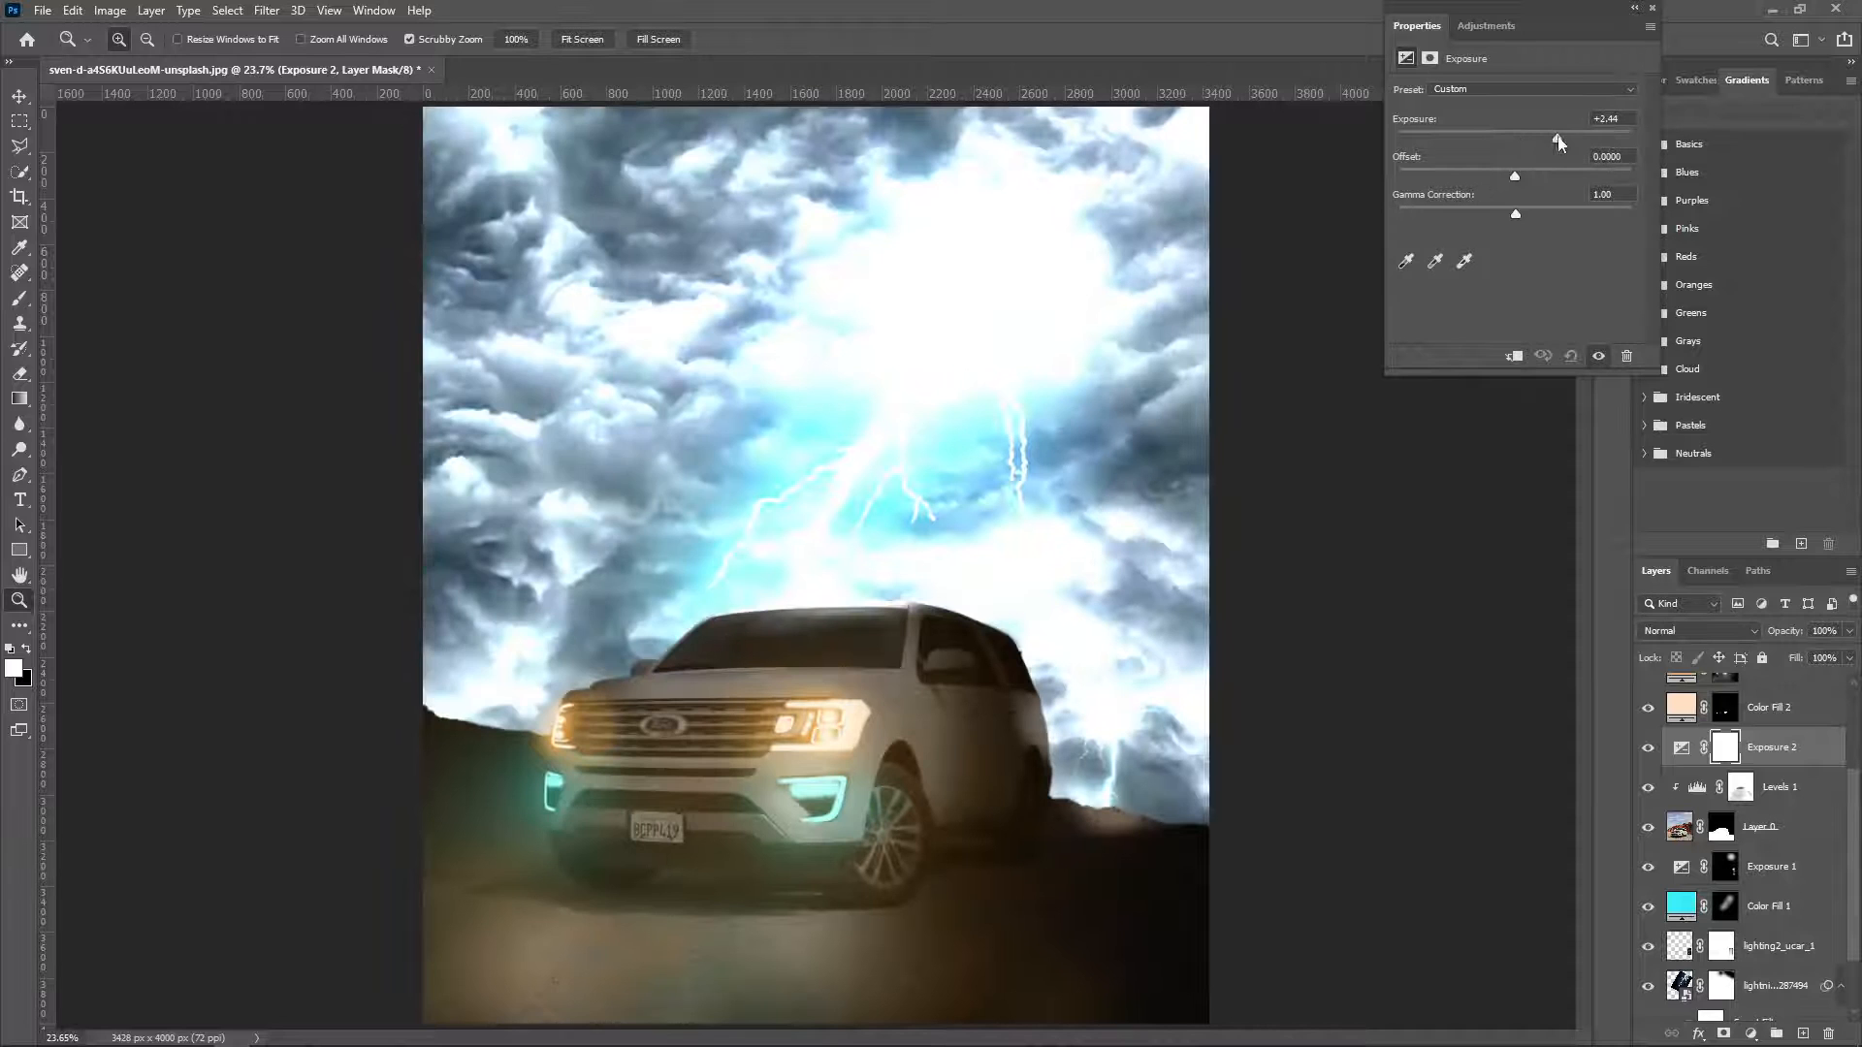
key("super")
key("super")
left_click(1514, 357)
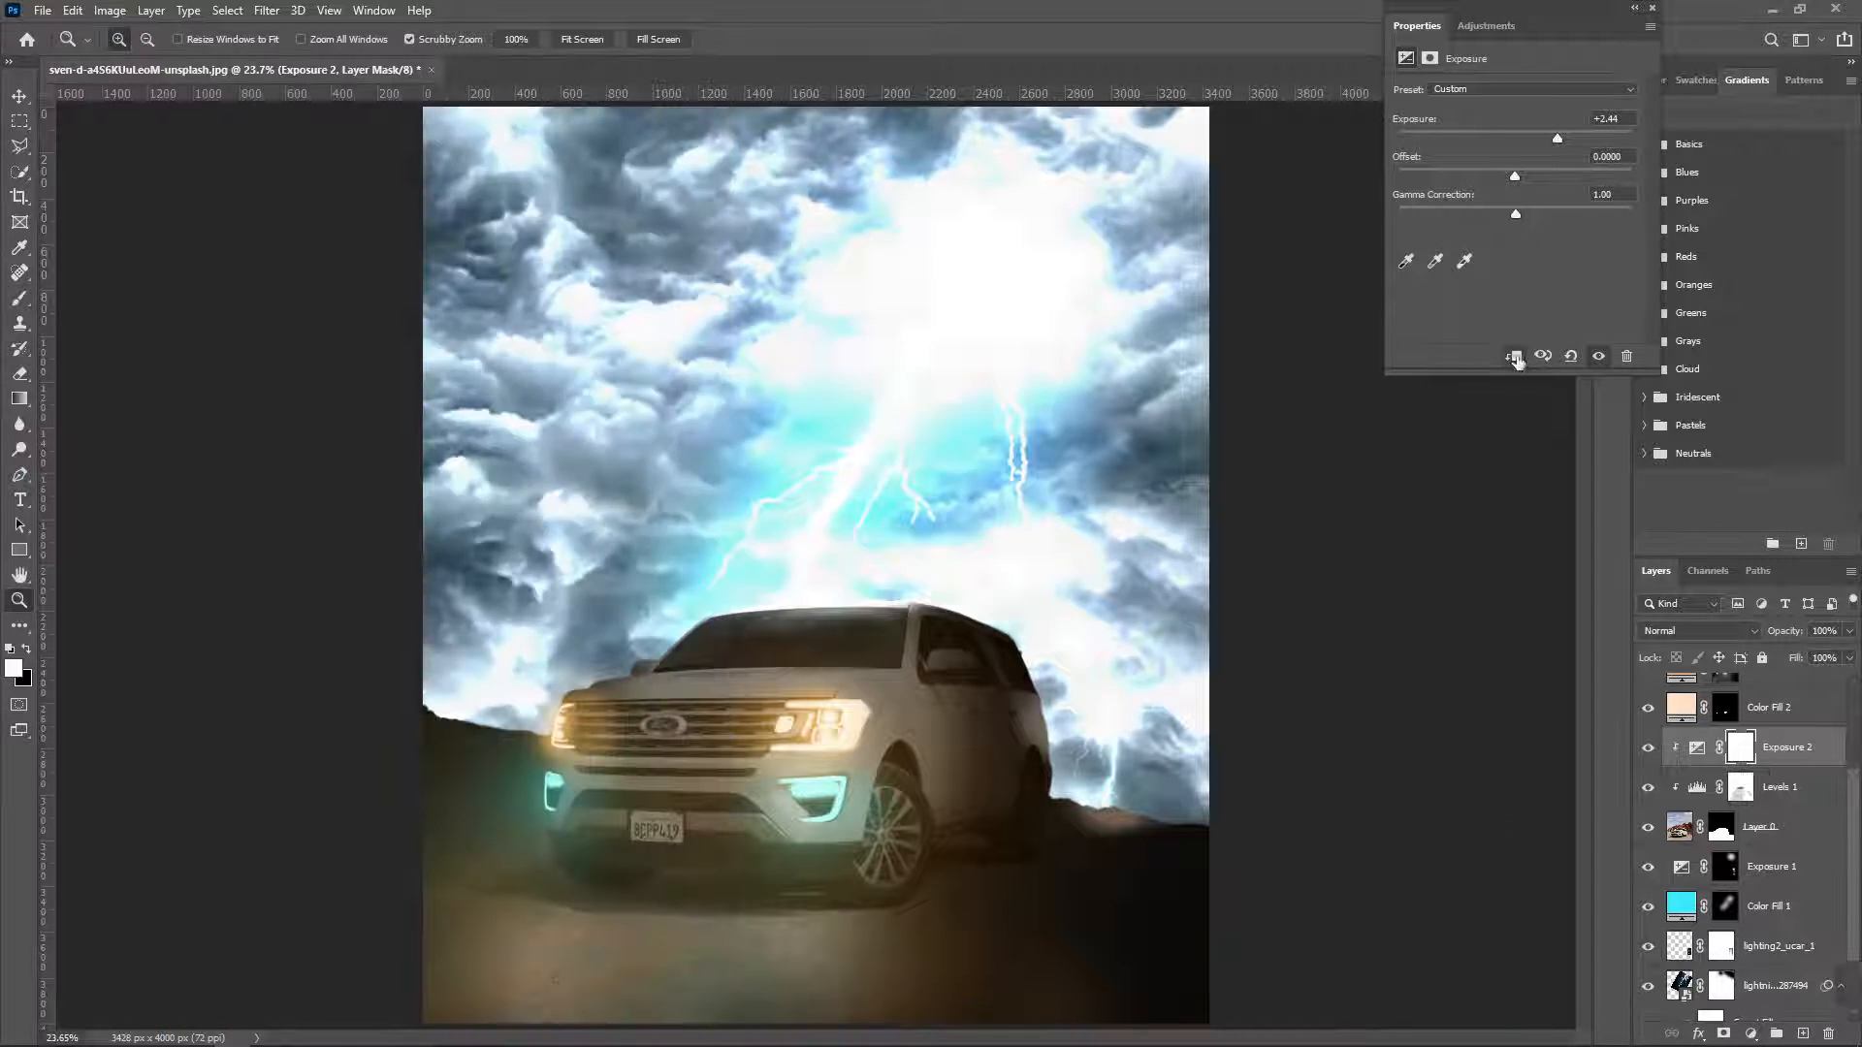
Invert the Exposure 2 mask to black so the brightening is hidden.
key("super")
key("ctrl+i")
left_click_drag(713, 667, 807, 716)
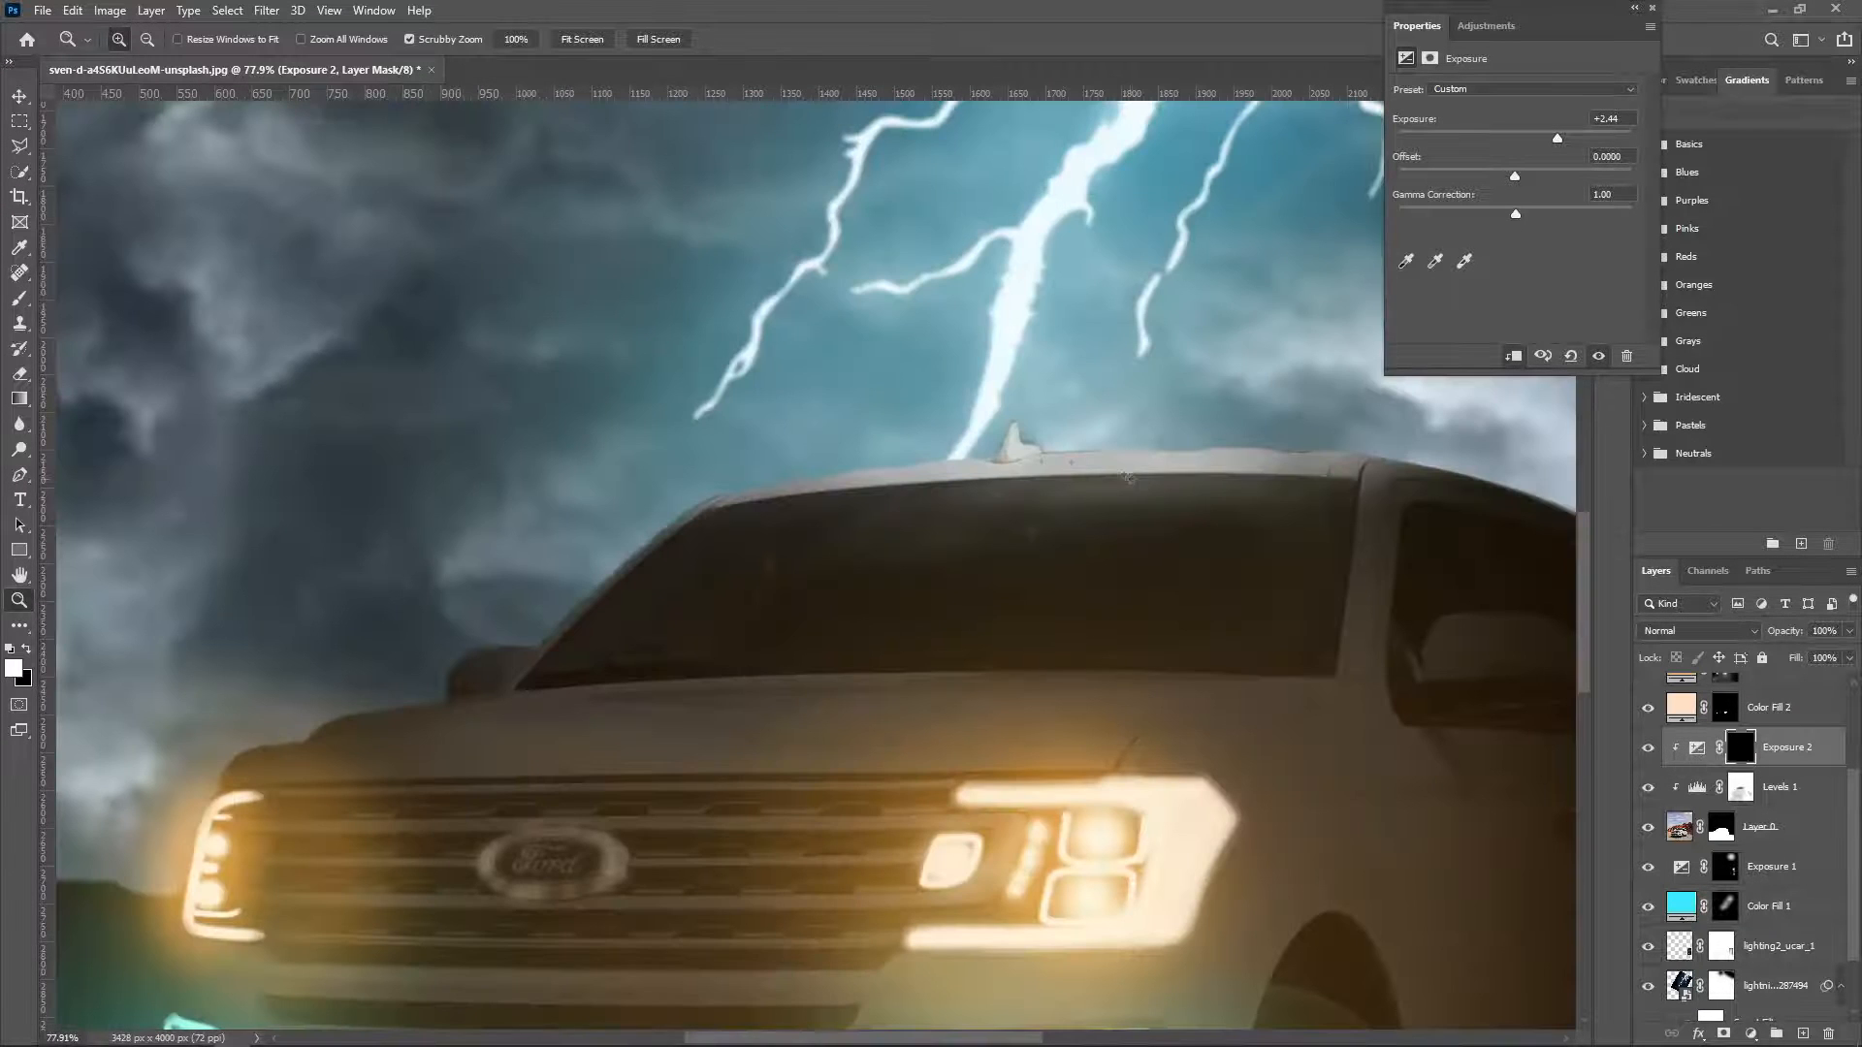
Try reworking the highlight along the SUV's front roof edge with black and white strokes on the Levels 1 mask.
left_click(1648, 786)
left_click(1648, 787)
left_click(1741, 786)
key("b")
key("bracketright")
key("bracketright")
key("bracketright")
key("bracketright")
key("x")
left_click_drag(797, 492, 853, 484)
key("x")
left_click_drag(741, 497, 1015, 466)
key("ctrl+z")
Compare the SUV with Levels 1 on and off, and try painting white over the roof edge on its mask.
left_click(1650, 788)
left_click(1649, 789)
left_click(1642, 750)
left_click(1649, 789)
left_click(1649, 789)
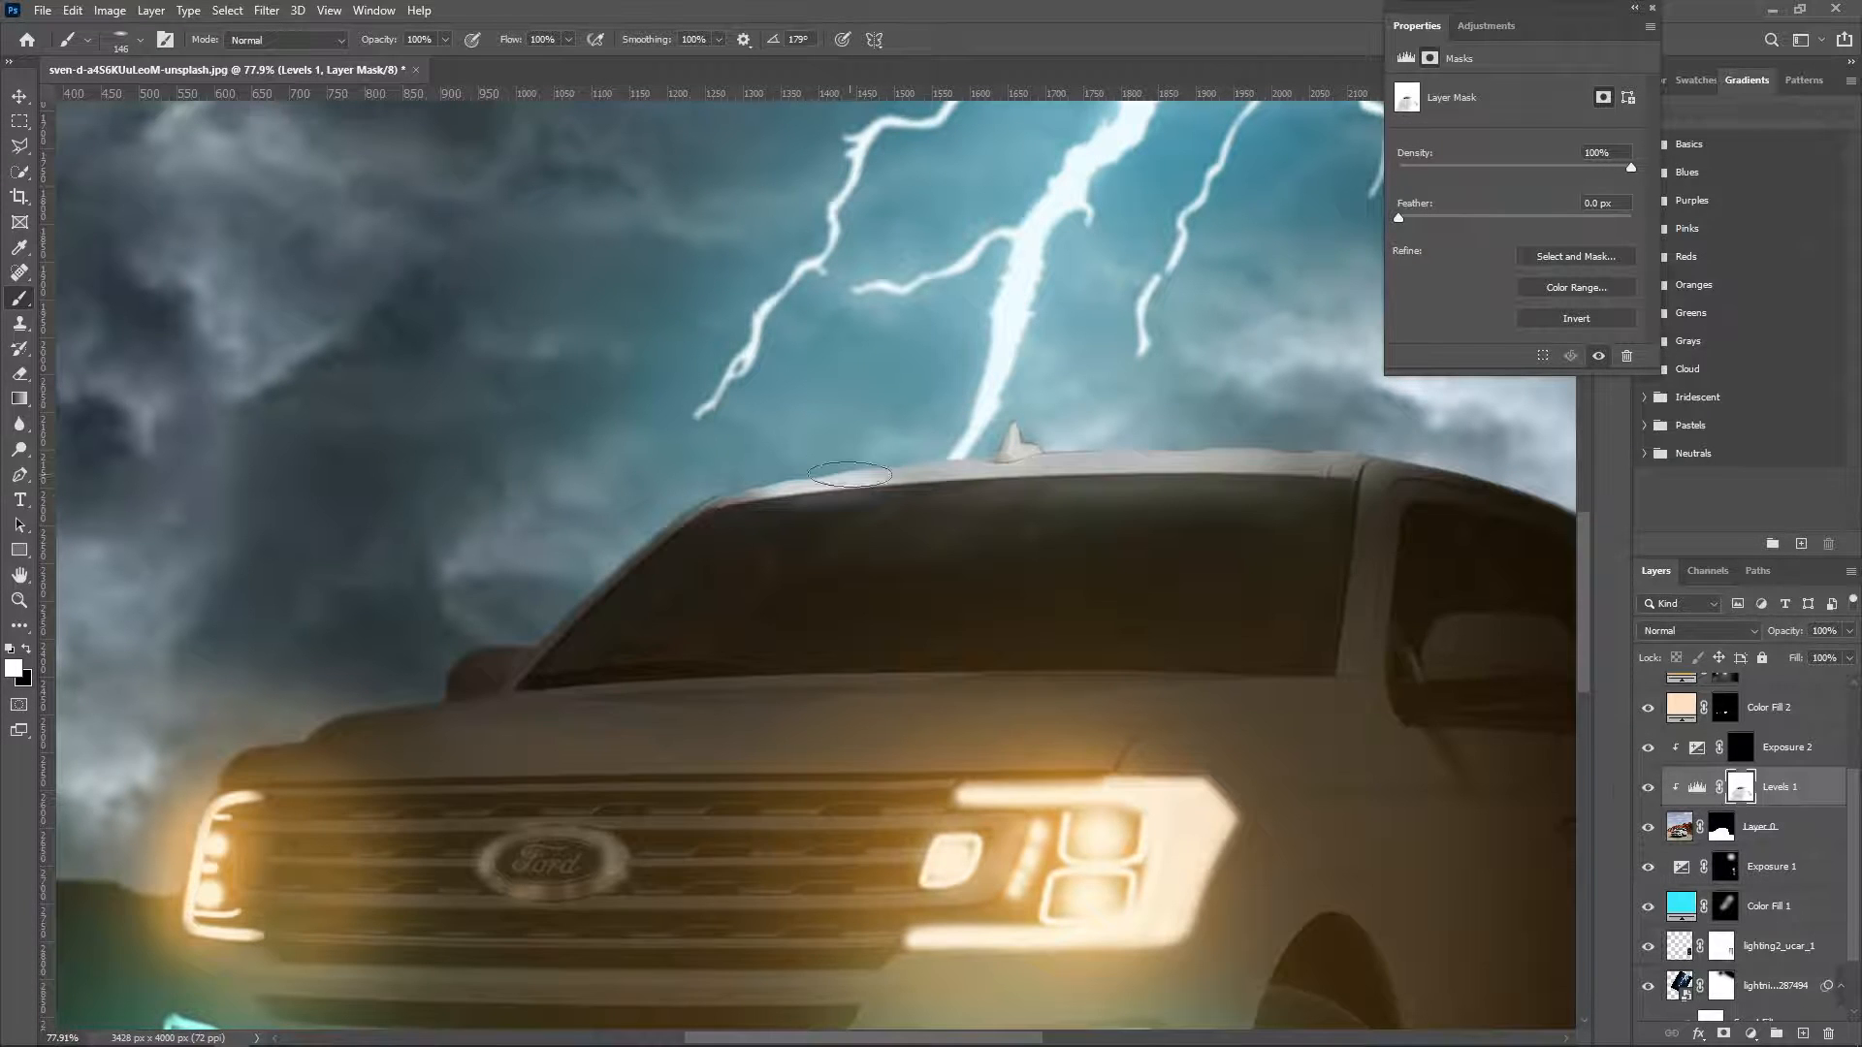
mouse_move(751, 489)
left_mouse_down()
mouse_move(1013, 470)
mouse_move(1387, 514)
mouse_move(911, 539)
left_mouse_up()
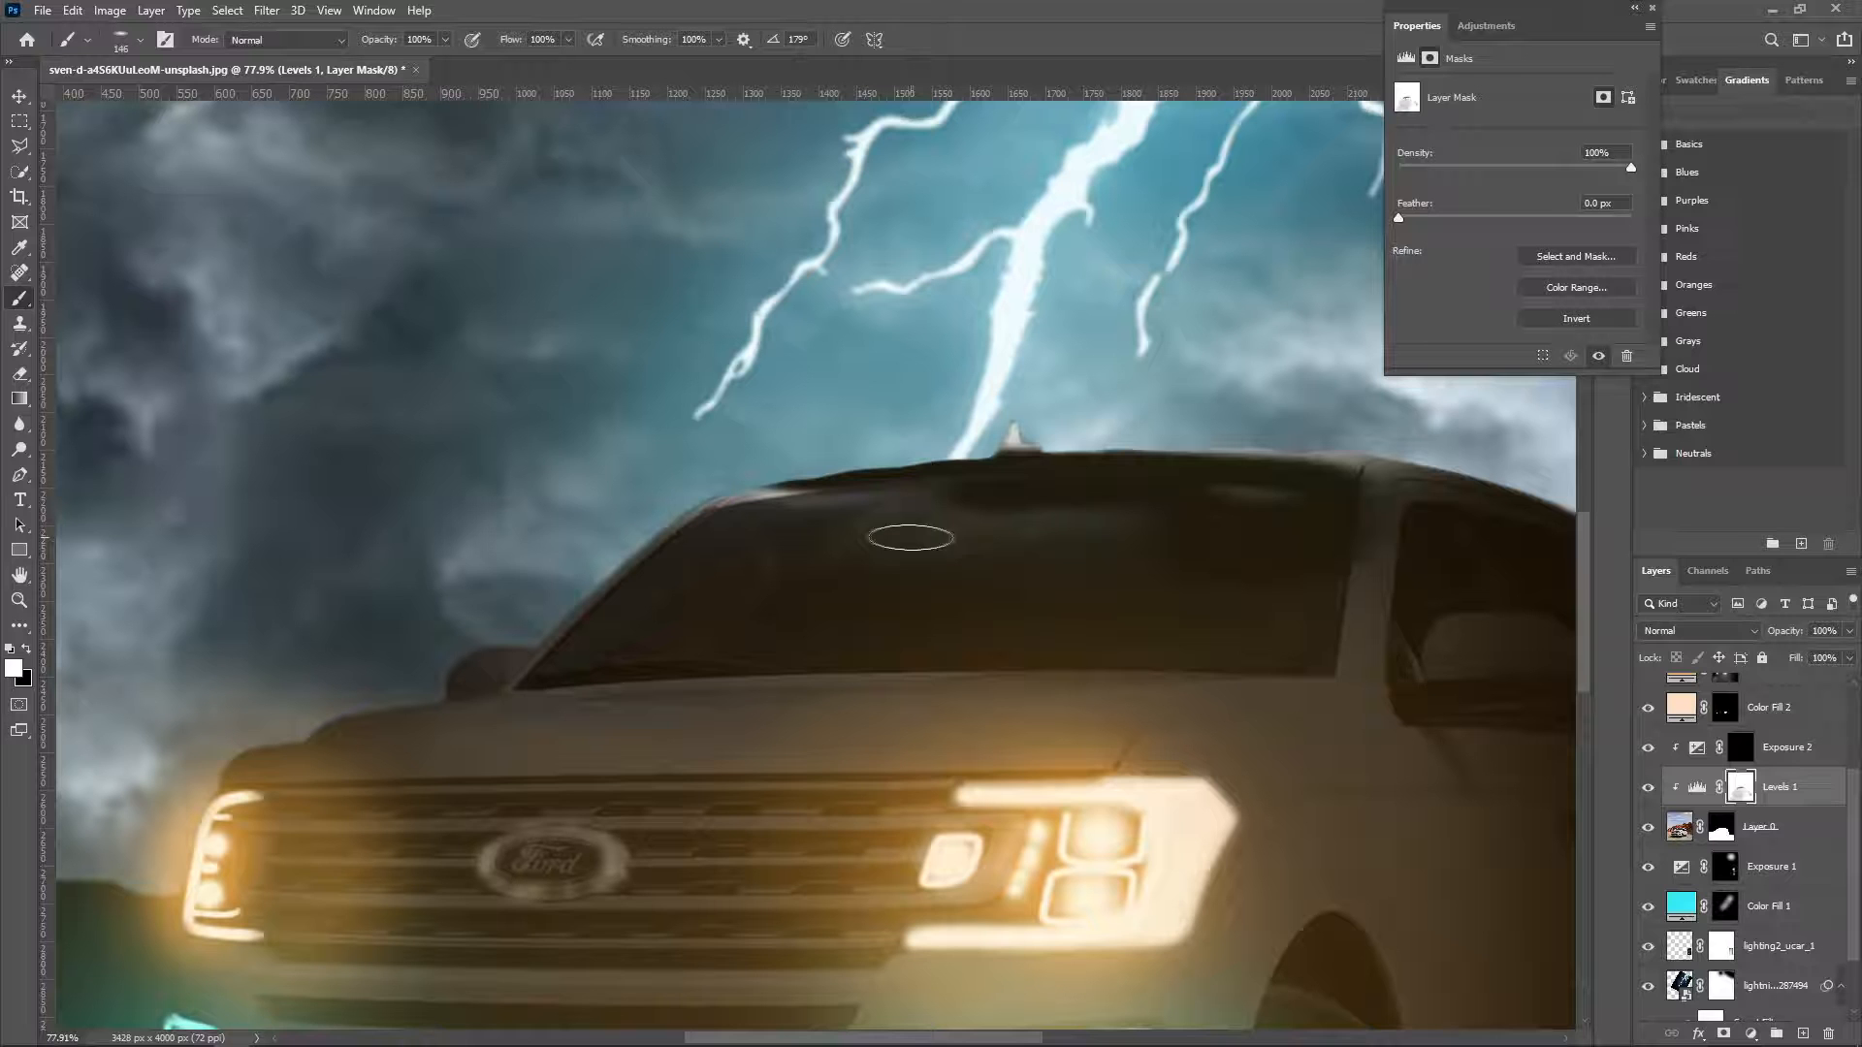
key("ctrl+z")
left_click(1648, 788)
left_click(1648, 788)
Replace the painted Levels 1 adjustment with one that has a clean white mask and an output white level of 37.
scroll(1647, 792, "down", 1)
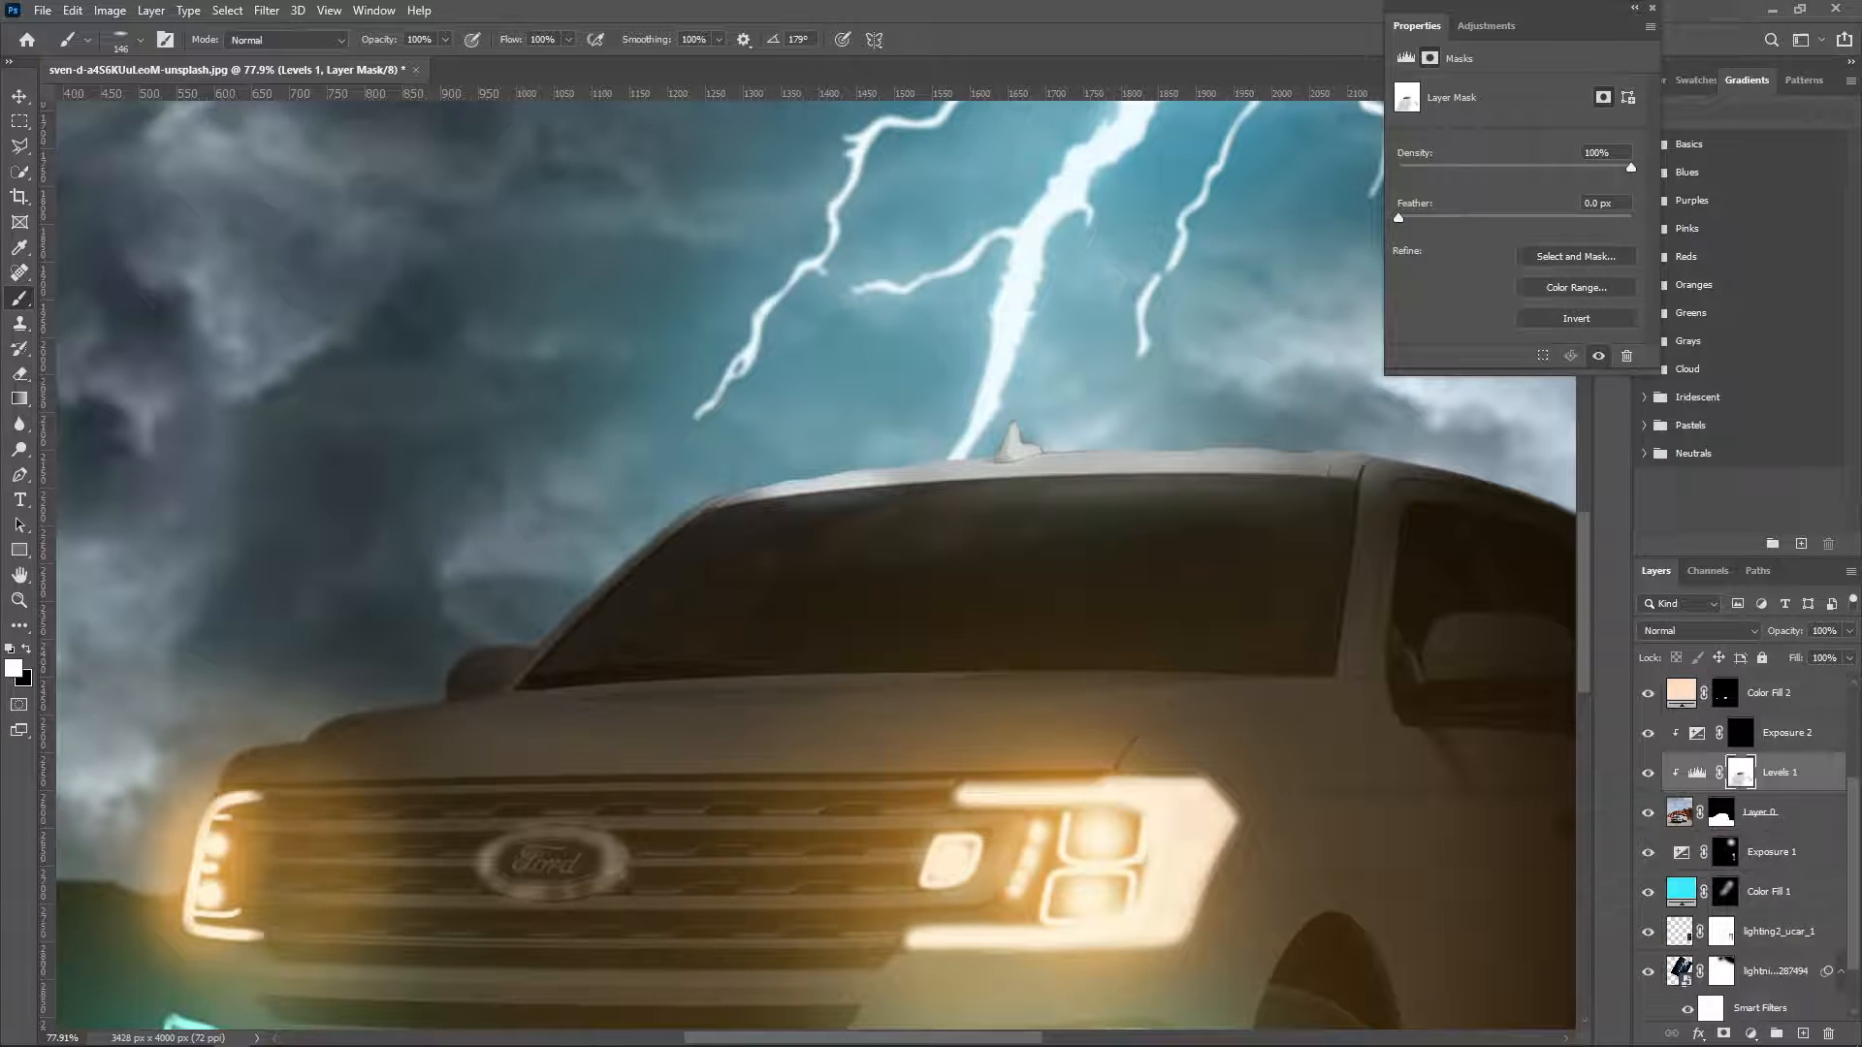
scroll(1746, 849, "up", 3)
left_click(1649, 893)
left_click(1648, 932)
left_click(1648, 933)
left_click_drag(1804, 932, 1828, 1034)
key("ctrl+z")
key("z")
right_click(314, 611)
left_click(351, 622)
left_click_drag(1495, 288, 1457, 323)
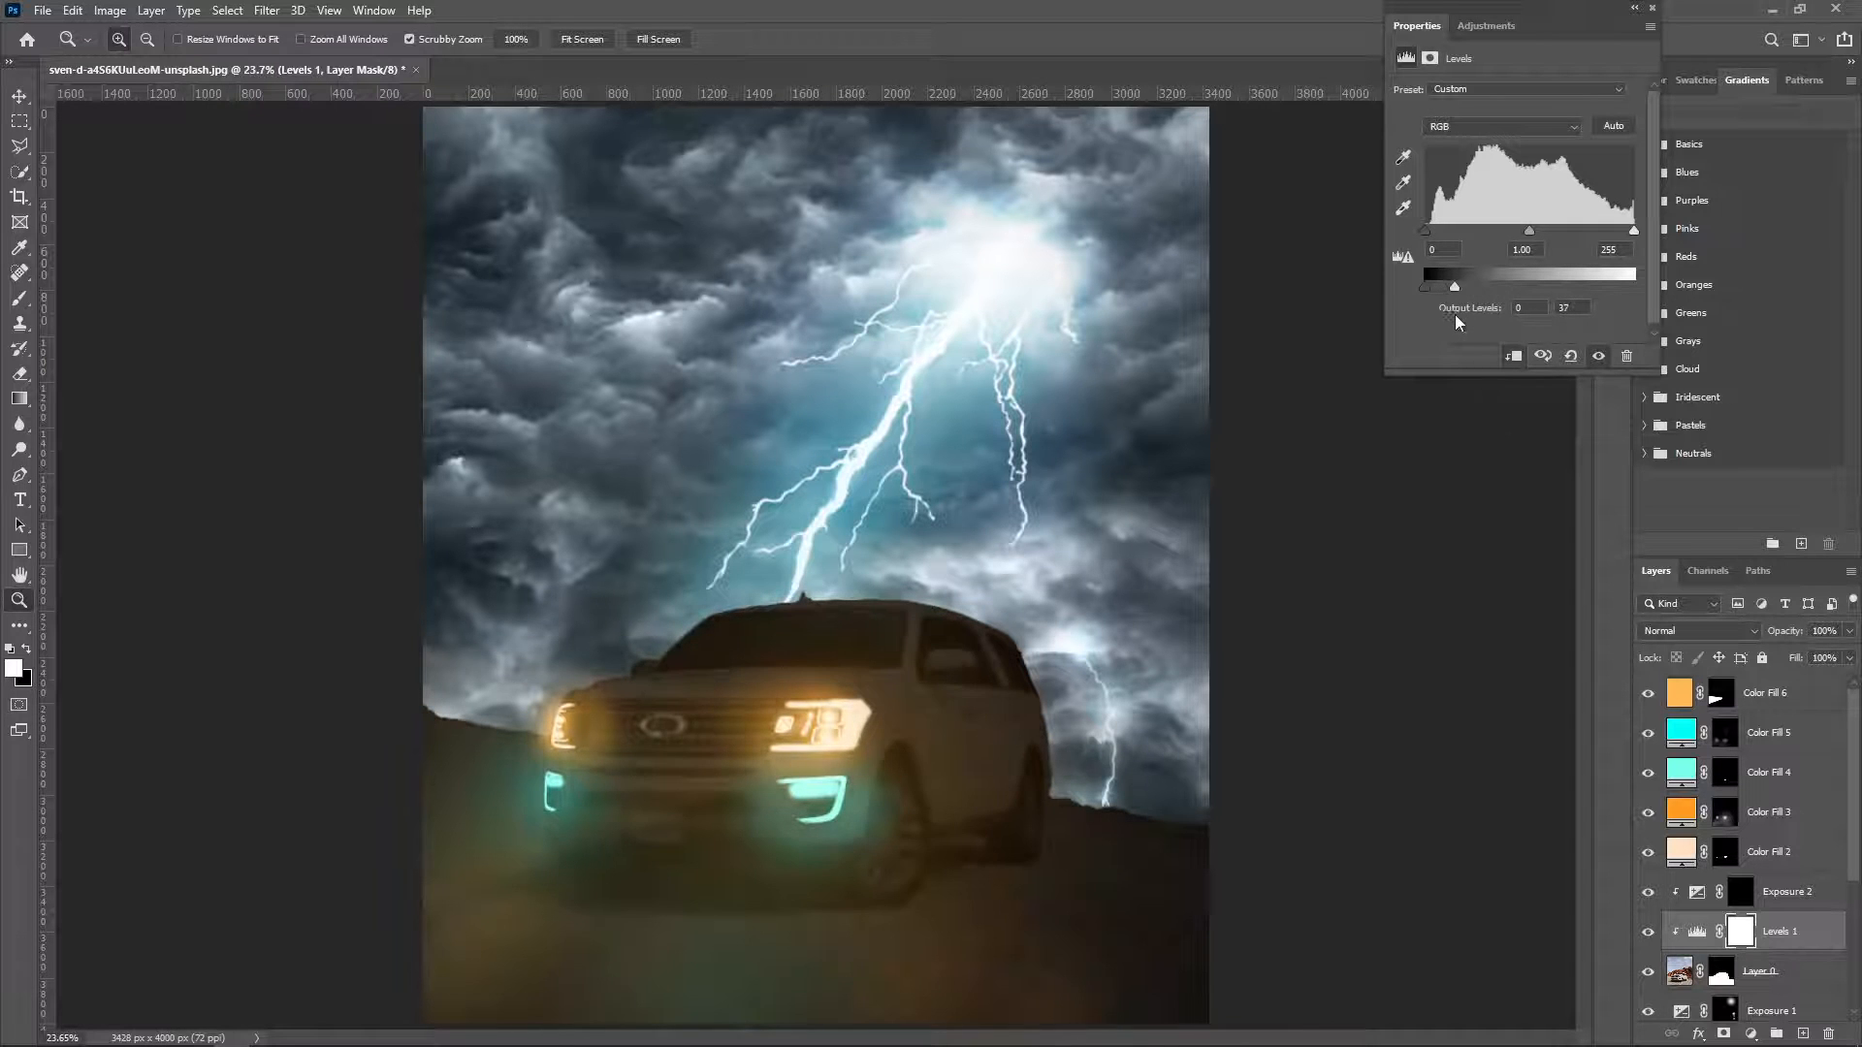
Duplicate Levels 1, invert the copy's mask to black and paint white over the ground with a large soft brush.
key("ctrl+j")
key("ctrl+i")
key("b")
right_click(921, 729)
key("Escape")
mouse_move(1158, 962)
left_mouse_down()
mouse_move(1103, 962)
mouse_move(997, 1020)
left_mouse_up()
left_click(297, 708)
left_click_drag(981, 812, 852, 824)
left_click(853, 999)
key("ctrl+z")
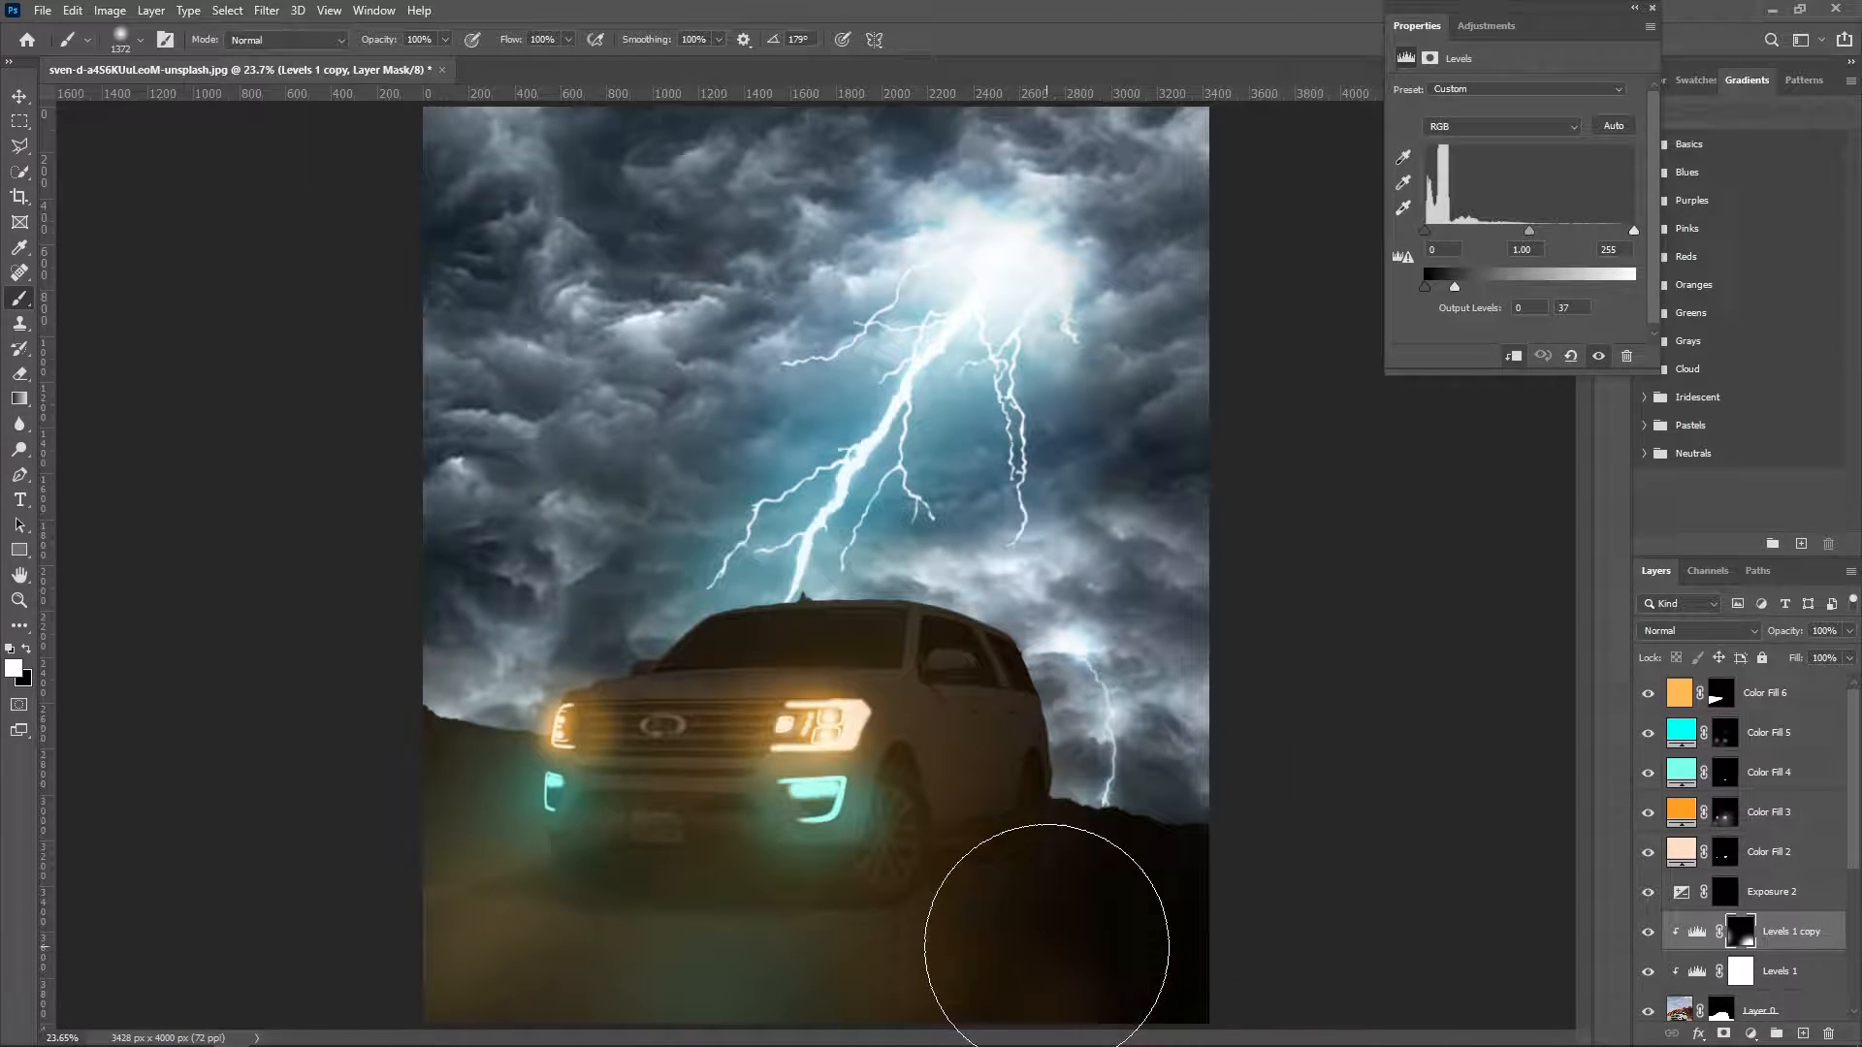
Paint black over parts of the darkened ground on the copy's mask and delete the Levels 1 copy.
key("x")
left_click(1070, 1024)
left_click(1258, 863)
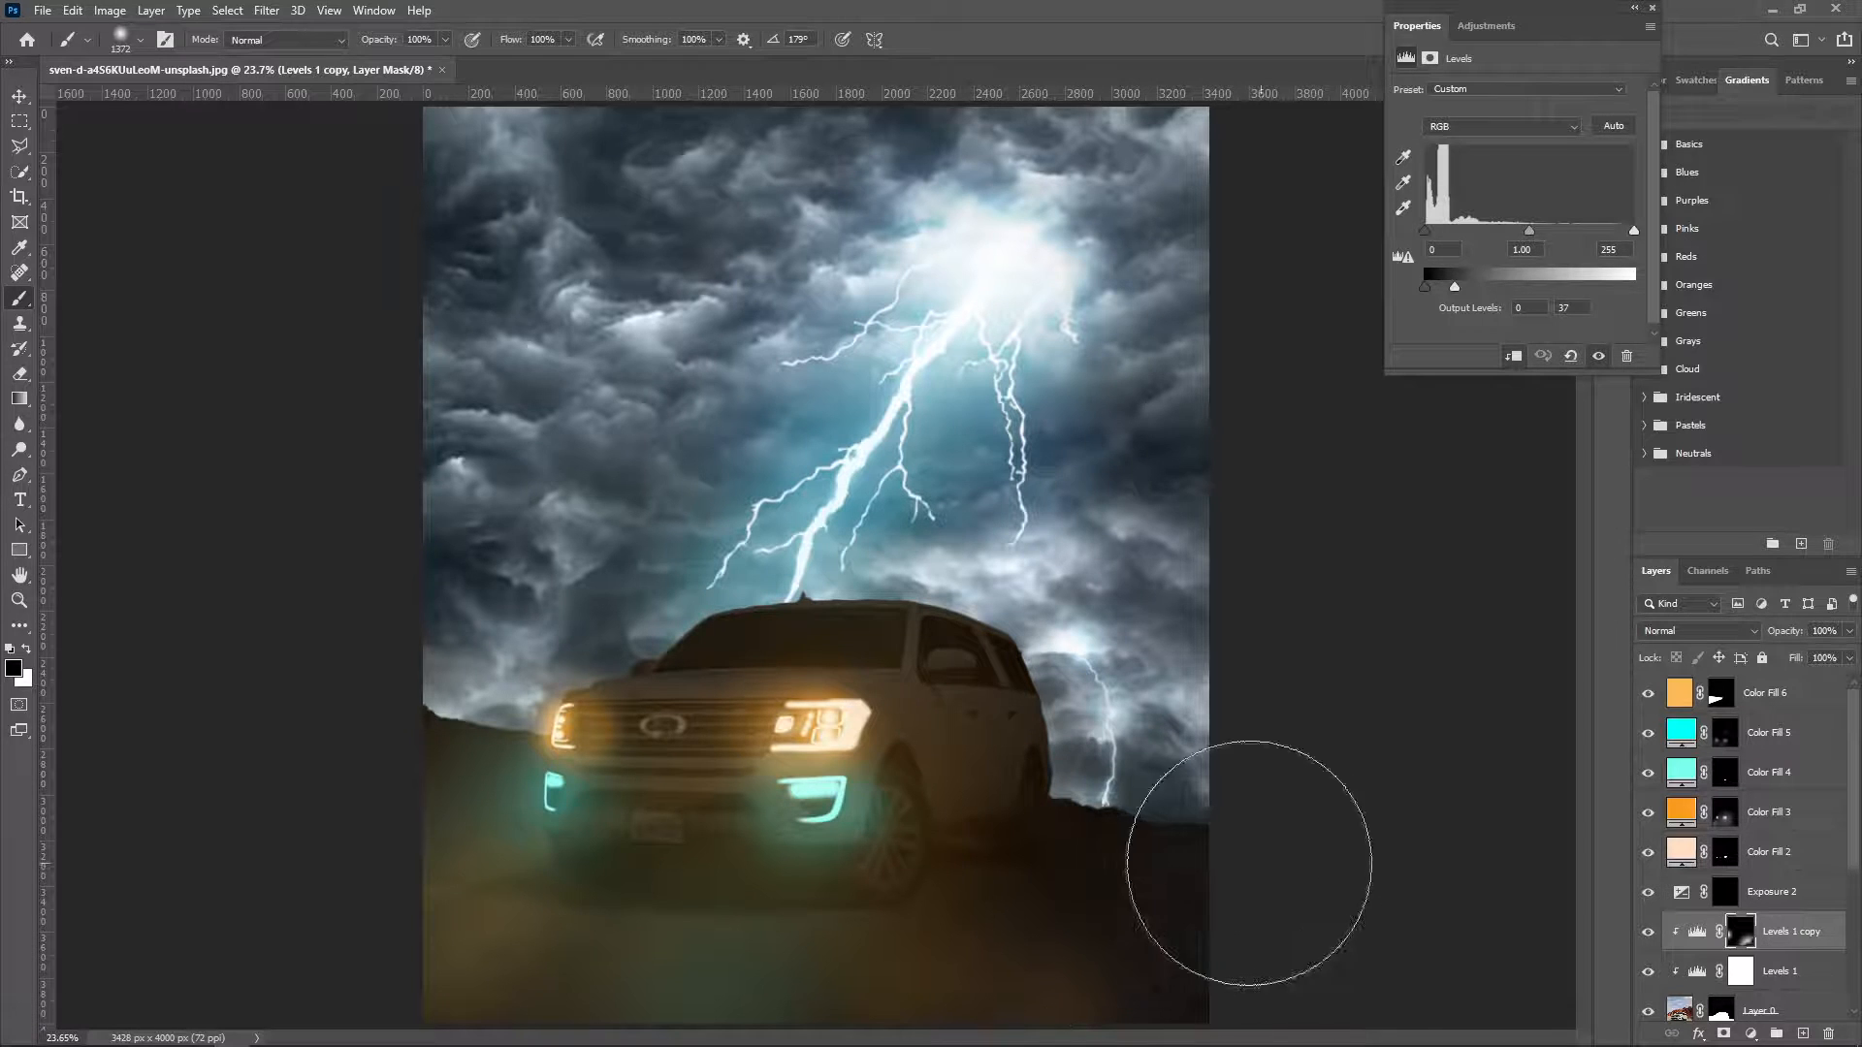
key("x")
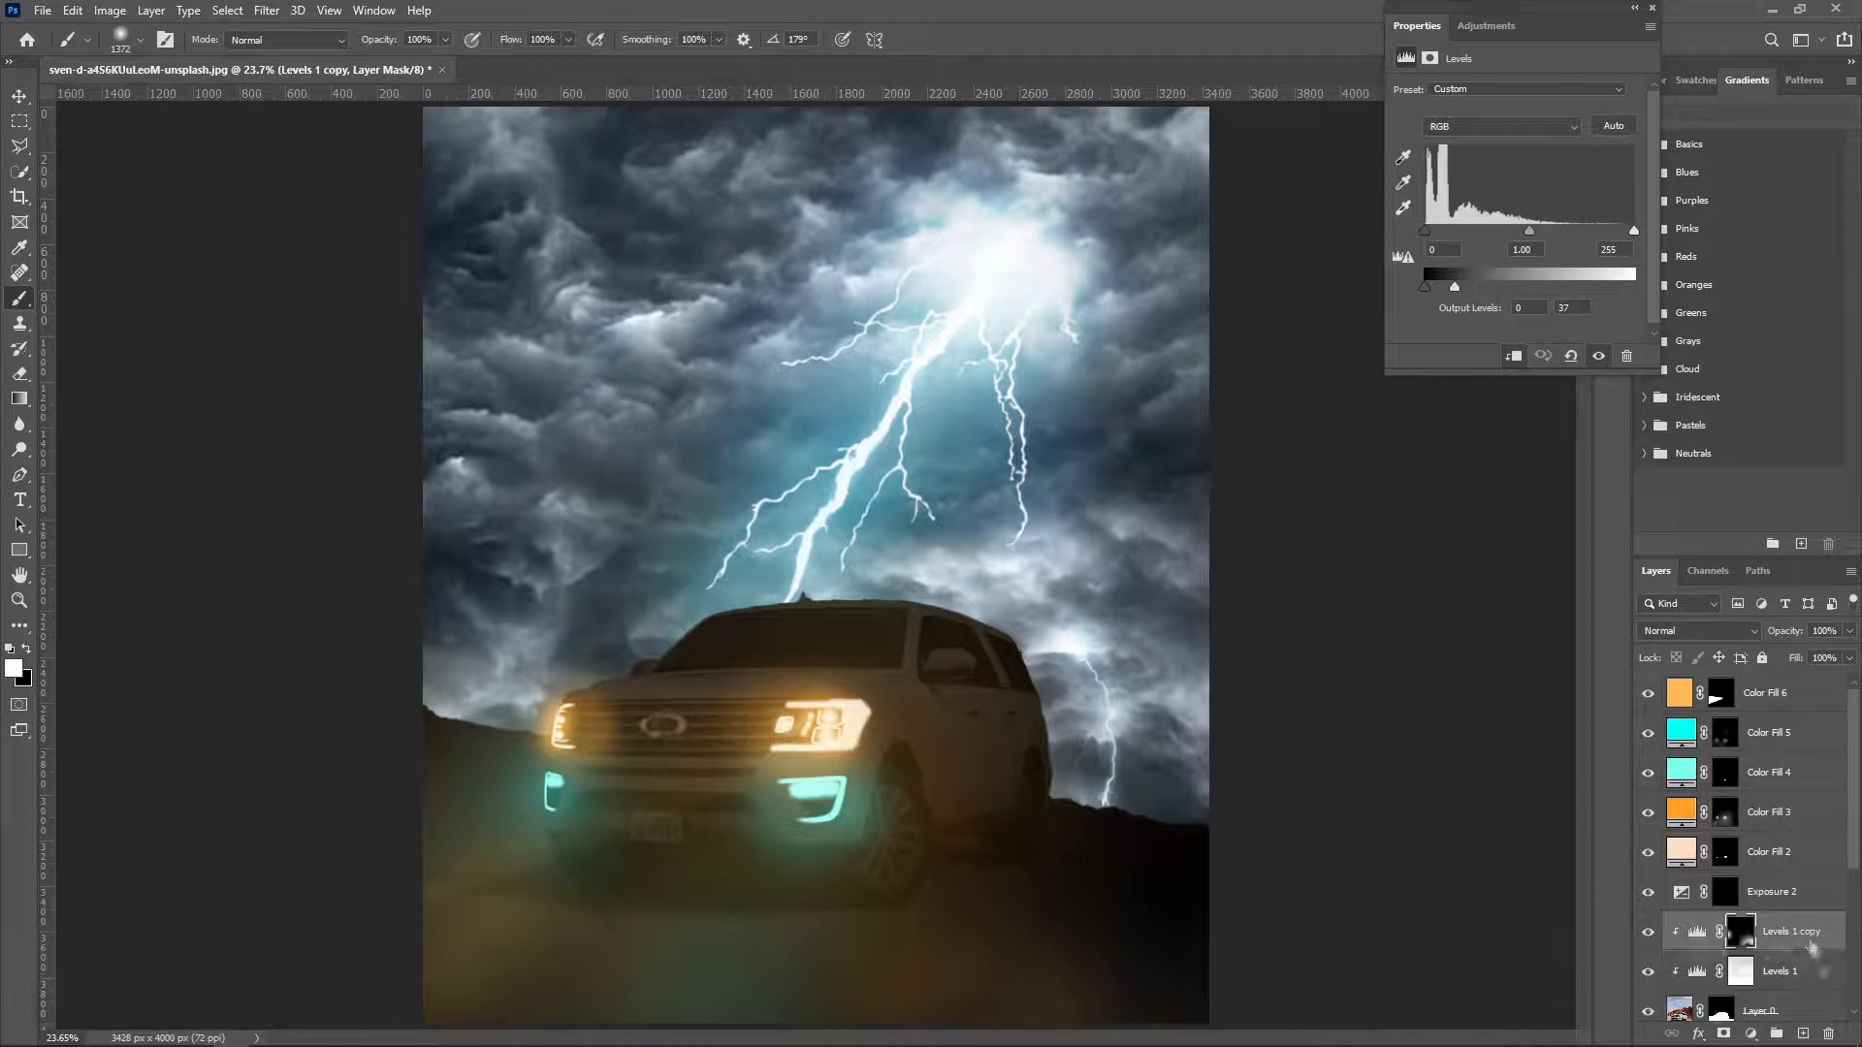
left_click_drag(1810, 945, 1828, 1033)
Activate the Levels 1 mask and set up a small flattened brush with 12% flow for the SUV's roof edge.
left_click(1648, 932)
left_click(1648, 931)
left_click(1741, 932)
key("ctrl+space")
left_click_drag(776, 596, 907, 691)
left_click_drag(885, 626, 640, 601)
left_click_drag(902, 573, 659, 557)
right_click(659, 558)
left_click_drag(711, 628, 710, 633)
left_click(517, 570)
left_click_drag(514, 587, 541, 585)
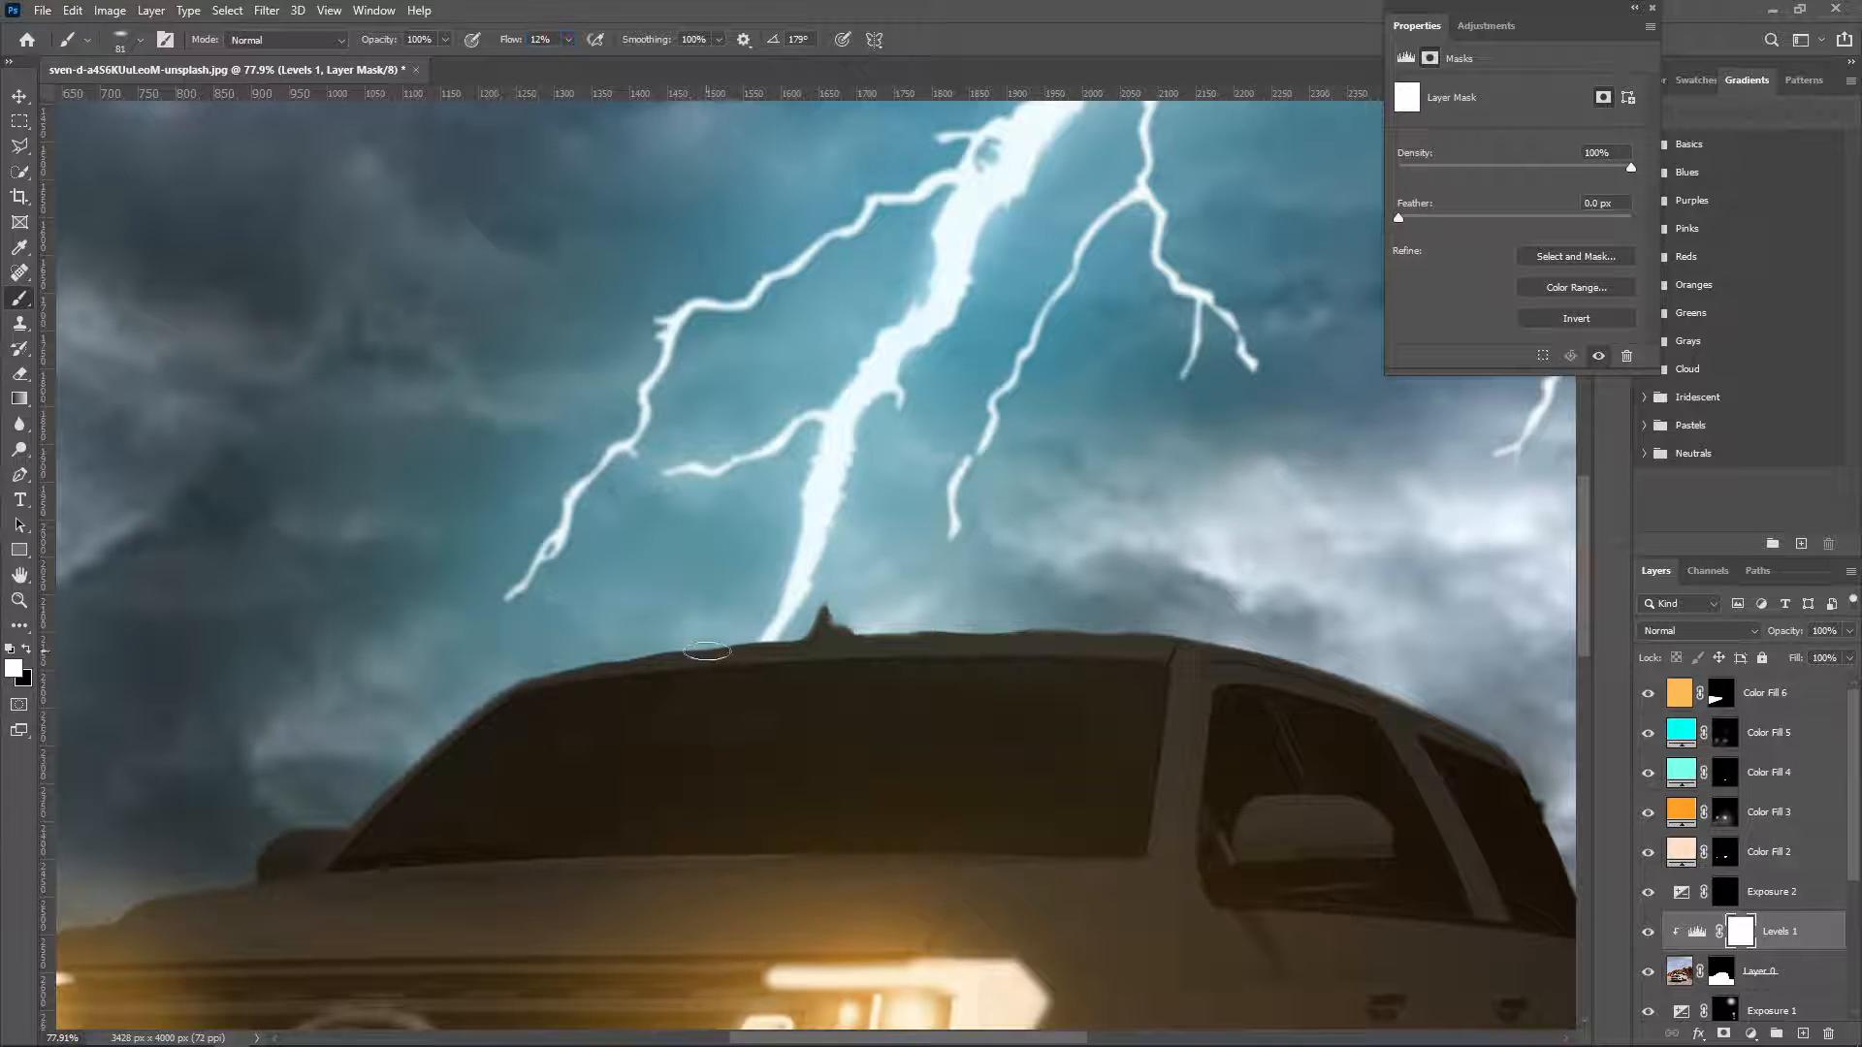
Paint black on the Levels 1 mask along the roof's front edge and antenna to reveal a rim highlight.
left_click_drag(677, 662, 1181, 641)
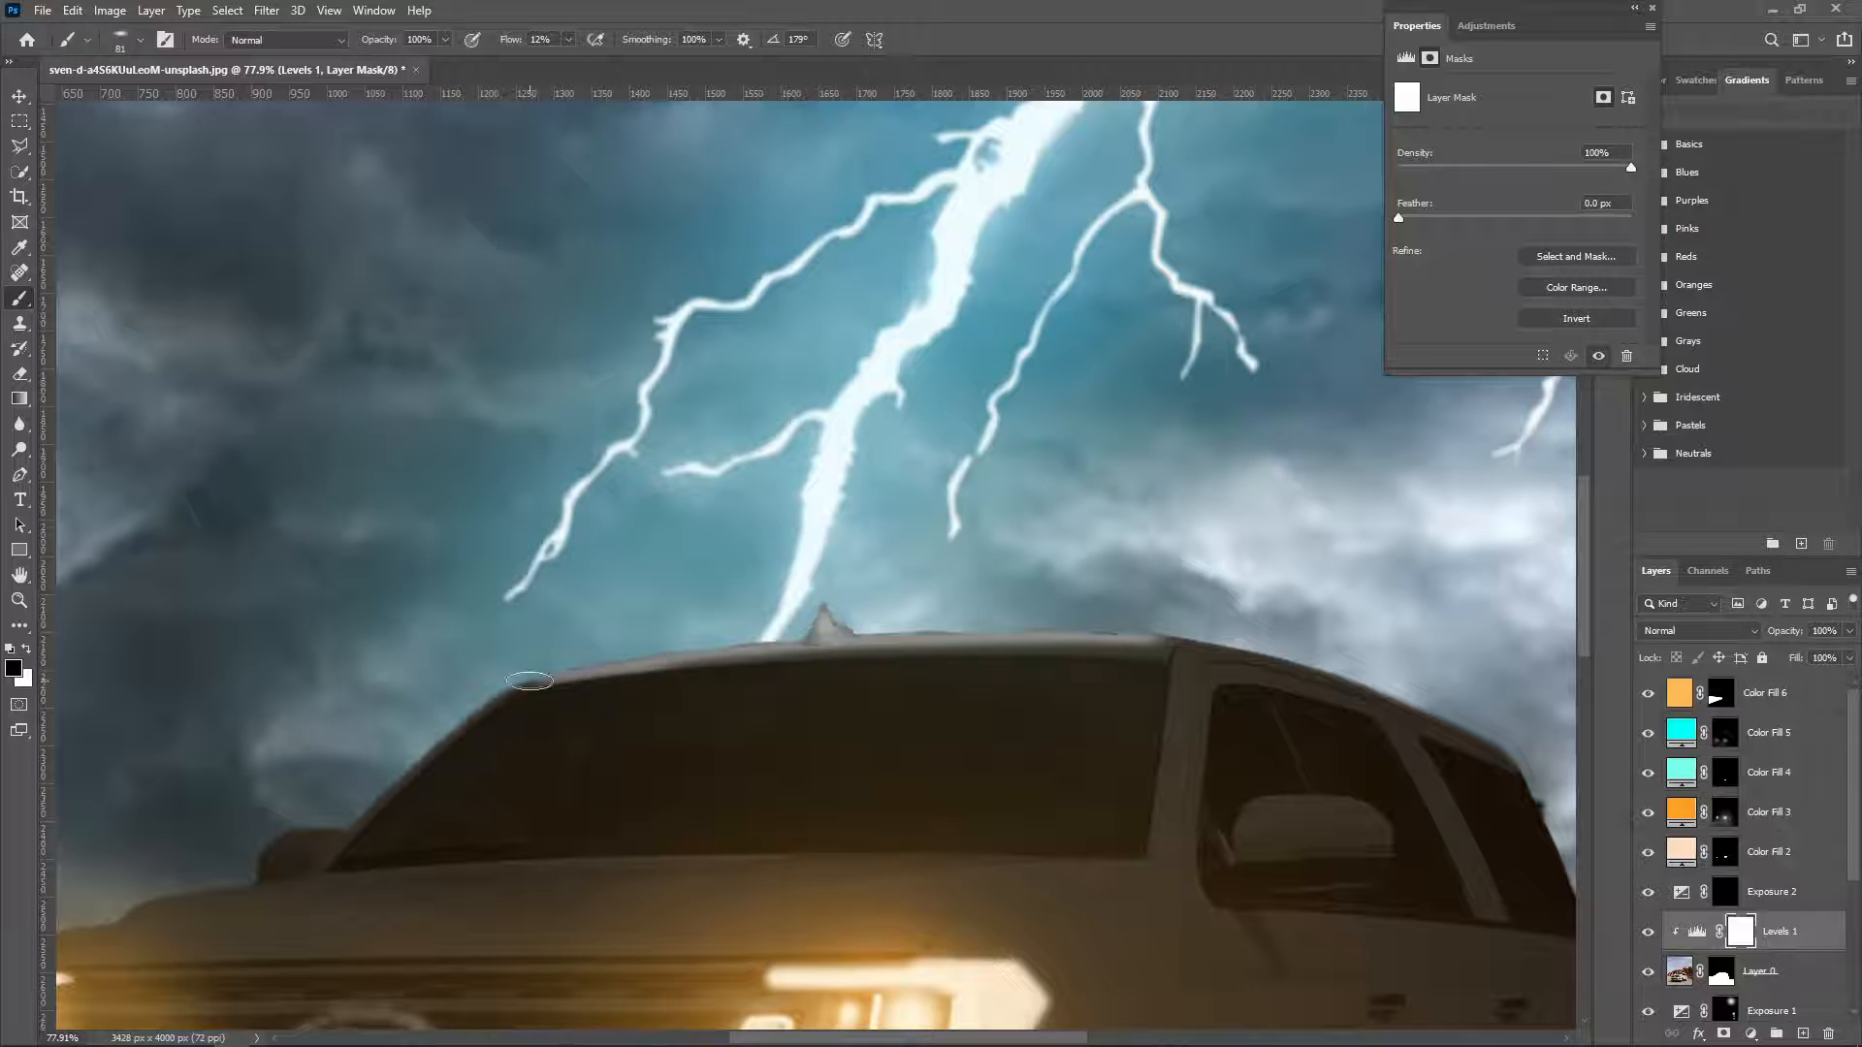
left_click_drag(529, 681, 534, 769)
left_click_drag(359, 723, 159, 755)
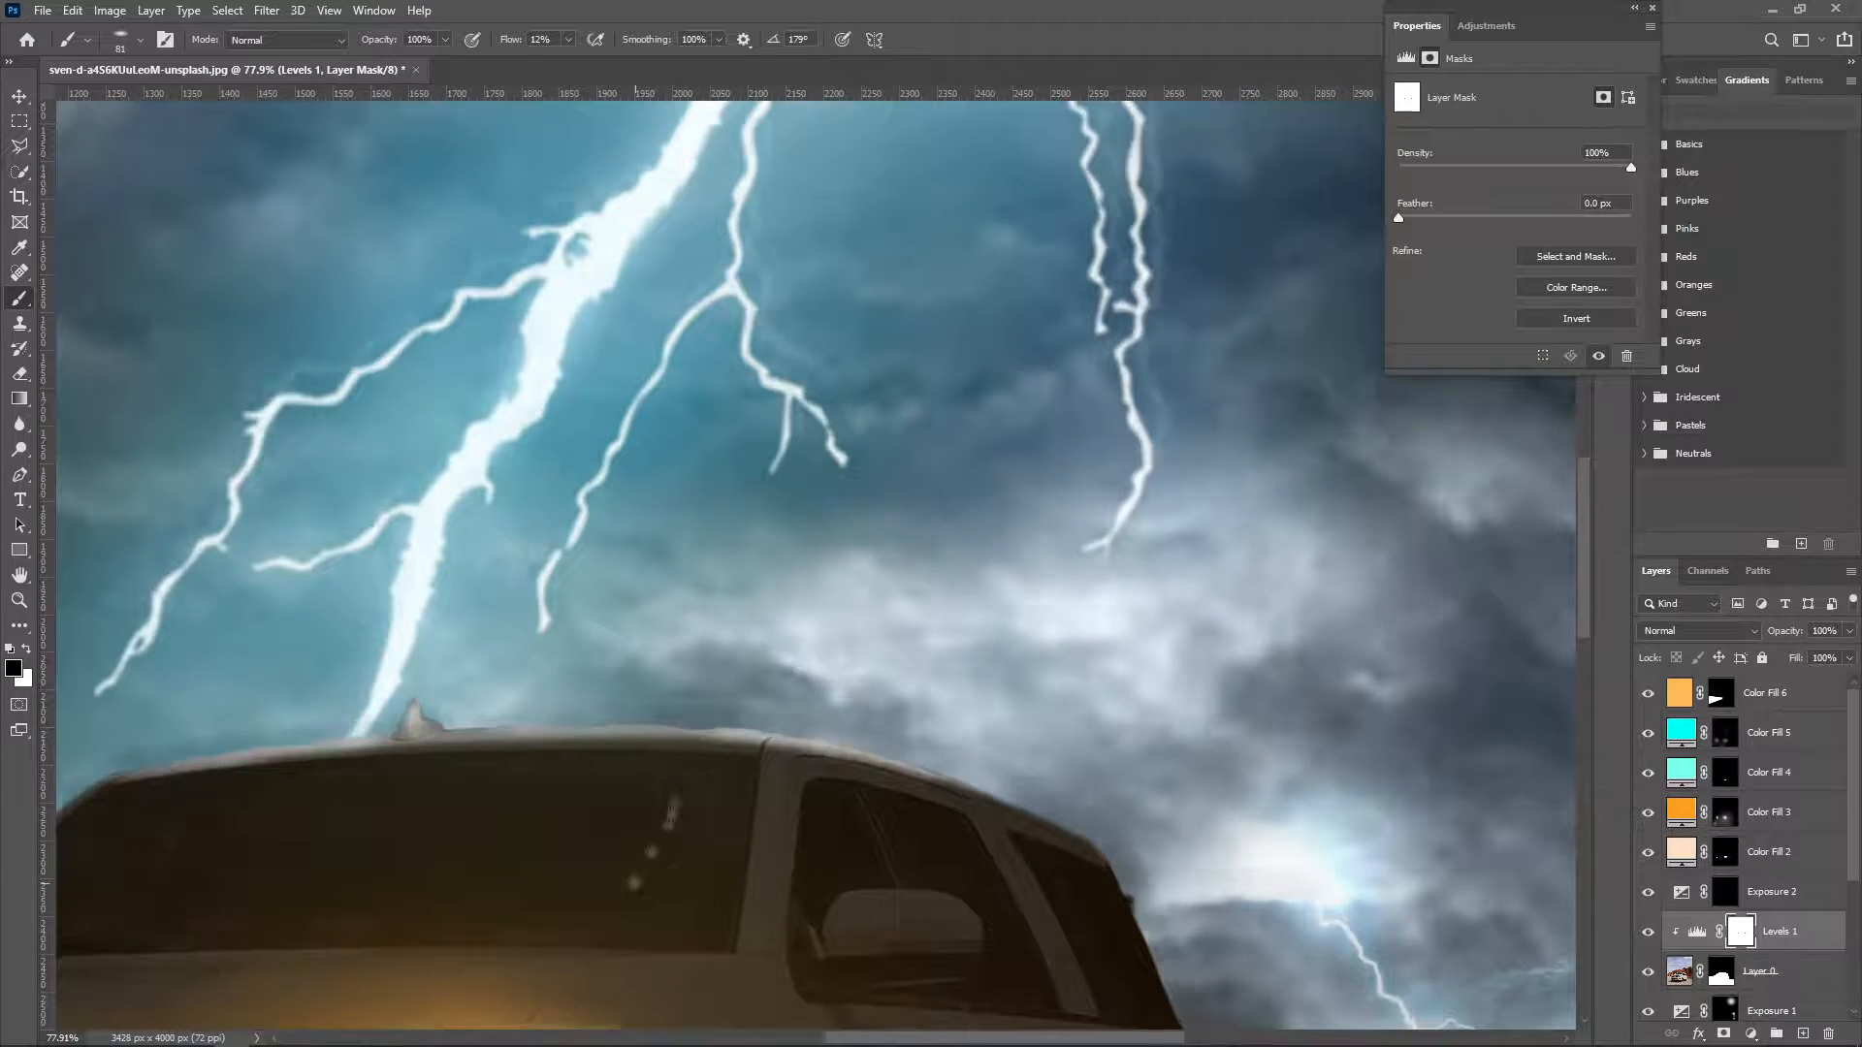
Reveal highlights on the SUV's side roofline, near side mirror and door handles by painting black on the Levels 1 mask.
left_click_drag(634, 883, 790, 650)
left_click_drag(1053, 686, 1154, 685)
mouse_move(939, 632)
left_mouse_down()
mouse_move(1191, 633)
mouse_move(935, 627)
left_mouse_up()
left_click_drag(193, 596, 223, 769)
mouse_move(1319, 1006)
left_mouse_down()
mouse_move(494, 607)
mouse_move(529, 407)
left_mouse_up()
mouse_move(506, 765)
left_mouse_down()
mouse_move(452, 764)
mouse_move(506, 776)
left_mouse_up()
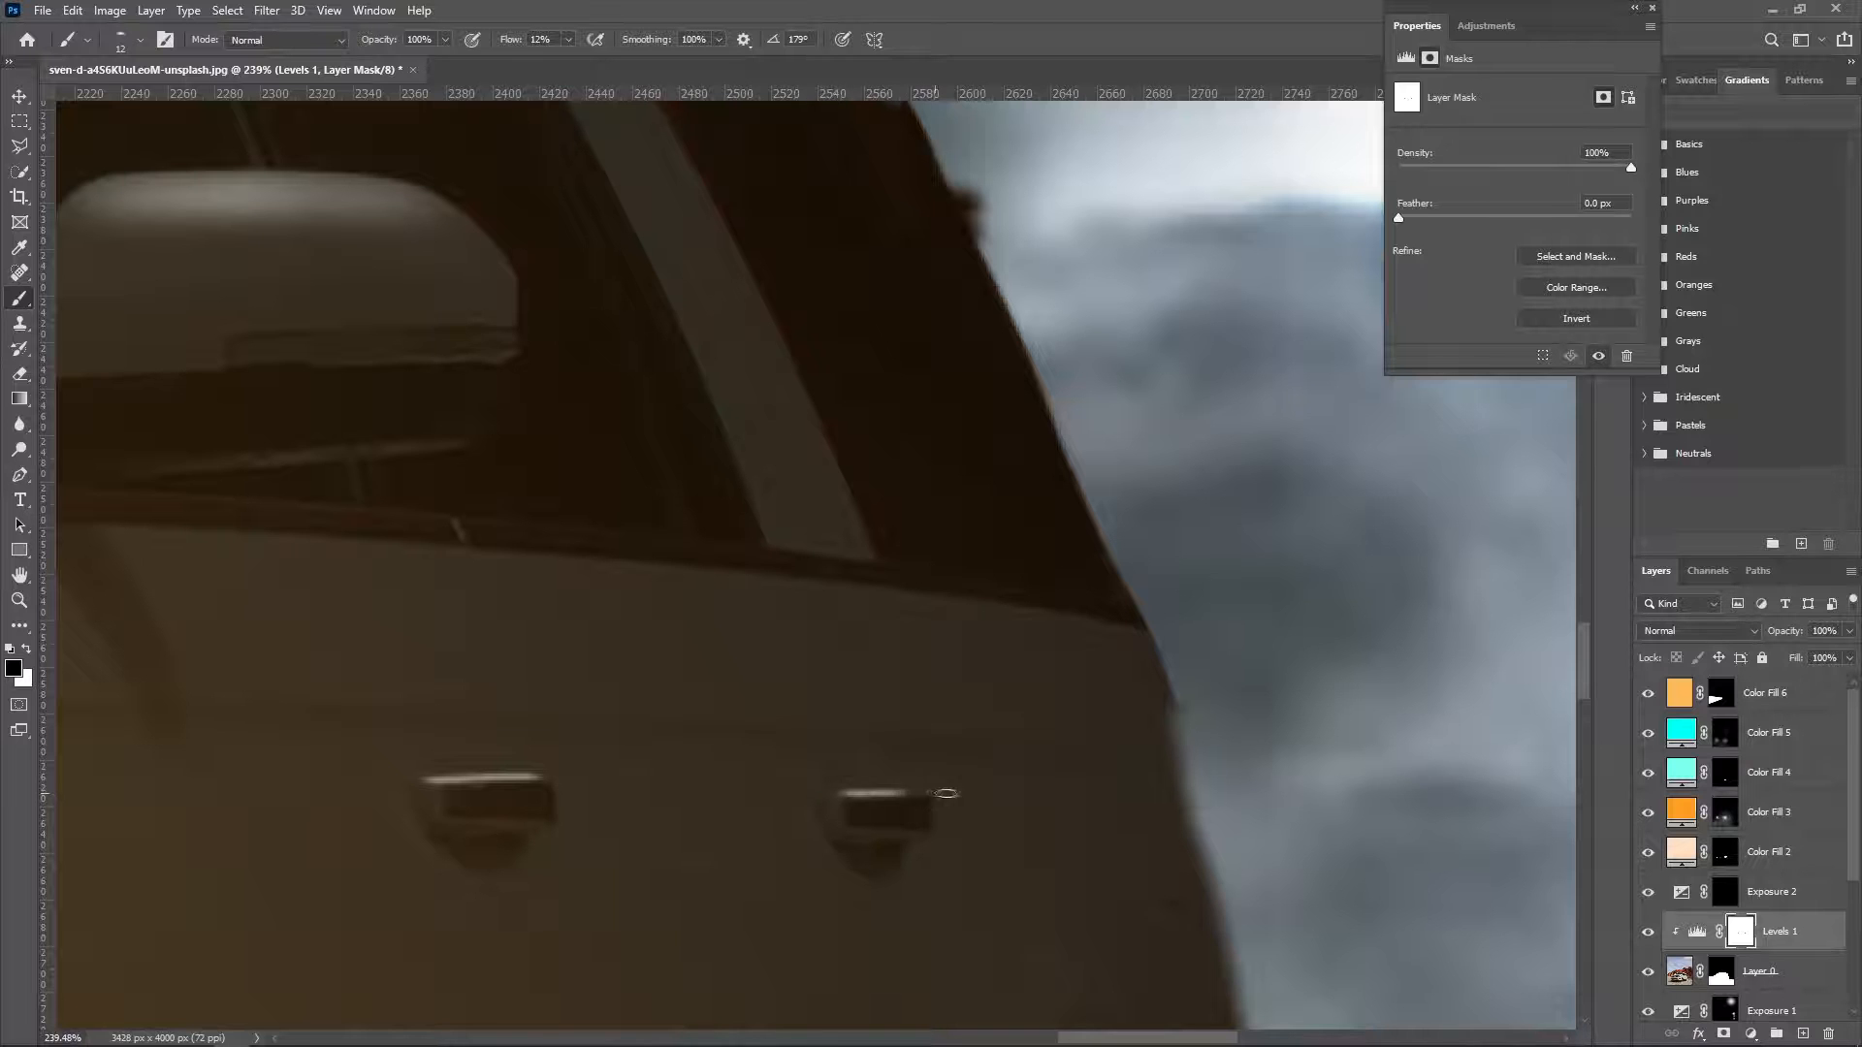
Paint a thin highlight along the top of the far side mirror on the Levels 1 mask.
key("z")
key("ctrl+0")
left_click_drag(684, 669, 757, 668)
key("b")
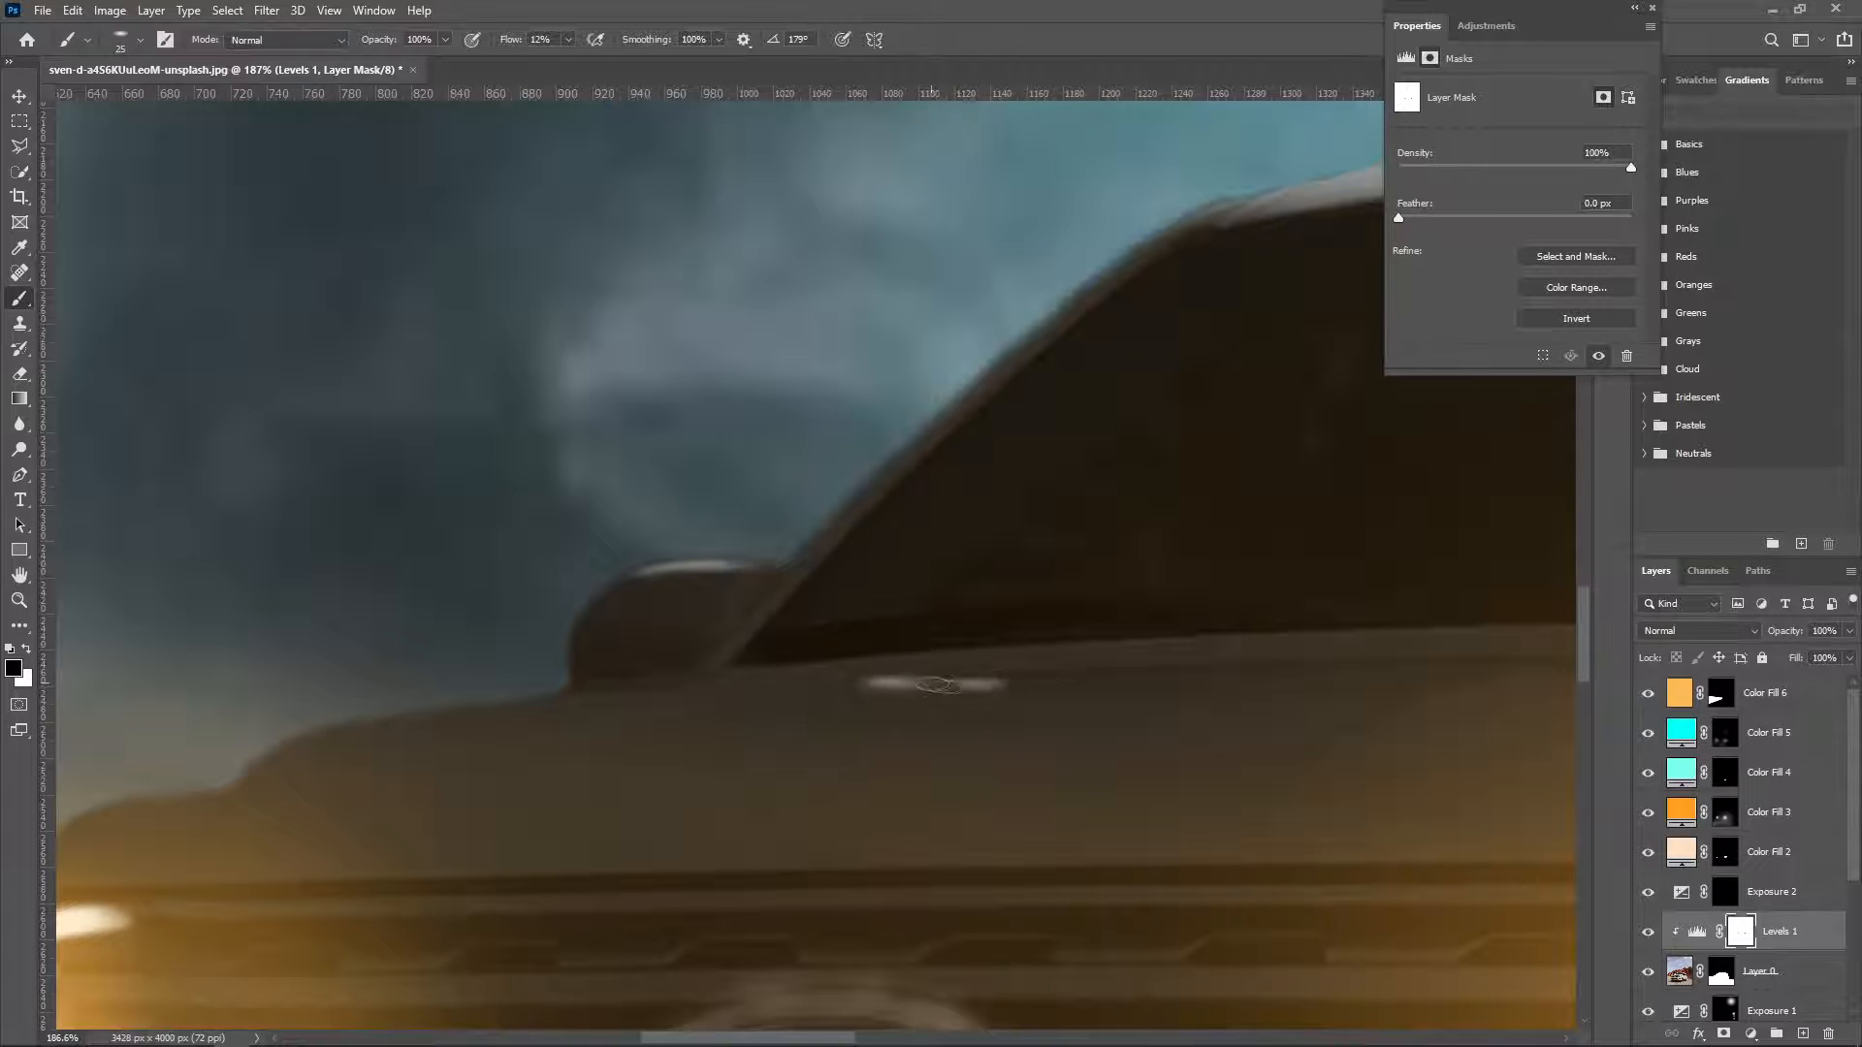
Try painting a freehand highlight across the hood below the windshield with a larger brush, and undo the strokes.
right_click(981, 682)
right_click(1050, 676)
left_click(1206, 729)
mouse_move(1321, 682)
left_mouse_down()
mouse_move(1418, 672)
mouse_move(1055, 673)
left_mouse_up()
key("ctrl+z")
key("ctrl+z")
key("ctrl+z")
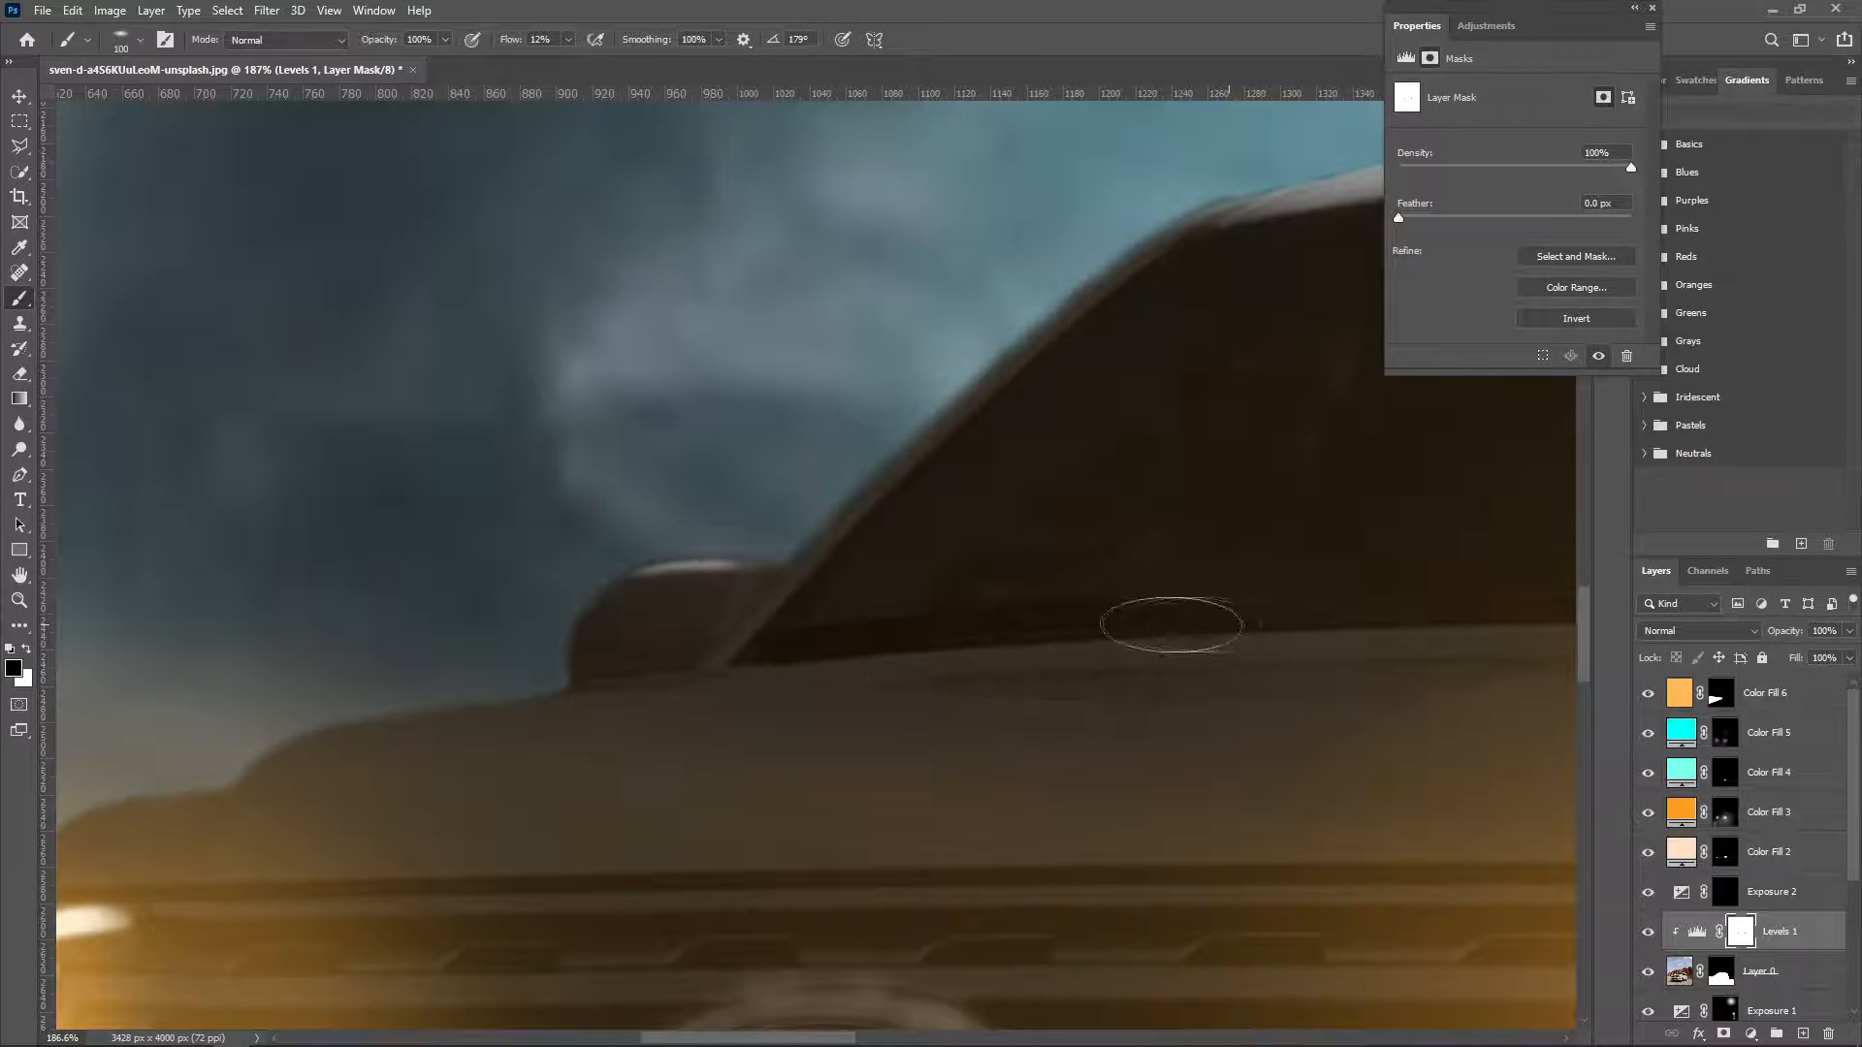
Outline the raised hood section in front of the far side mirror with the Polygonal Lasso.
left_click_drag(1228, 624, 737, 611)
key("l")
left_click_drag(367, 679, 757, 739)
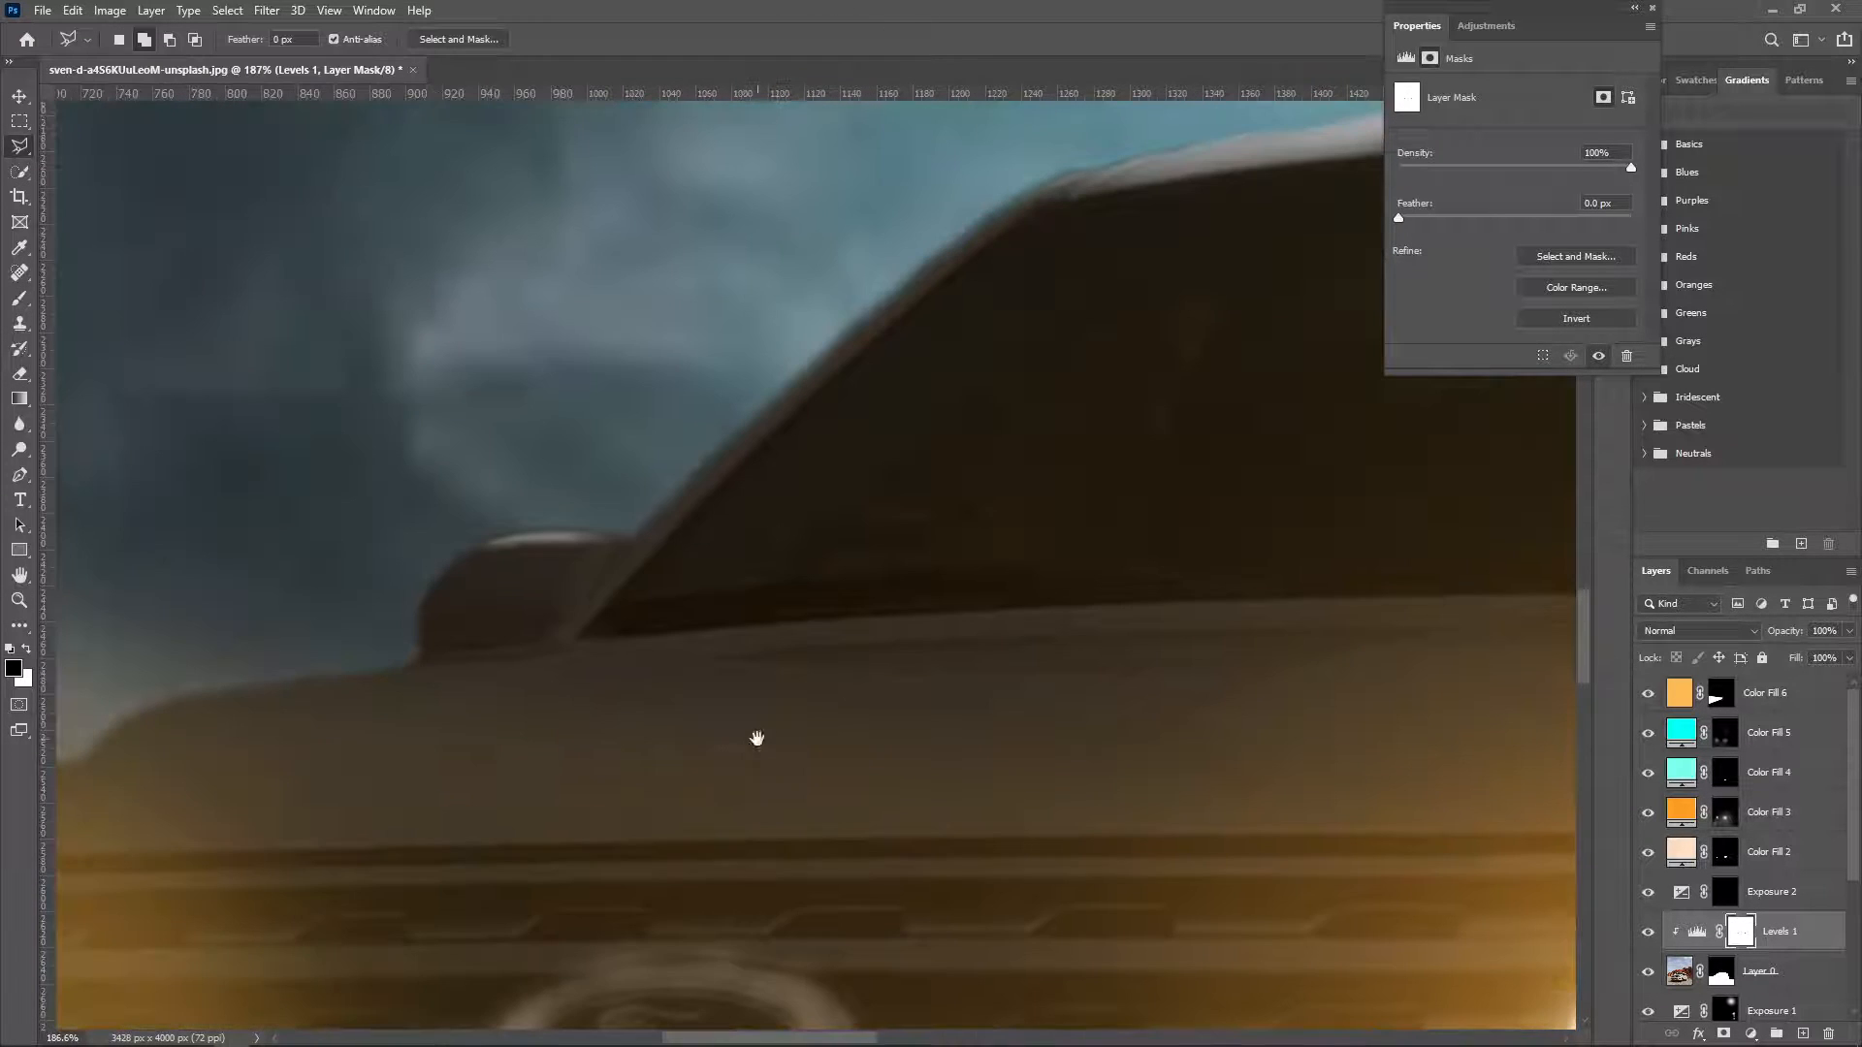
left_click(711, 662)
left_click(1241, 677)
left_click(1066, 832)
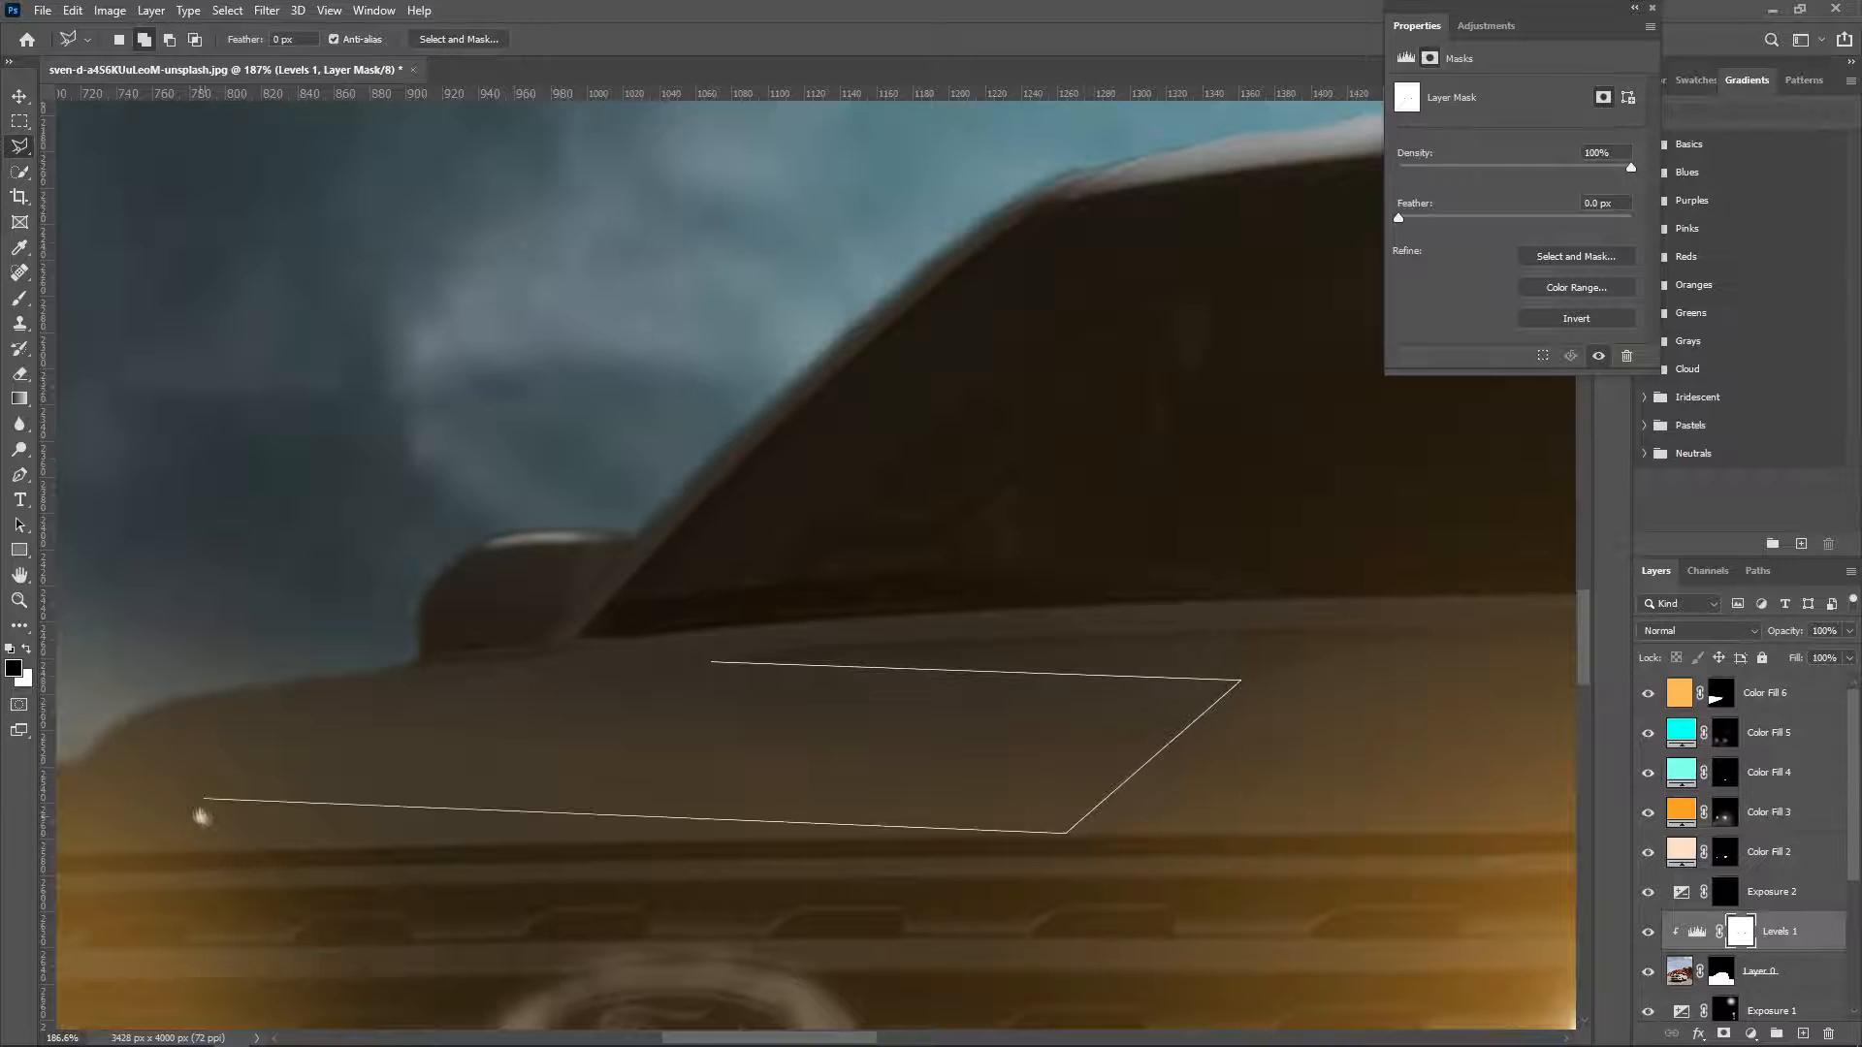
left_click_drag(199, 815, 632, 857)
left_click(637, 859)
left_click(512, 774)
left_click(540, 744)
left_click(858, 676)
left_click(1141, 678)
left_click_drag(804, 787, 404, 723)
Paint black softly inside the hood selection on the Levels 1 mask to lighten that section, and deselect.
key("b")
left_click_drag(1116, 698, 1267, 811)
left_click(524, 281)
right_click(503, 484)
key("m")
left_click(436, 397)
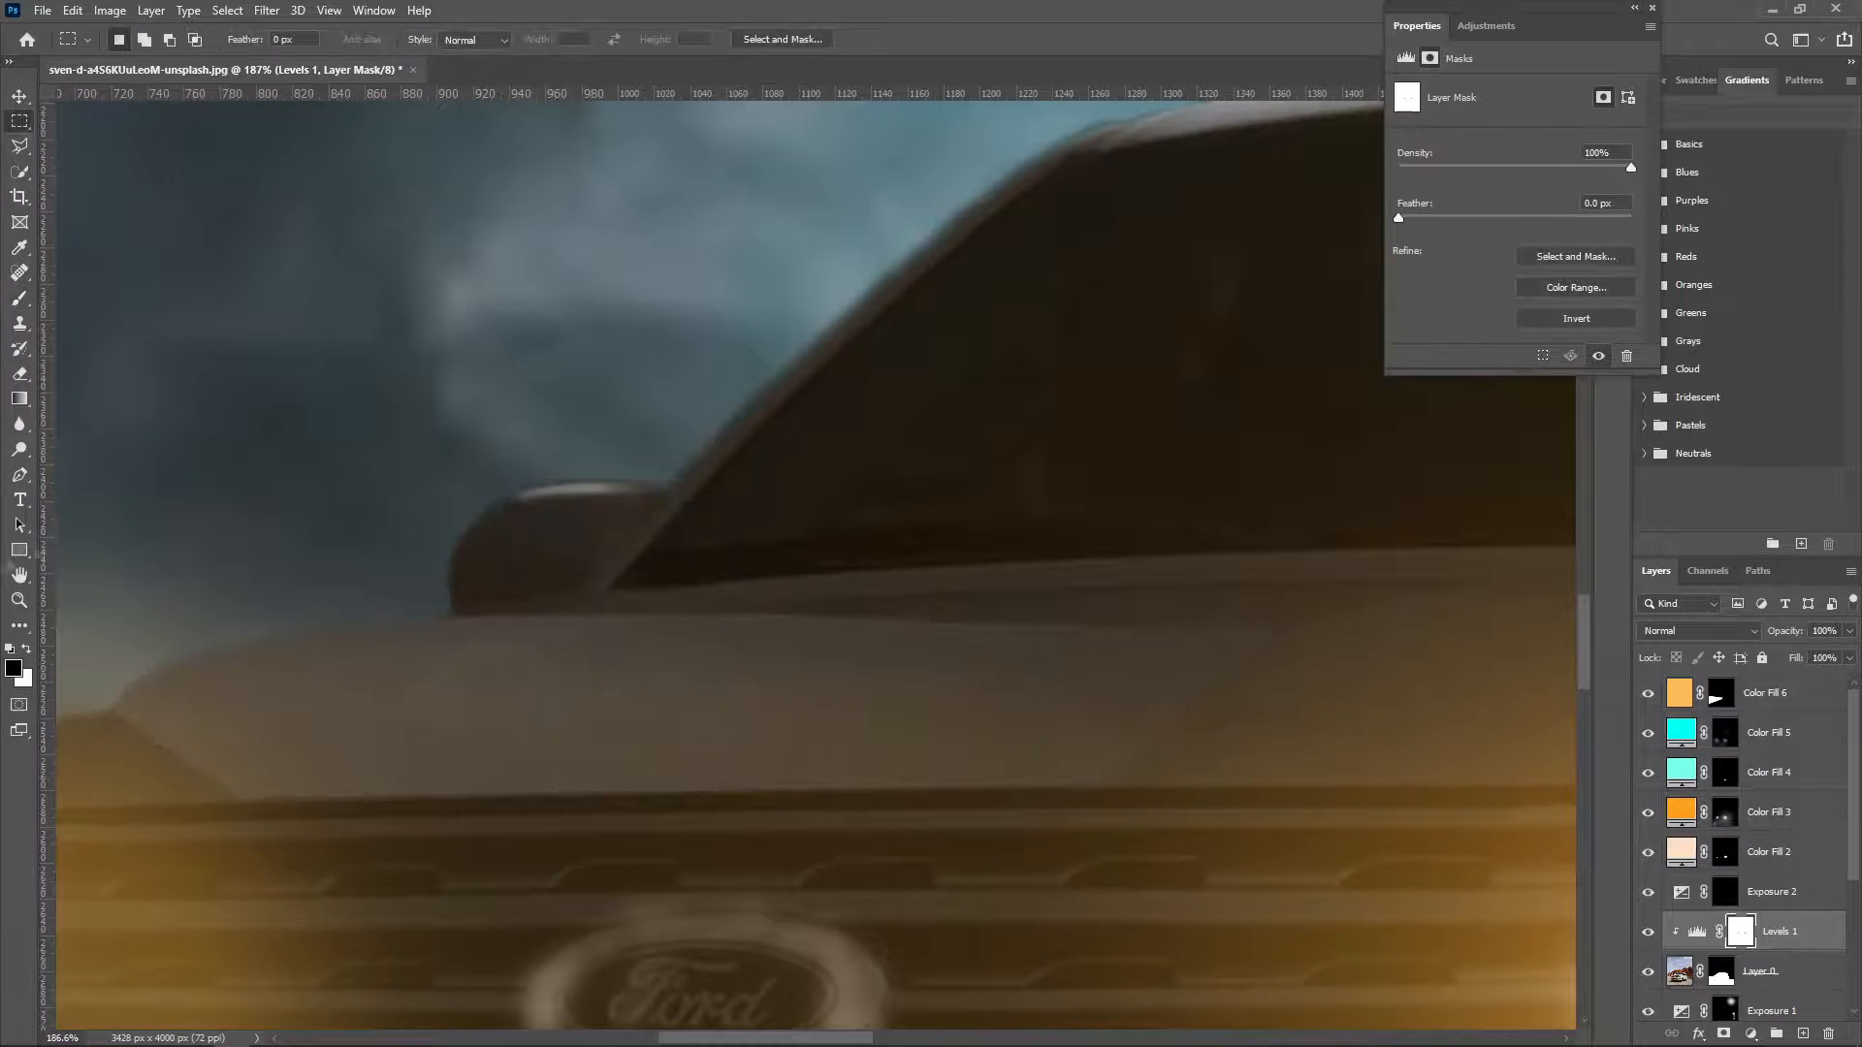
Try painting a curved highlight on the middle of the hood above the grille on the Levels 1 mask.
key("z")
key("ctrl+0")
mouse_move(640, 696)
left_mouse_down()
mouse_move(922, 869)
mouse_move(689, 882)
left_mouse_up()
key("b")
left_click_drag(853, 696, 850, 696)
left_click_drag(734, 678, 575, 677)
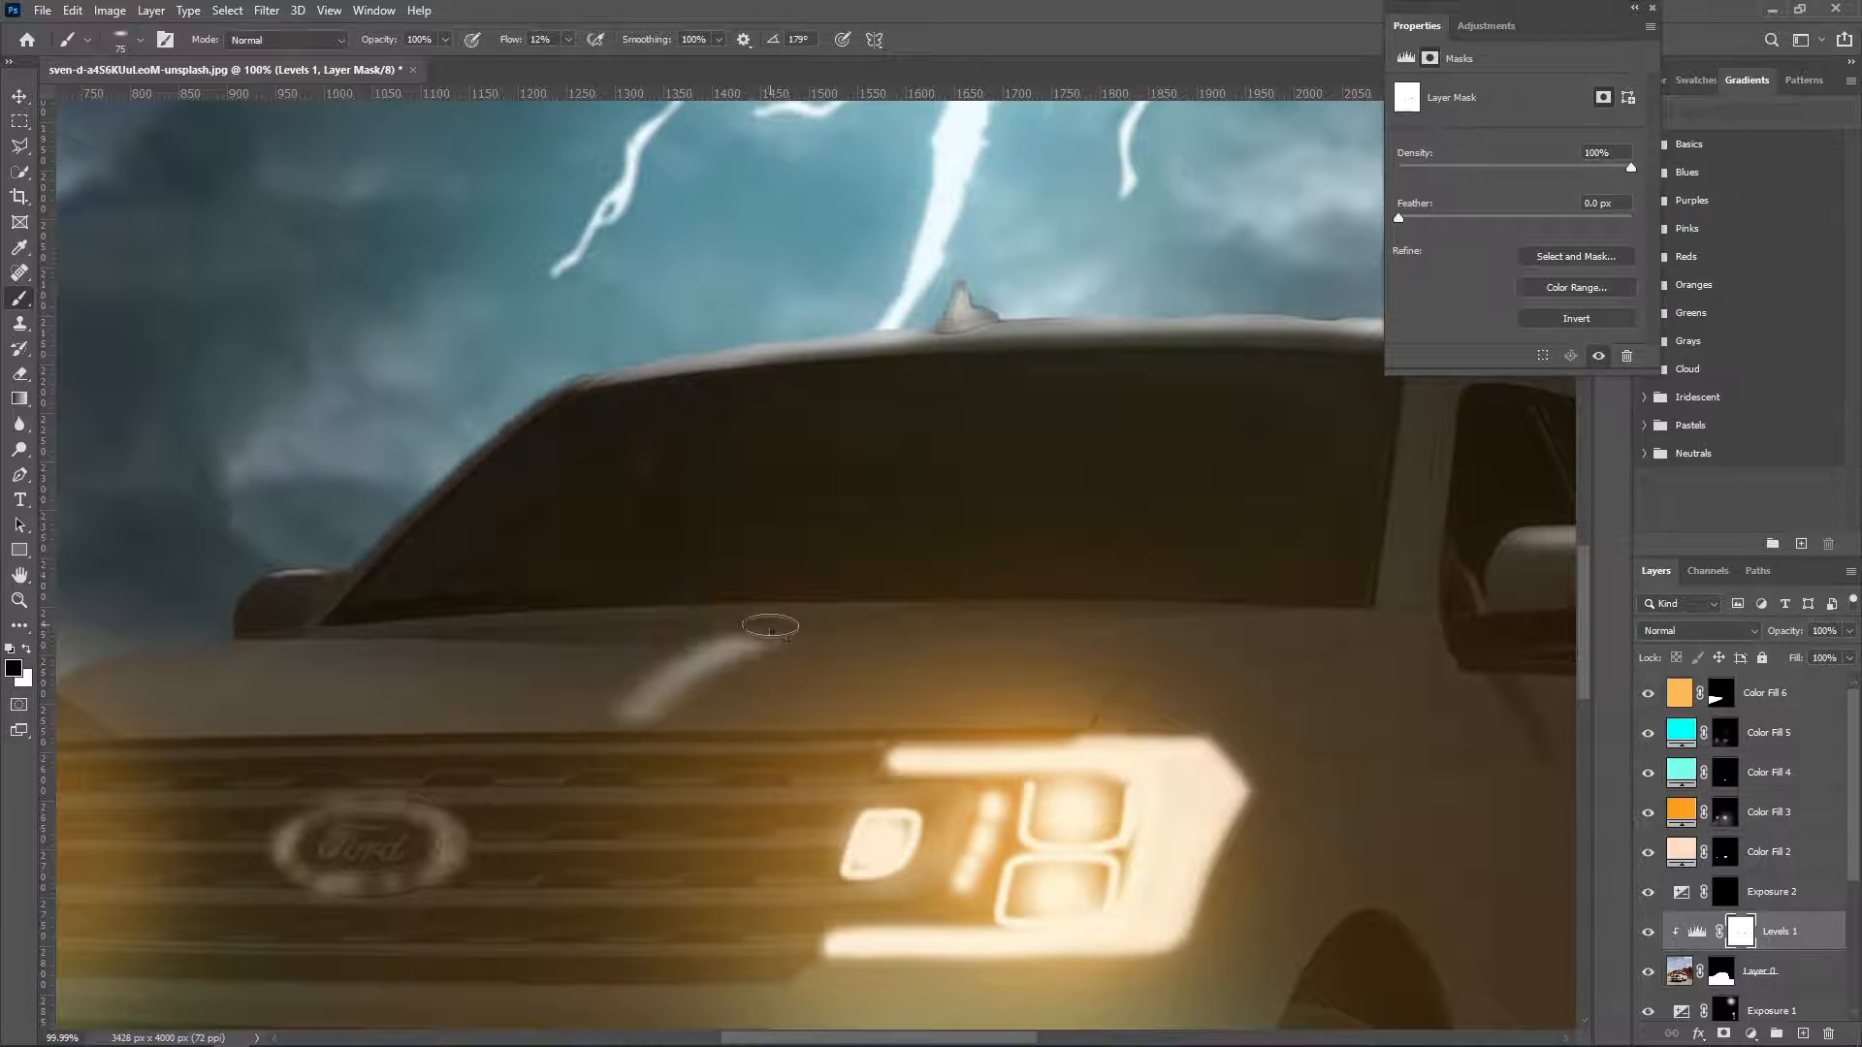
Try outlining the middle of the hood with the Polygonal Lasso, and drop the selection.
key("l")
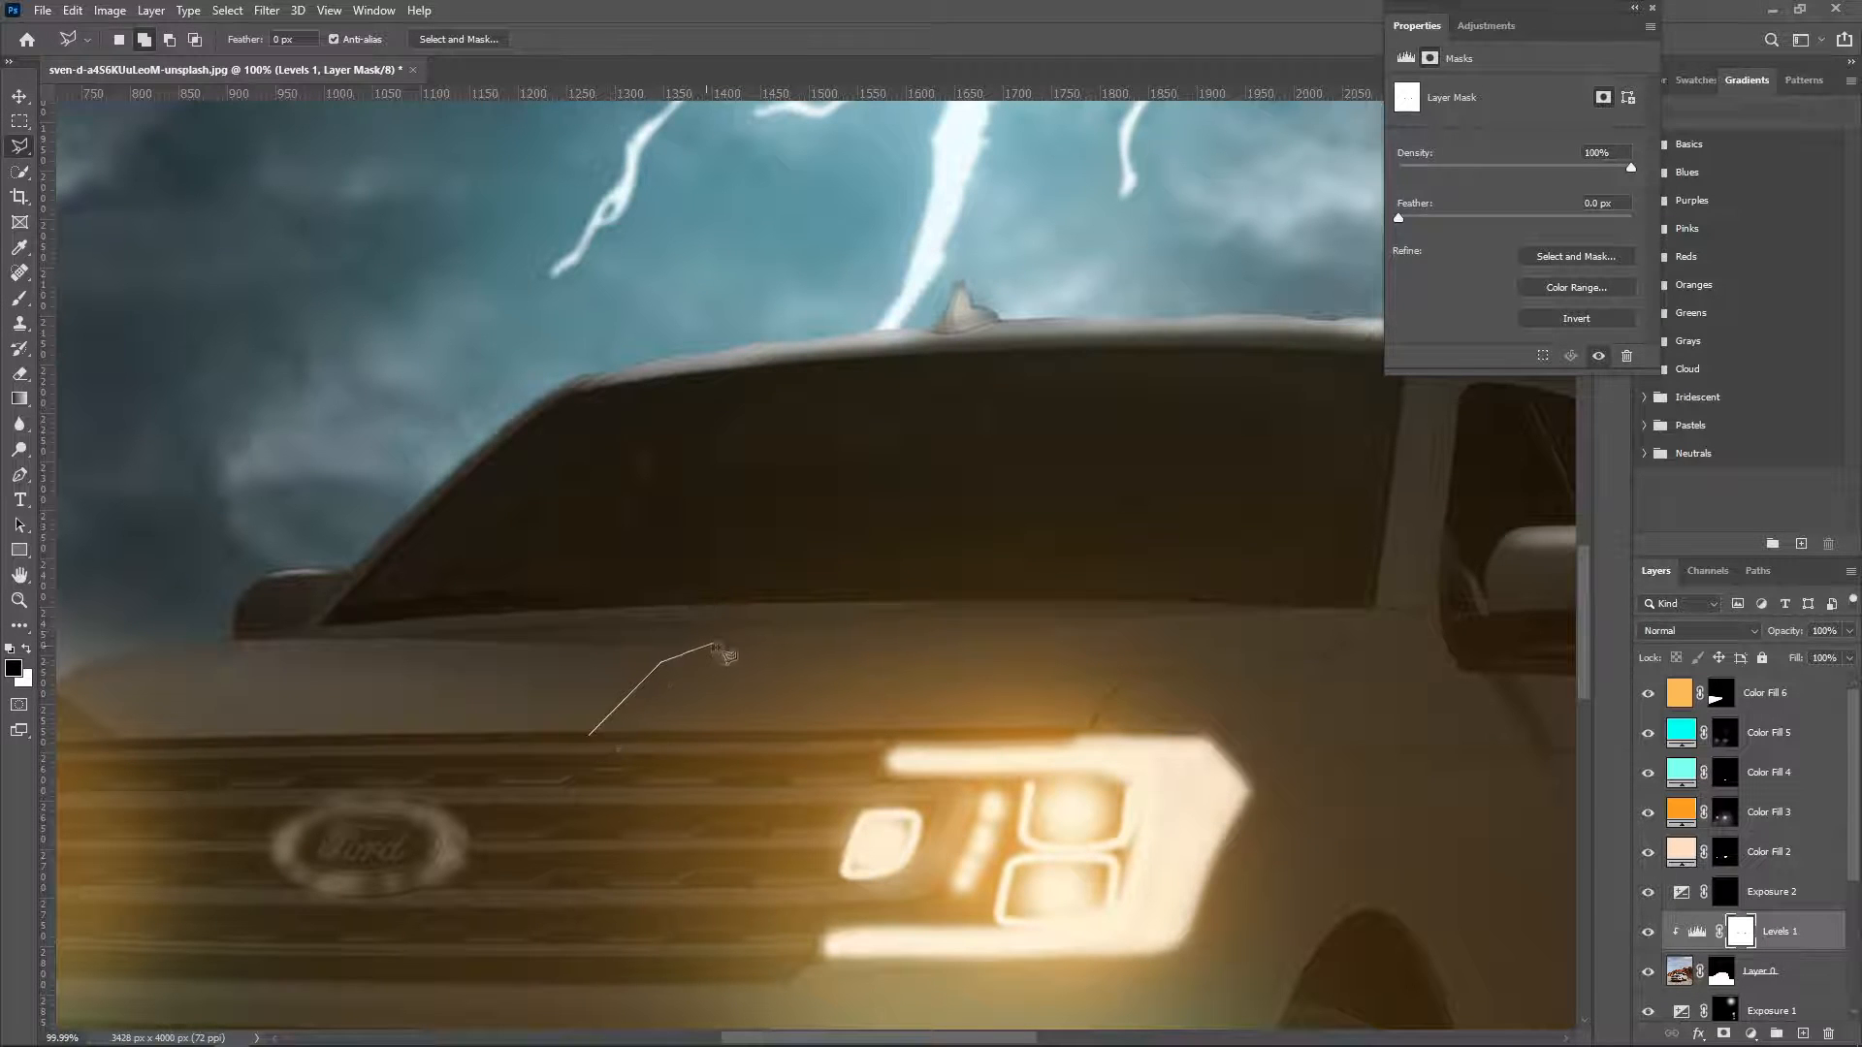
double_click(1007, 643)
key("ctrl+d")
mouse_move(996, 676)
left_mouse_down()
mouse_move(685, 731)
mouse_move(512, 647)
mouse_move(588, 690)
left_mouse_up()
left_click(19, 299)
left_click(20, 601)
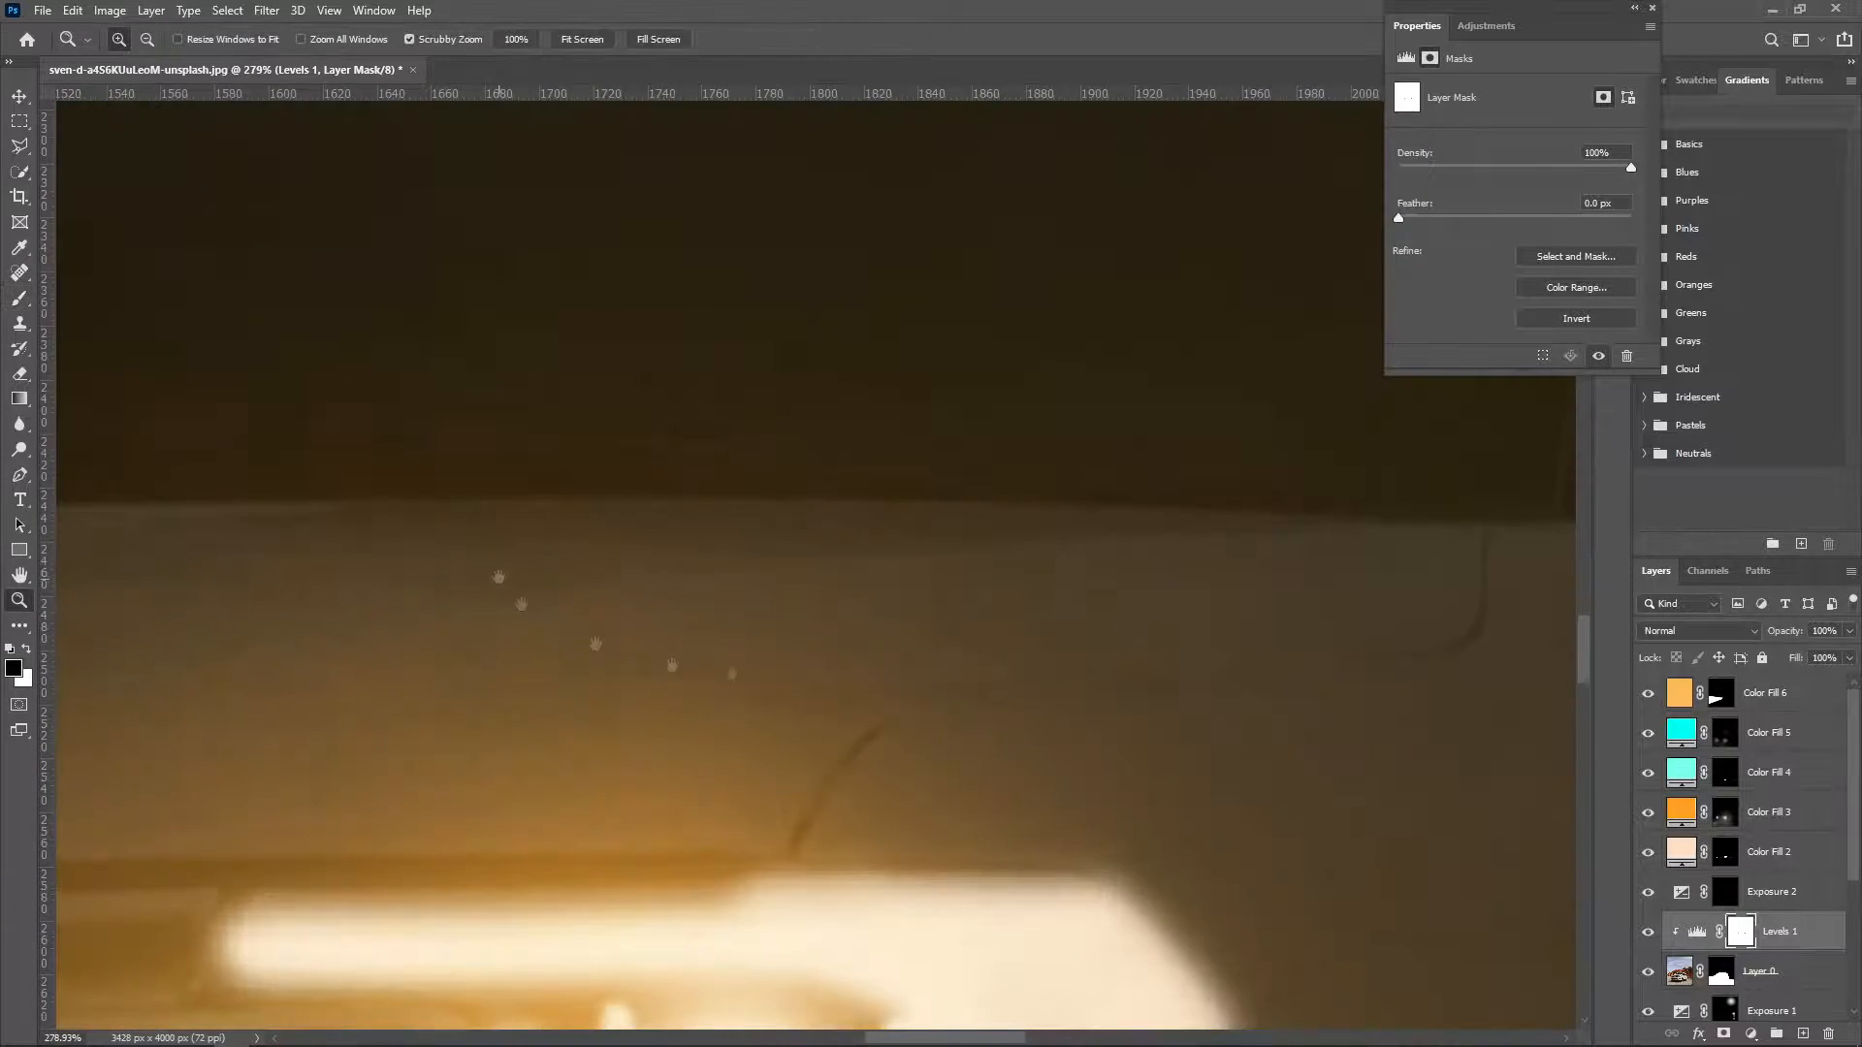
Outline the narrow strip of hood directly below the windshield with the Polygonal Lasso.
left_click_drag(502, 576, 803, 677)
left_click(19, 147)
left_click(130, 672)
left_click(869, 688)
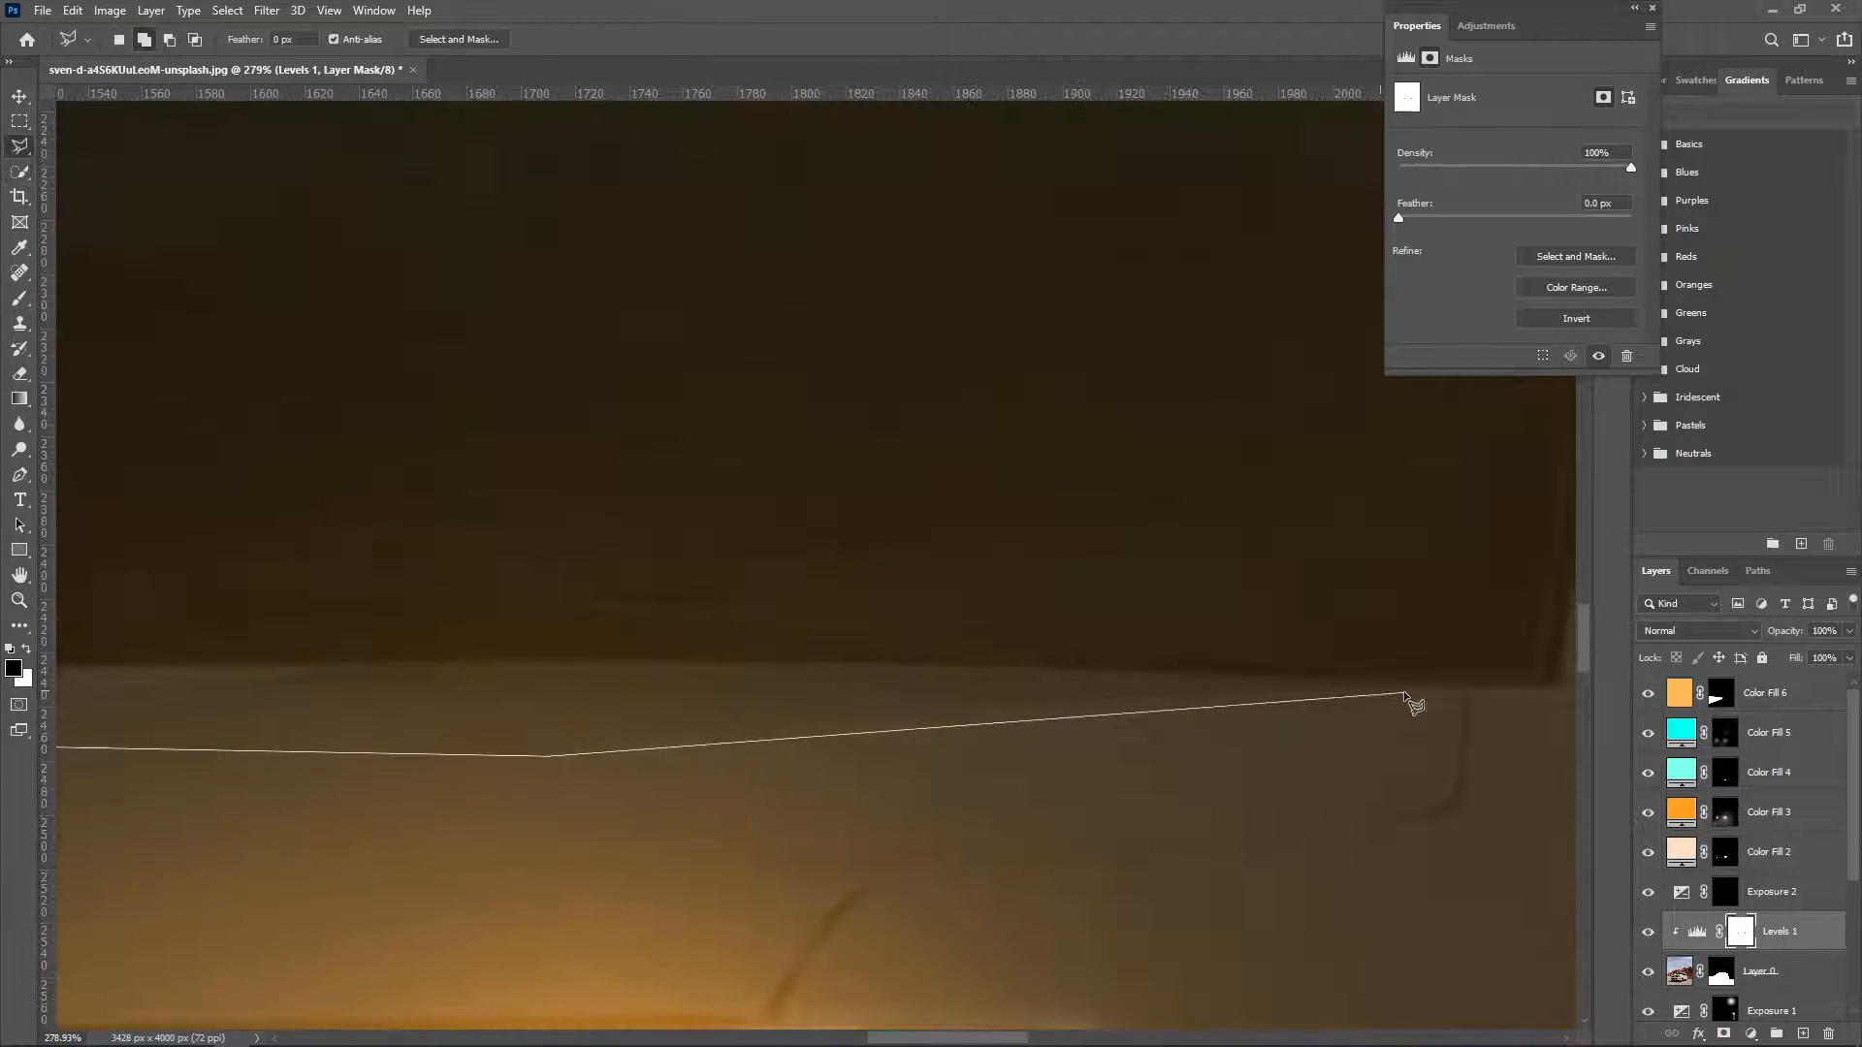
left_click(779, 663)
left_click(401, 663)
left_click_drag(402, 665, 710, 656)
left_click(632, 656)
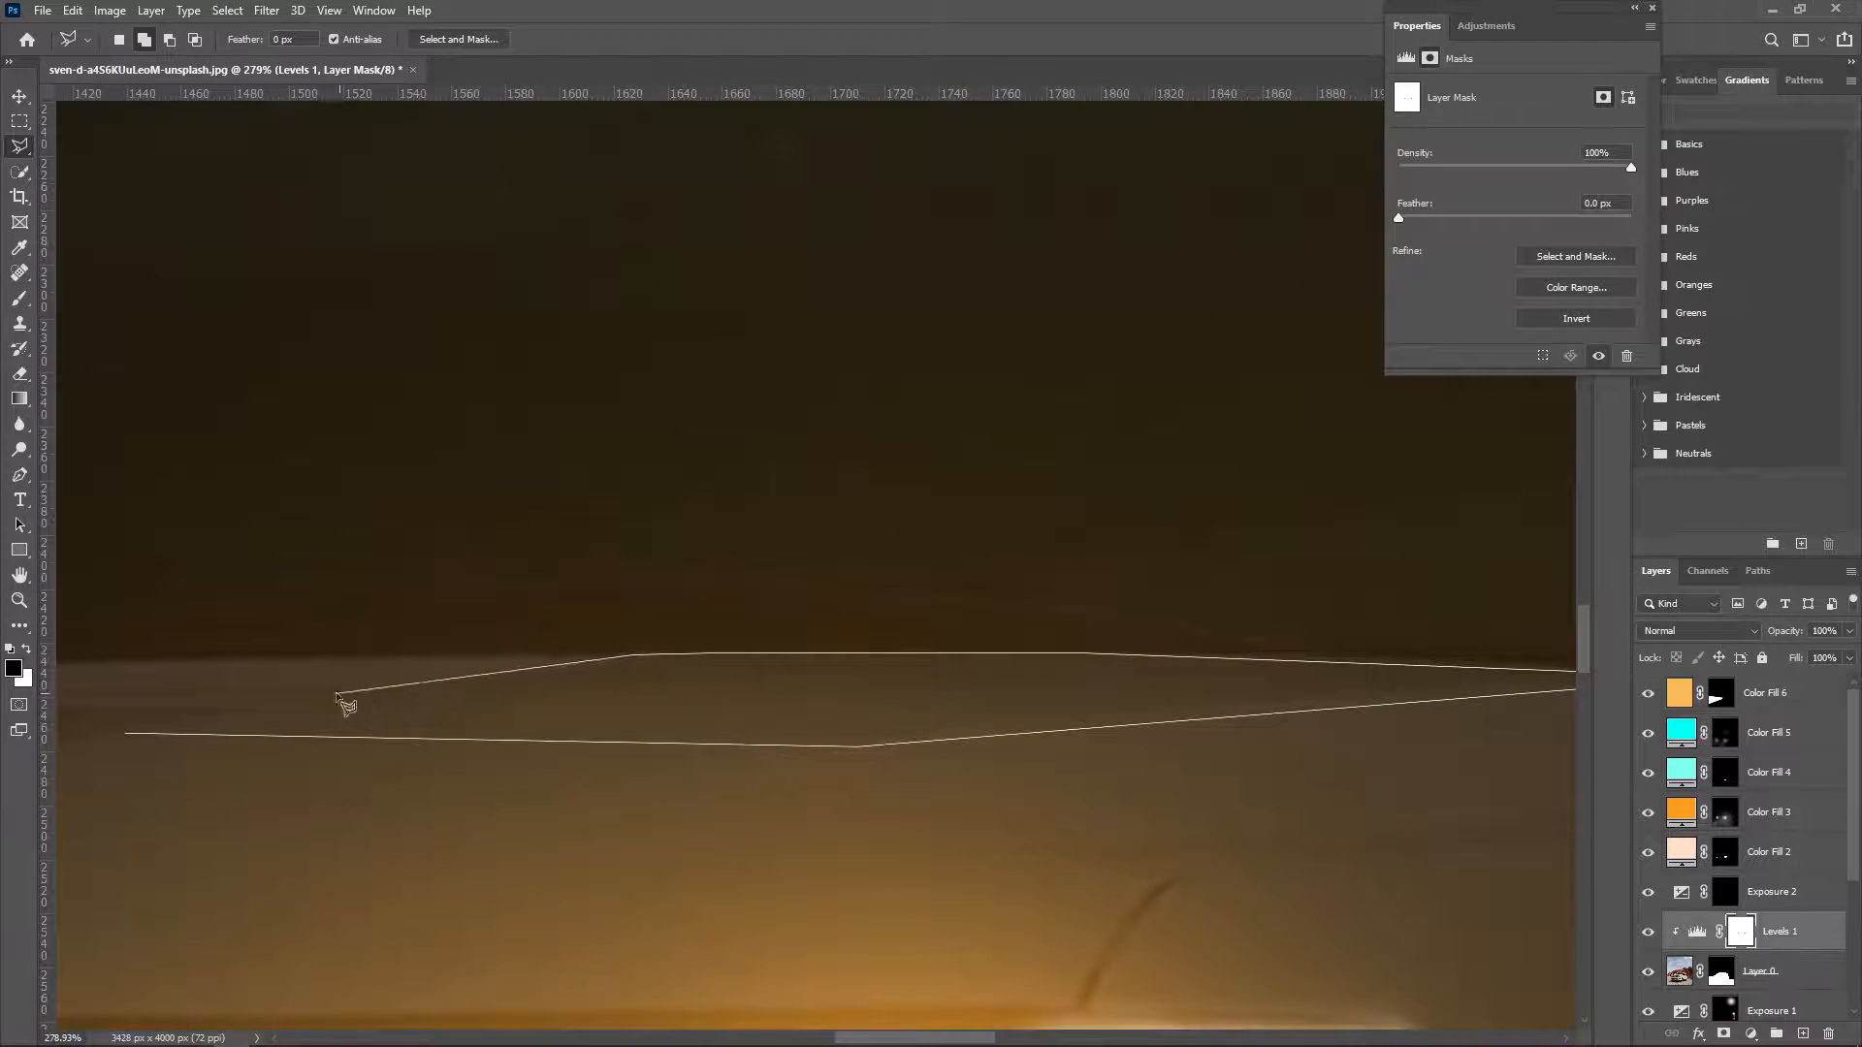
left_click(119, 733)
Paint black inside the strip selection on the Levels 1 mask to add a faint highlight, deselect and check the whole image.
left_click(20, 299)
left_click_drag(574, 794, 1193, 758)
key("ctrl+d")
key("z")
key("ctrl+0")
left_click_drag(824, 684, 897, 687)
key("ctrl+0")
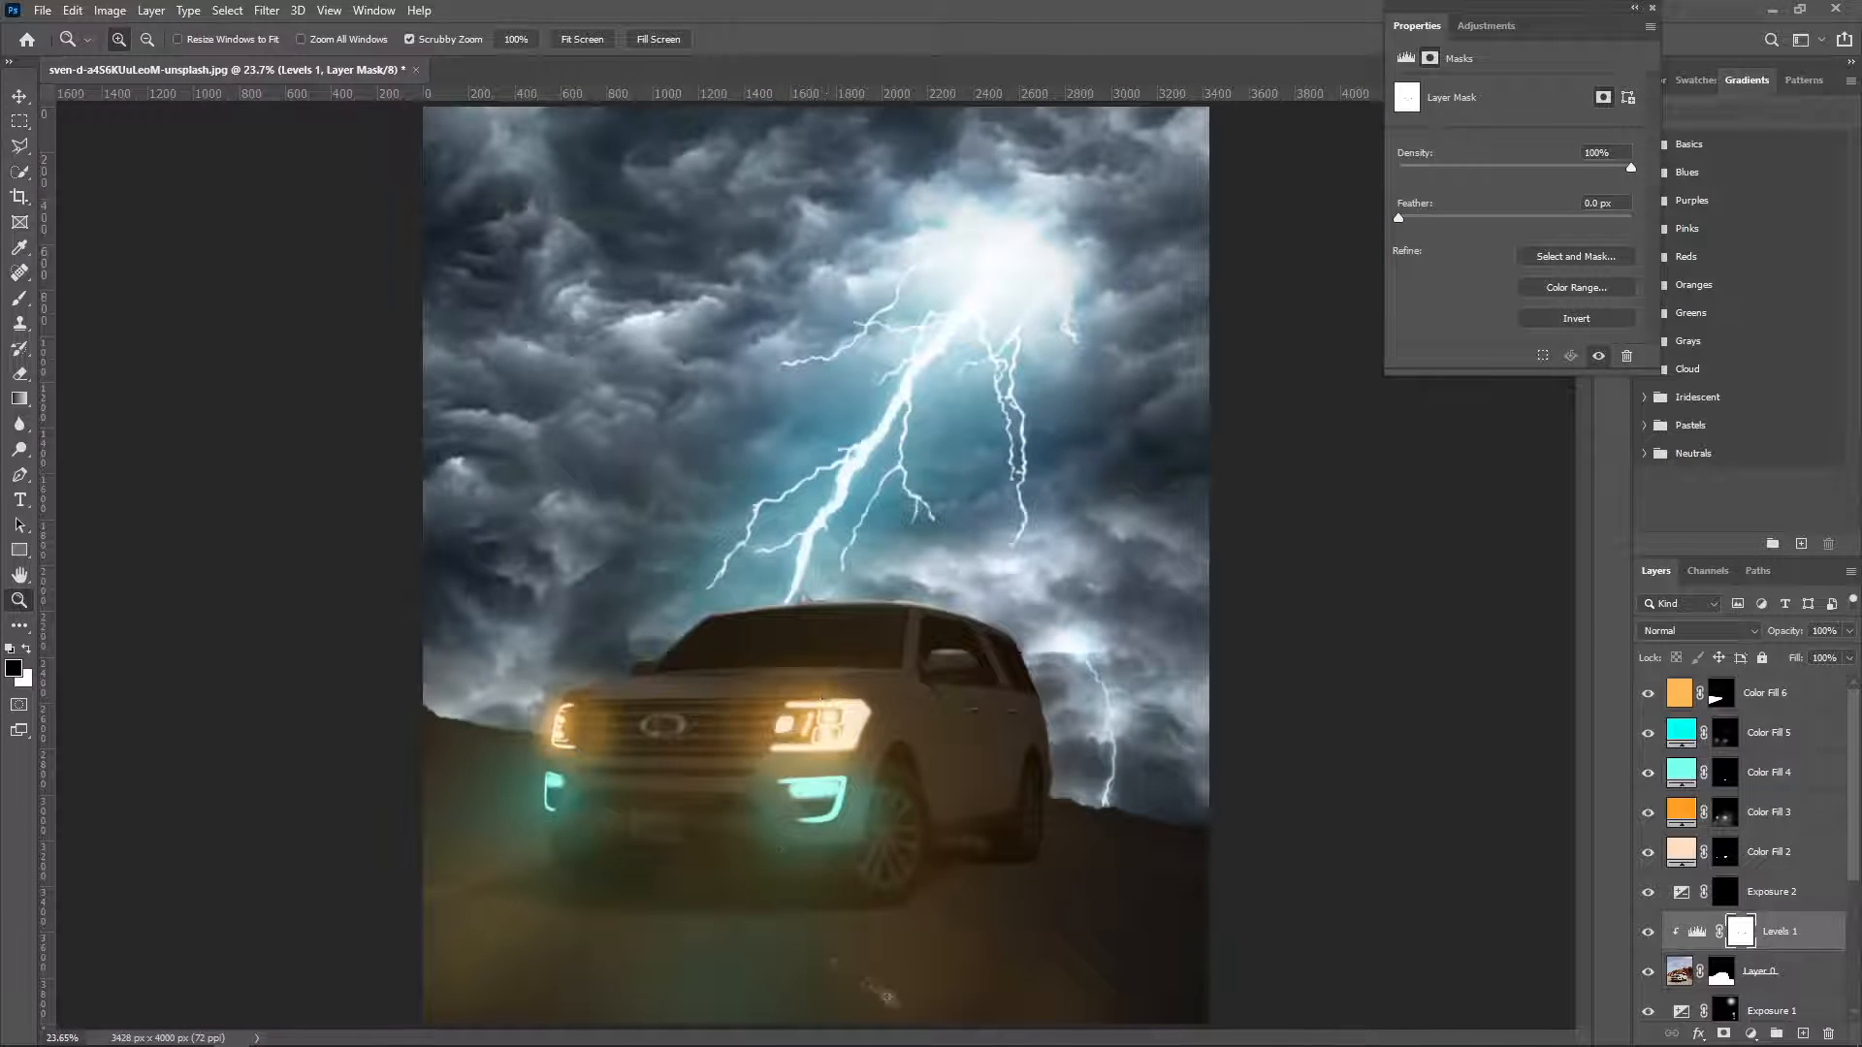
Activate the Layer 0 mask and set the brush tip's angle to -135° for the windshield pillar.
scroll(1707, 1006, "down", 1)
left_click(1722, 936)
left_click_drag(661, 897, 885, 775)
right_click(1045, 609)
left_click(1081, 620)
mouse_move(640, 625)
left_mouse_down()
mouse_move(798, 714)
mouse_move(775, 427)
left_mouse_up()
key("b")
right_click(981, 419, "alt")
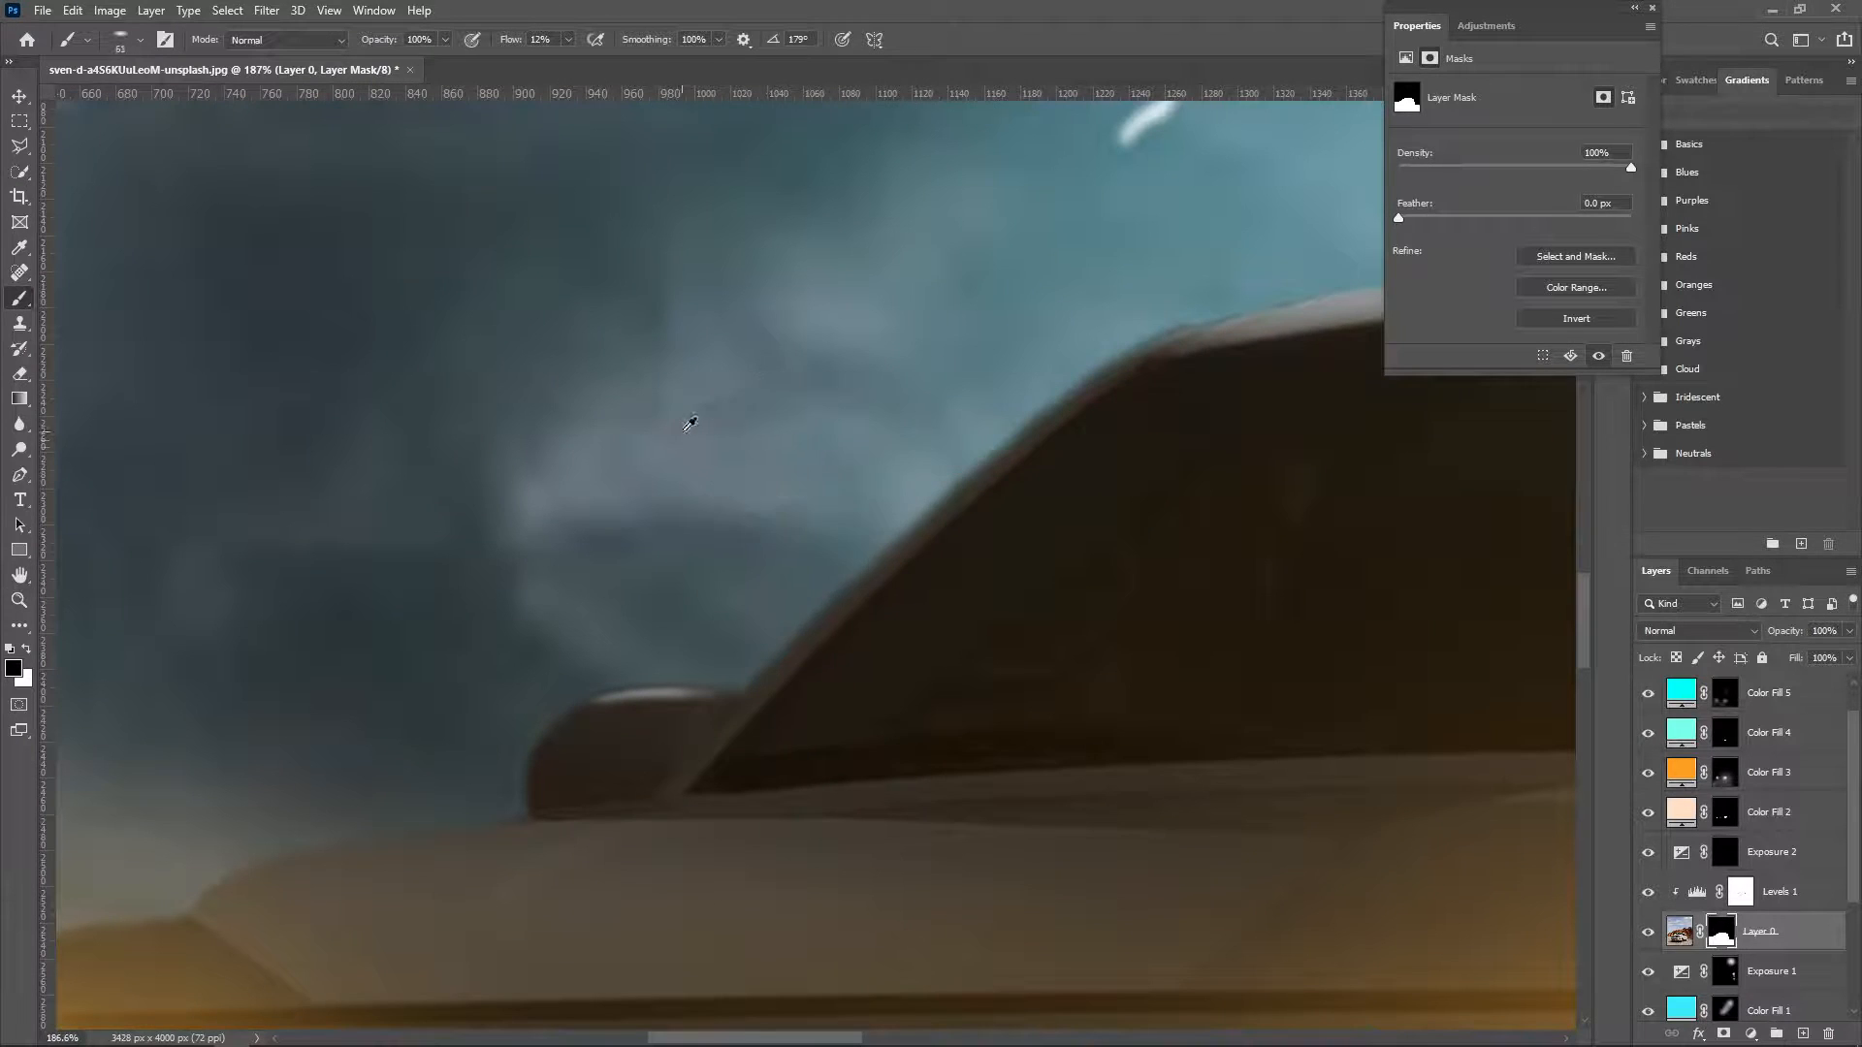
right_click(734, 462)
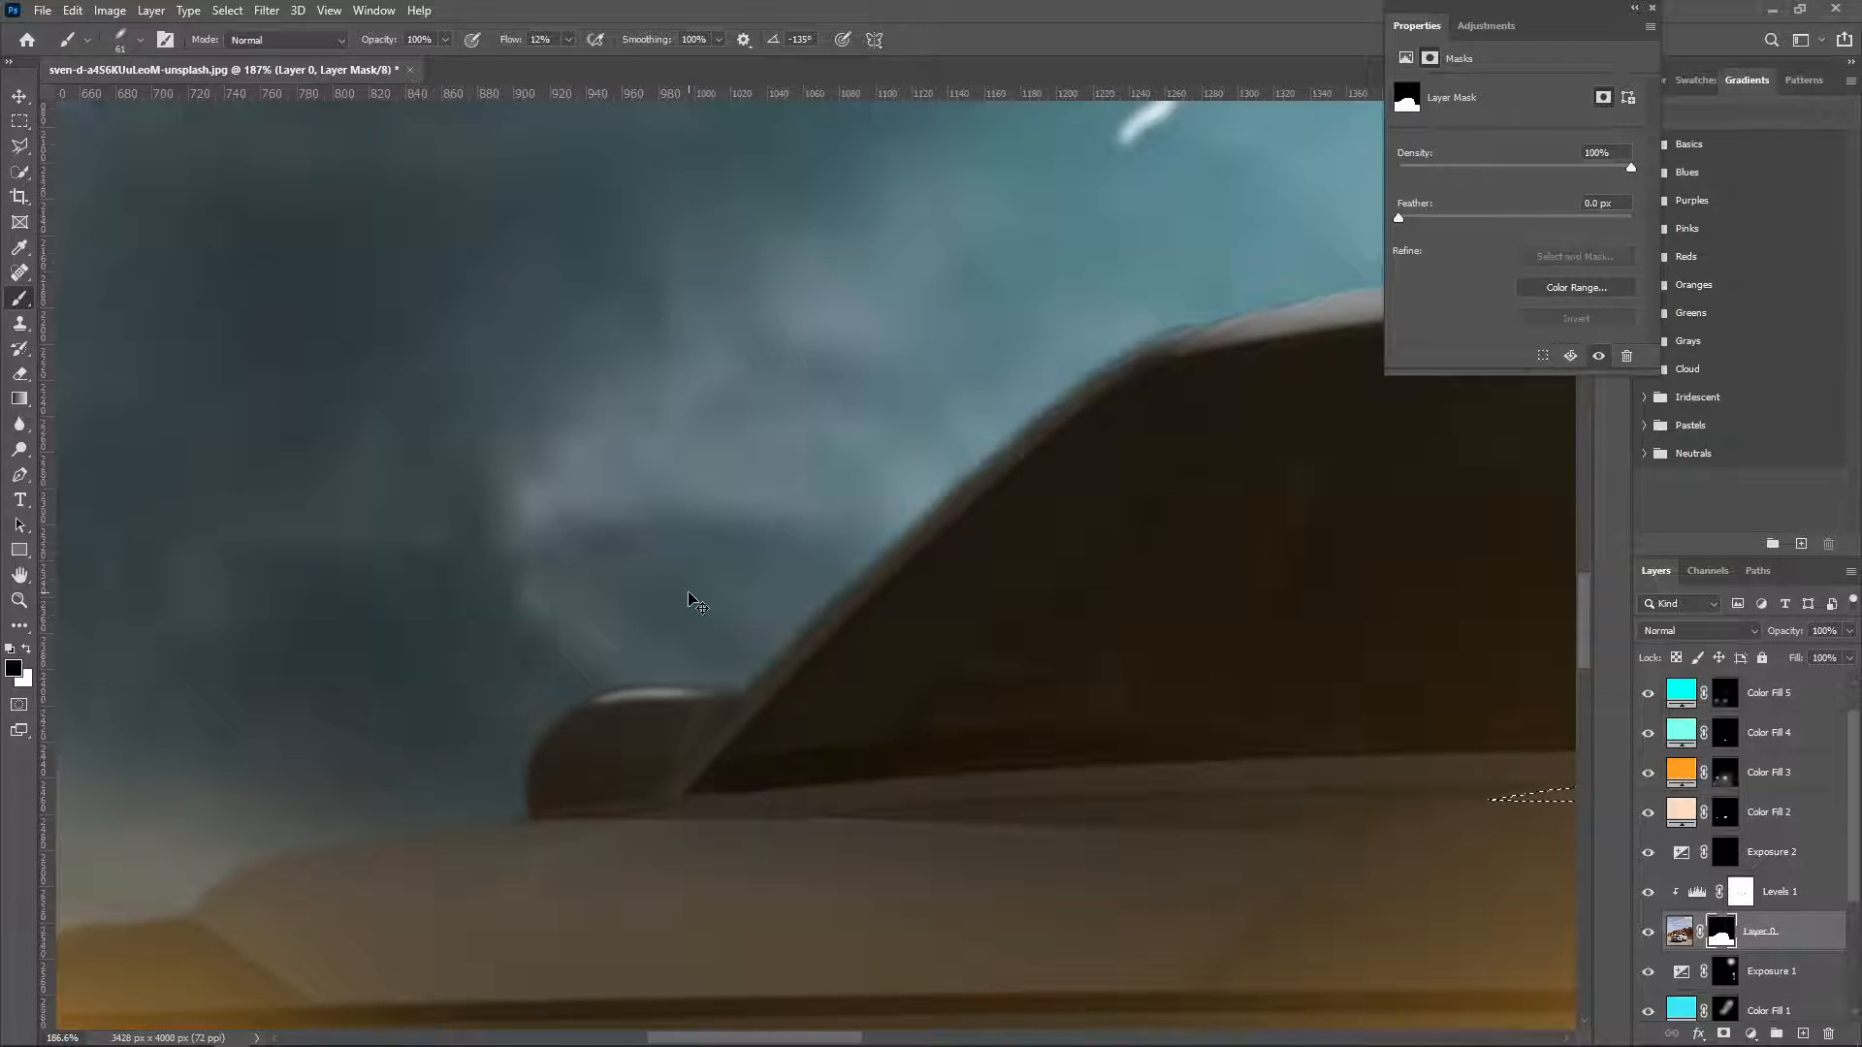
Set the brush angle to -149° and paint a highlight along the windshield pillar on the Levels 1 mask.
left_click(1741, 891)
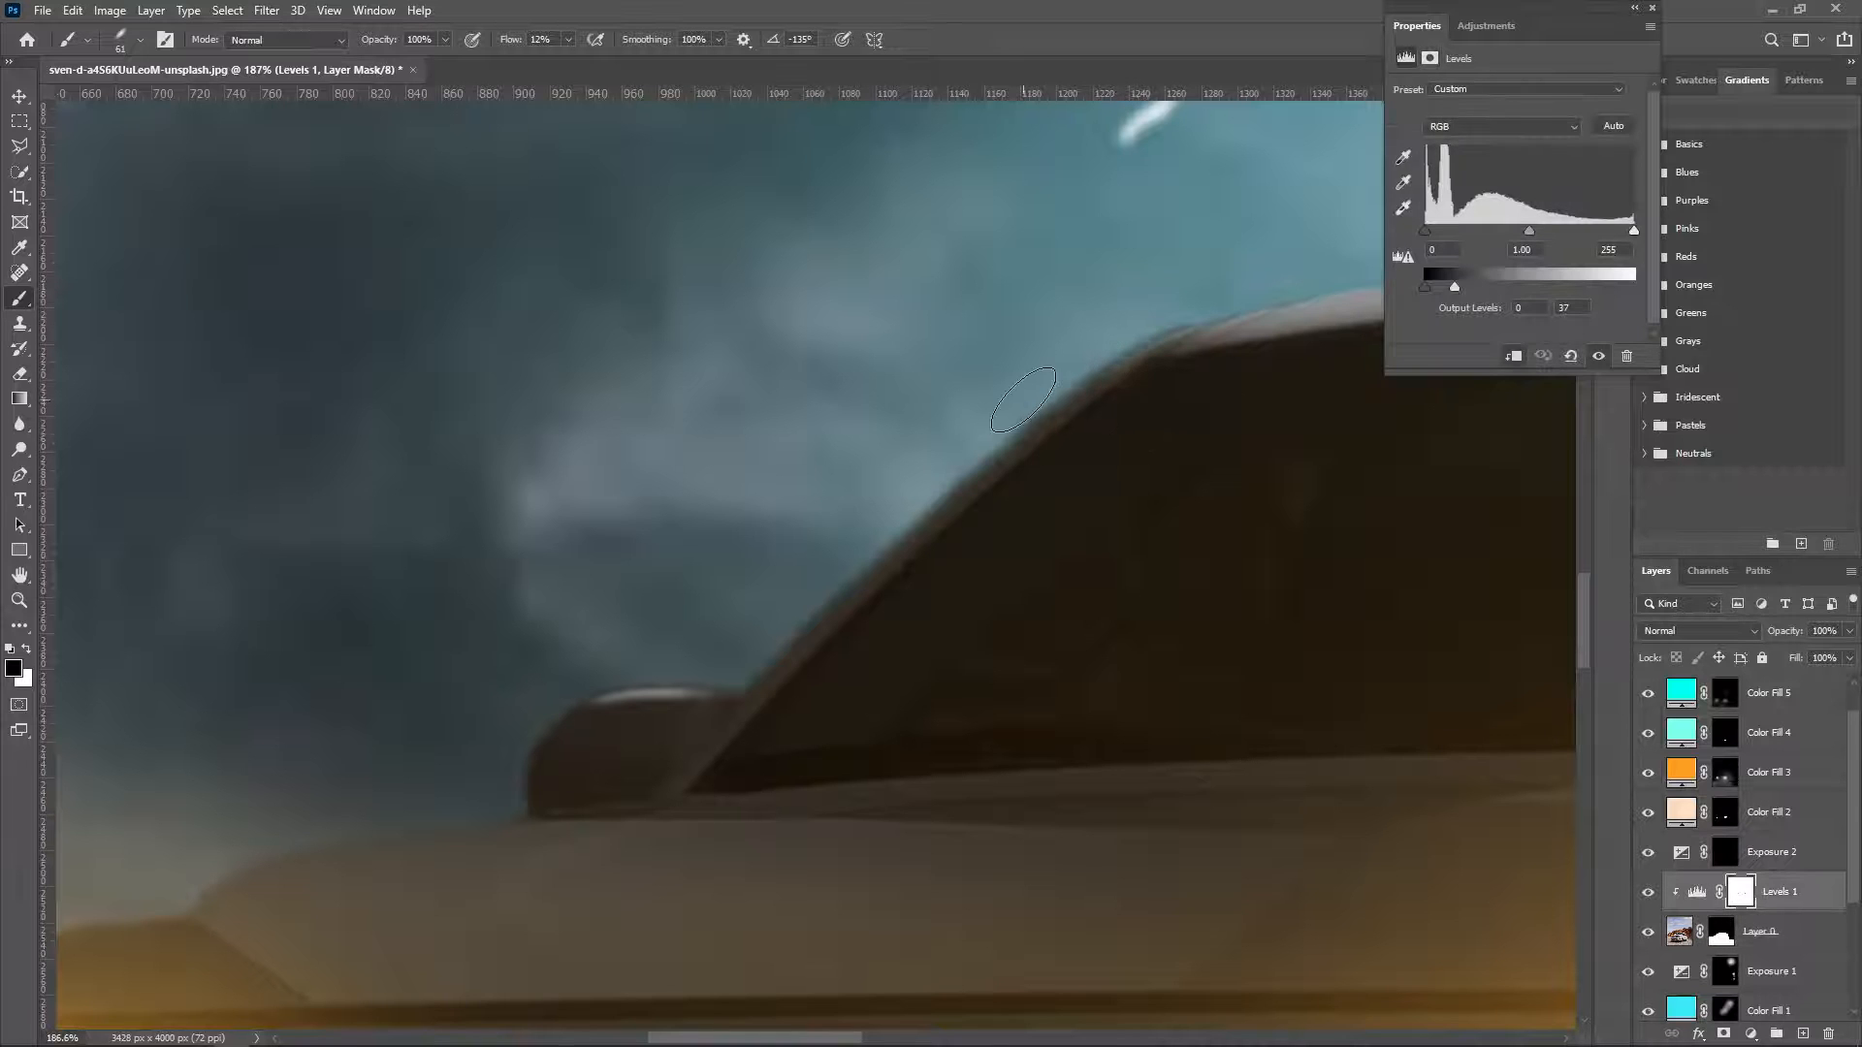
right_click(1024, 399)
left_click_drag(1058, 469, 1054, 464)
left_click_drag(1093, 385, 1103, 372)
left_click_drag(833, 613, 1030, 425)
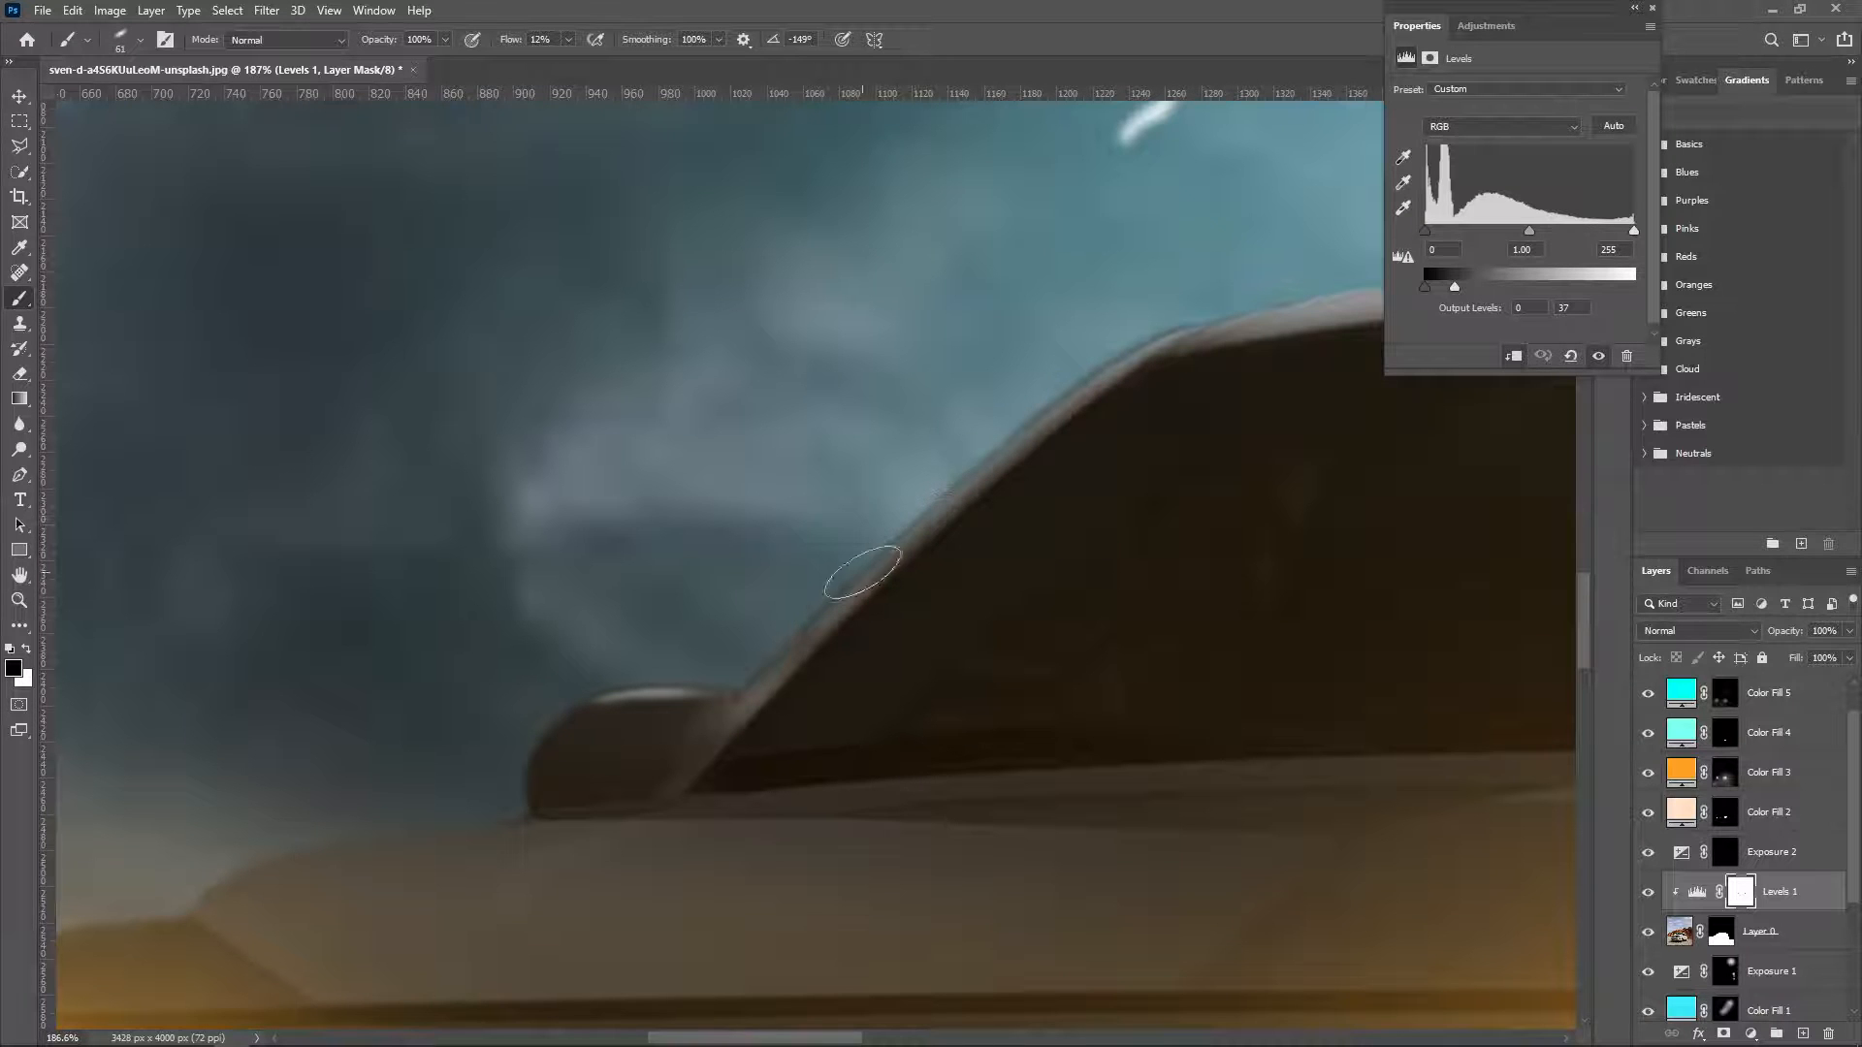
Trim the outer edge of the windshield pillar on the Layer 0 mask with a 44 px brush.
left_click(1718, 933)
right_click(951, 377)
left_click_drag(1078, 400, 1067, 400)
key("Return")
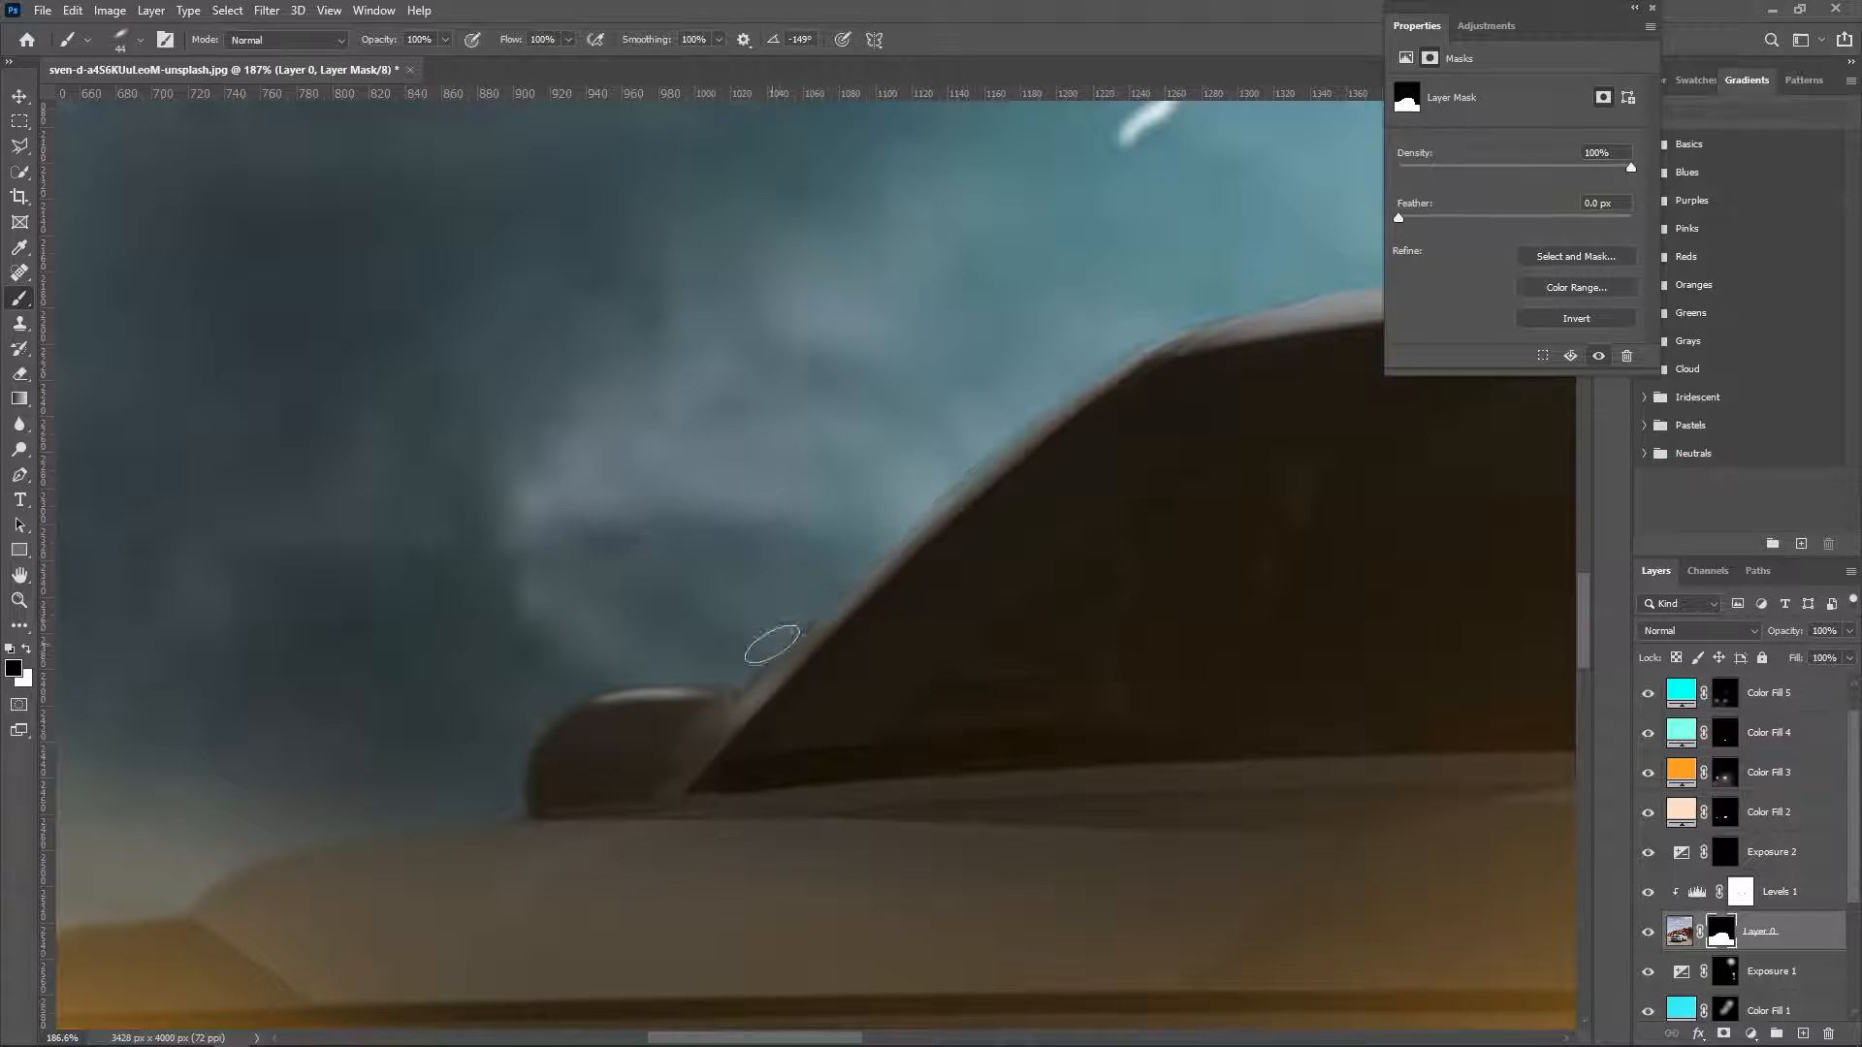
Try painting black on the Layer 0 mask over the ground below the front bumper with a 312 px brush, and undo it.
key("z")
right_click(295, 552)
left_click(349, 563)
left_click(718, 729)
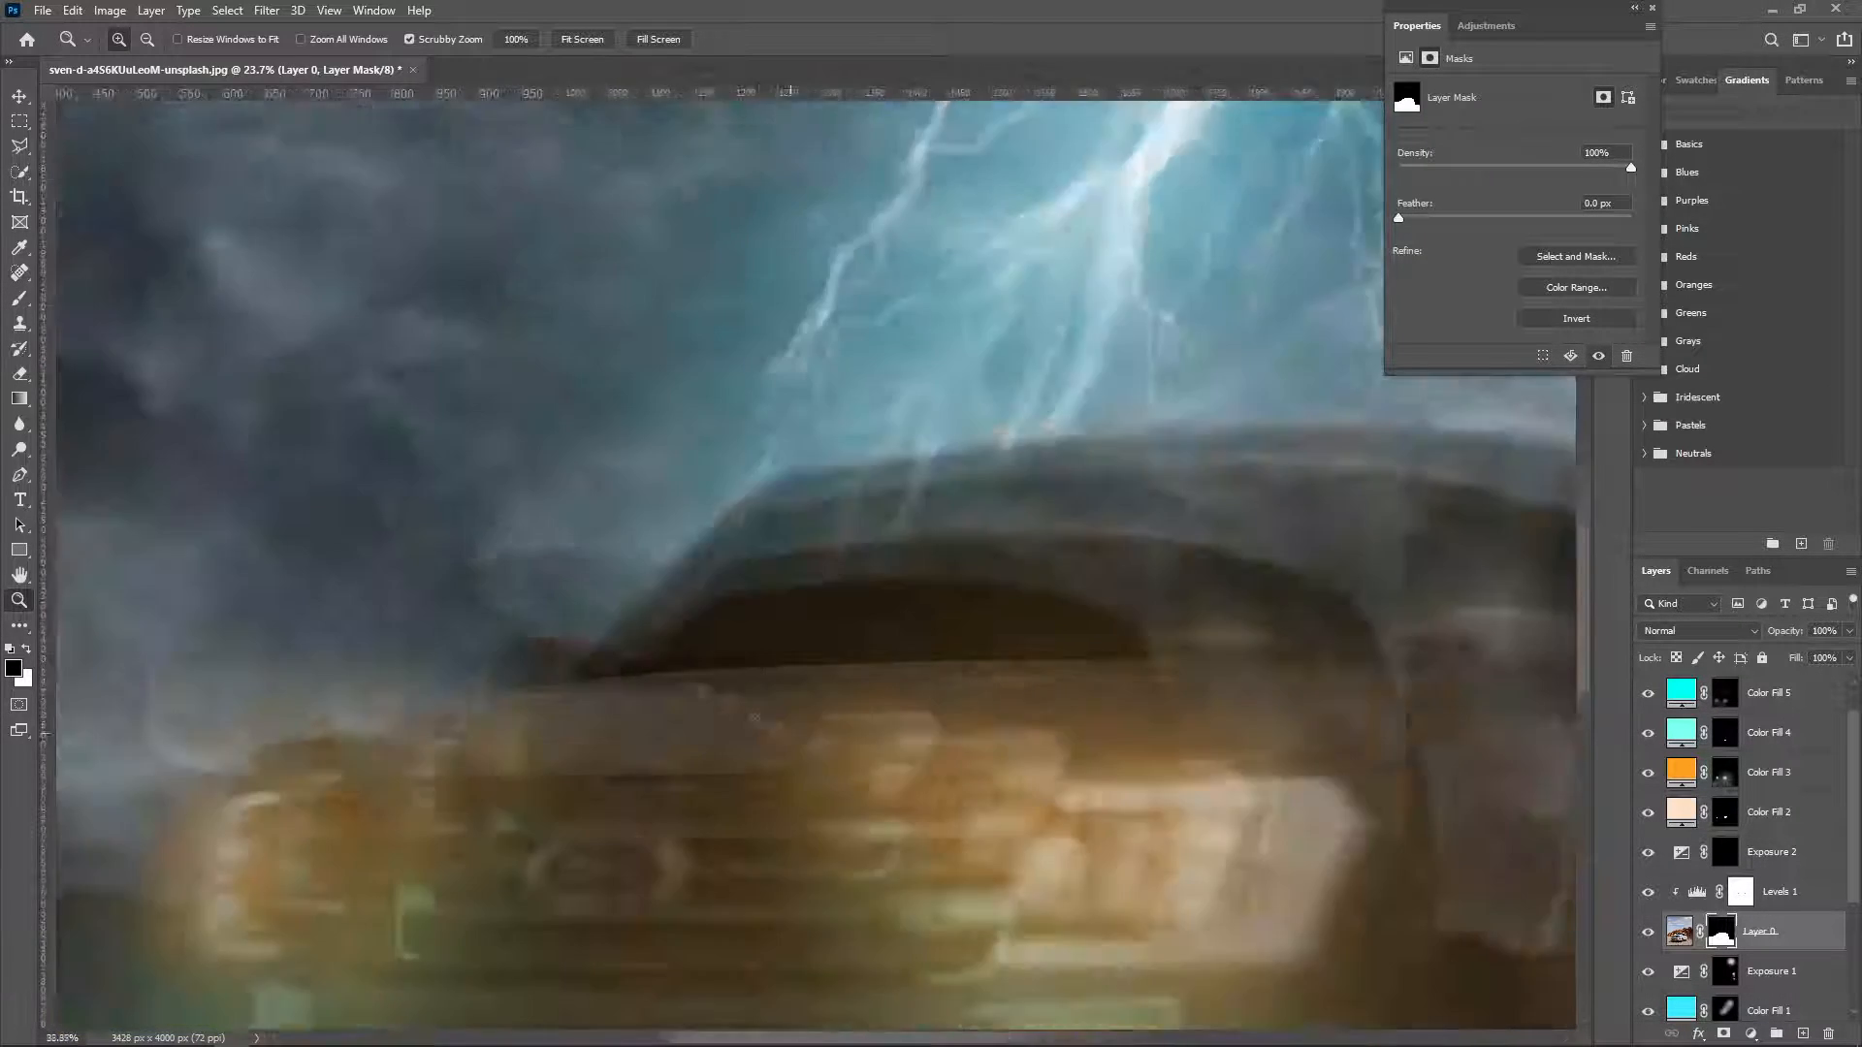
key("b")
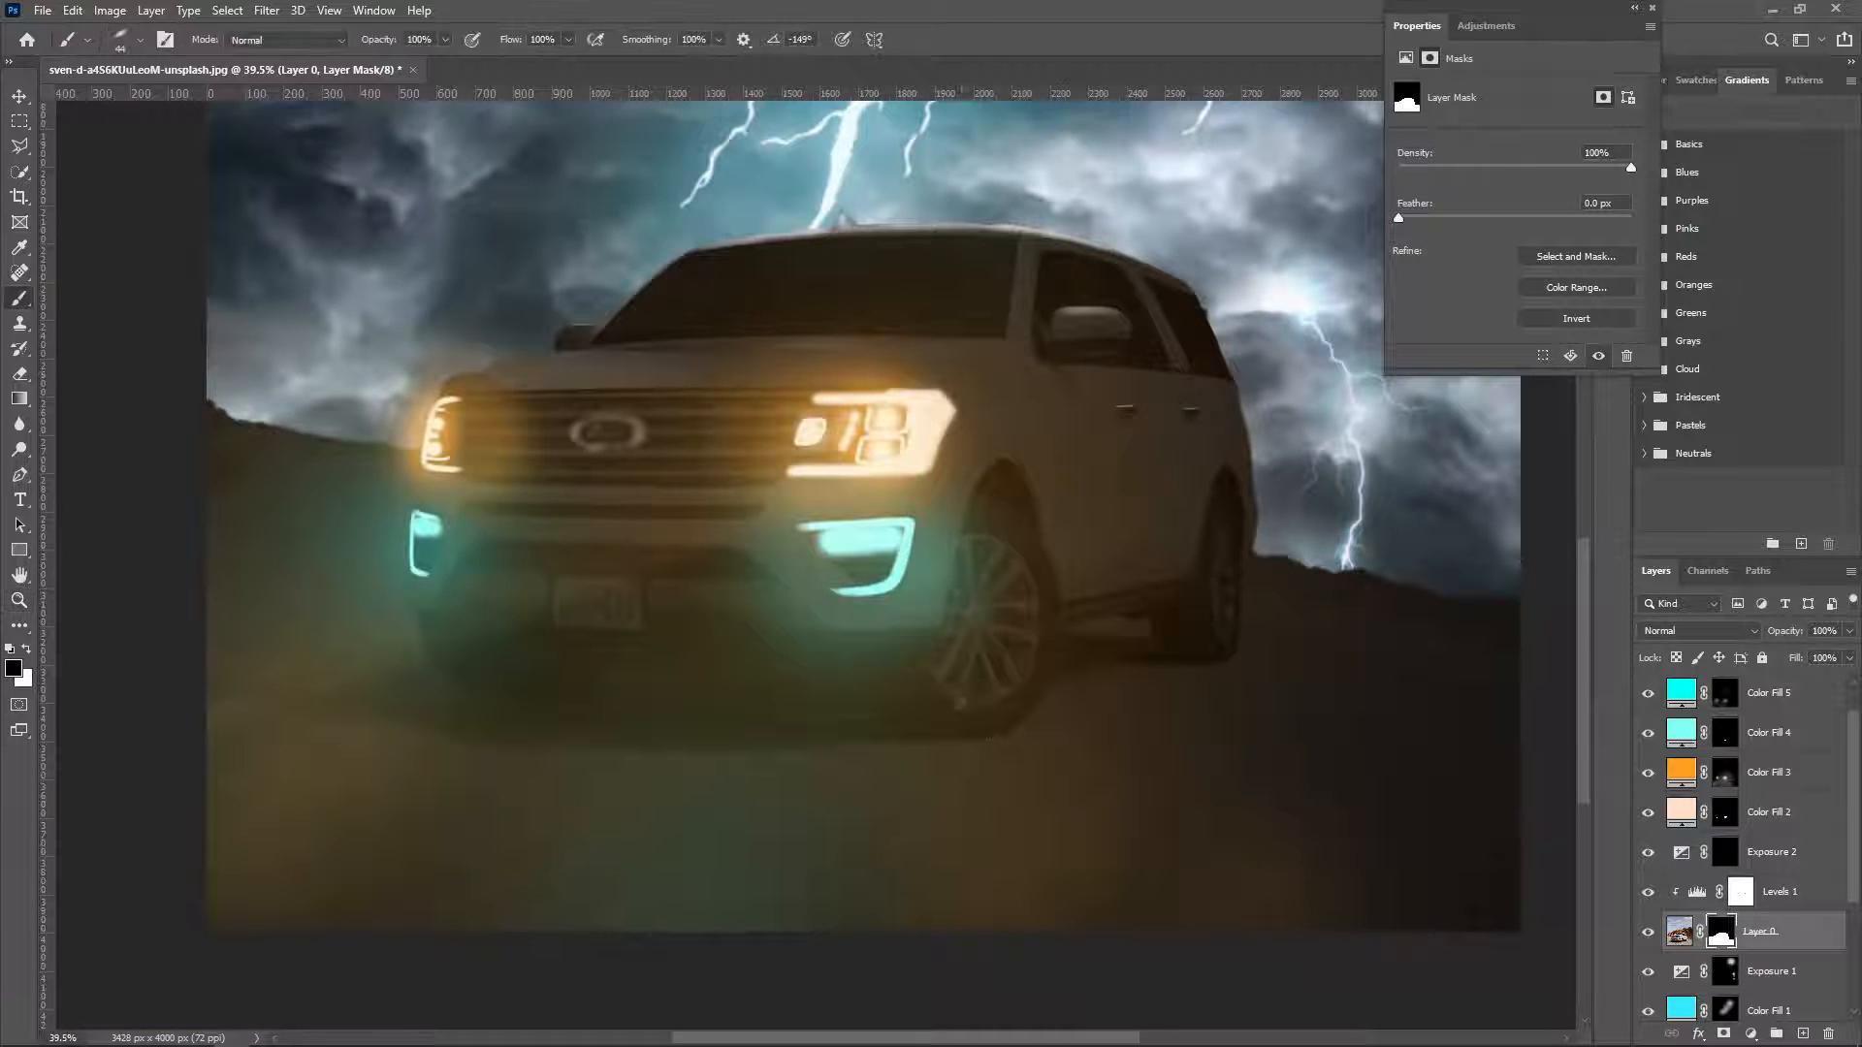
mouse_move(622, 727)
left_mouse_down()
mouse_move(698, 754)
mouse_move(582, 714)
mouse_move(815, 743)
left_mouse_up()
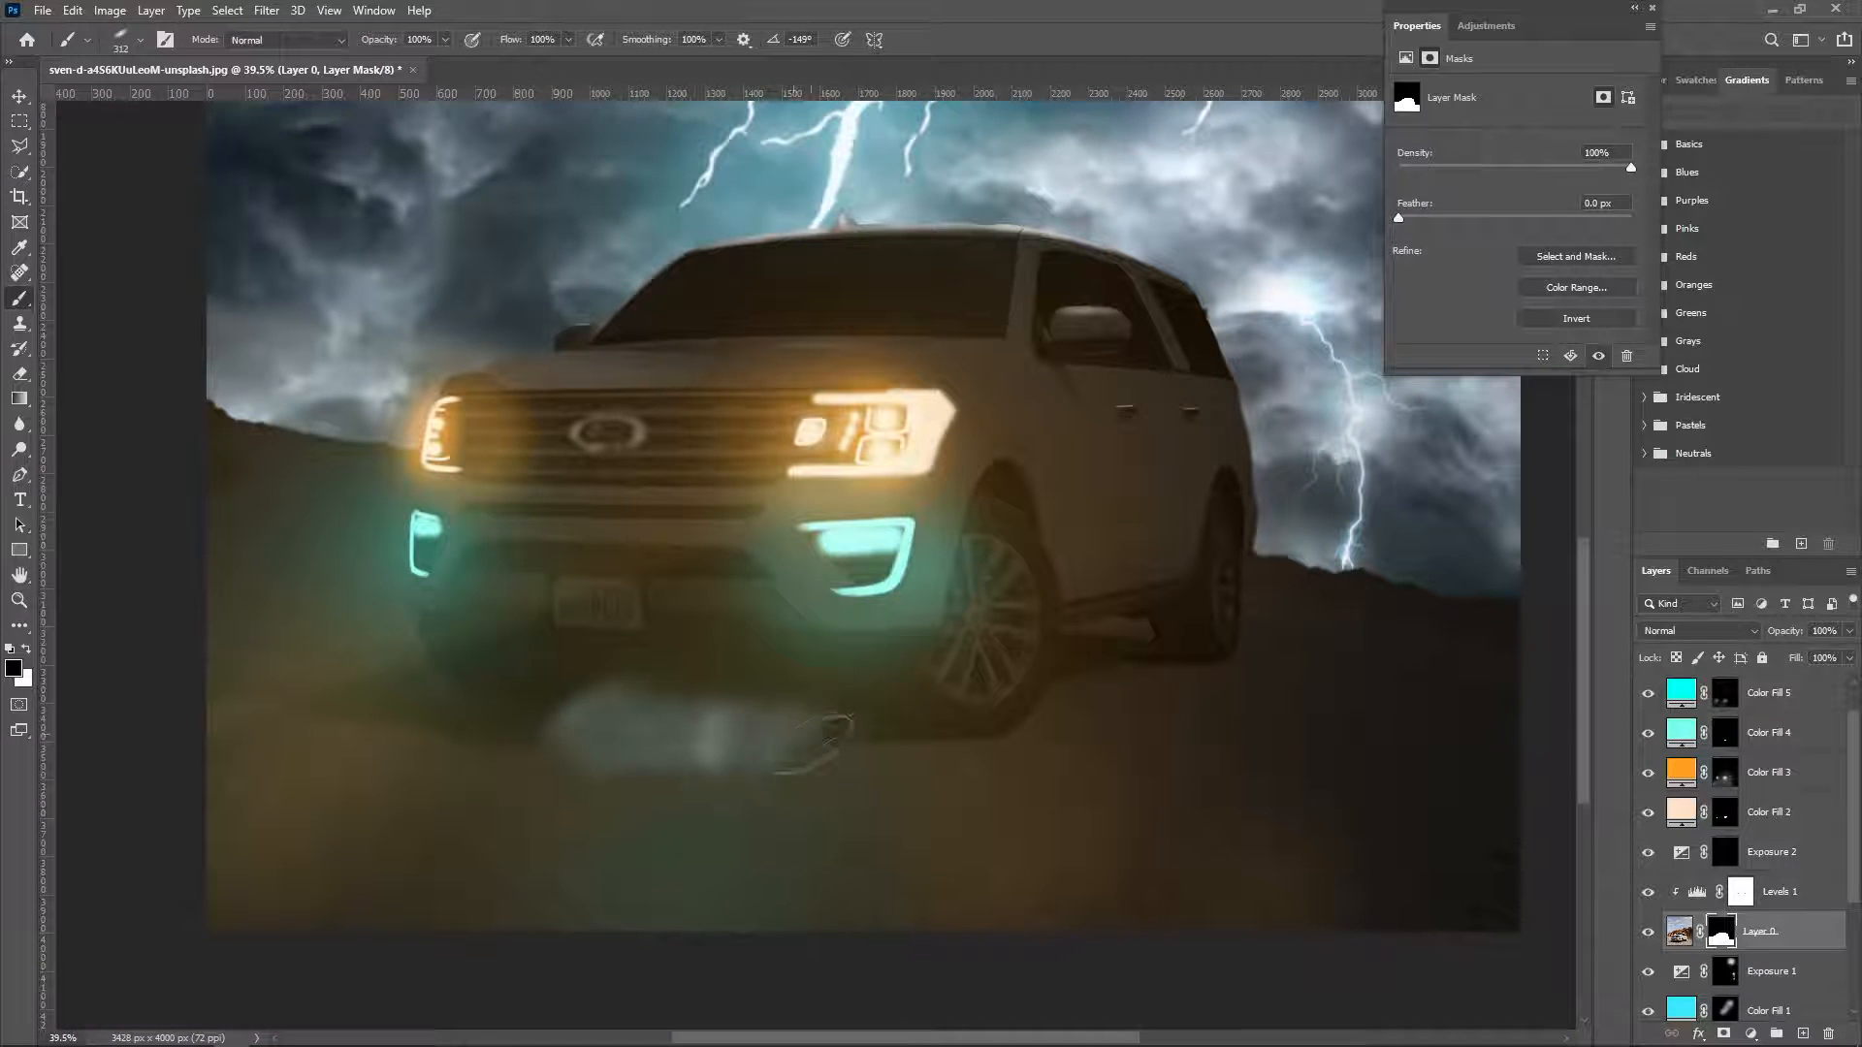
key("ctrl+z")
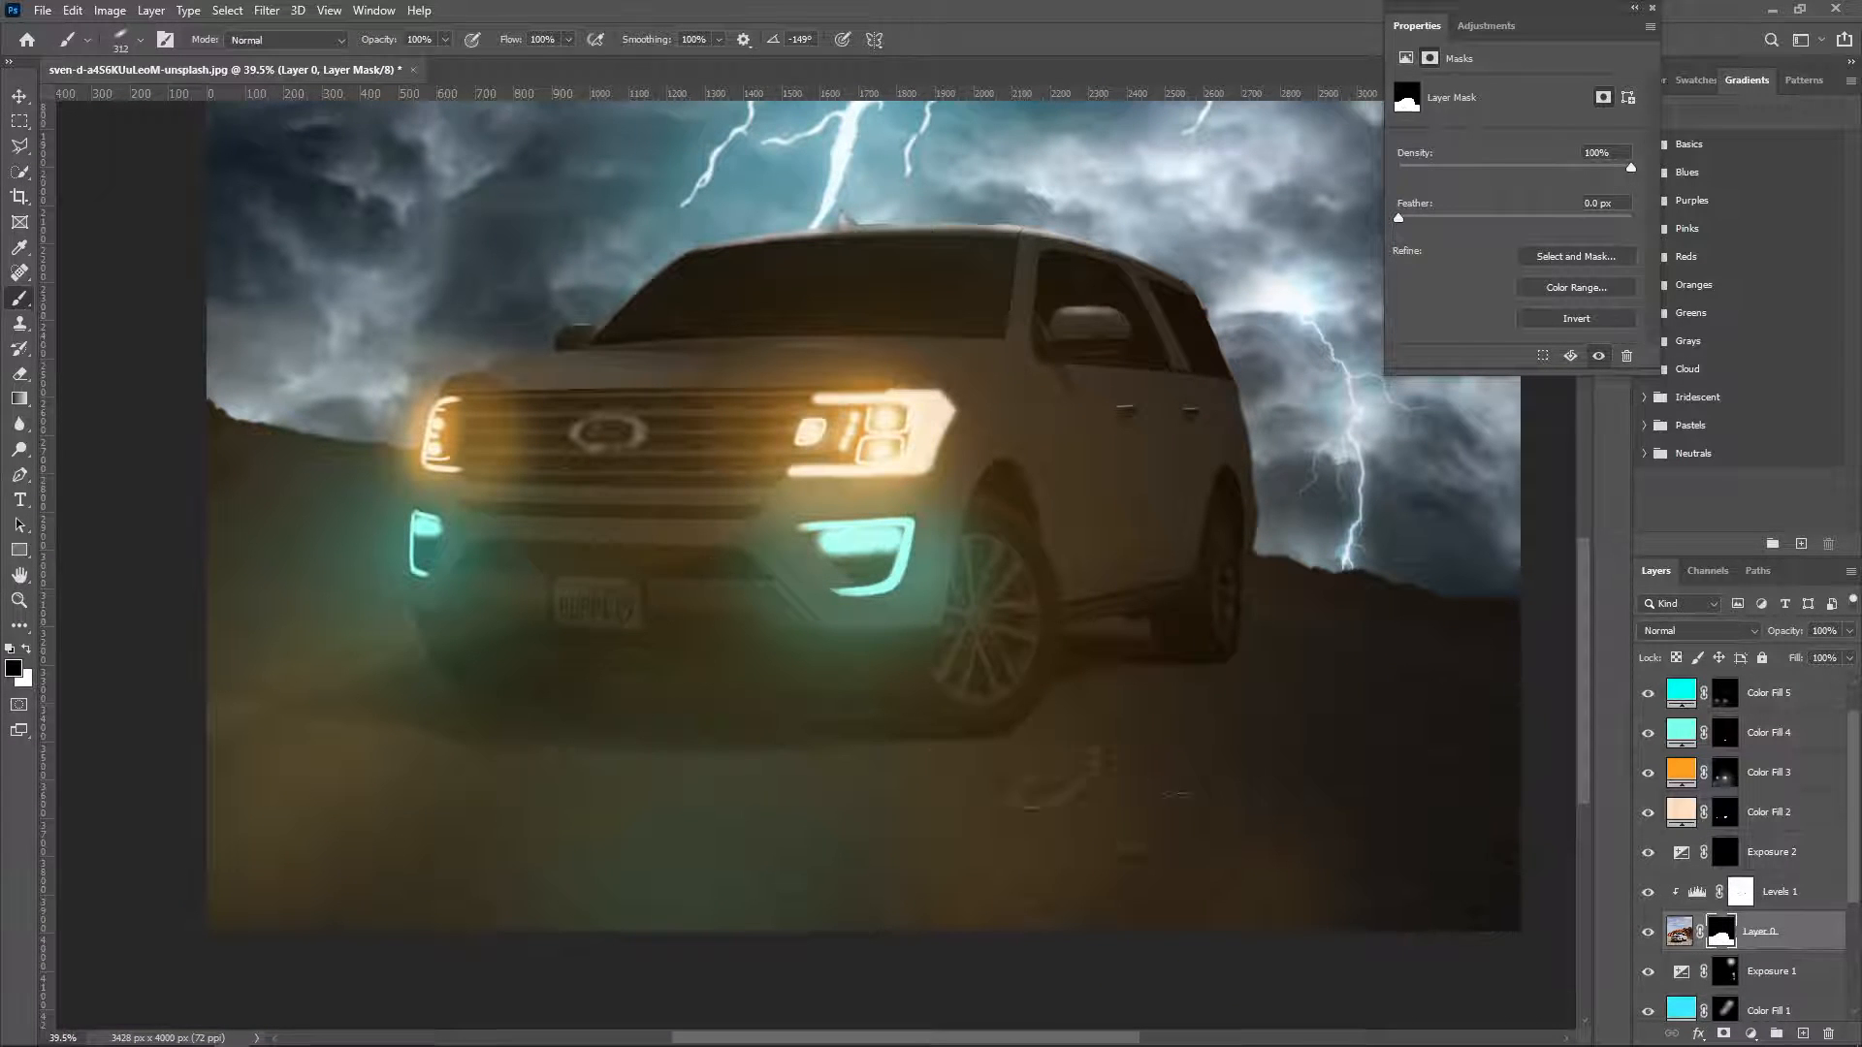
Copy a patch of ground from Layer 0 to a new layer and transform it over the ground below the front bumper.
left_click(1679, 932)
key("w")
left_click_drag(1431, 846, 1336, 875)
key("ctrl+j")
key("ctrl+t")
left_click_drag(1205, 885, 427, 957)
left_click_drag(805, 894, 1117, 997)
left_click_drag(893, 882, 801, 714)
left_click_drag(1002, 766, 999, 584)
left_click(960, 40)
Add a black mask to Layer 1 and reveal the ground patch below the bumper with a soft 459 px white brush.
left_click(1724, 1036)
key("ctrl+i")
key("b")
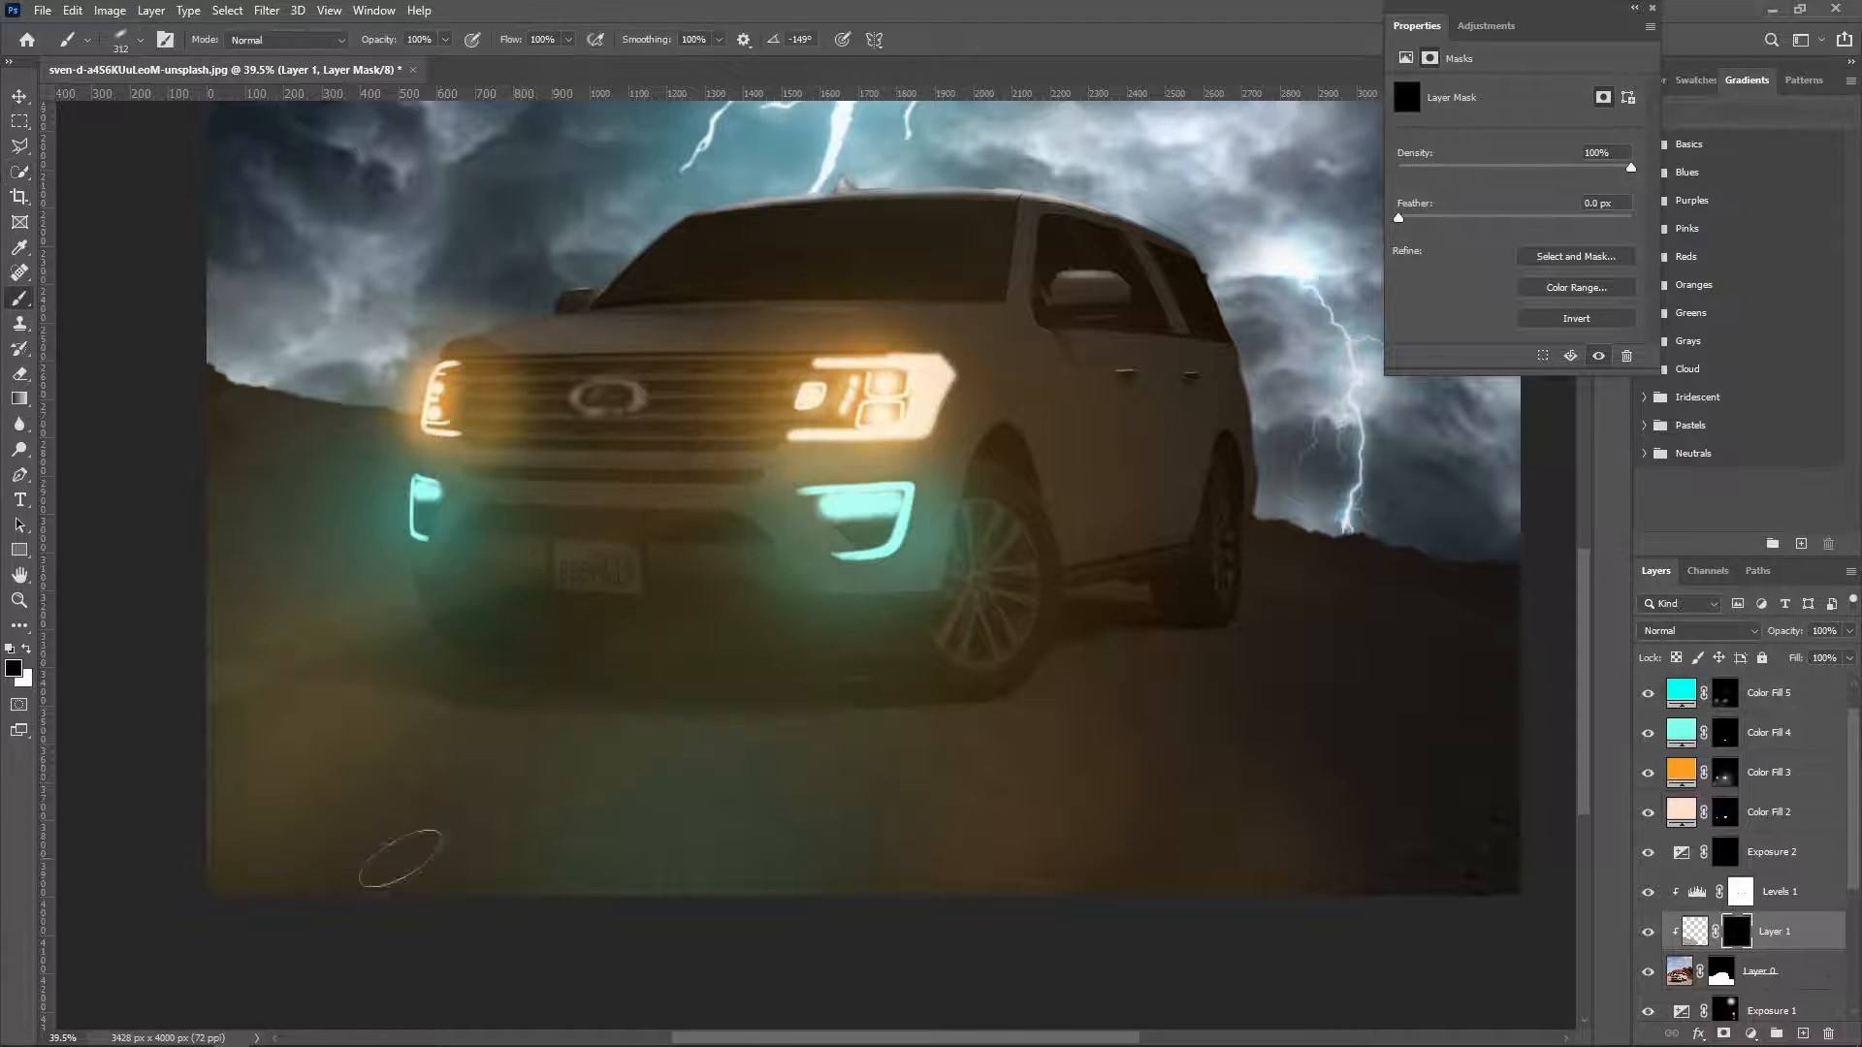
right_click(594, 747)
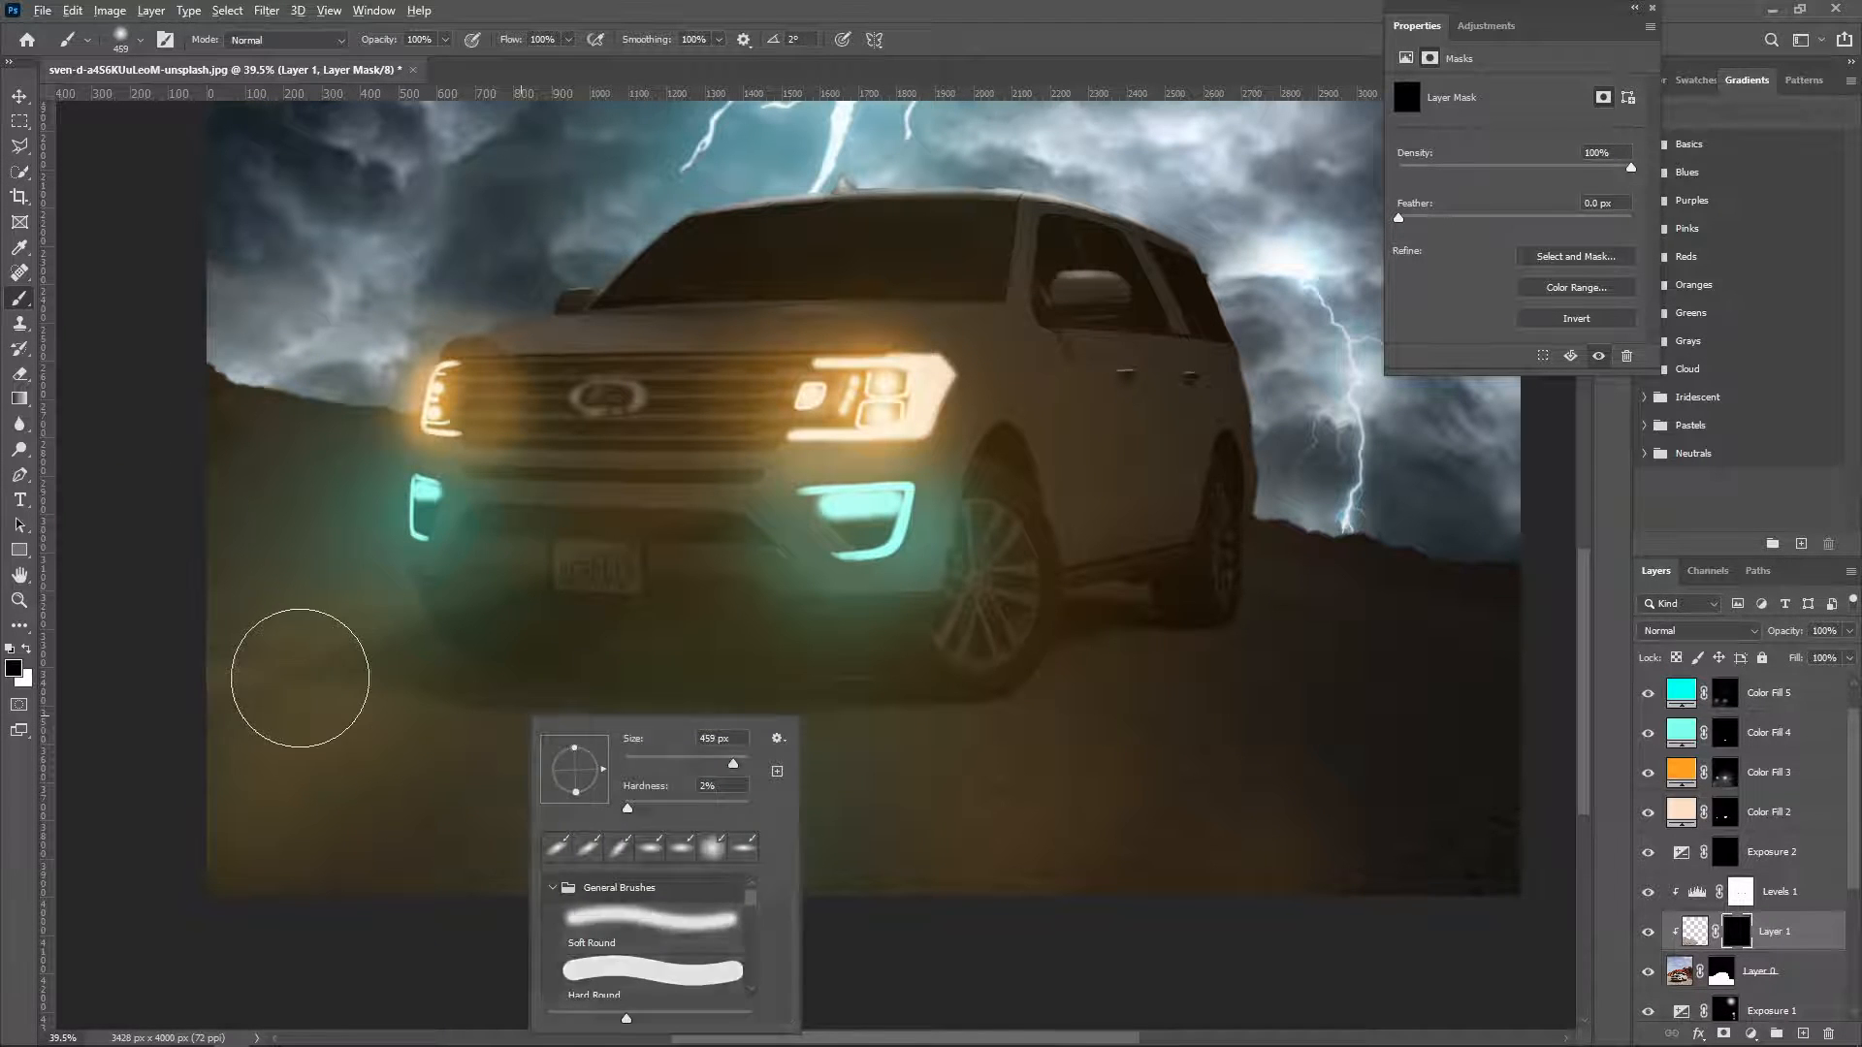
key("x")
left_click_drag(308, 684, 524, 738)
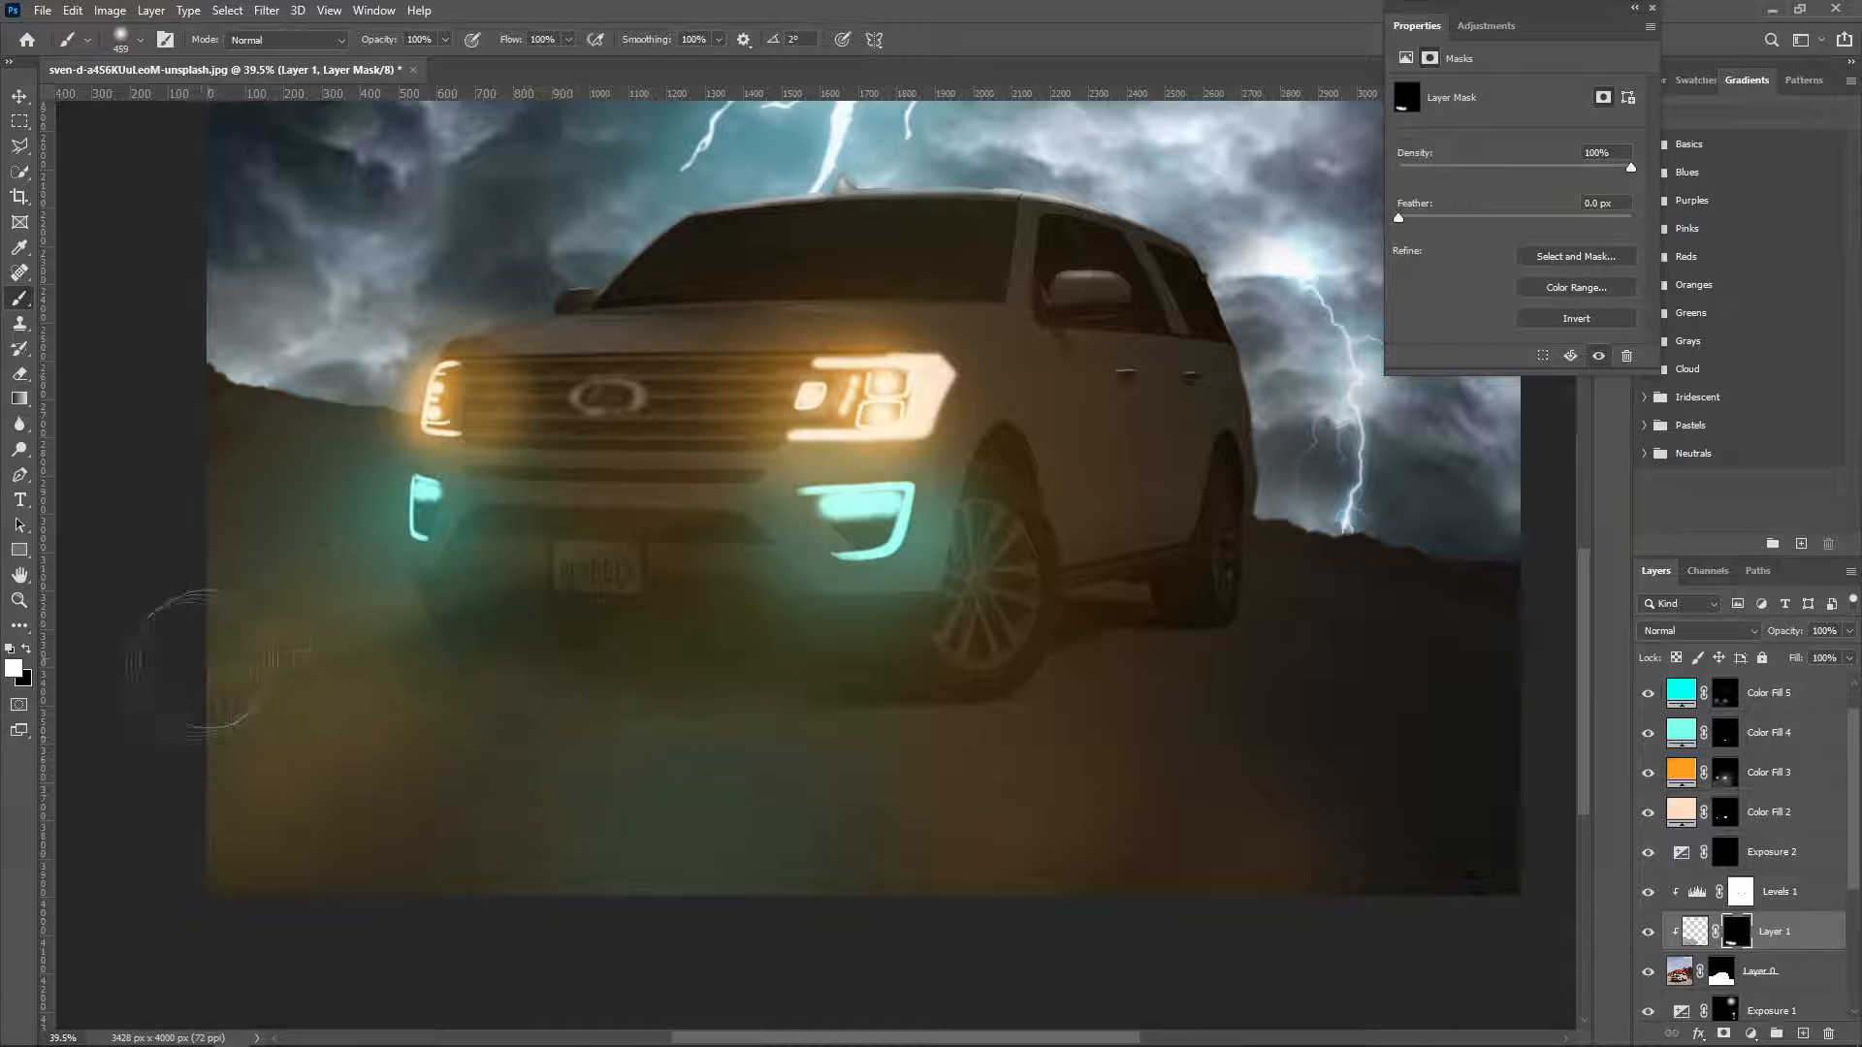
mouse_move(478, 647)
left_mouse_down()
mouse_move(669, 698)
mouse_move(630, 674)
left_mouse_up()
left_click_drag(553, 623, 433, 594)
key("x")
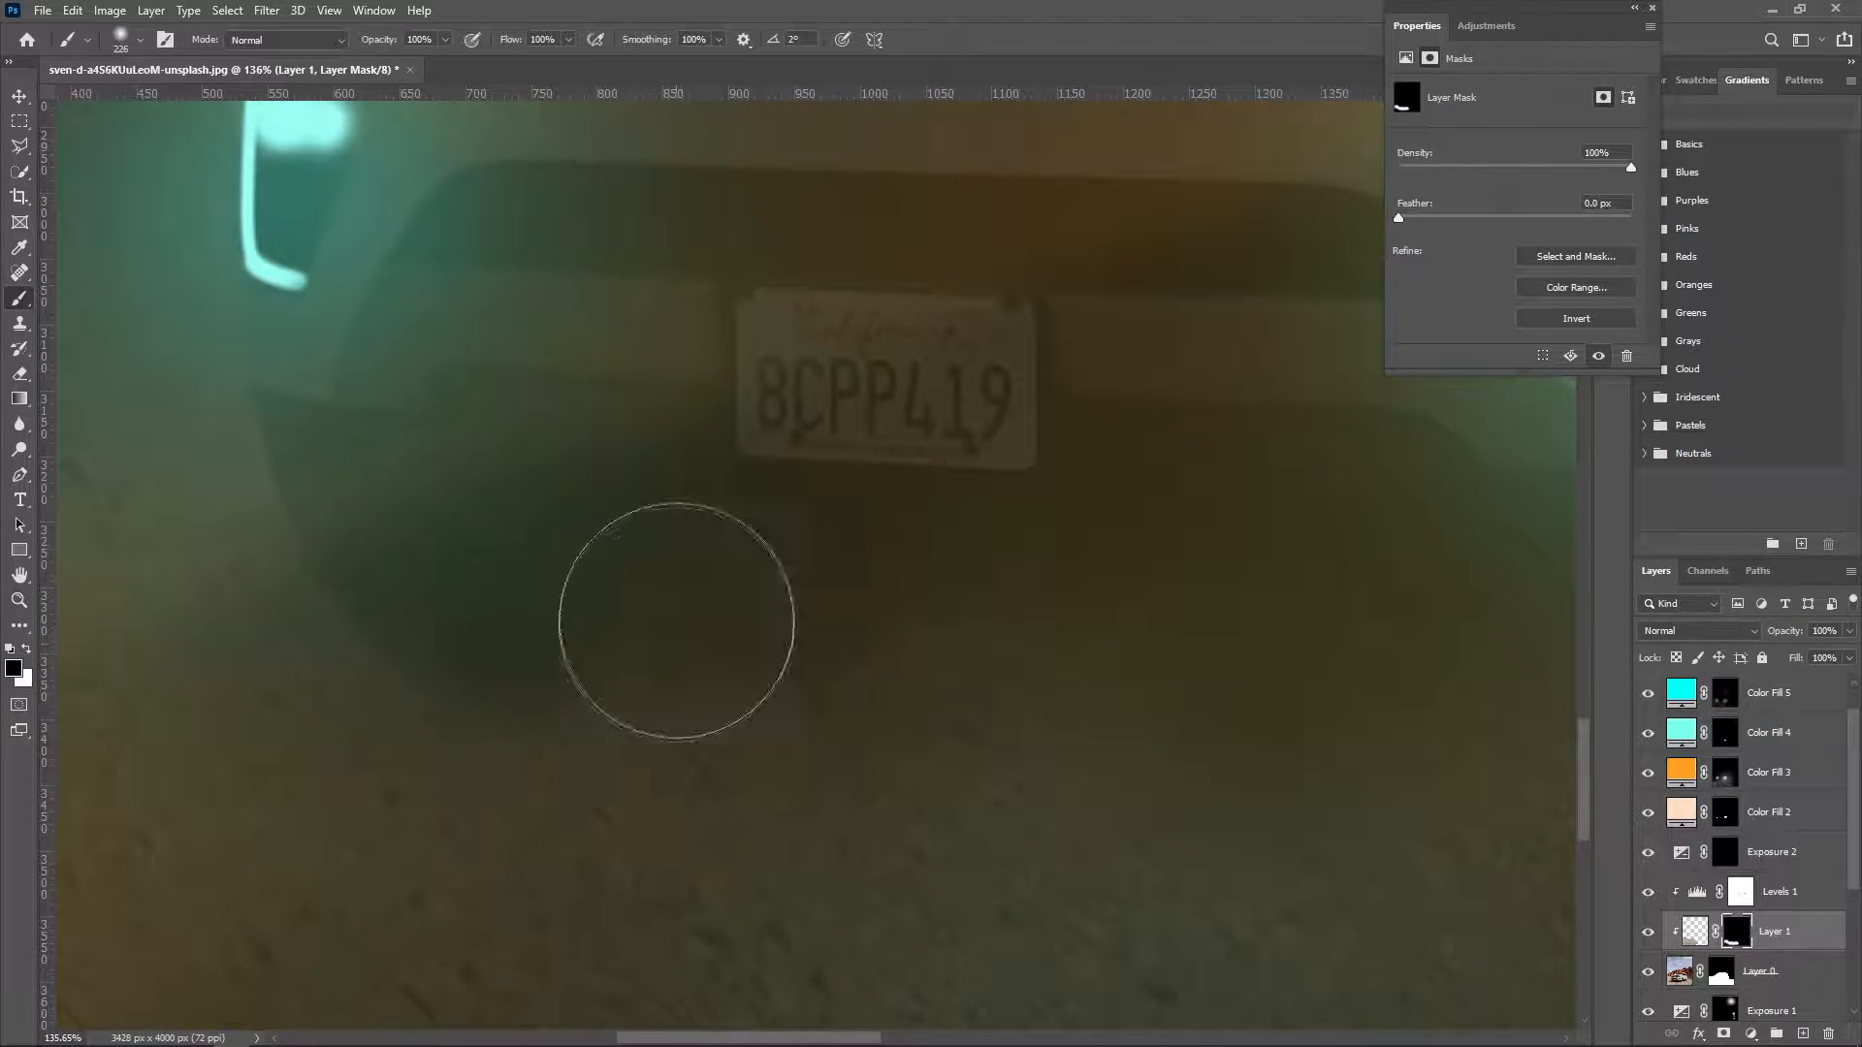
Paint black on the Layer 1 mask with a 226 px brush to restore the dark area beneath the front bumper.
left_click_drag(1260, 698, 665, 528)
left_click_drag(407, 514, 730, 666)
left_click_drag(592, 650, 1240, 723)
key("ctrl+0")
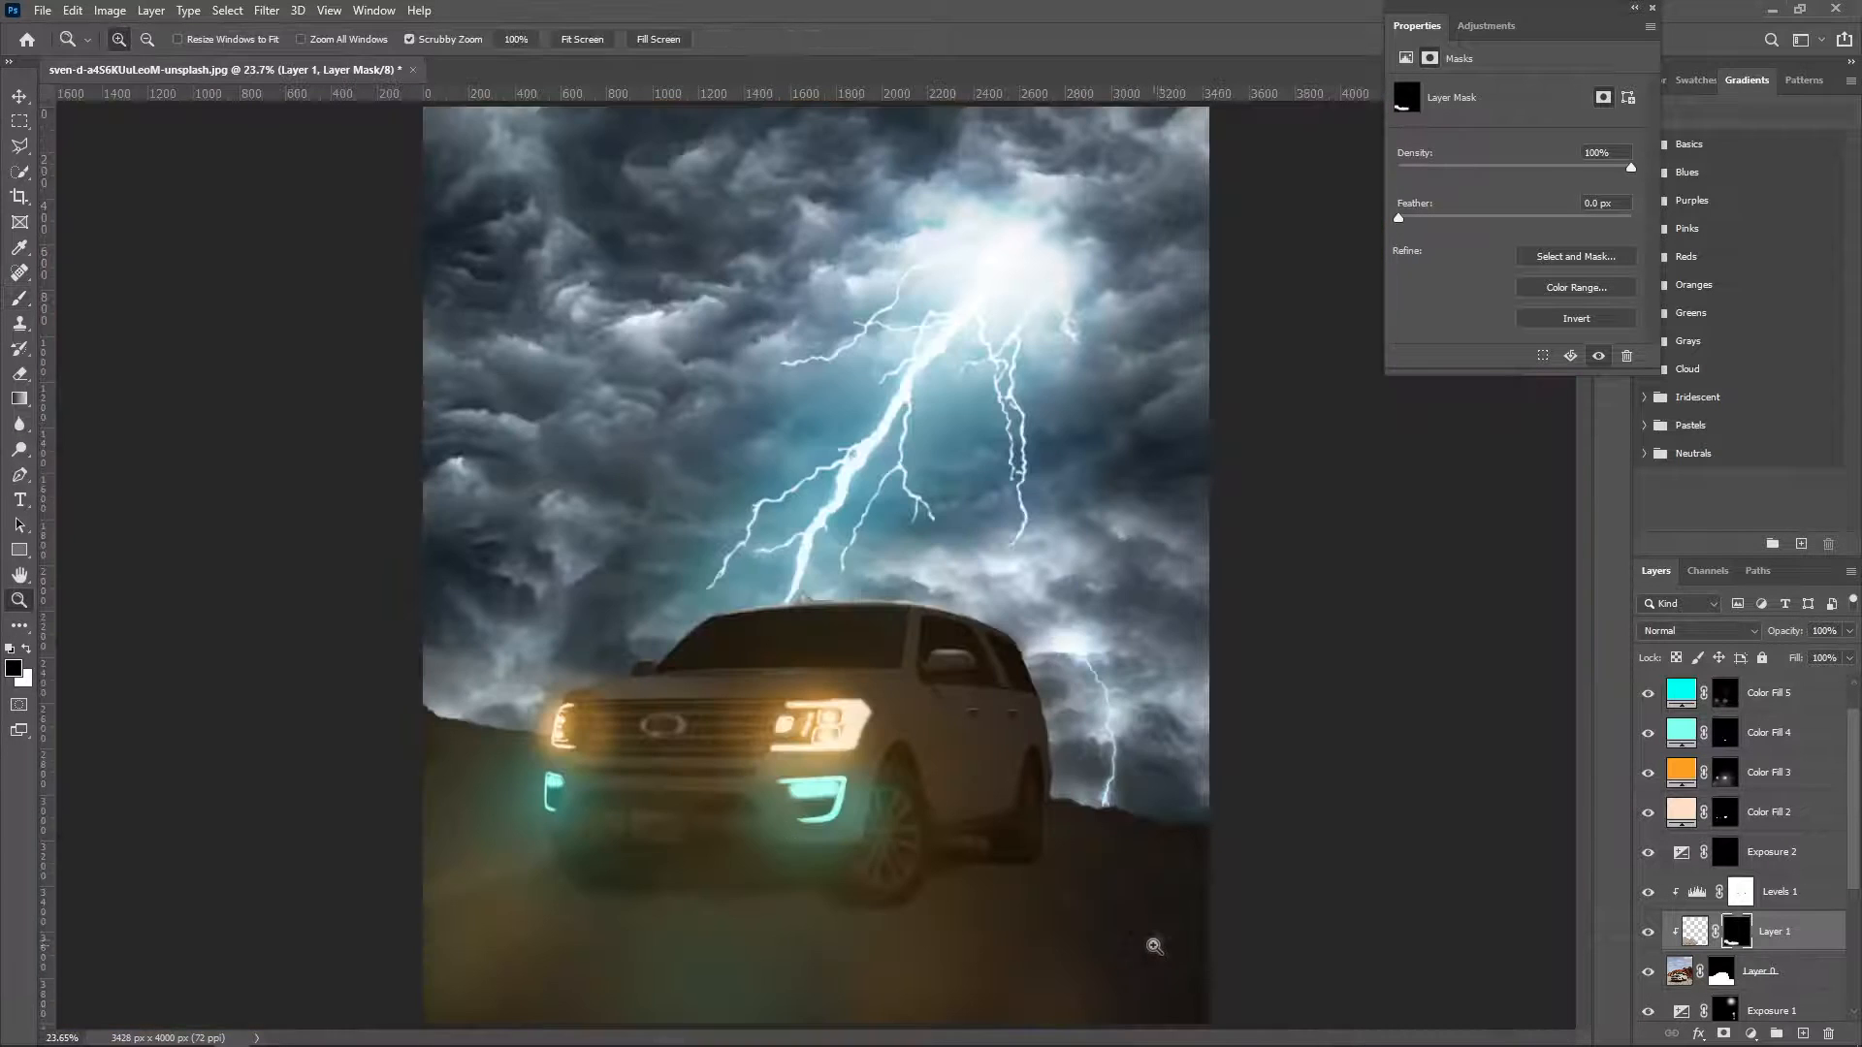
Apply a Gaussian Blur with a 4.0 px radius to the Layer 1 ground patch.
left_click_drag(1059, 873, 985, 847)
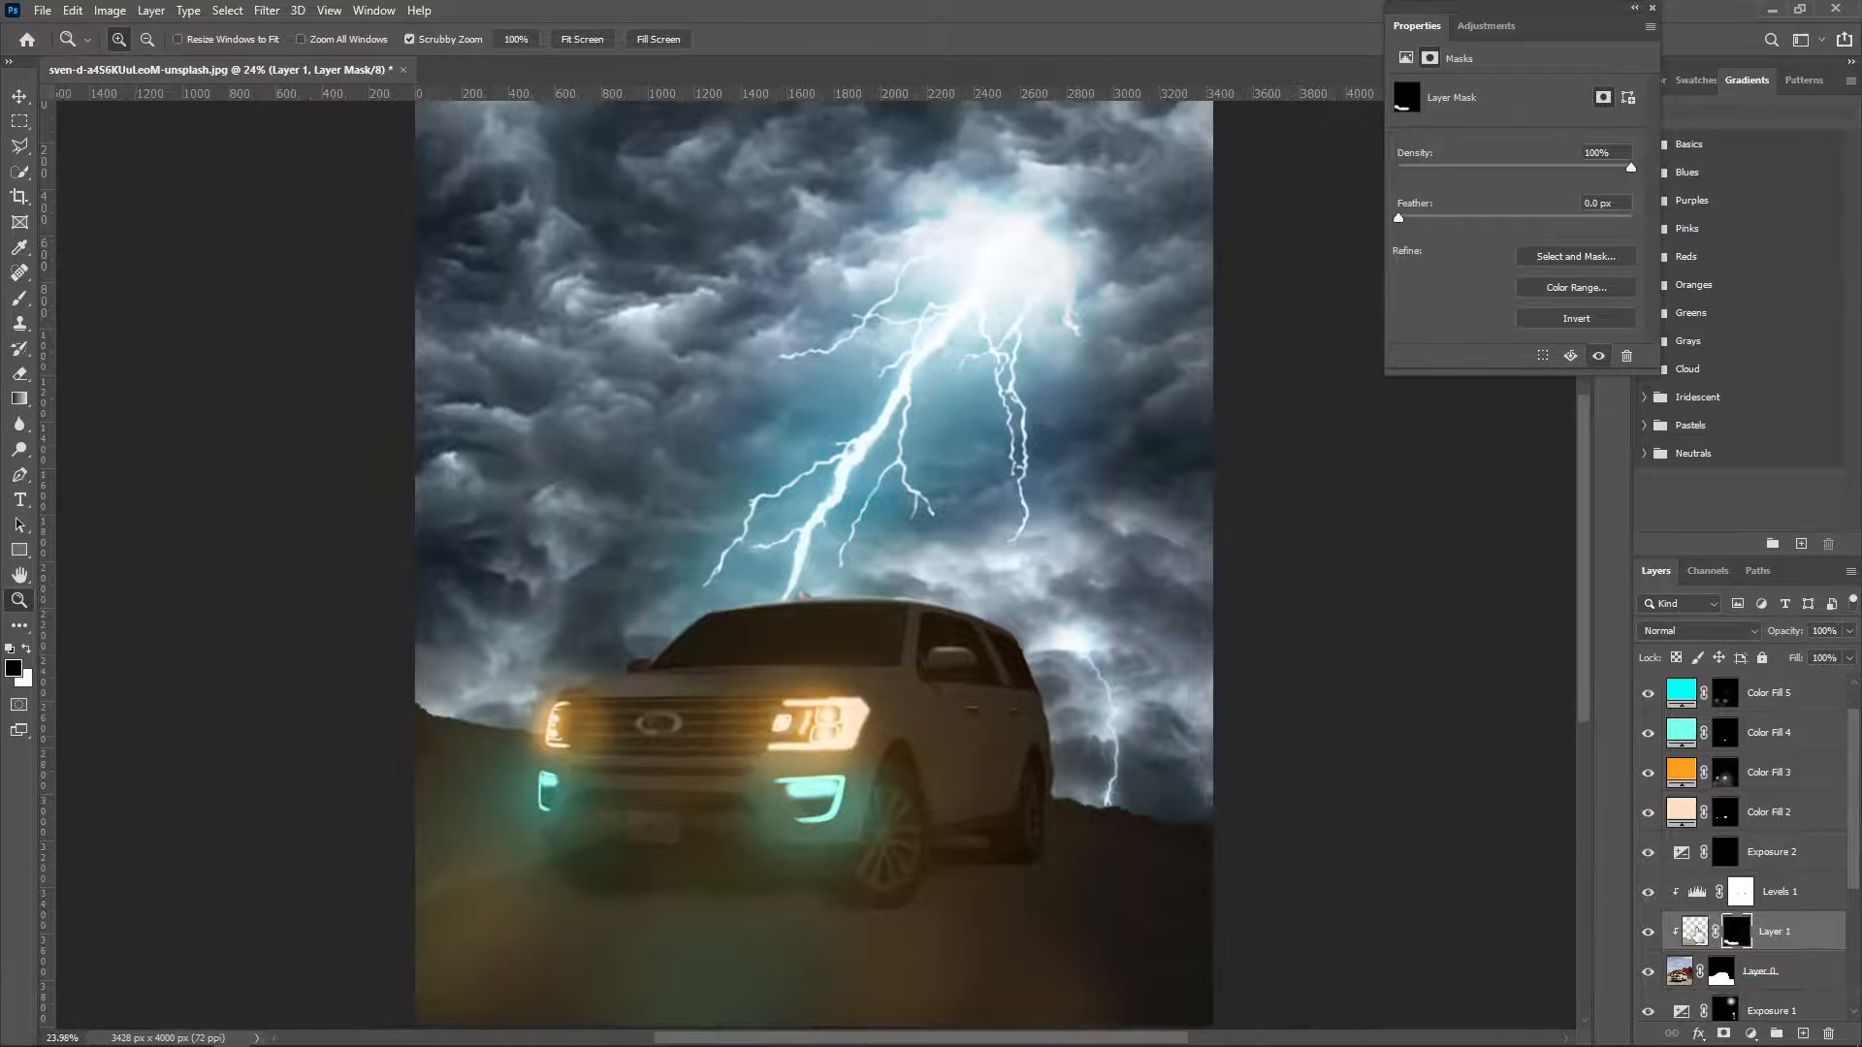
left_click(1694, 932)
left_click(267, 11)
mouse_move(282, 228)
left_click(545, 303)
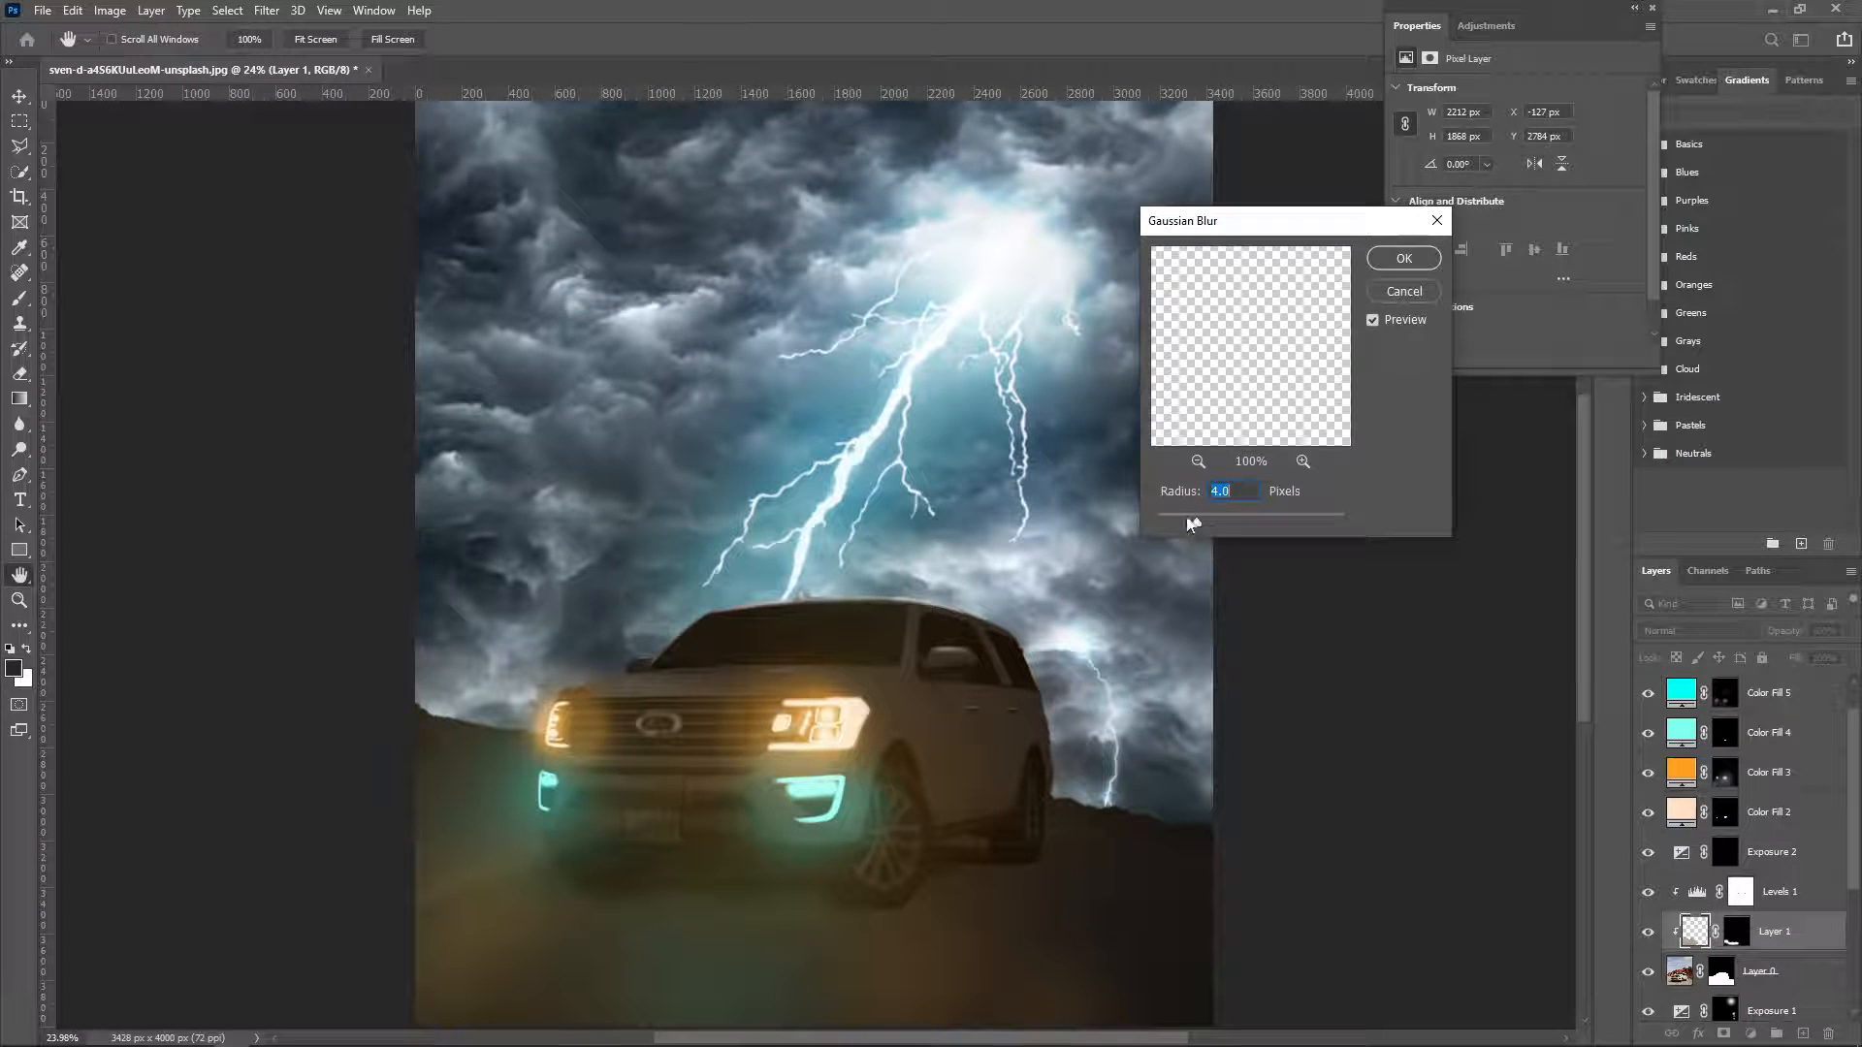
left_click(1404, 258)
Try duplicating Layer 1 beneath Levels 1 and restacking the layers, and undo the changes.
left_click_drag(989, 857, 1041, 858)
left_click_drag(1040, 858, 1015, 605)
key("ctrl+j")
left_click(1782, 892)
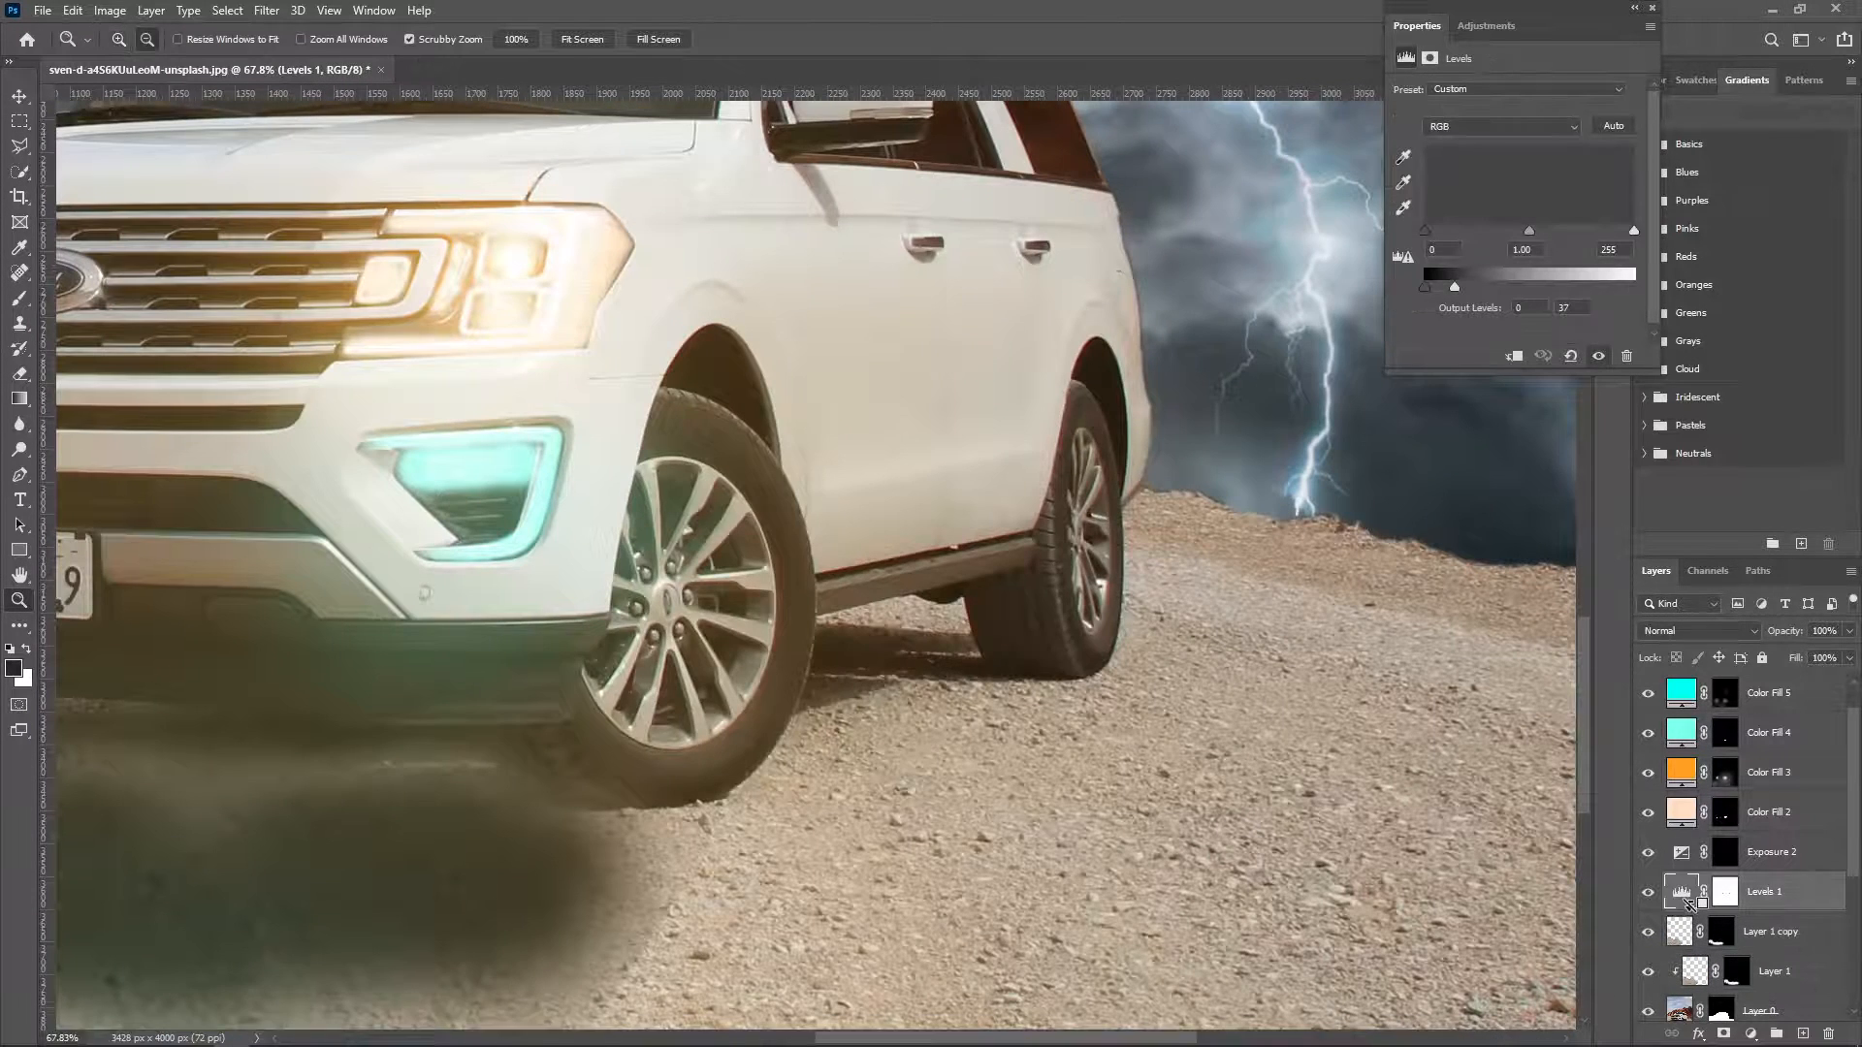
key("ctrl+alt+g")
key("ctrl+0")
key("ctrl+z")
key("ctrl+z")
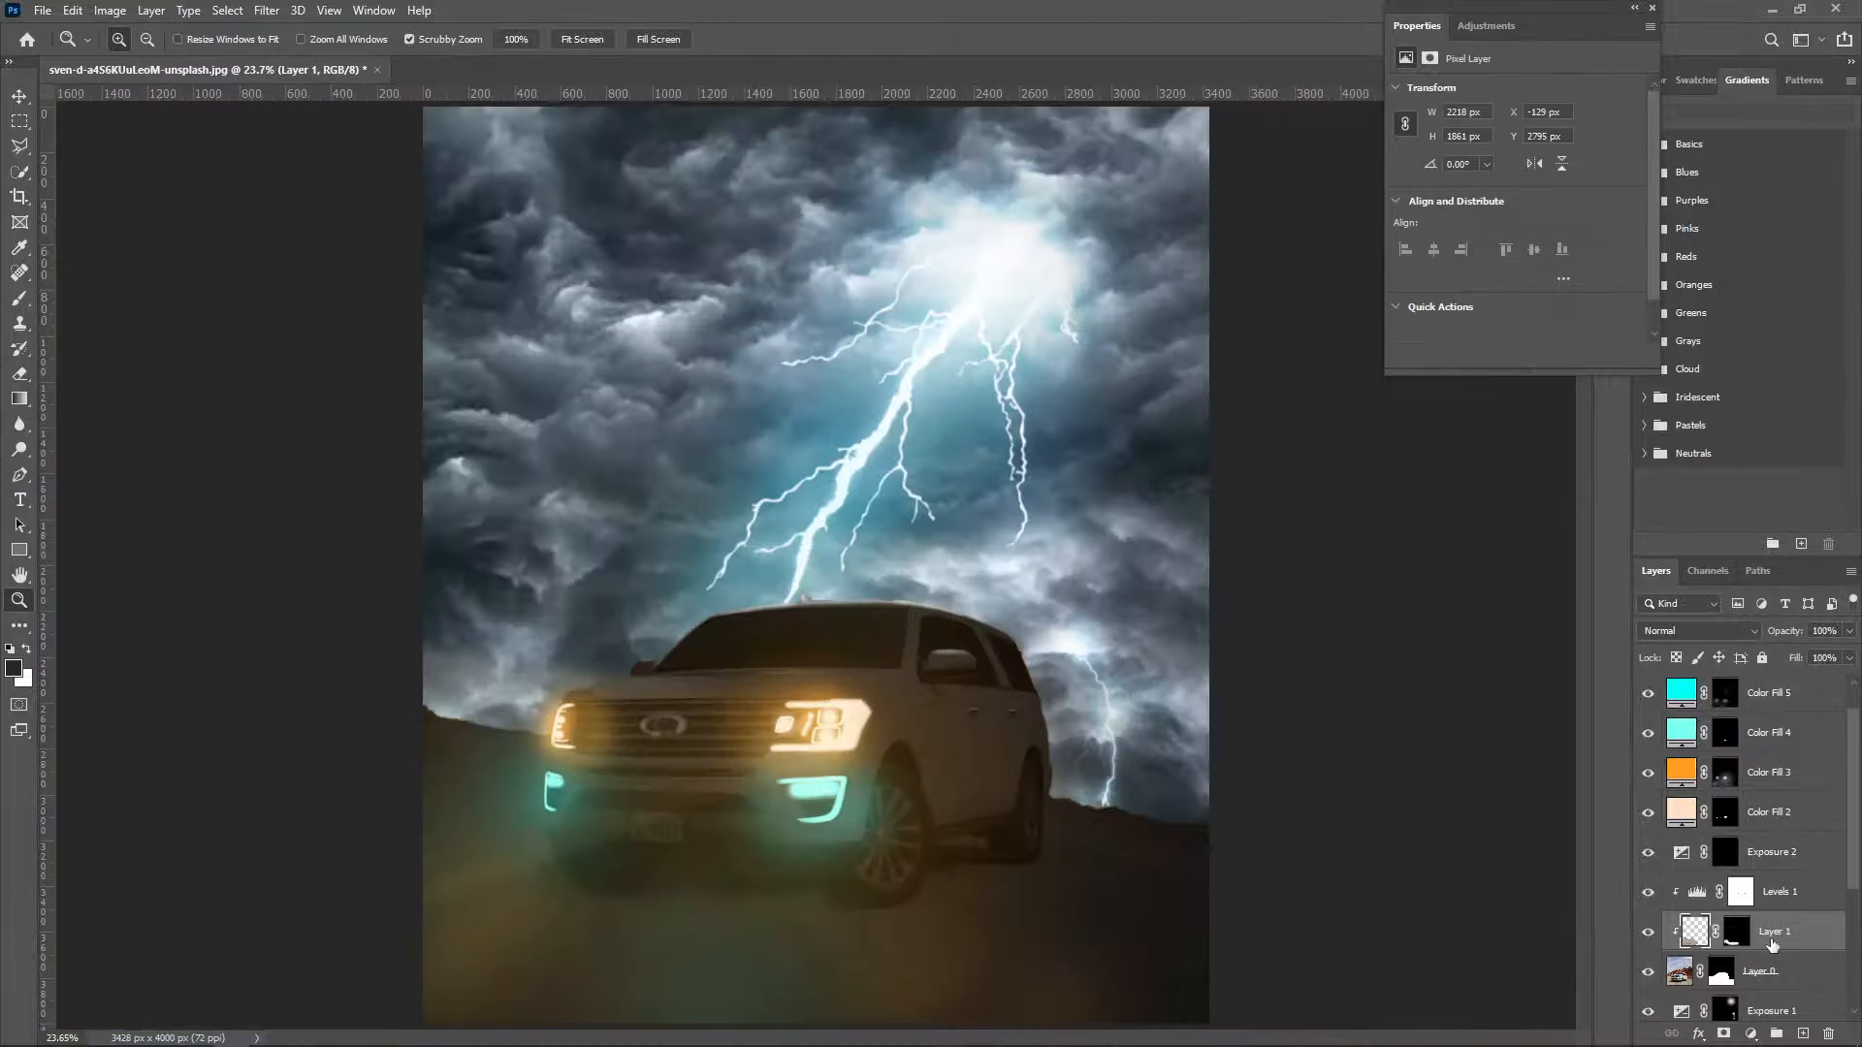
left_click_drag(1755, 942, 1803, 1034)
left_click_drag(1747, 906, 1748, 983)
key("ctrl+z")
key("ctrl+z")
Blend the Layer 1 ground patch around the bumper and front wheel by painting black and white on its mask with a 557 px brush.
left_click_drag(890, 893, 962, 915)
left_click(1737, 932)
key("b")
left_click_drag(491, 812, 600, 847)
key("x")
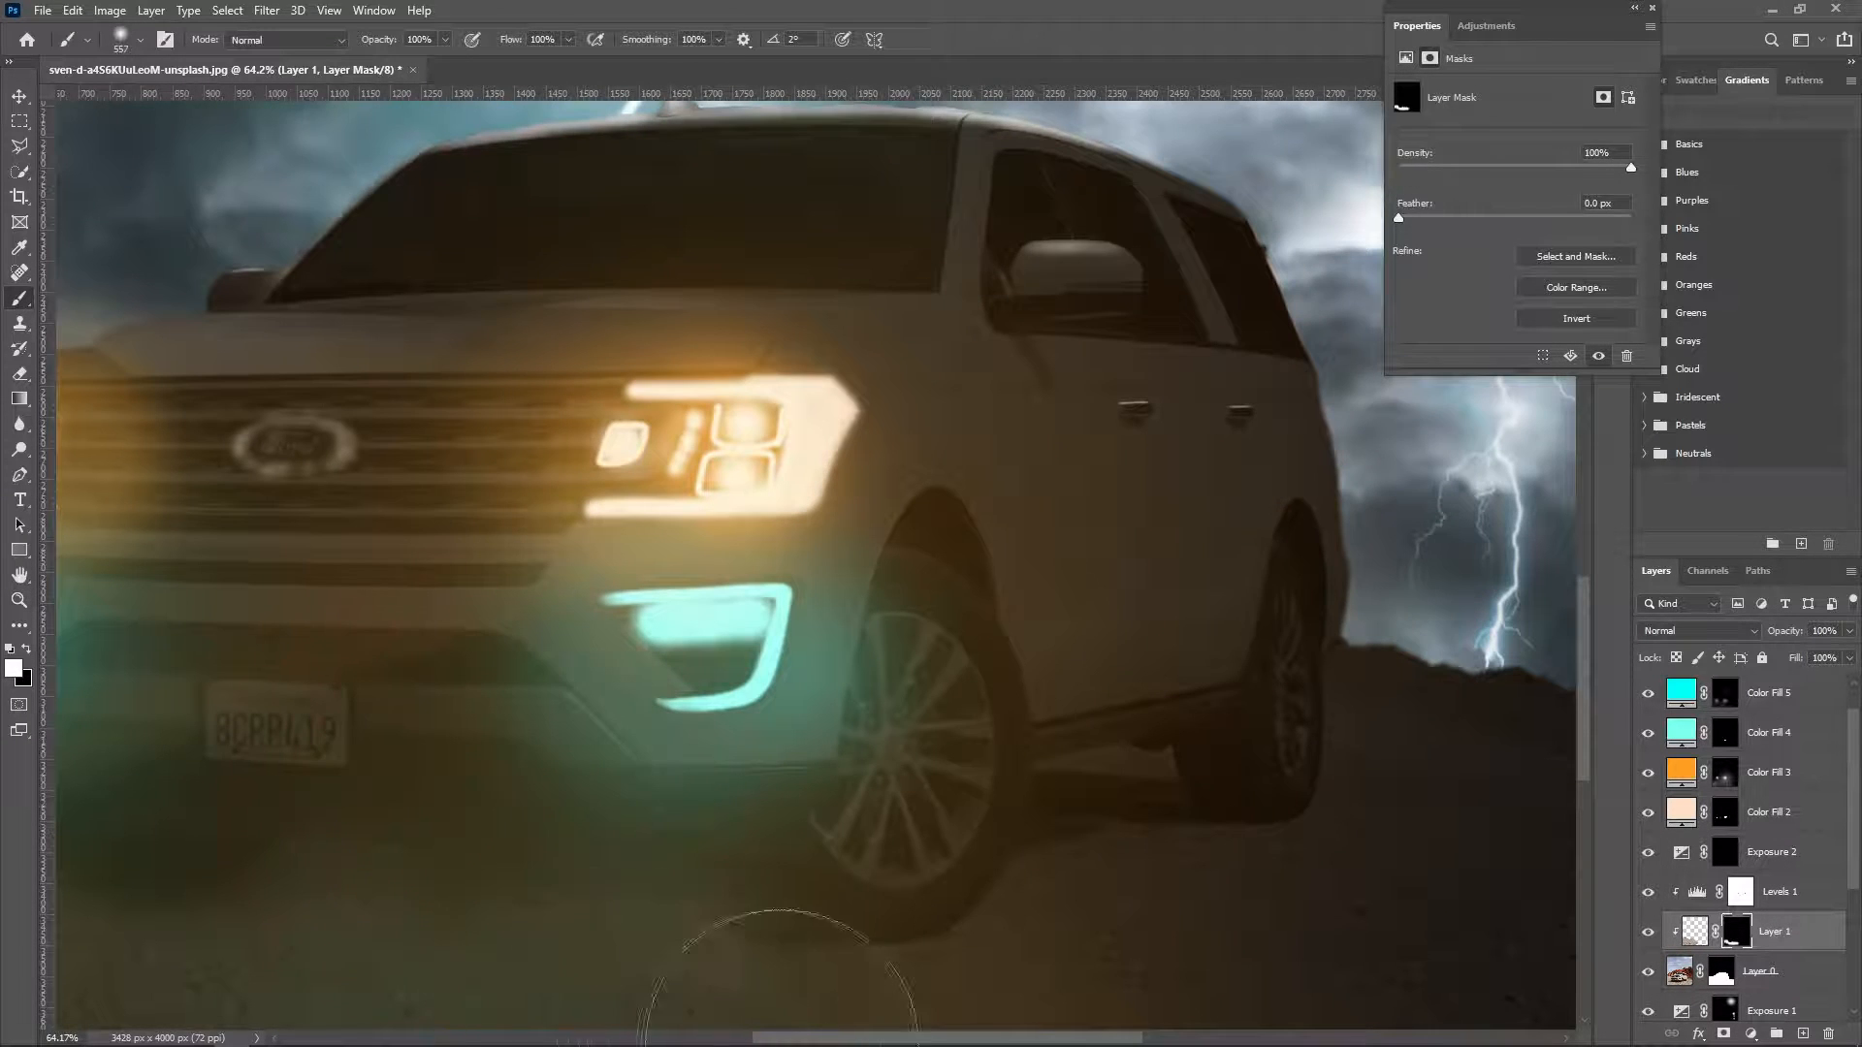
left_click_drag(256, 1005, 453, 757)
key("x")
left_click_drag(340, 549, 1220, 707)
key("x")
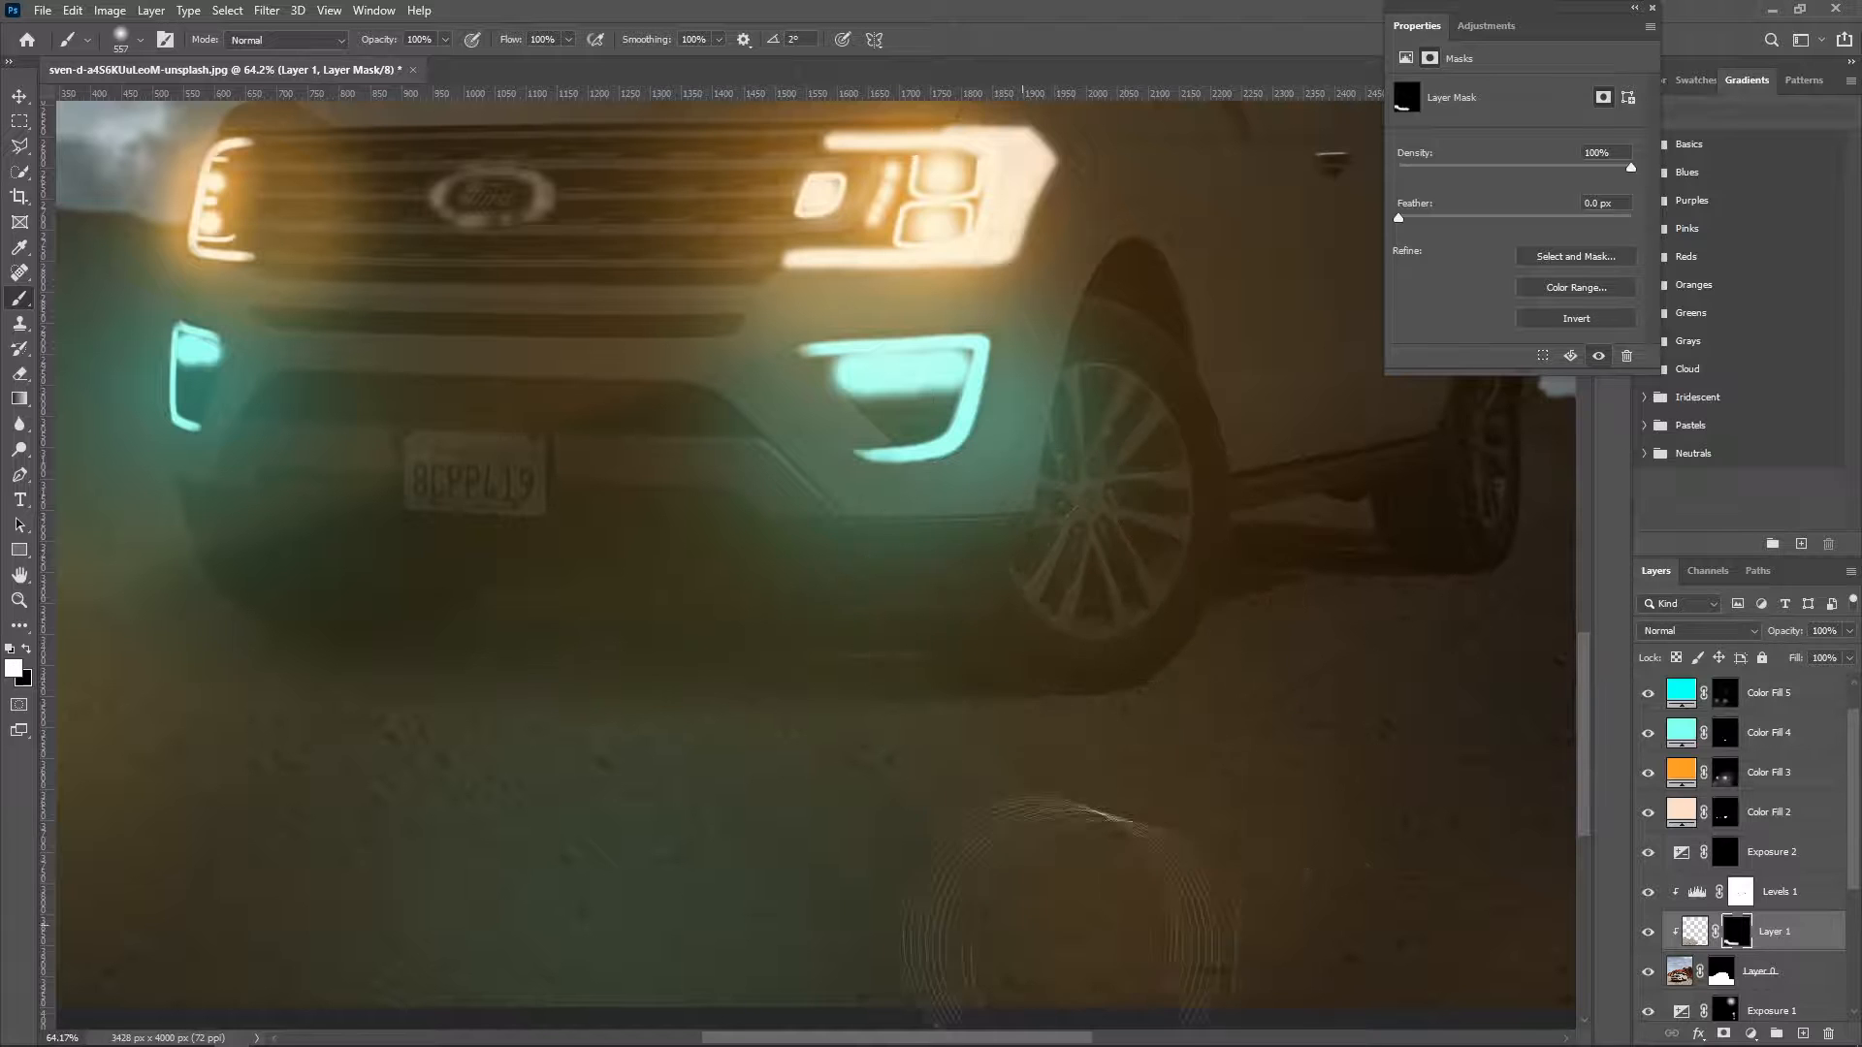
left_click_drag(1064, 746, 438, 794)
Clone clean ground over the shadow between the SUV's front and rear wheels on Layer 0 with the Clone Stamp.
left_click(1760, 970)
key("s")
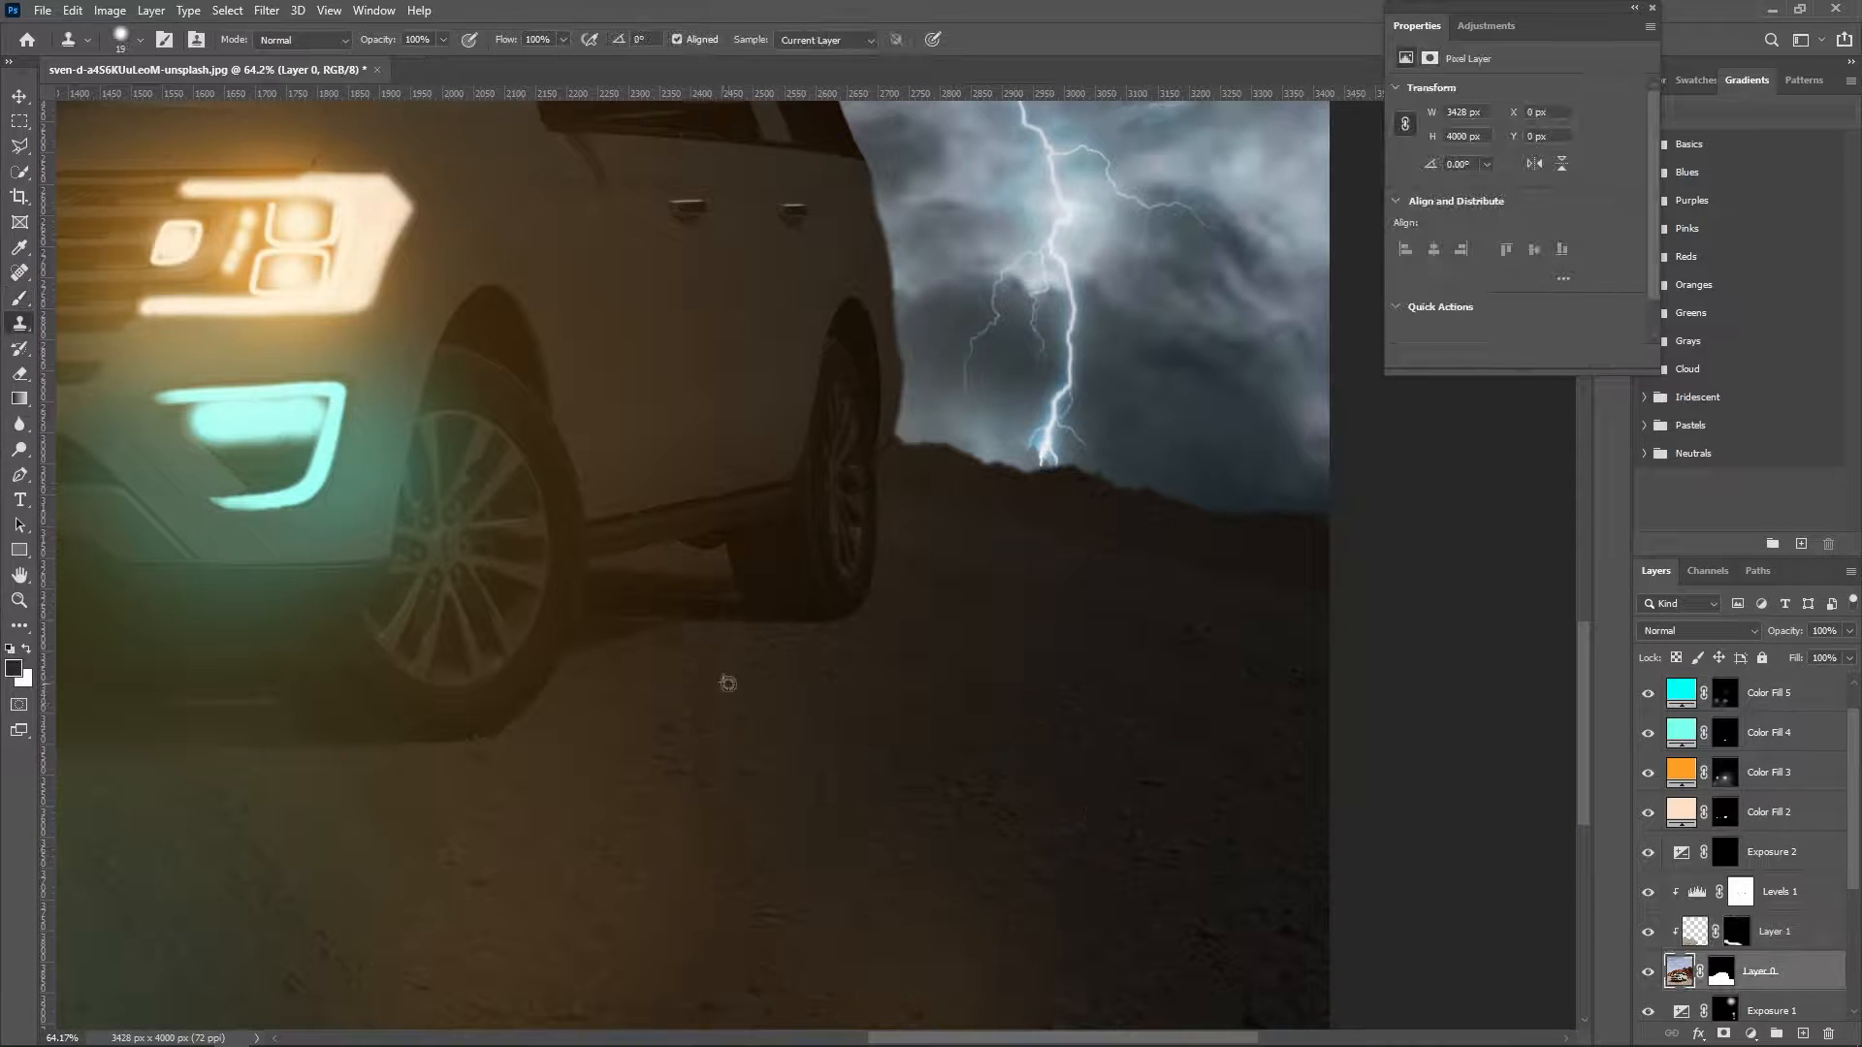
left_click(696, 658, "alt")
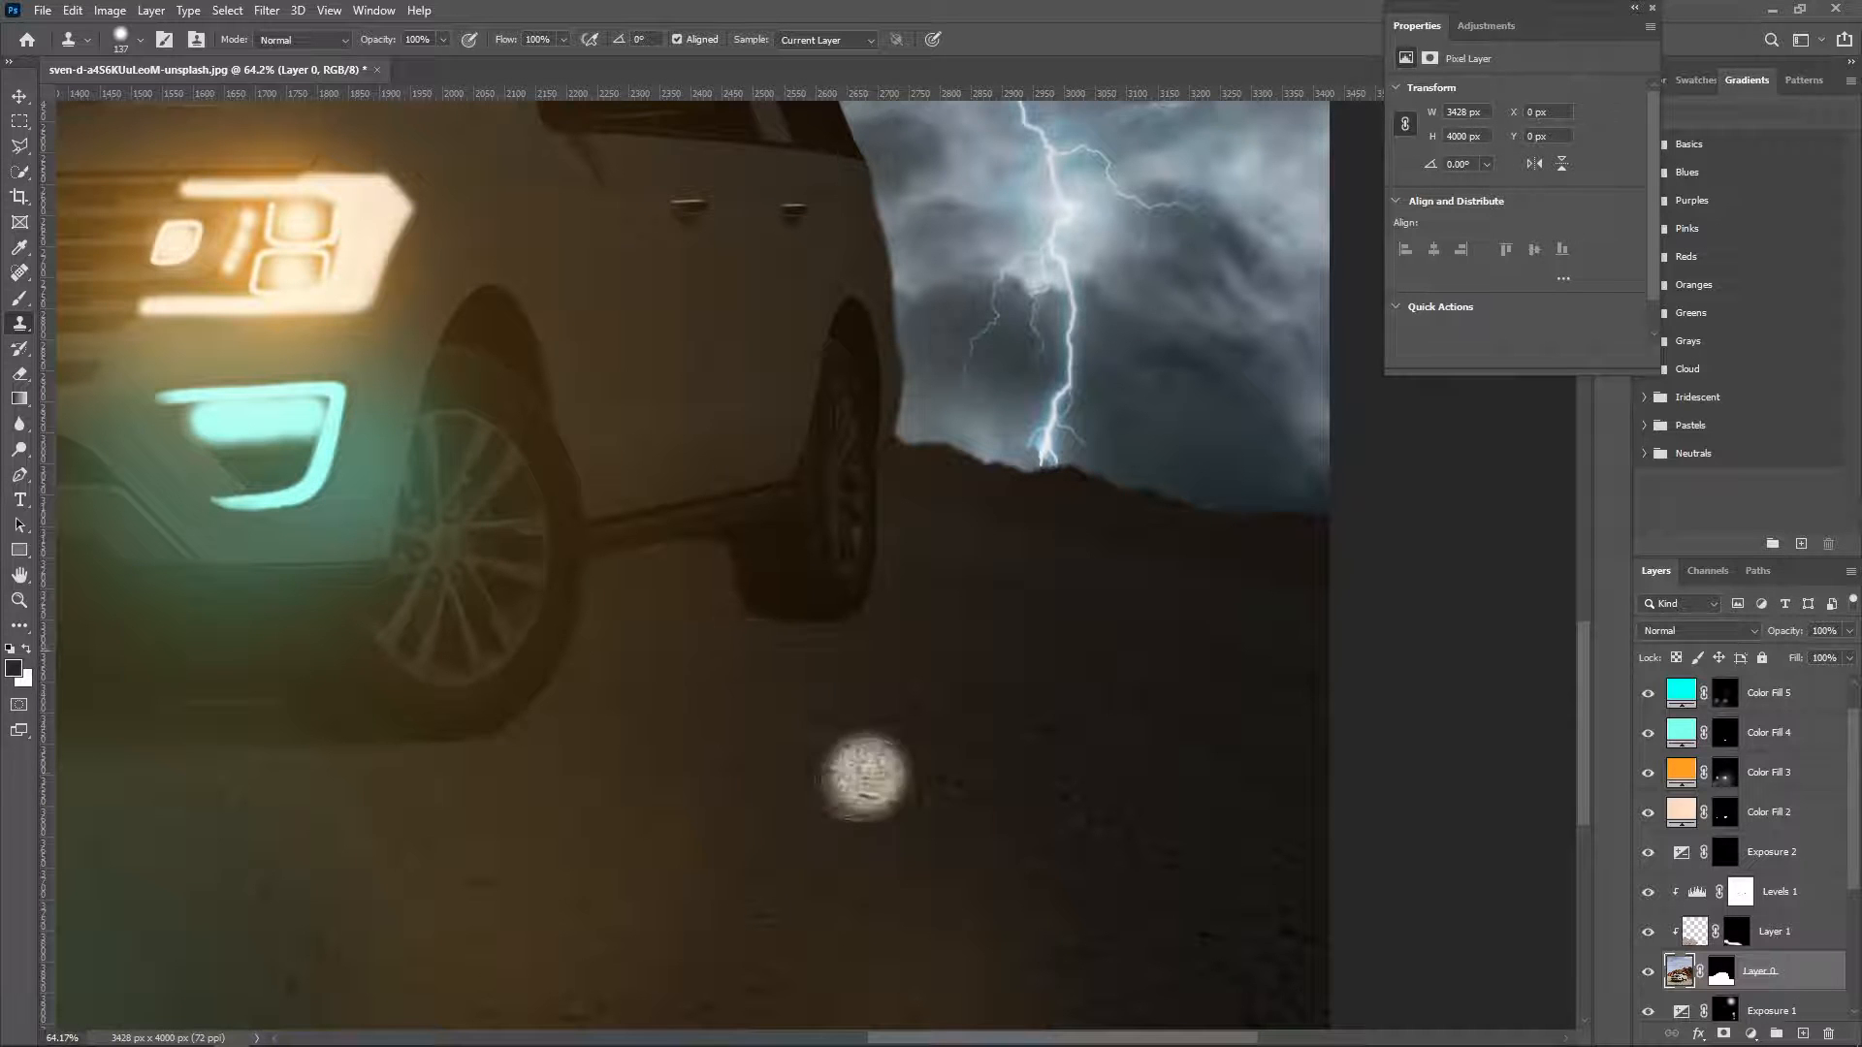
left_click_drag(182, 789, 225, 813)
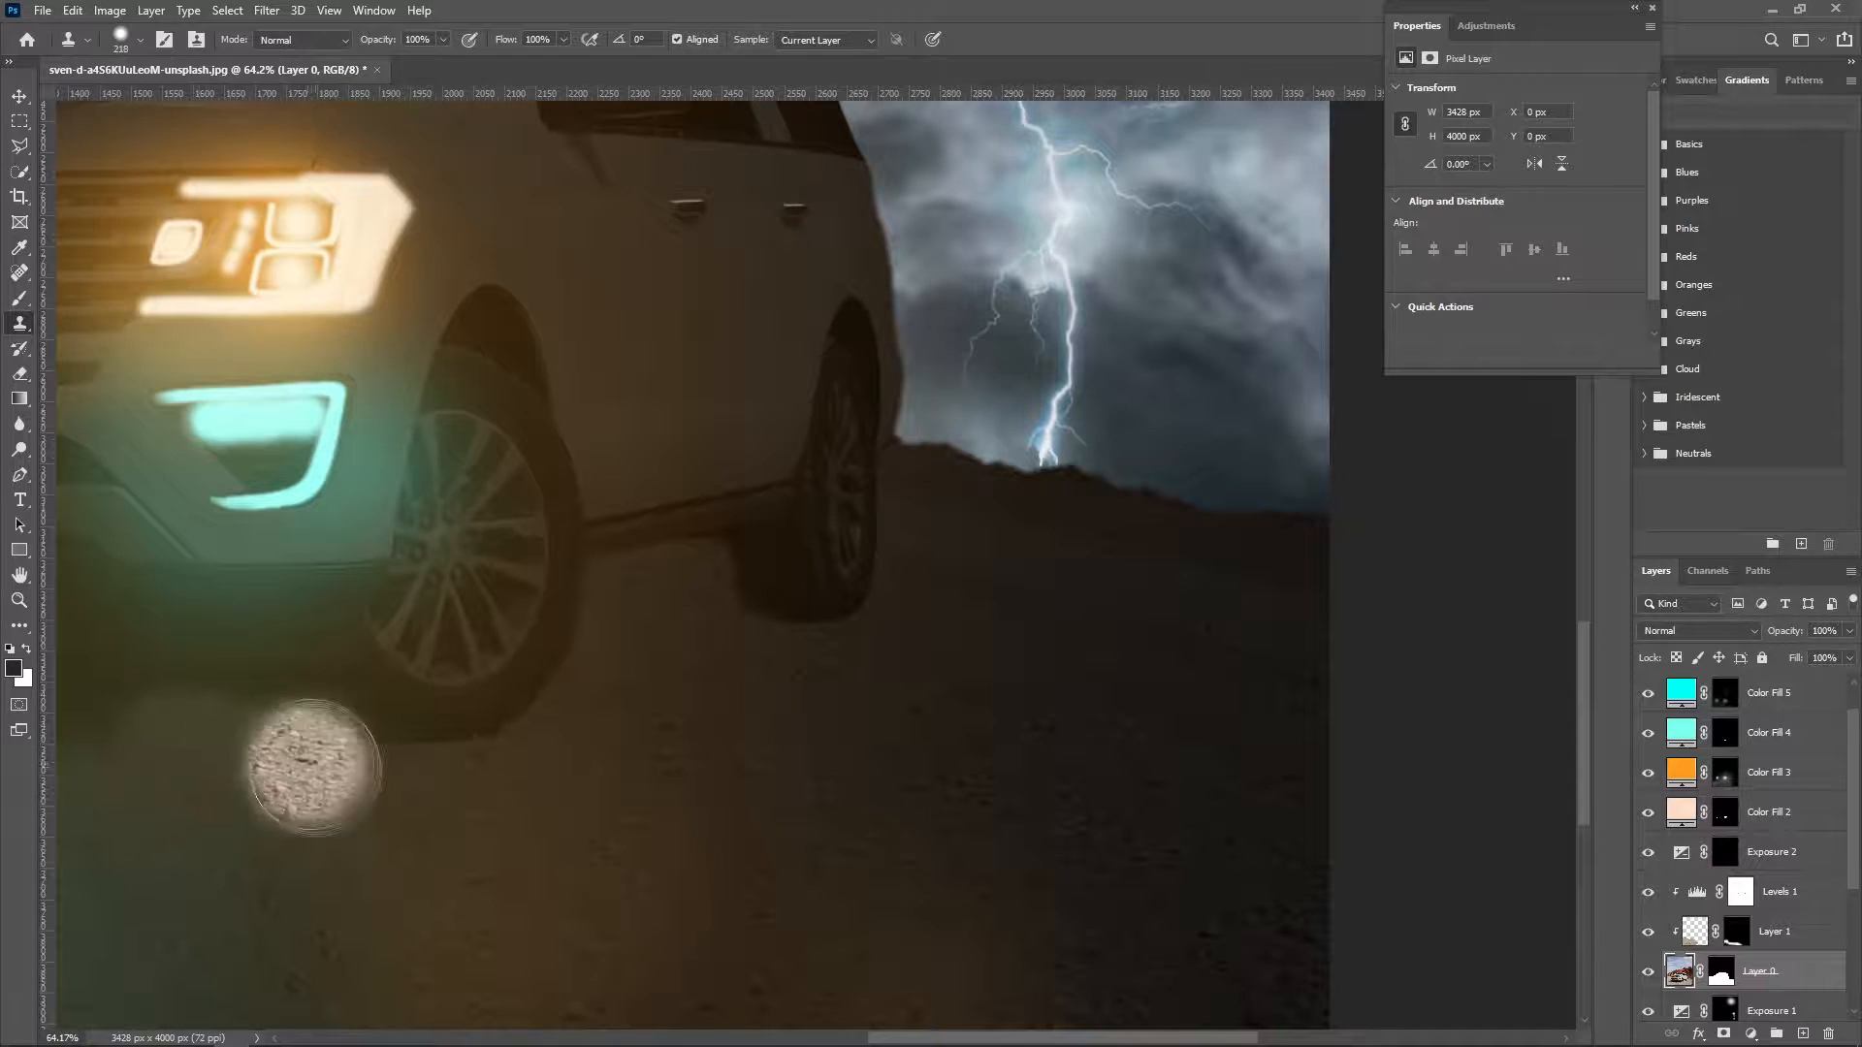
left_click_drag(299, 760, 623, 811)
Set the Clone Stamp hardness to 0% and clone sampled ground over the area below the front bumper on Layer 0.
left_click(852, 927, "alt")
right_click(772, 883)
left_click_drag(970, 820, 844, 824)
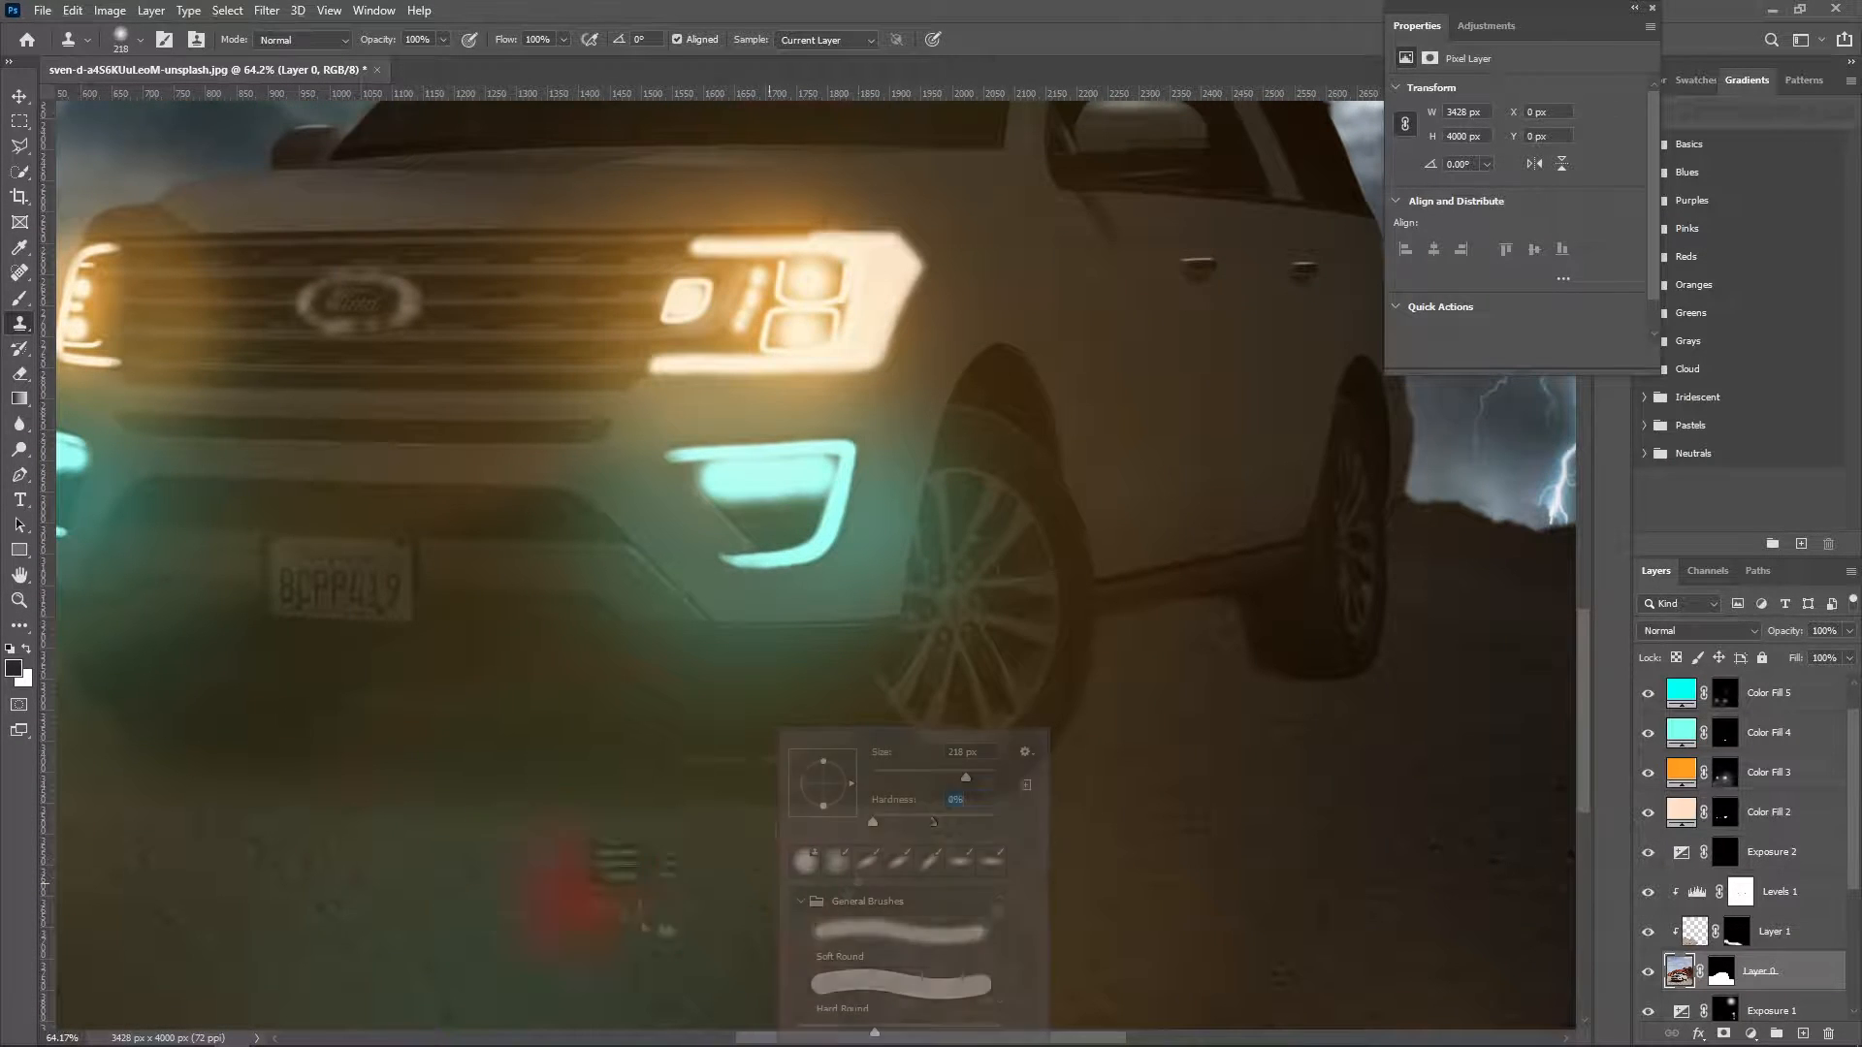
left_click_drag(553, 886, 745, 911)
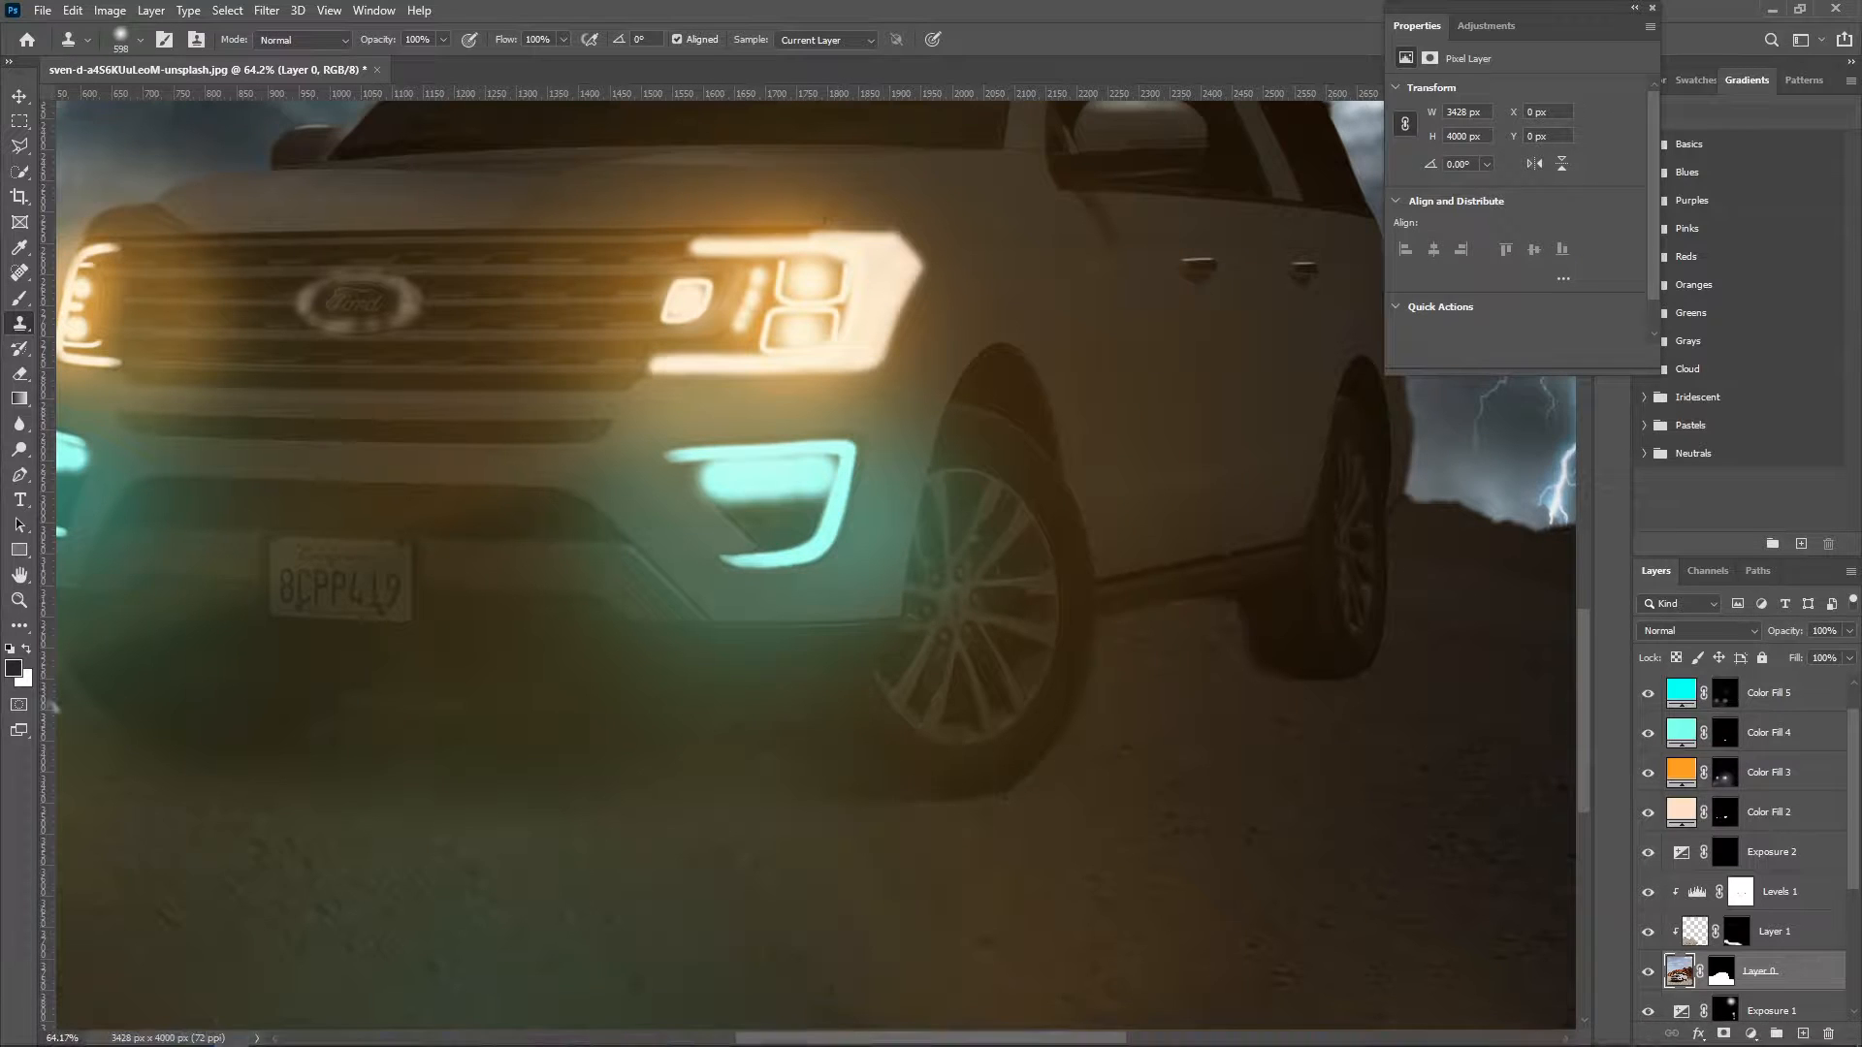
Create Layer 2, clip it above Levels 1, and try soft brush dabs on the ground beside the wheels, undoing them.
left_click_drag(1406, 980, 998, 893)
key("b")
left_click(1803, 1034)
left_click_drag(621, 763, 751, 766)
left_click(568, 773)
key("ctrl+z")
left_click_drag(1780, 966, 1780, 875)
left_click(563, 795)
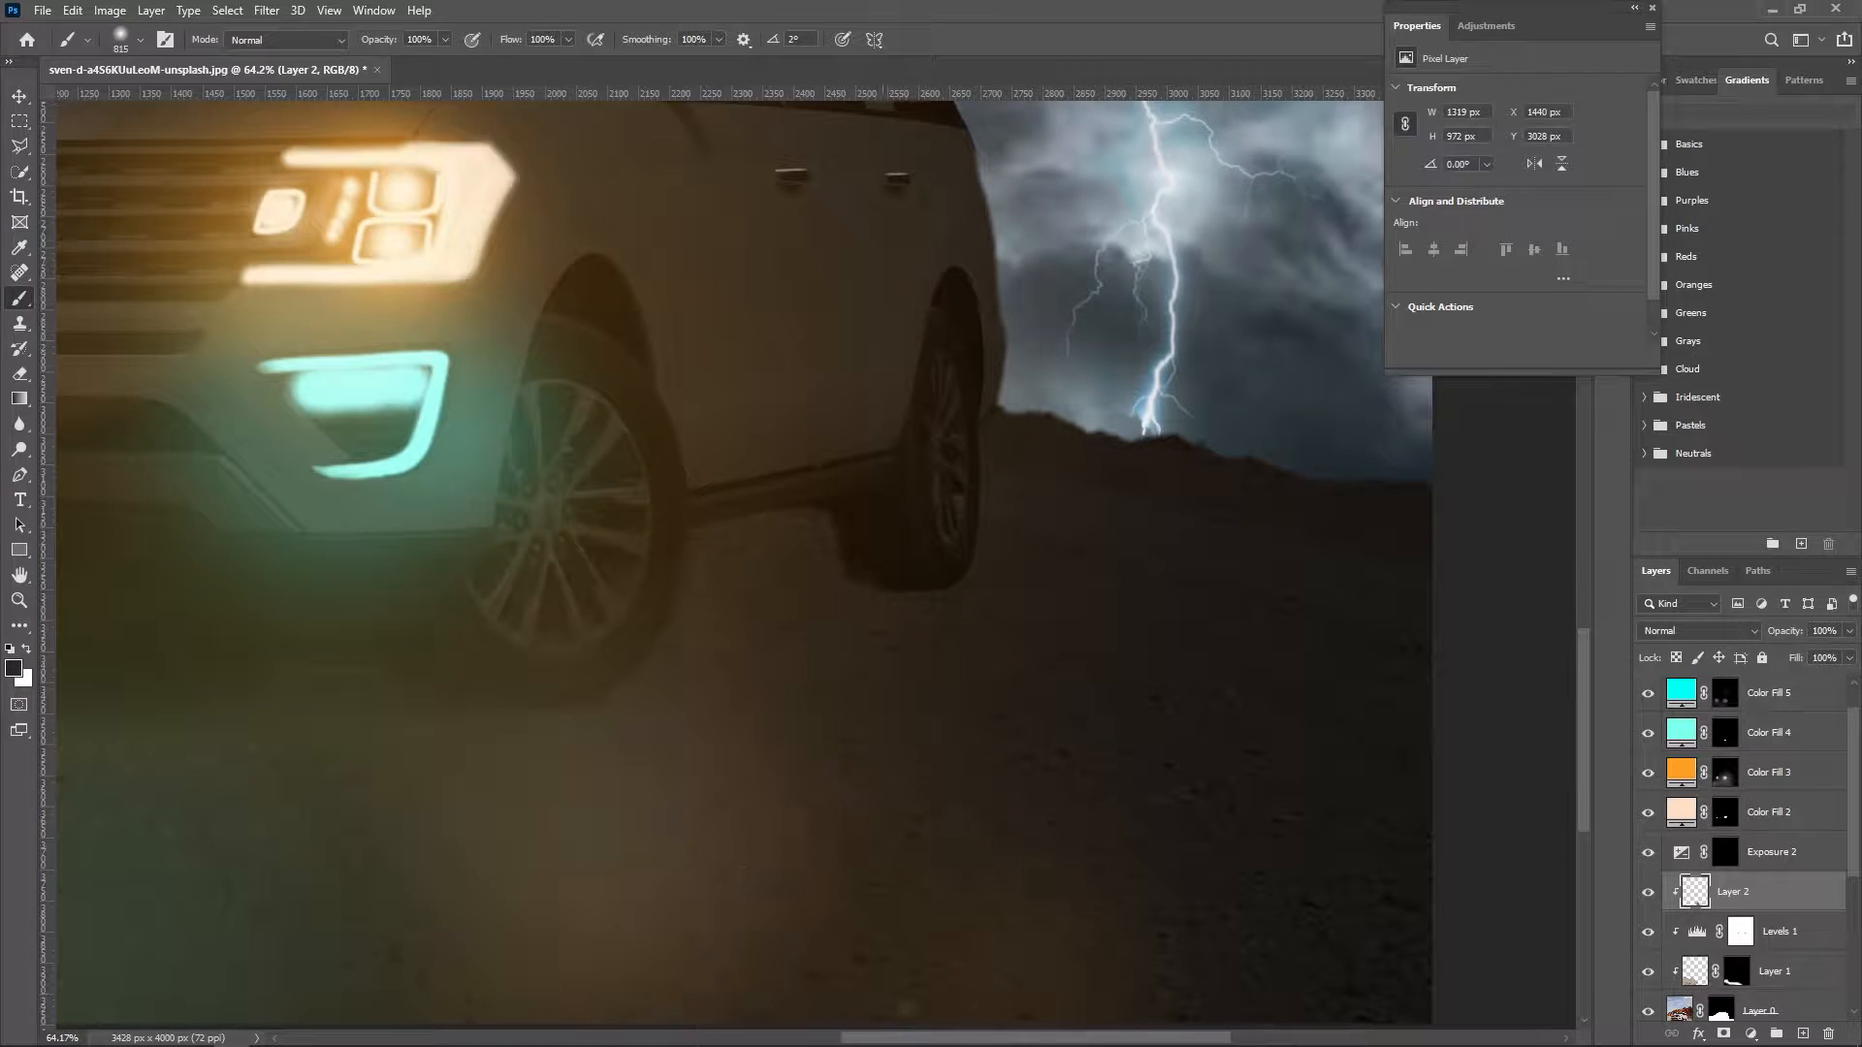
key("ctrl+z")
Set the foreground color to black and try a soft 815 px dab on Layer 2 over the ground, and undo it.
left_click(13, 669)
left_click(676, 484)
left_click(1114, 229)
left_click(785, 792)
key("ctrl+z")
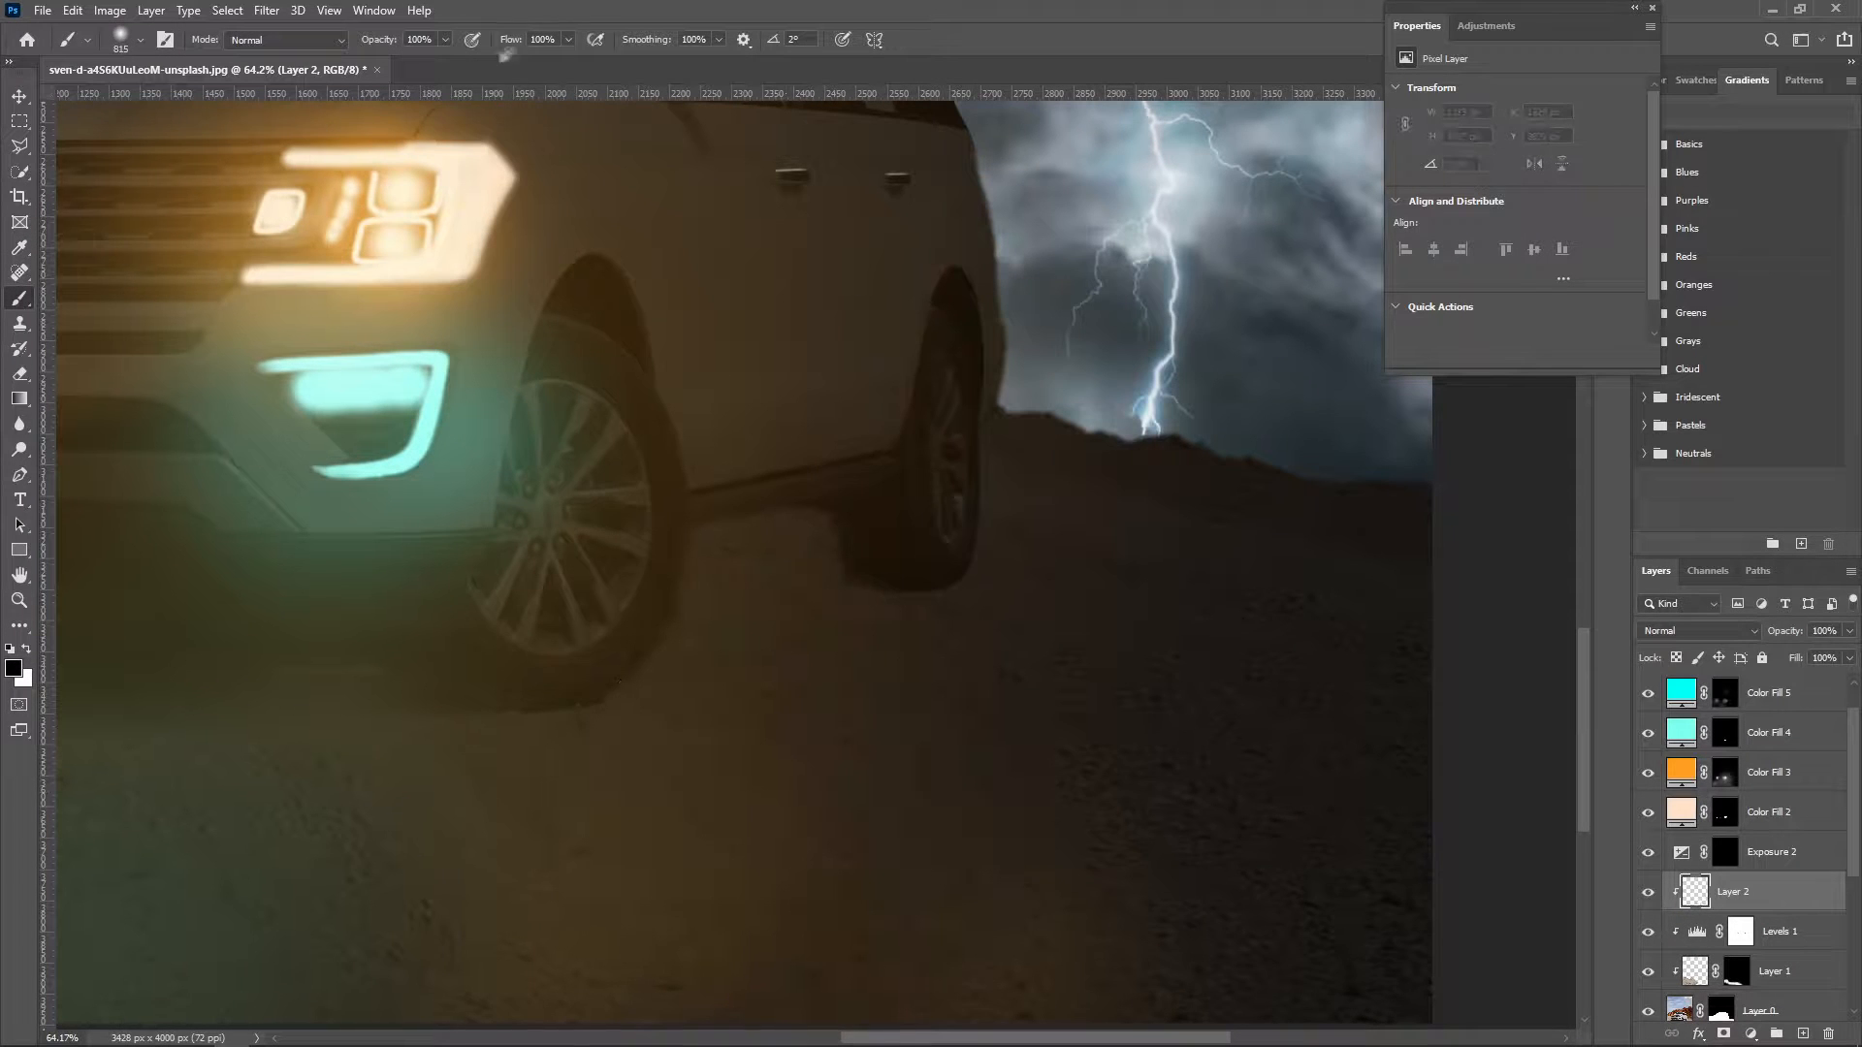
Release Layer 2 from its clipping mask and try black strokes on the ground at different positions in the layer stack.
left_click(1672, 908, "alt")
left_click_drag(586, 800, 766, 897)
key("ctrl+z")
left_click_drag(1812, 891, 1772, 679)
left_click_drag(587, 795, 761, 897)
key("ctrl+z")
left_click_drag(1770, 693, 1754, 910)
left_click_drag(577, 805, 842, 902)
left_click_drag(824, 815, 887, 651)
key("ctrl+z")
Paint black shadows around the SUV's wheels and the ground beside it on Layer 2 with a smaller brush.
key("bracketleft")
key("bracketleft")
key("bracketleft")
key("bracketleft")
key("bracketleft")
key("bracketleft")
key("bracketleft")
key("bracketleft")
key("bracketleft")
key("bracketleft")
left_click_drag(557, 557, 739, 533)
left_click_drag(658, 612, 766, 615)
left_click_drag(878, 788, 1148, 800)
mouse_move(739, 725)
left_mouse_down()
mouse_move(1163, 553)
mouse_move(931, 684)
left_mouse_up()
left_click_drag(737, 512, 678, 492)
Undo the shadow painting and the creation of Layer 2.
key("z")
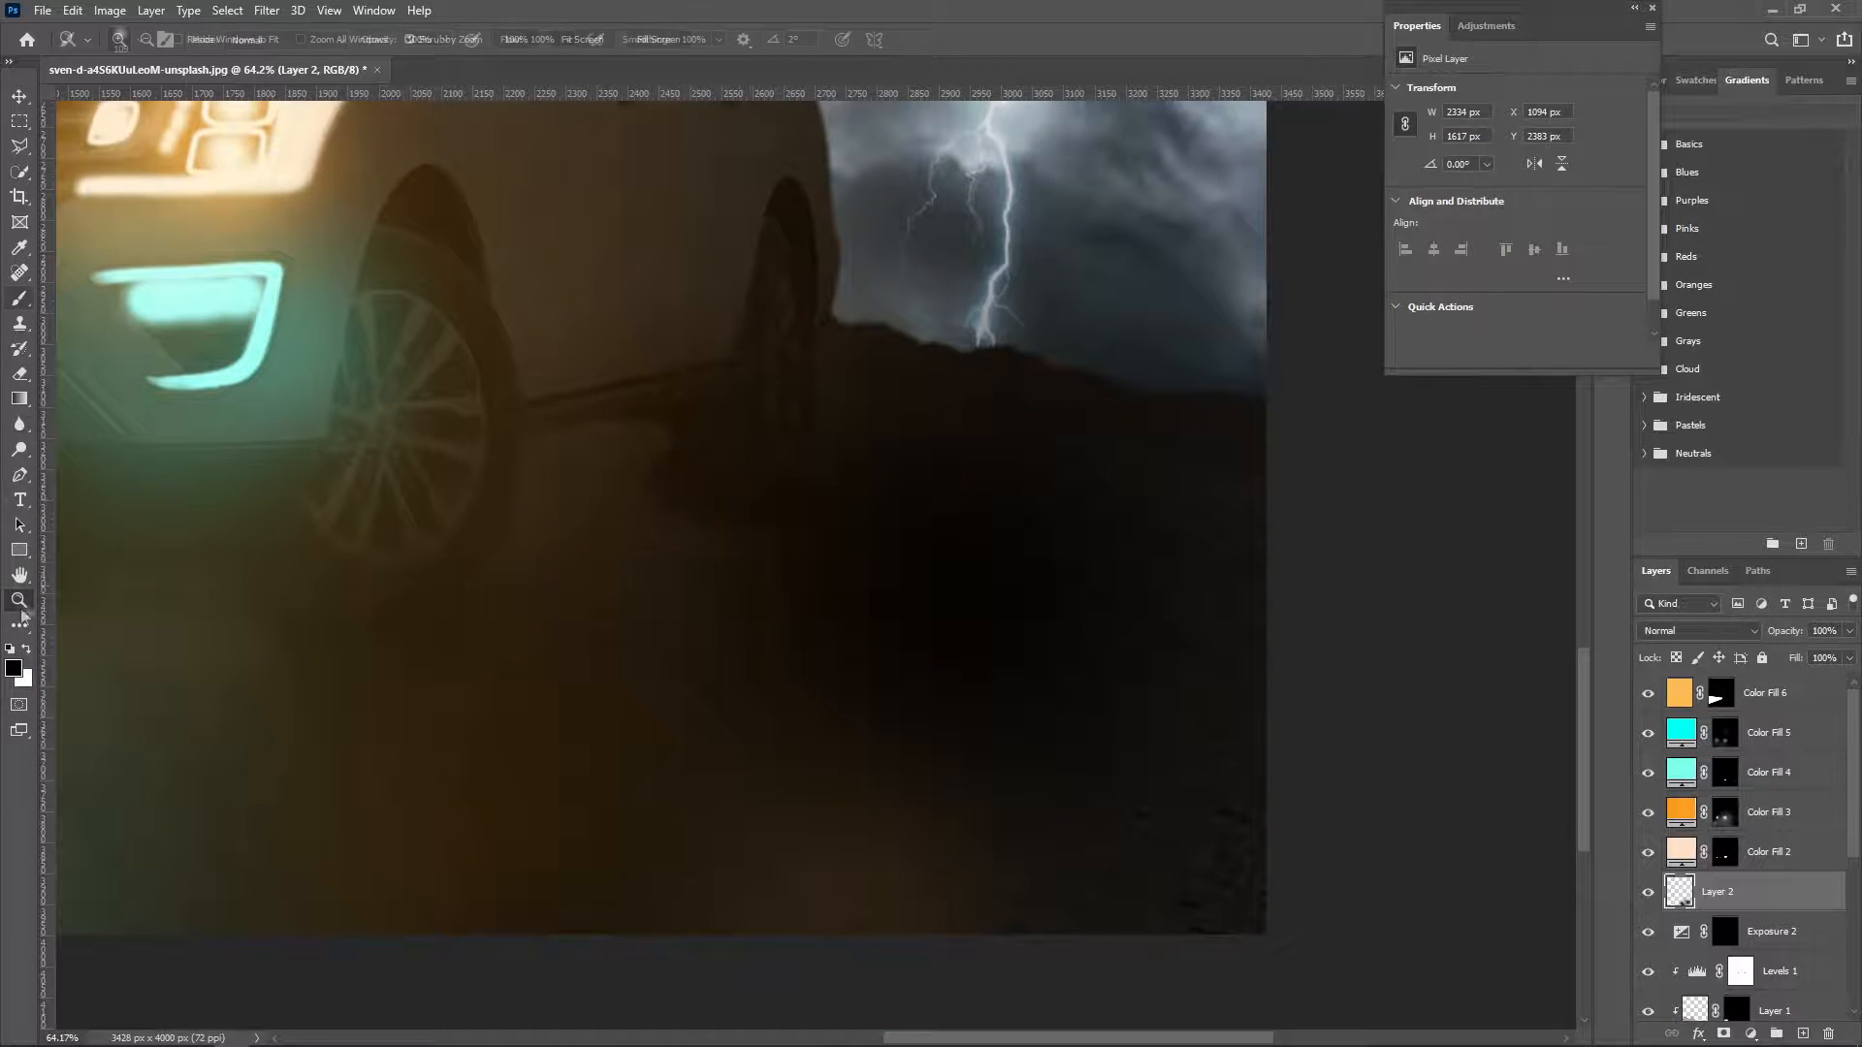
key("ctrl+0")
left_click_drag(1732, 634, 1714, 634)
key("ctrl+z")
key("ctrl+z")
key("ctrl+z")
key("ctrl+z")
key("ctrl+z")
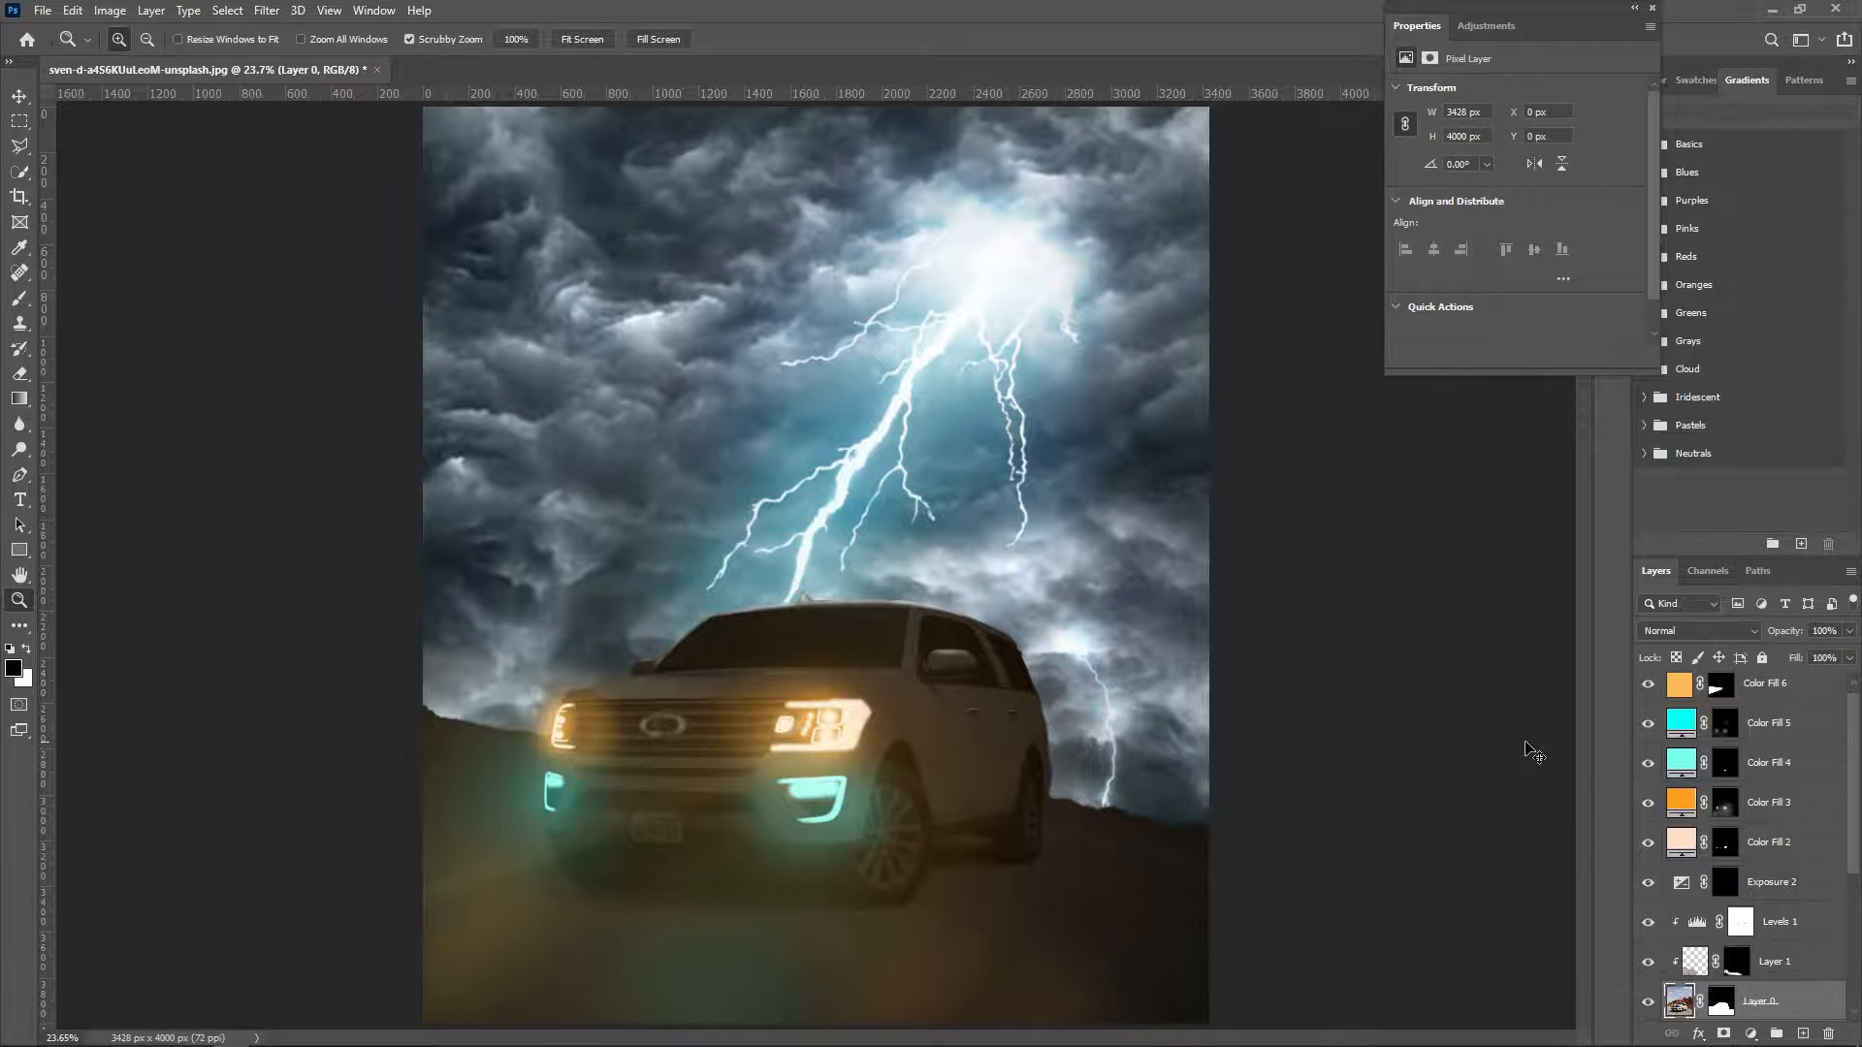
left_click(594, 1033)
left_click_drag(1272, 493, 476, 408)
left_click(896, 39)
Place the photo of the standing man above Exposure 2, scaled to 222.92% in front of the SUV.
left_click(1770, 894)
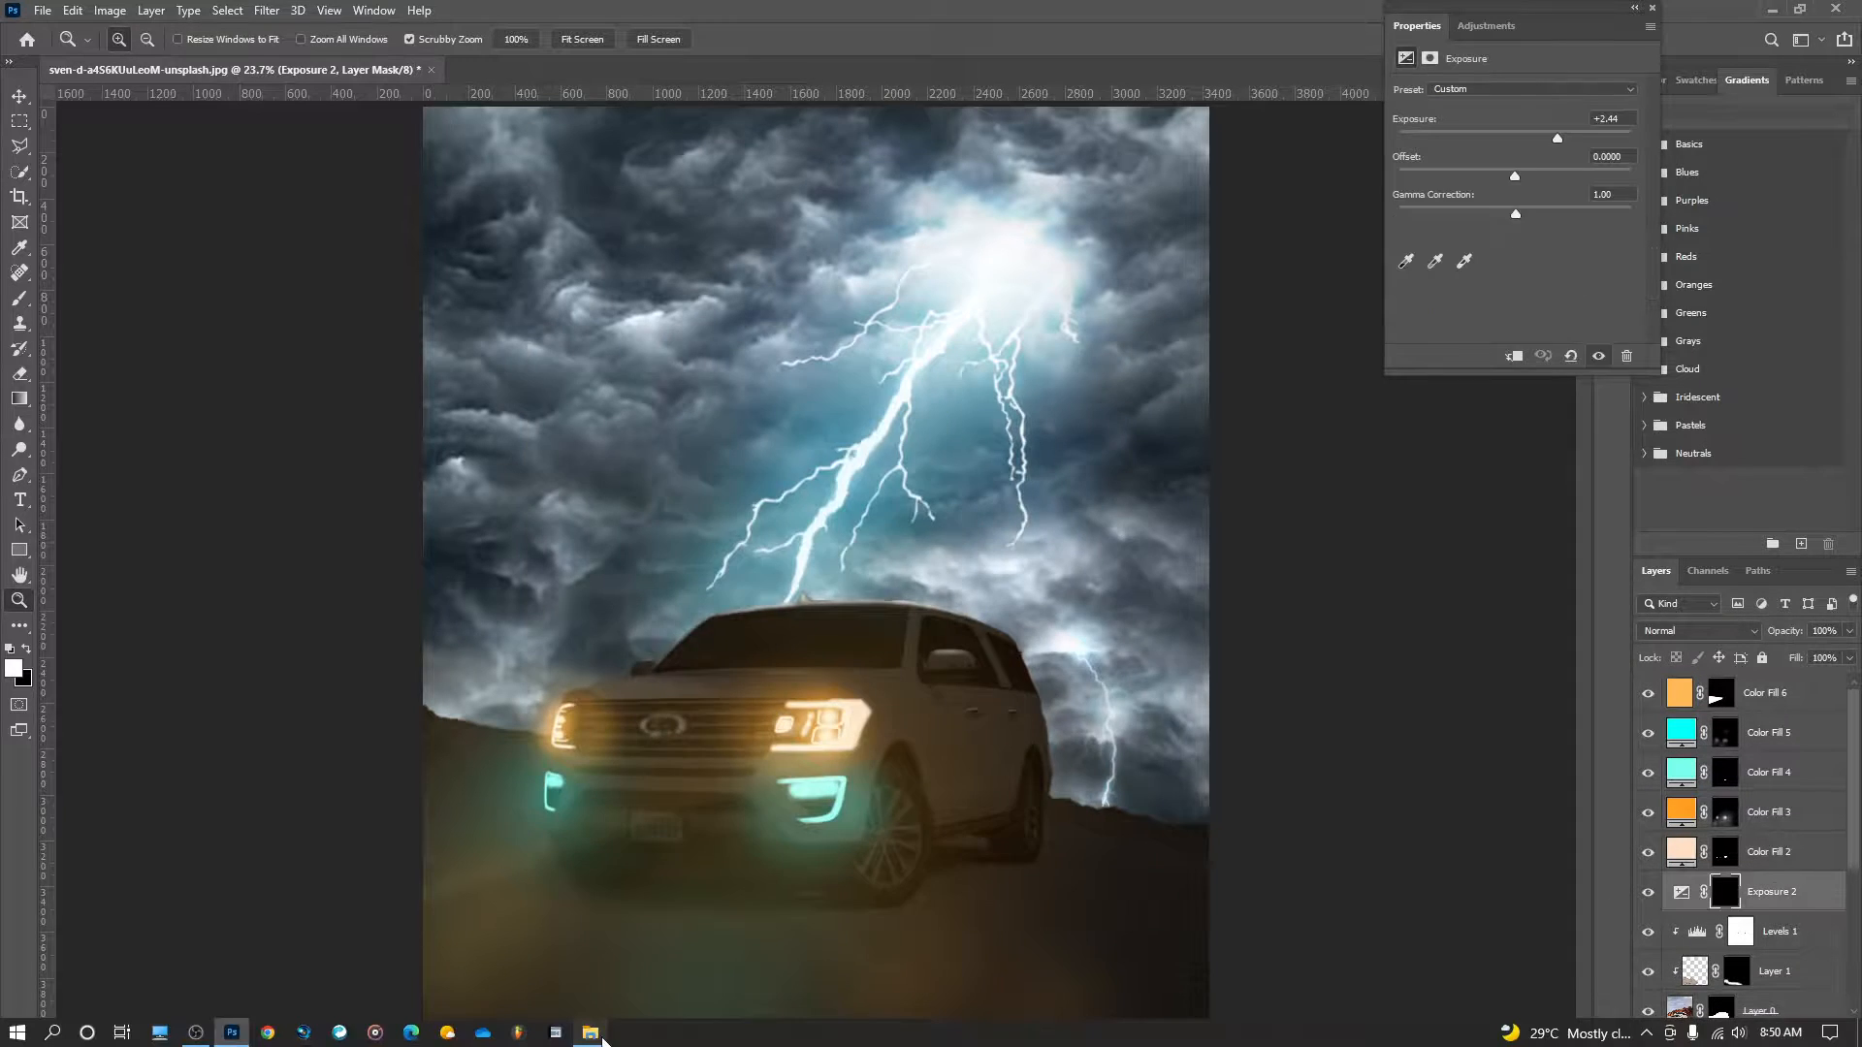
left_click(594, 1036)
left_click_drag(1272, 493, 1047, 305)
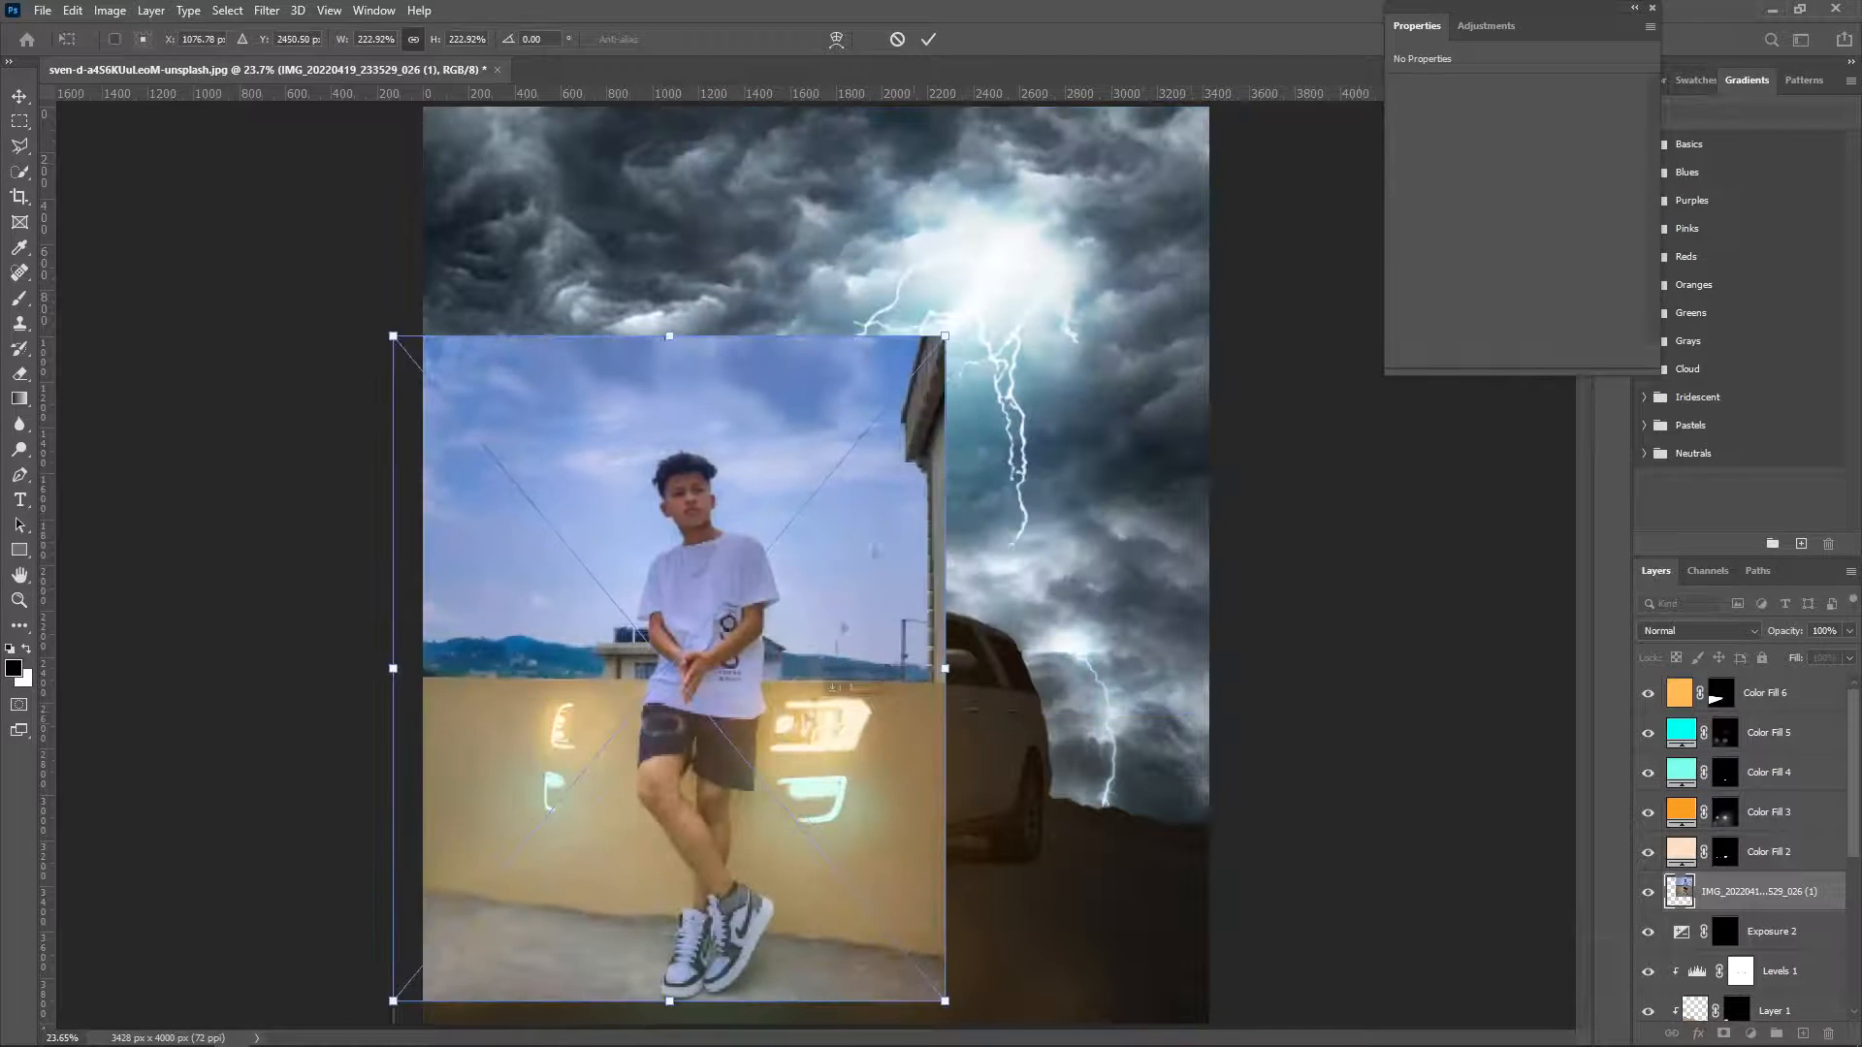
left_click_drag(681, 762, 689, 734)
left_click(928, 39)
Select the man in the placed photo with Select Subject and open the selection in Select and Mask.
left_click(20, 600)
left_click_drag(612, 618, 723, 618)
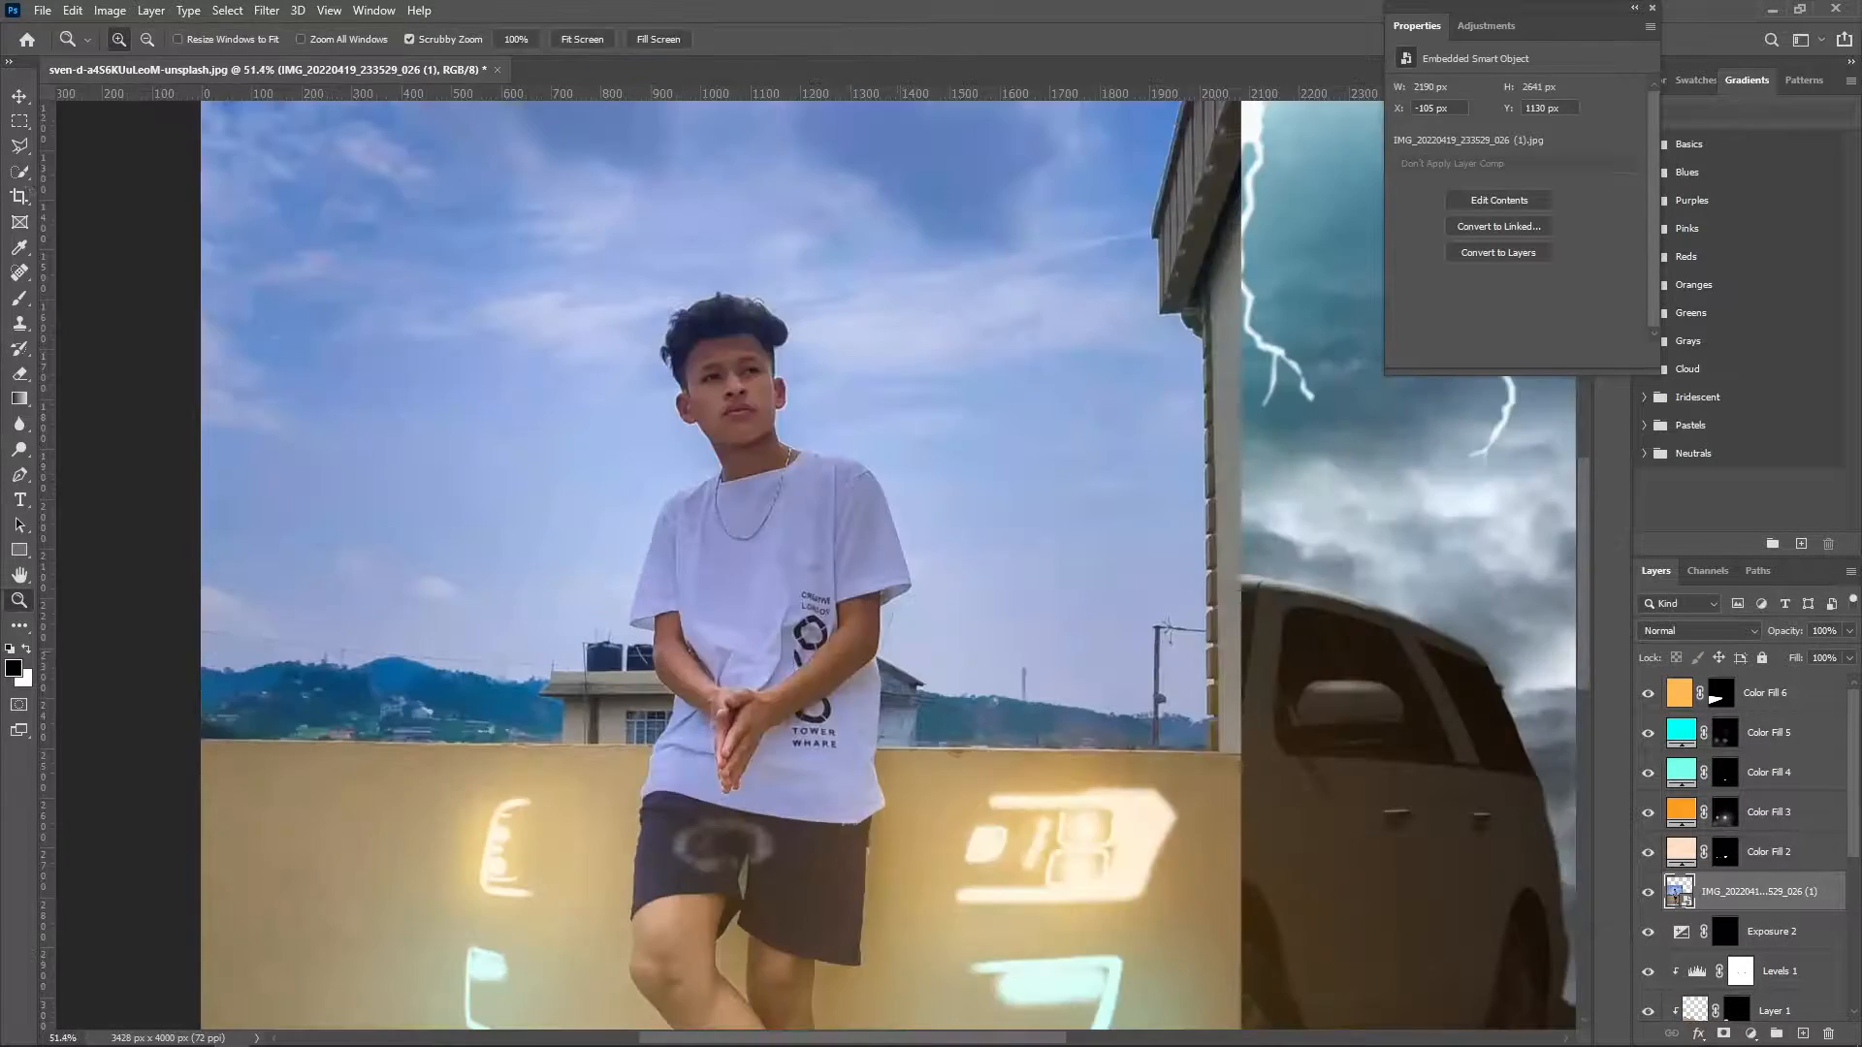
left_click(20, 171)
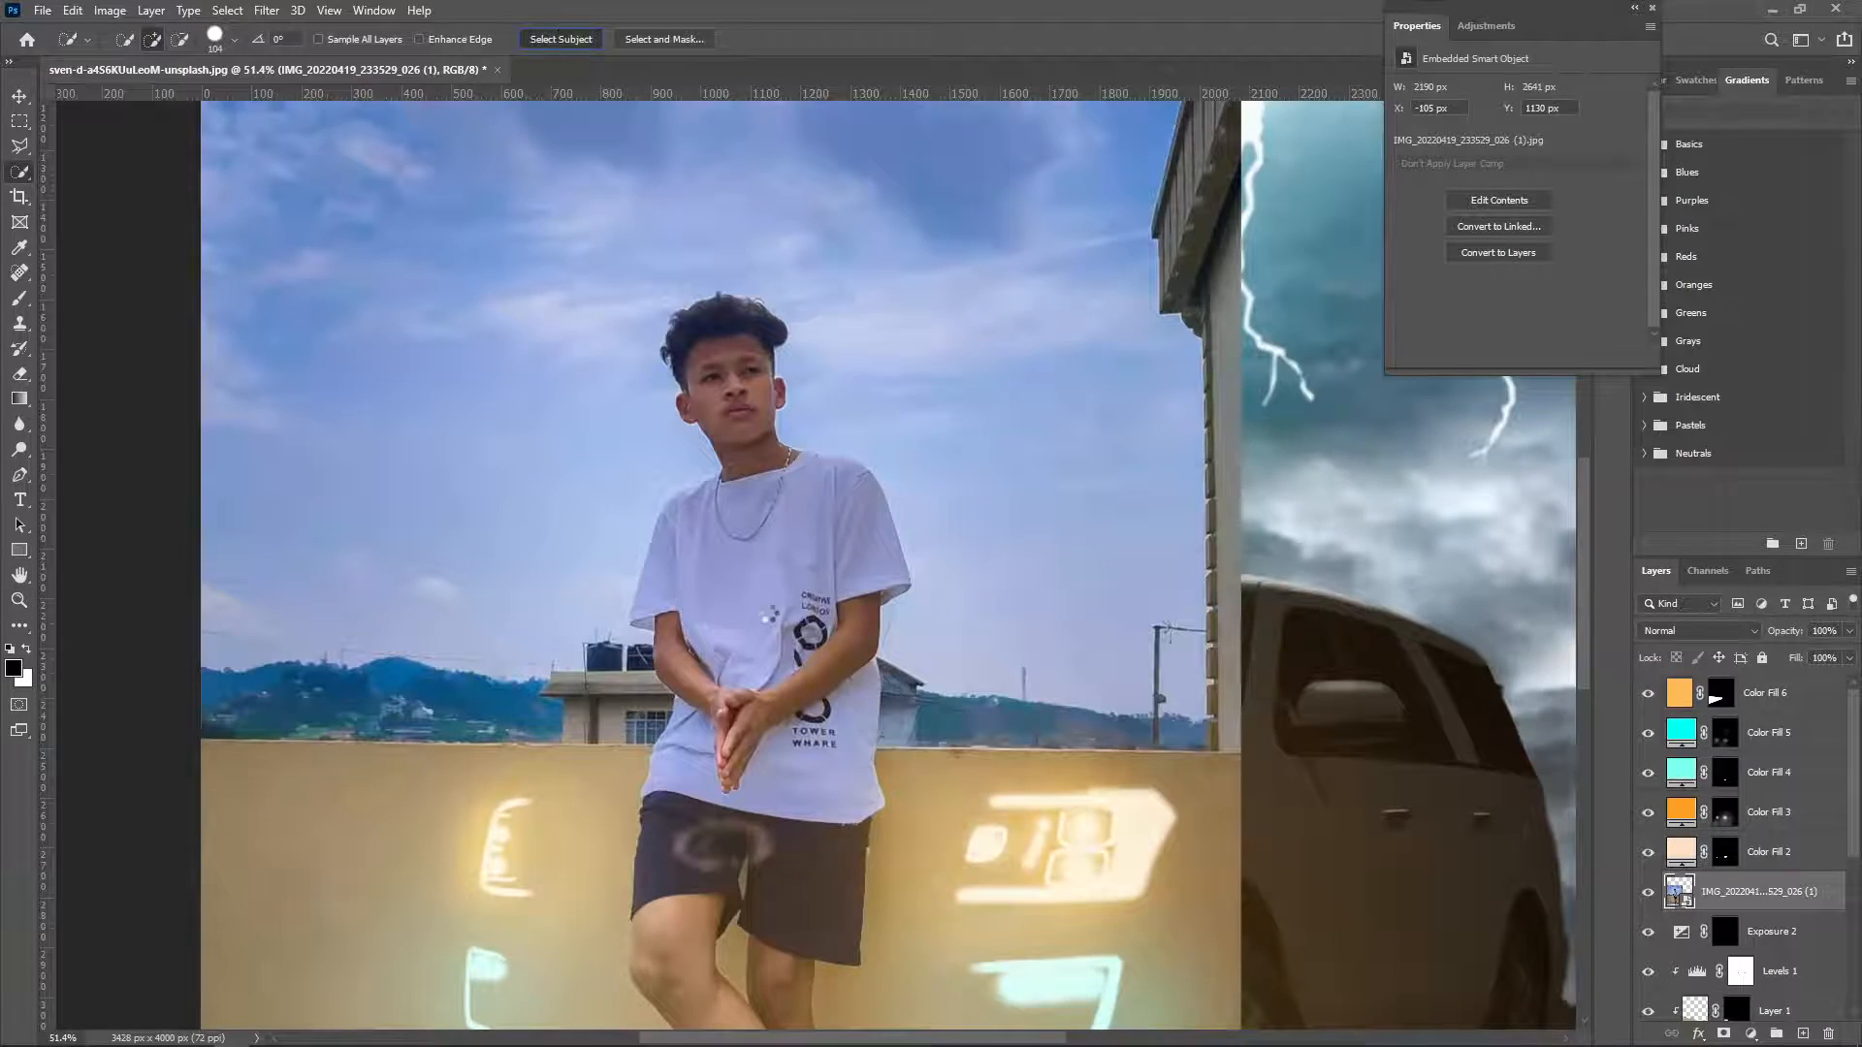
scroll(768, 613, "down", 4)
key("alt+ctrl+r")
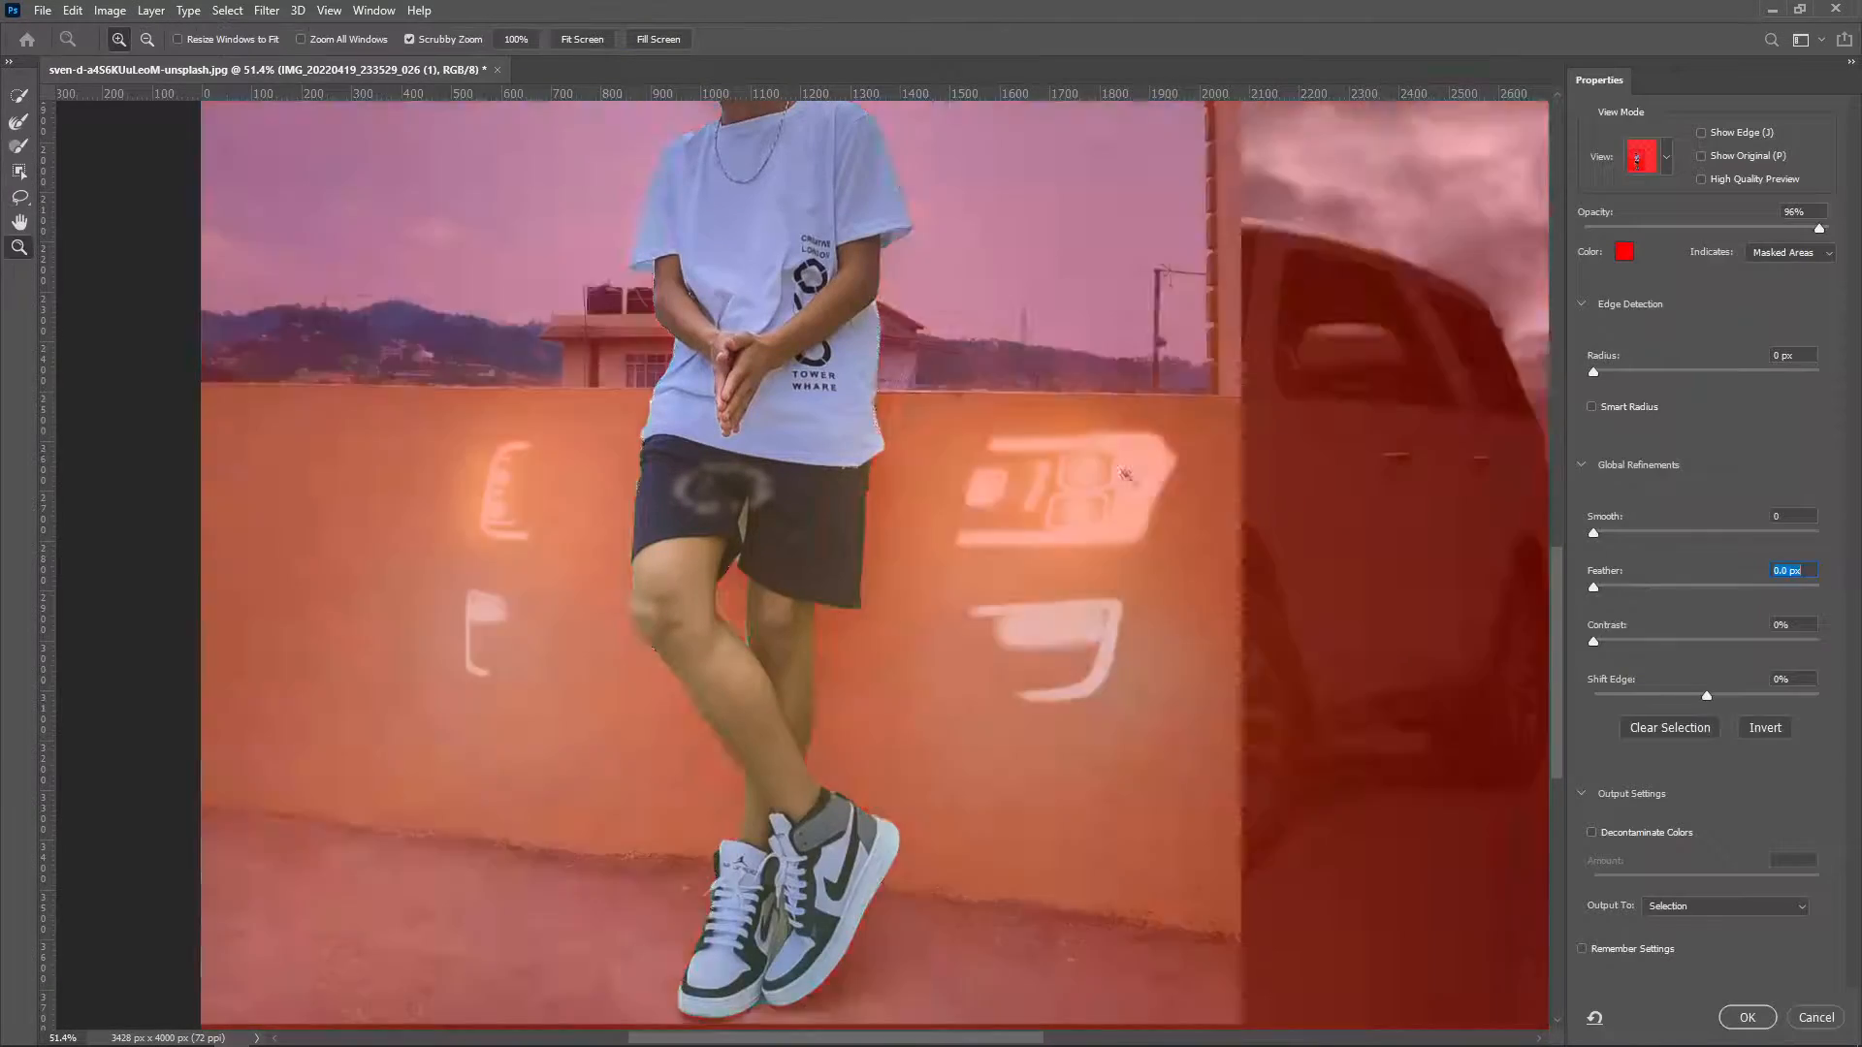
Remove the narrow background gap between the legs of the man's shorts from the selection.
left_click_drag(749, 515, 928, 599)
key("b")
left_click_drag(651, 460, 619, 745)
key("bracketleft")
key("bracketleft")
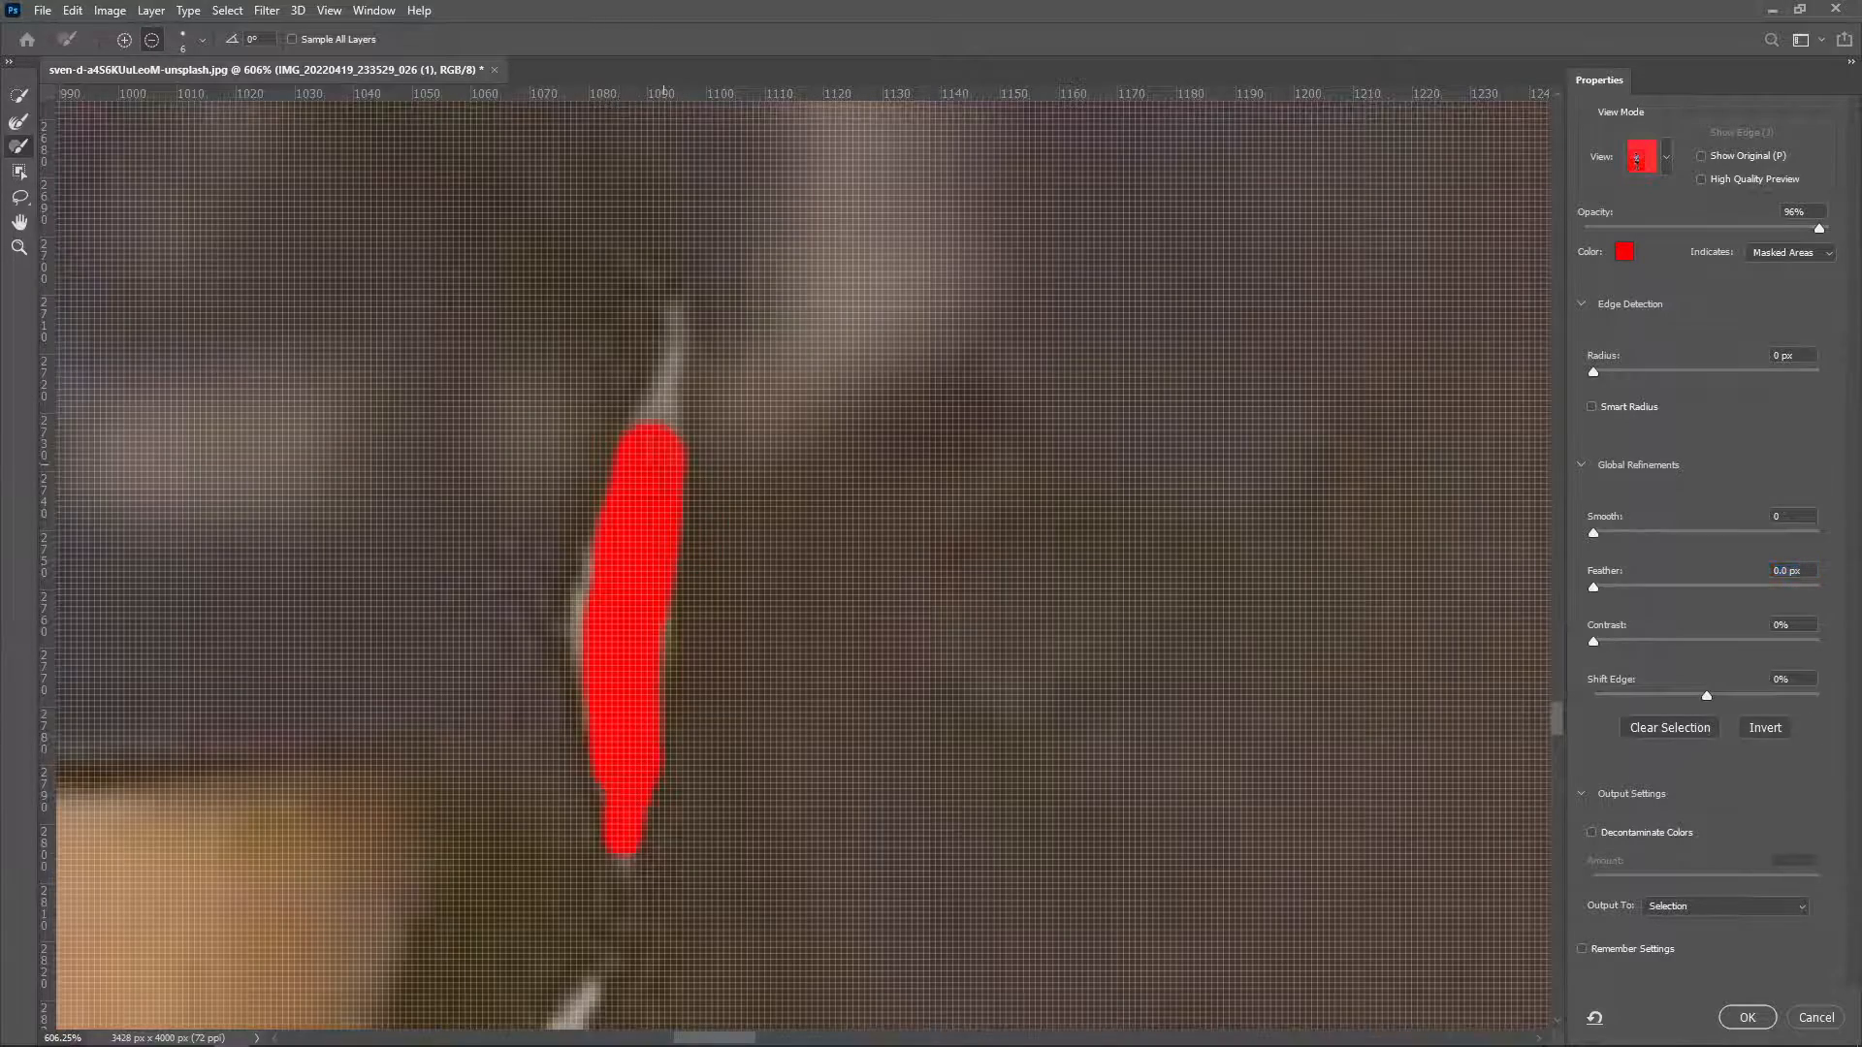
scroll(617, 714, "down", 5)
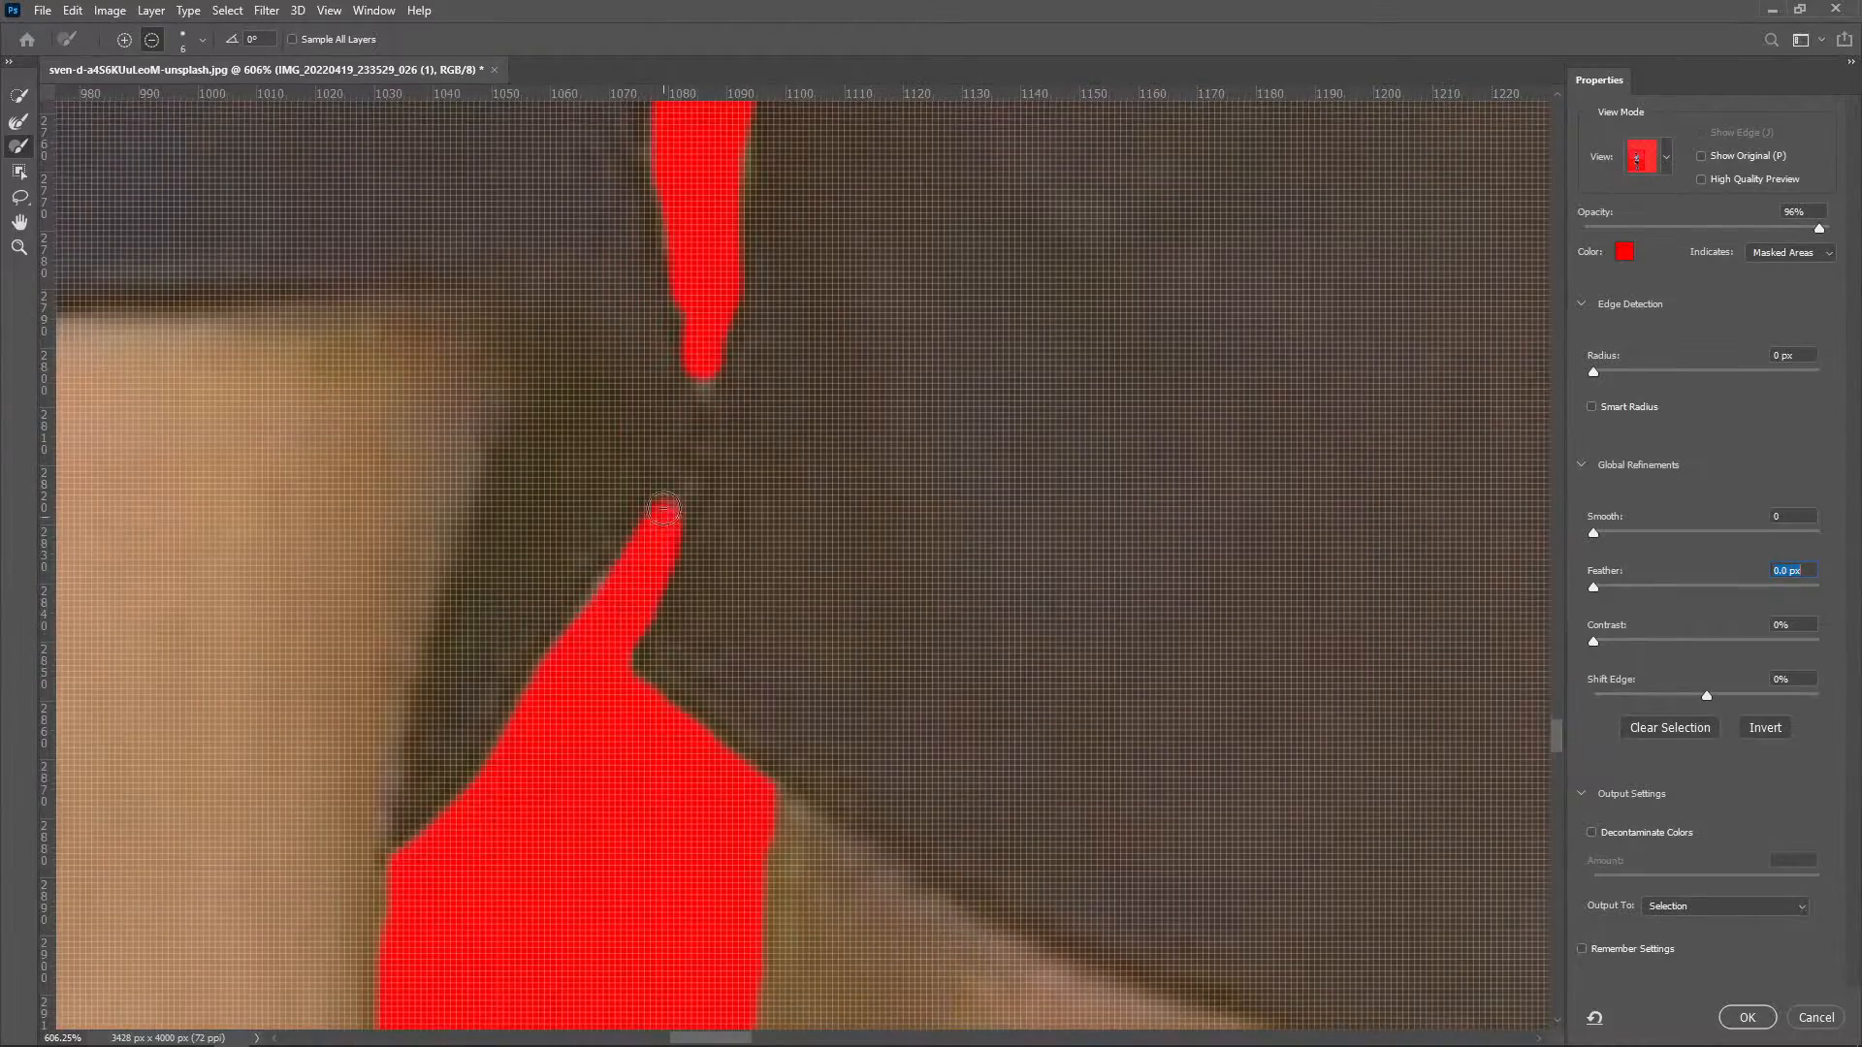
left_click_drag(656, 516, 590, 112)
Refine the selection edge around the man's hair with the Refine Edge Brush.
key("z")
right_click(245, 390)
left_click(282, 418)
left_click_drag(742, 691, 667, 681)
mouse_move(635, 487)
left_mouse_down()
mouse_move(752, 465)
mouse_move(674, 668)
left_mouse_up()
left_click(19, 123)
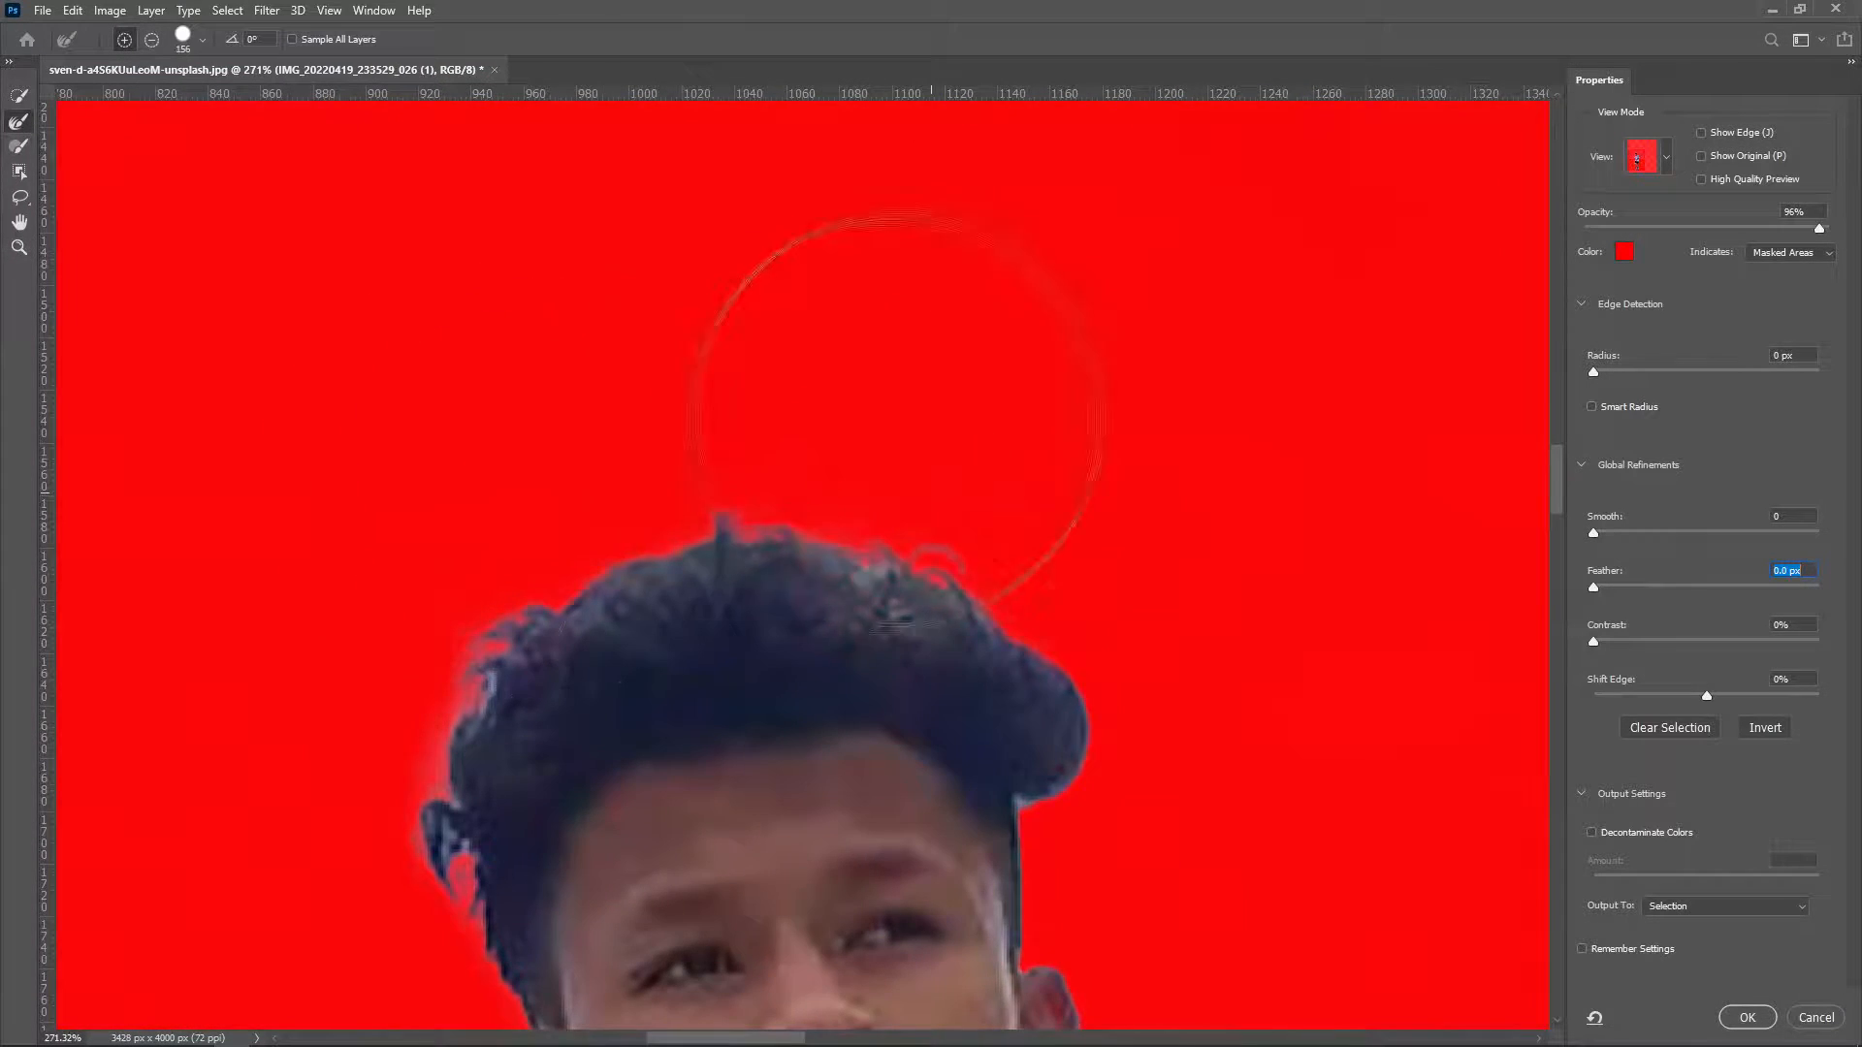
left_click_drag(427, 572, 610, 347)
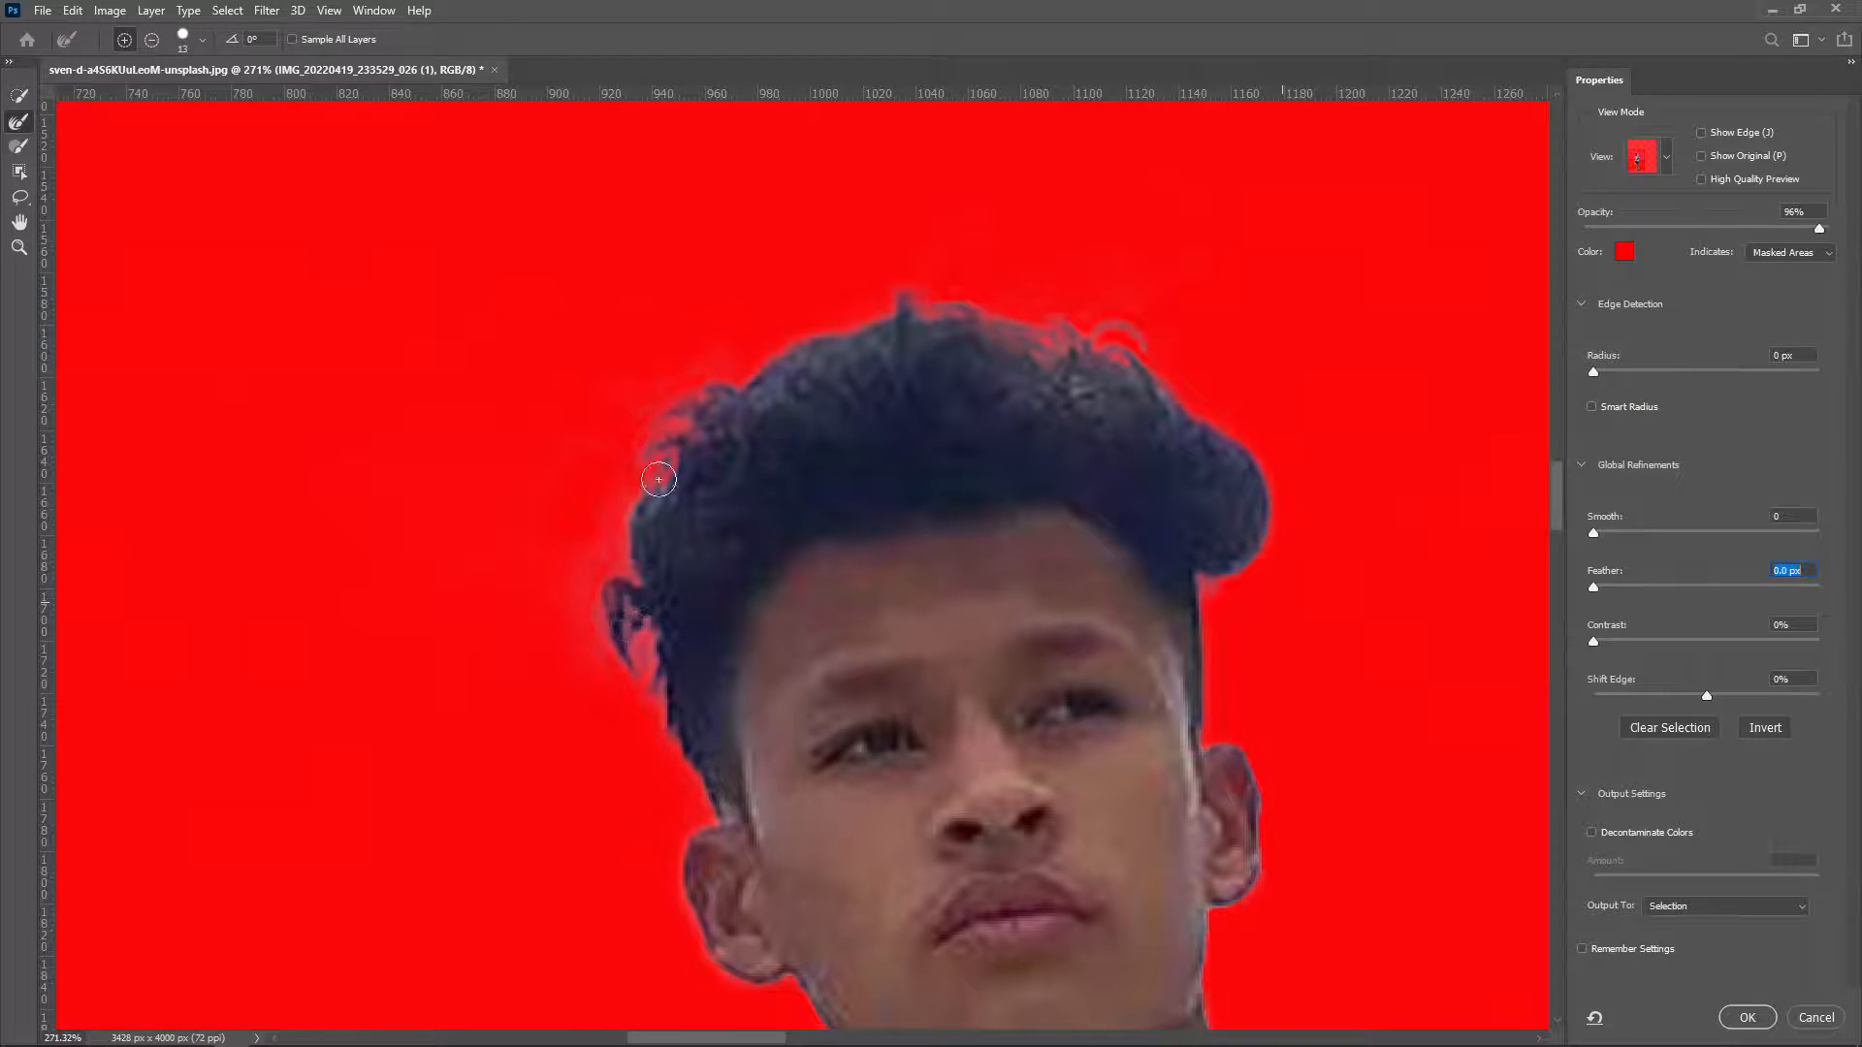
Set the selection's feather to 1.2 px, accept the refinement, and mask the man's photo with it.
key("z")
key("ctrl+0")
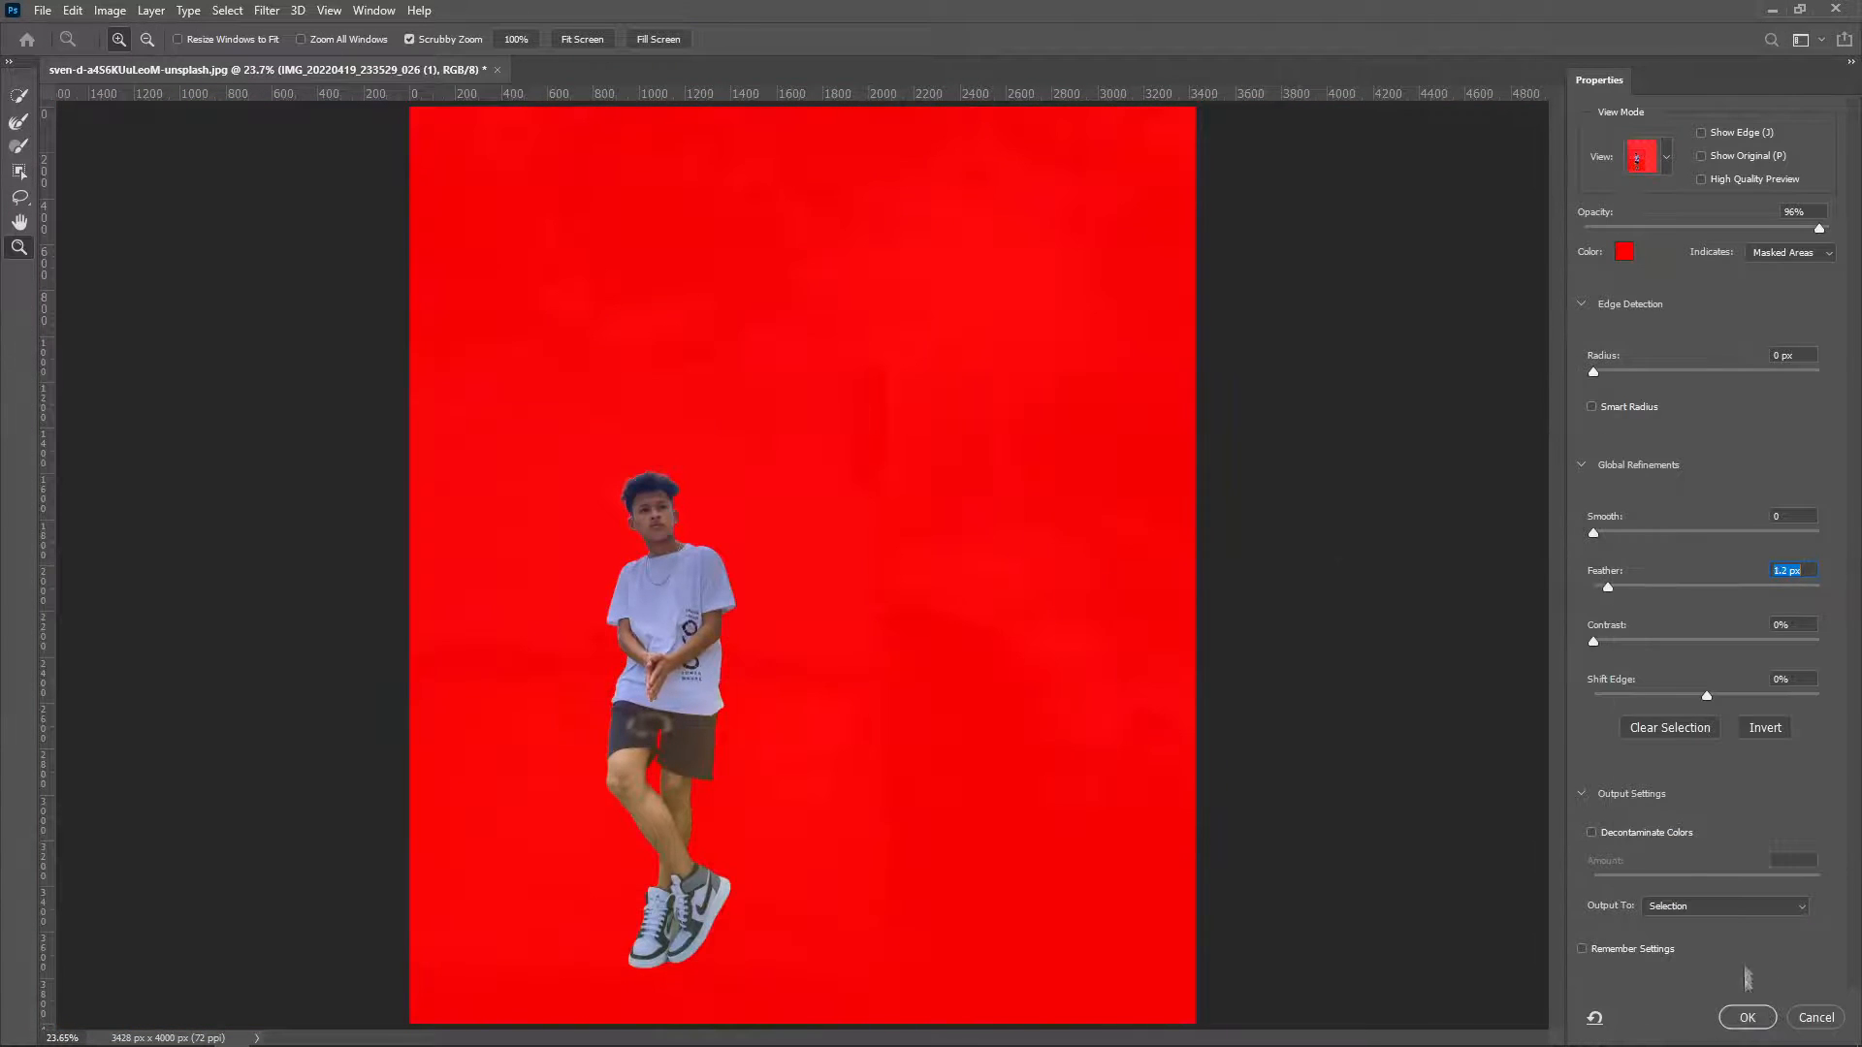
left_click(1748, 1017)
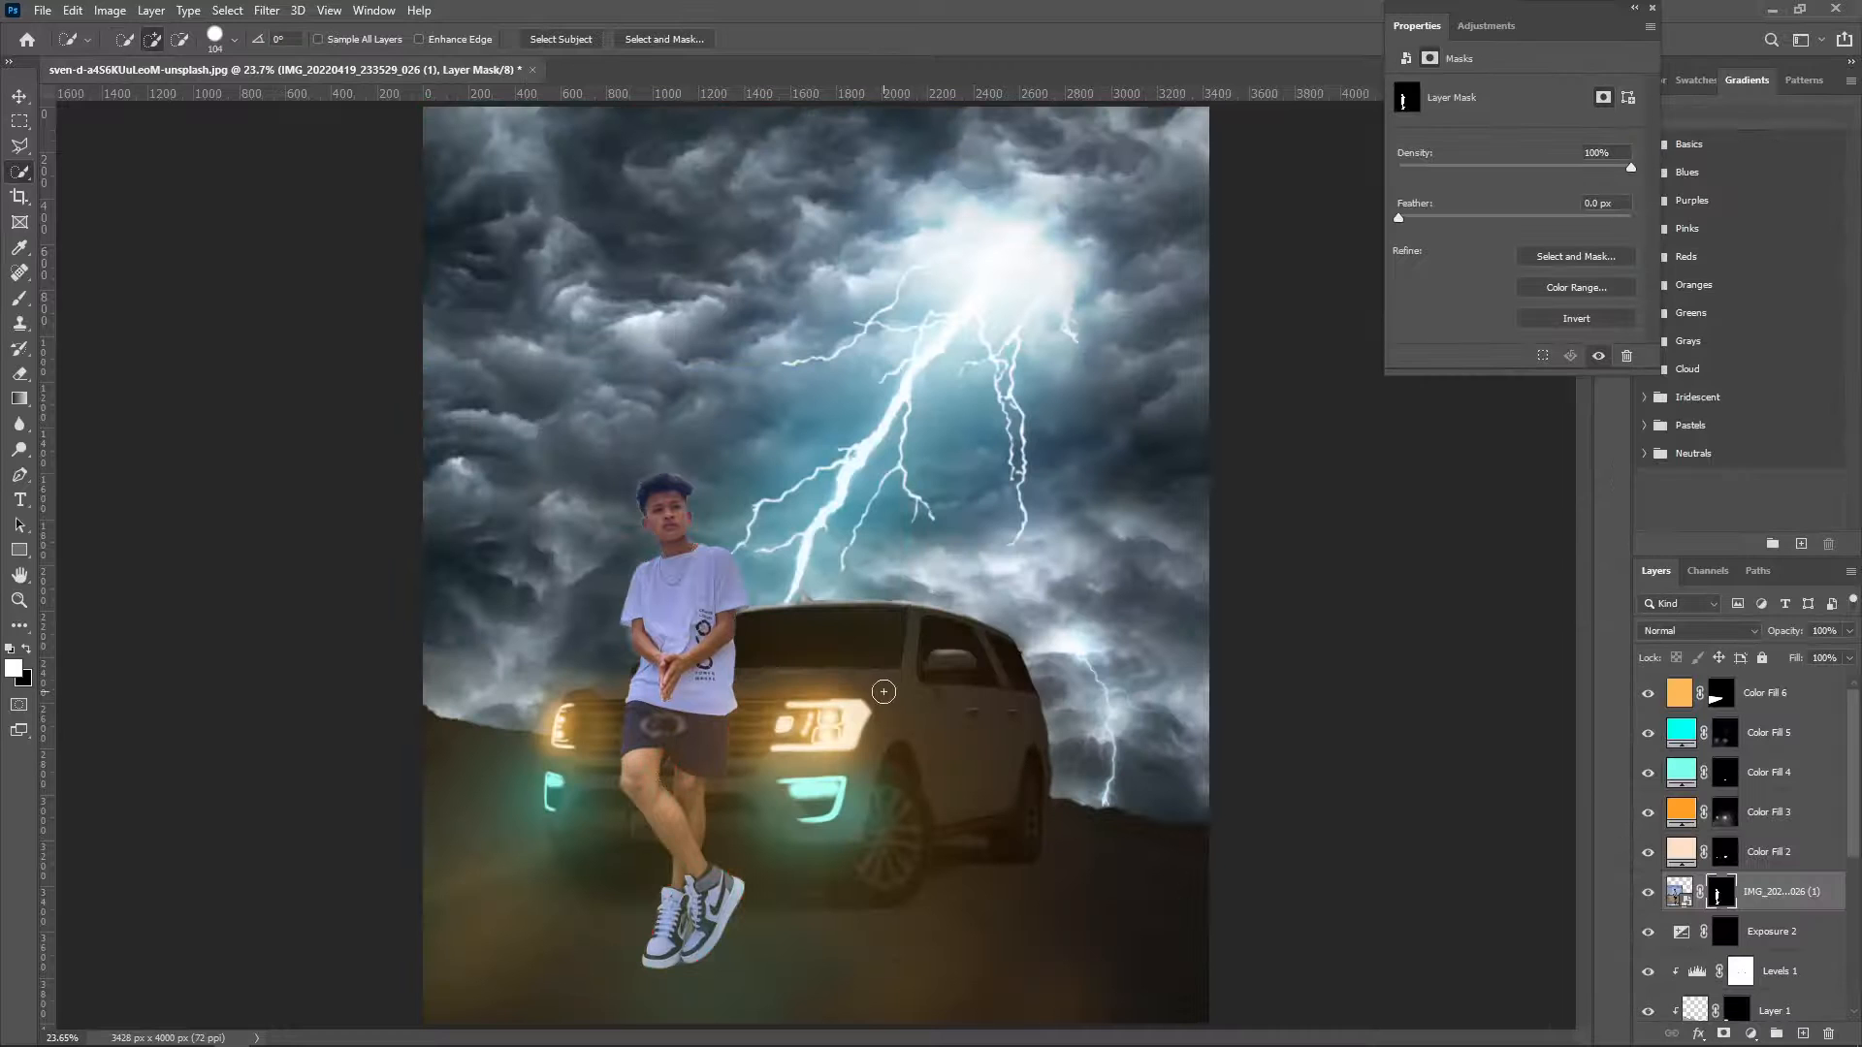
Clip a Levels adjustment to the man's layer with the white output level at 64, and invert its mask to black.
scroll(1768, 907, "down", 3)
mouse_move(1811, 781)
left_mouse_down()
mouse_move(1798, 902)
mouse_move(1795, 761)
left_mouse_up()
left_click(1751, 1033)
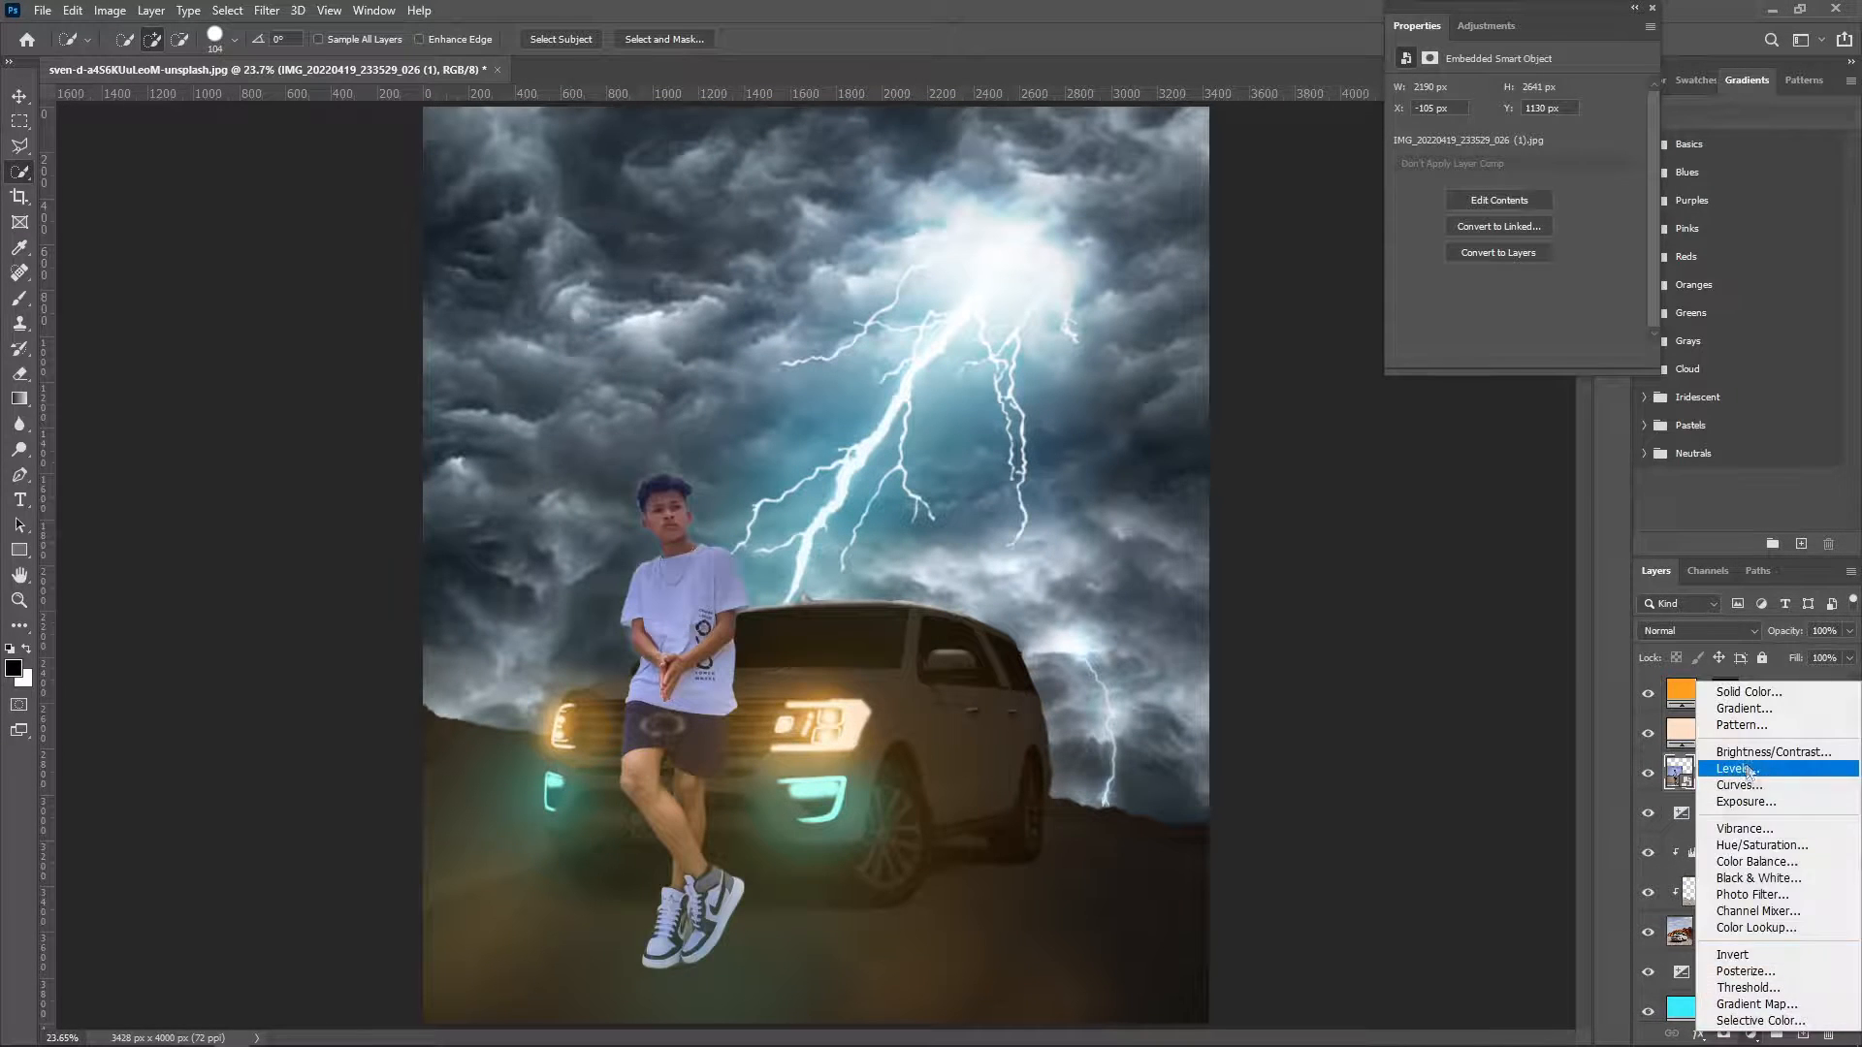
left_click(1746, 768)
left_click(1513, 356)
left_click_drag(1634, 287, 1478, 302)
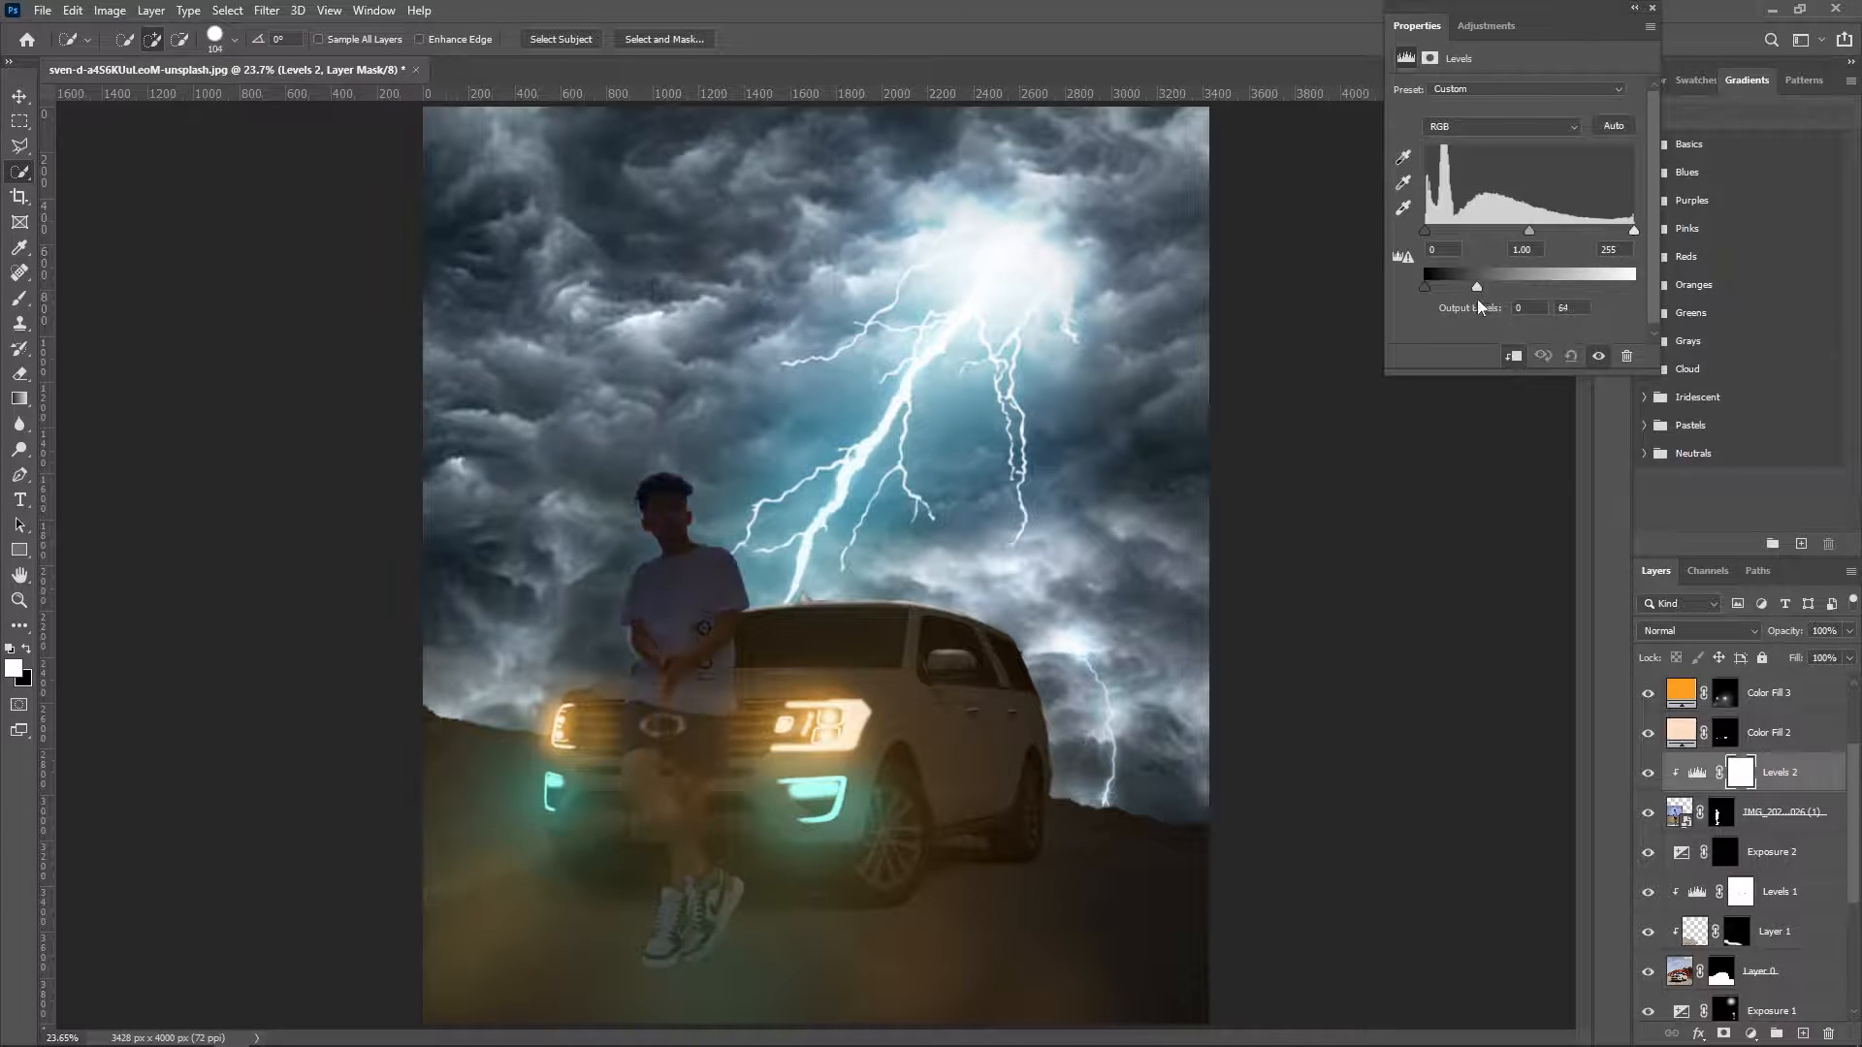
key("ctrl+i")
Compare the visibility of Color Fill 6 and Color Fill 3, and move the man's layer with Levels 2 above Color Fill 2.
scroll(1715, 729, "up", 2)
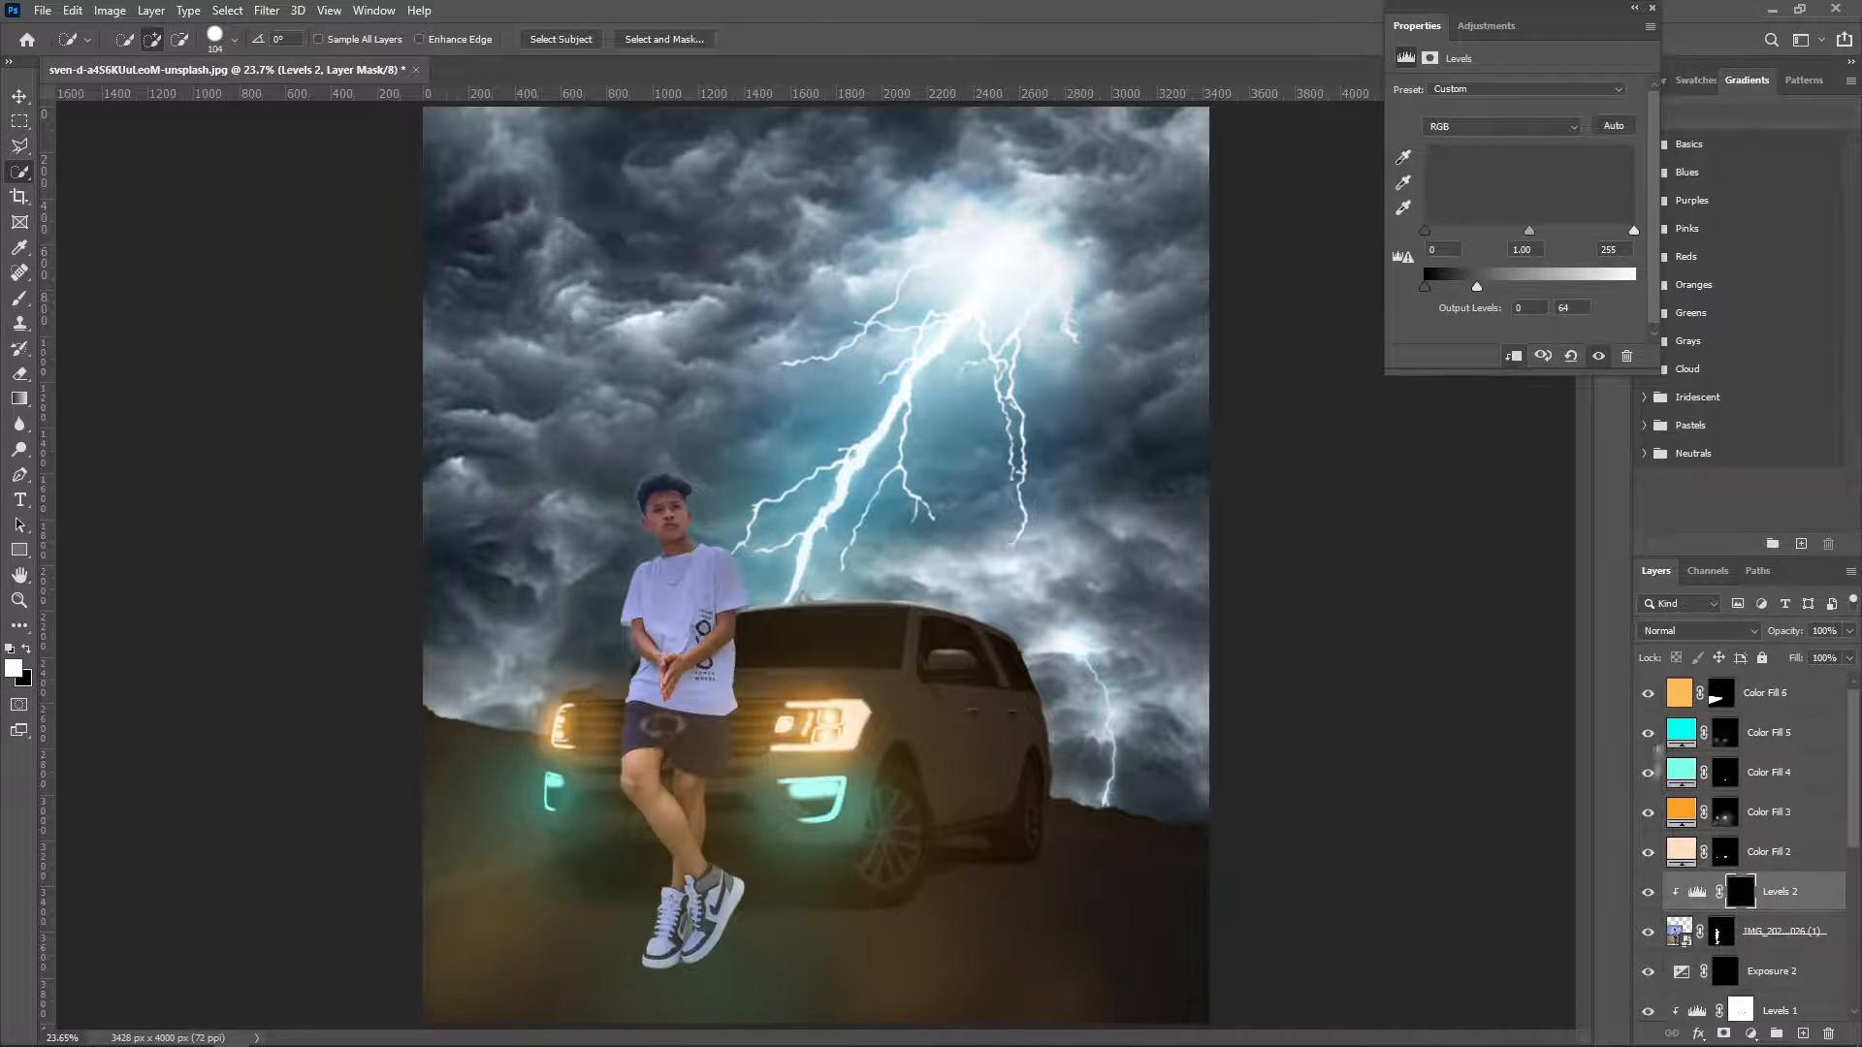
left_click(1649, 695)
left_click(1648, 695)
left_click(1648, 813)
left_click(1649, 814)
left_click(1774, 933, "shift")
left_click_drag(1774, 934, 1771, 842)
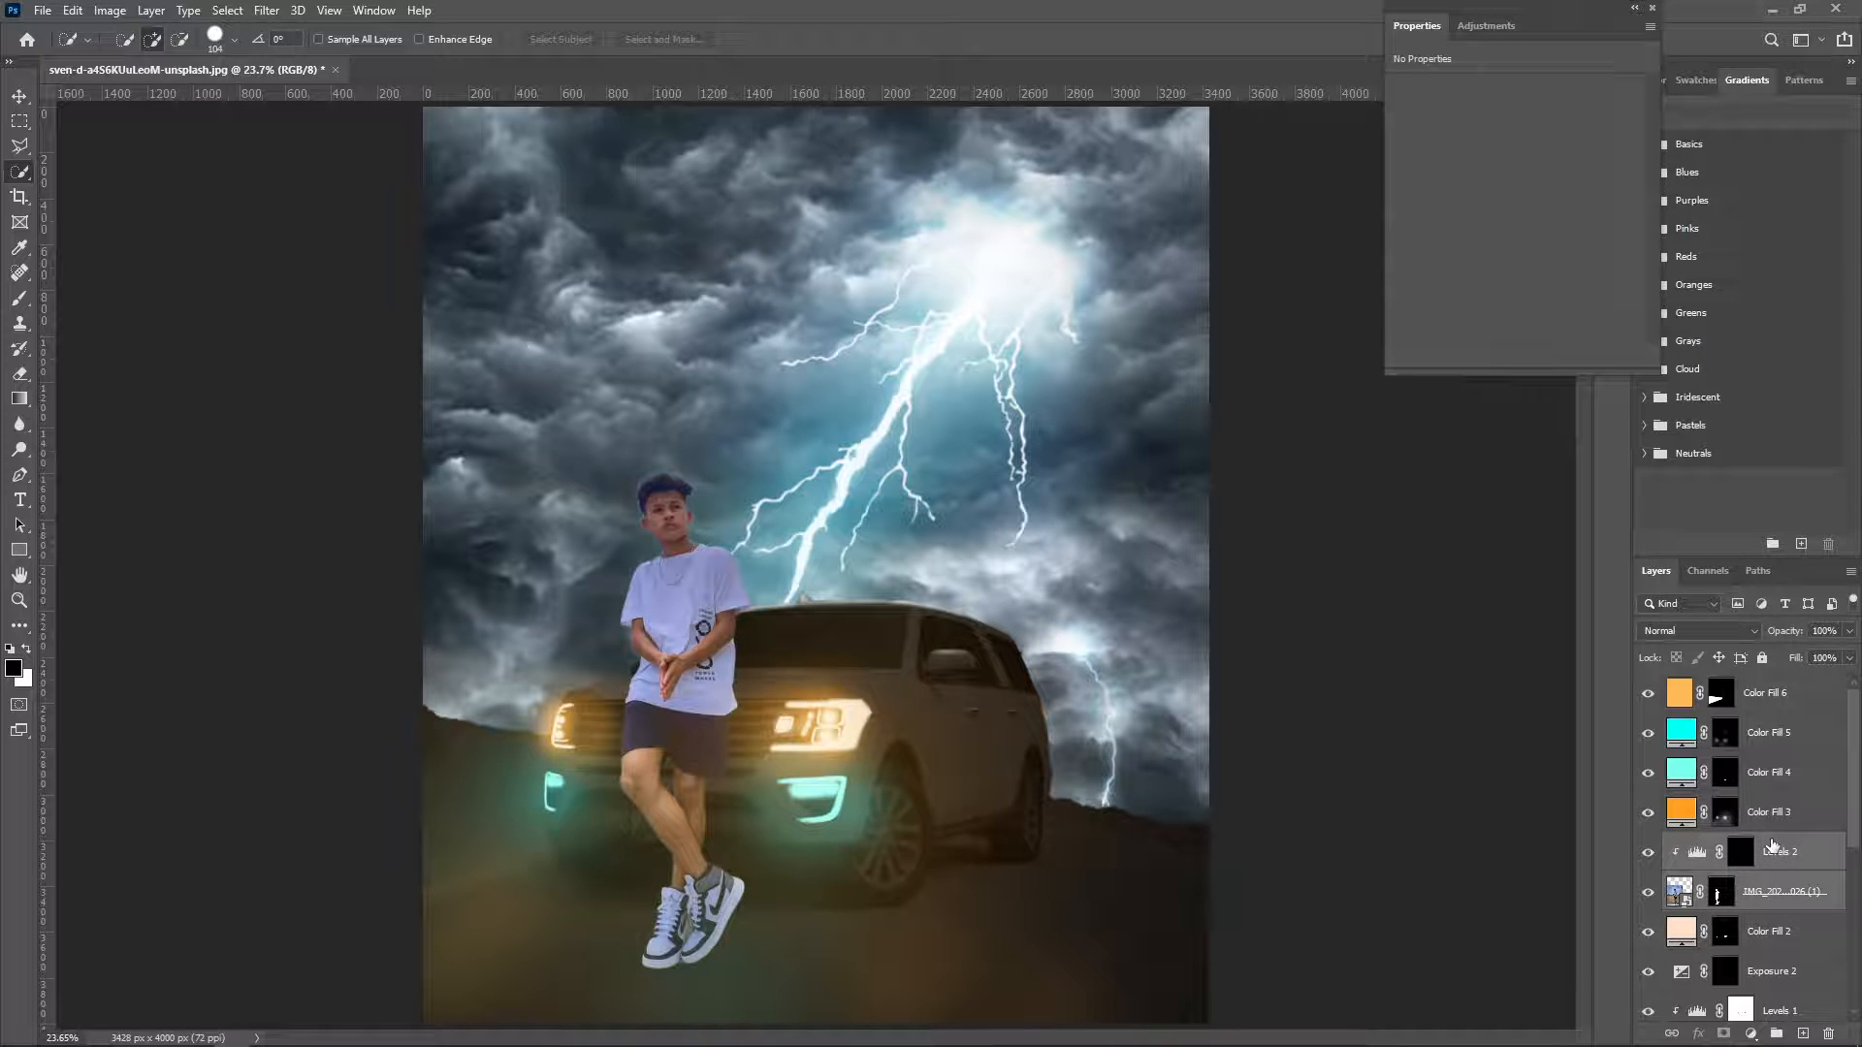
Paint white on the Levels 2 mask to darken the man's shoes and lower legs.
left_click(1772, 854)
key("x")
key("d")
key("b")
right_click(779, 737)
key("super")
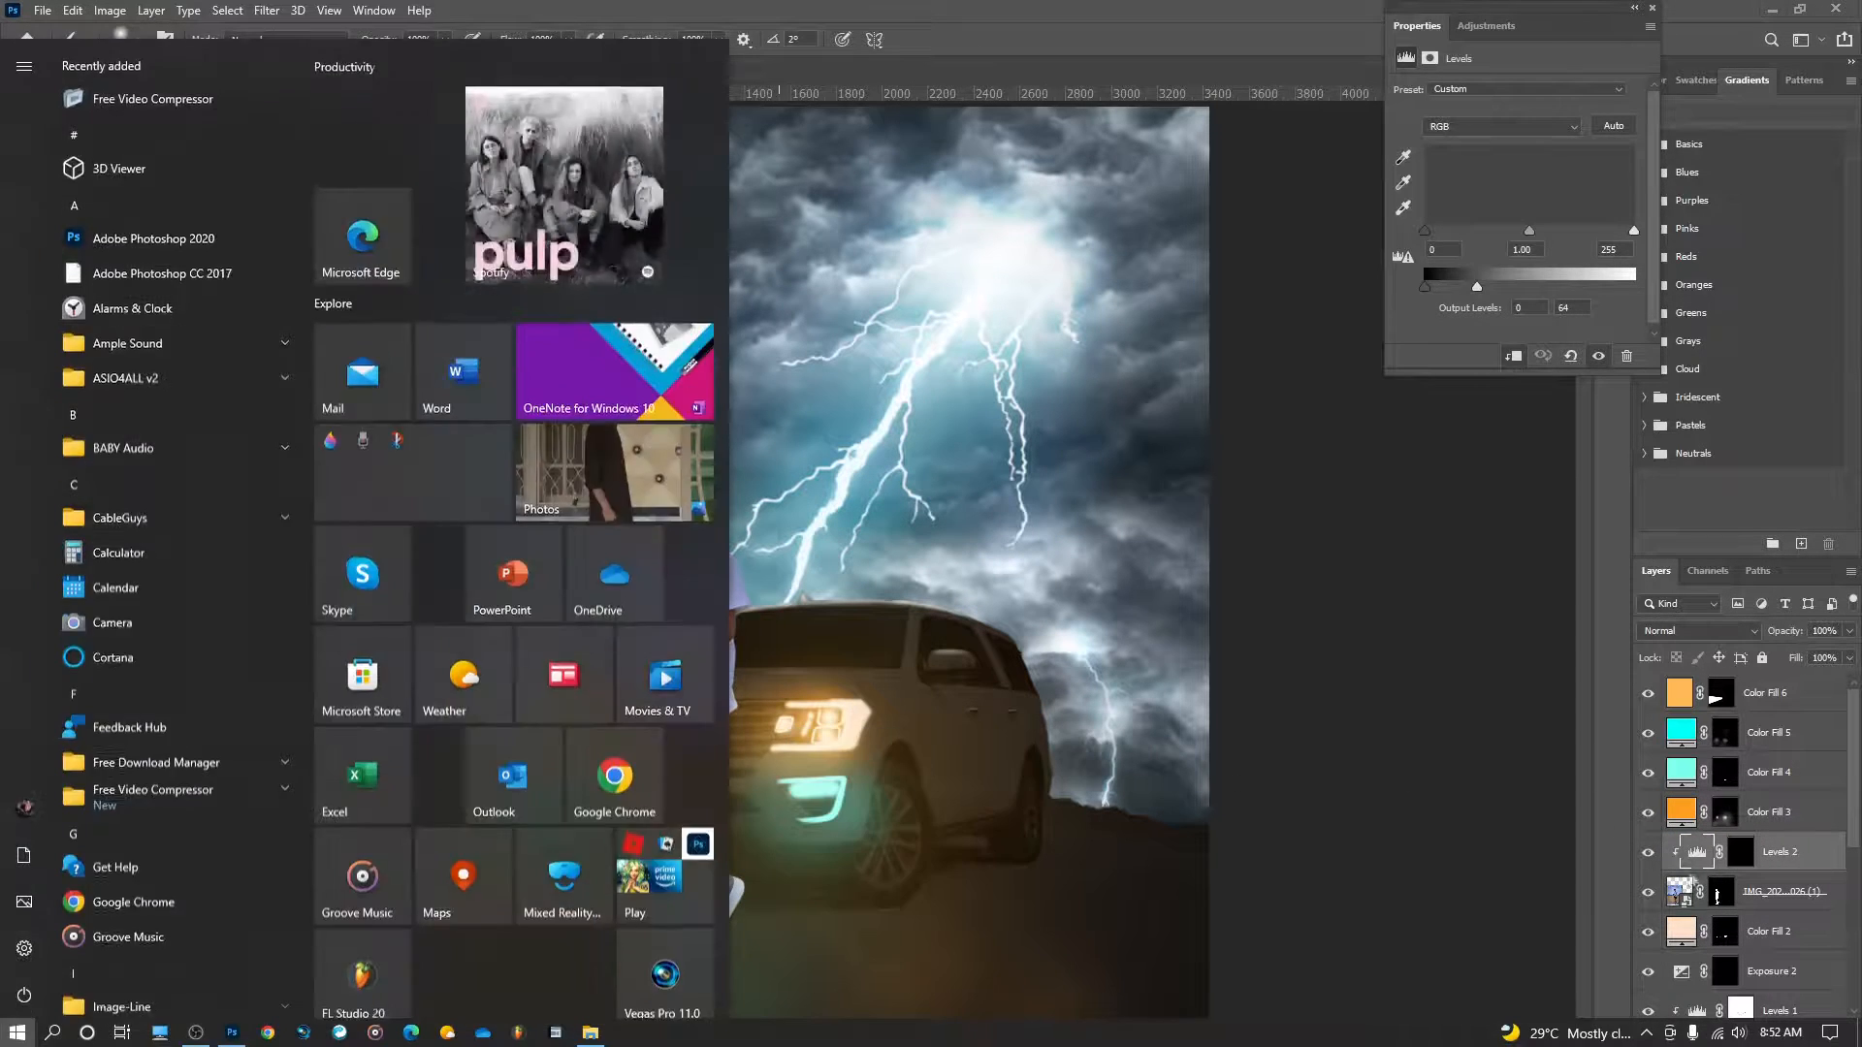
left_click(1740, 853)
key("super")
right_click(814, 743)
key("super")
left_click_drag(787, 727, 795, 727)
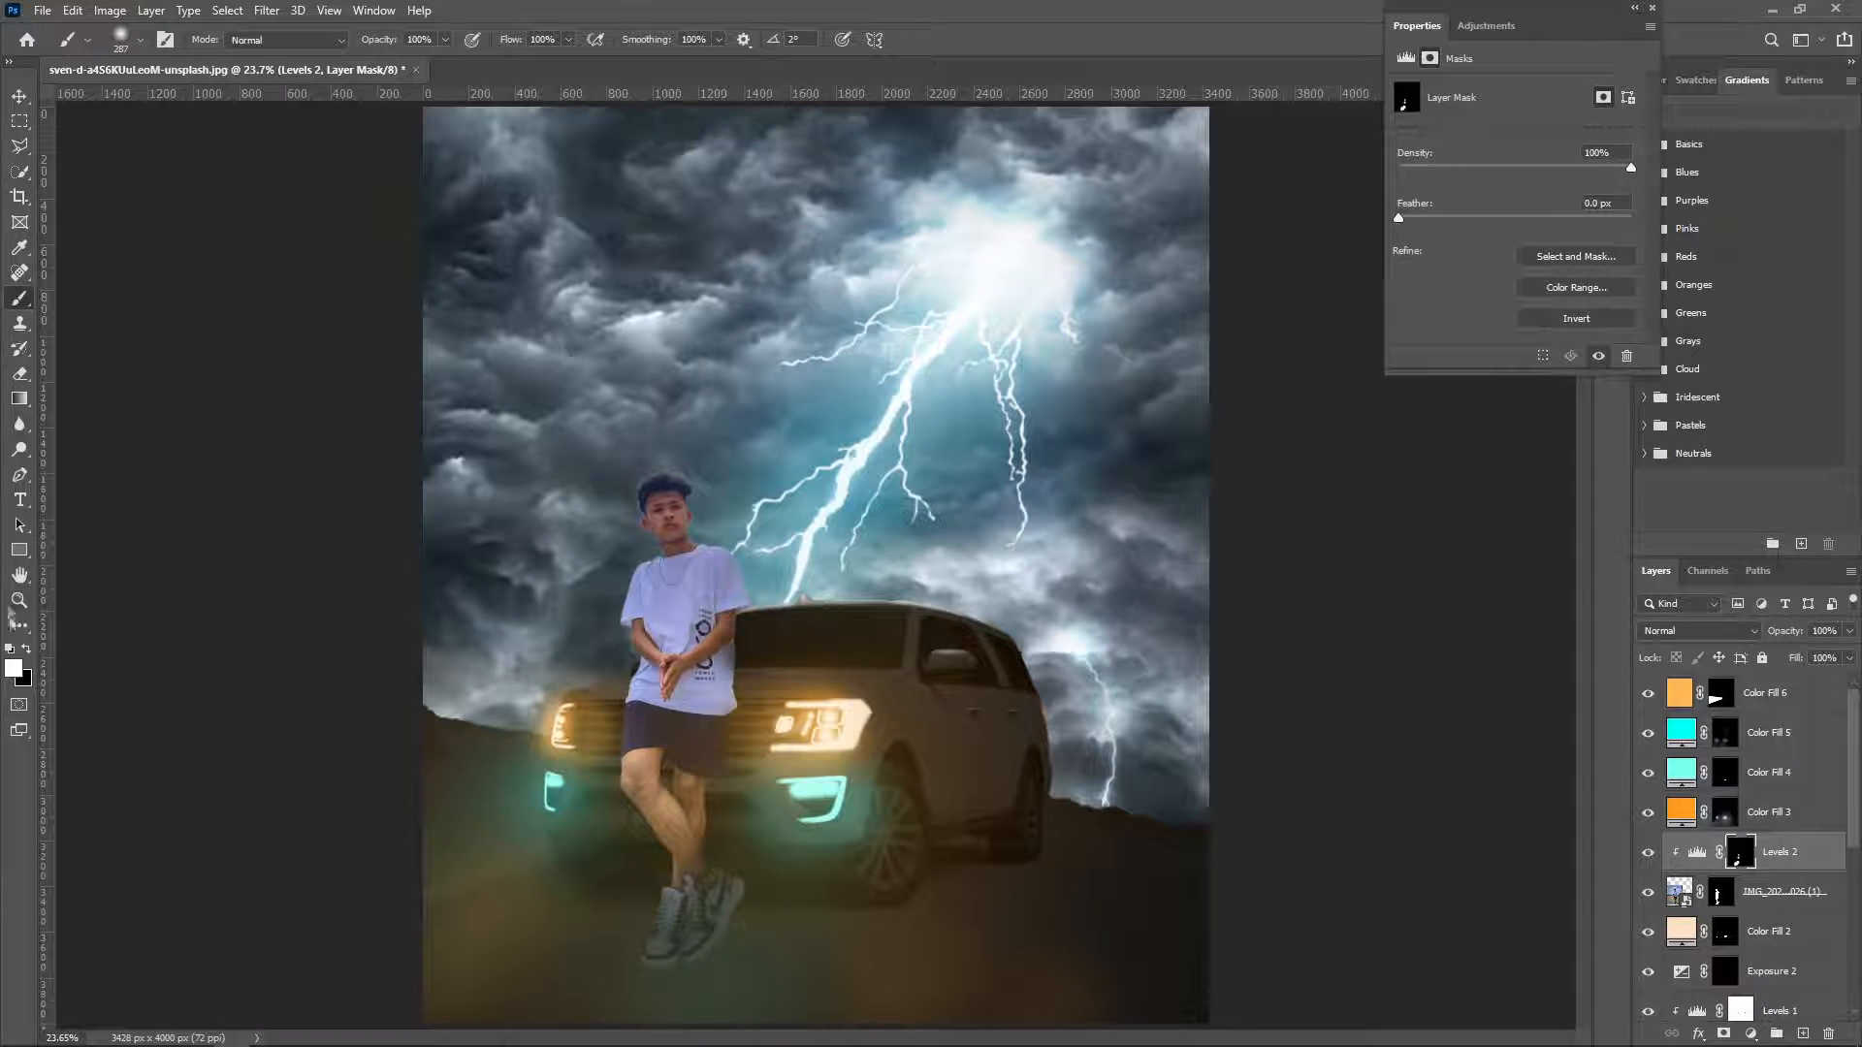
Extend the Levels 2 darkening over the man's shorts and legs with the brush at 48% opacity.
left_click_drag(621, 638, 1089, 737)
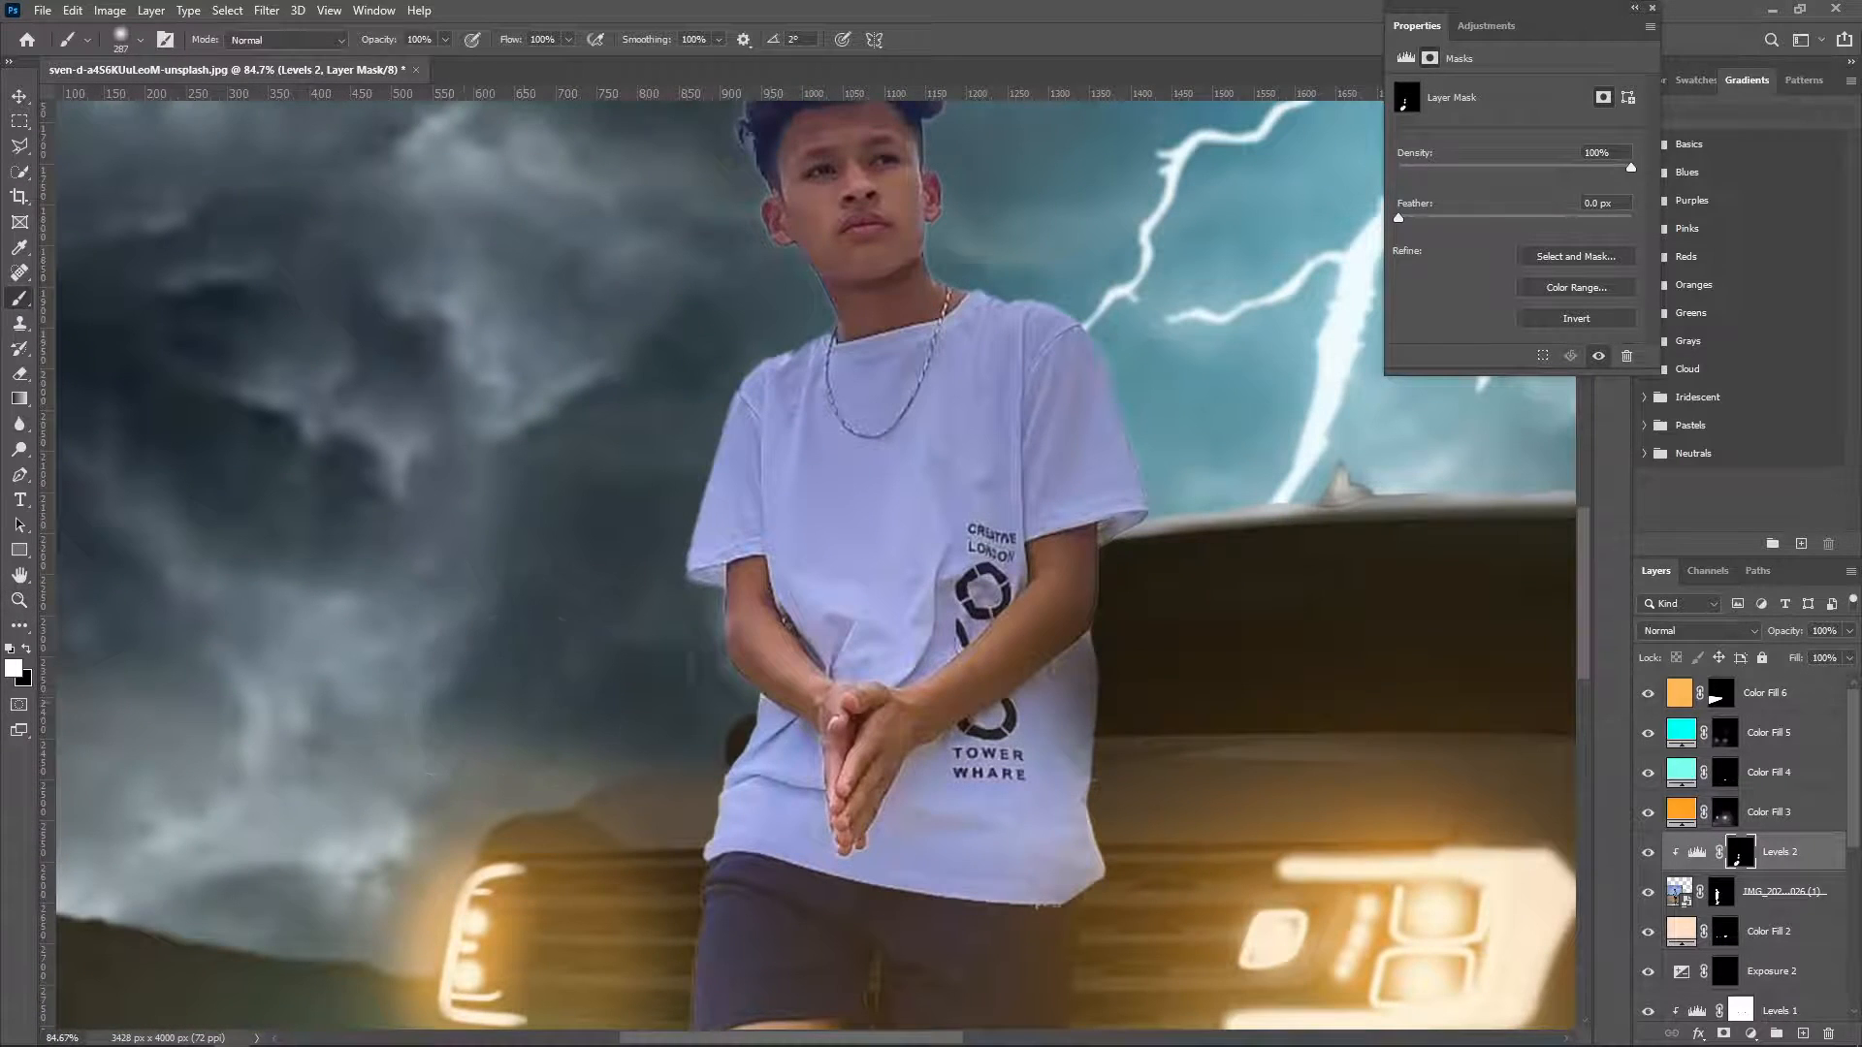
left_click_drag(752, 766, 621, 396)
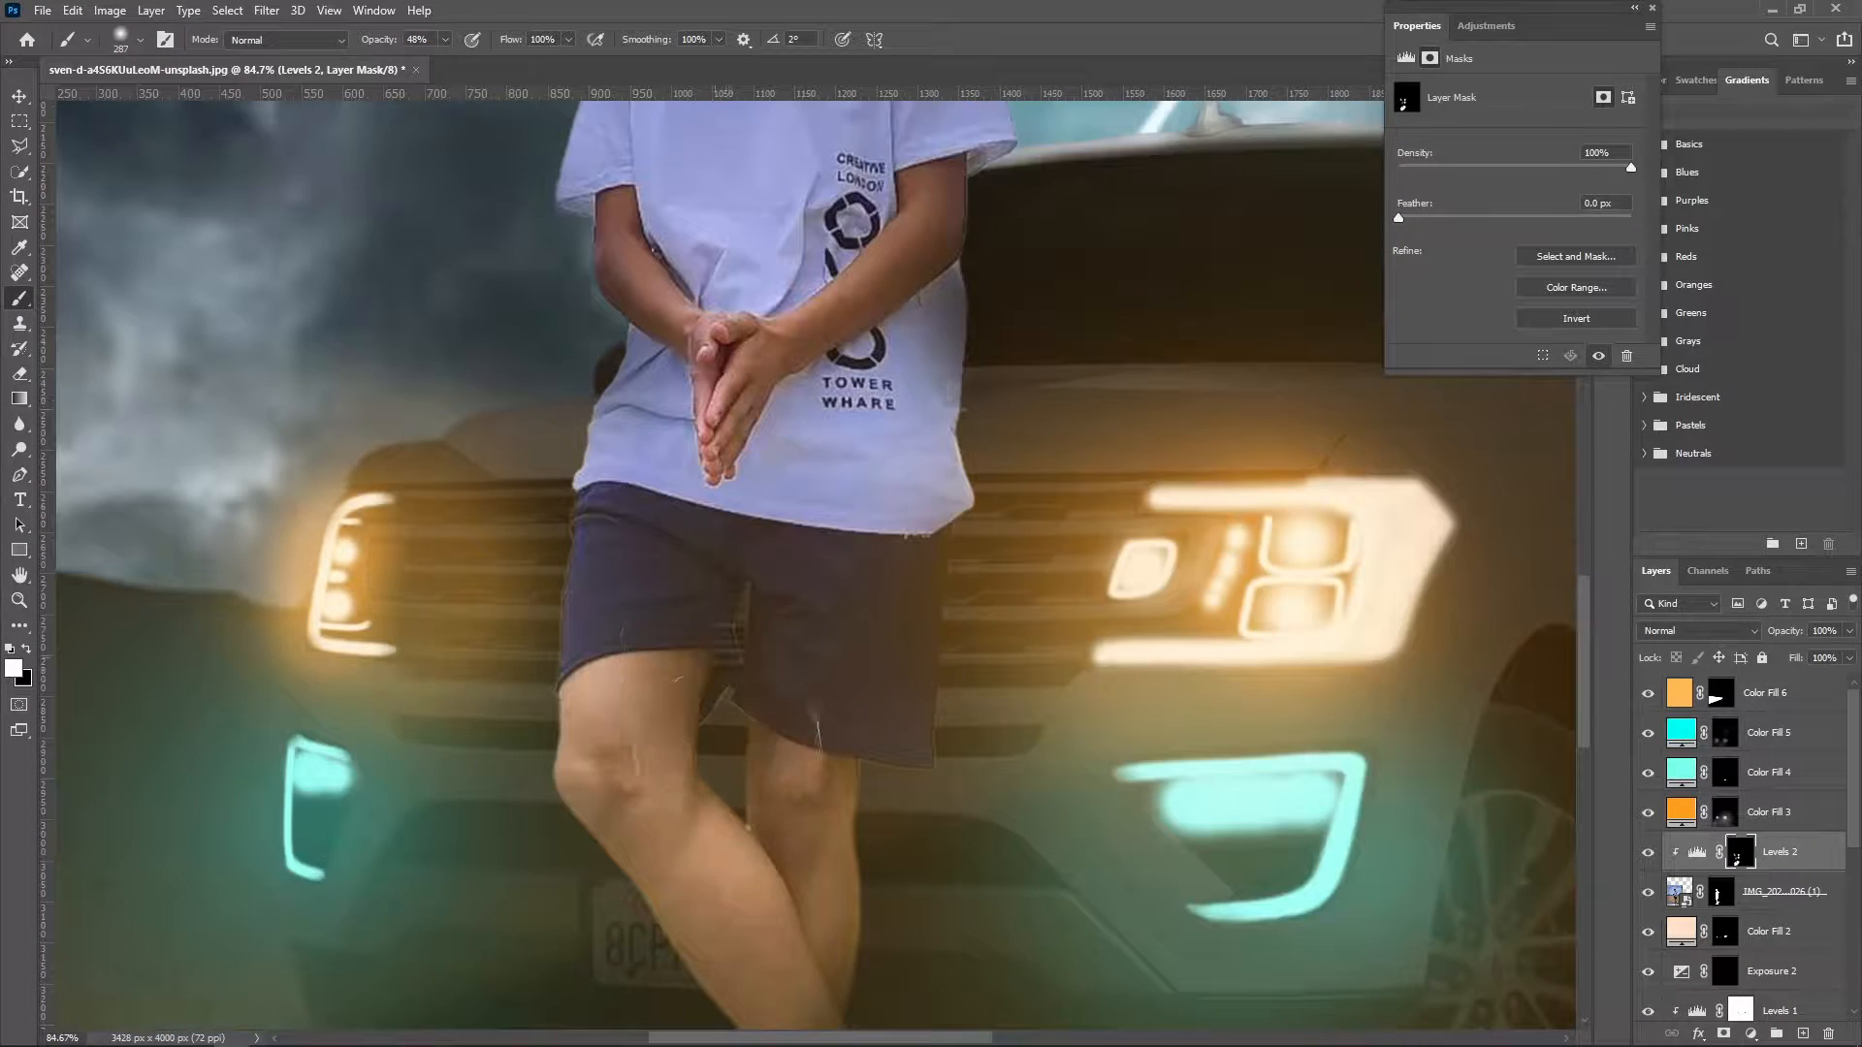
left_click_drag(746, 875, 831, 788)
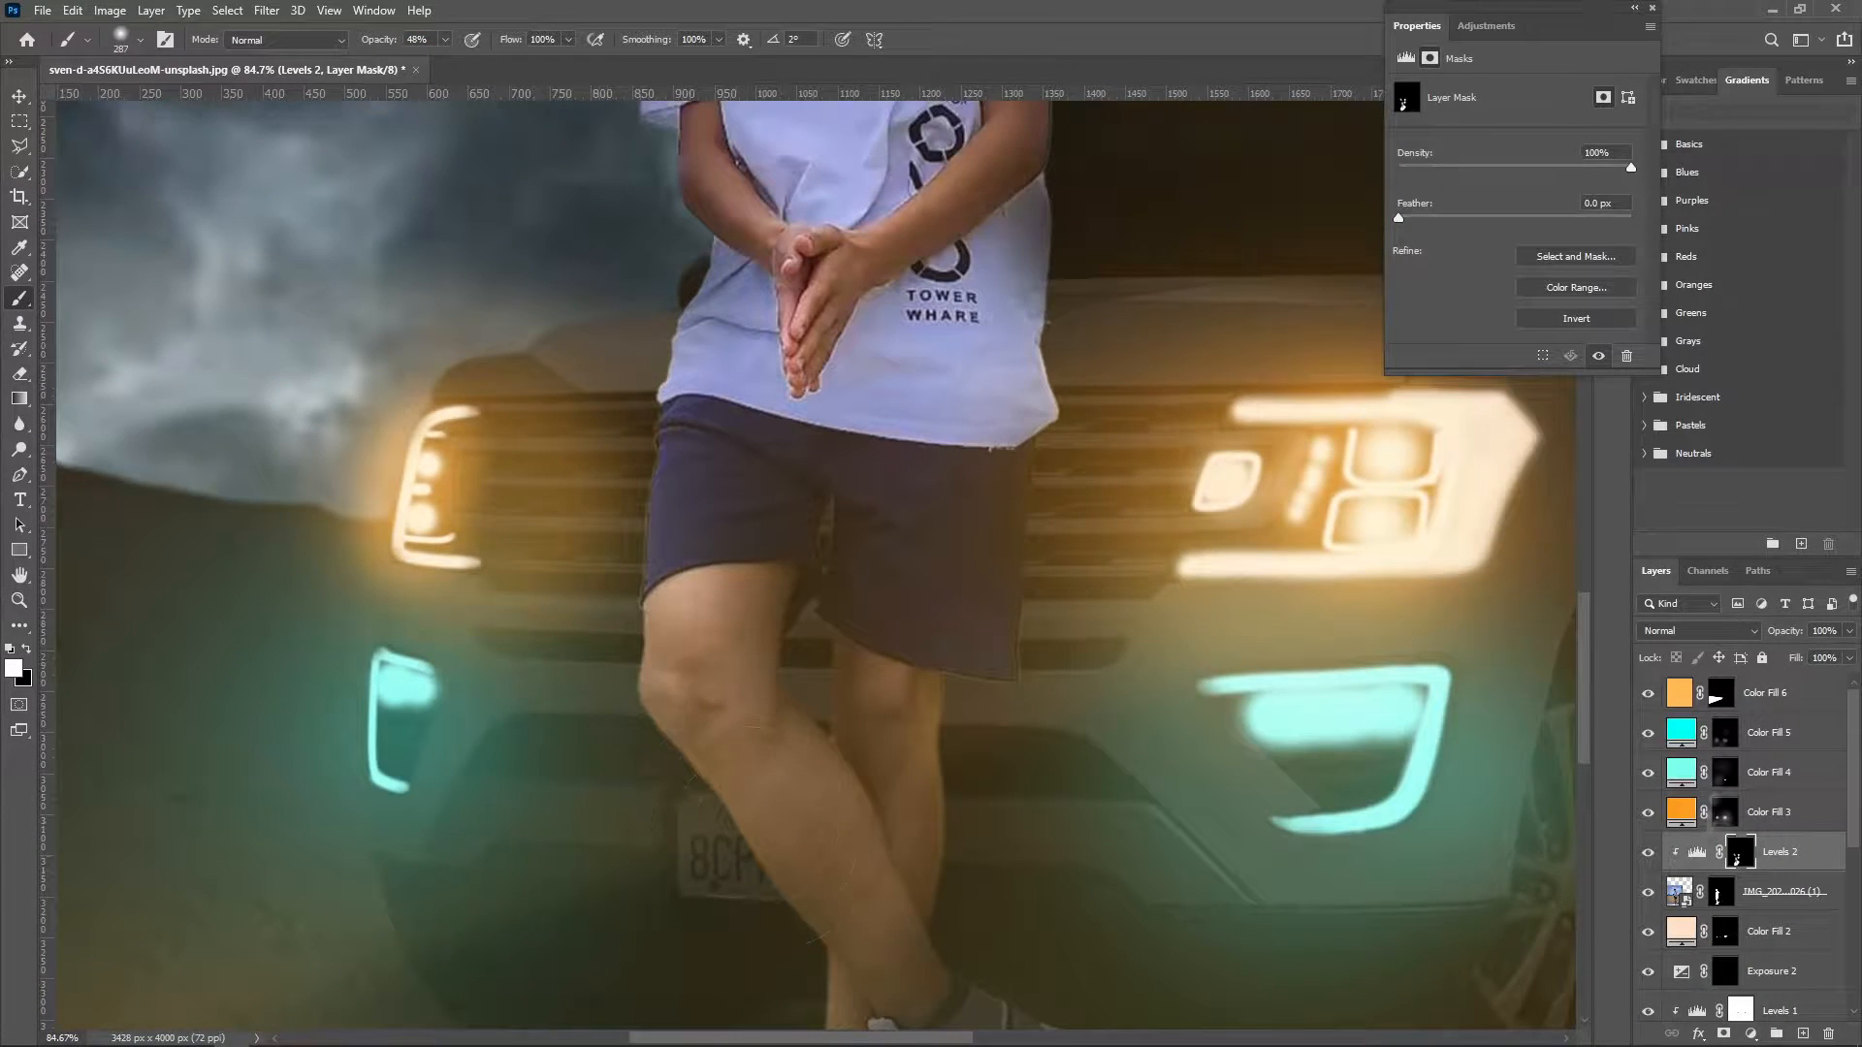
left_click(1724, 734)
left_click(1648, 734)
left_click(1647, 734)
left_click_drag(975, 756, 938, 755)
left_click_drag(946, 716, 958, 804)
key("ctrl+z")
left_click_drag(909, 745, 916, 807)
left_click_drag(950, 904, 991, 892)
key("ctrl+z")
key("ctrl+z")
Add a Solid Color fill clipped to the man's photo, using the pale aqua sampled from the fog light.
left_click(1767, 898)
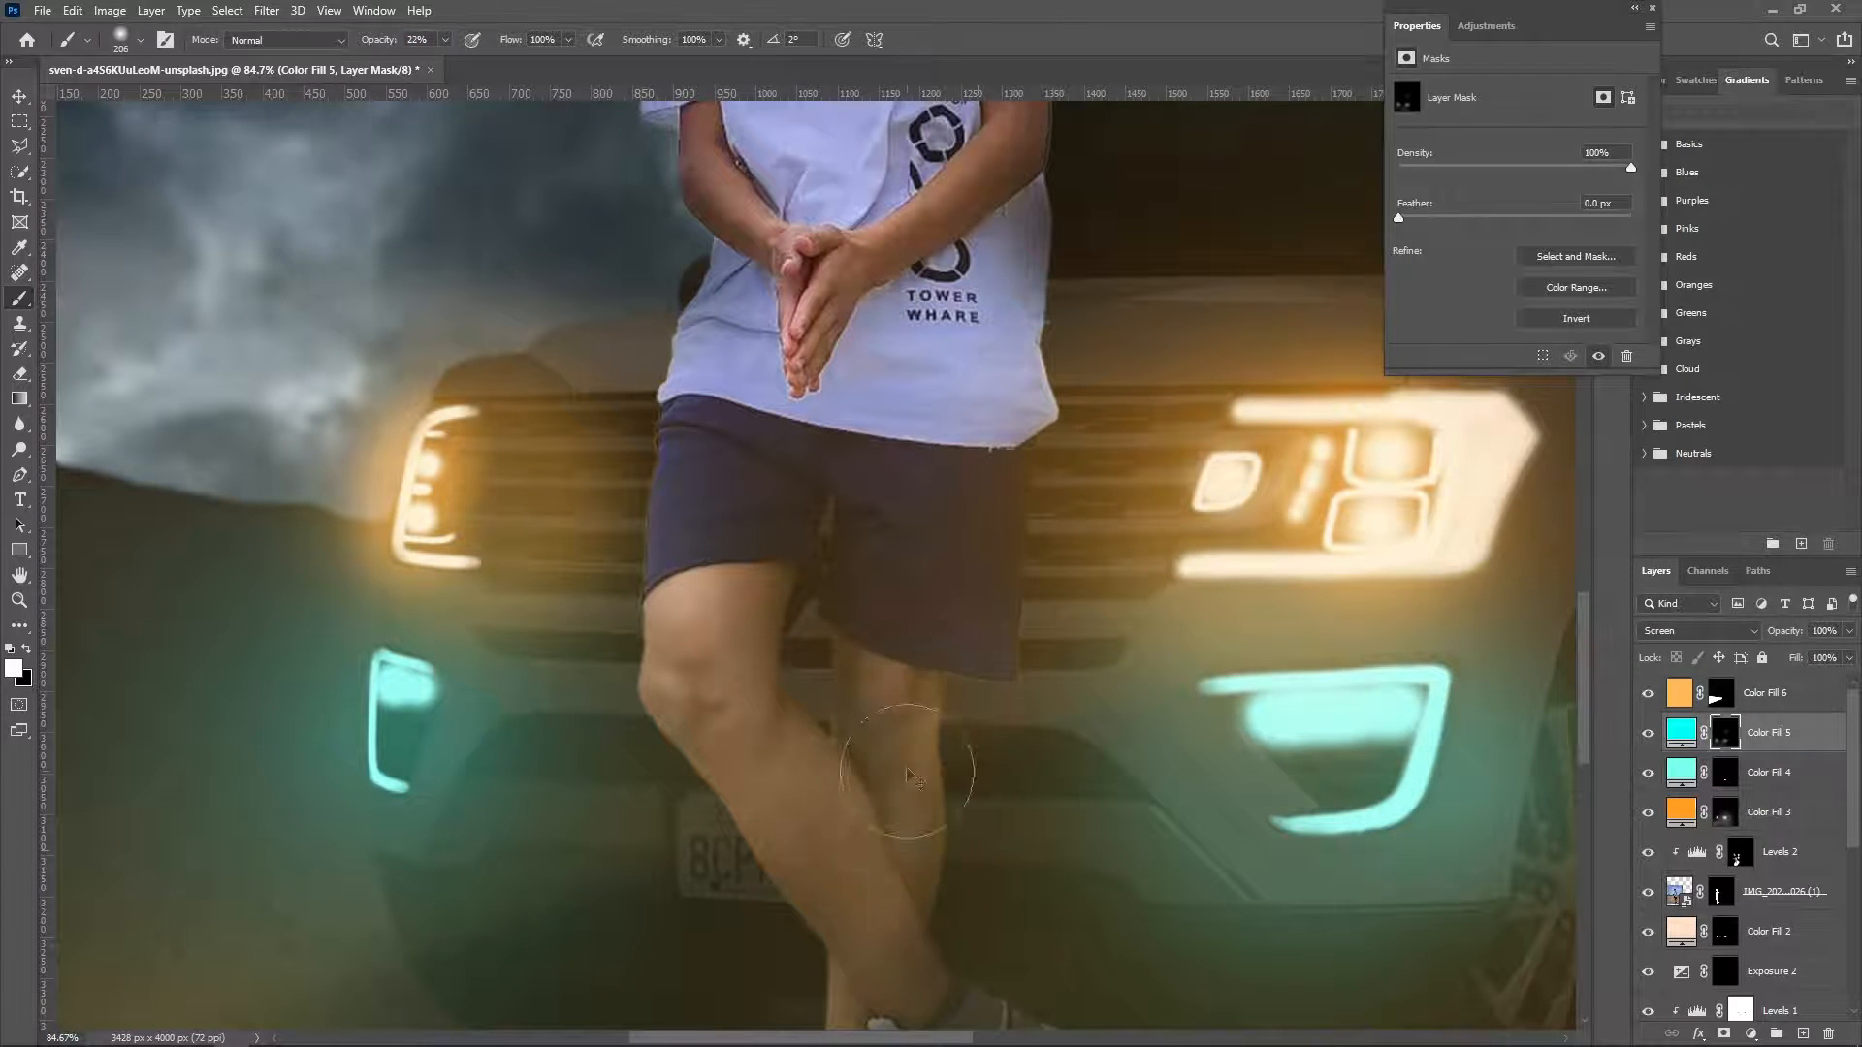
left_click(1751, 1034)
left_click(1731, 698)
left_click(1335, 720)
left_click(1113, 228)
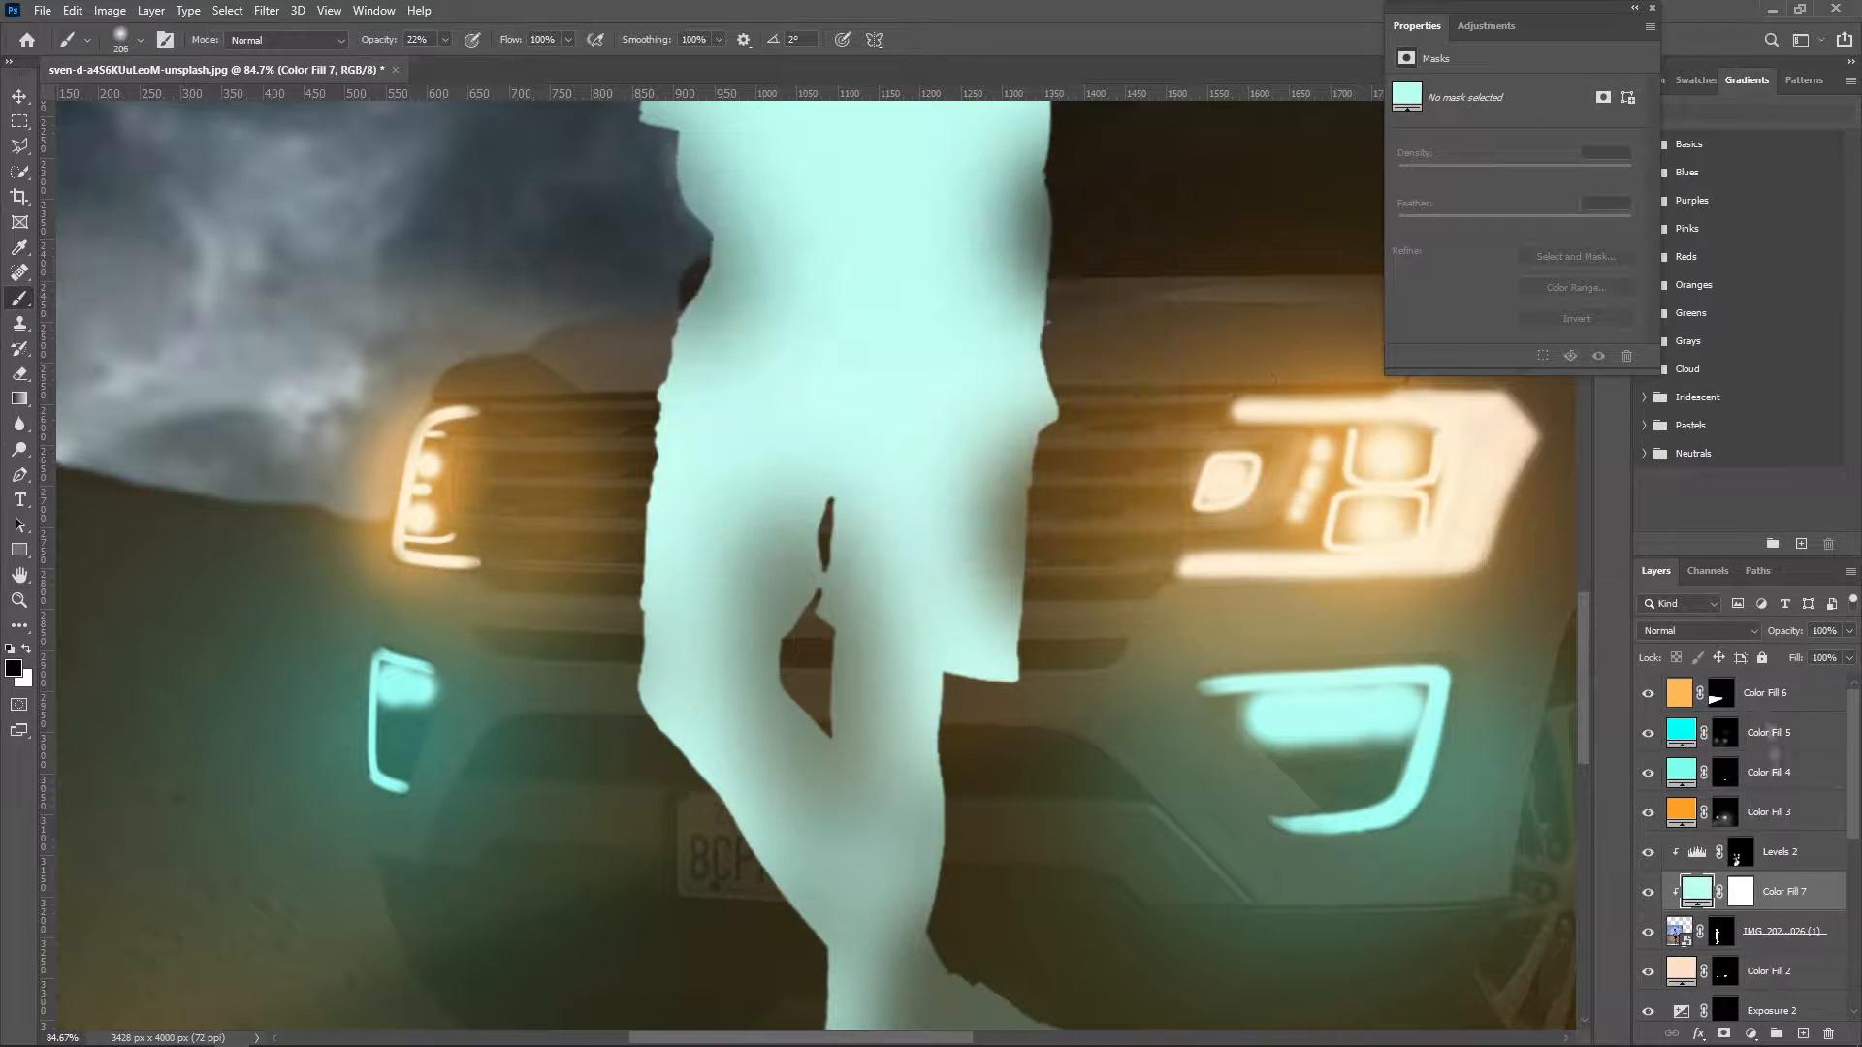
Set the aqua fill's blend mode to Screen and invert its mask to black.
left_click(1726, 630)
left_click(1670, 732)
scroll(1726, 630, "down", 3)
left_click(1726, 630)
left_click(1669, 728)
left_click(1740, 891)
key("ctrl+i")
Paint soft aqua light on the man's shorts, leg edges and shoes through Color Fill 7's mask at 22% brush opacity.
key("x")
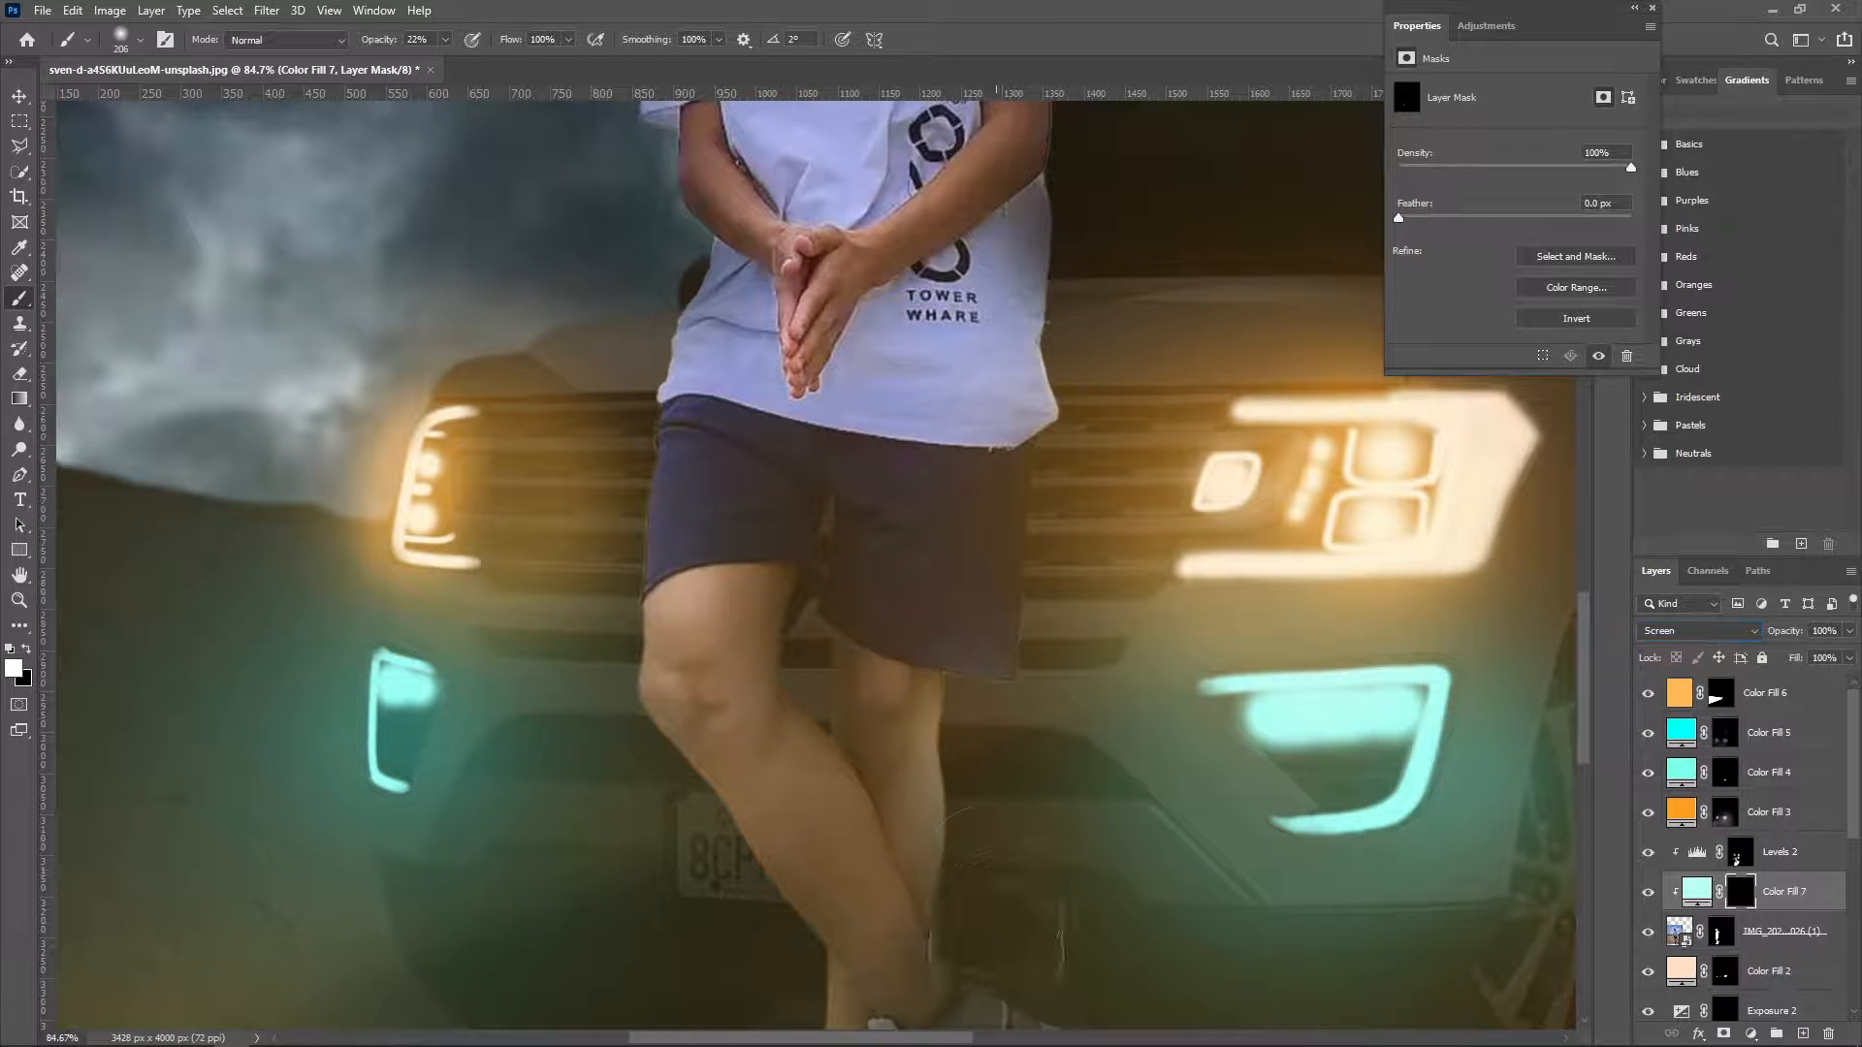
left_click_drag(904, 766, 965, 660)
left_click_drag(621, 695, 771, 892)
left_click_drag(783, 904, 926, 752)
left_click_drag(1207, 856, 1171, 875)
left_click_drag(1164, 878, 1211, 724)
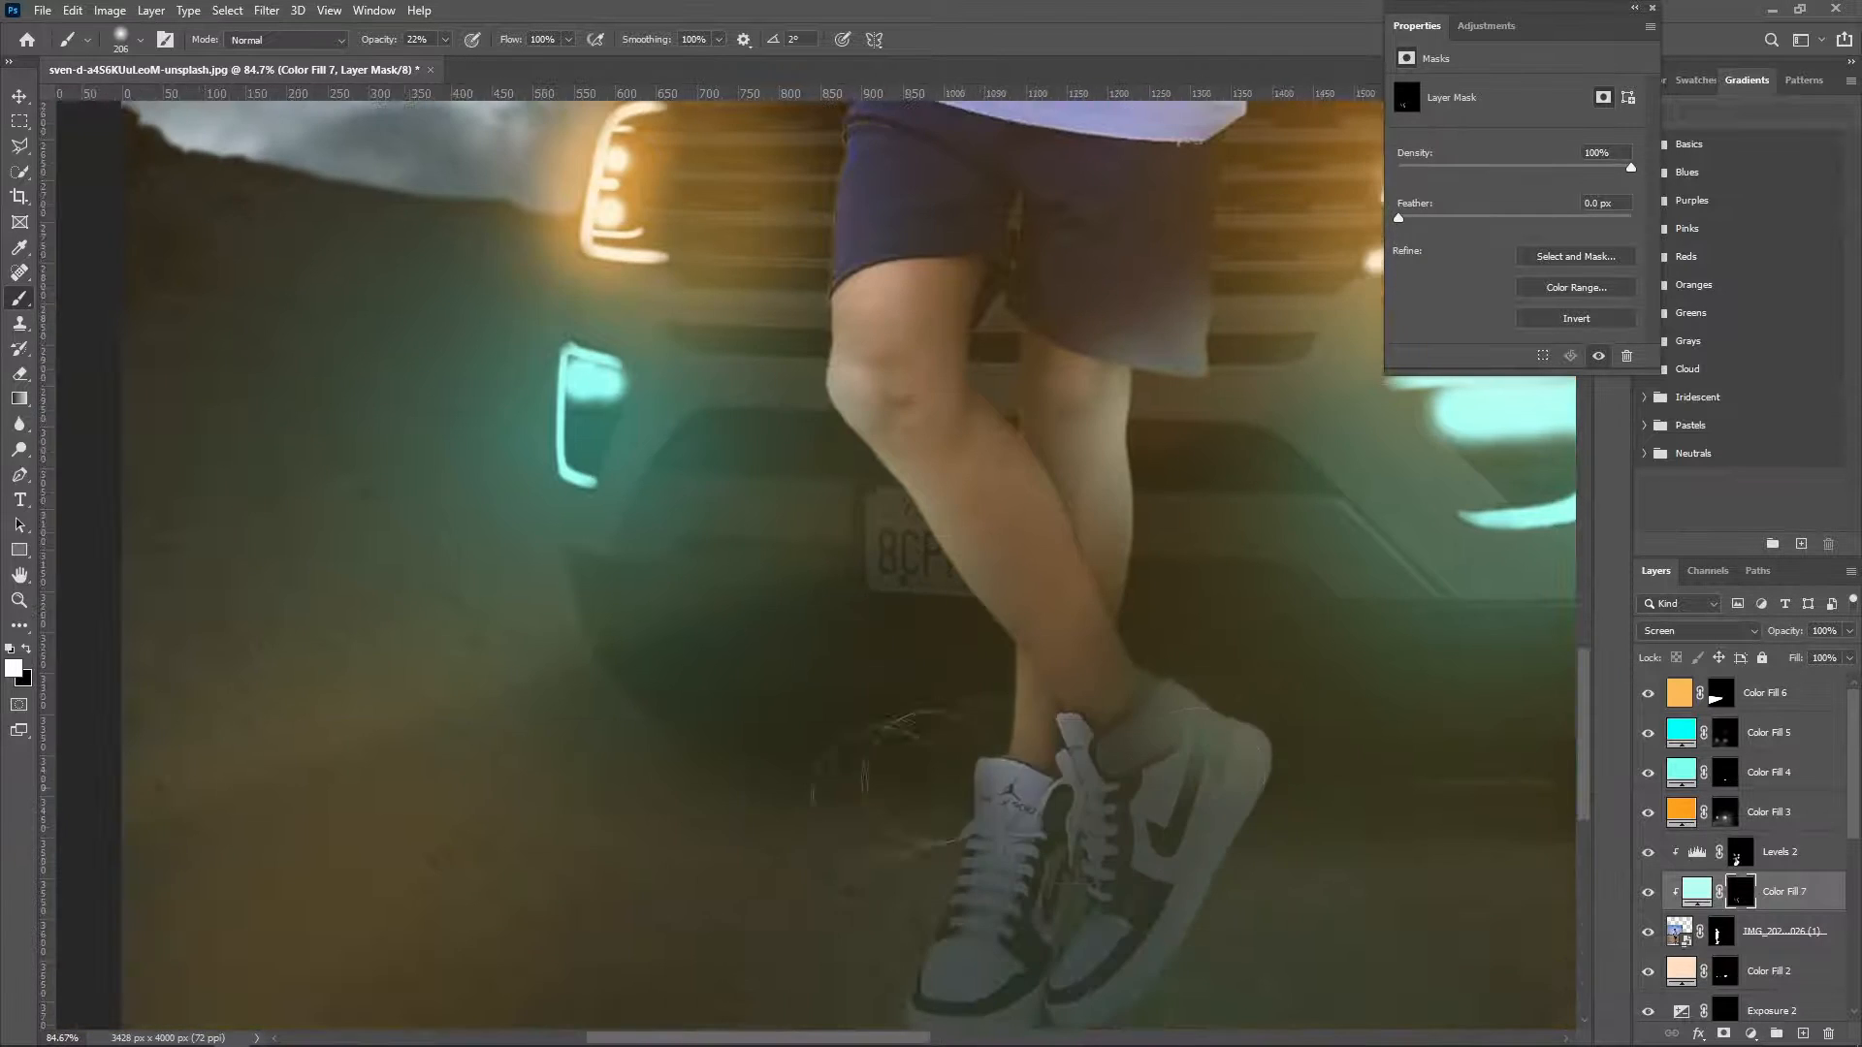
left_click_drag(991, 770, 952, 892)
left_click_drag(989, 535, 887, 747)
left_click_drag(862, 544, 814, 485)
left_click_drag(929, 617, 1027, 781)
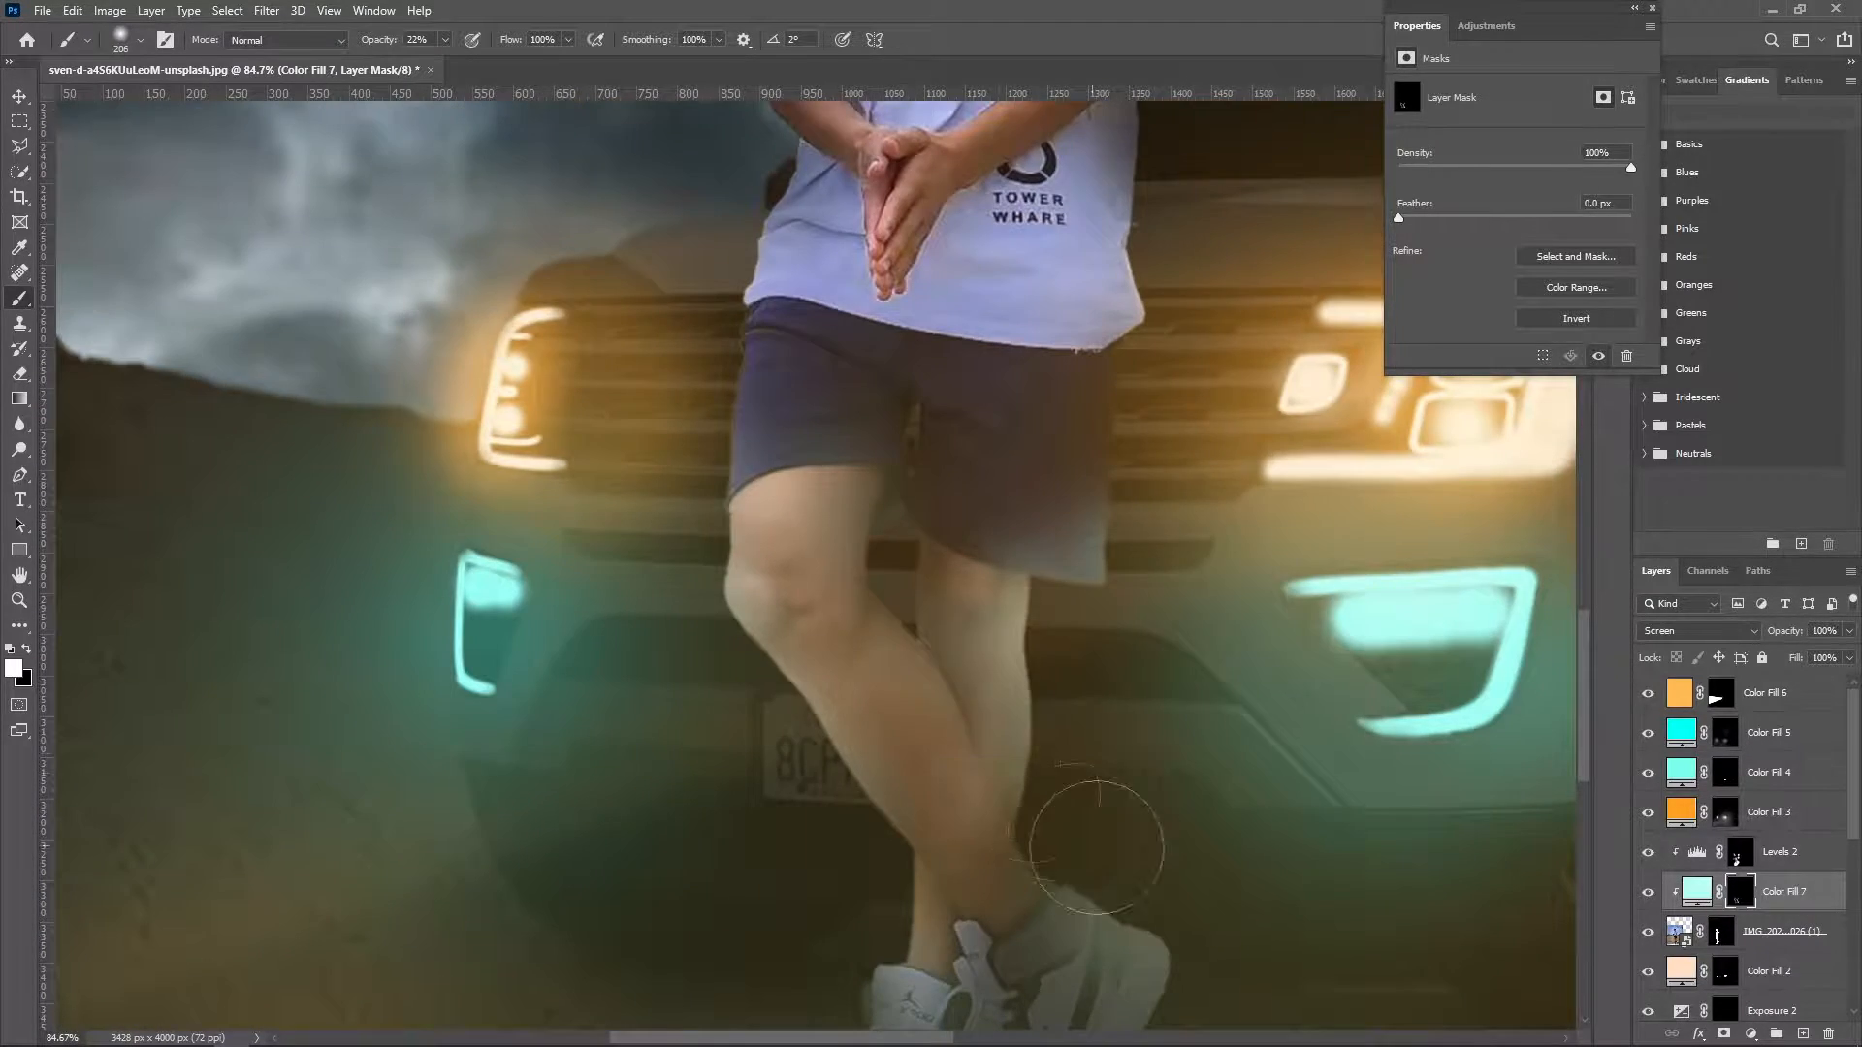
Clip another Solid Color fill to the man in a light orange with hue 36, based on the headlight's colour.
left_click_drag(750, 454, 672, 716)
left_click(1751, 1034)
left_click(1736, 685)
left_click(1479, 620)
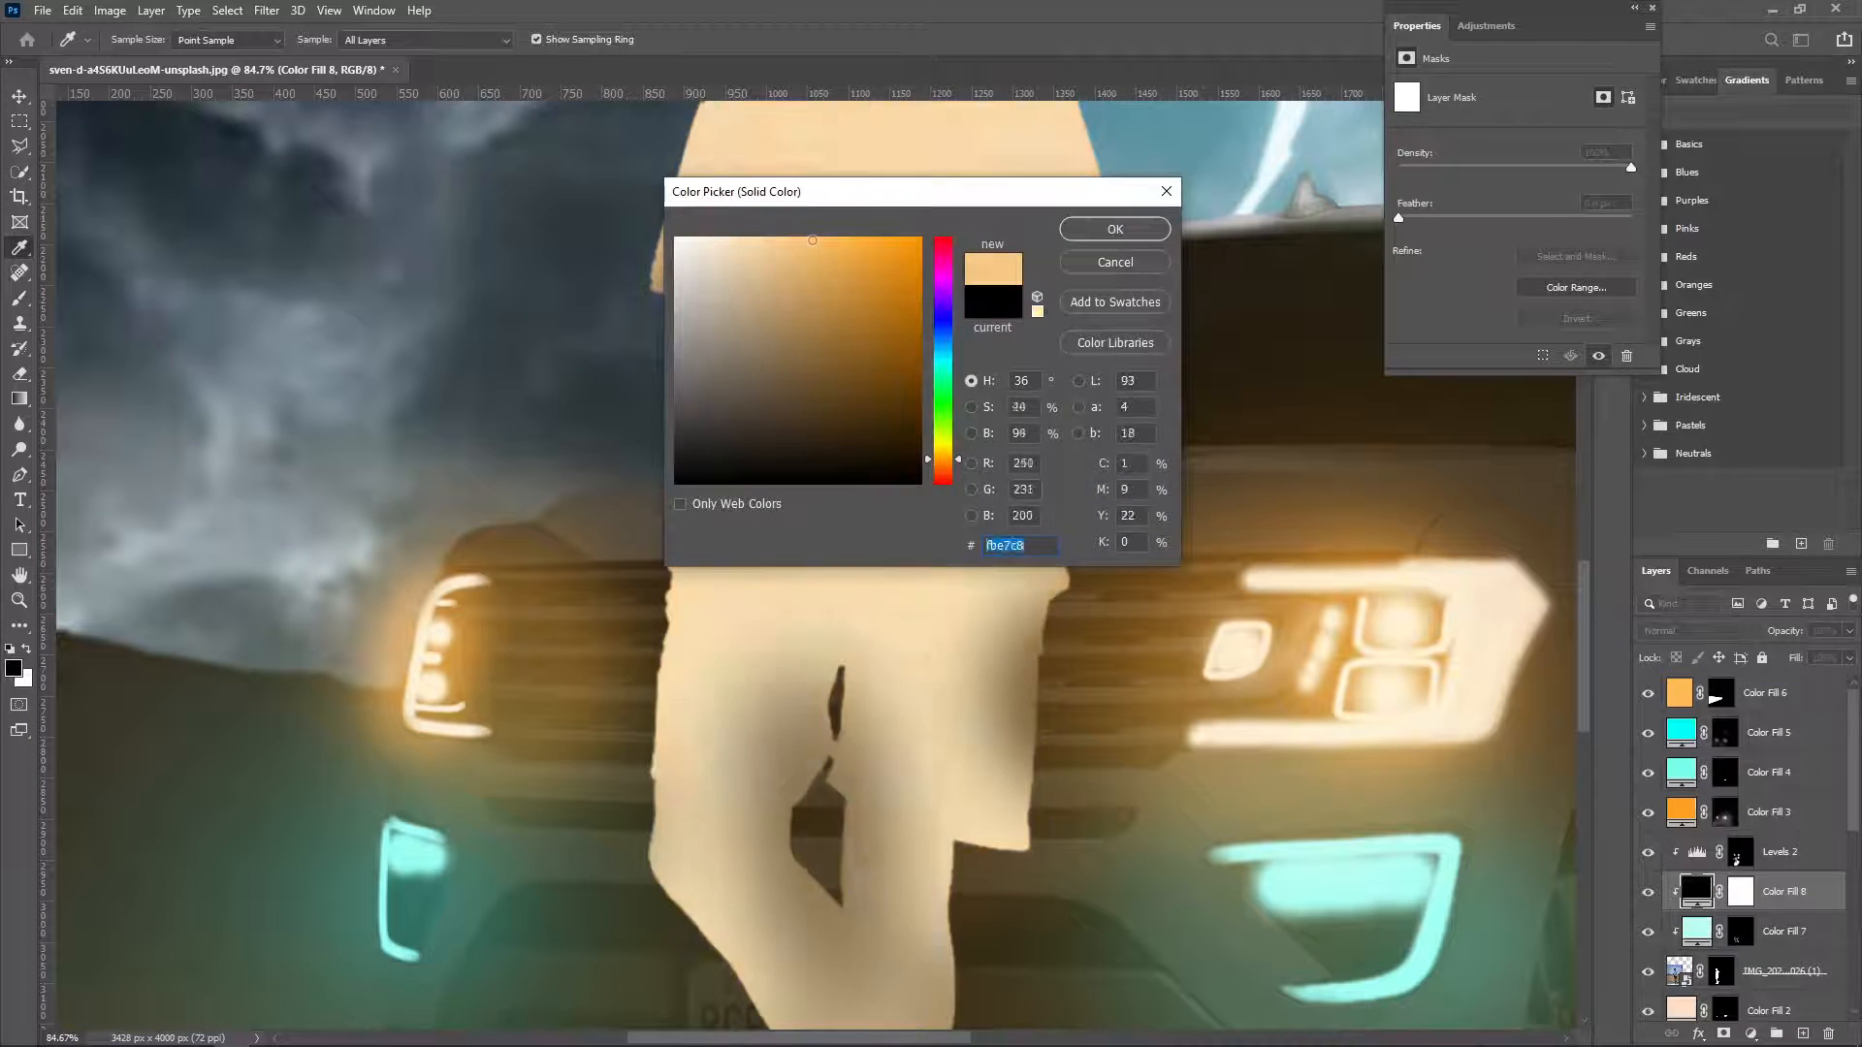
left_click(810, 242)
left_click(1114, 229)
Blend Color Fill 8 in Screen mode, invert its mask, and paint orange light on the man's shirt hem, hands and shorts.
left_click(1658, 632)
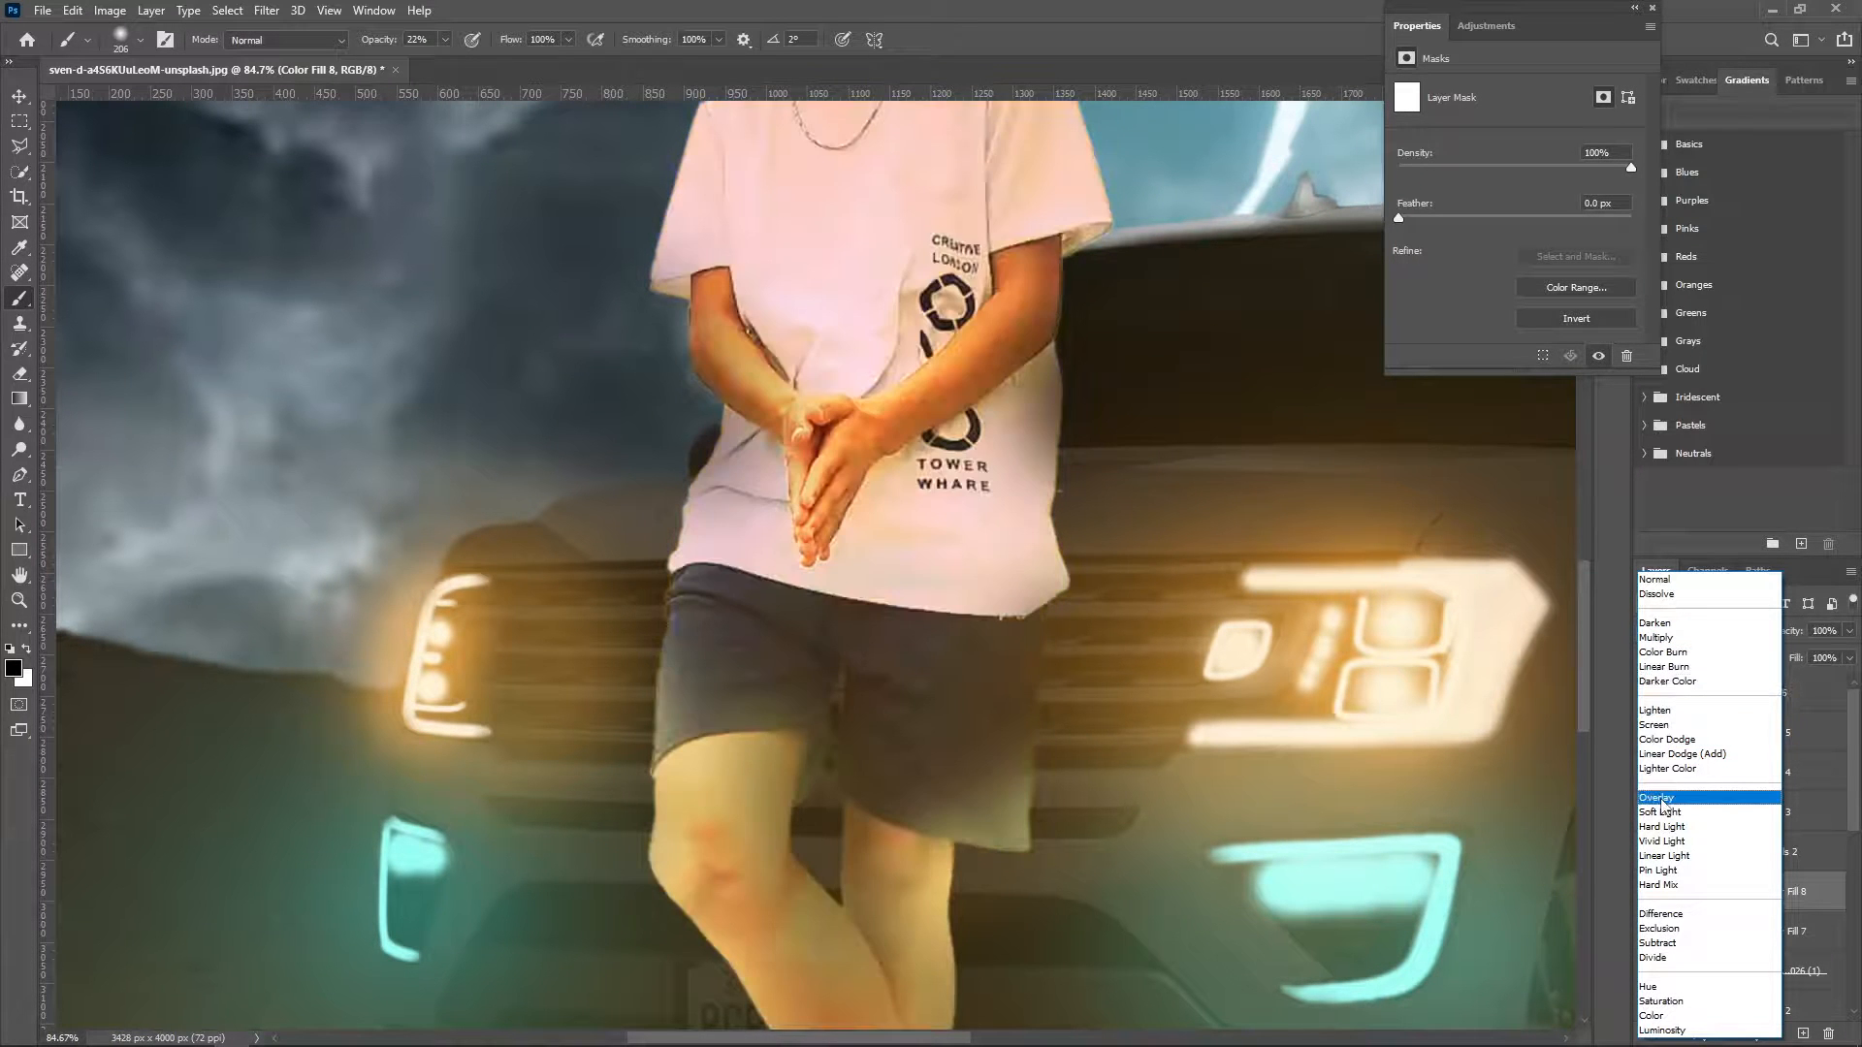
left_click(1656, 724)
key("ctrl+i")
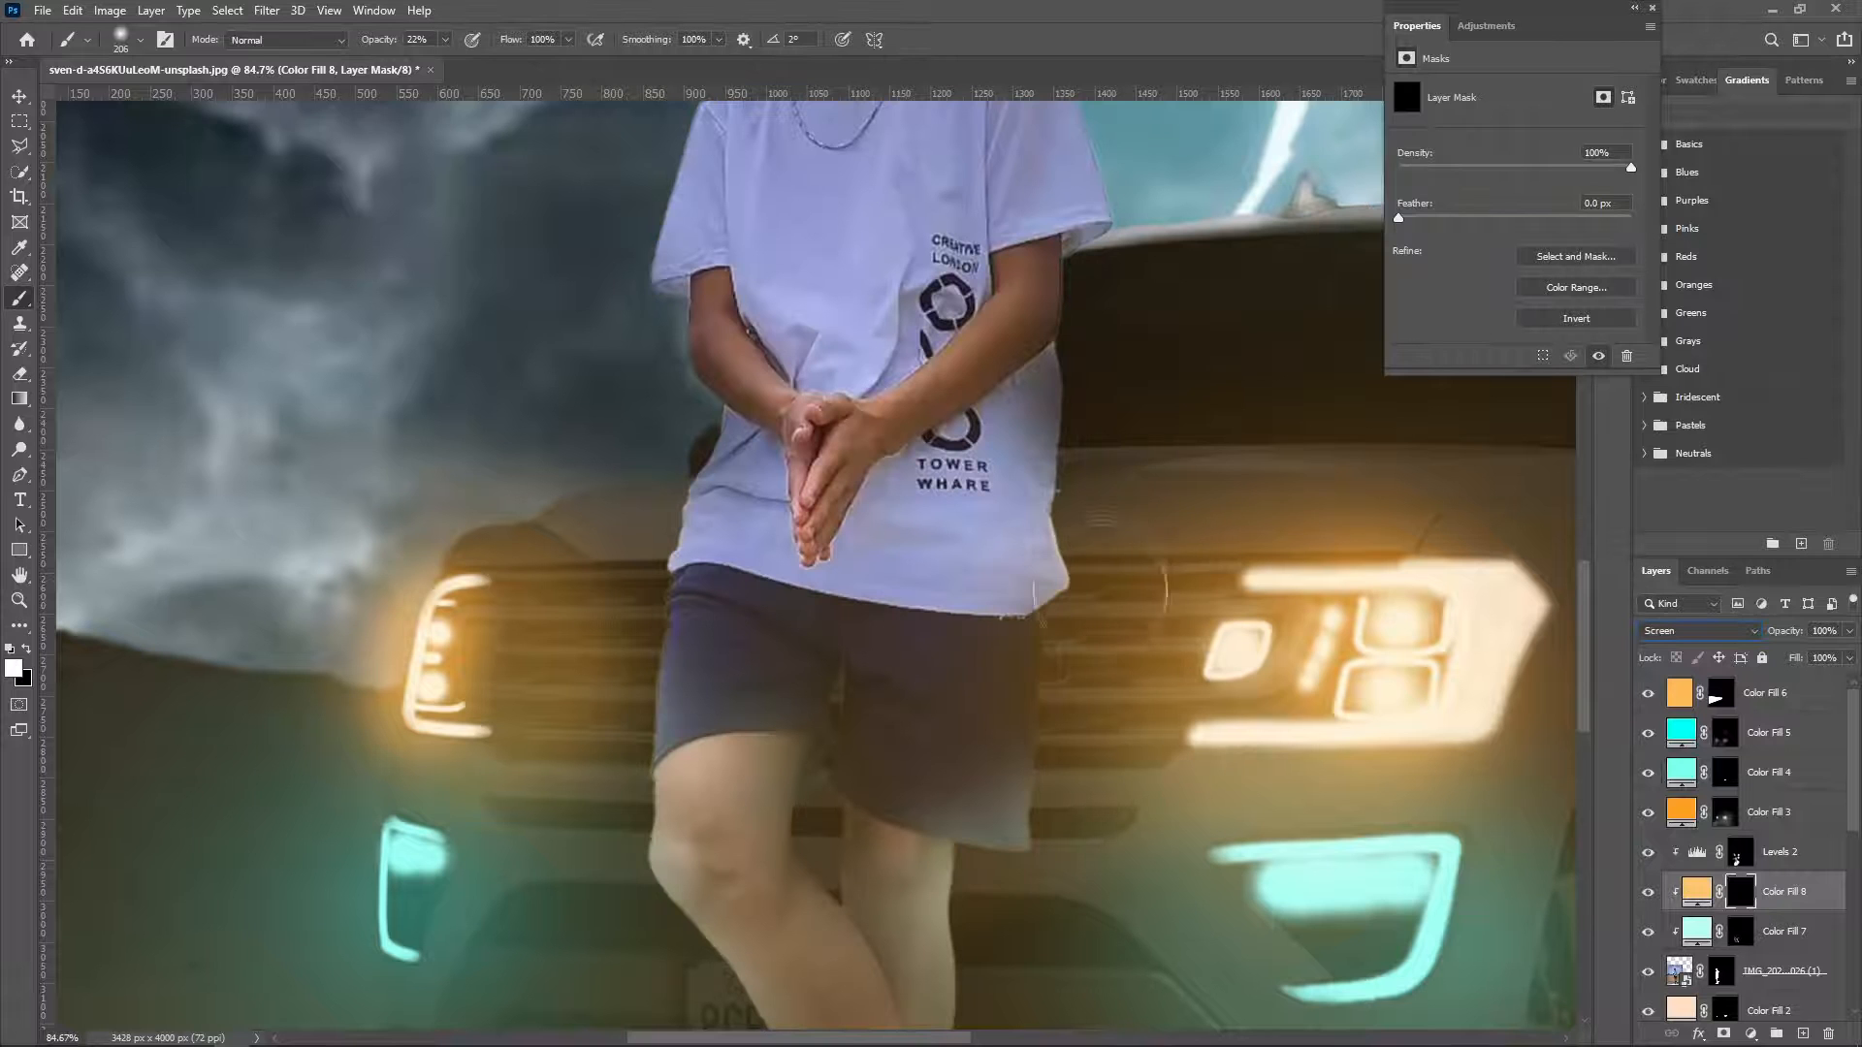
mouse_move(1052, 528)
left_mouse_down()
mouse_move(1008, 621)
mouse_move(698, 630)
mouse_move(679, 524)
left_mouse_up()
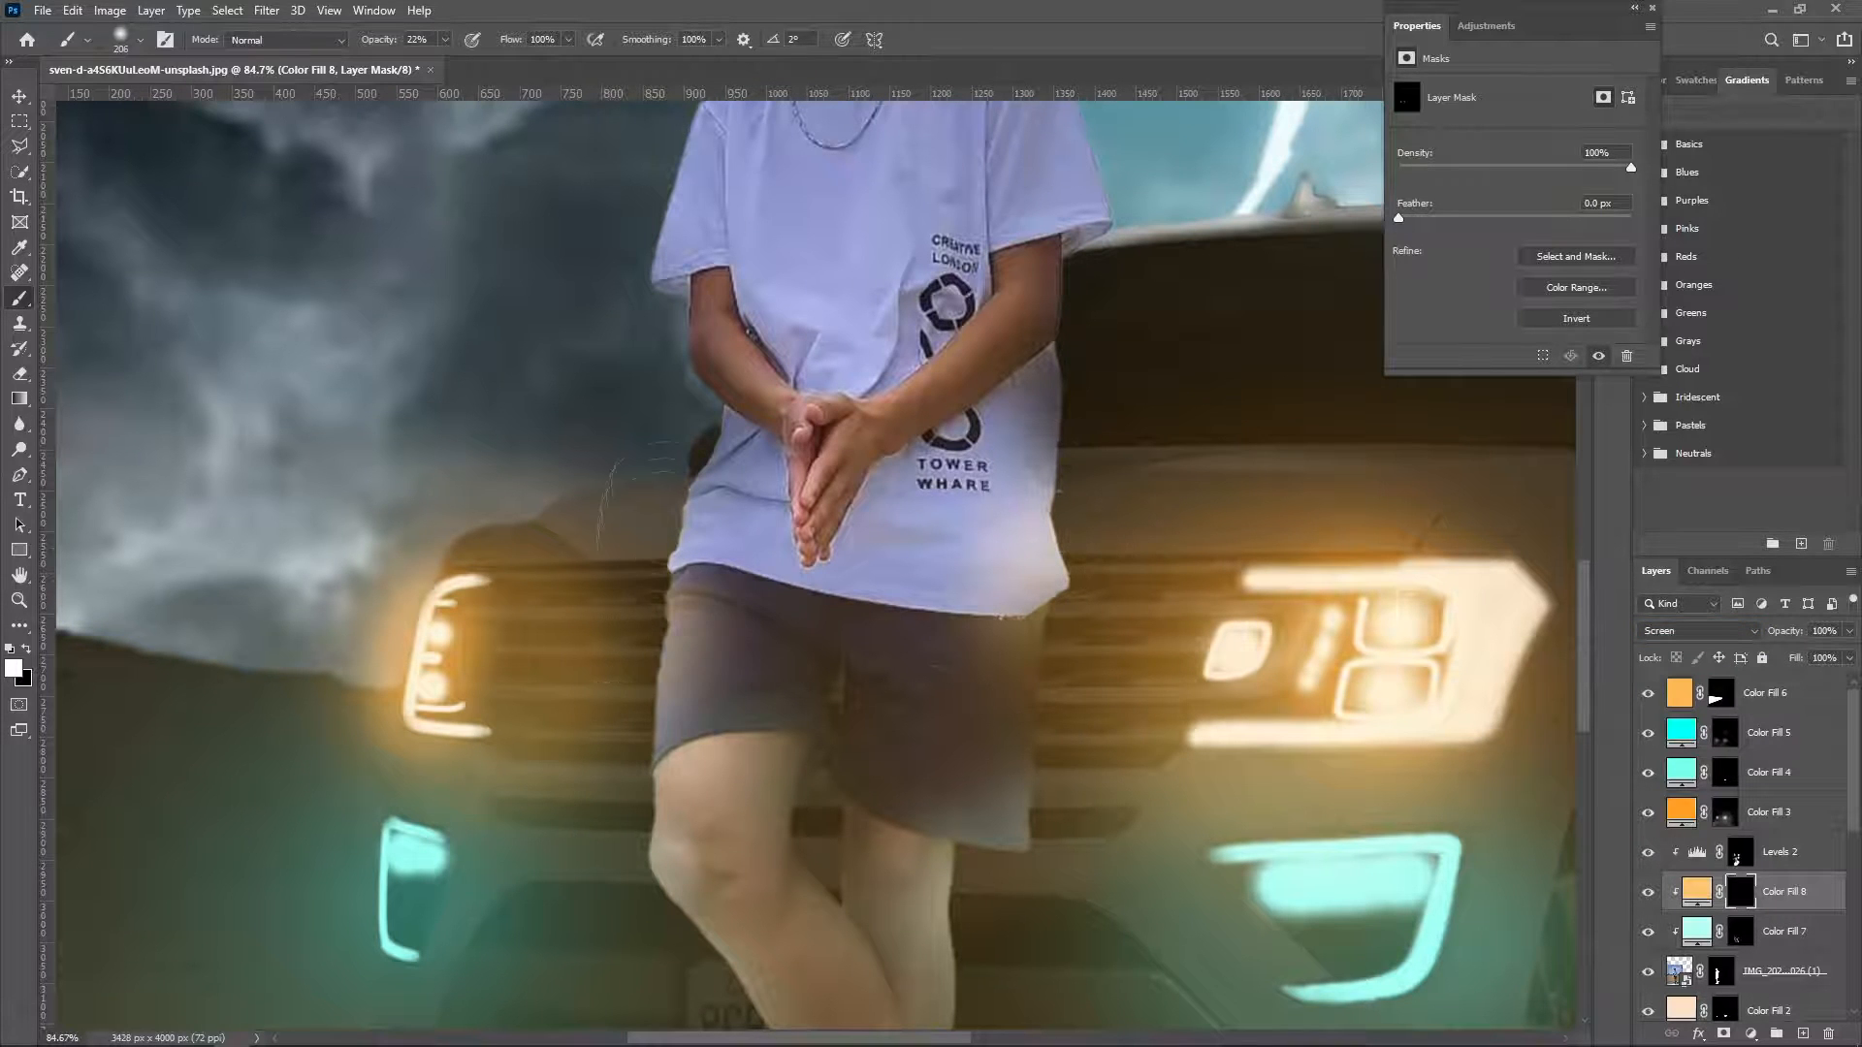
mouse_move(645, 379)
left_mouse_down()
mouse_move(872, 485)
mouse_move(998, 698)
mouse_move(1064, 861)
left_mouse_up()
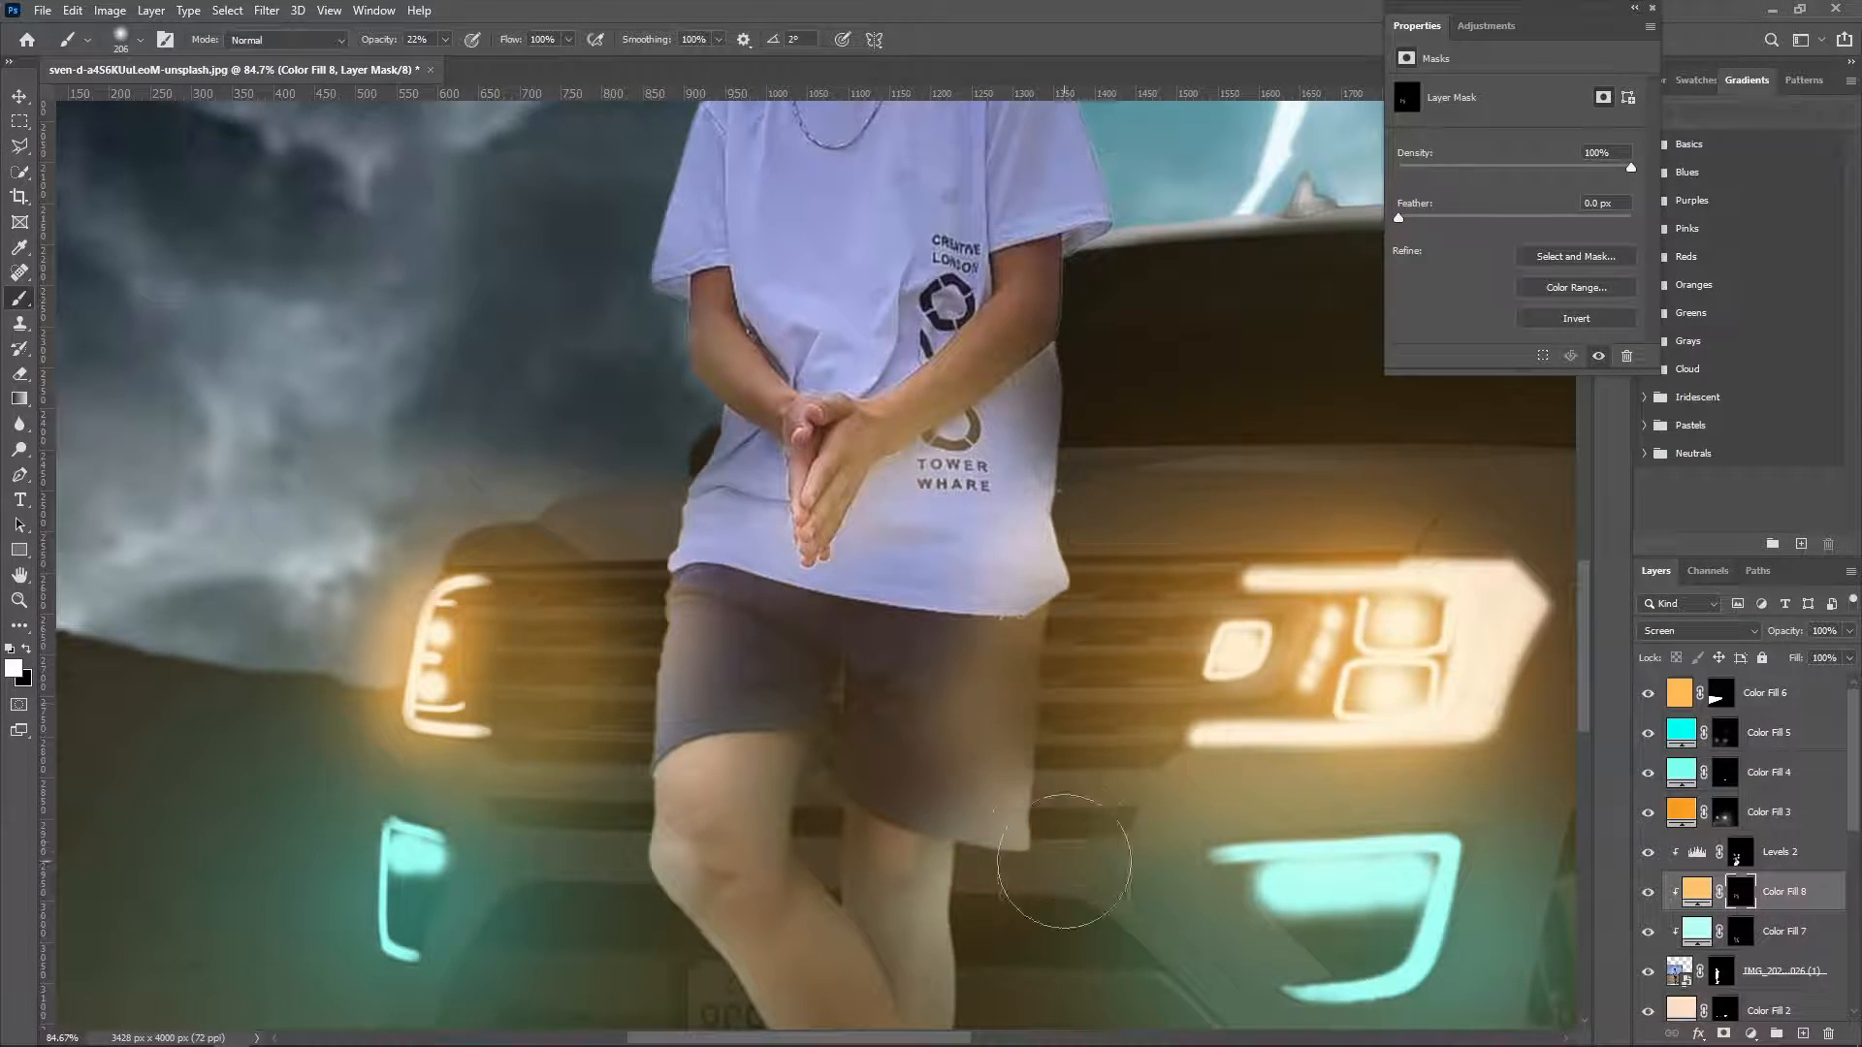
Add a Levels adjustment clipped above Levels 2 and lower its white output level to darken the whole man.
key("z")
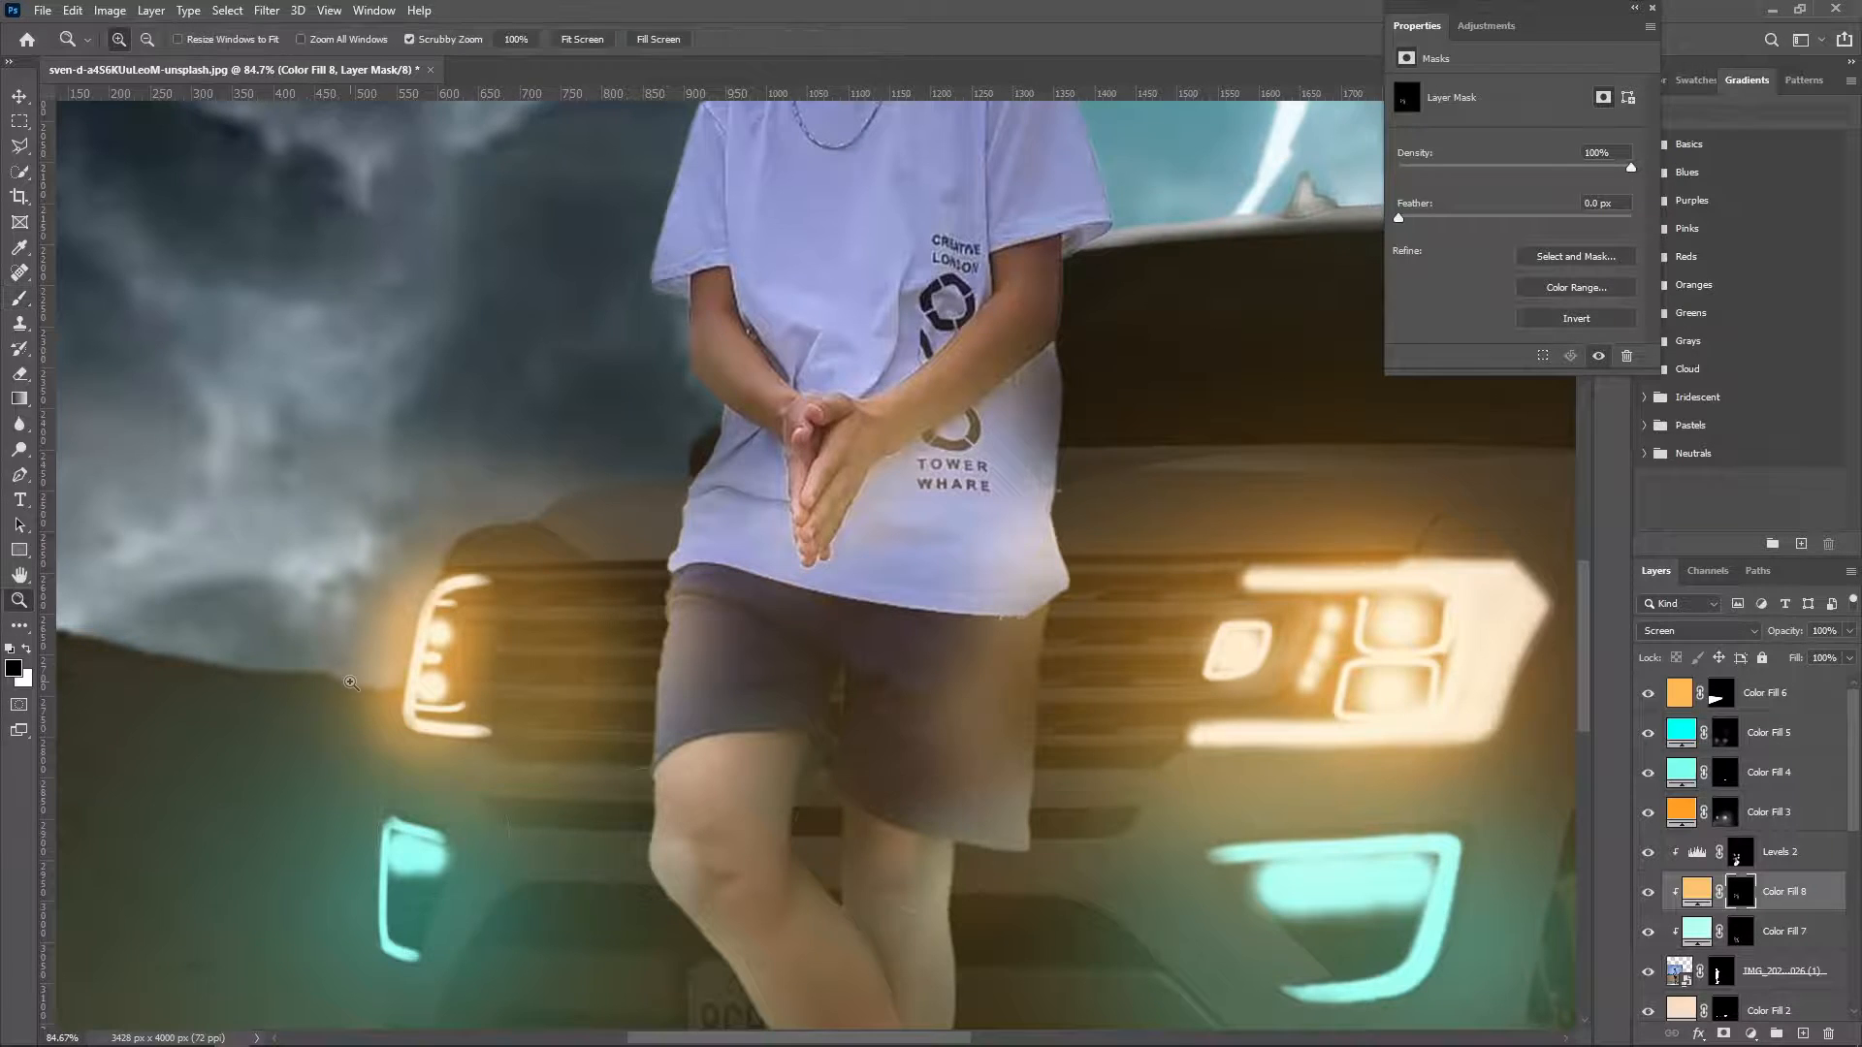
key("ctrl+0")
left_click(1769, 858)
left_click(1751, 1034)
left_click(1736, 758)
left_click(1515, 356)
left_click_drag(1632, 290, 1557, 299)
Create a layer beneath the man's photo and paint a black contact shadow under his shoes with a flattened soft brush.
left_click(1774, 936)
left_click(1777, 971)
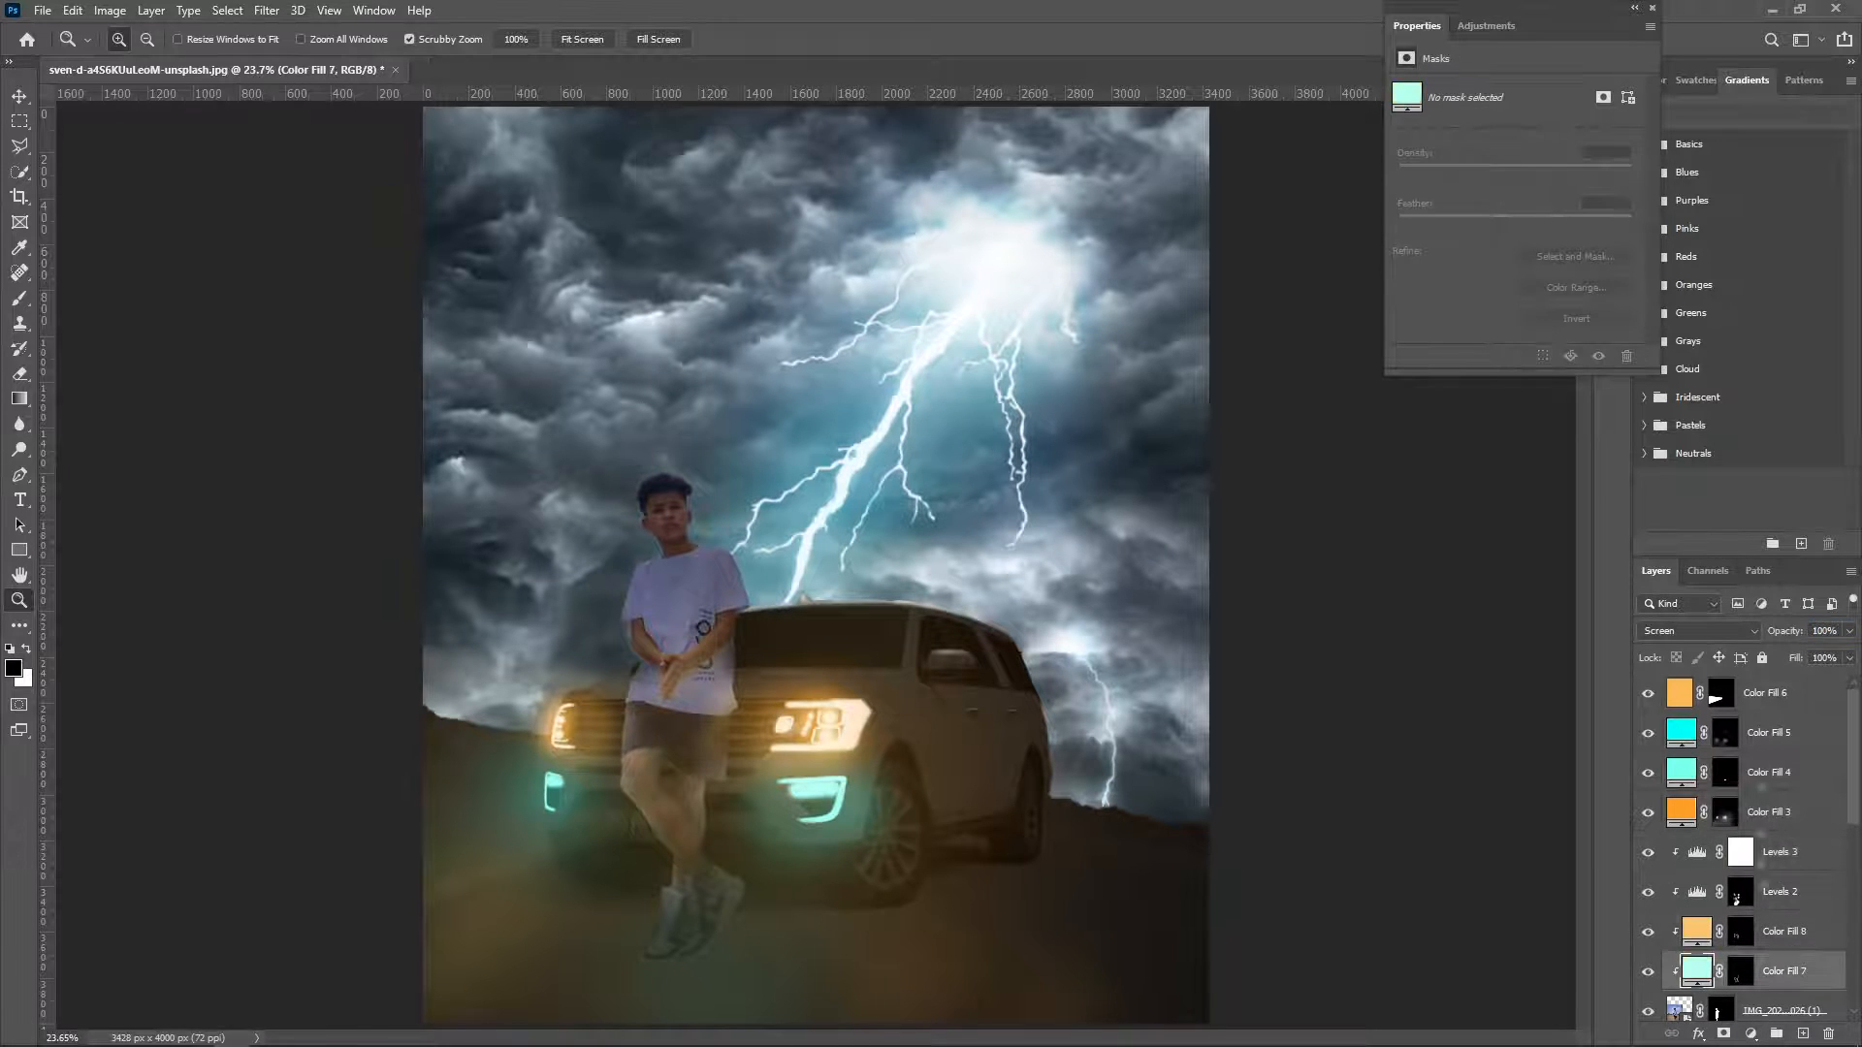
scroll(1773, 999, "down", 1)
left_click(1773, 1003)
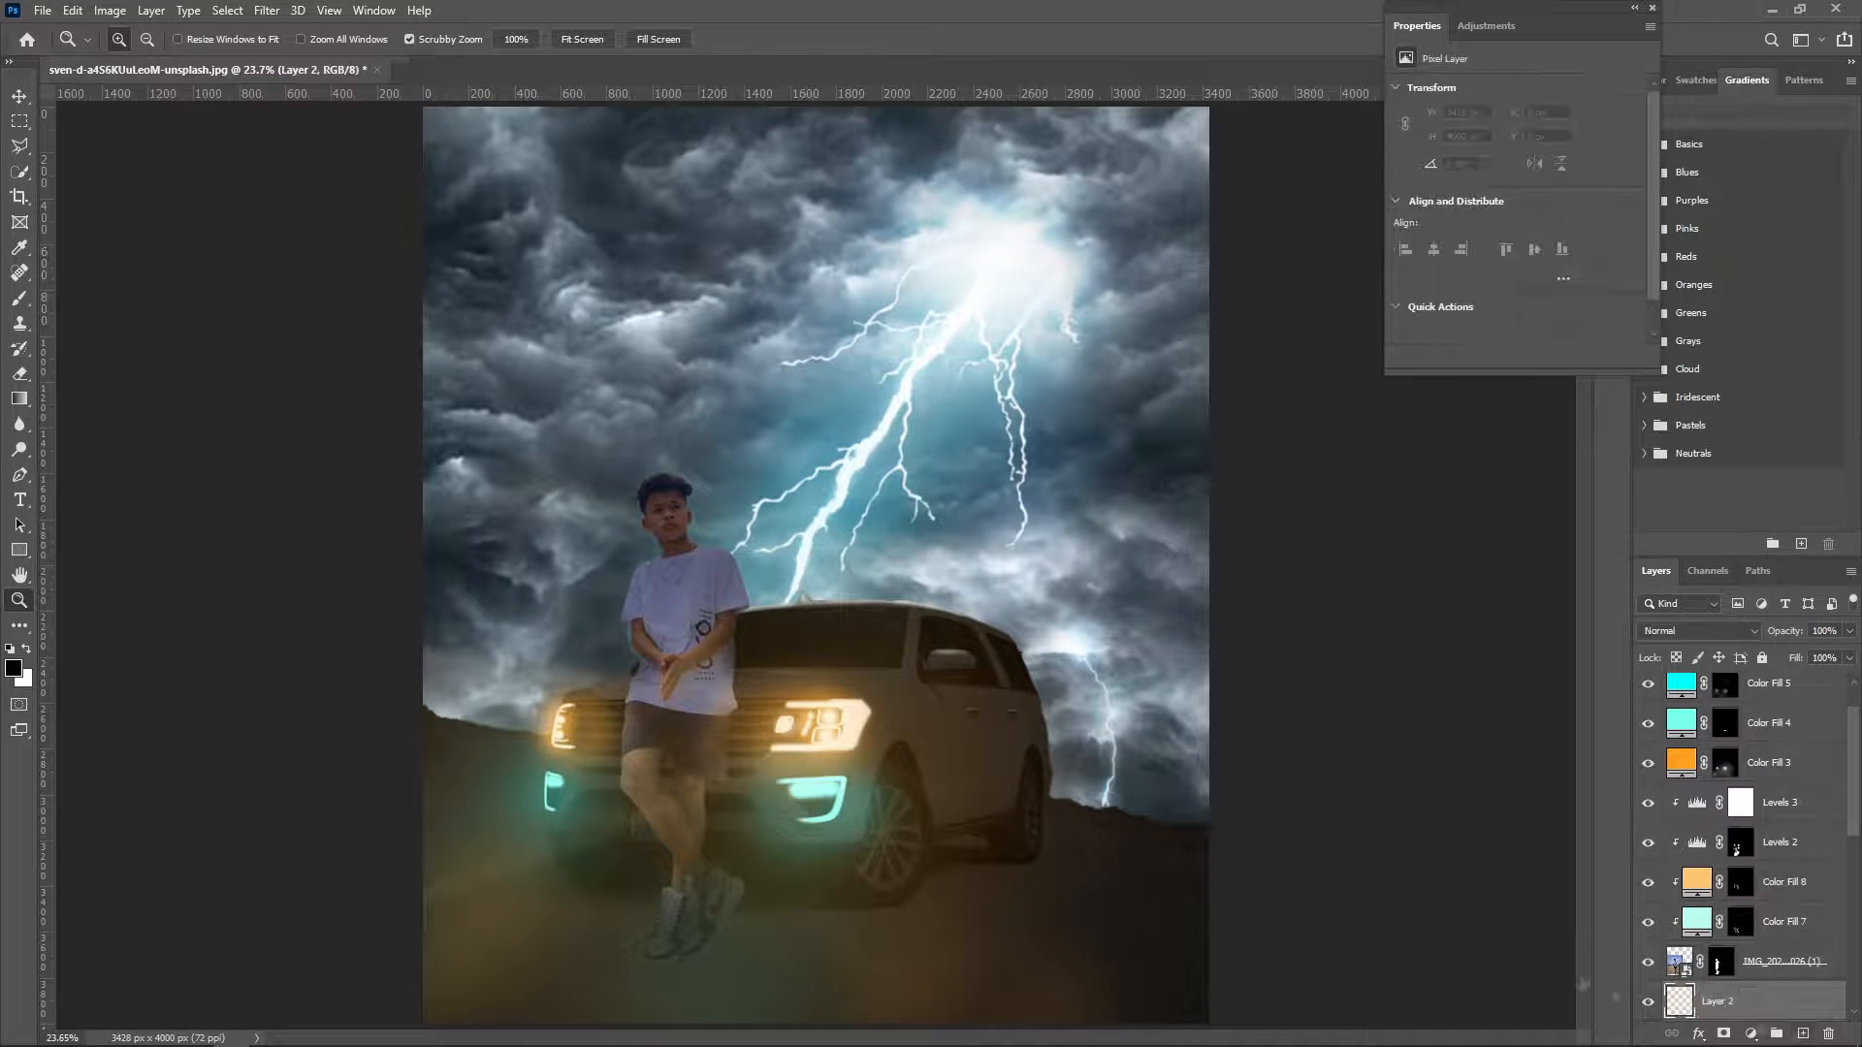
key("b")
right_click(776, 839)
left_click_drag(821, 652, 820, 666)
left_click(685, 959)
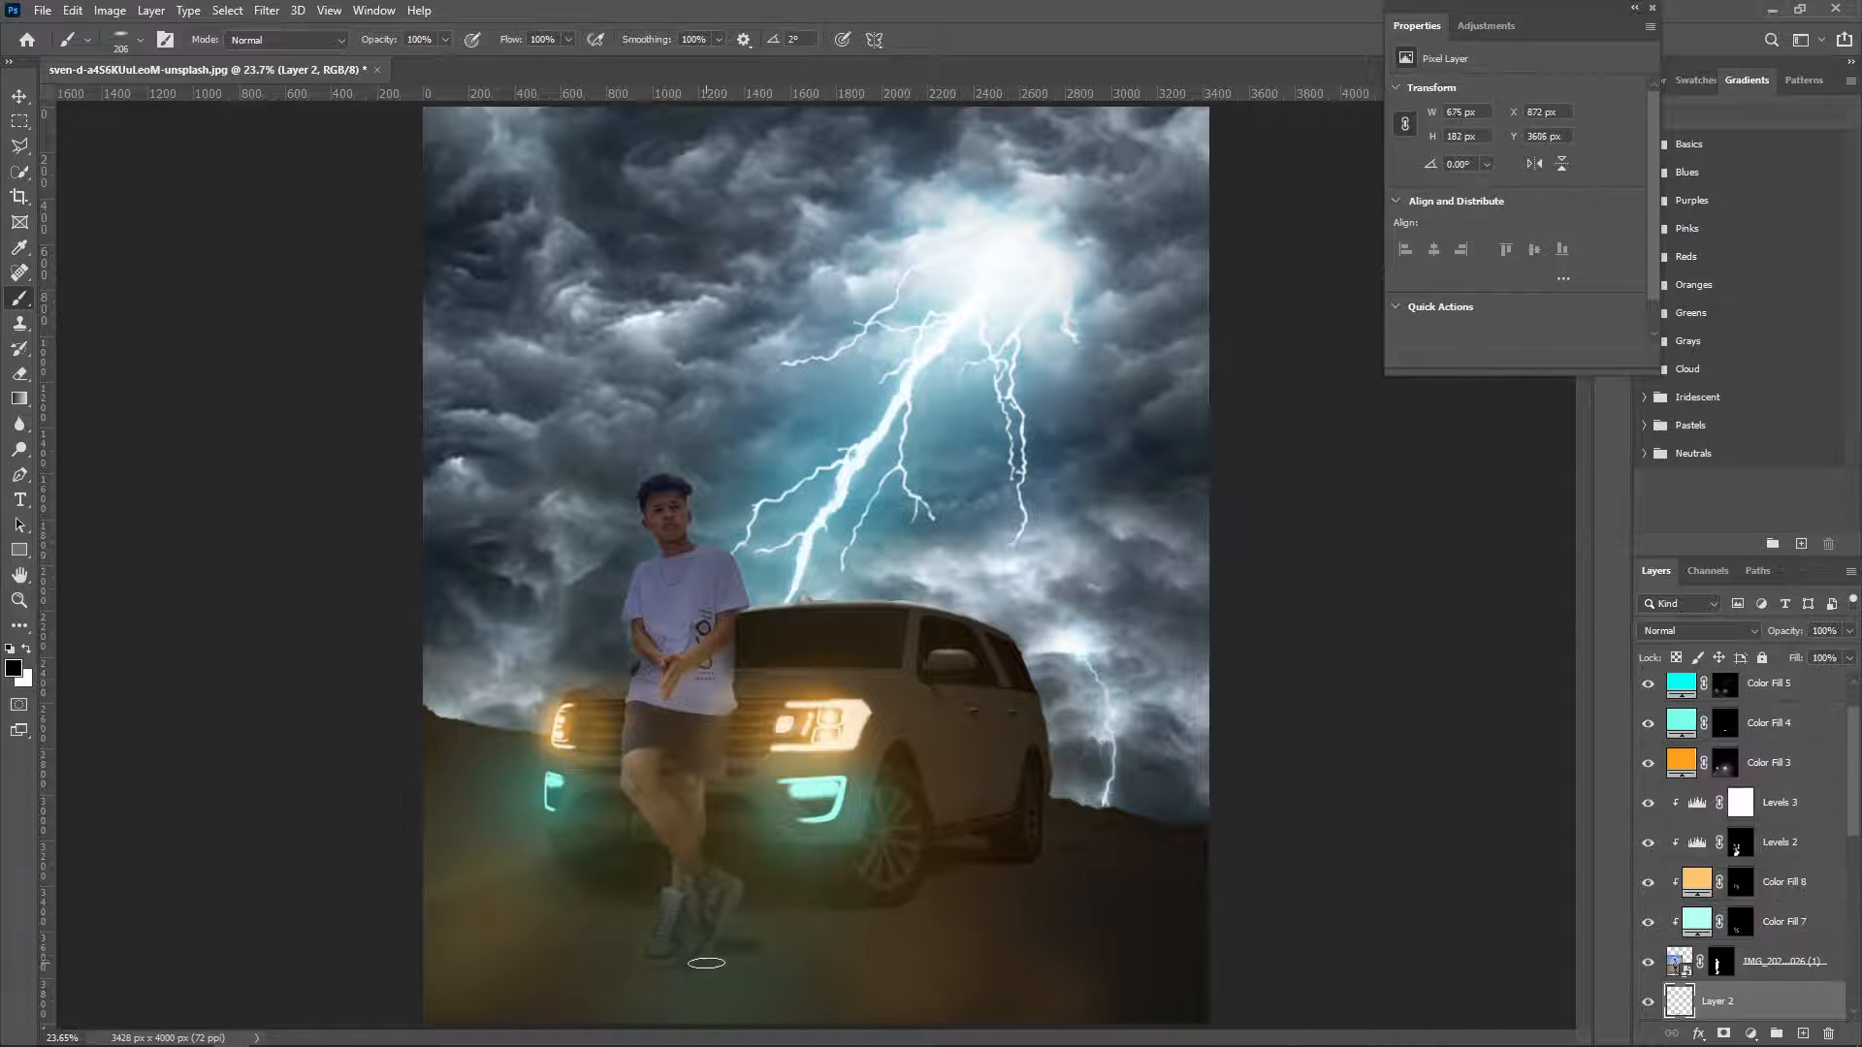
Tilt the brush to -26° at about 1162 px and paint a broad soft shadow on the ground around the man's feet.
right_click(773, 958, "alt")
right_click(885, 960)
left_click_drag(957, 777, 954, 789)
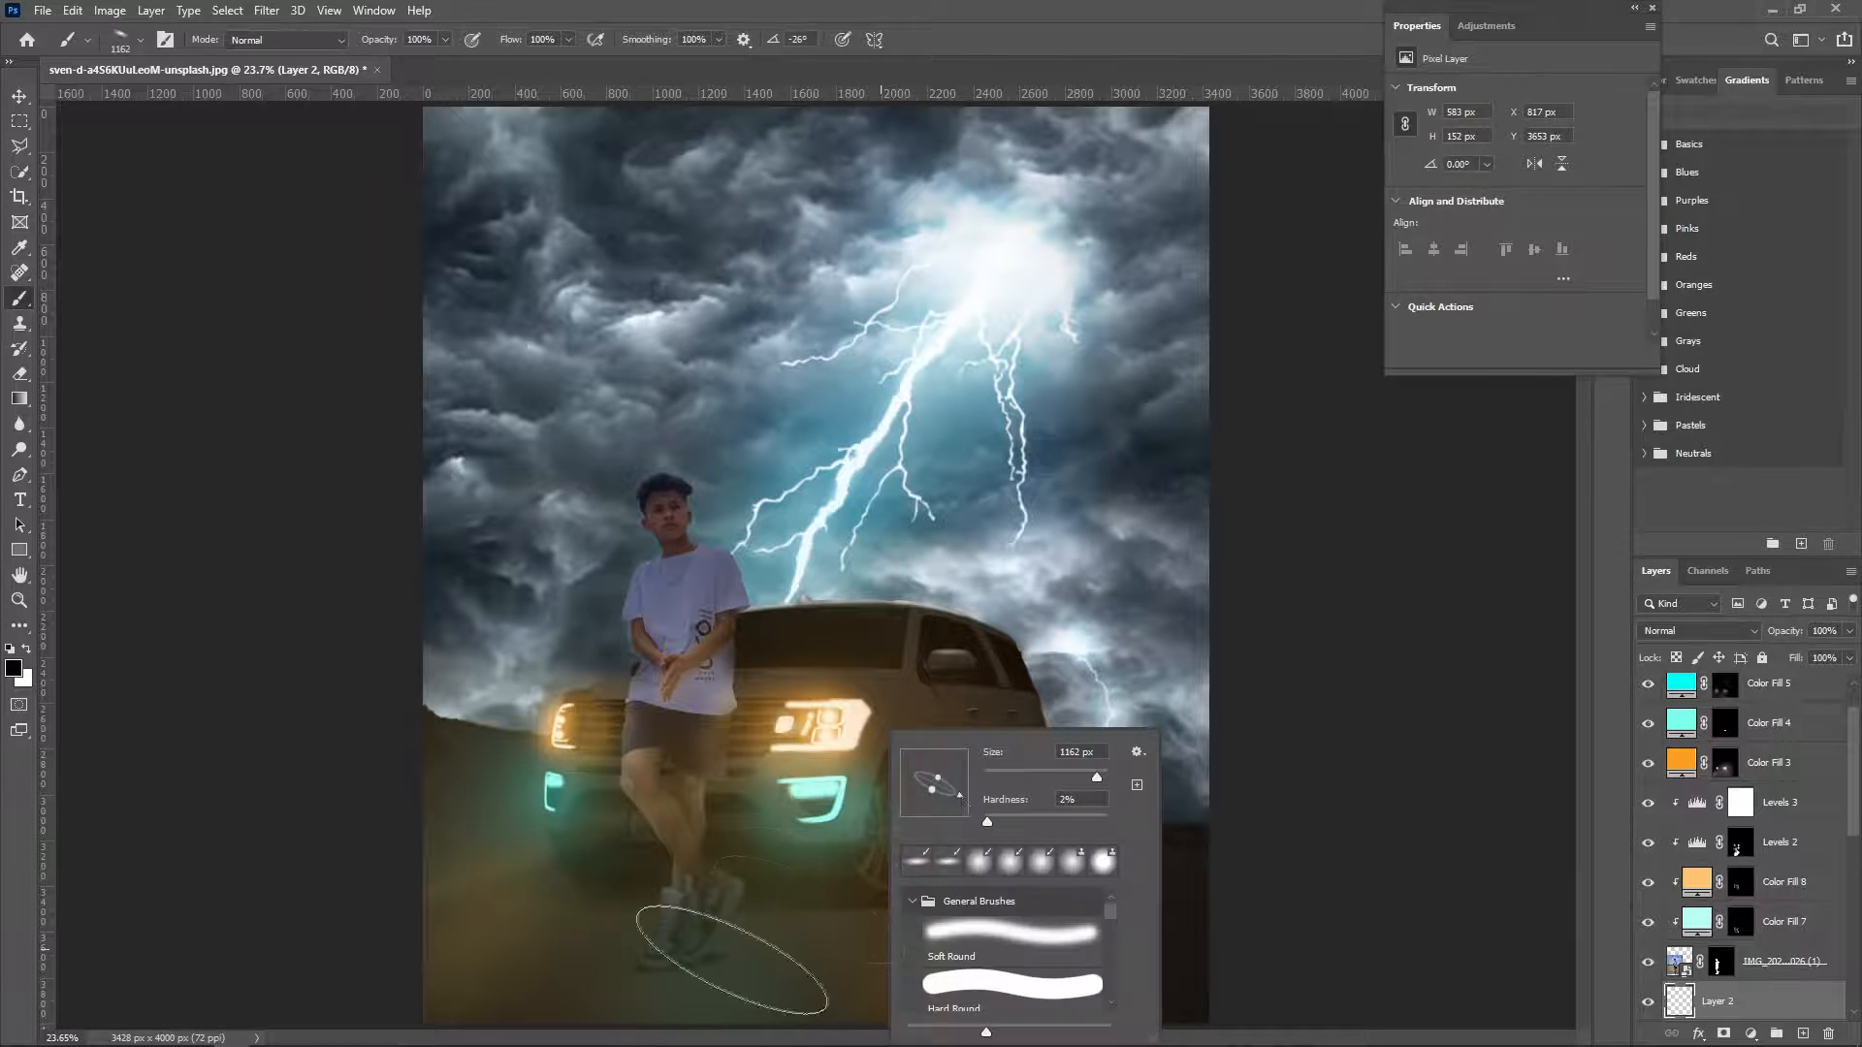
left_click_drag(739, 965, 793, 963)
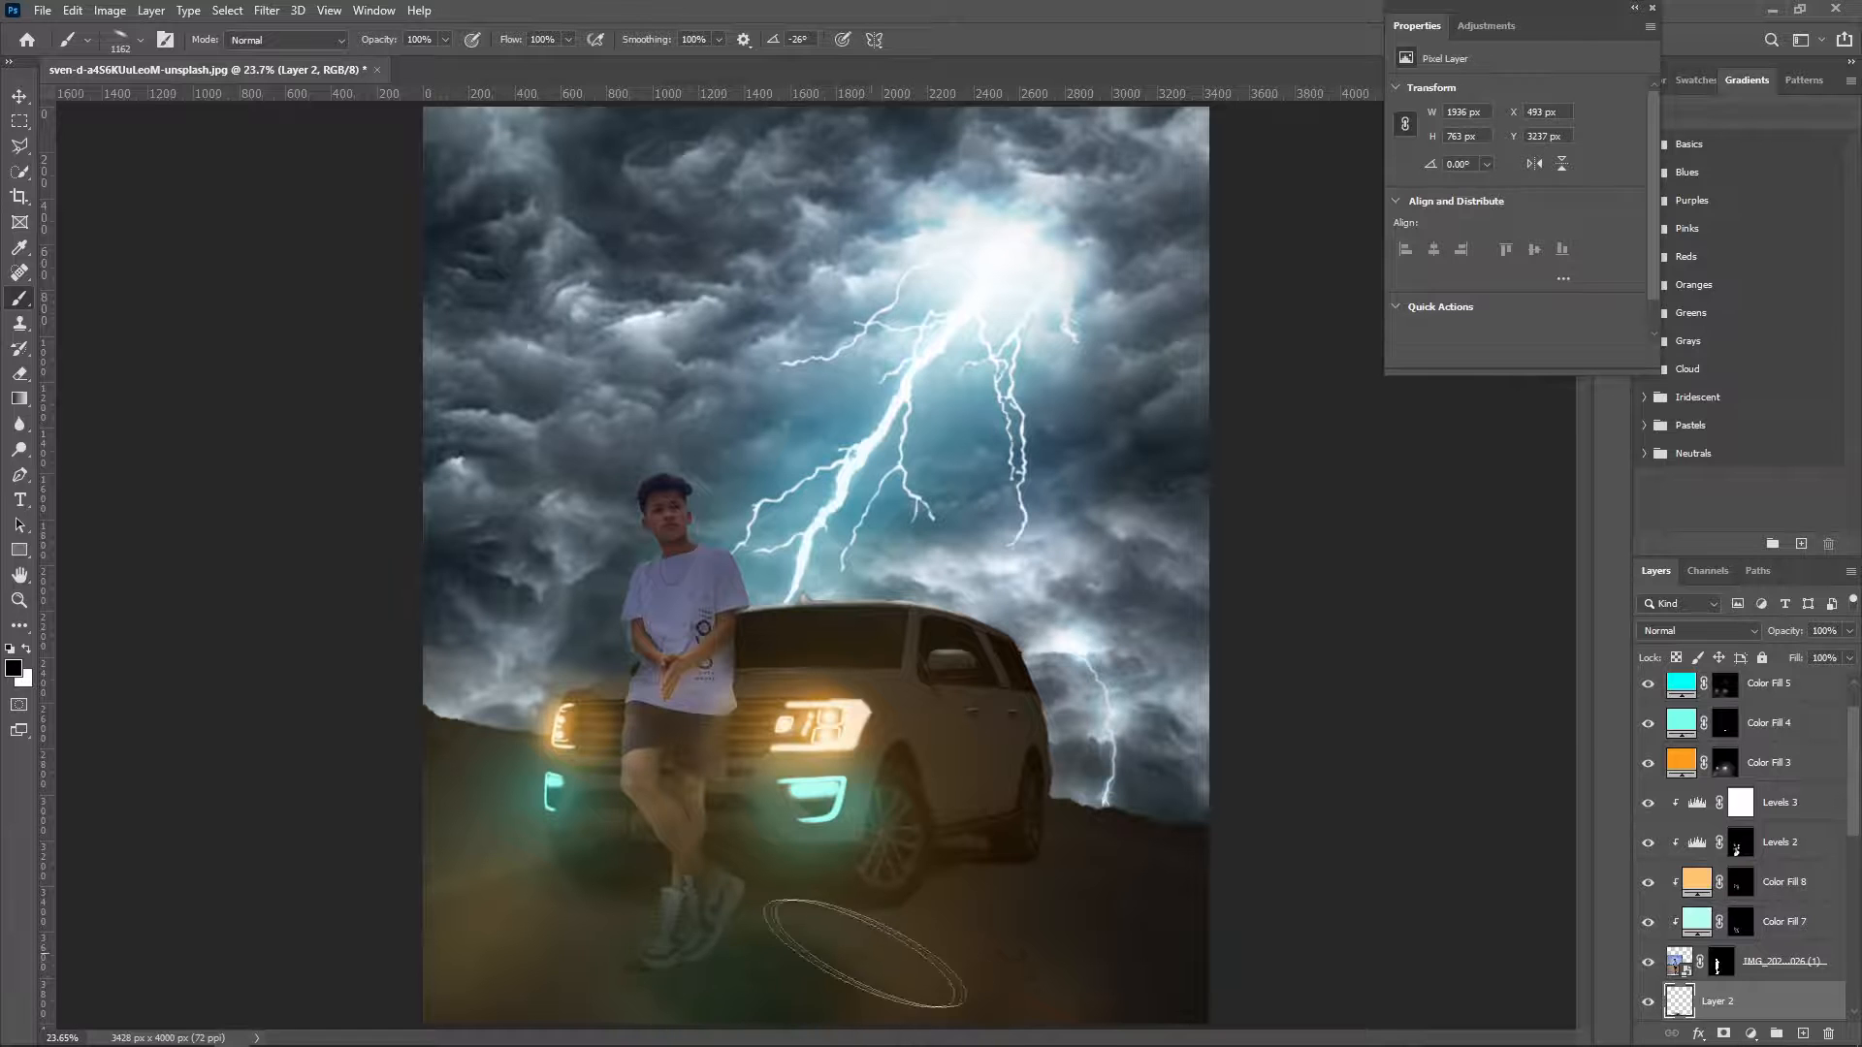
Add a layer mask to Layer 2 and paint on it to soften the ground shadow.
left_click(1725, 1032)
key("x")
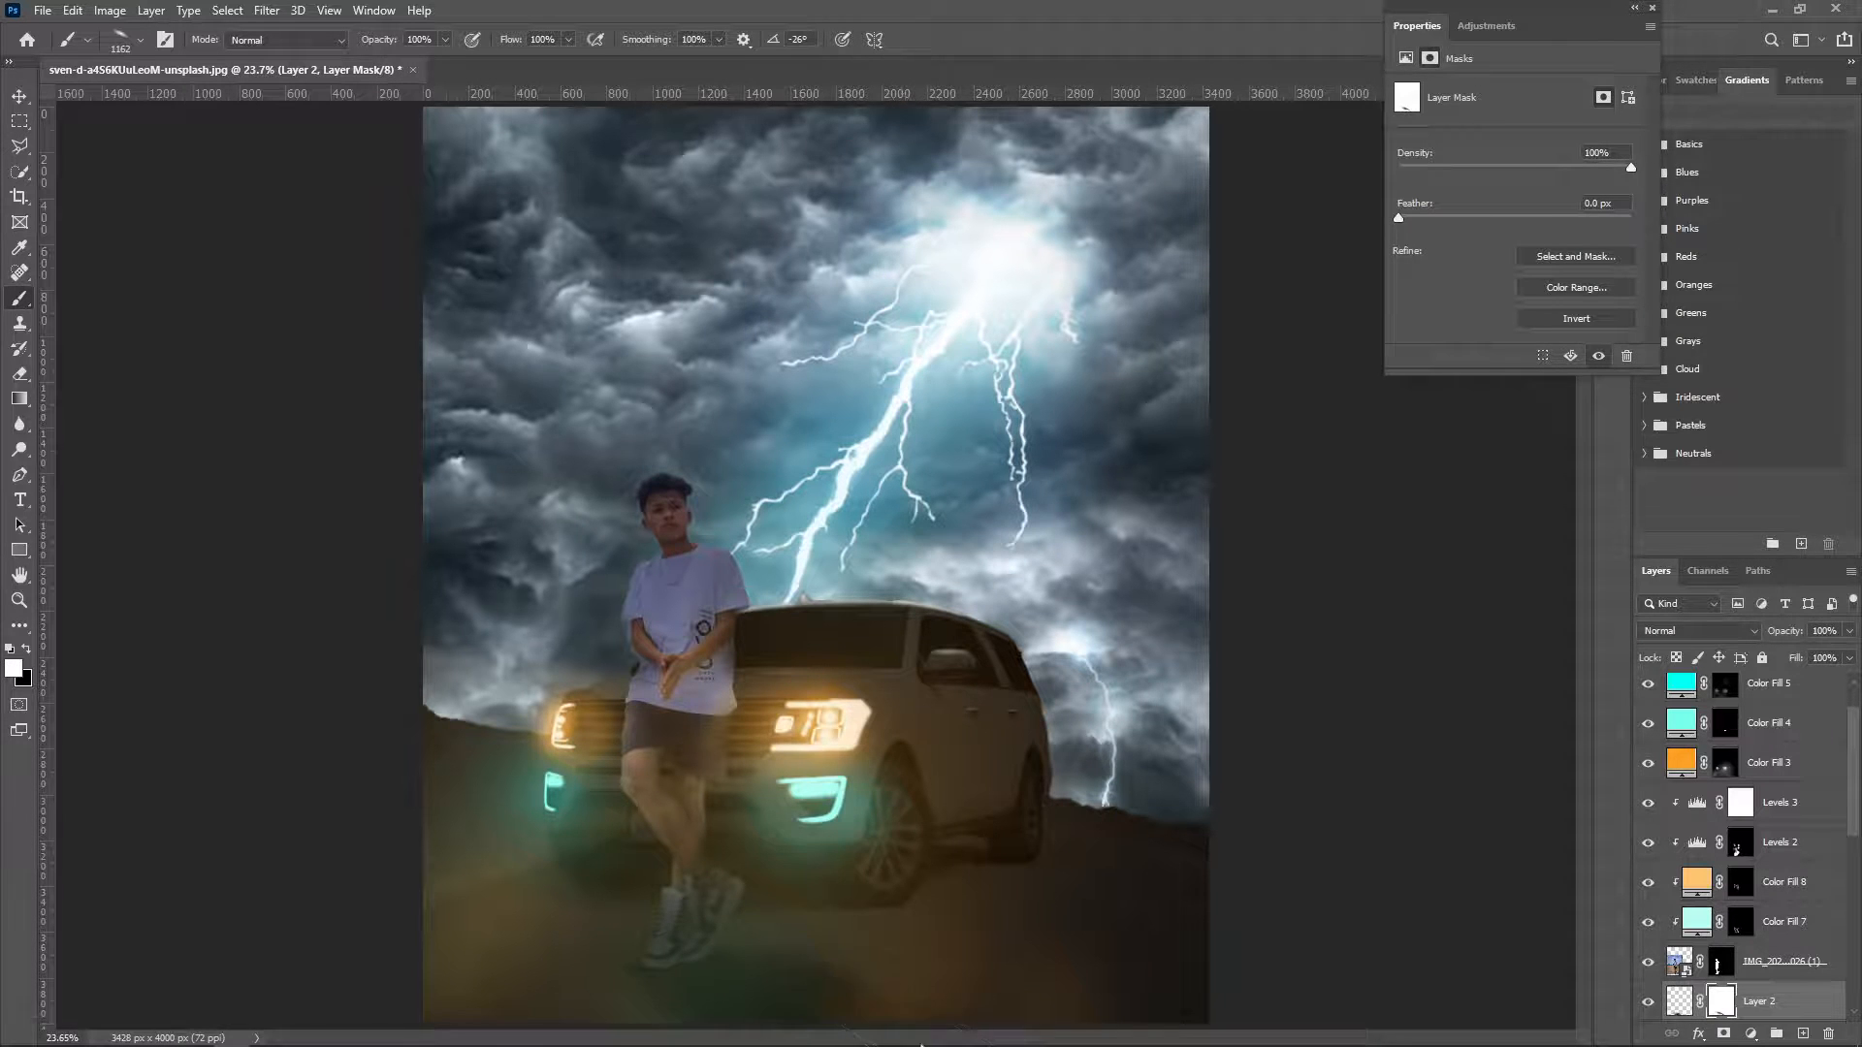
left_click_drag(870, 952, 667, 982)
left_click(1750, 1033)
left_click(1639, 776)
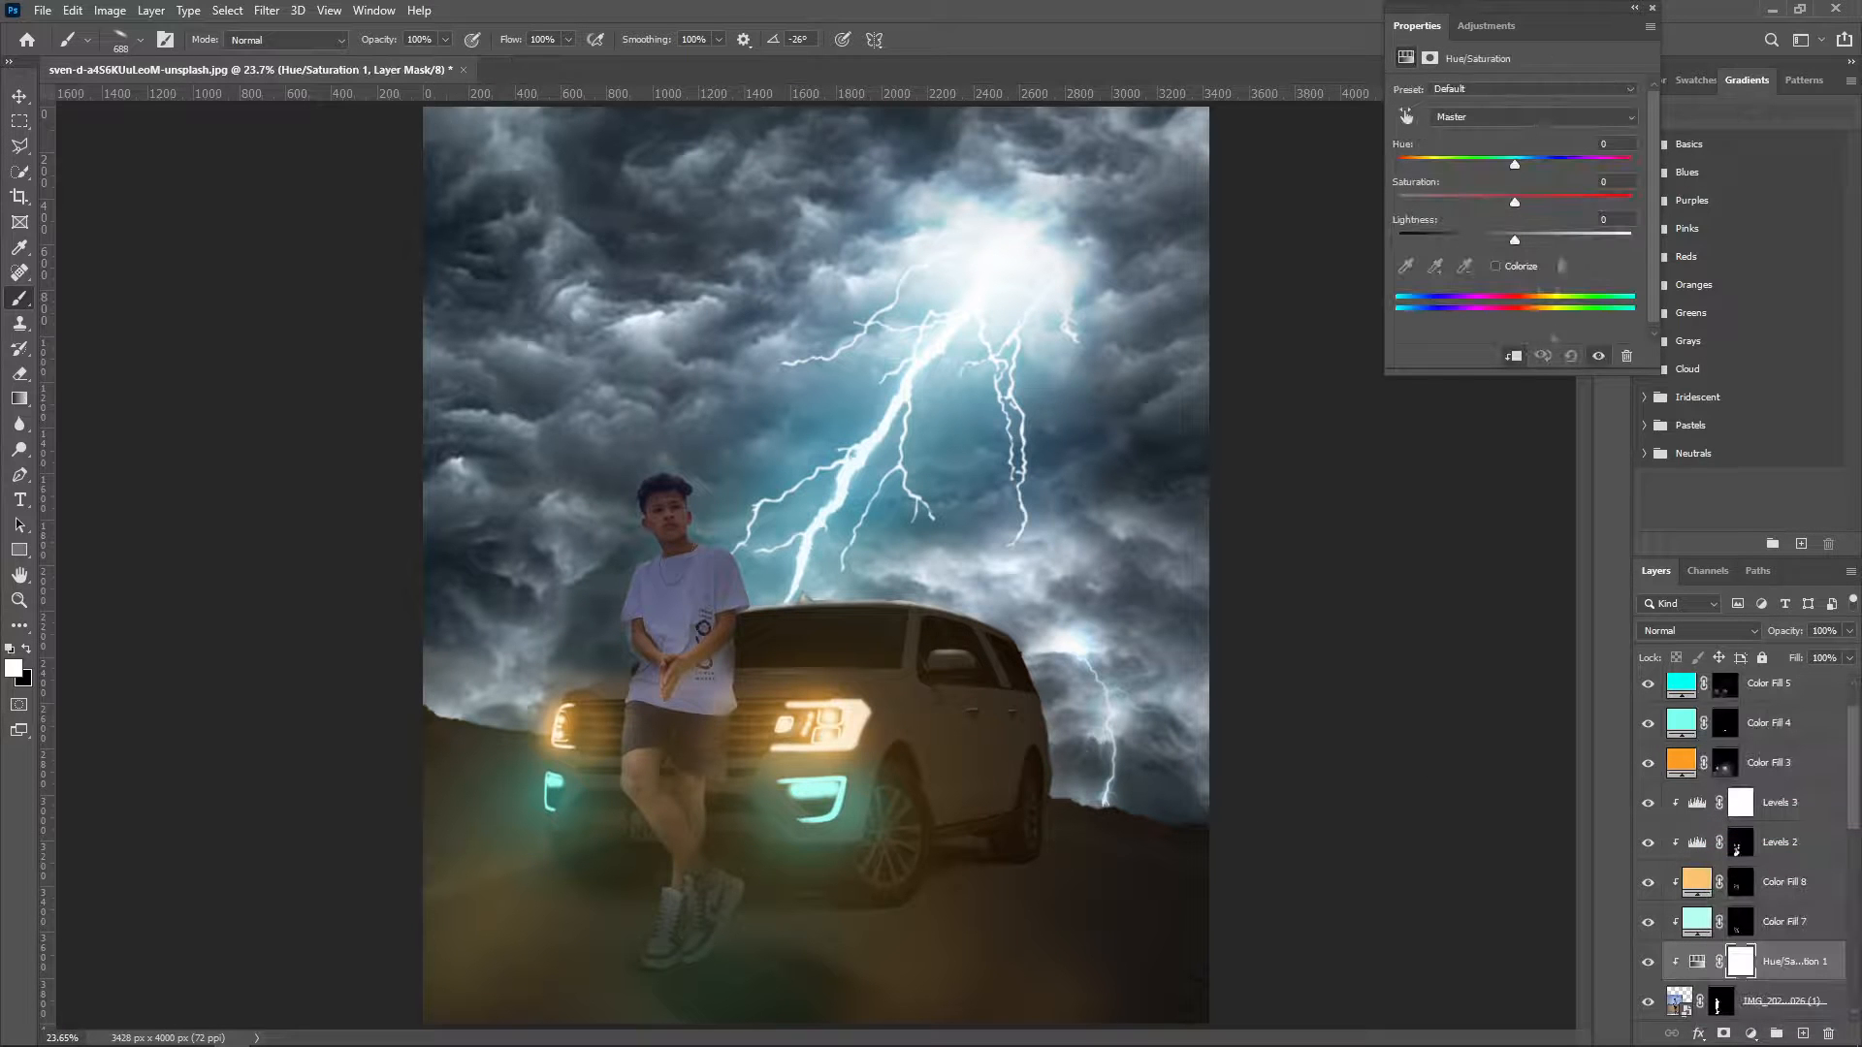
left_click_drag(1524, 168, 1545, 168)
left_click_drag(1794, 962, 1828, 1034)
Clip a Color Balance adjustment to the man's photo with midtones at -16 cyan-red, +16 magenta-green and -2 yellow-blue.
left_click(1750, 1034)
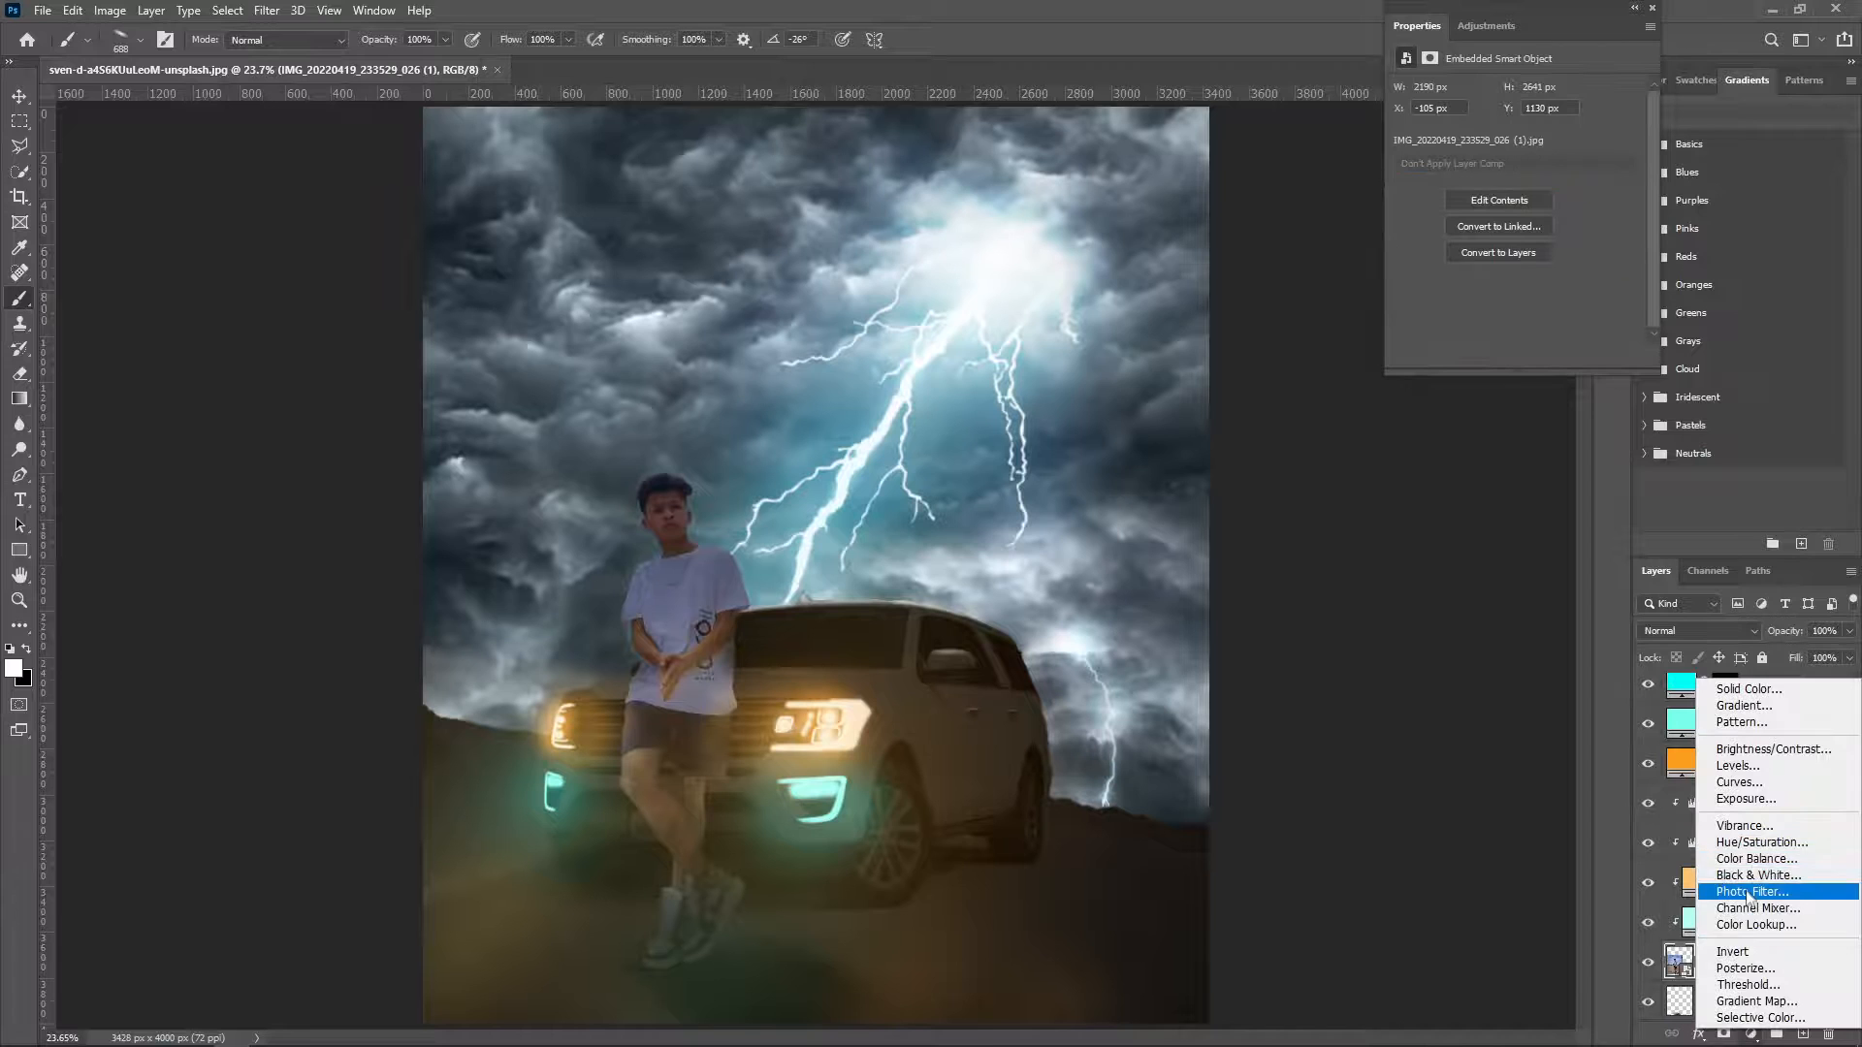
left_click(1760, 861)
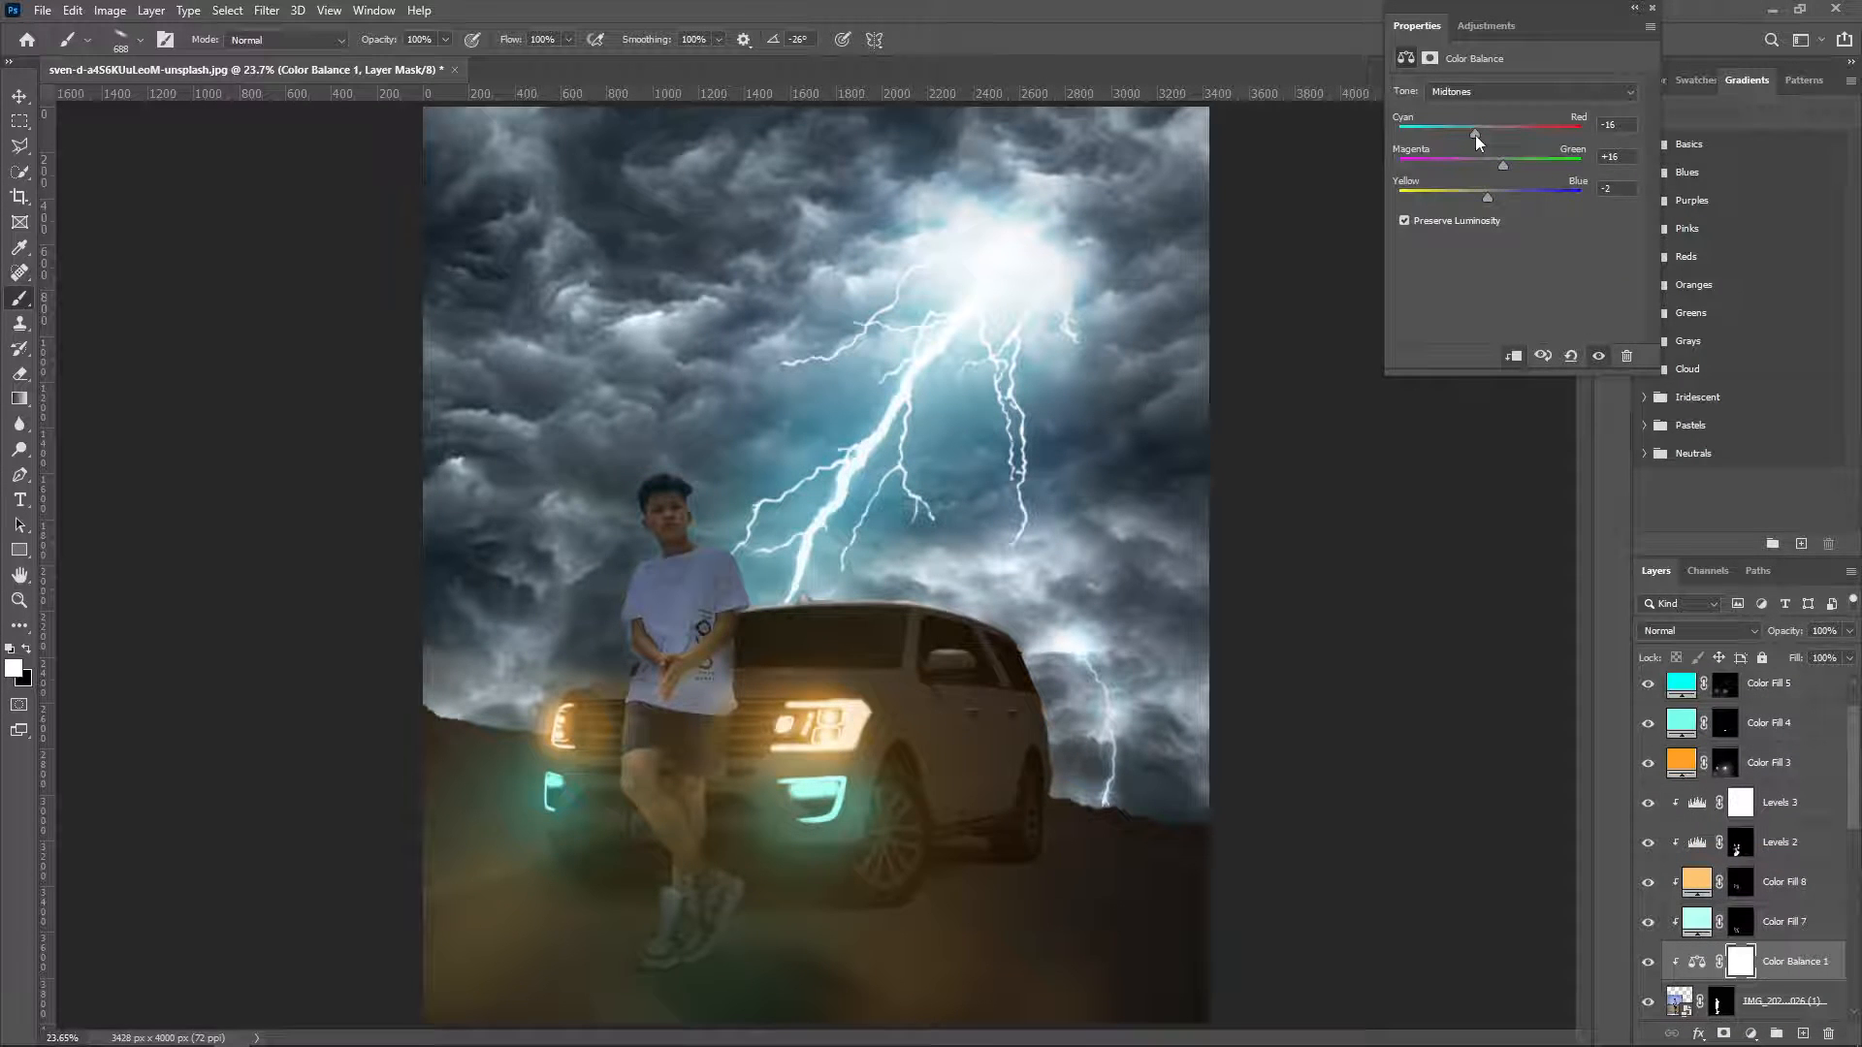
Create a layer beneath the man's photo, paint his black shadow onto the SUV's front, and set its opacity to 68%.
left_click(1800, 1034)
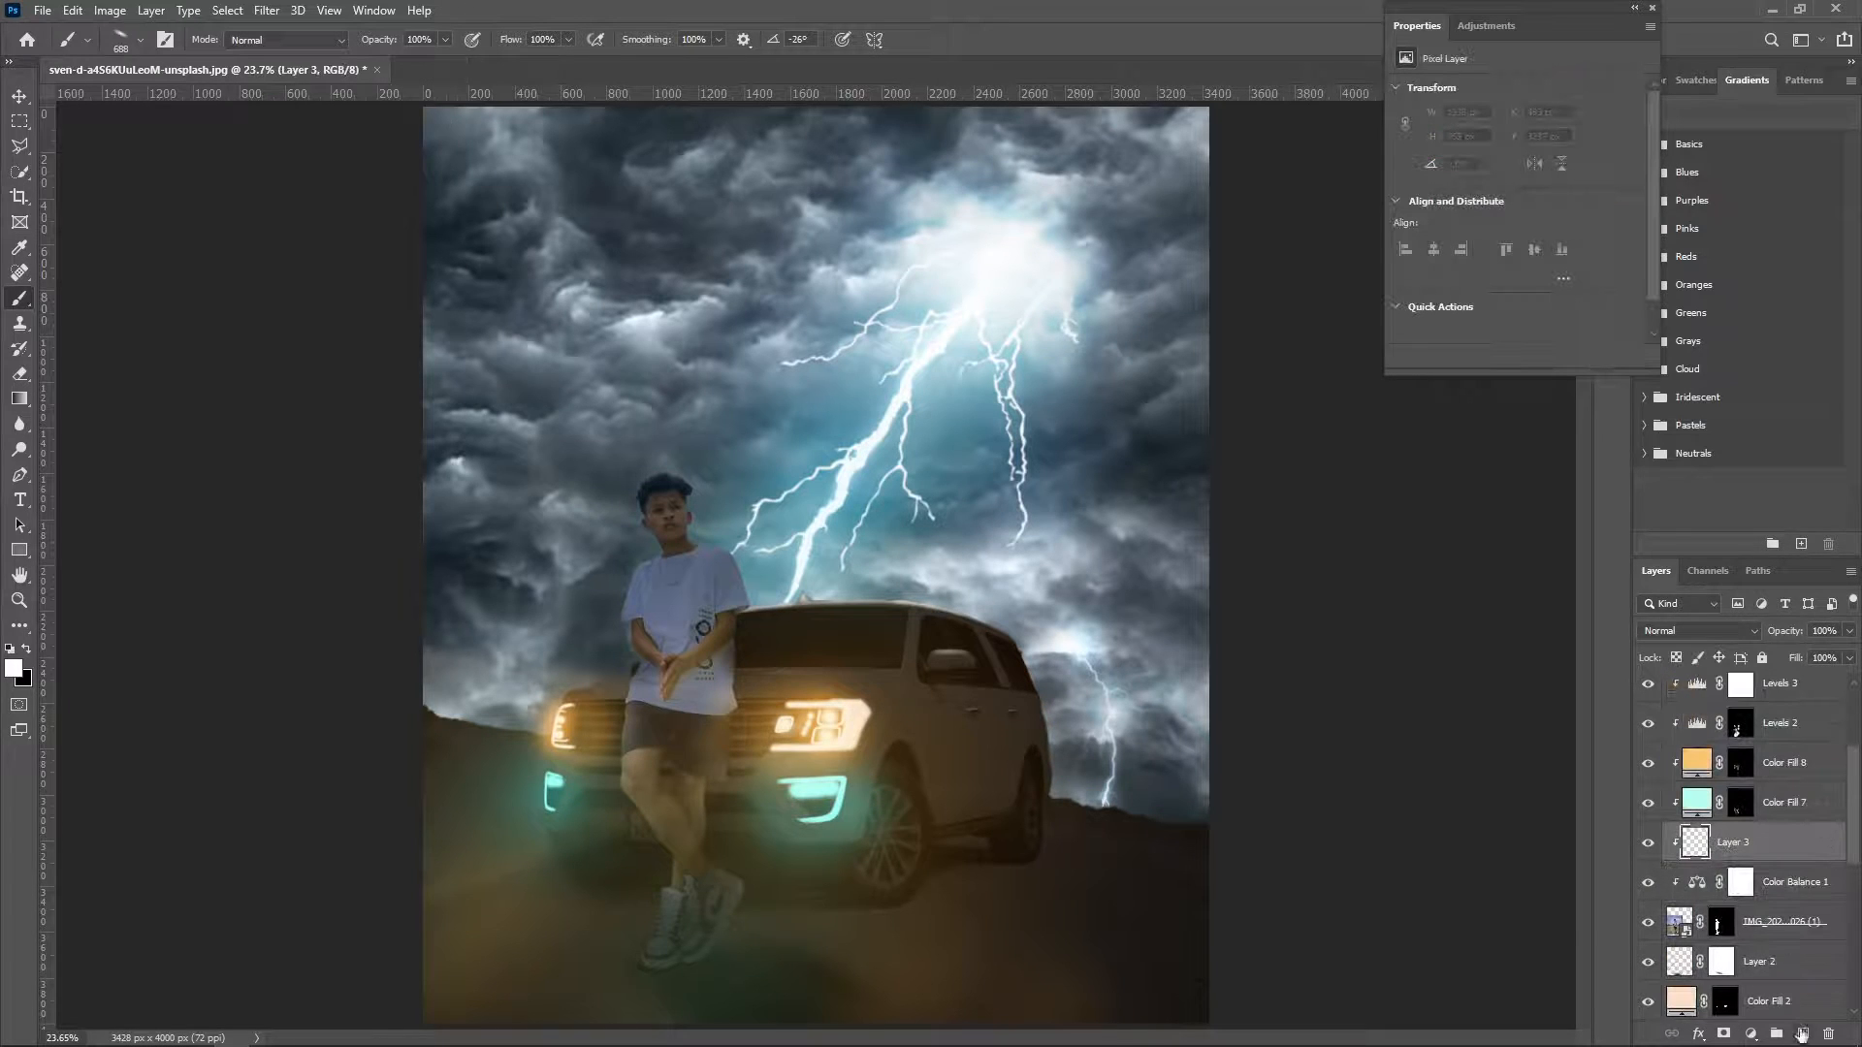
key("ctrl+[")
key("ctrl+[")
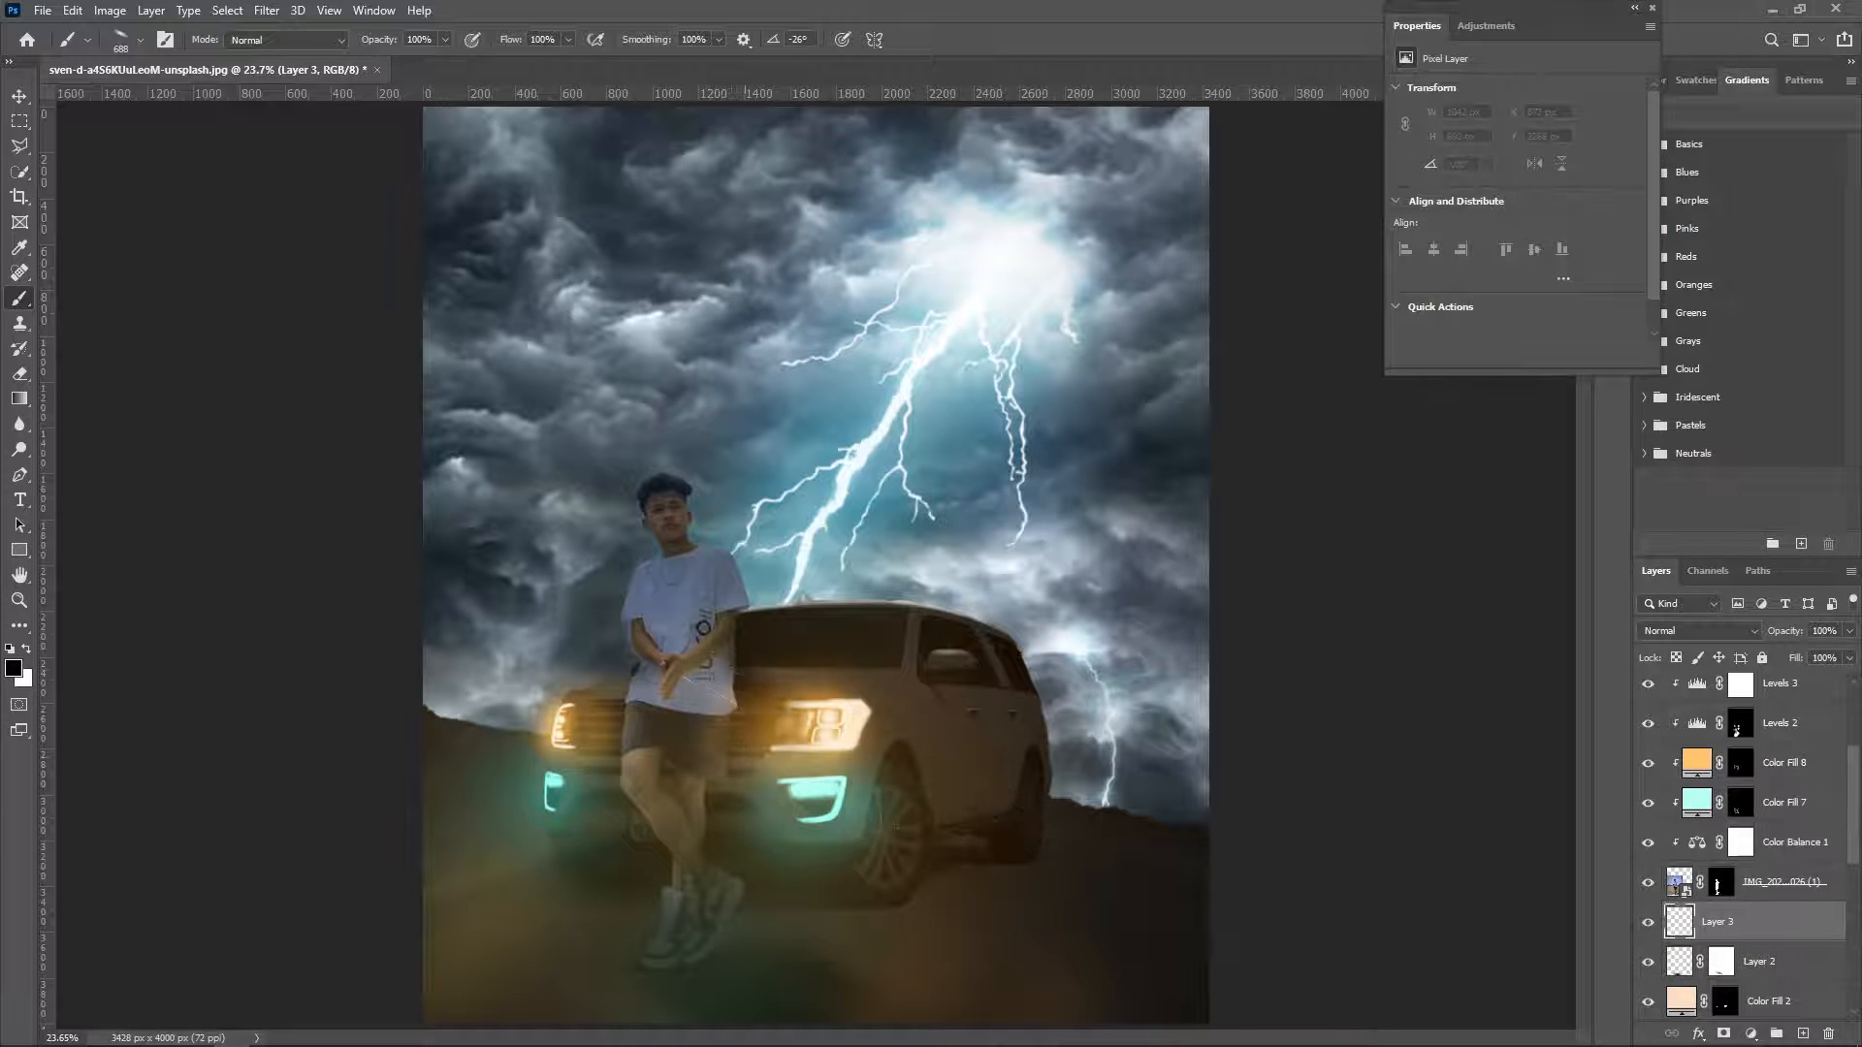
left_click_drag(731, 731, 697, 731)
left_click_drag(732, 678, 699, 862)
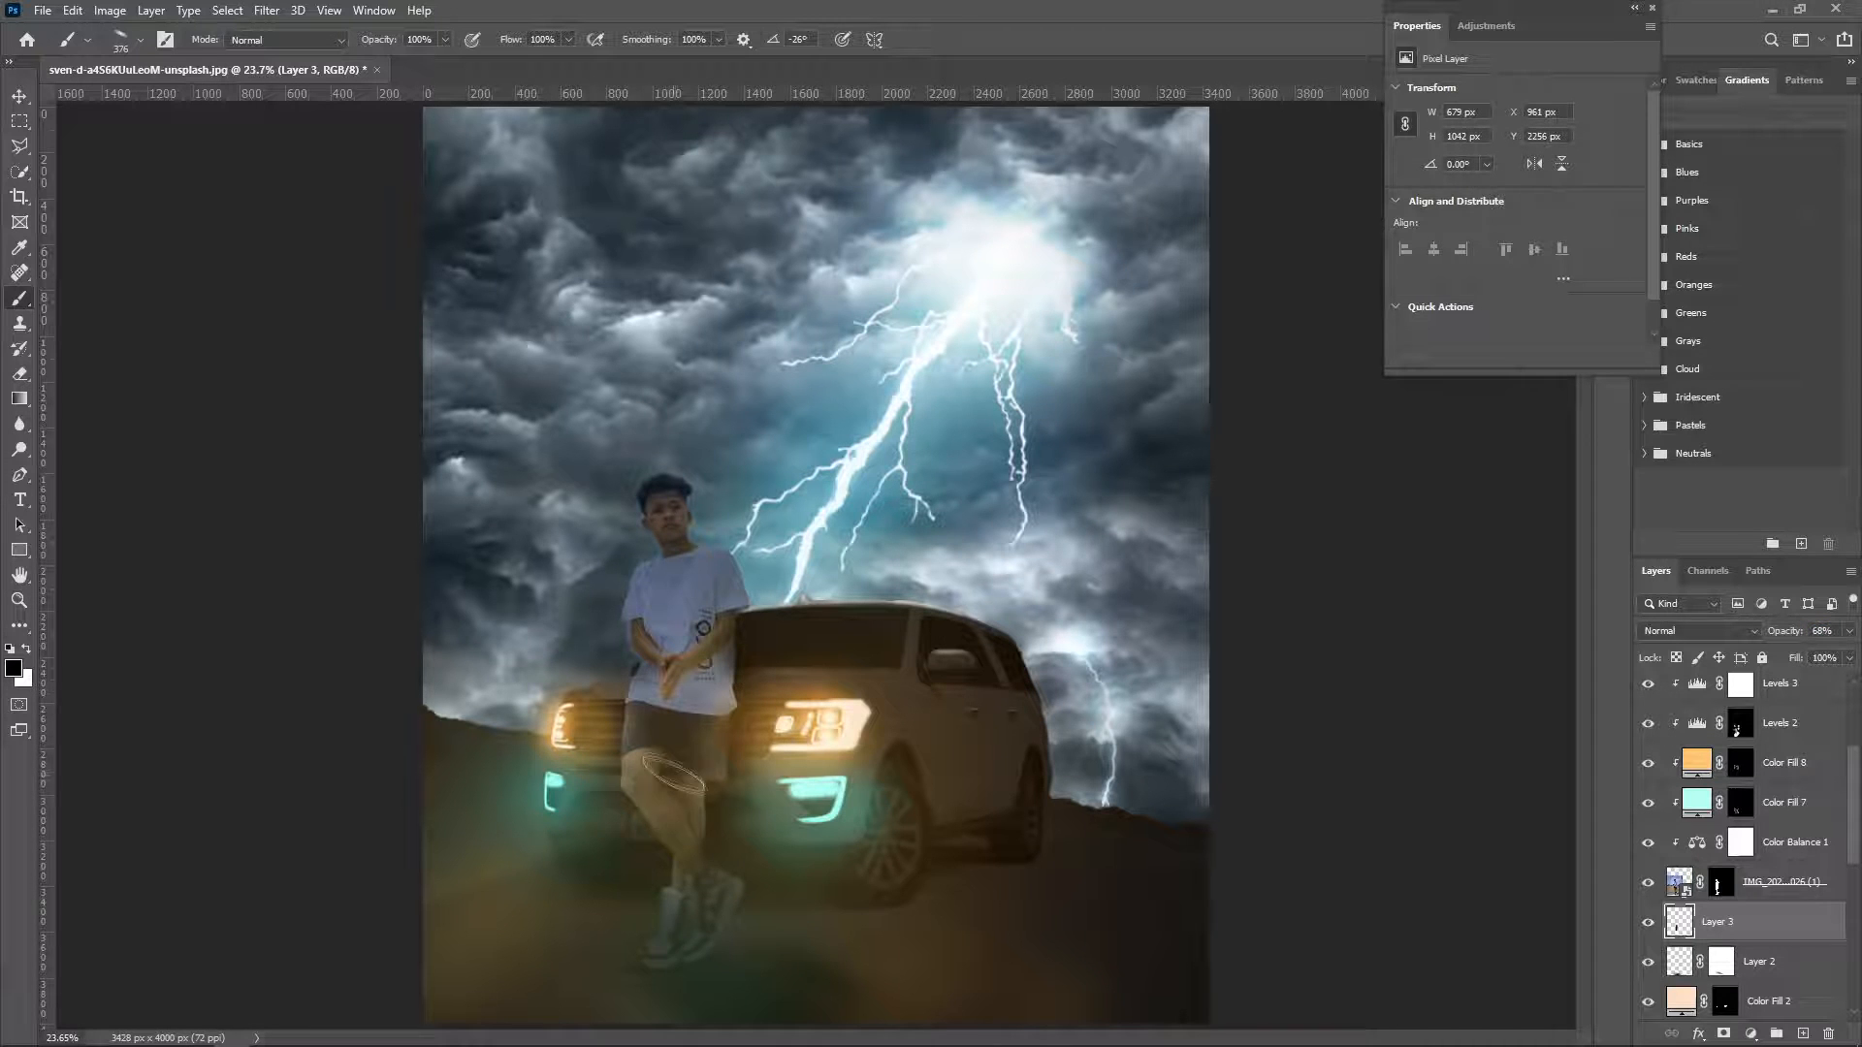
key("z")
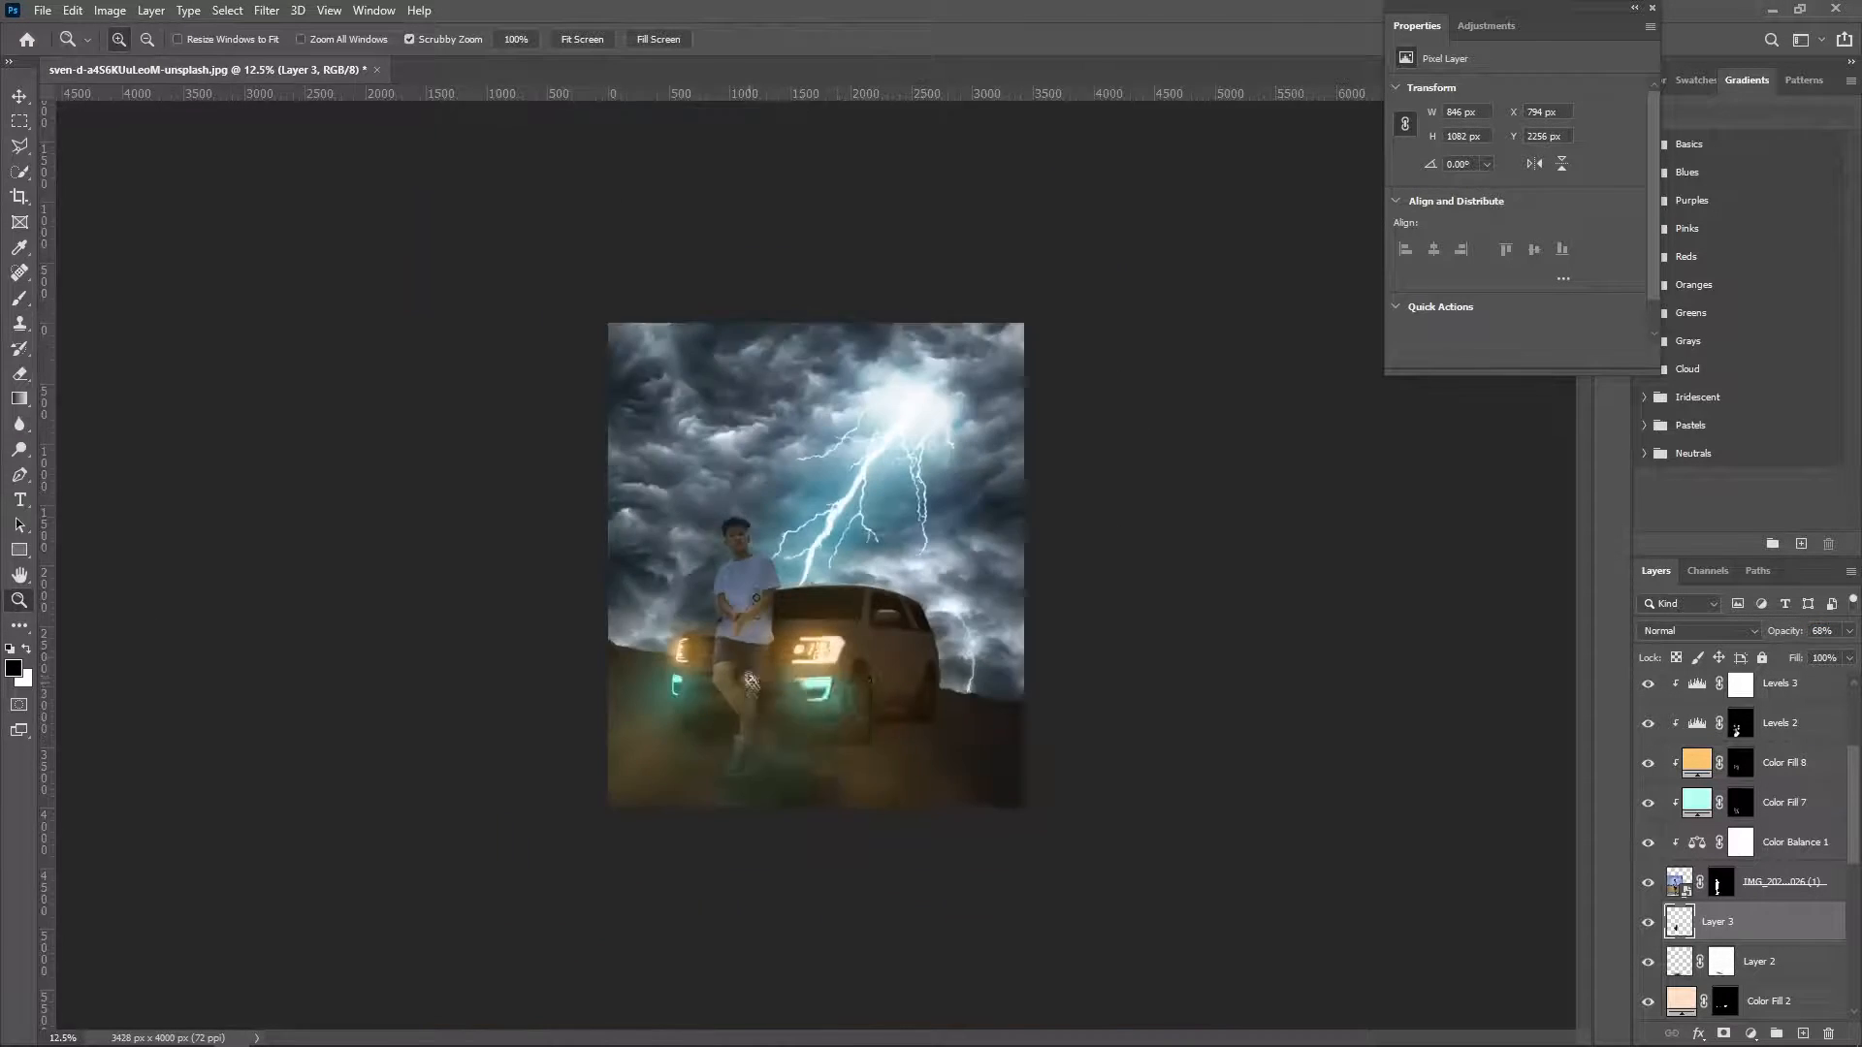
Scale the man with his adjustment and shadow layers to about 86% and reposition him in front of the SUV.
scroll(1780, 765, "up", 3)
left_click(1782, 861, "shift")
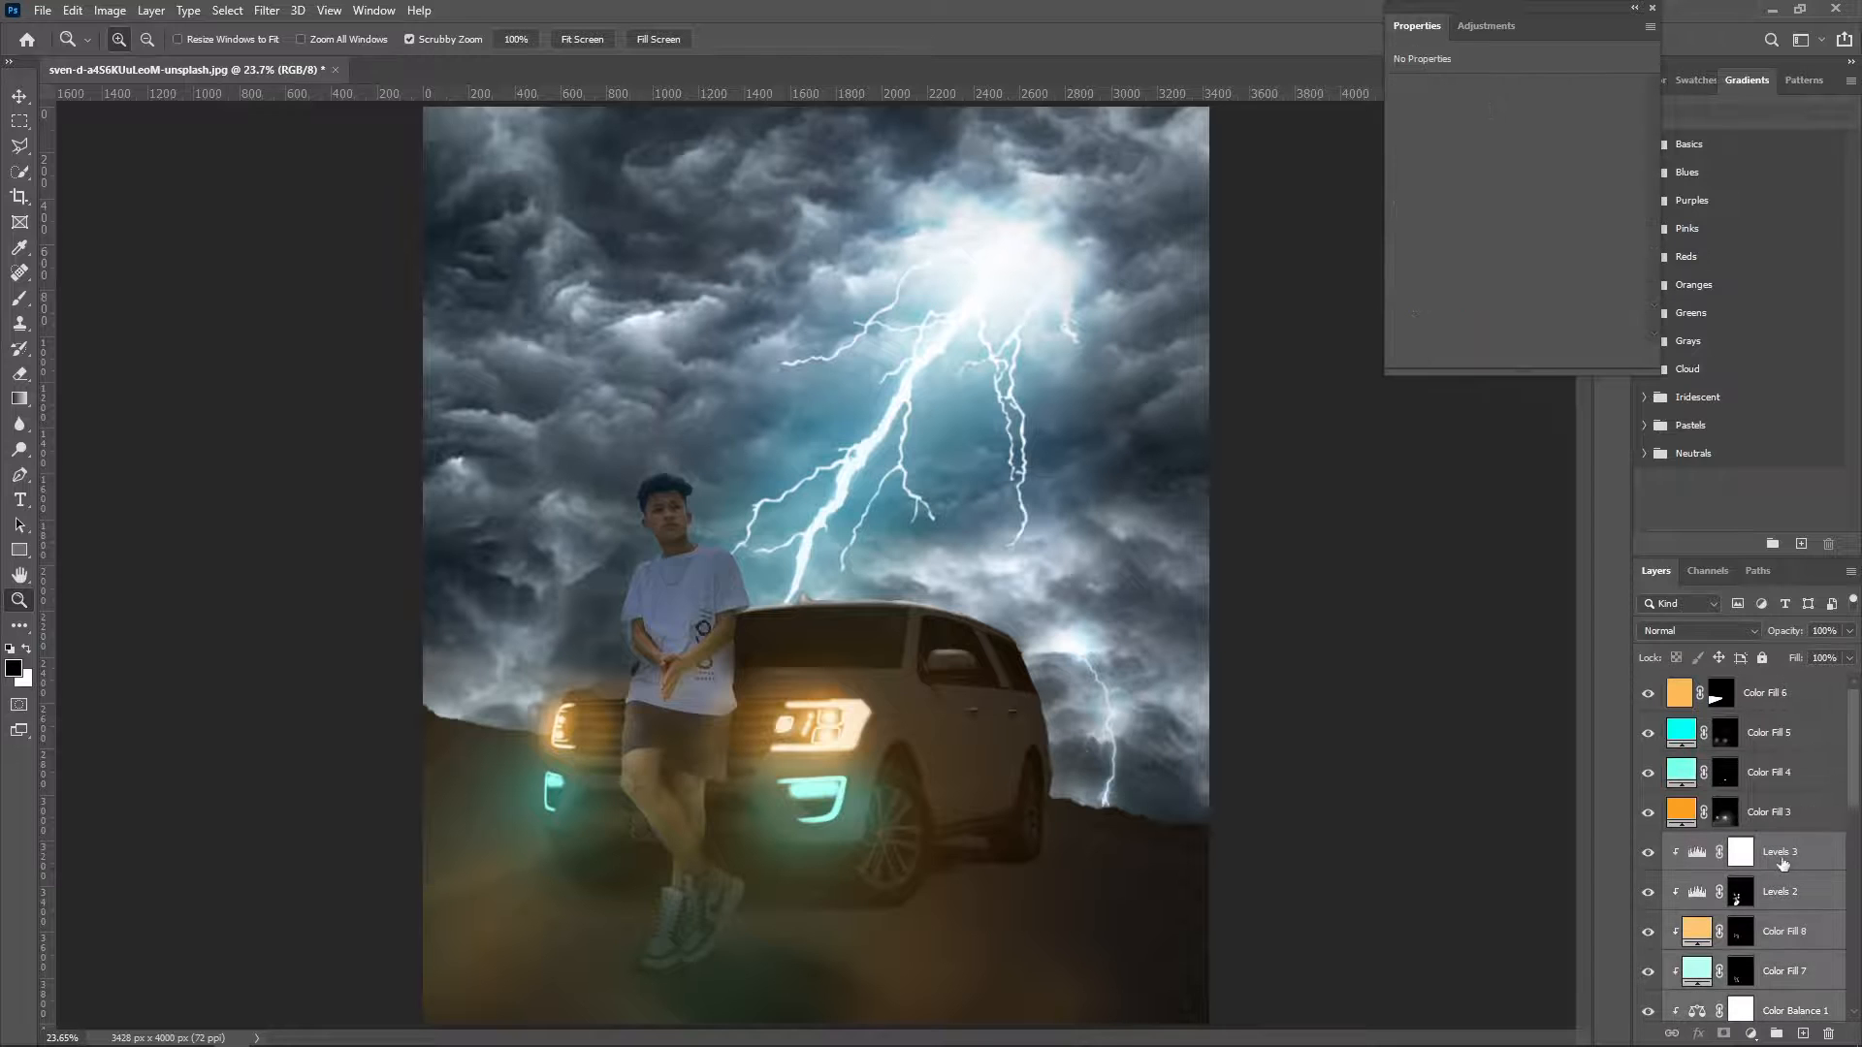
key("ctrl+t")
left_click_drag(900, 362, 826, 457)
mouse_move(699, 693)
left_mouse_down()
mouse_move(724, 686)
mouse_move(690, 694)
left_mouse_up()
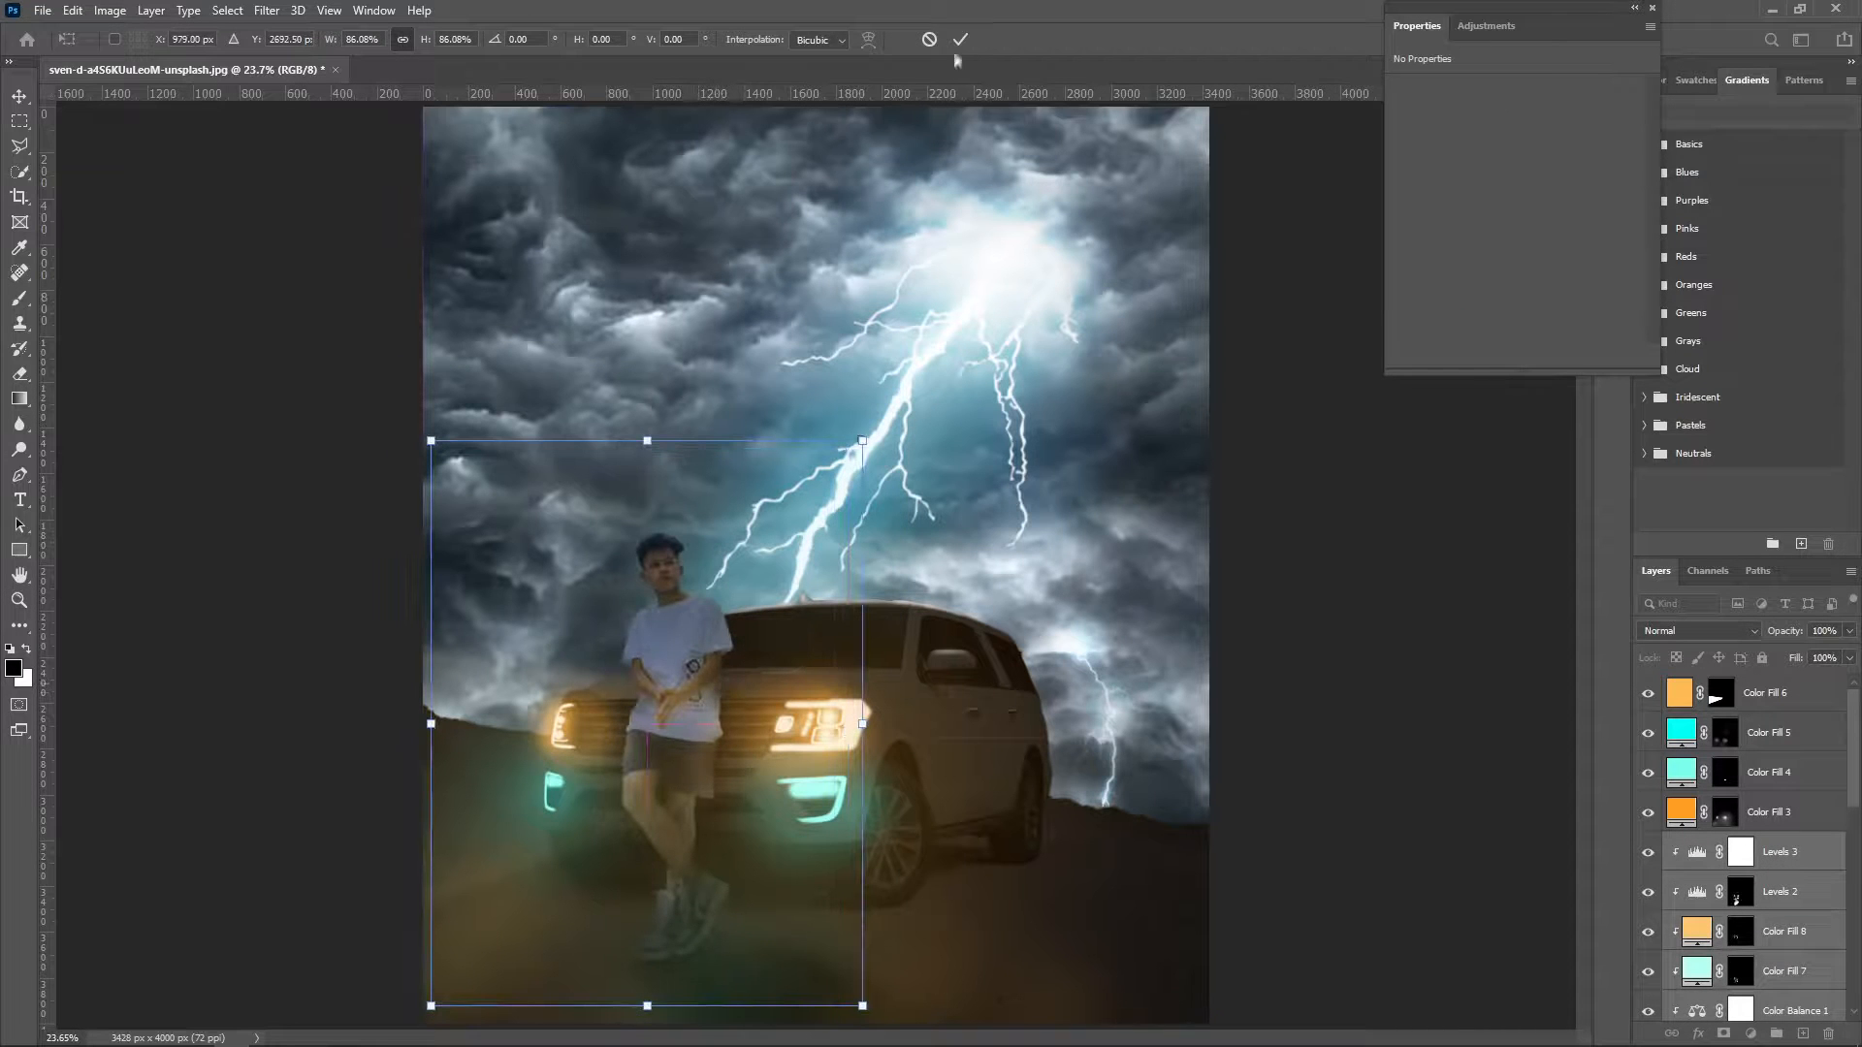
left_click(960, 39)
Clip a Vibrance adjustment above Levels 3 with vibrance +15 and saturation -20.
left_click(1779, 851)
left_click(1751, 1033)
left_click(1687, 707)
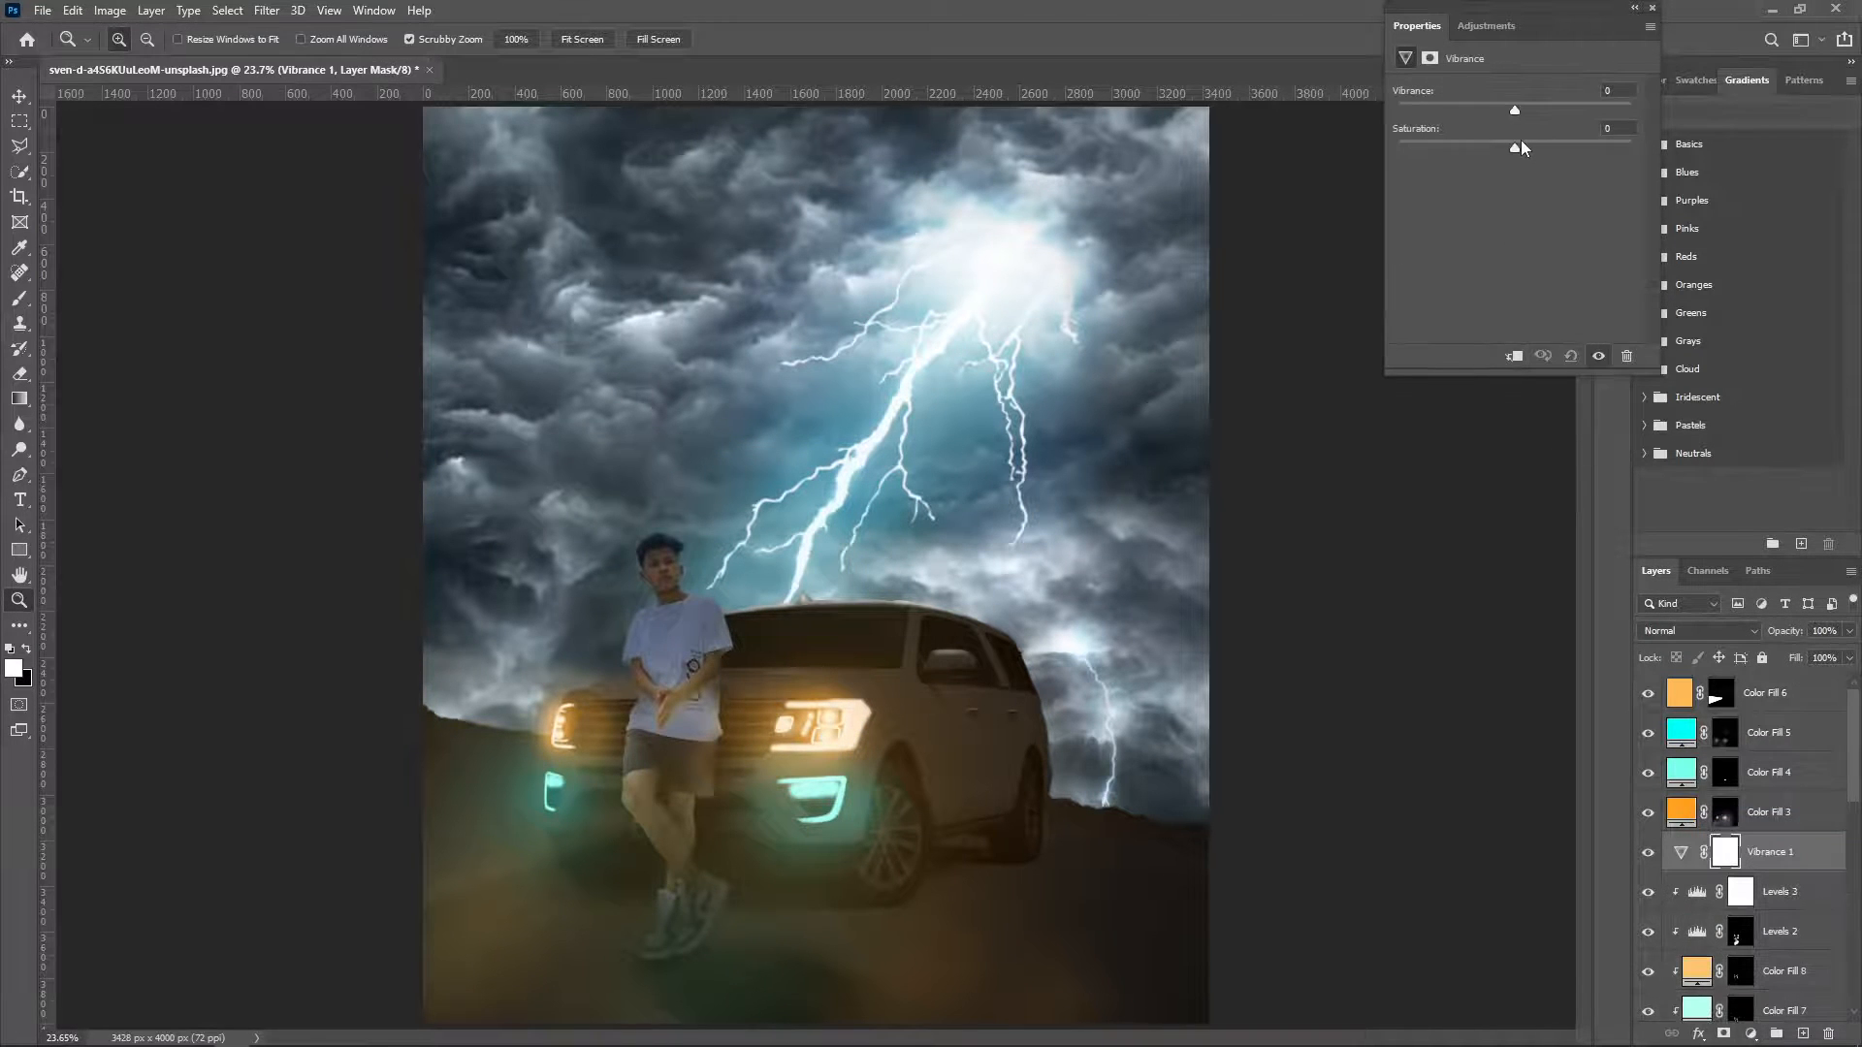
left_click(1514, 356)
left_click(1574, 147)
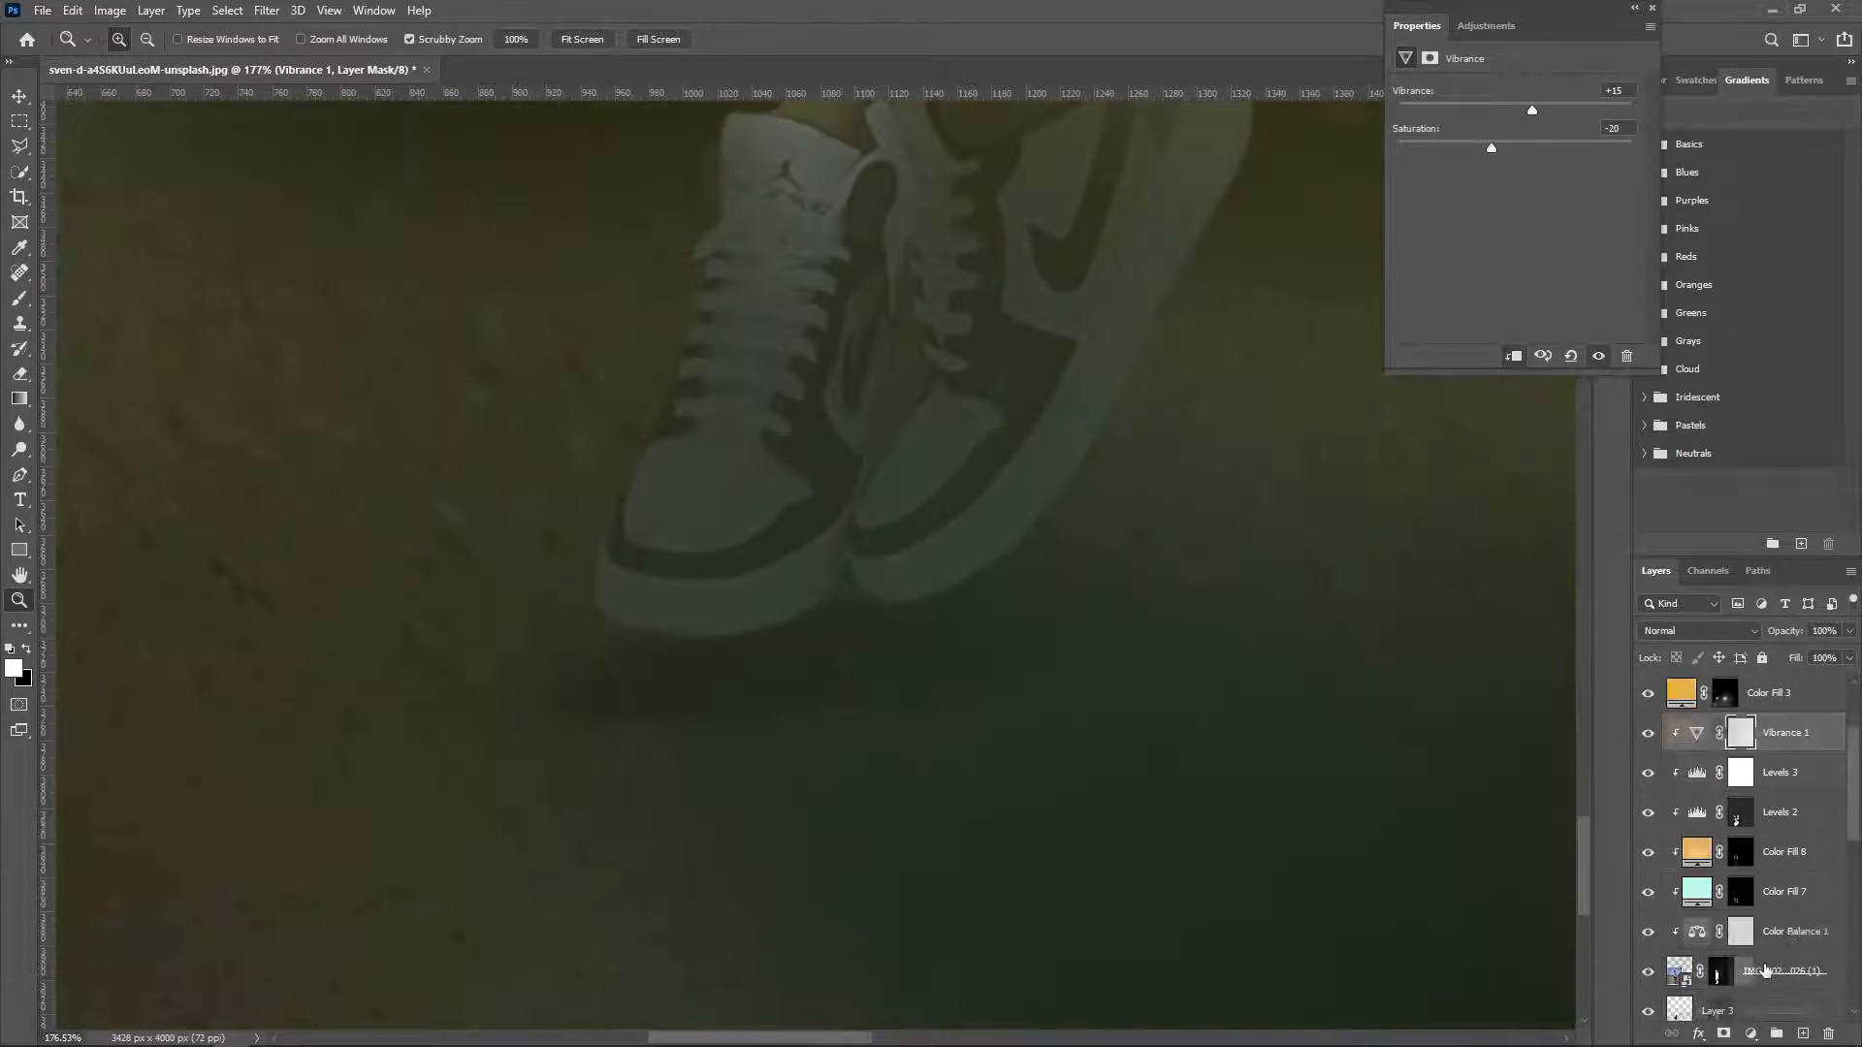
Create a new layer clipped to the man's photo and paint black shading over the lower part of his shoes.
key("b")
left_click(1787, 855)
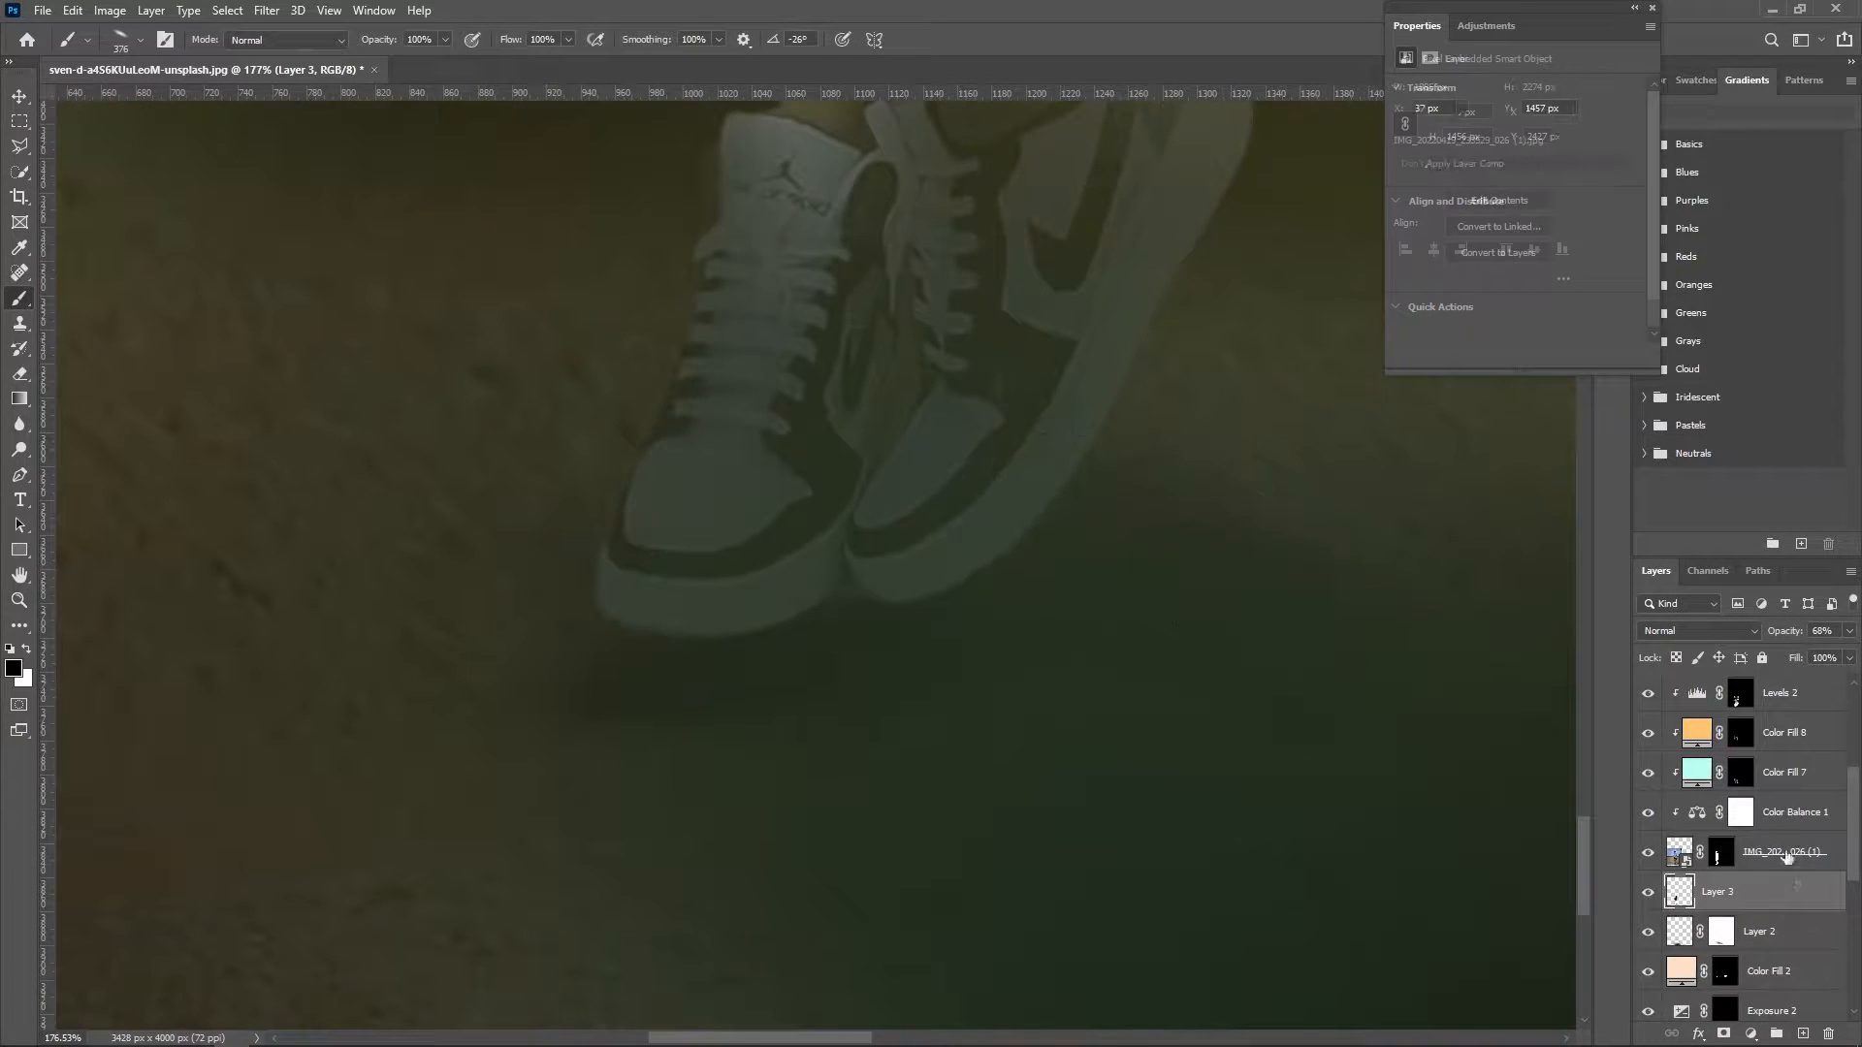
left_click(1803, 1033)
left_click_drag(659, 659, 1169, 632)
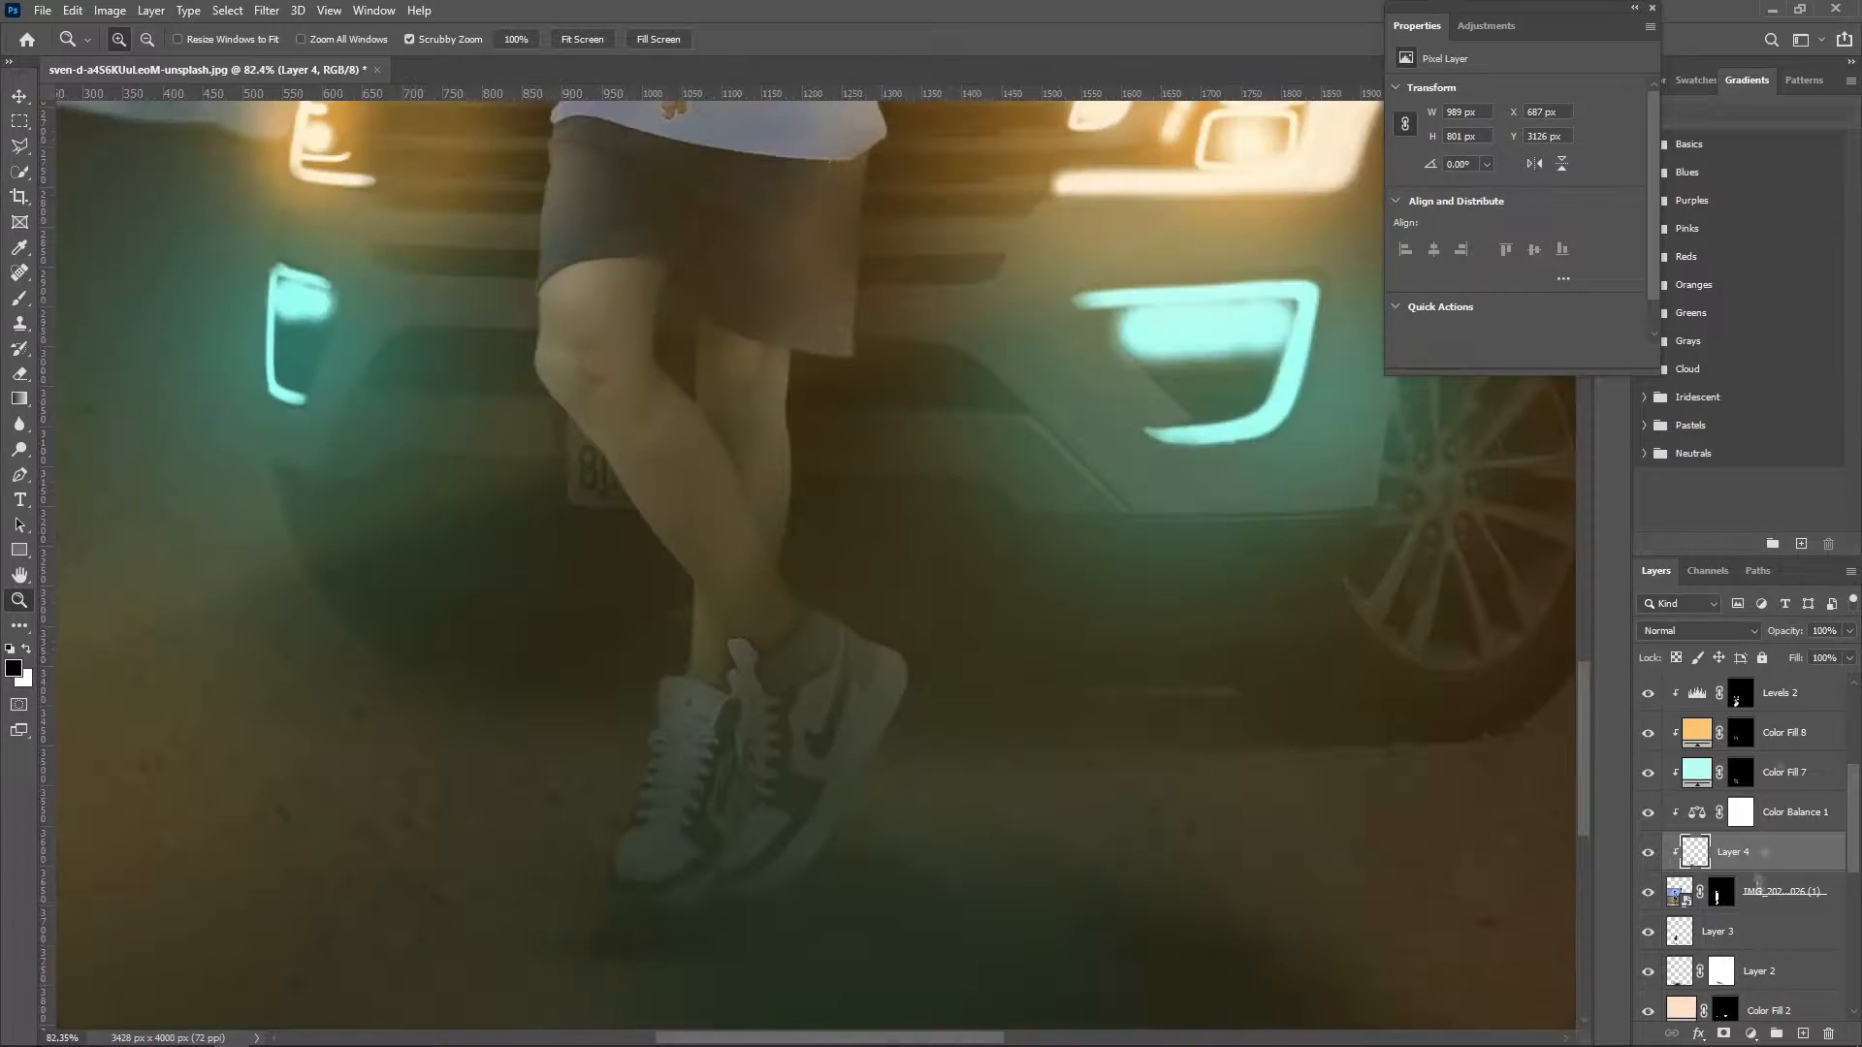
Adjust the opacity of the man's shadow layer and change Color Fill 8 to a saturated orange.
left_click(1736, 930)
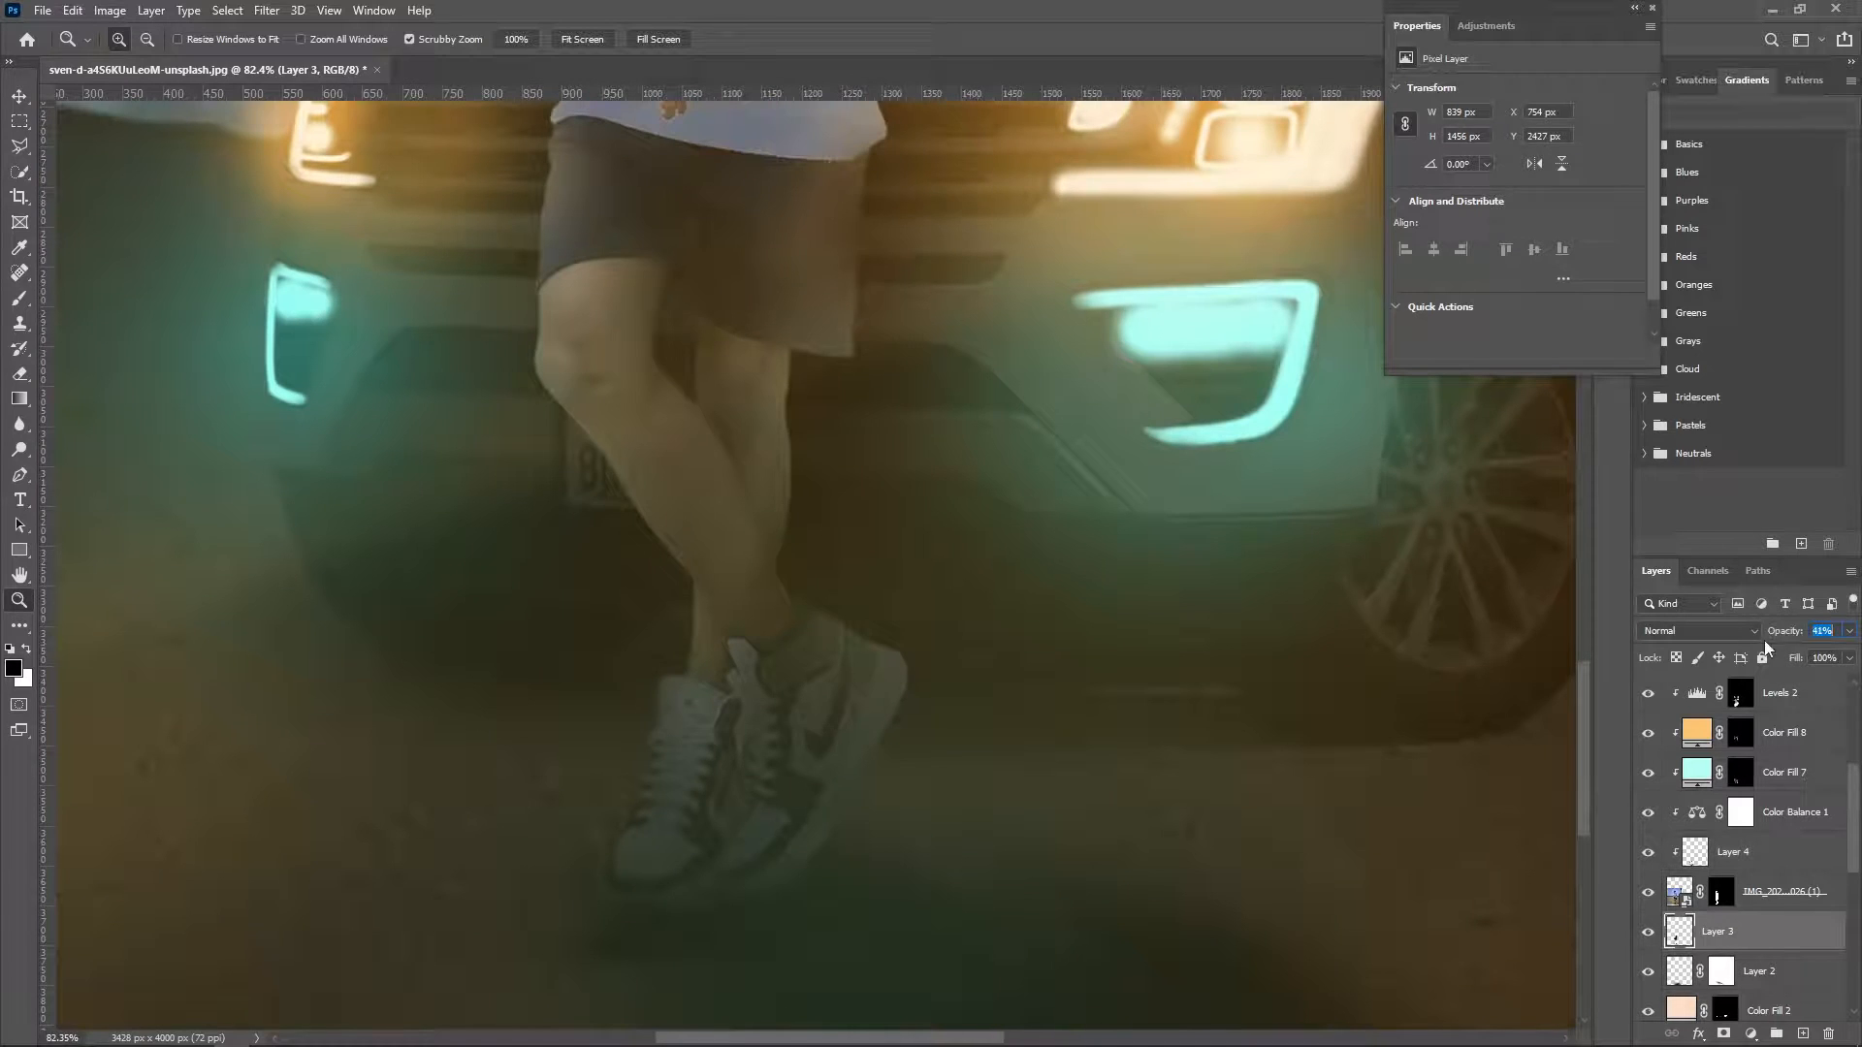
left_click(1759, 971)
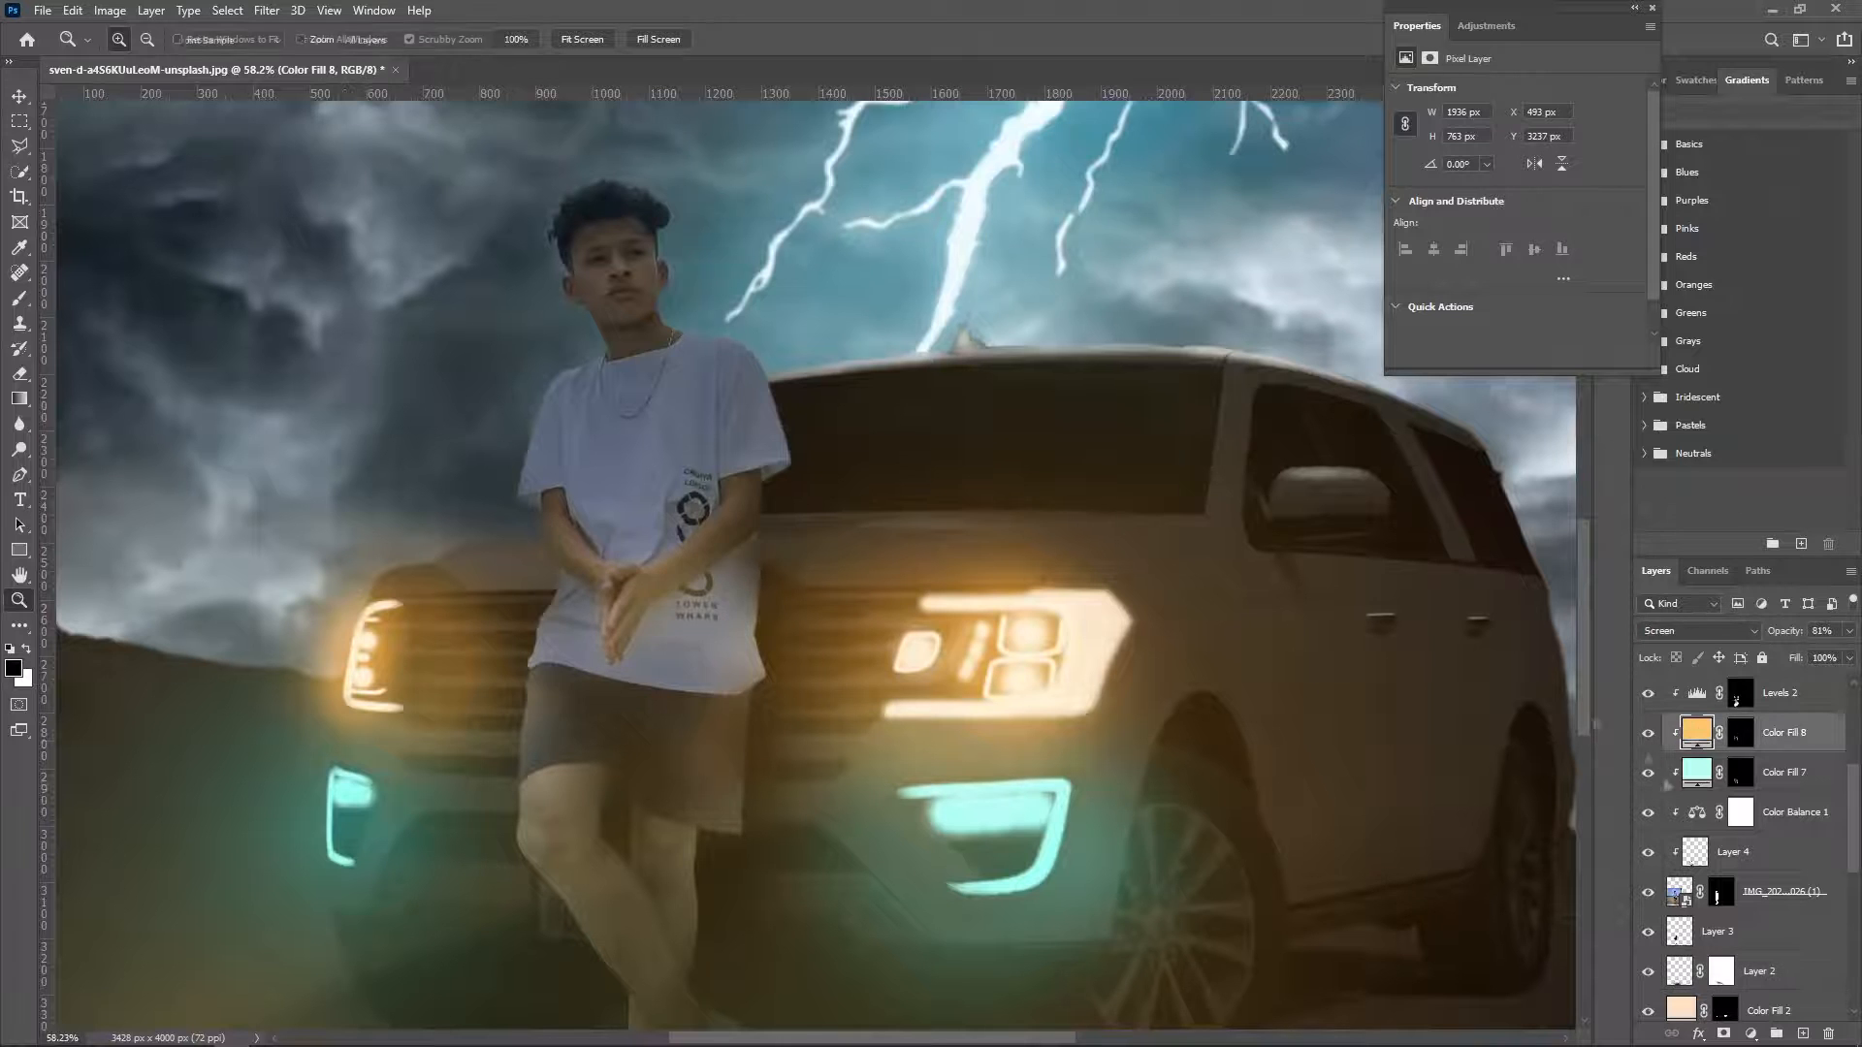
double_click(1697, 732)
mouse_move(939, 460)
left_mouse_down()
mouse_move(929, 225)
mouse_move(945, 456)
left_mouse_up()
left_click(1115, 229)
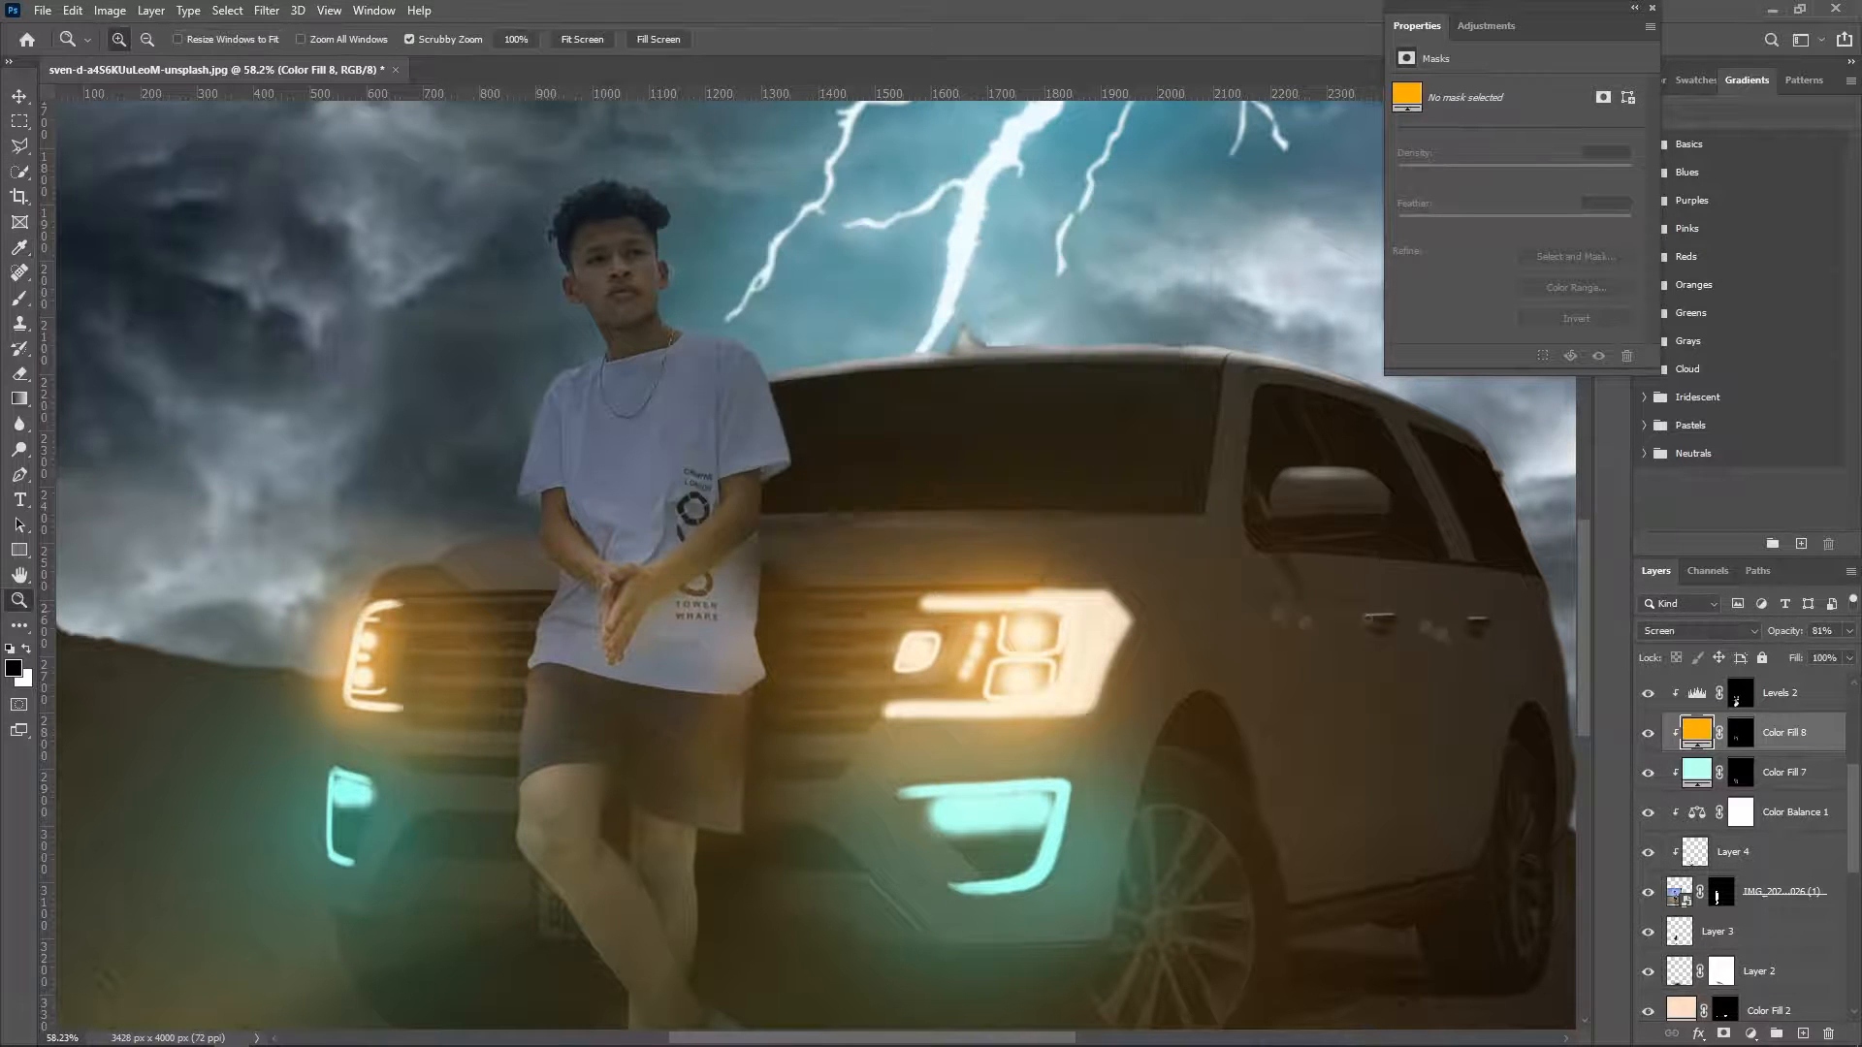
Split the dark end of Color Fill 8's underlying-layer Blend If range to 9 / 41.
left_click(1741, 733)
key("b")
key("x")
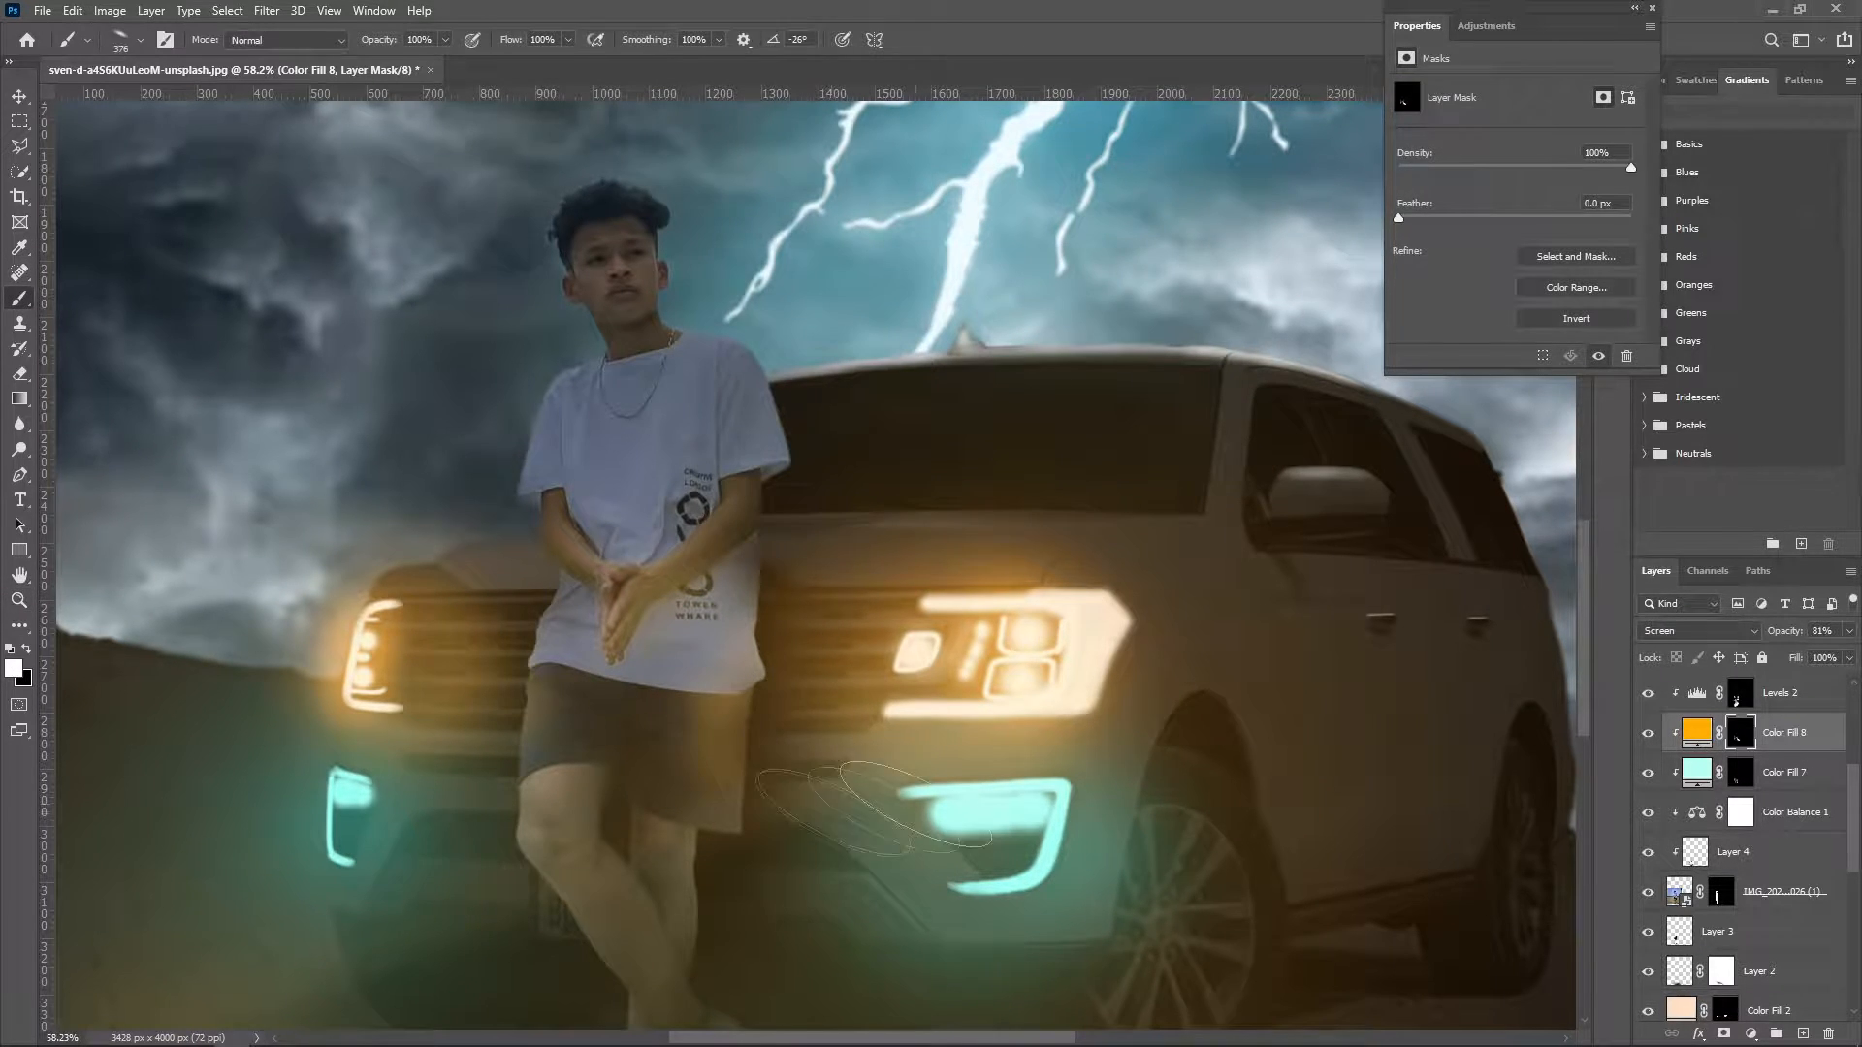
double_click(1813, 733)
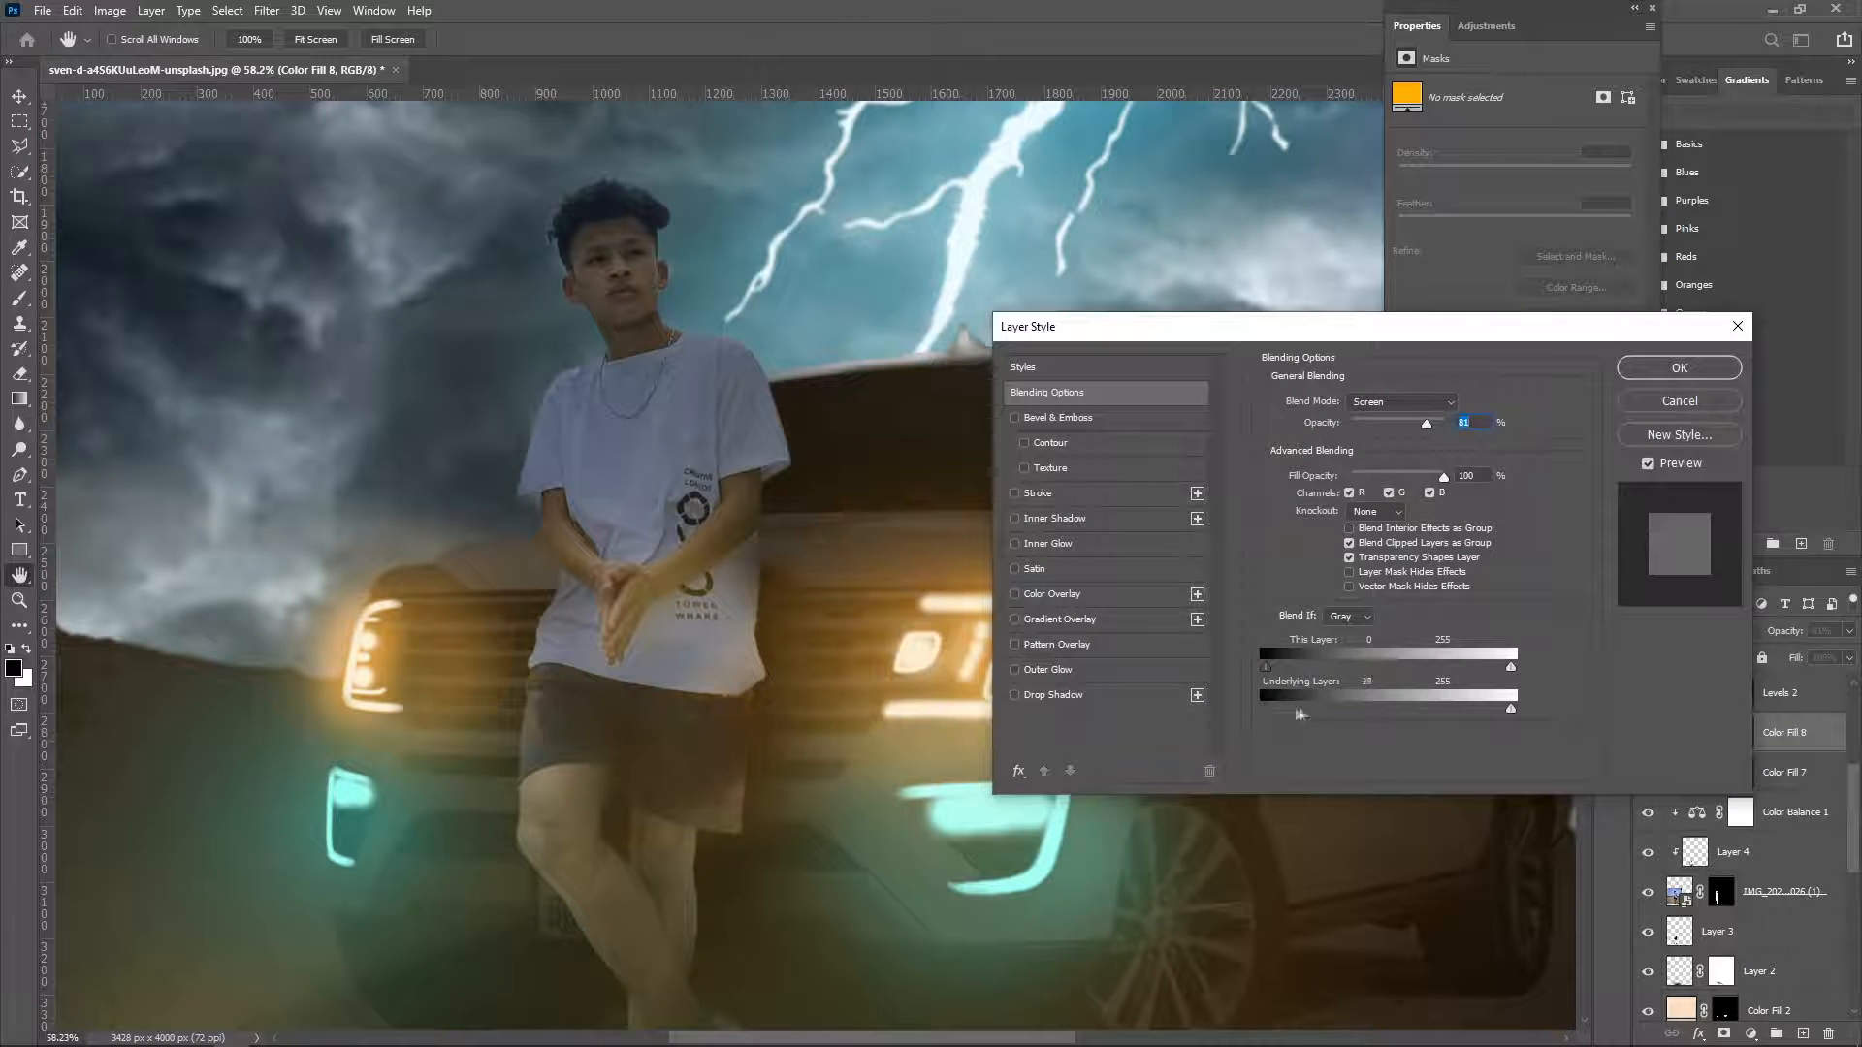
left_click_drag(1277, 714, 1306, 717)
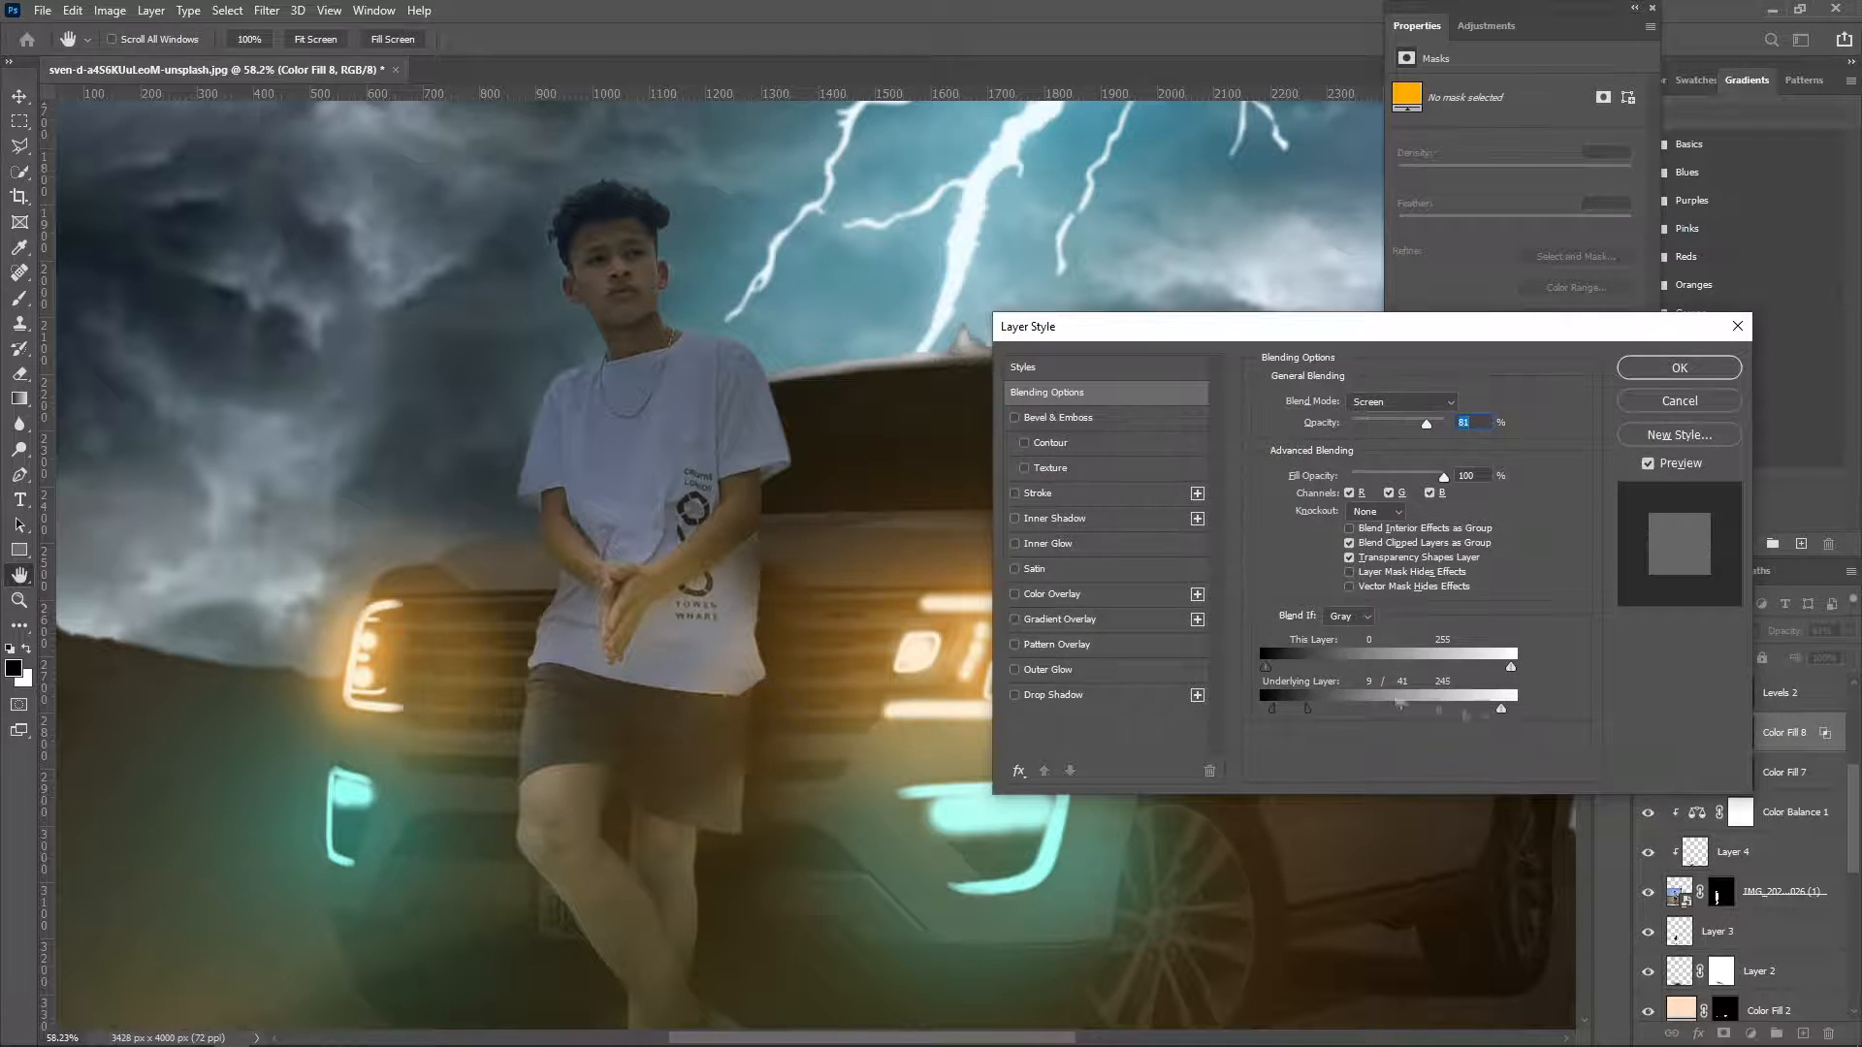
key("Return")
Paint white on Color Fill 8's mask to cast orange light onto the man's shorts and legs, undoing the last stroke.
left_click(1741, 734)
key("x")
mouse_move(494, 752)
left_mouse_down()
mouse_move(577, 693)
mouse_move(679, 723)
left_mouse_up()
left_click_drag(801, 619, 860, 615)
left_click_drag(707, 660, 794, 898)
key("ctrl+z")
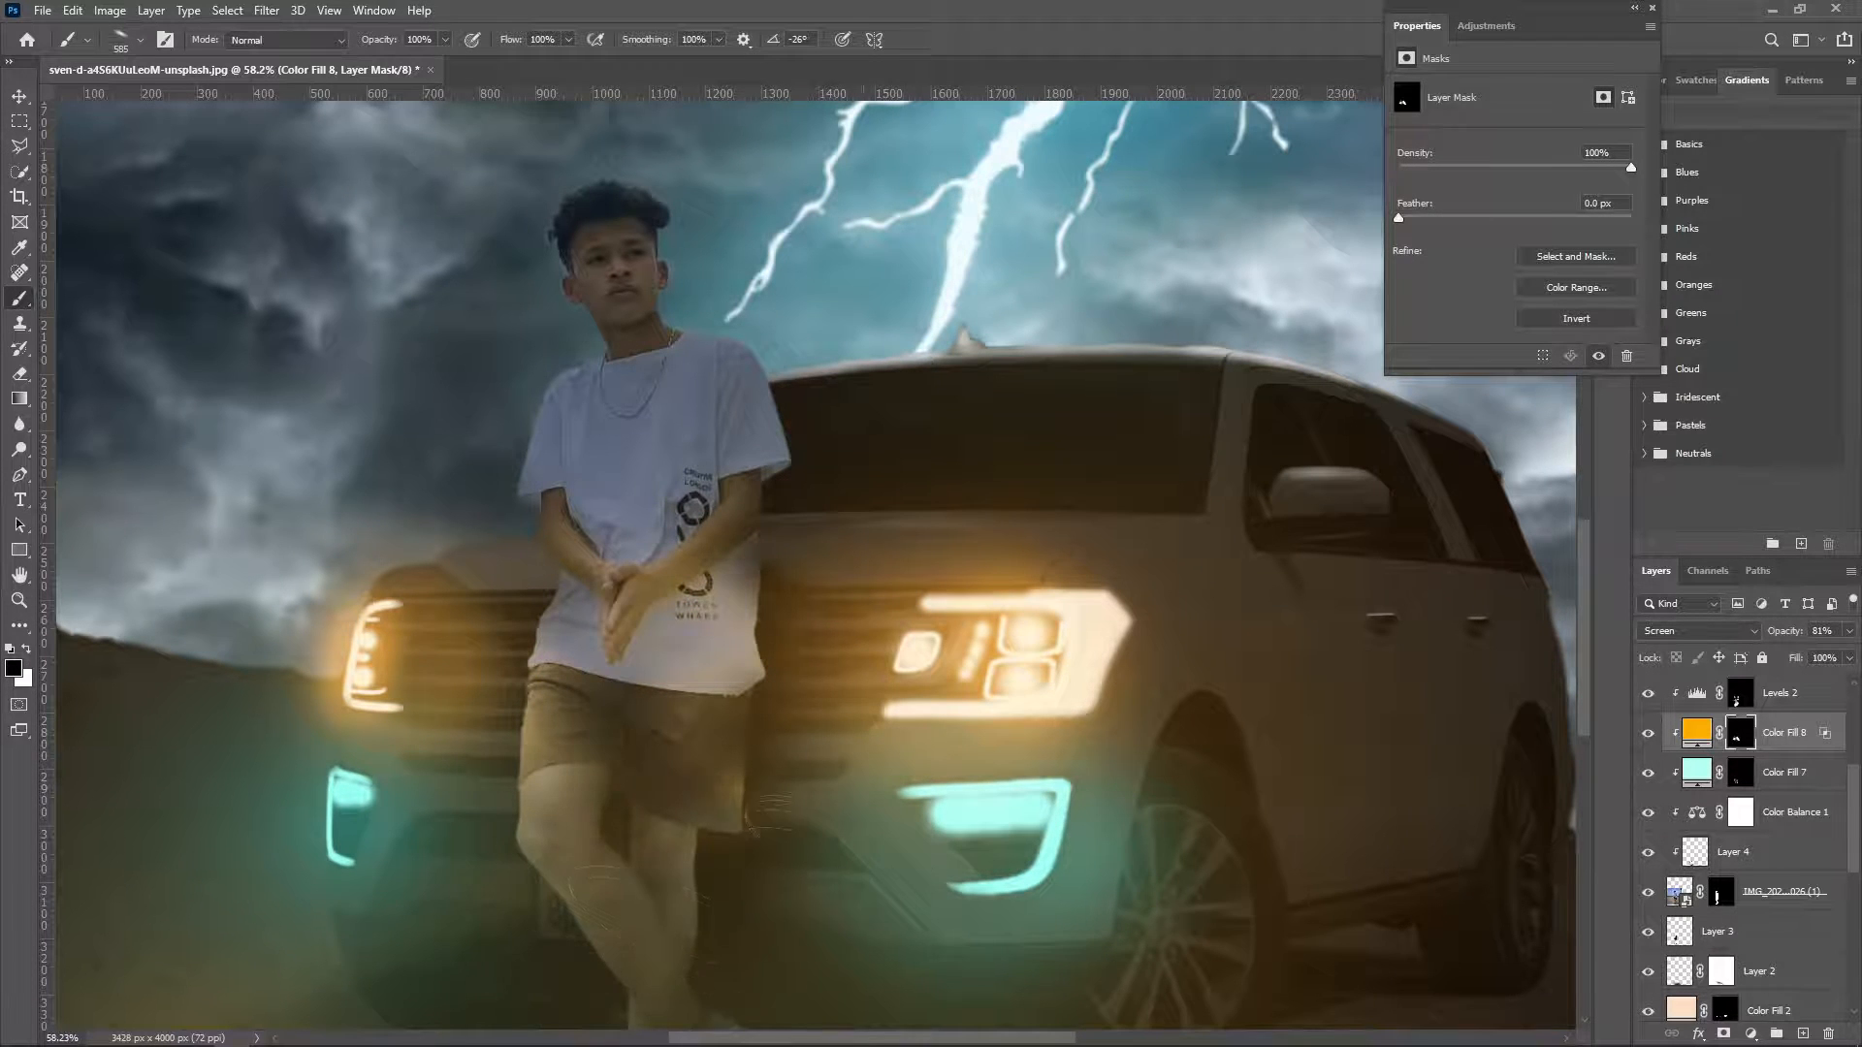
Split the dark end of Color Fill 7's underlying-layer Blend If range and lower the layer's opacity to 22%.
left_click(1703, 781)
key("x")
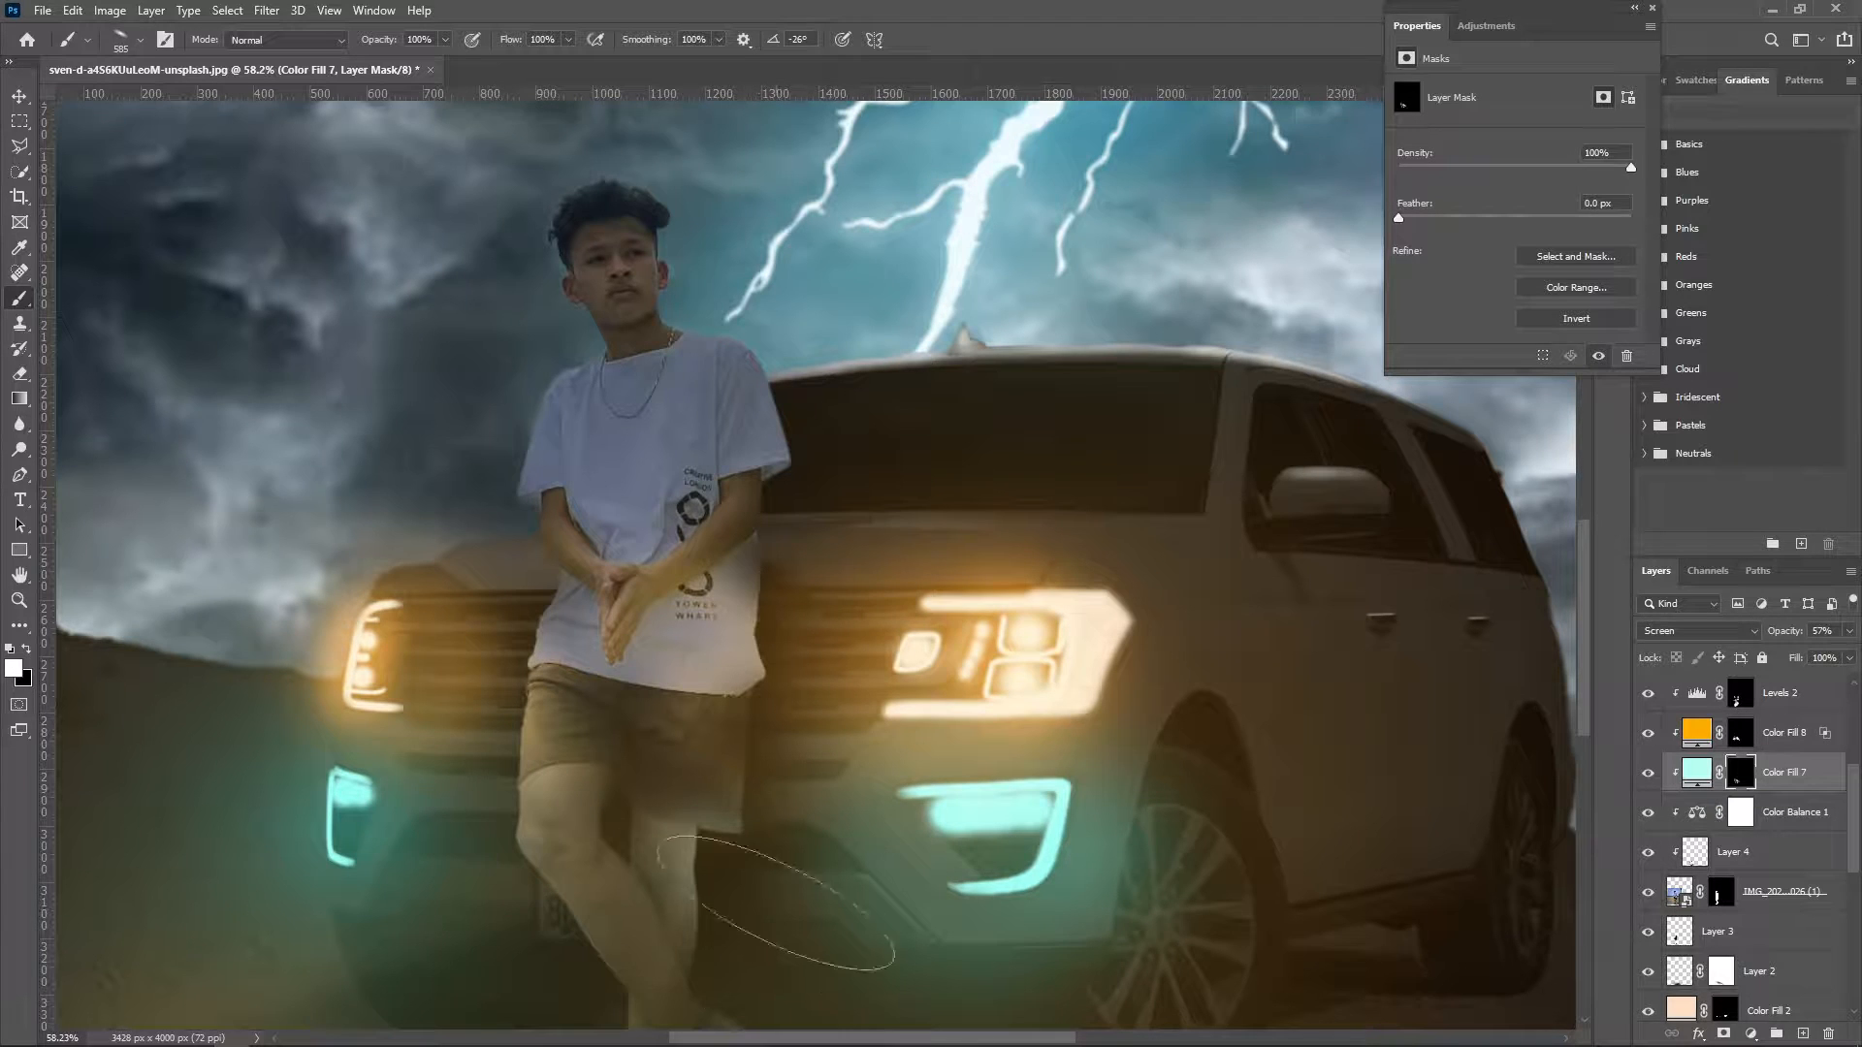
double_click(1792, 774)
double_click(1831, 779)
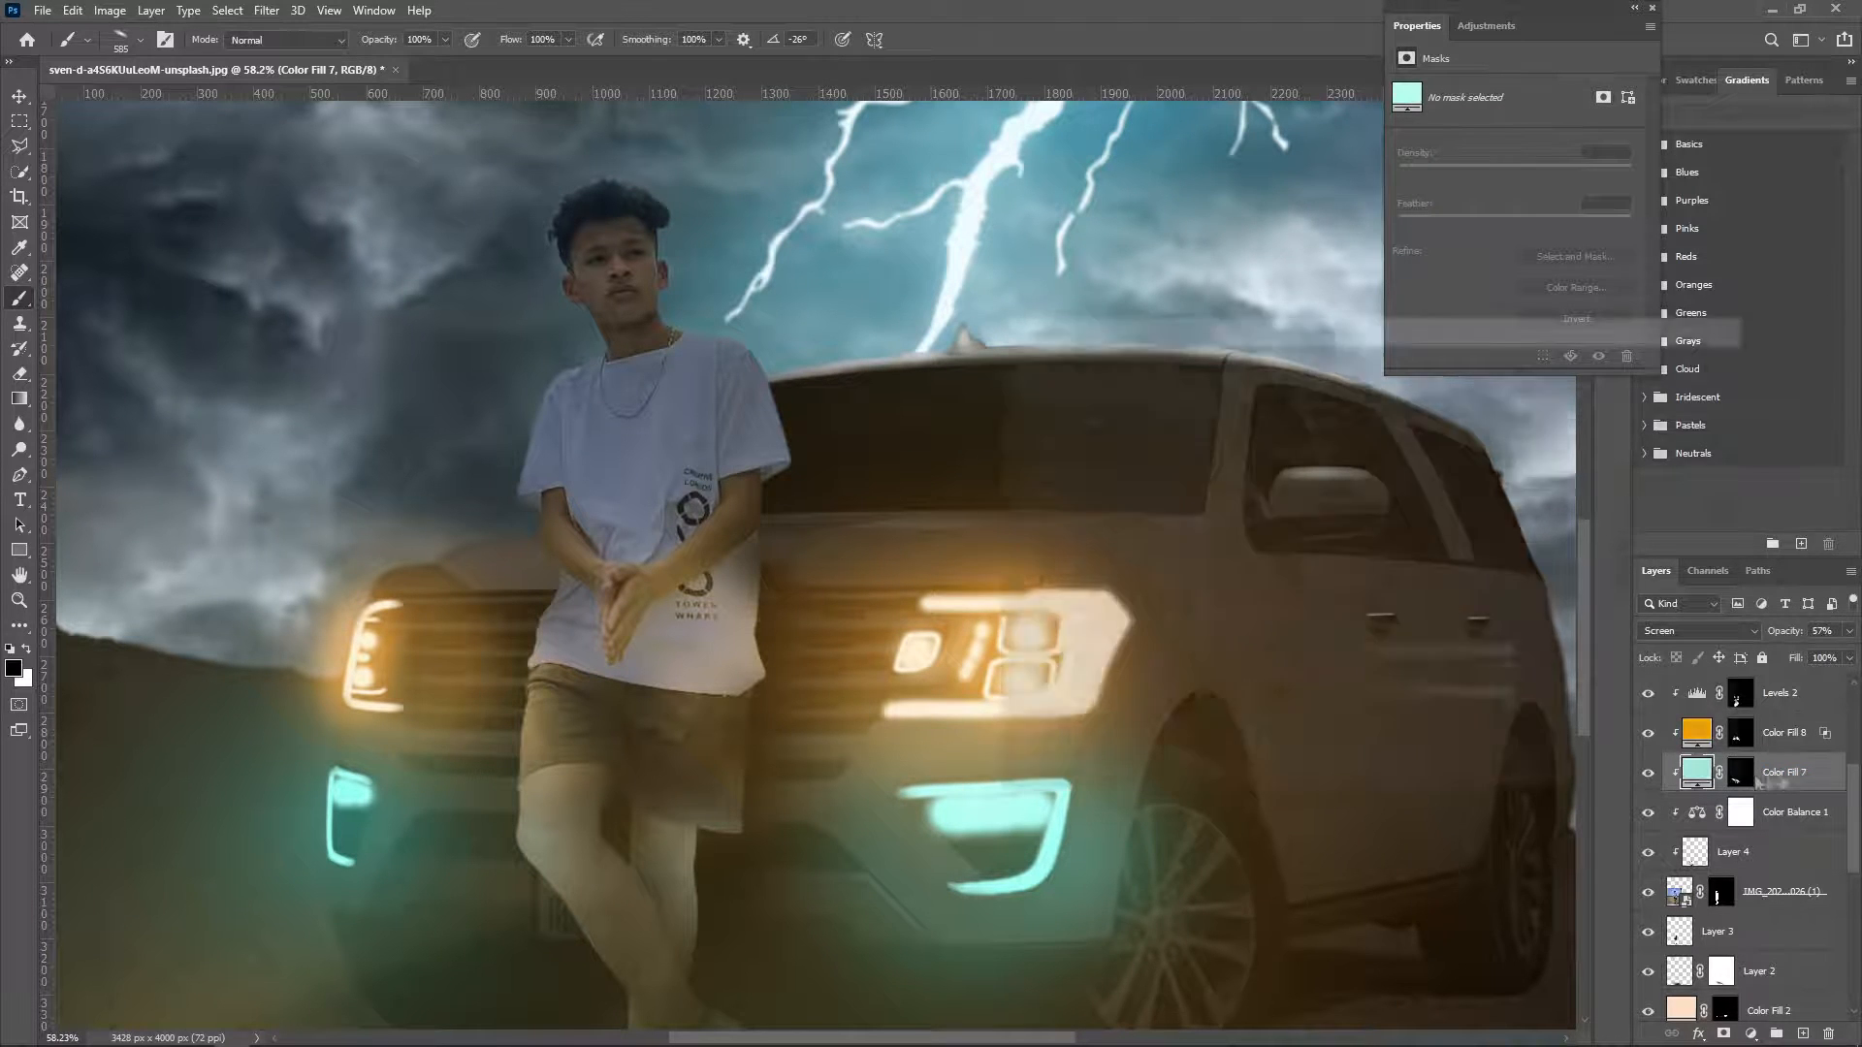
left_click_drag(1266, 710, 1304, 711)
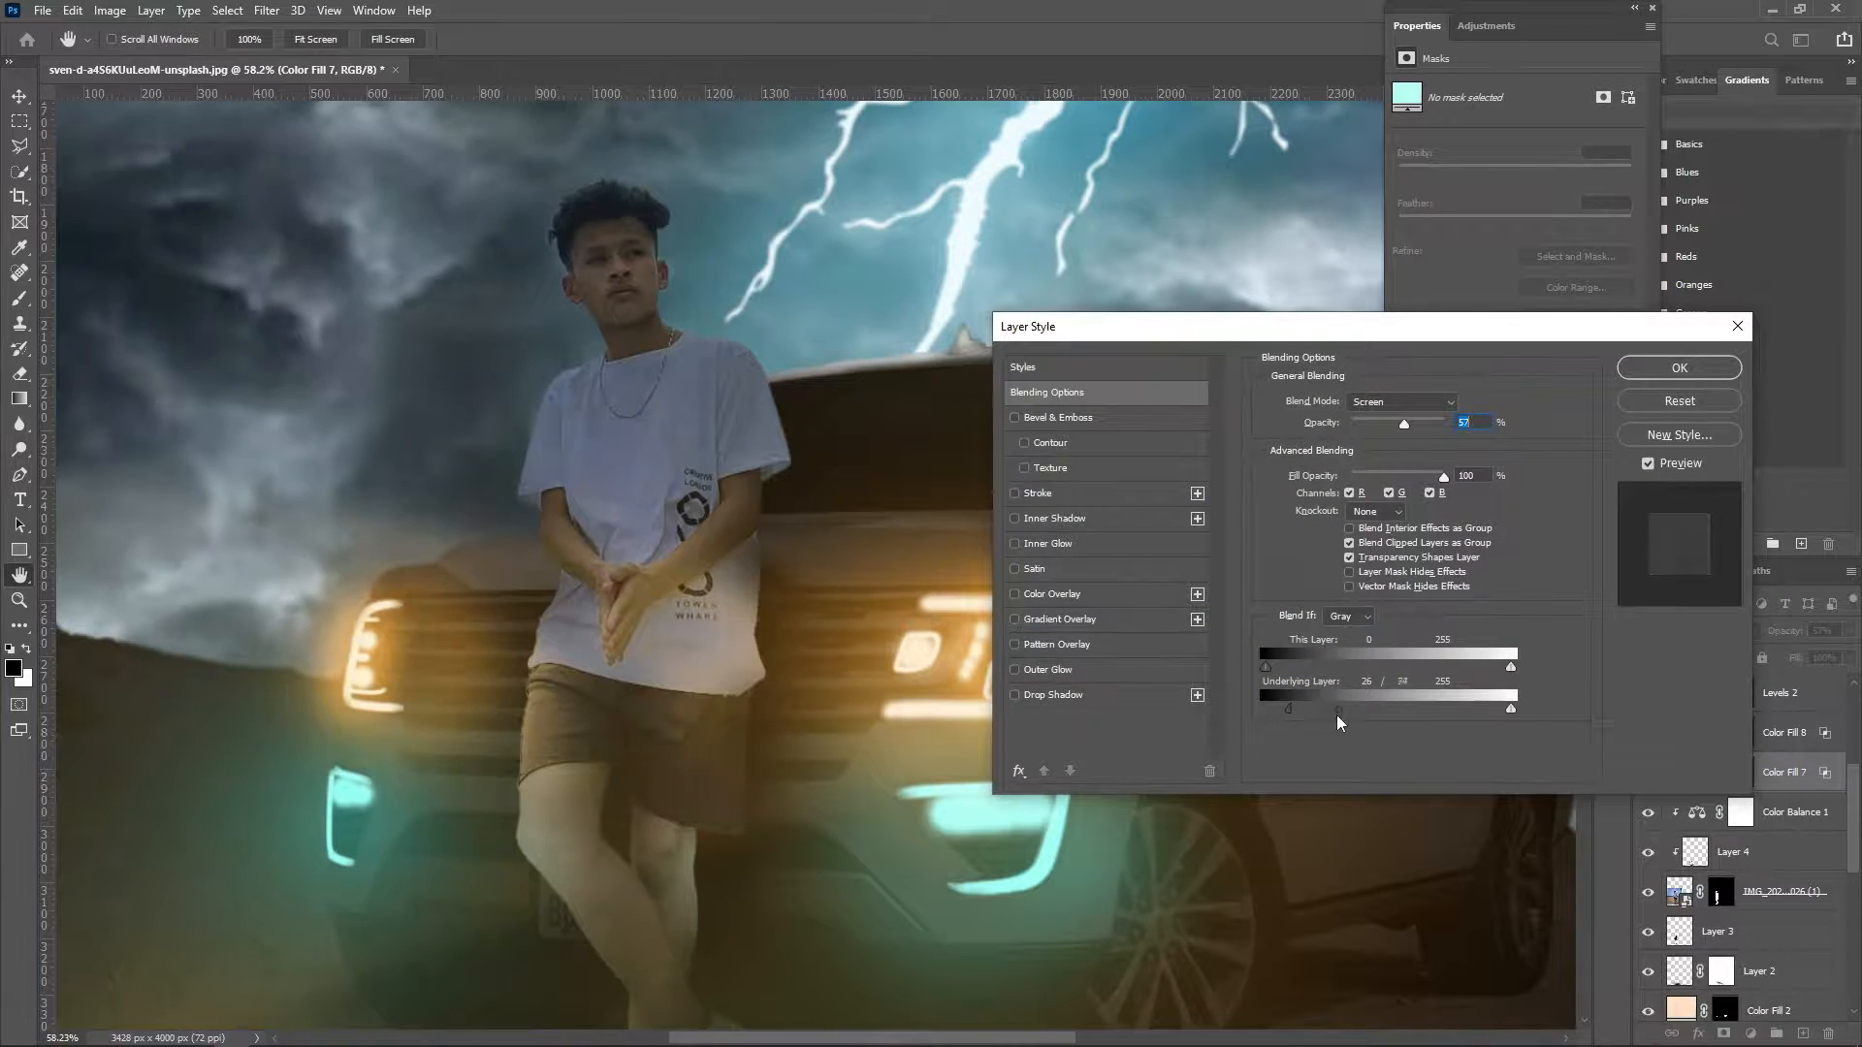
key("Return")
left_click_drag(1780, 637, 1747, 642)
Set the opacity of the man's shadow layer, Layer 3, to 81%.
key("z")
right_click(676, 703)
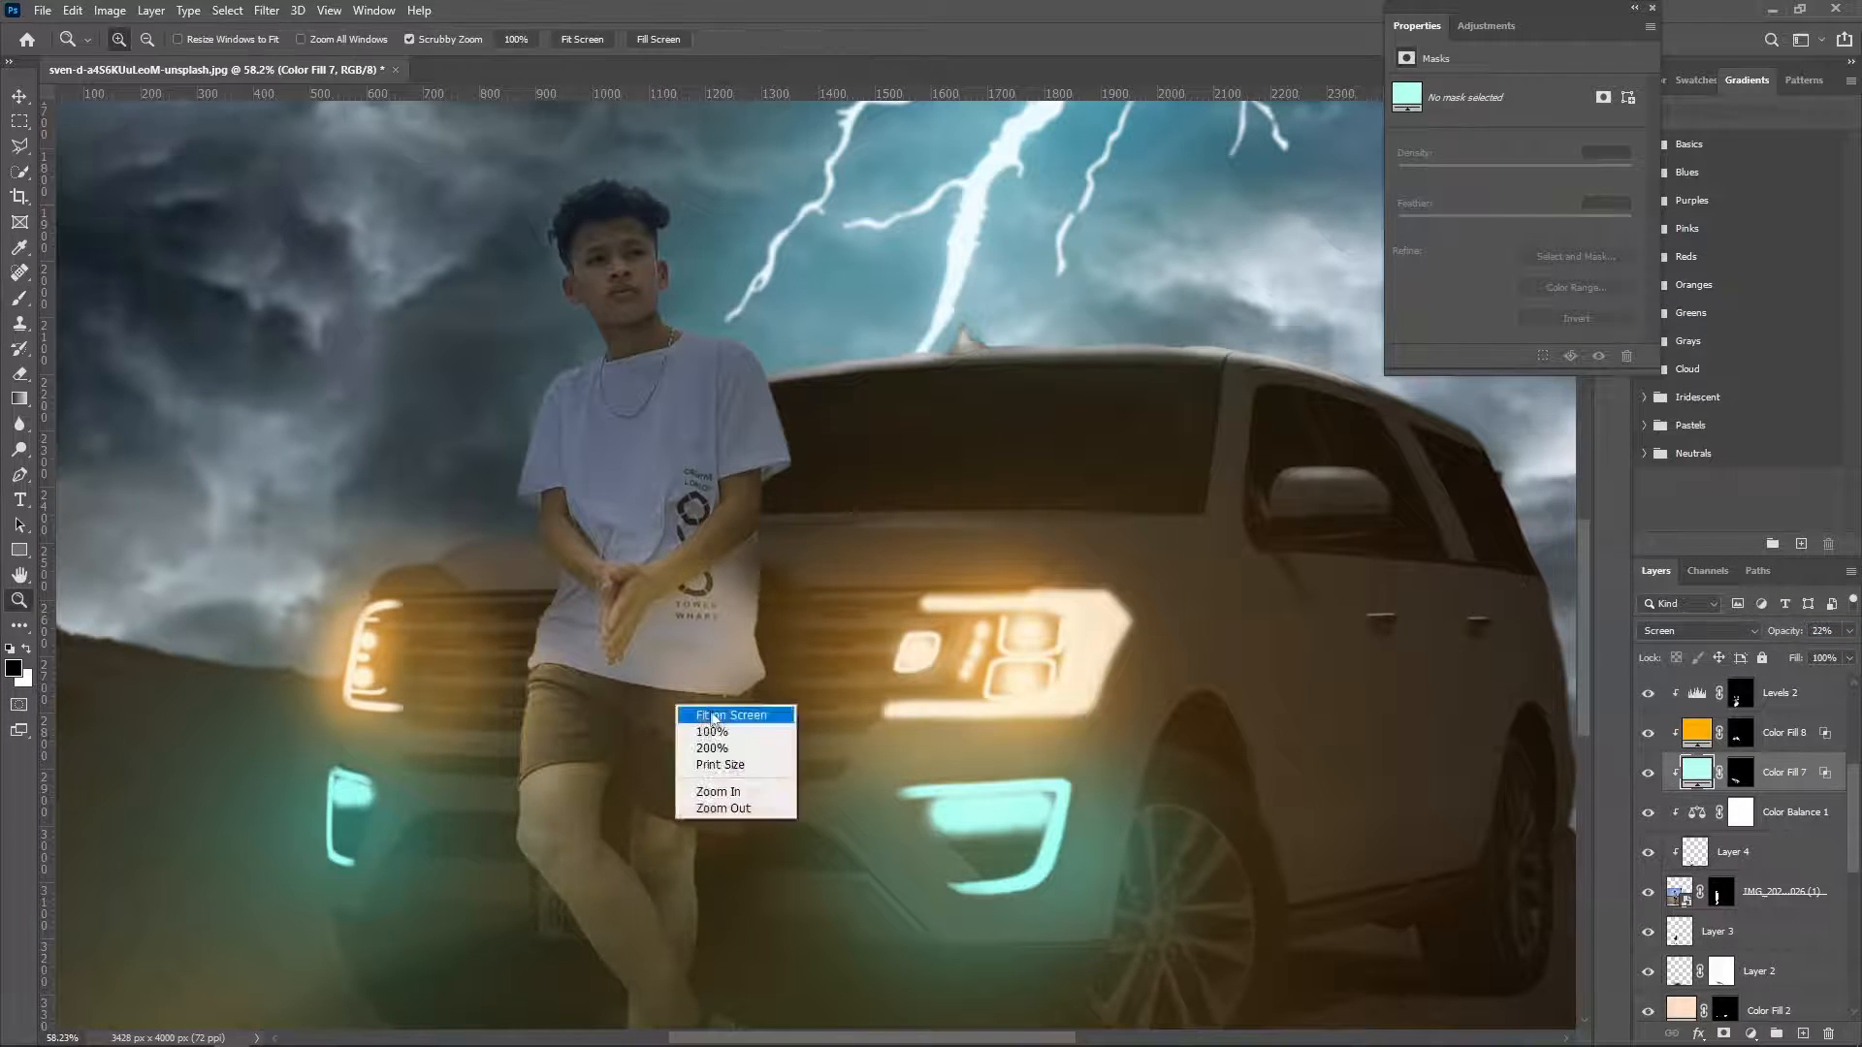
left_click(715, 714)
left_click_drag(740, 700, 941, 706)
left_click(1753, 943)
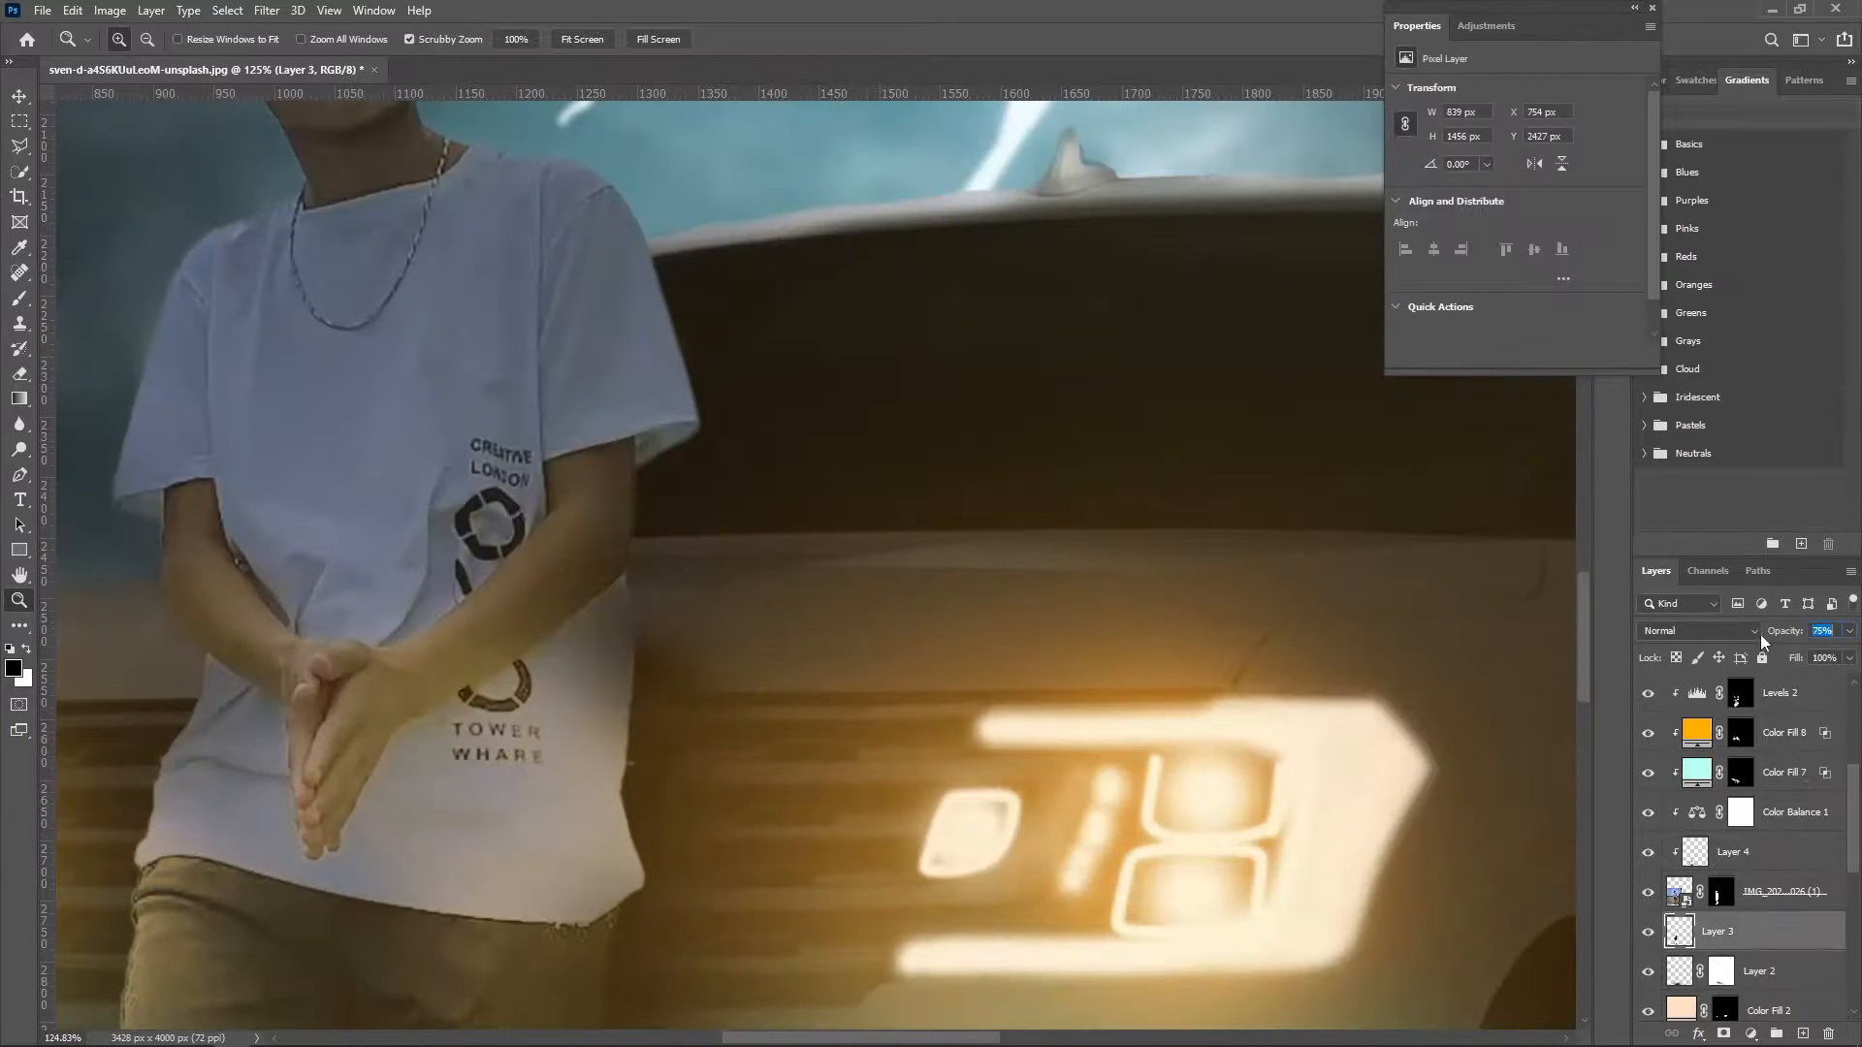
key("ctrl+0")
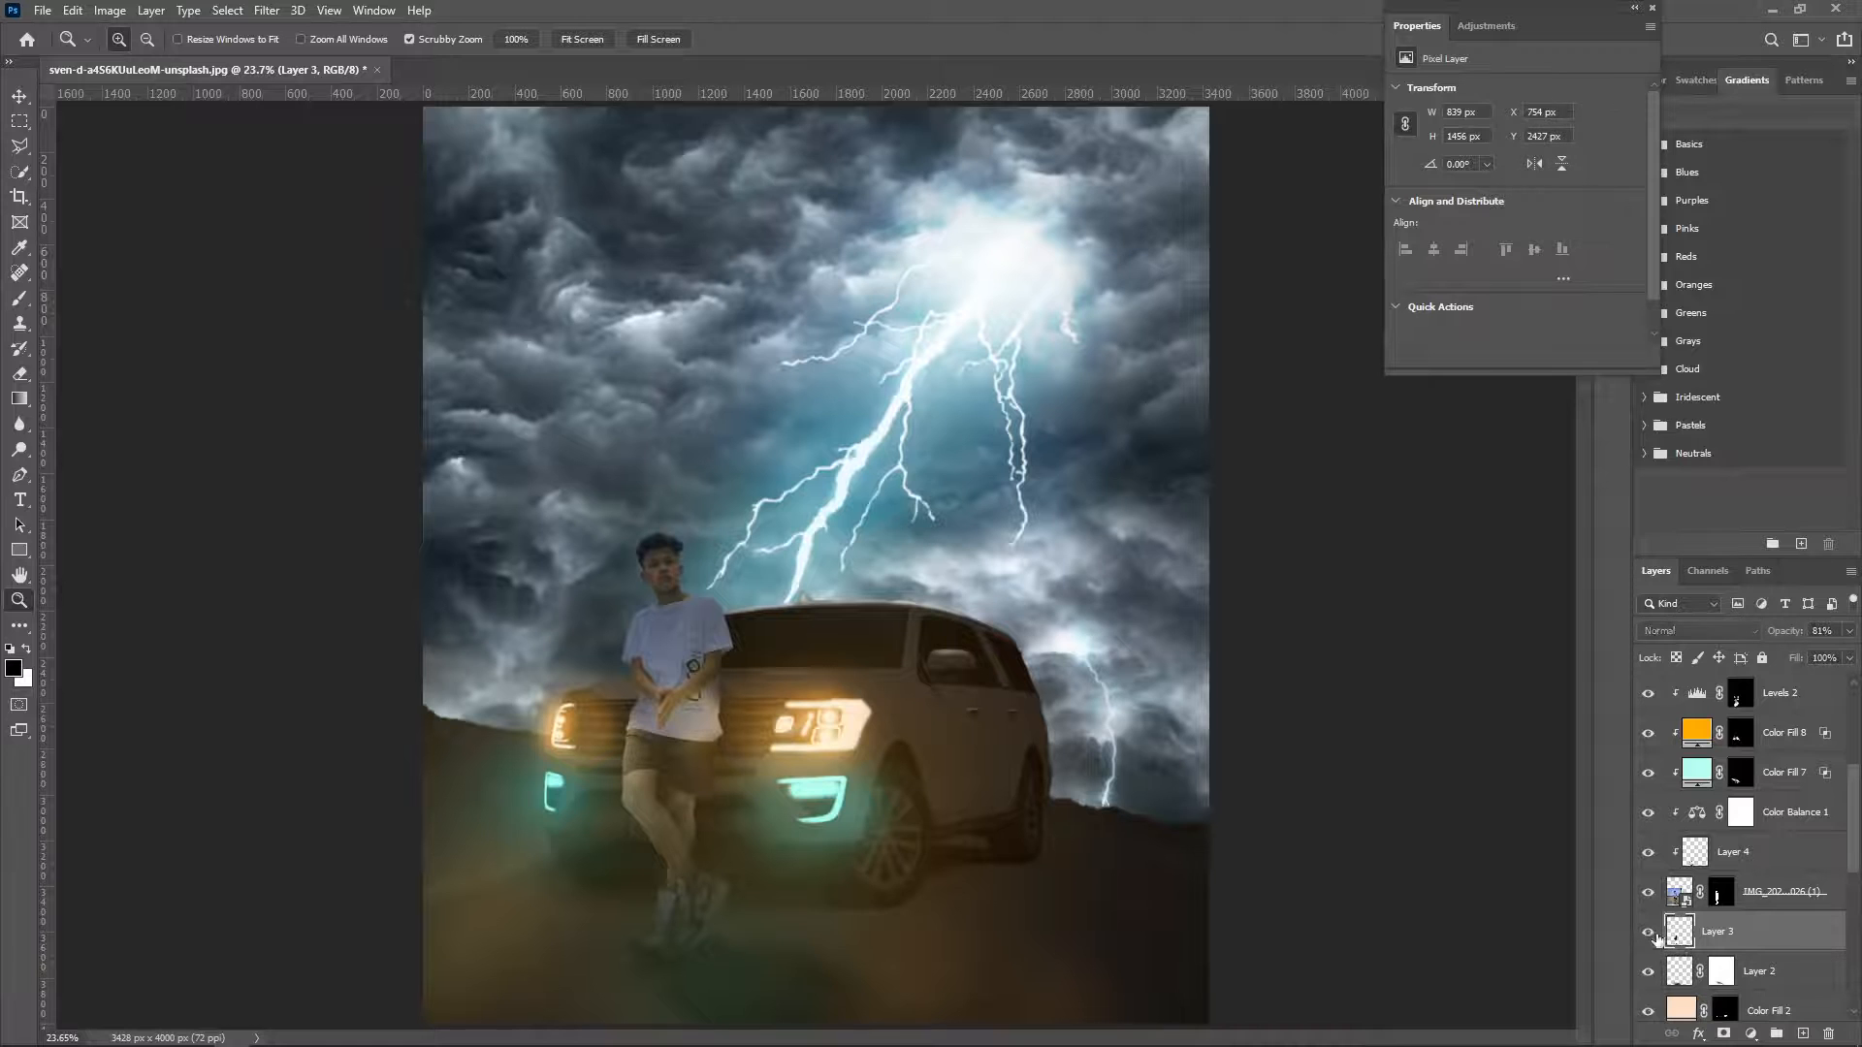
Paint on Layer 2's mask over the foreground ground with an enlarged brush, and add a layer mask to Layer 3.
left_click(1721, 970)
key("b")
key("bracketright")
key("bracketright")
key("bracketright")
key("bracketright")
left_click(836, 980)
left_click(1675, 936)
left_click(1723, 1034)
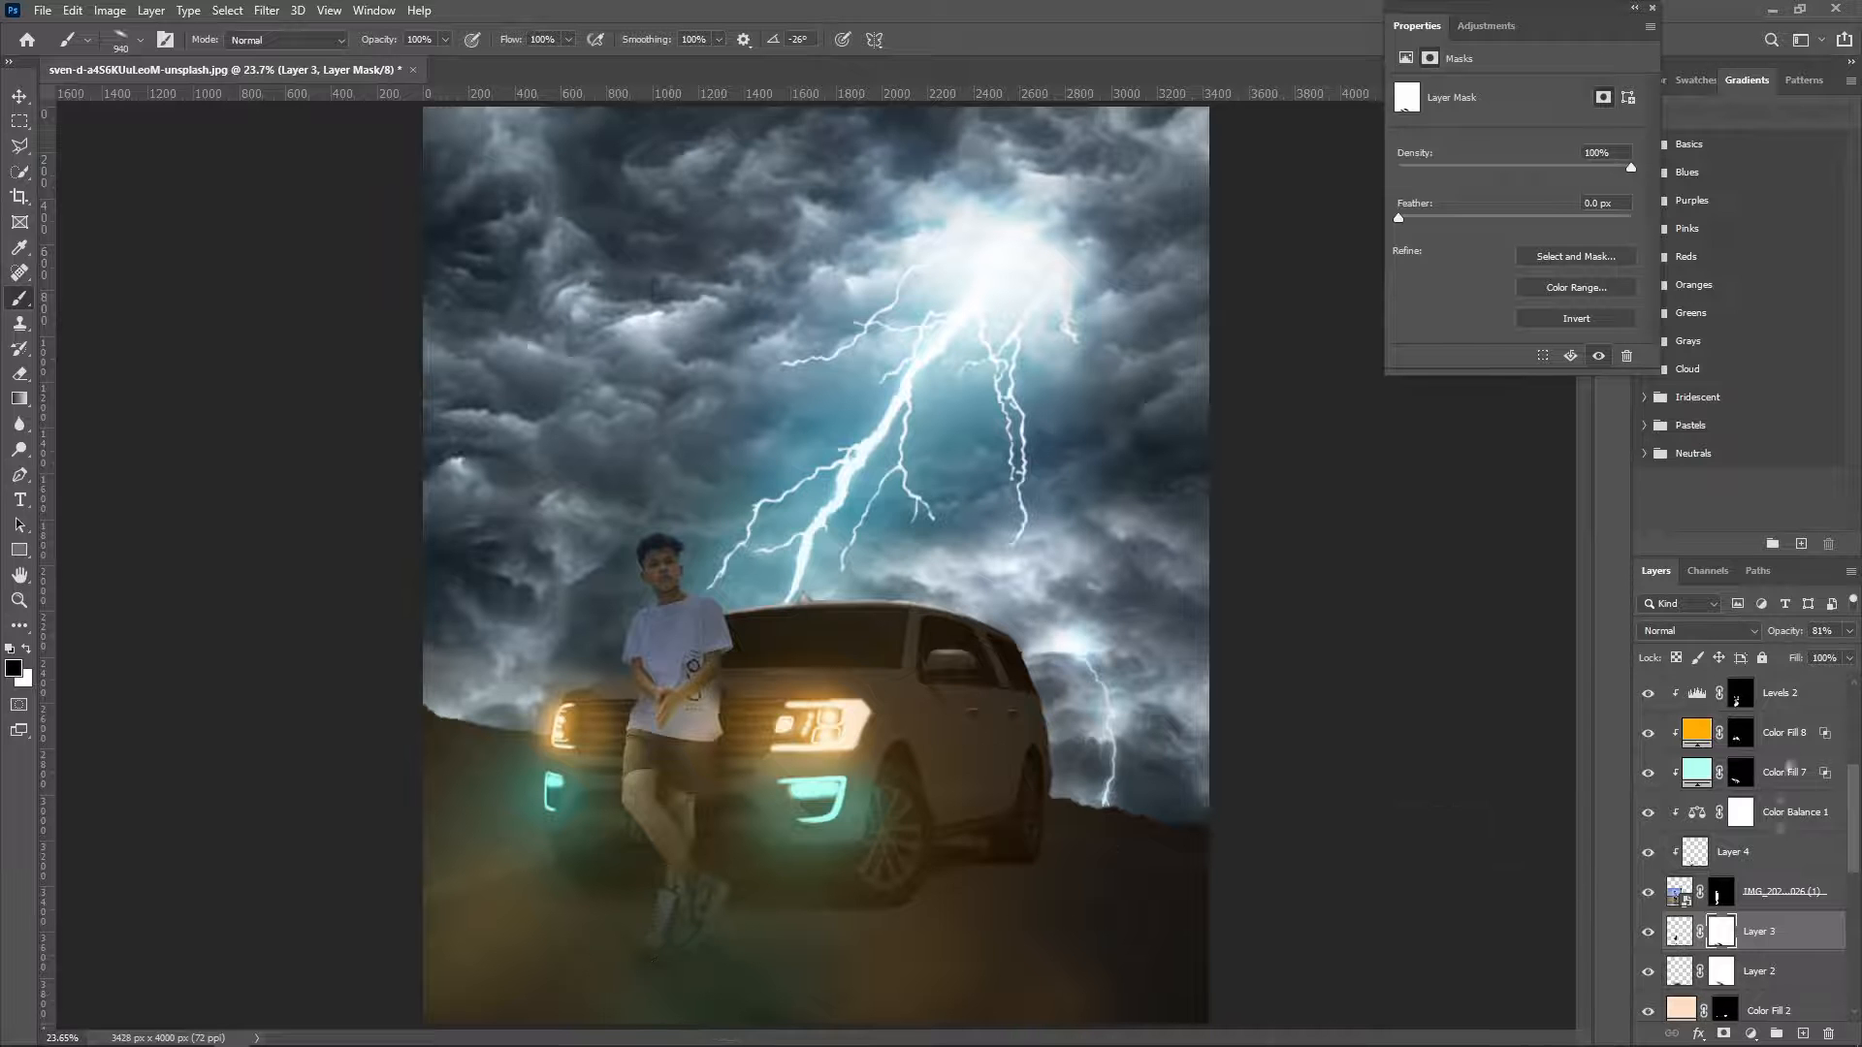
Lower the opacity of the orange Color Fill 8 layer to 54%.
left_click(1782, 732)
left_click(20, 603)
left_click_drag(704, 677, 840, 753)
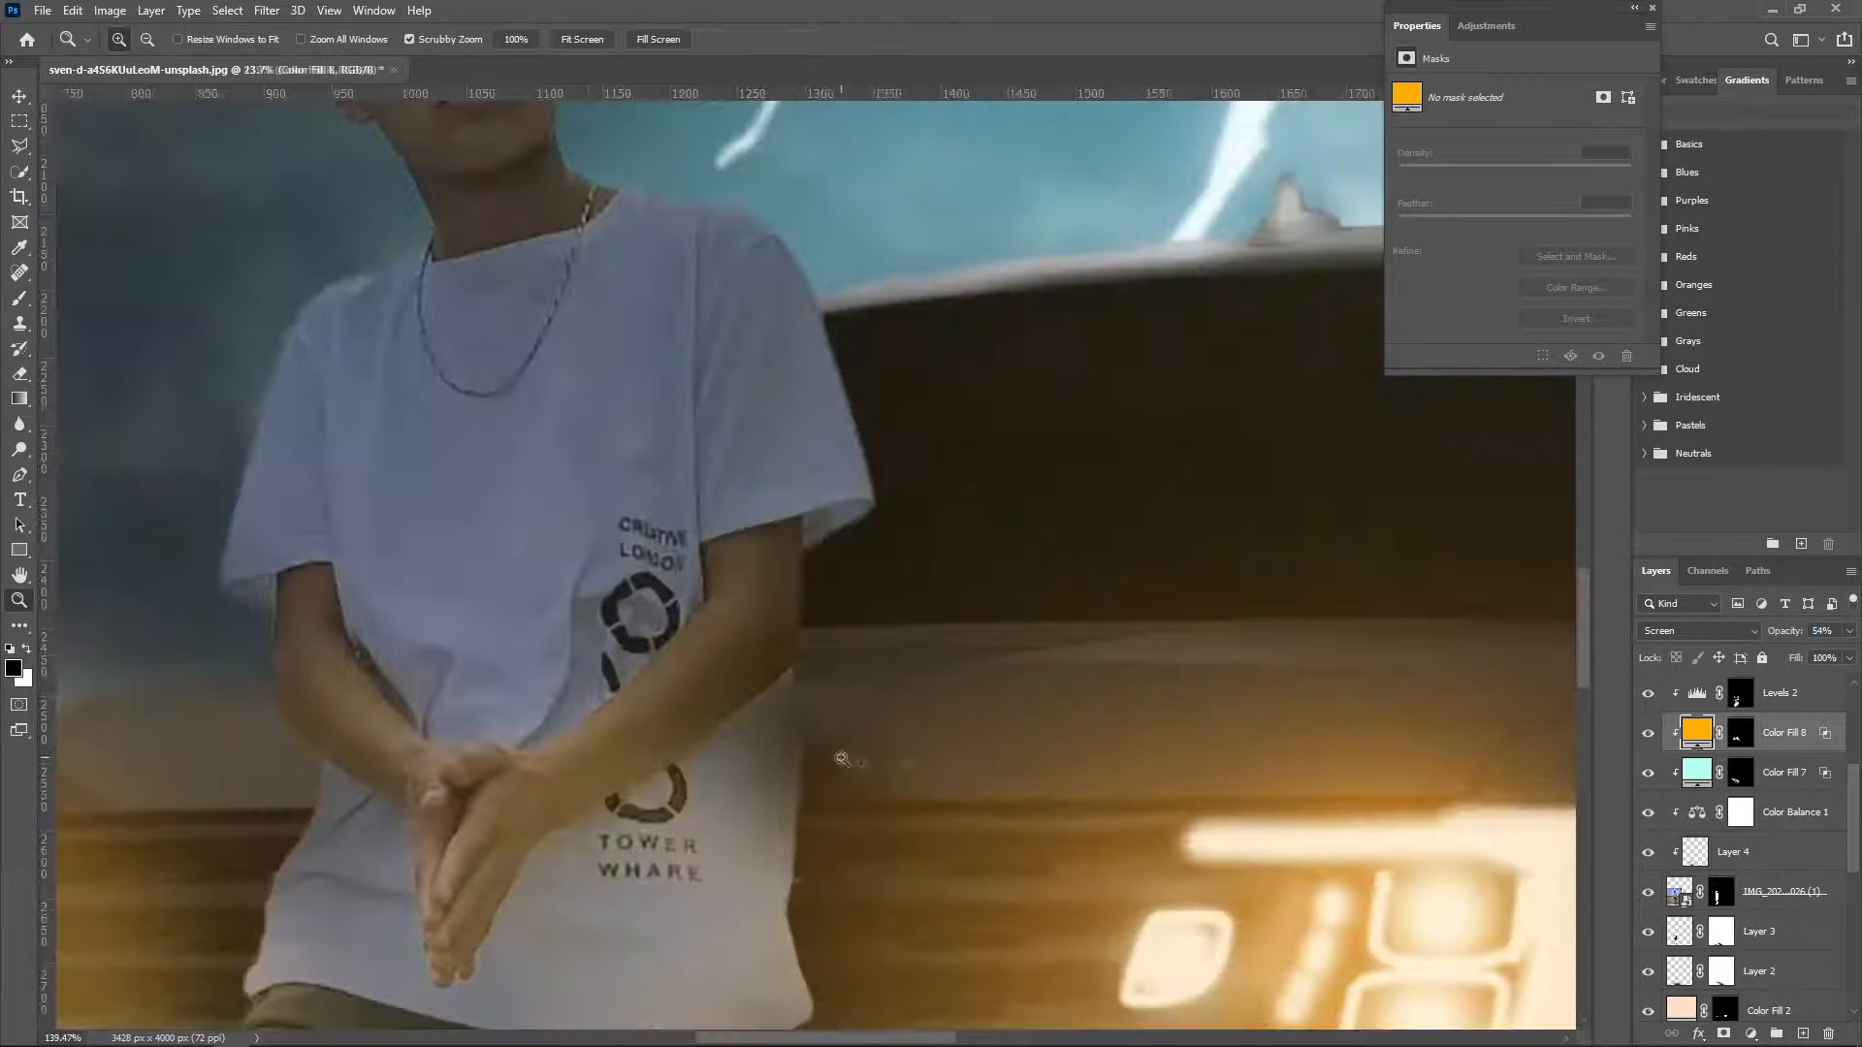
left_click(1740, 694)
left_click(19, 301)
left_click(917, 853)
key("ctrl+z")
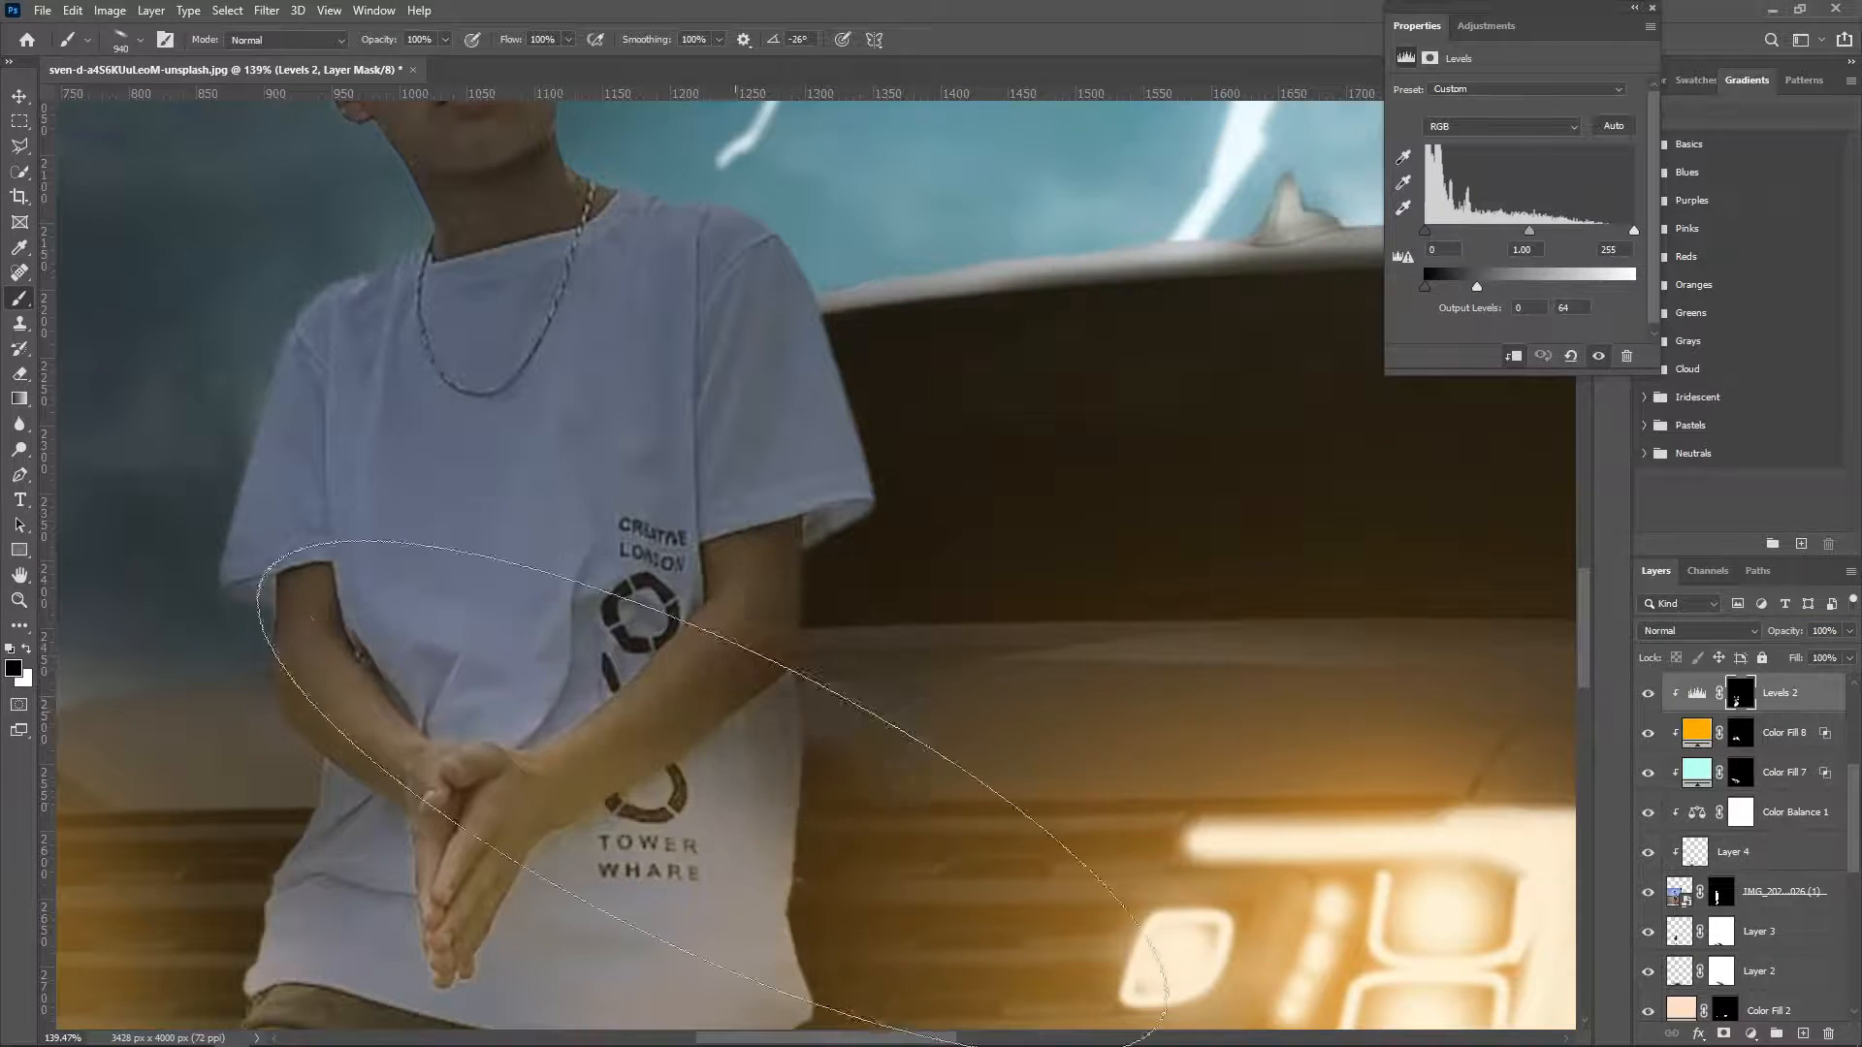
left_click(19, 601)
left_click_drag(824, 713, 683, 696)
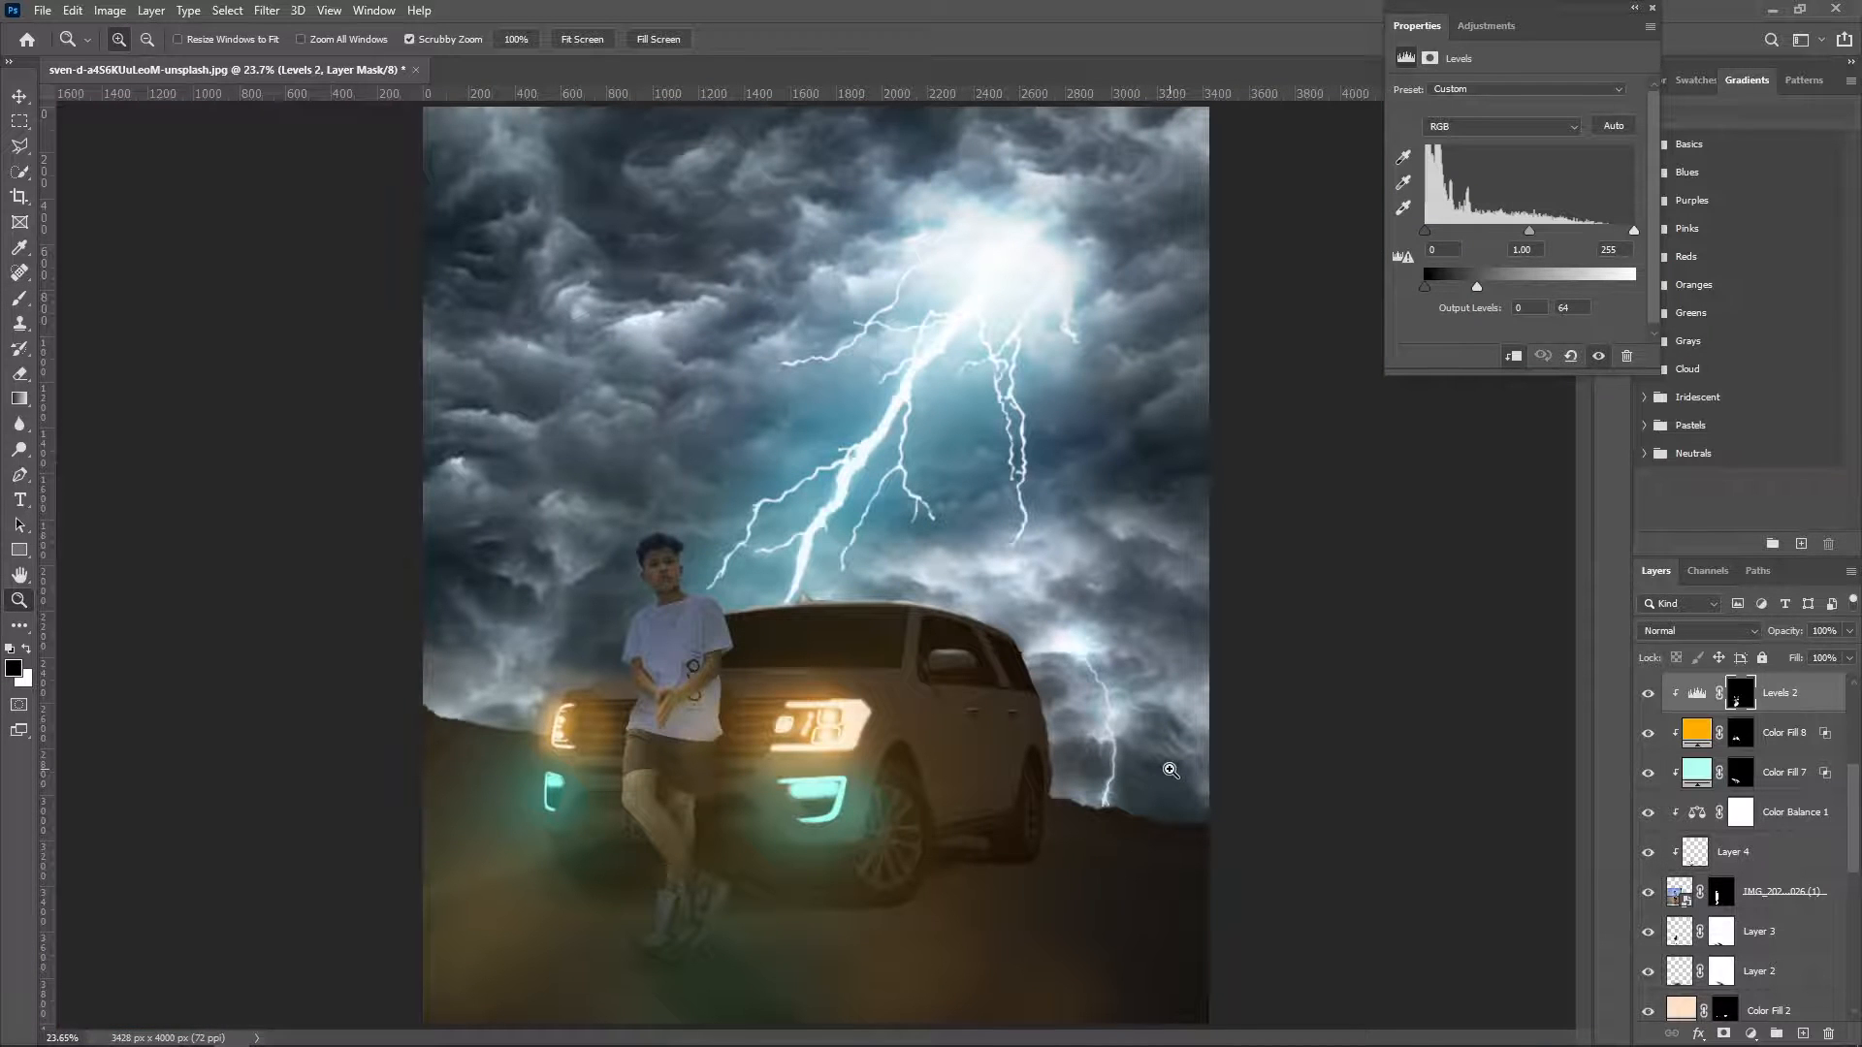
Clip an Exposure adjustment directly above the man's photo, set exposure to +2.28, and invert its mask to black.
left_click(1783, 899)
left_click(1751, 1034)
left_click(1687, 801)
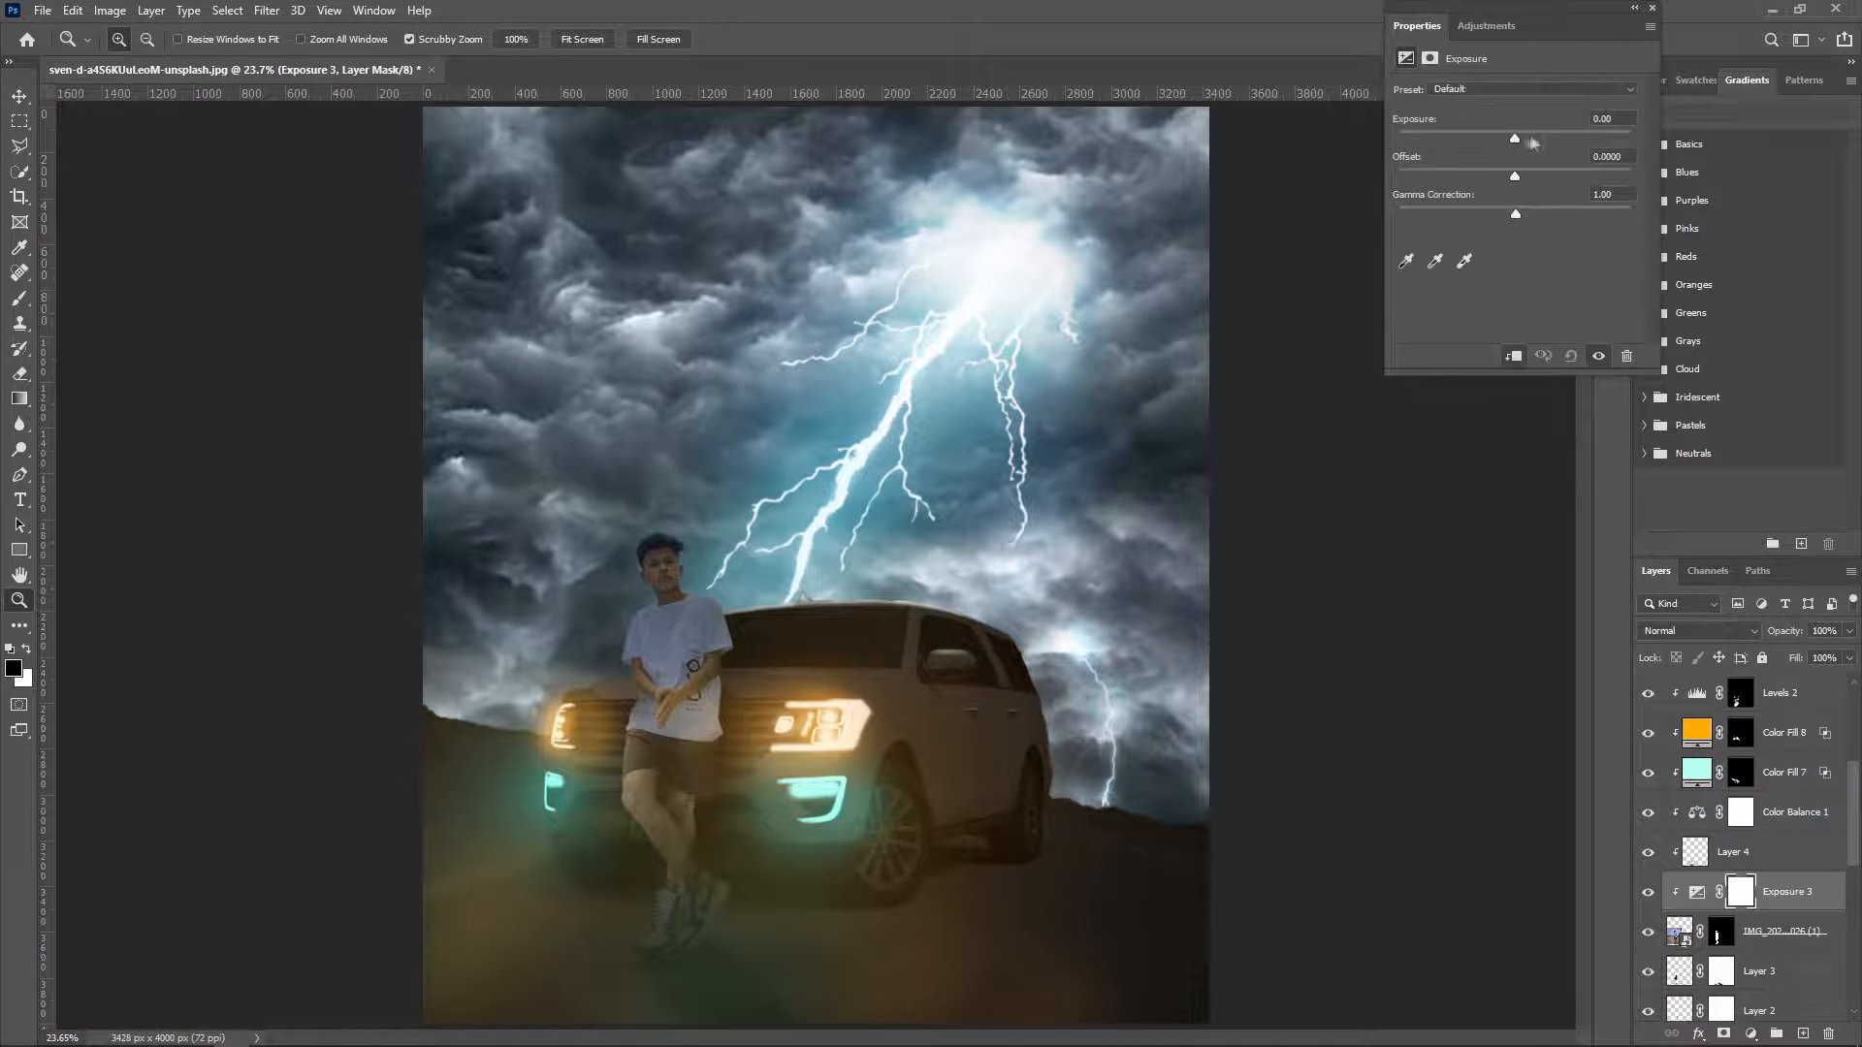
key("ctrl+i")
Paint white on the Exposure 3 mask with a small, adjusted brush to add highlights along the man's edges.
left_click_drag(703, 729, 835, 751)
left_click(18, 299)
right_click(1008, 654)
left_click_drag(1063, 704, 1062, 679)
left_click_drag(948, 558, 717, 601)
left_click_drag(732, 636, 631, 638)
key("x")
left_click_drag(815, 644, 812, 697)
left_click_drag(852, 625, 846, 495)
left_click_drag(783, 790, 1010, 507)
left_click_drag(471, 582, 476, 532)
left_click_drag(441, 824, 399, 560)
left_click_drag(751, 364, 630, 766)
left_click_drag(315, 485, 309, 822)
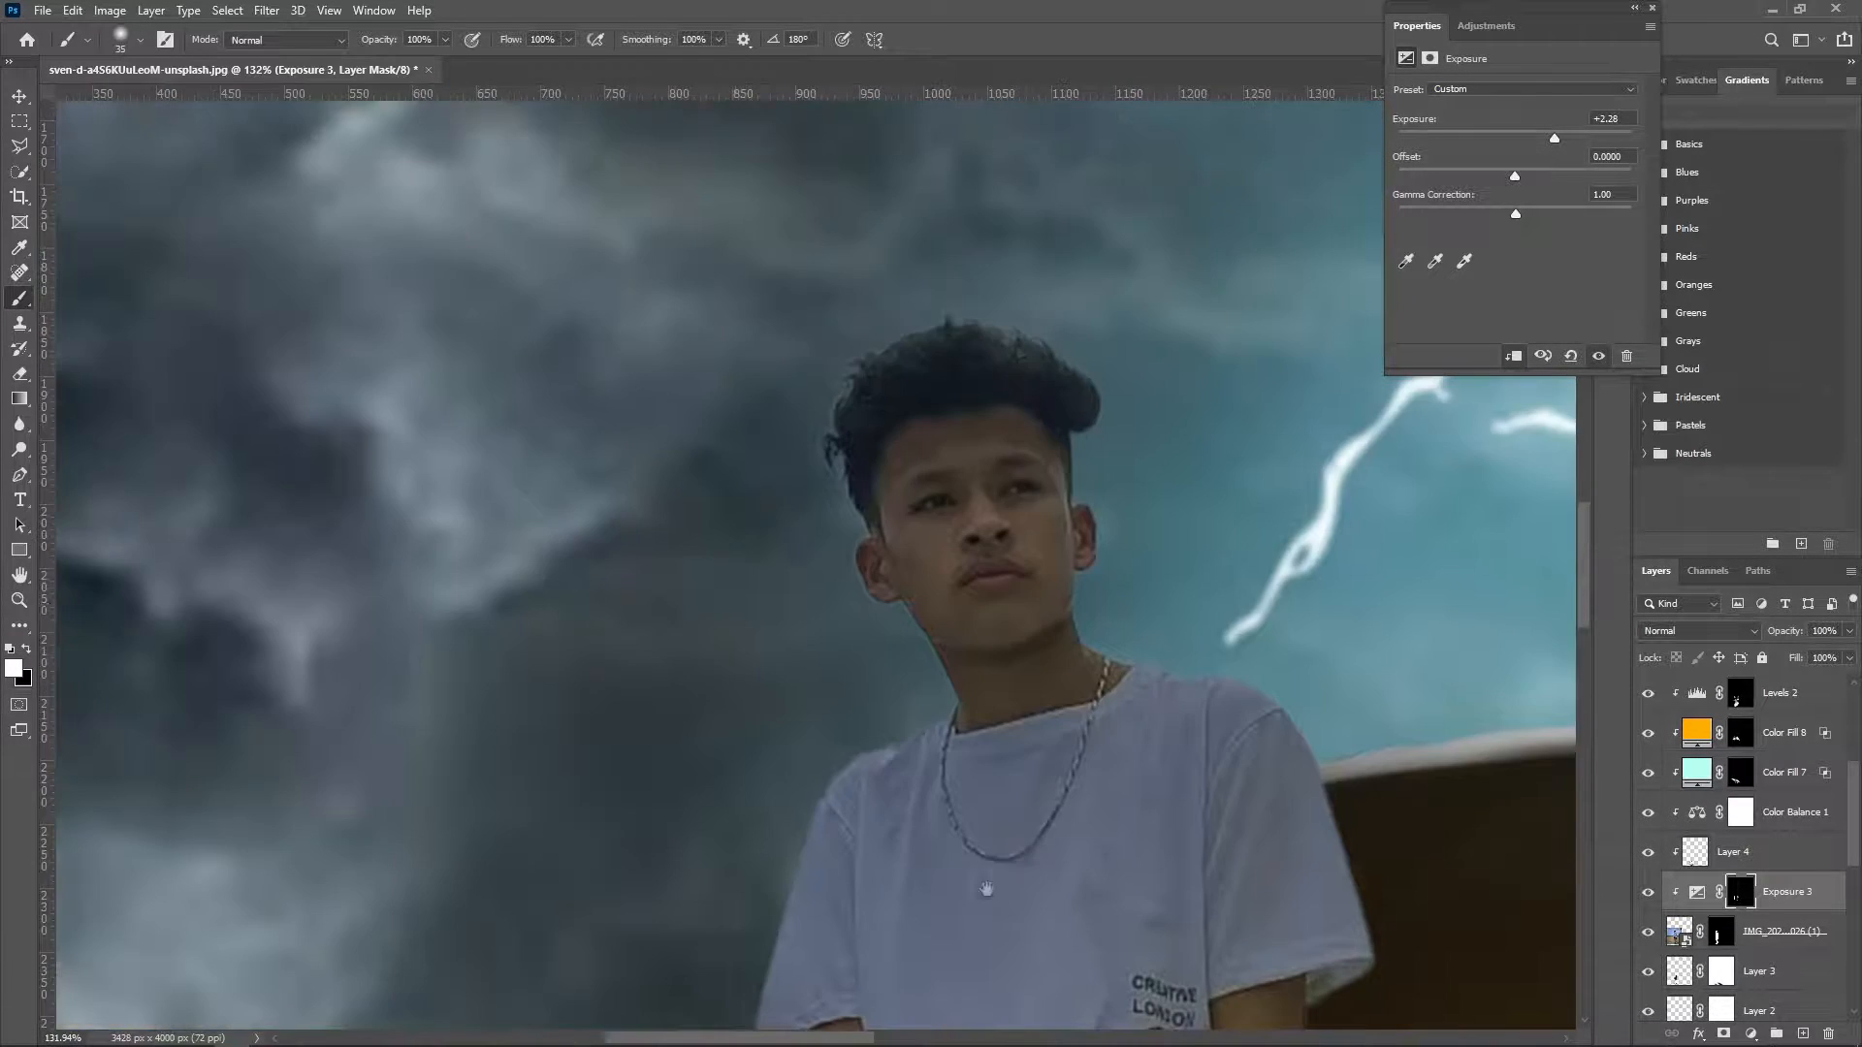
left_click_drag(302, 62, 331, 59)
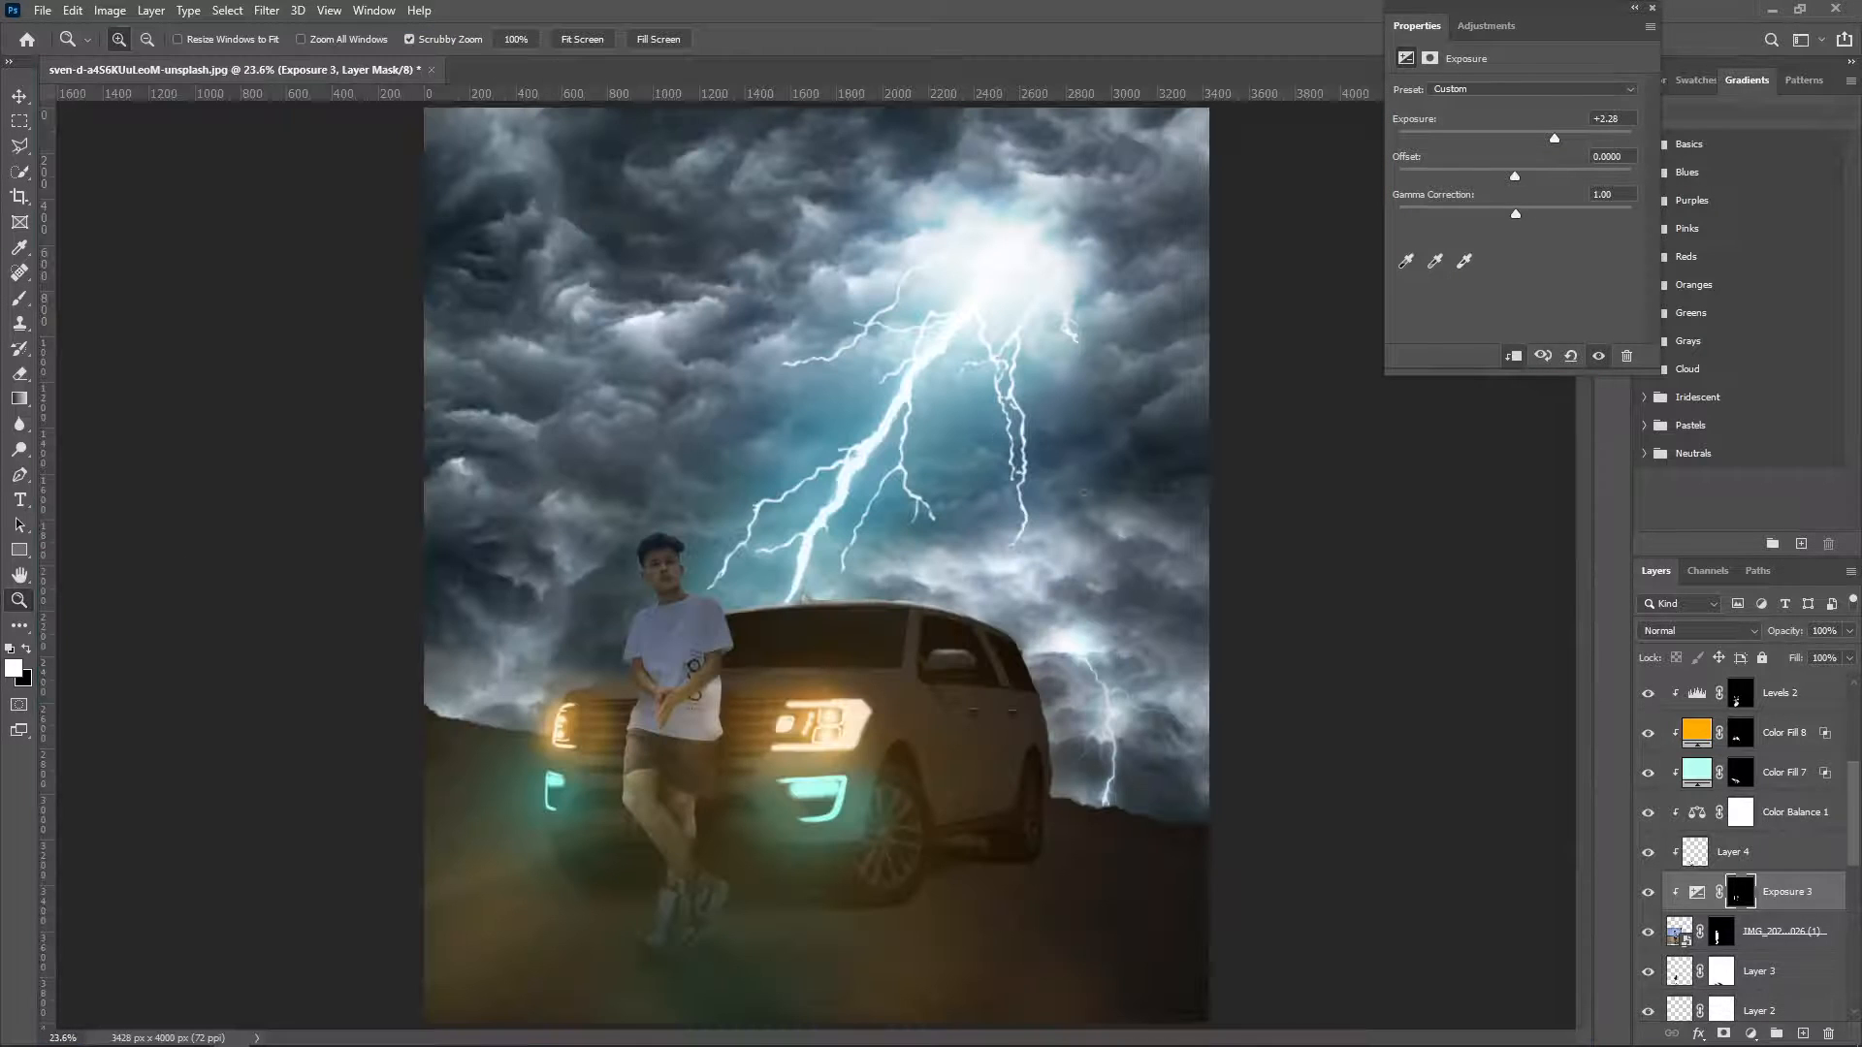
Add a Color Lookup adjustment at the top with FuturisticBleak.3DL and mask its effect off the SUV lights and man using a 21% black brush.
left_click(1792, 694)
left_click(1751, 1034)
left_click(1759, 923)
left_click(1556, 94)
left_click(1536, 142)
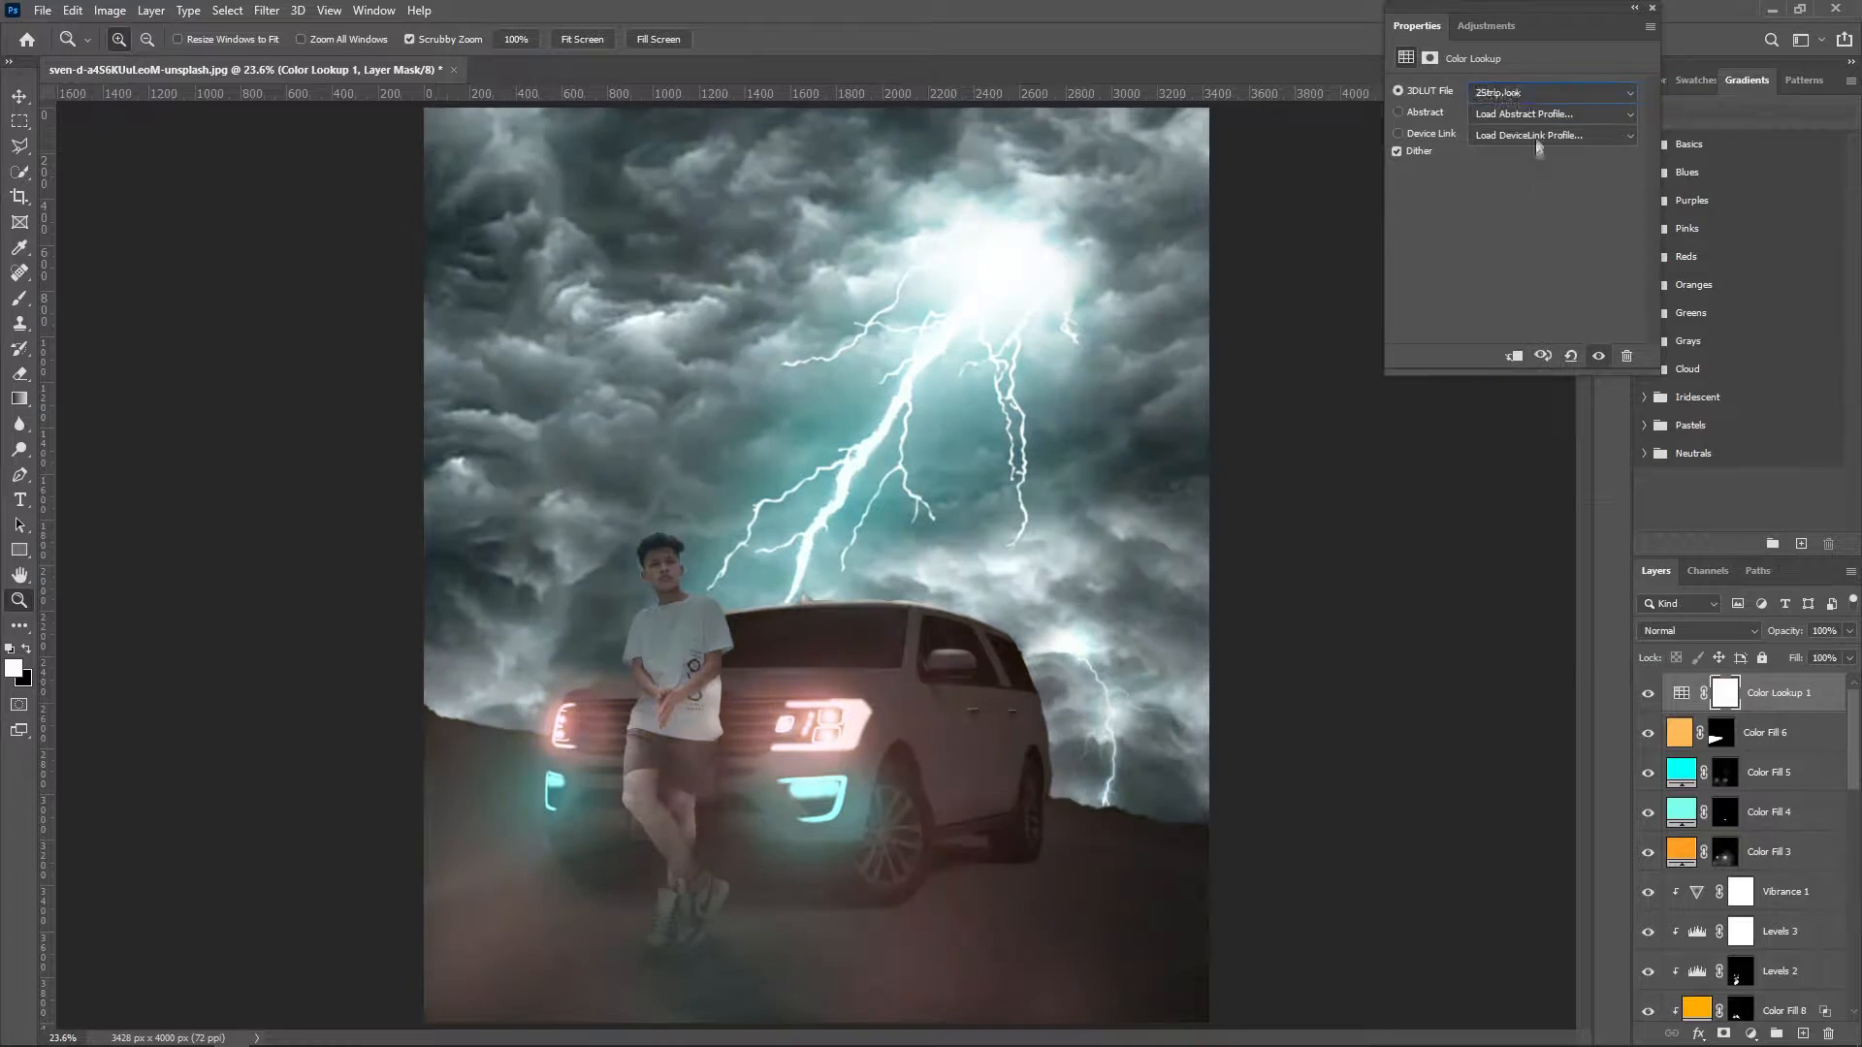
scroll(1521, 91, "down", 1)
scroll(1521, 91, "down", 7)
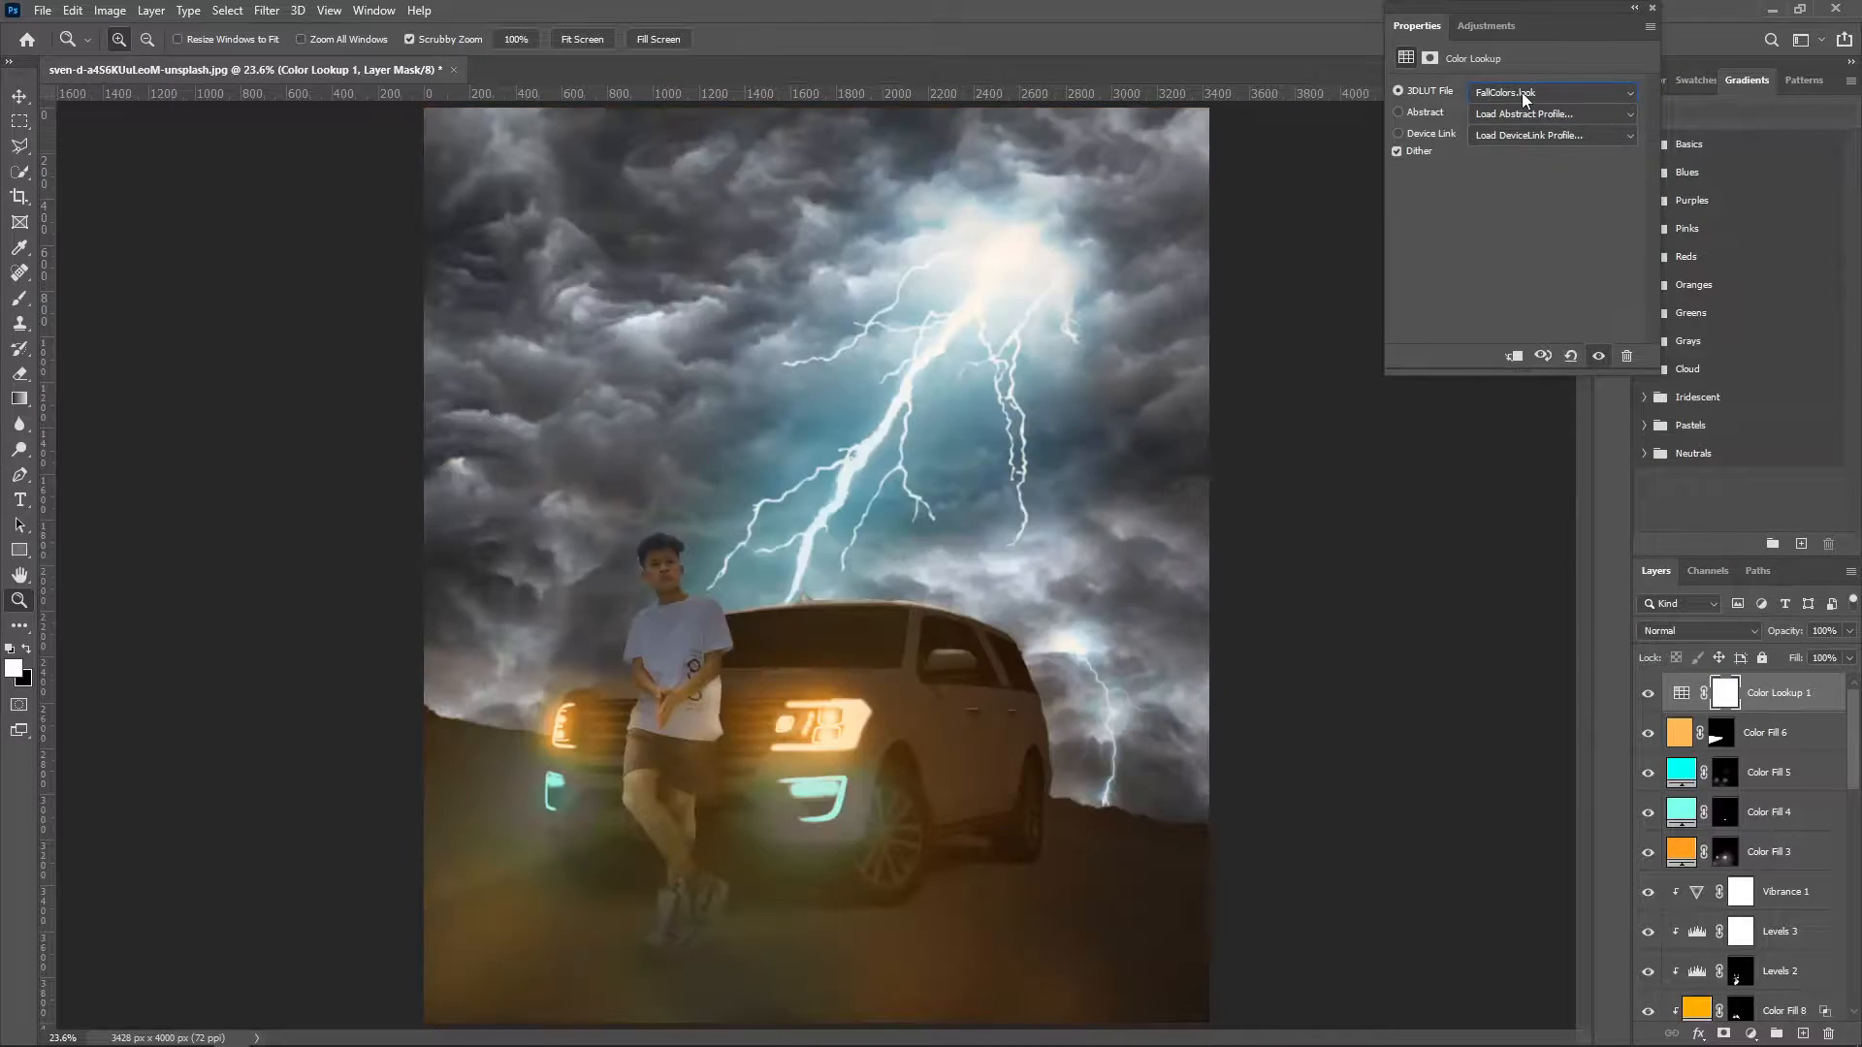
scroll(1521, 91, "down", 4)
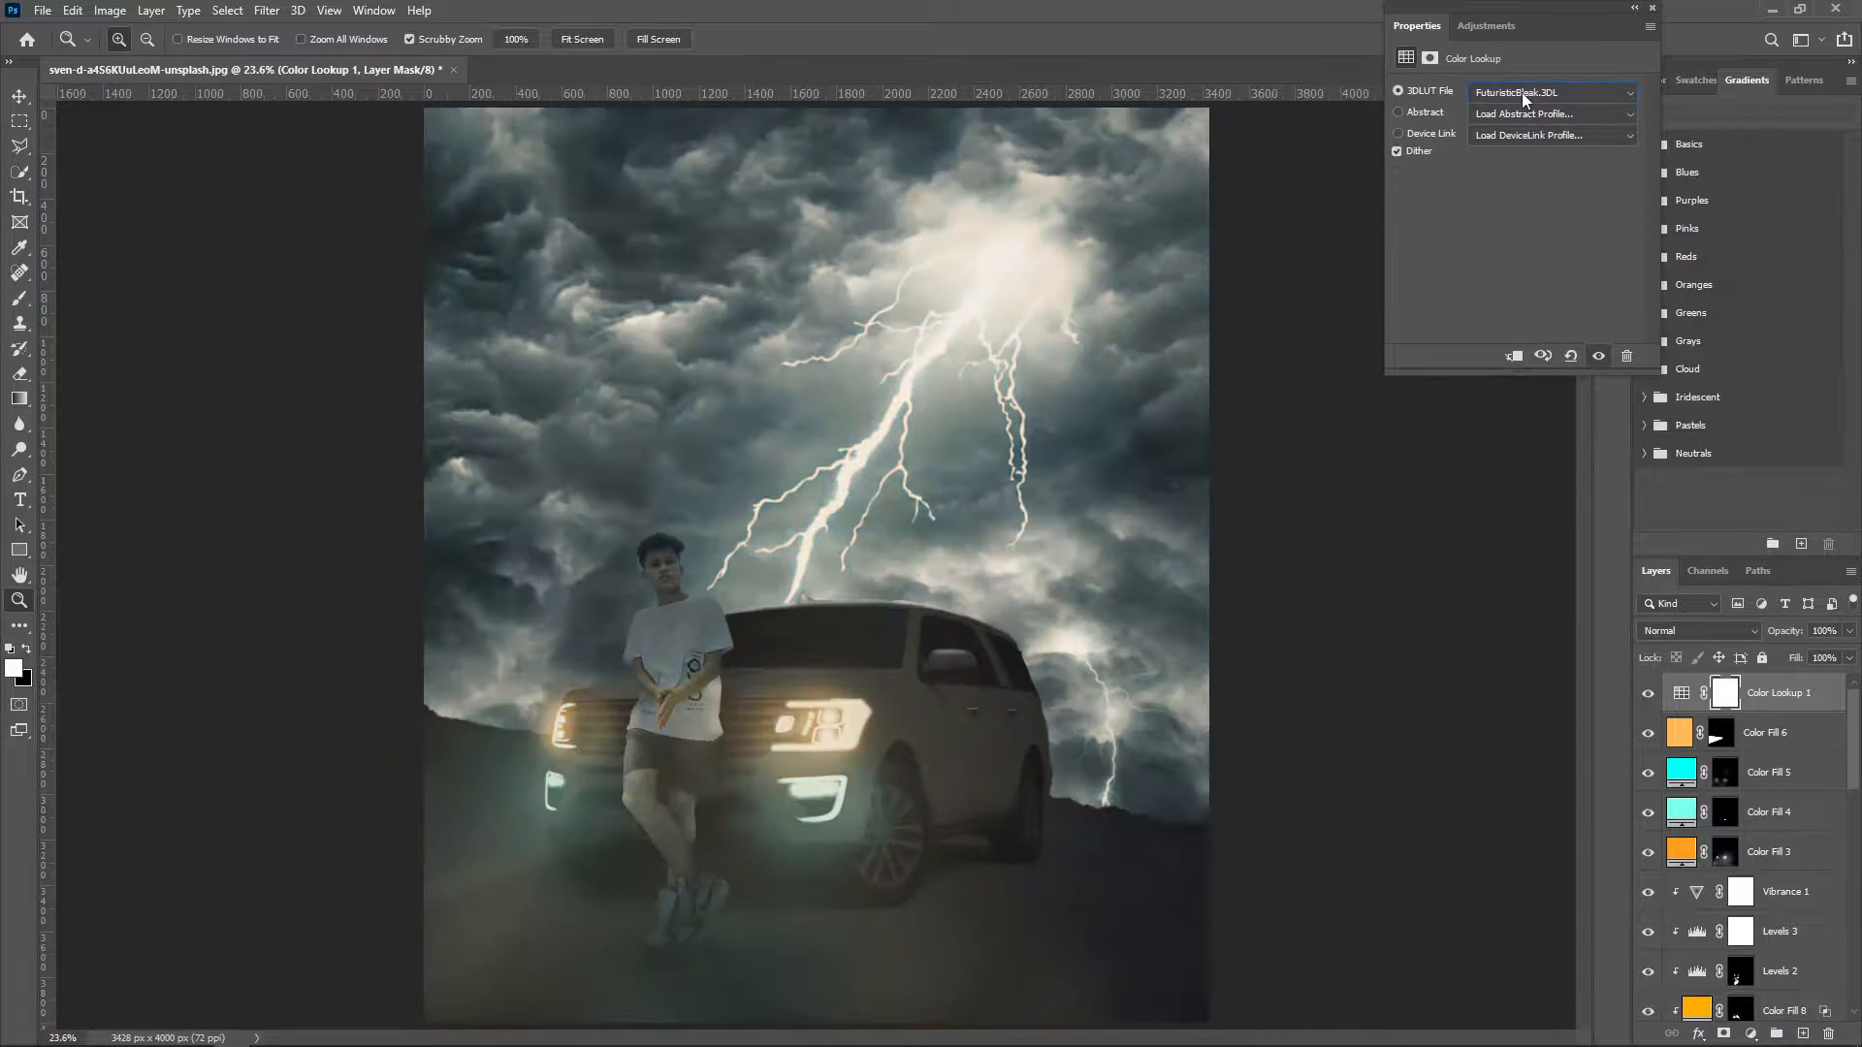
key("b")
key("x")
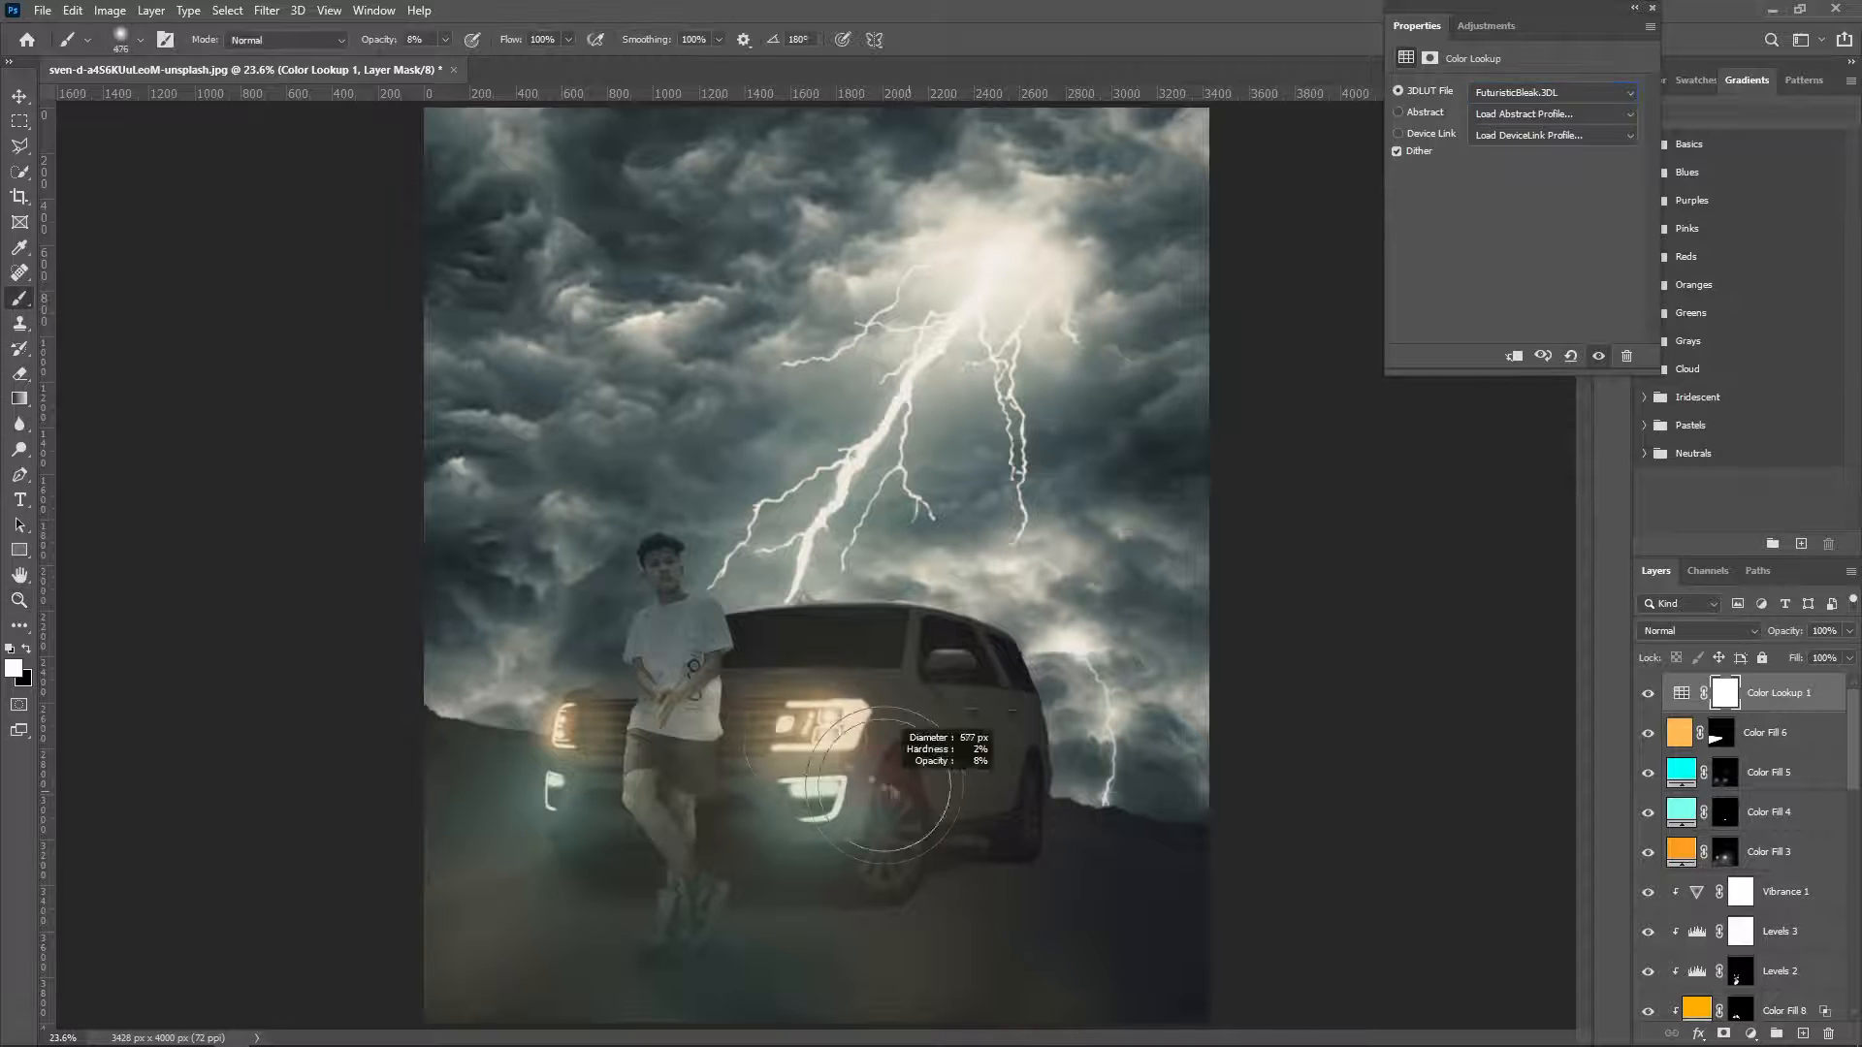
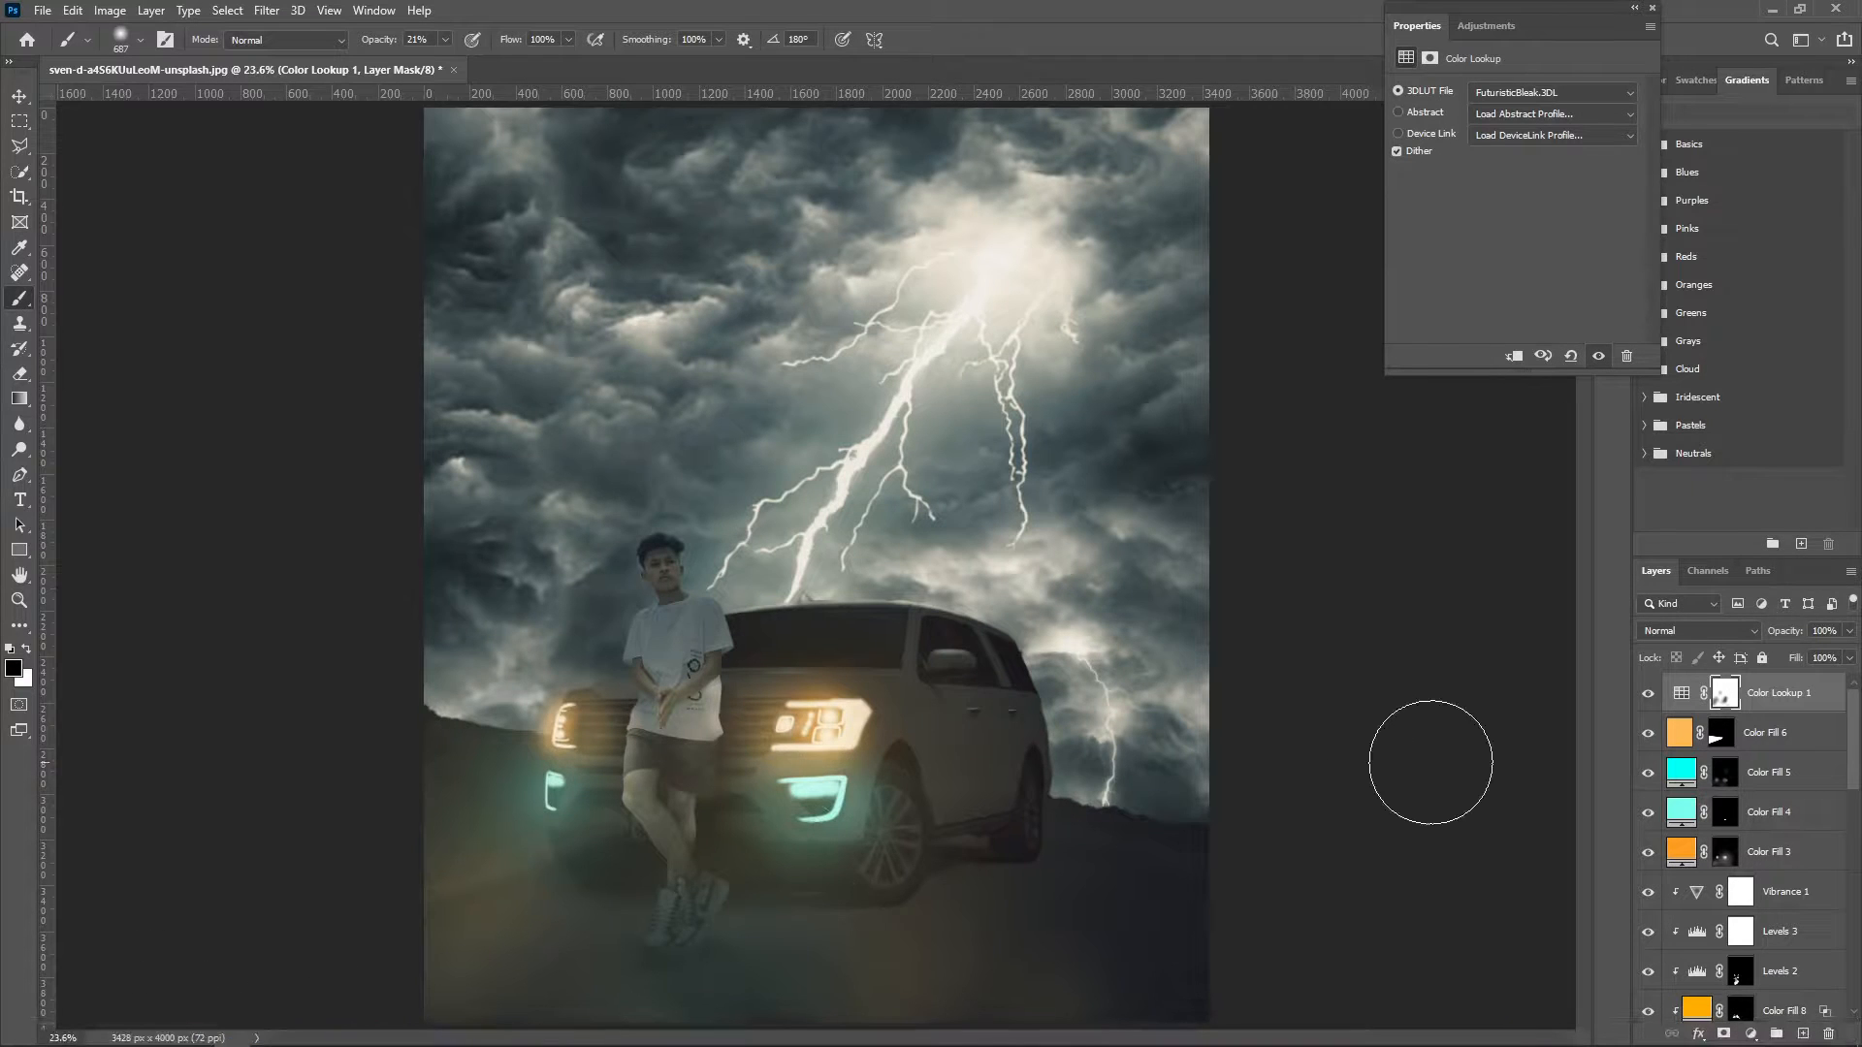
Reduce the Exposure 3 layer's opacity to 63%.
scroll(1765, 970, "down", 3)
left_click(1767, 936)
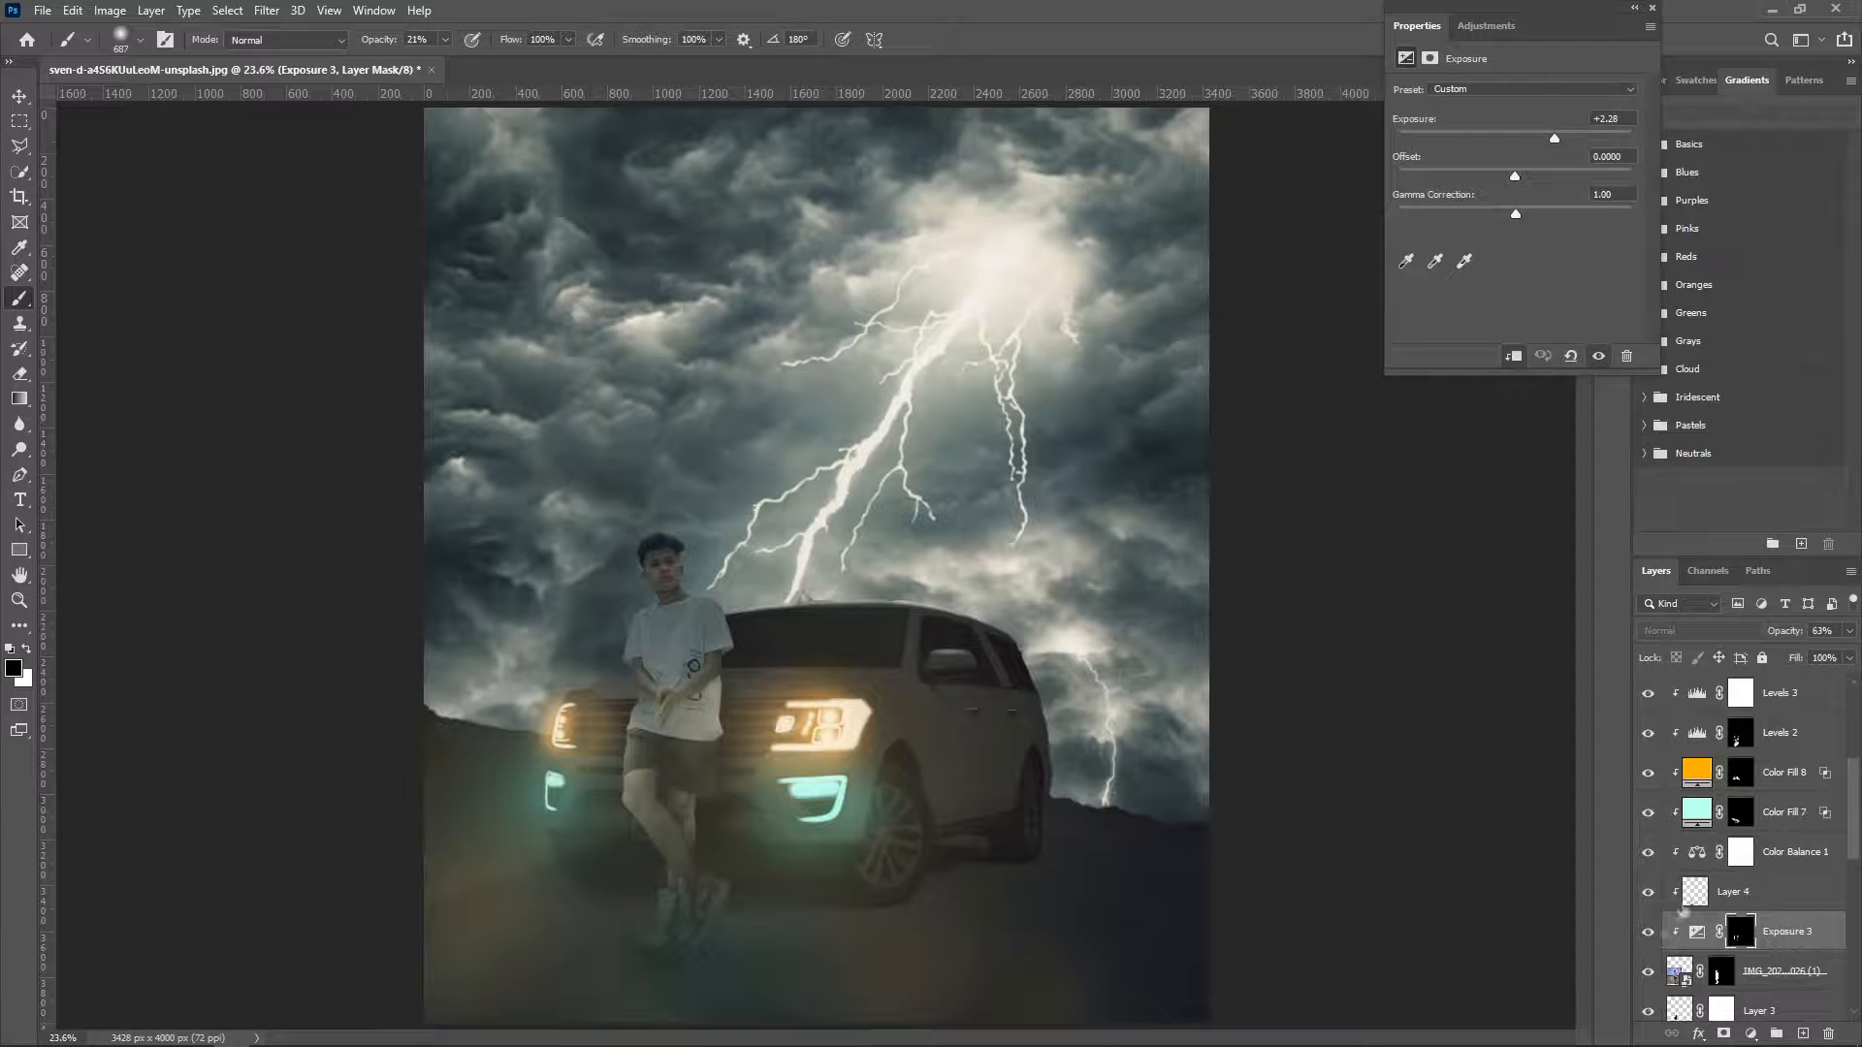
Add a second Color Lookup adjustment at the top of the layer stack and apply the Kodak 5218 Kodak 2383 LUT.
scroll(1745, 872, "up", 4)
left_click(1775, 693)
left_click(1551, 92)
left_click(1542, 371)
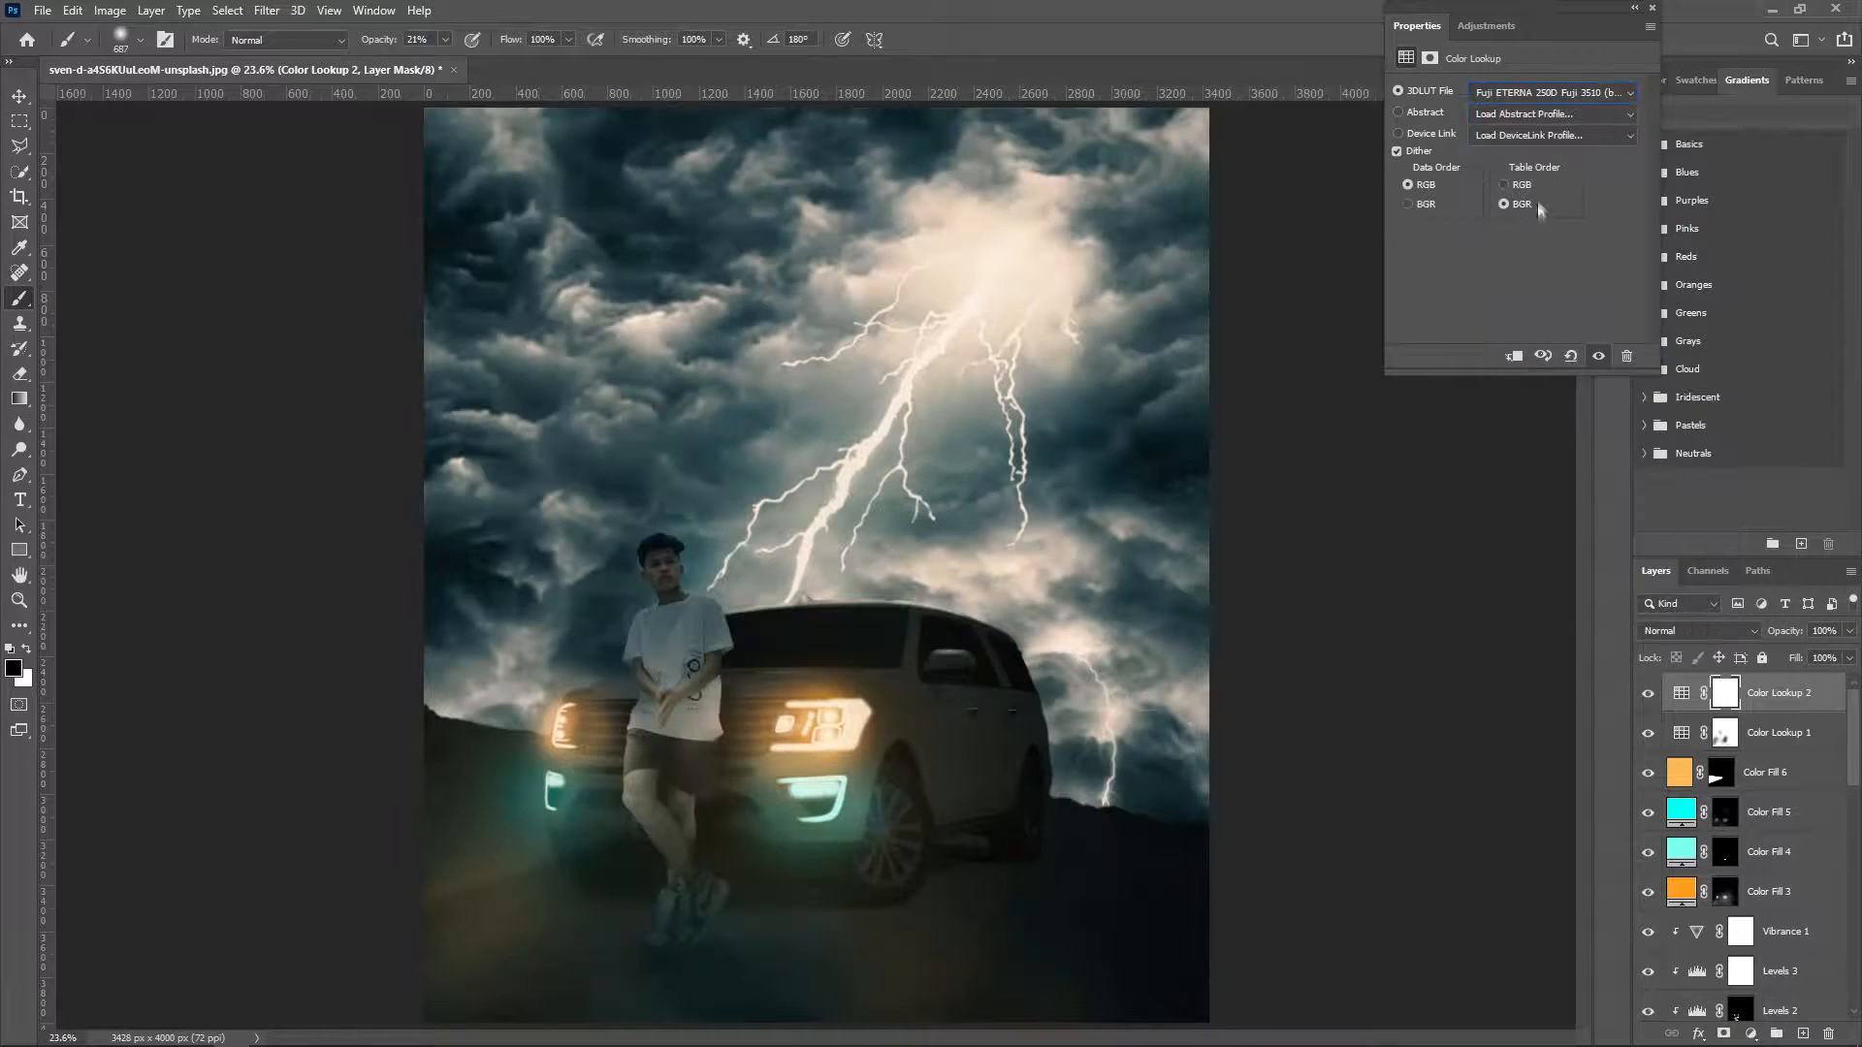
scroll(1557, 90, "down", 5)
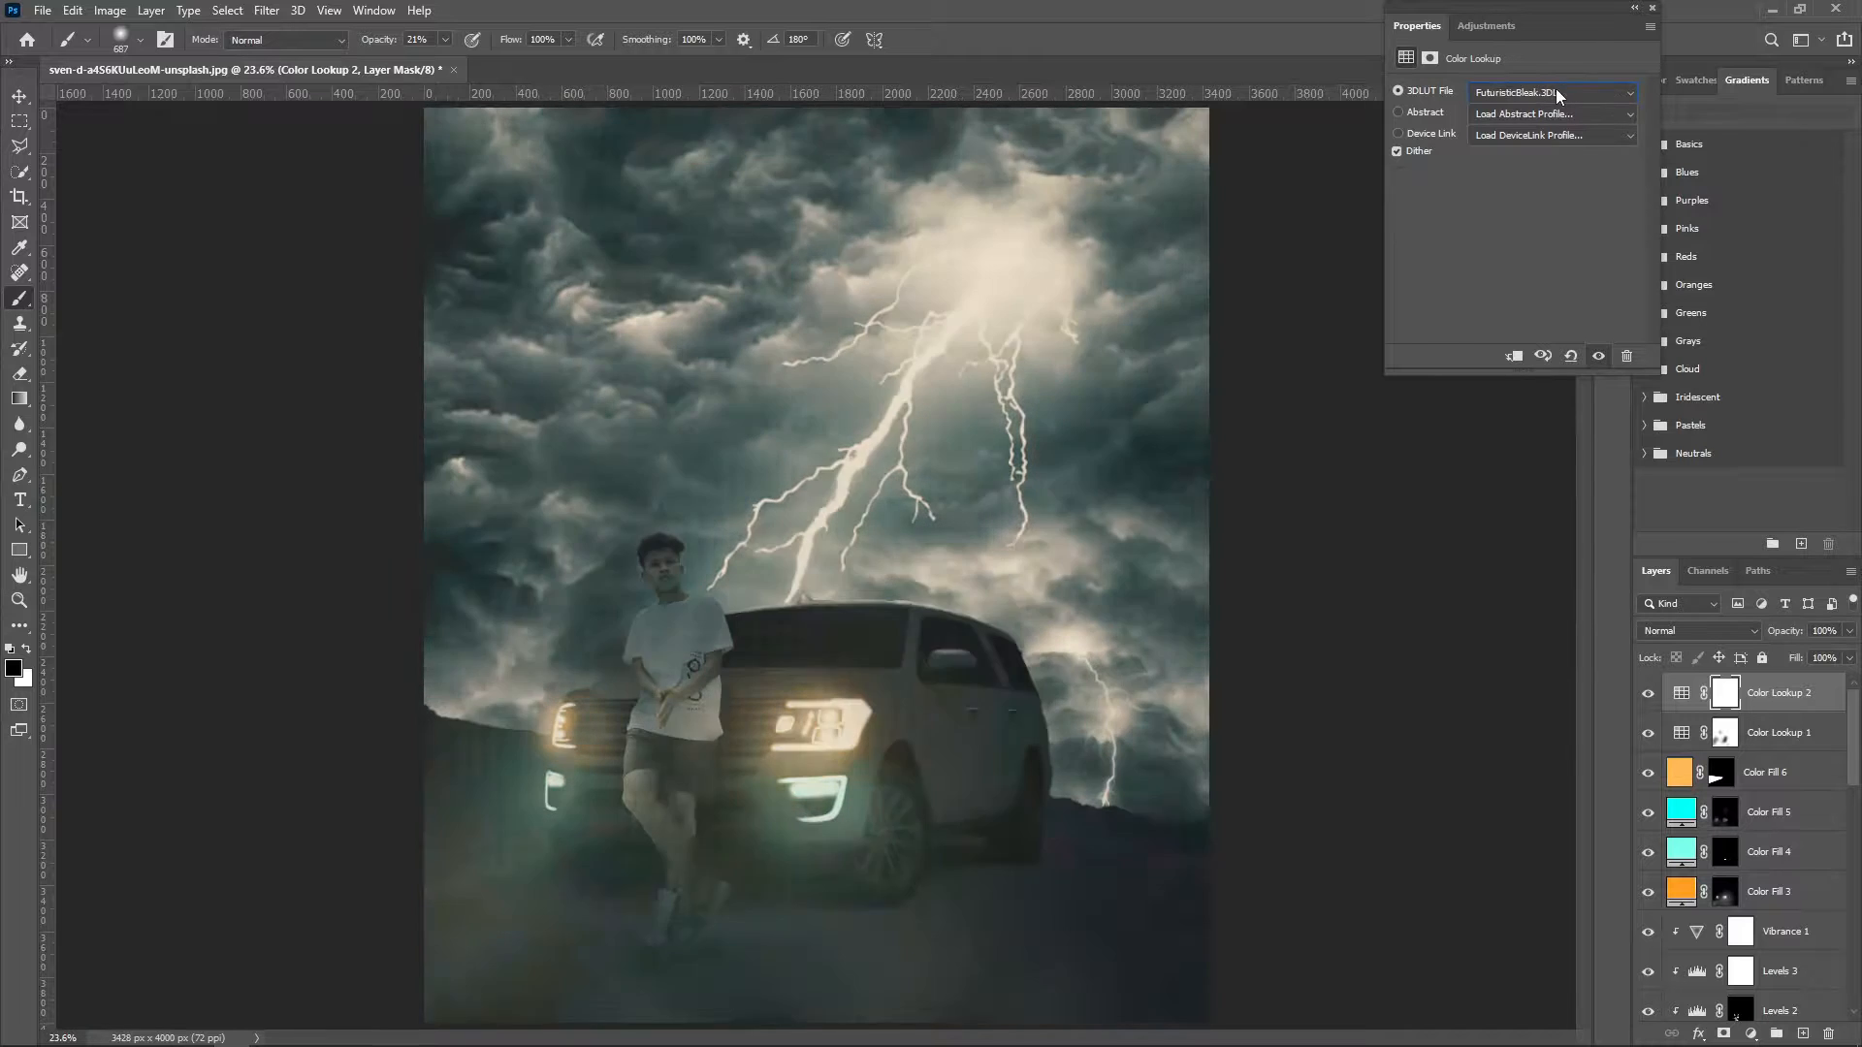
scroll(1555, 90, "down", 8)
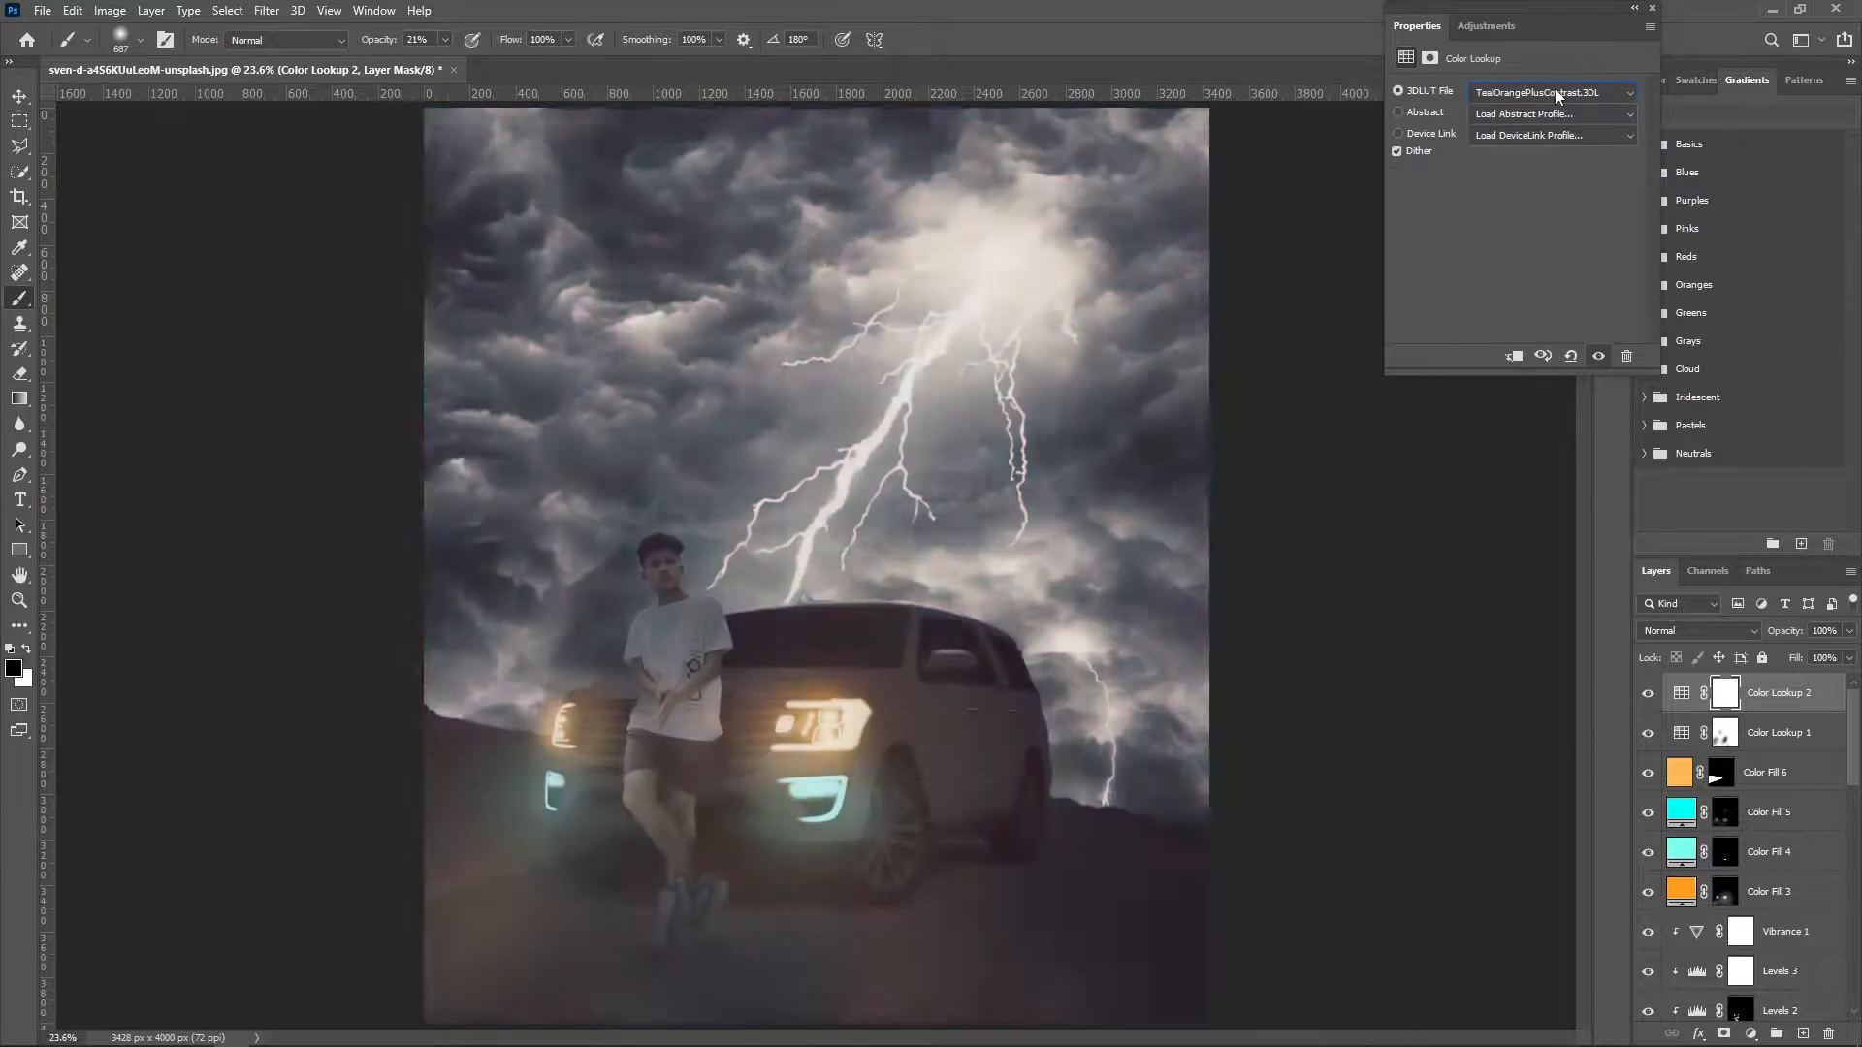
scroll(1553, 89, "up", 6)
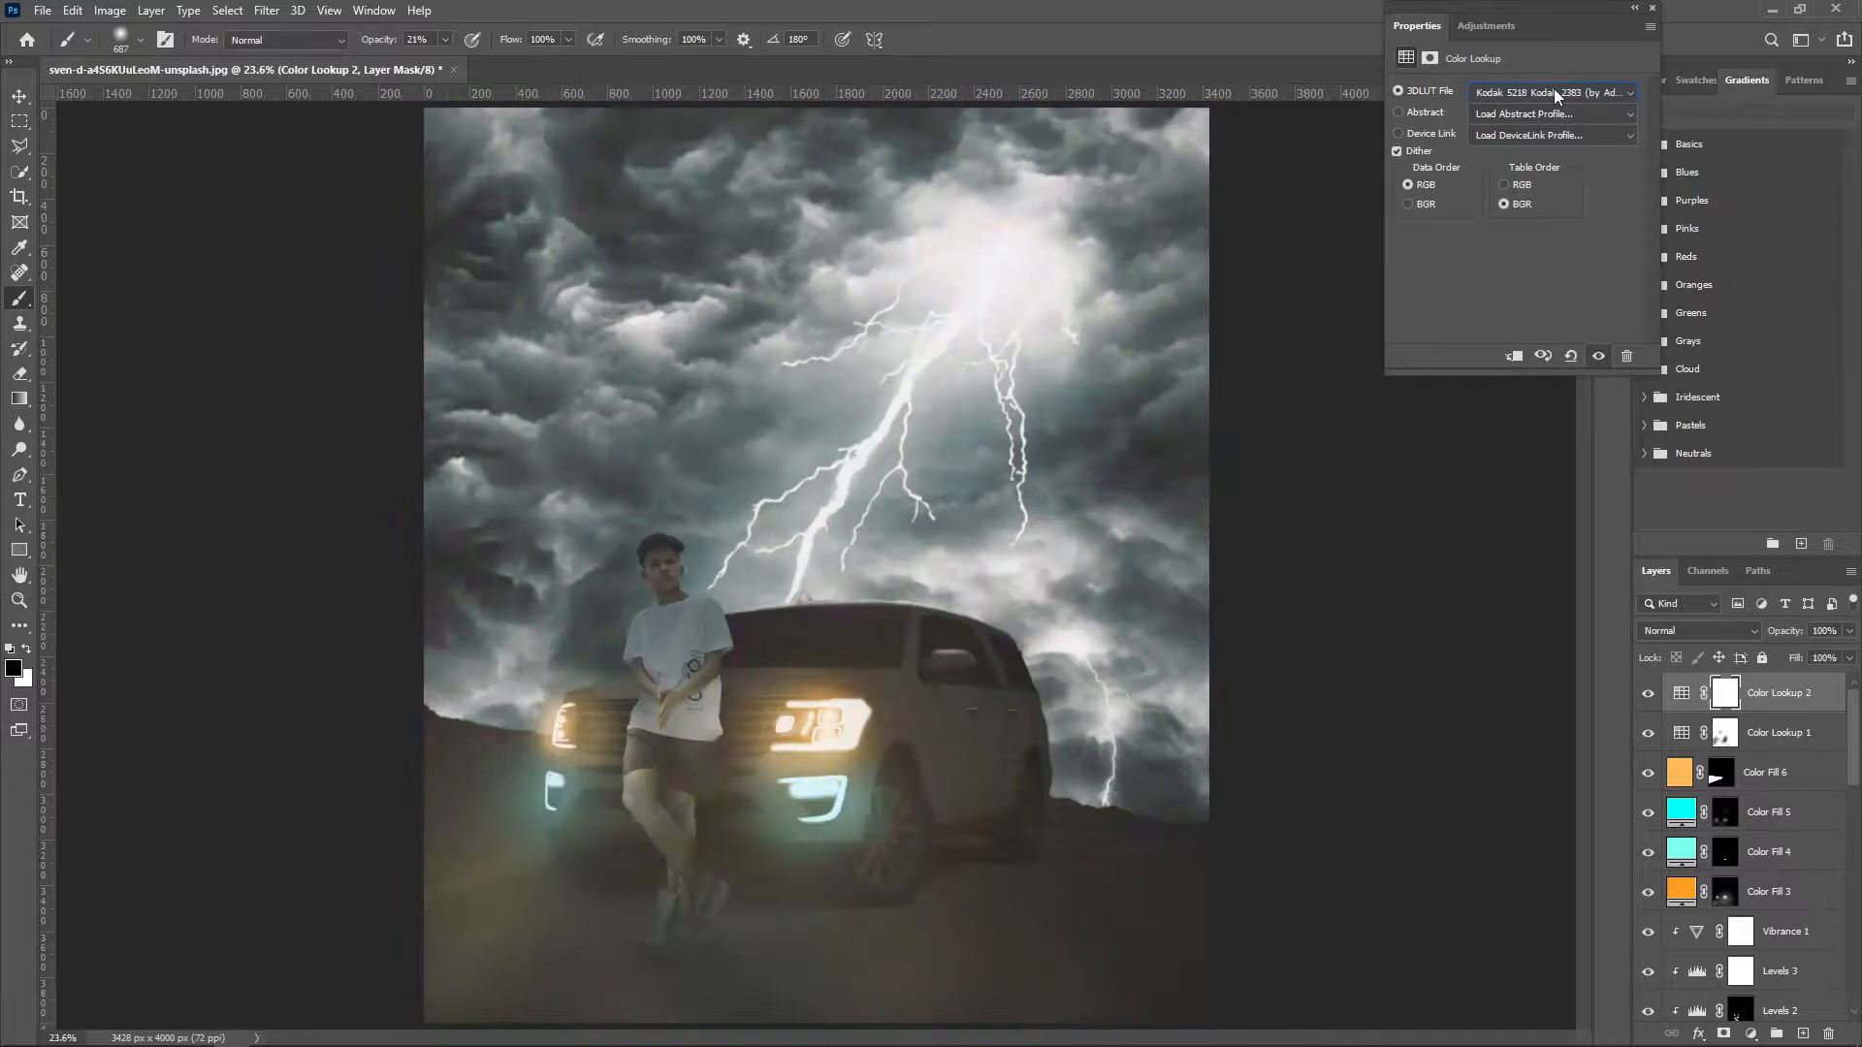
scroll(1554, 89, "up", 1)
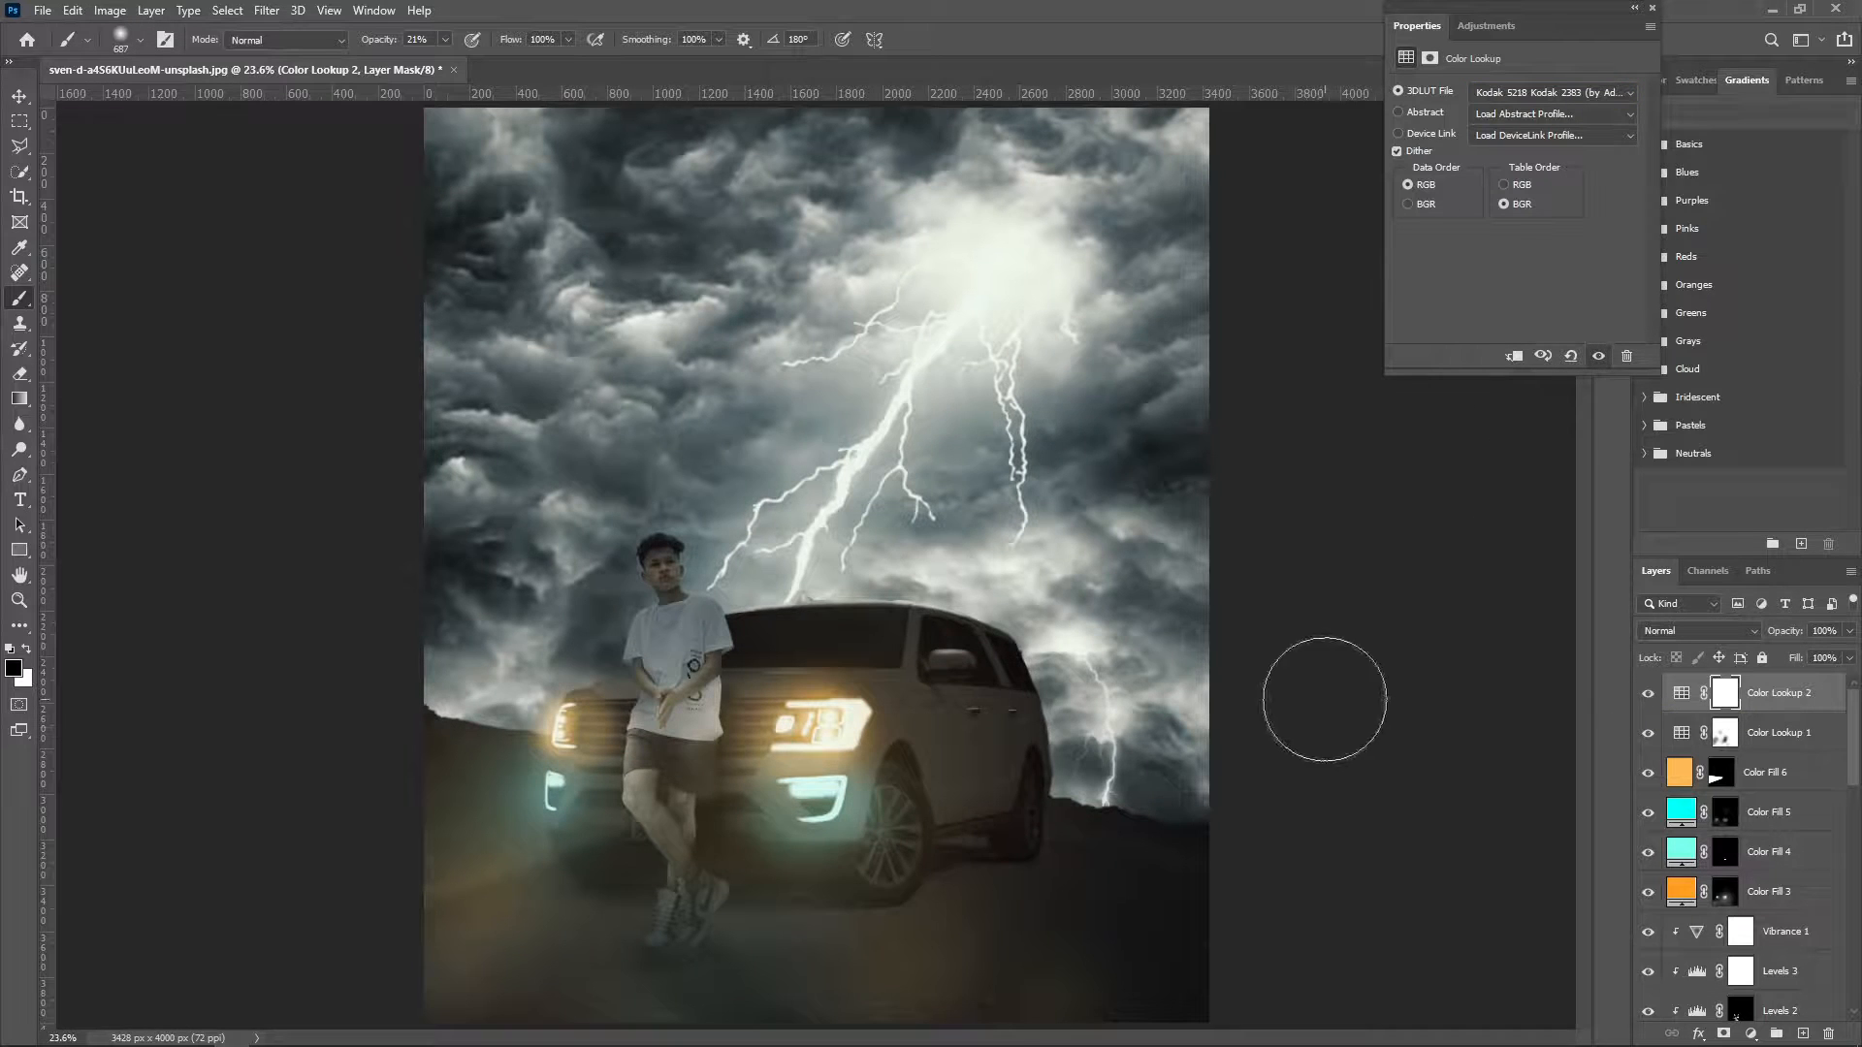
Switch to File Explorer and open the Dust Particles Overlay BY DG Photoshop folder inside Overlays on drive E.
left_click(589, 1034)
left_click(607, 900)
double_click(1158, 520)
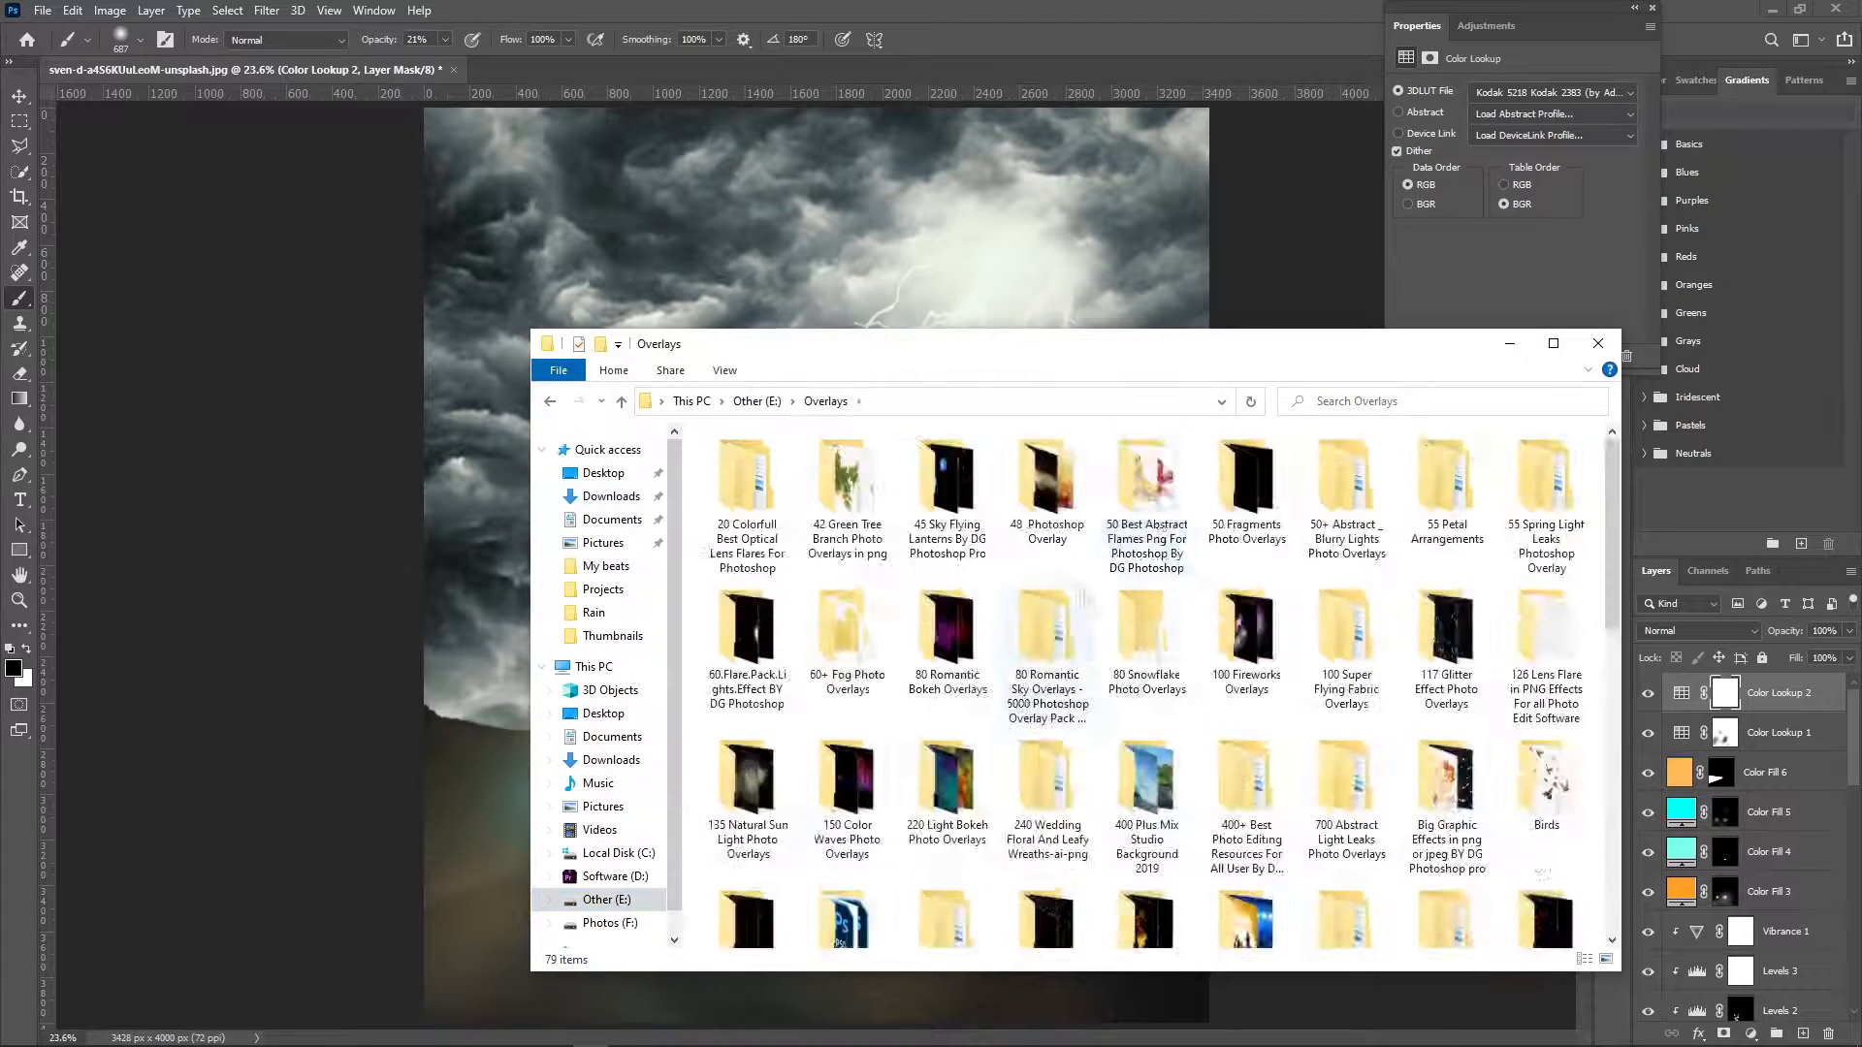
scroll(1157, 524, "down", 4)
double_click(1545, 485)
Place the DG (8) dust overlay from the Dust Particles folder into the composite at the top of the layer stack.
double_click(760, 727)
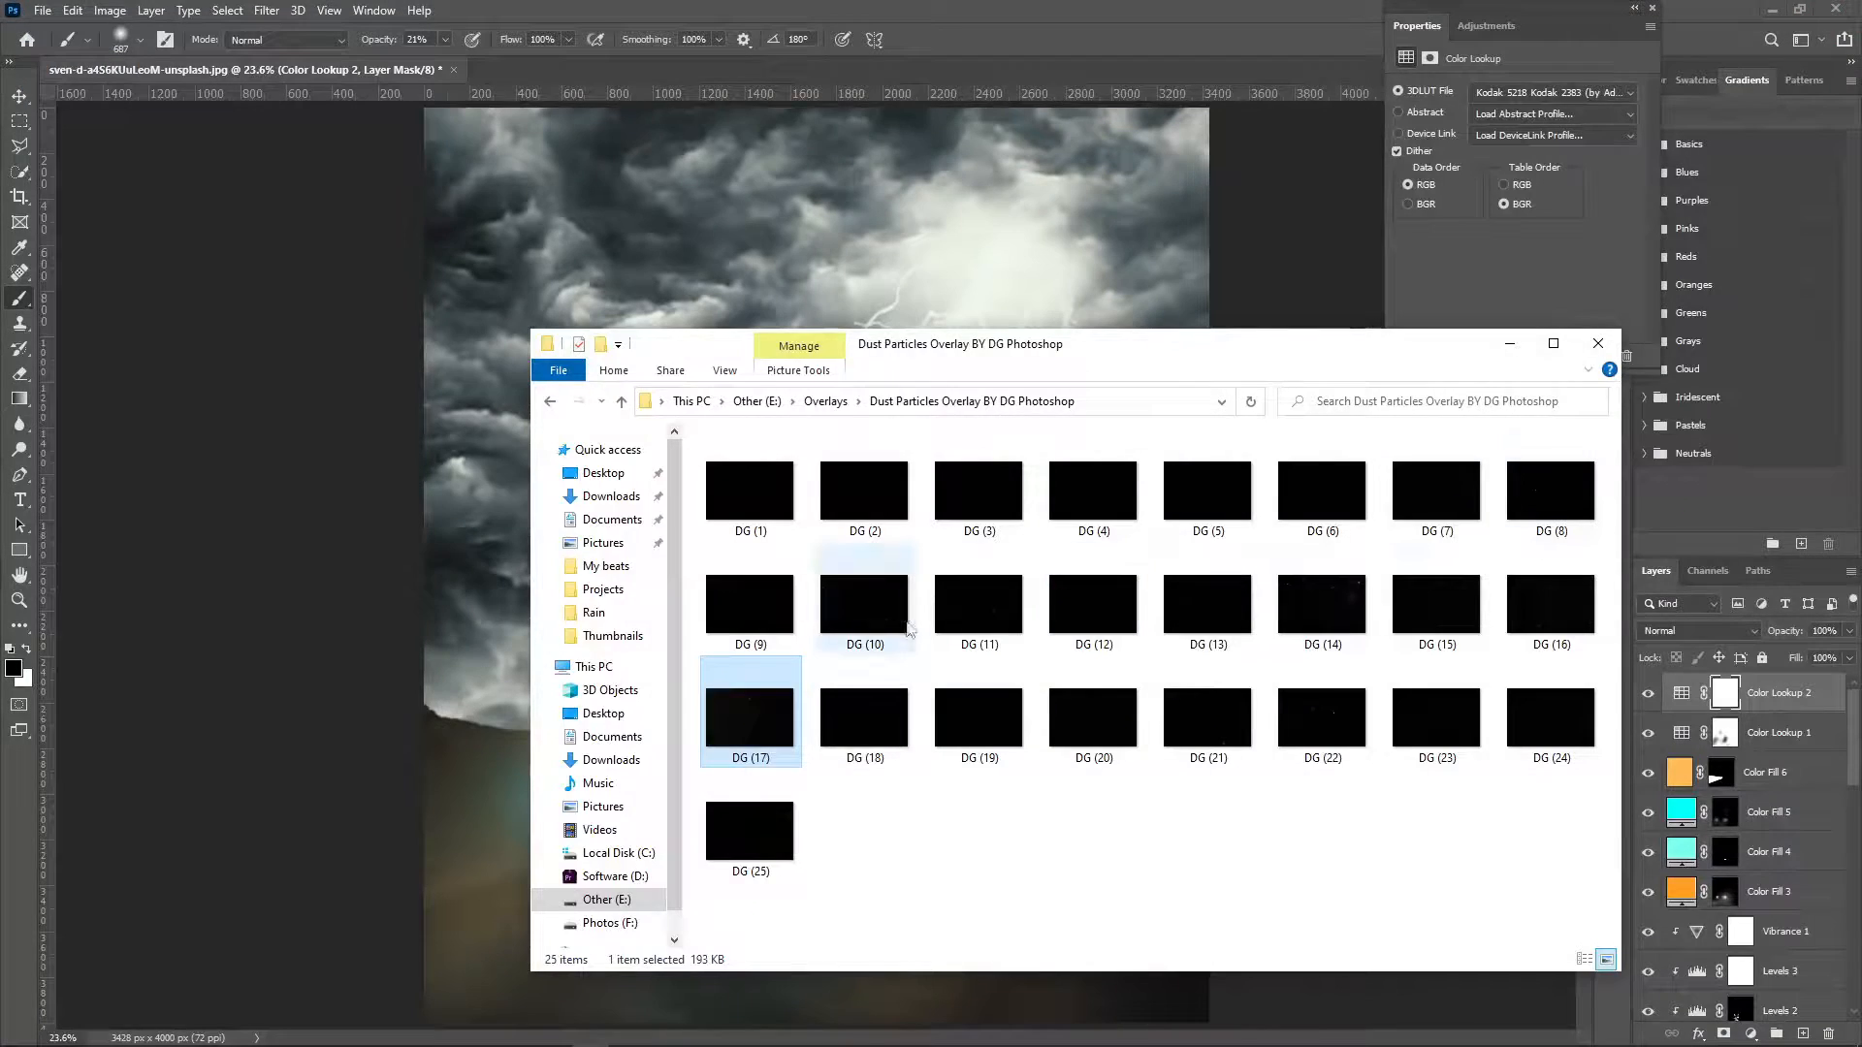
double_click(1091, 611)
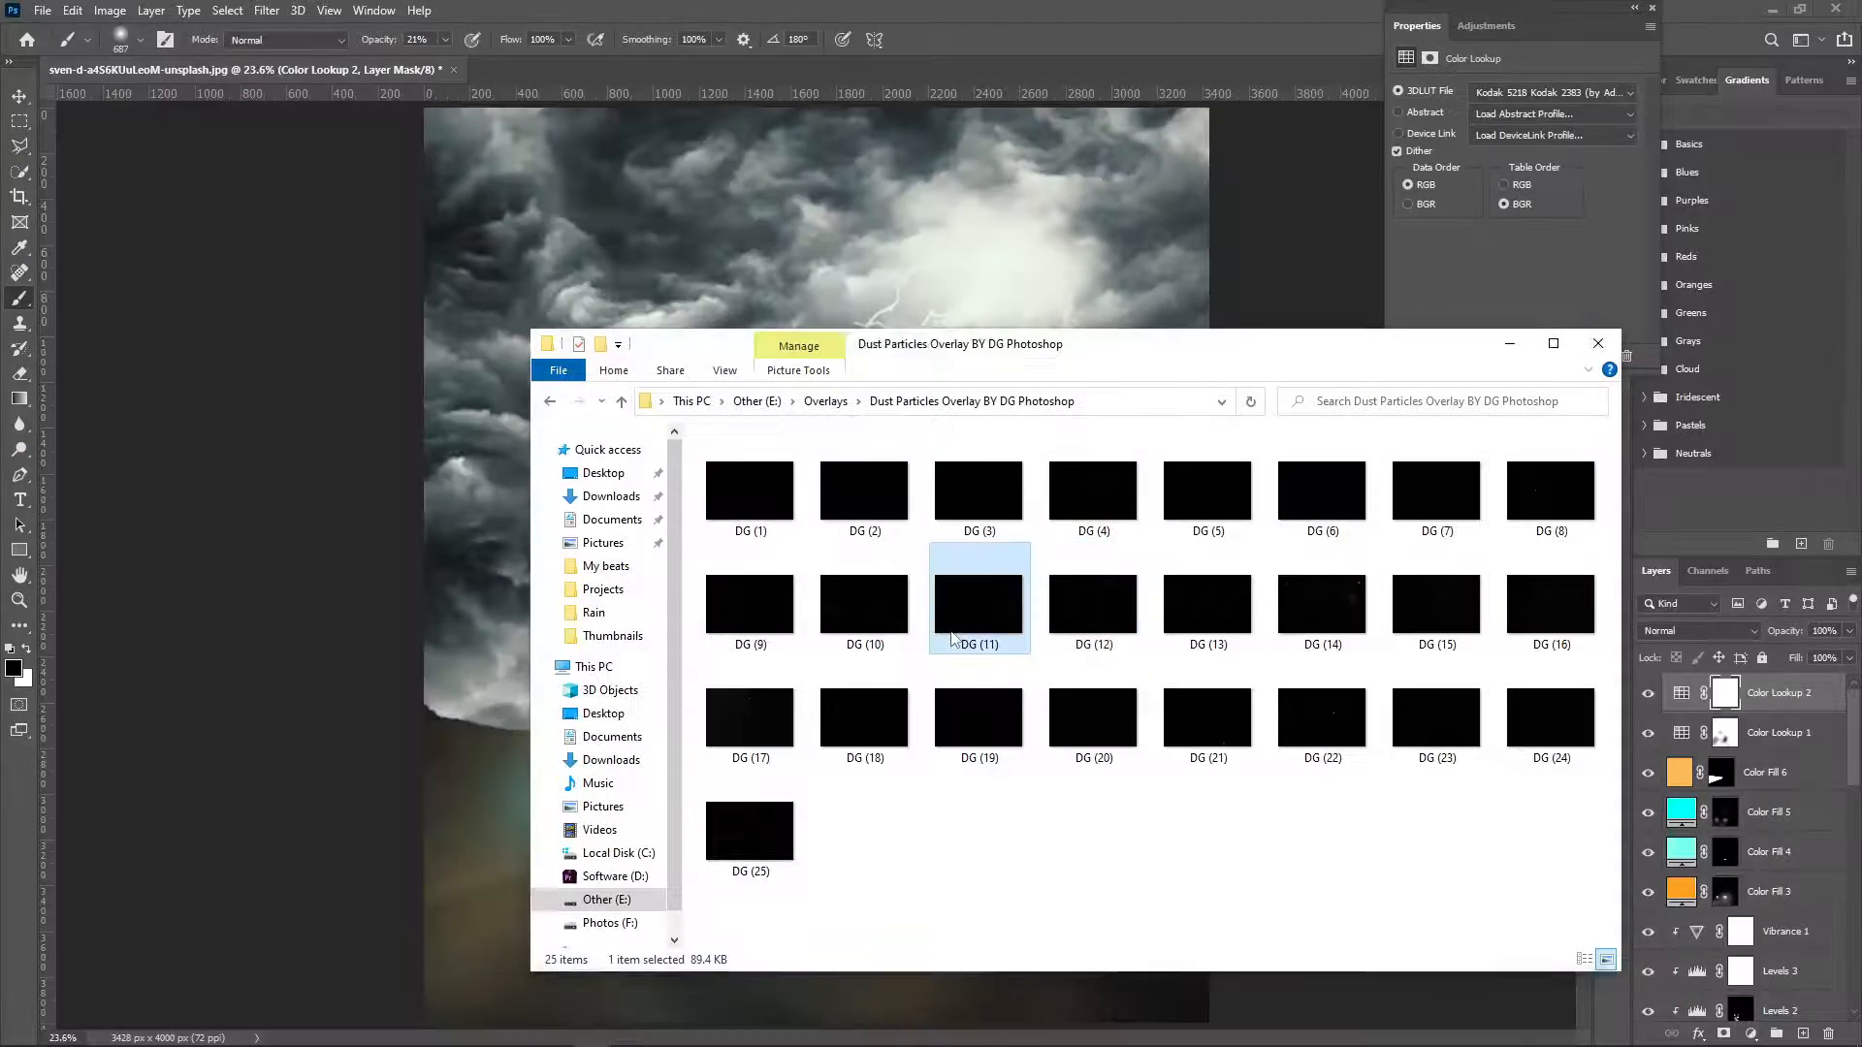
double_click(952, 634)
left_click(1844, 8)
left_click_drag(1551, 492, 900, 283)
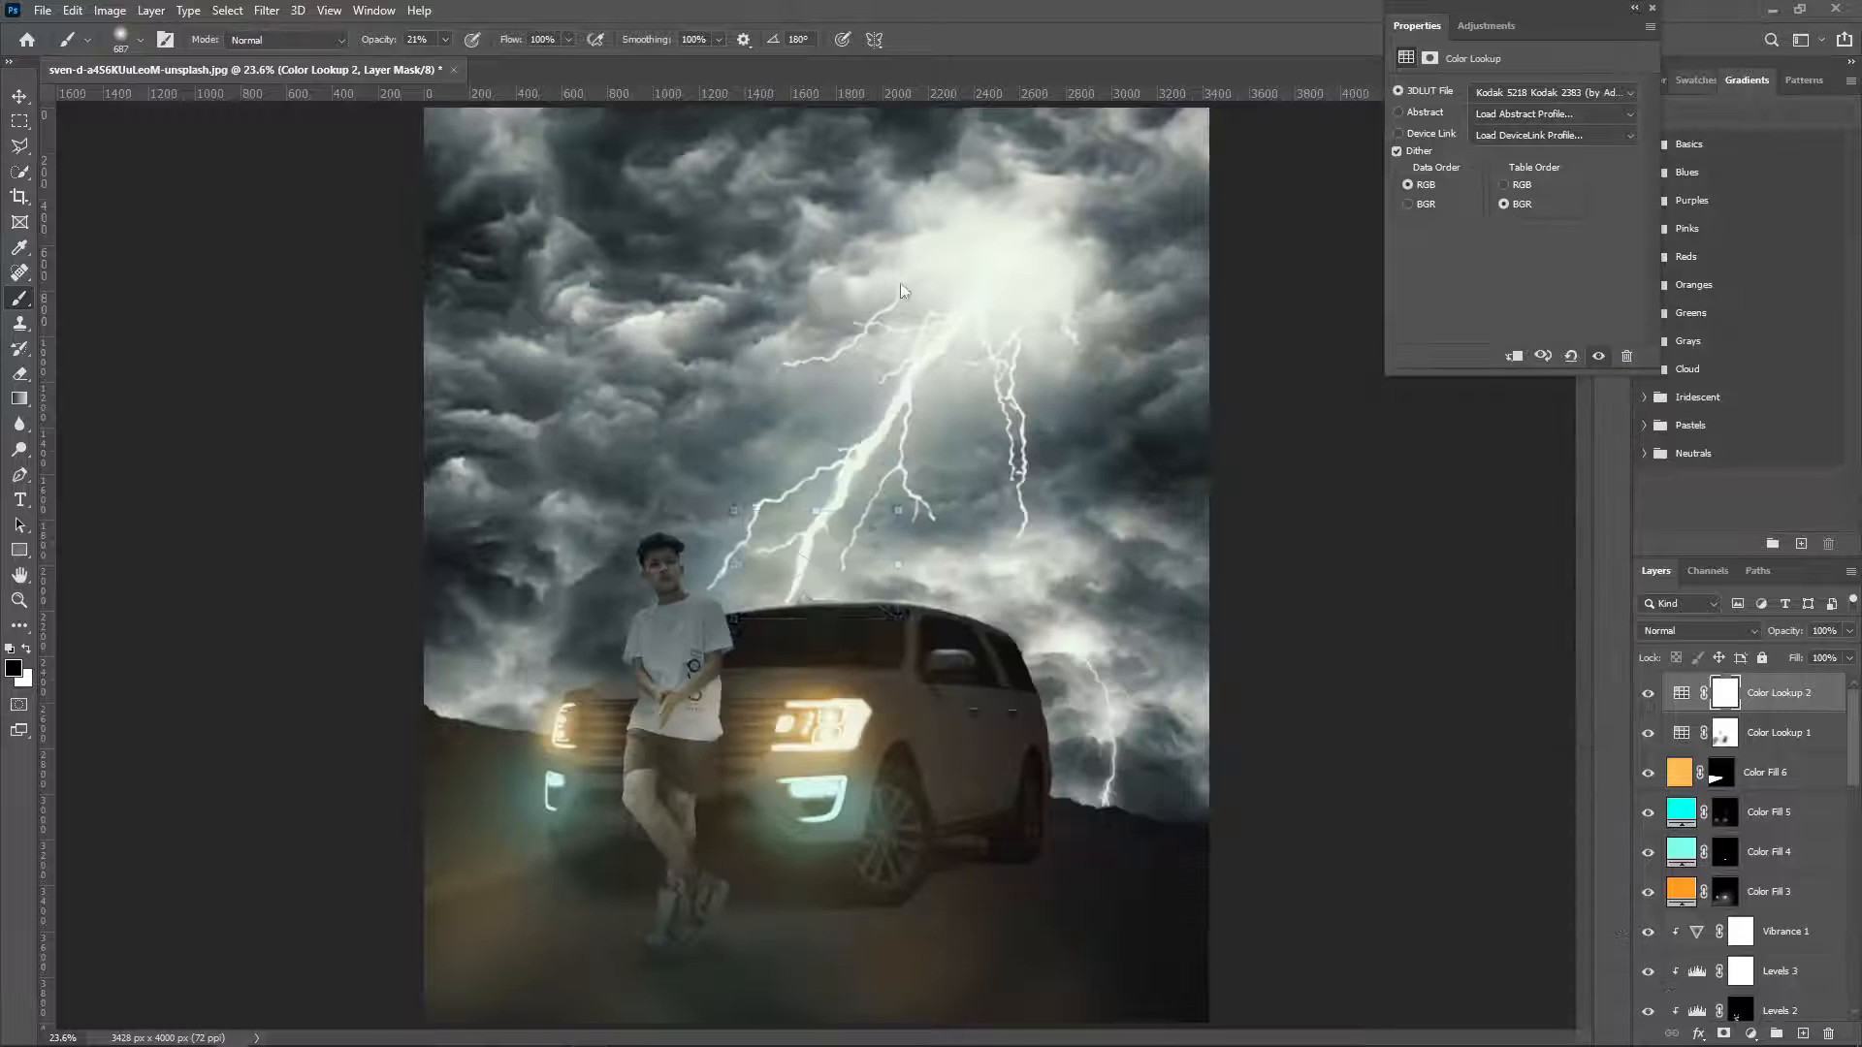
key("Return")
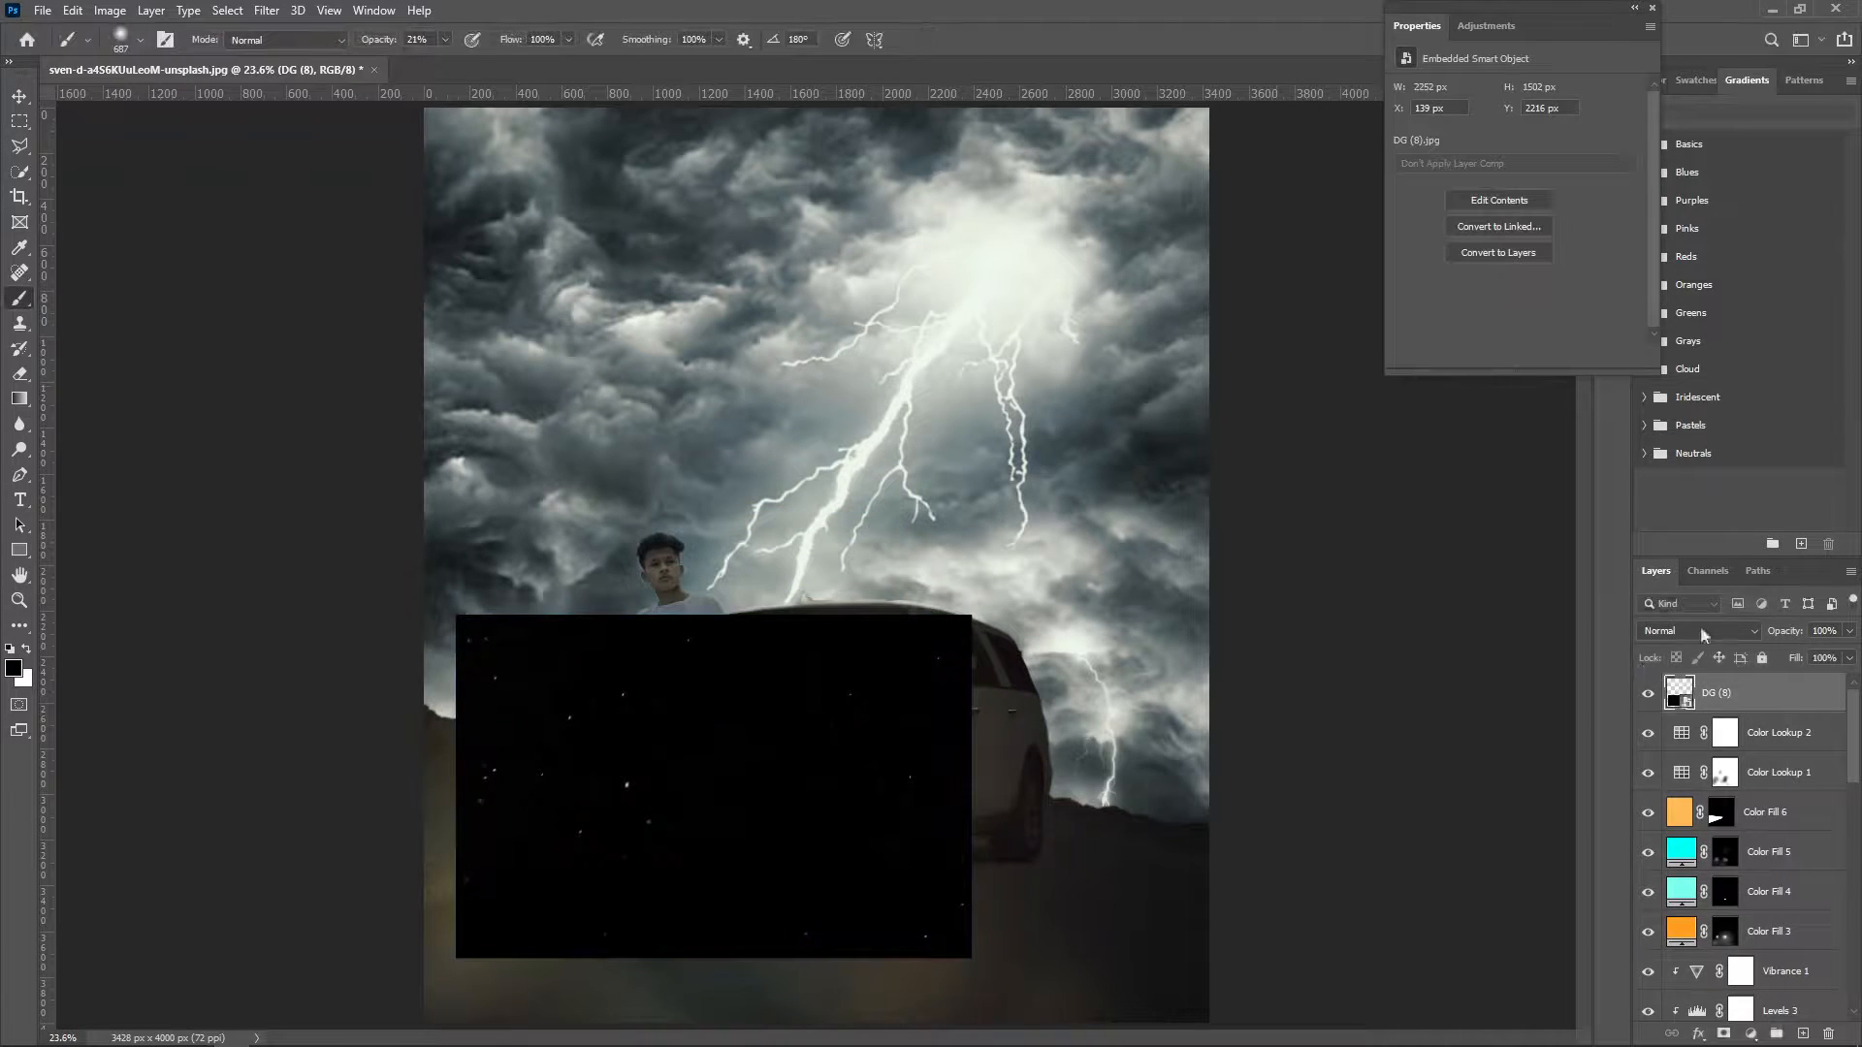
Set the DG (8) dust layer's blend mode to Screen and add a layer mask to it.
left_click(1702, 634)
left_click(1692, 710)
left_click(1723, 1033)
Scale the DG (8) dust layer to about 46%, rotate it about -13°, and place it over the SUV's front beside the man.
key("ctrl+t")
left_click_drag(971, 616, 696, 799)
left_click_drag(621, 863, 641, 741)
left_click_drag(472, 840, 498, 859)
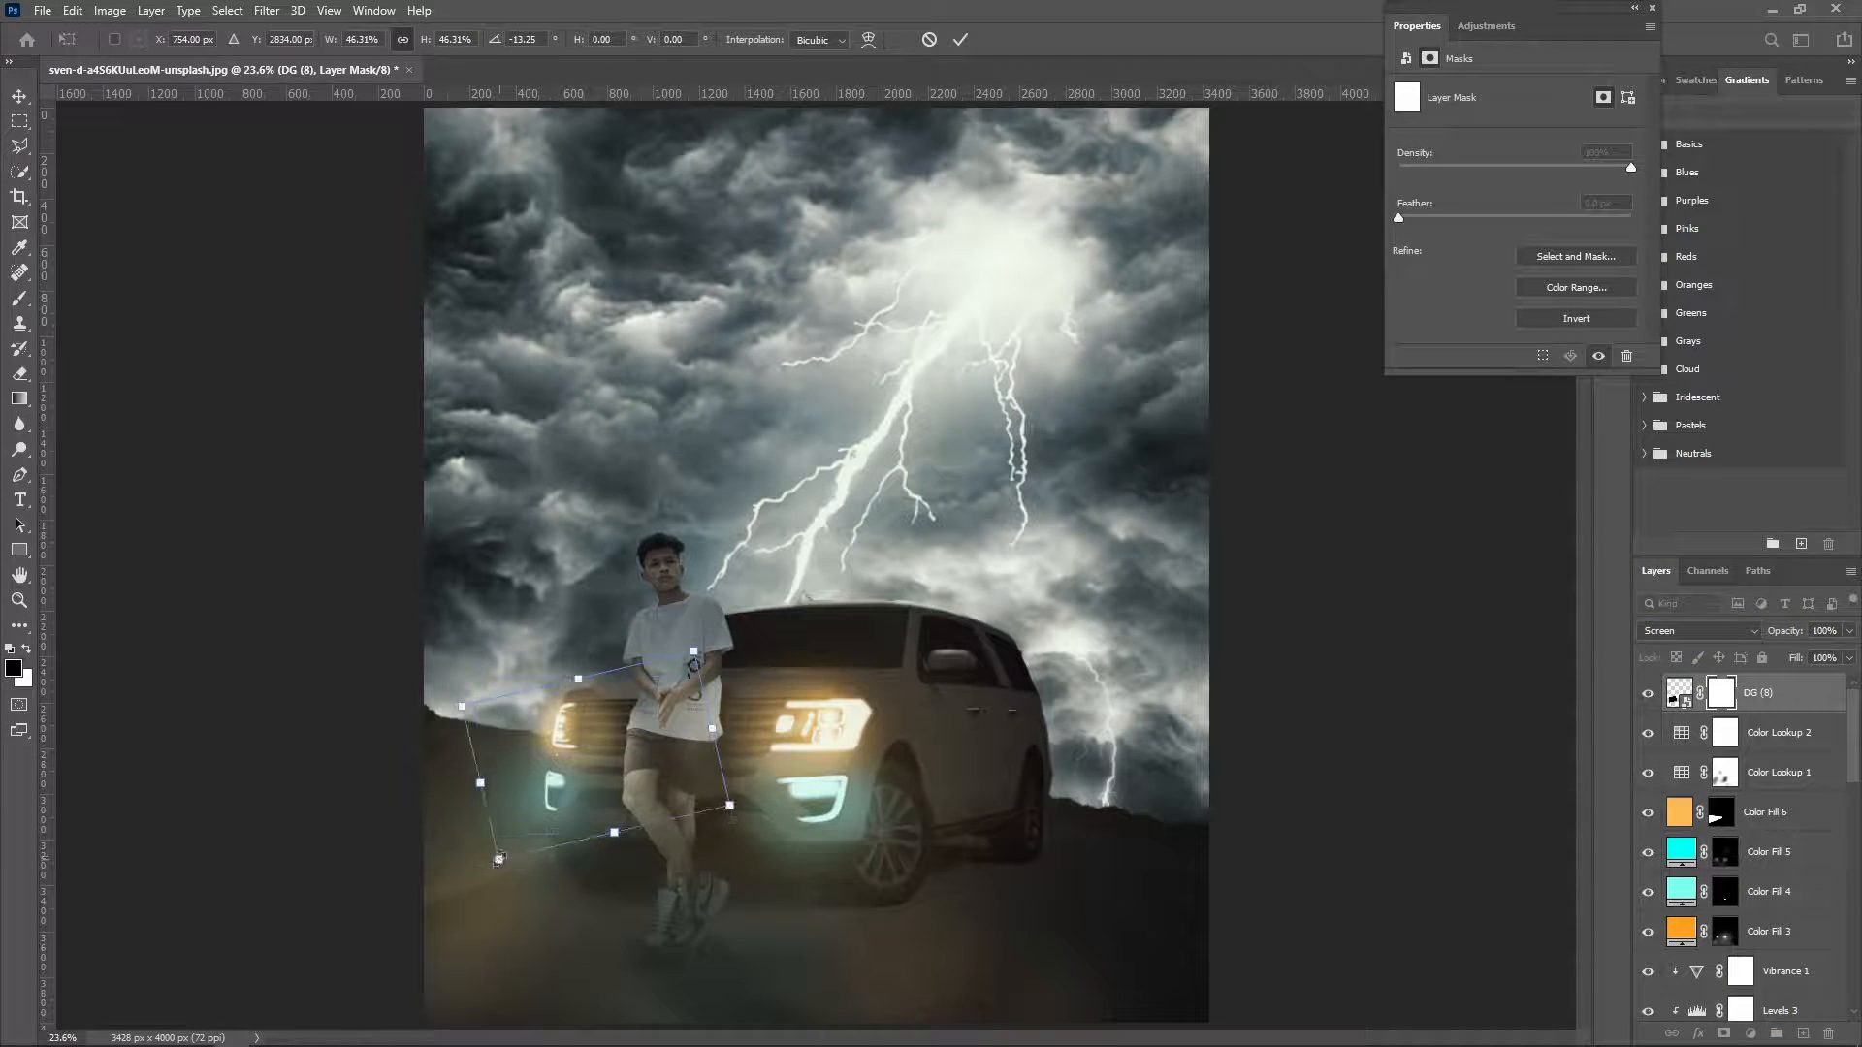
left_click(961, 40)
Duplicate the DG (8) dust layer and transform the copy to spread particles across another part of the scene.
key("ctrl+j")
key("ctrl+t")
left_click_drag(873, 762, 752, 750)
left_click_drag(505, 824, 560, 908)
left_click_drag(683, 817, 1125, 451)
left_click(961, 39)
Duplicate the copied dust layer once more and transform this second copy to add more particles around the SUV.
key("ctrl+j")
key("ctrl+t")
left_click_drag(935, 762, 724, 731)
left_click(961, 40)
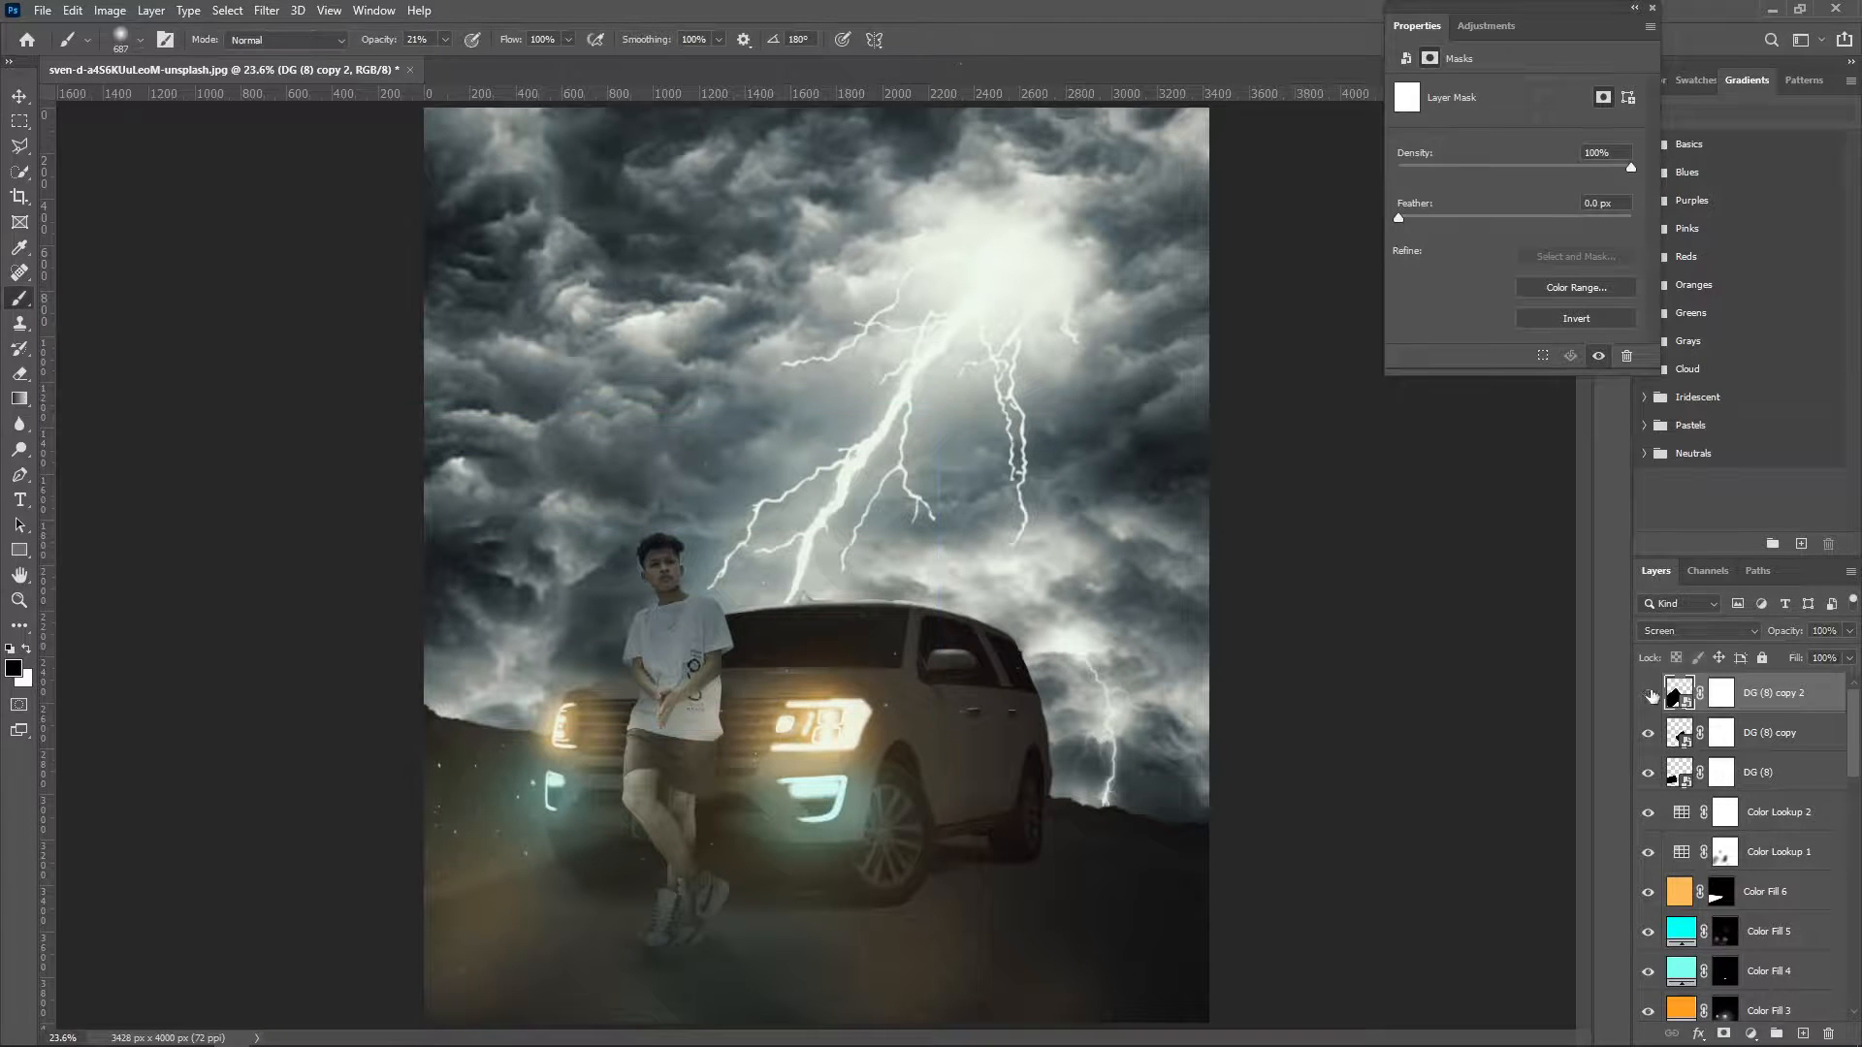
Merge the three DG (8) dust layers into one, set it to Screen at 70% opacity, and check the particles up close.
left_click(1757, 774, "ctrl")
right_click(1760, 773)
left_click(1770, 741, "ctrl")
right_click(1773, 741)
left_click(1639, 798)
left_click(1692, 631)
left_click(1679, 726)
key("z")
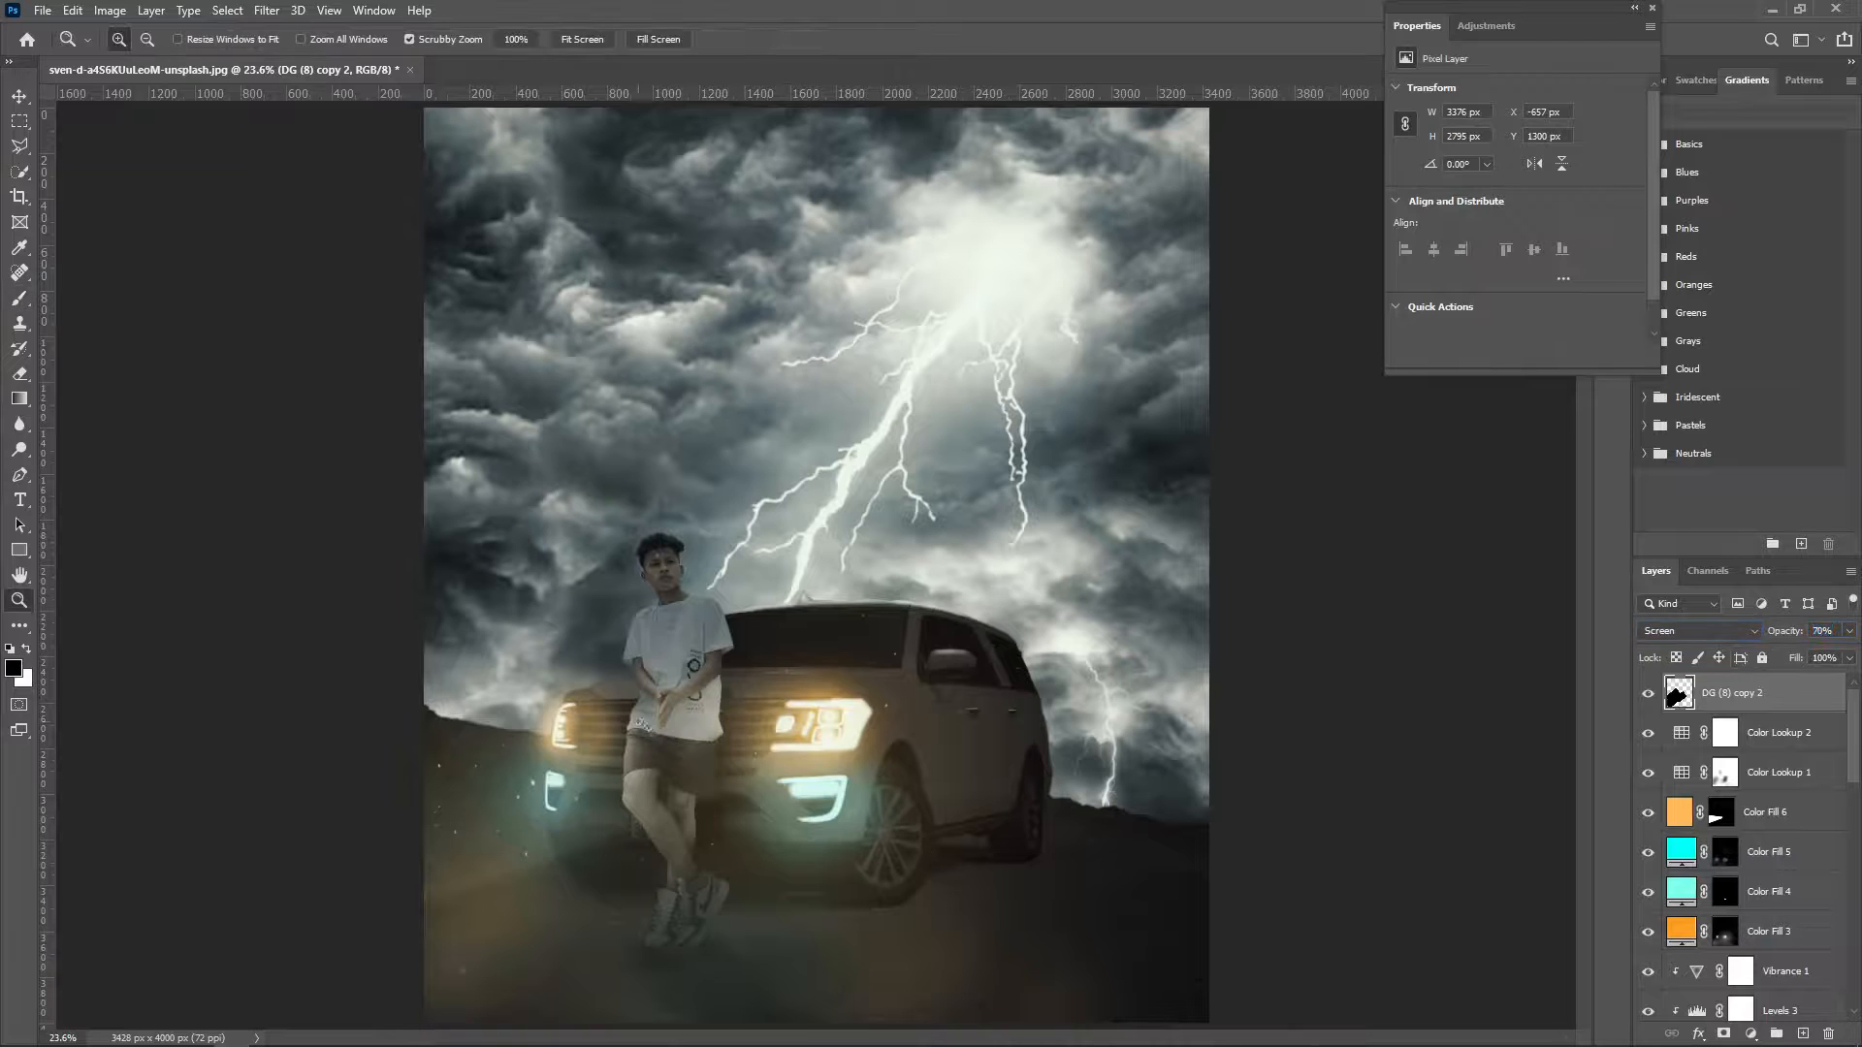
left_click_drag(651, 725, 766, 725)
left_click(1649, 695)
key("ctrl+0")
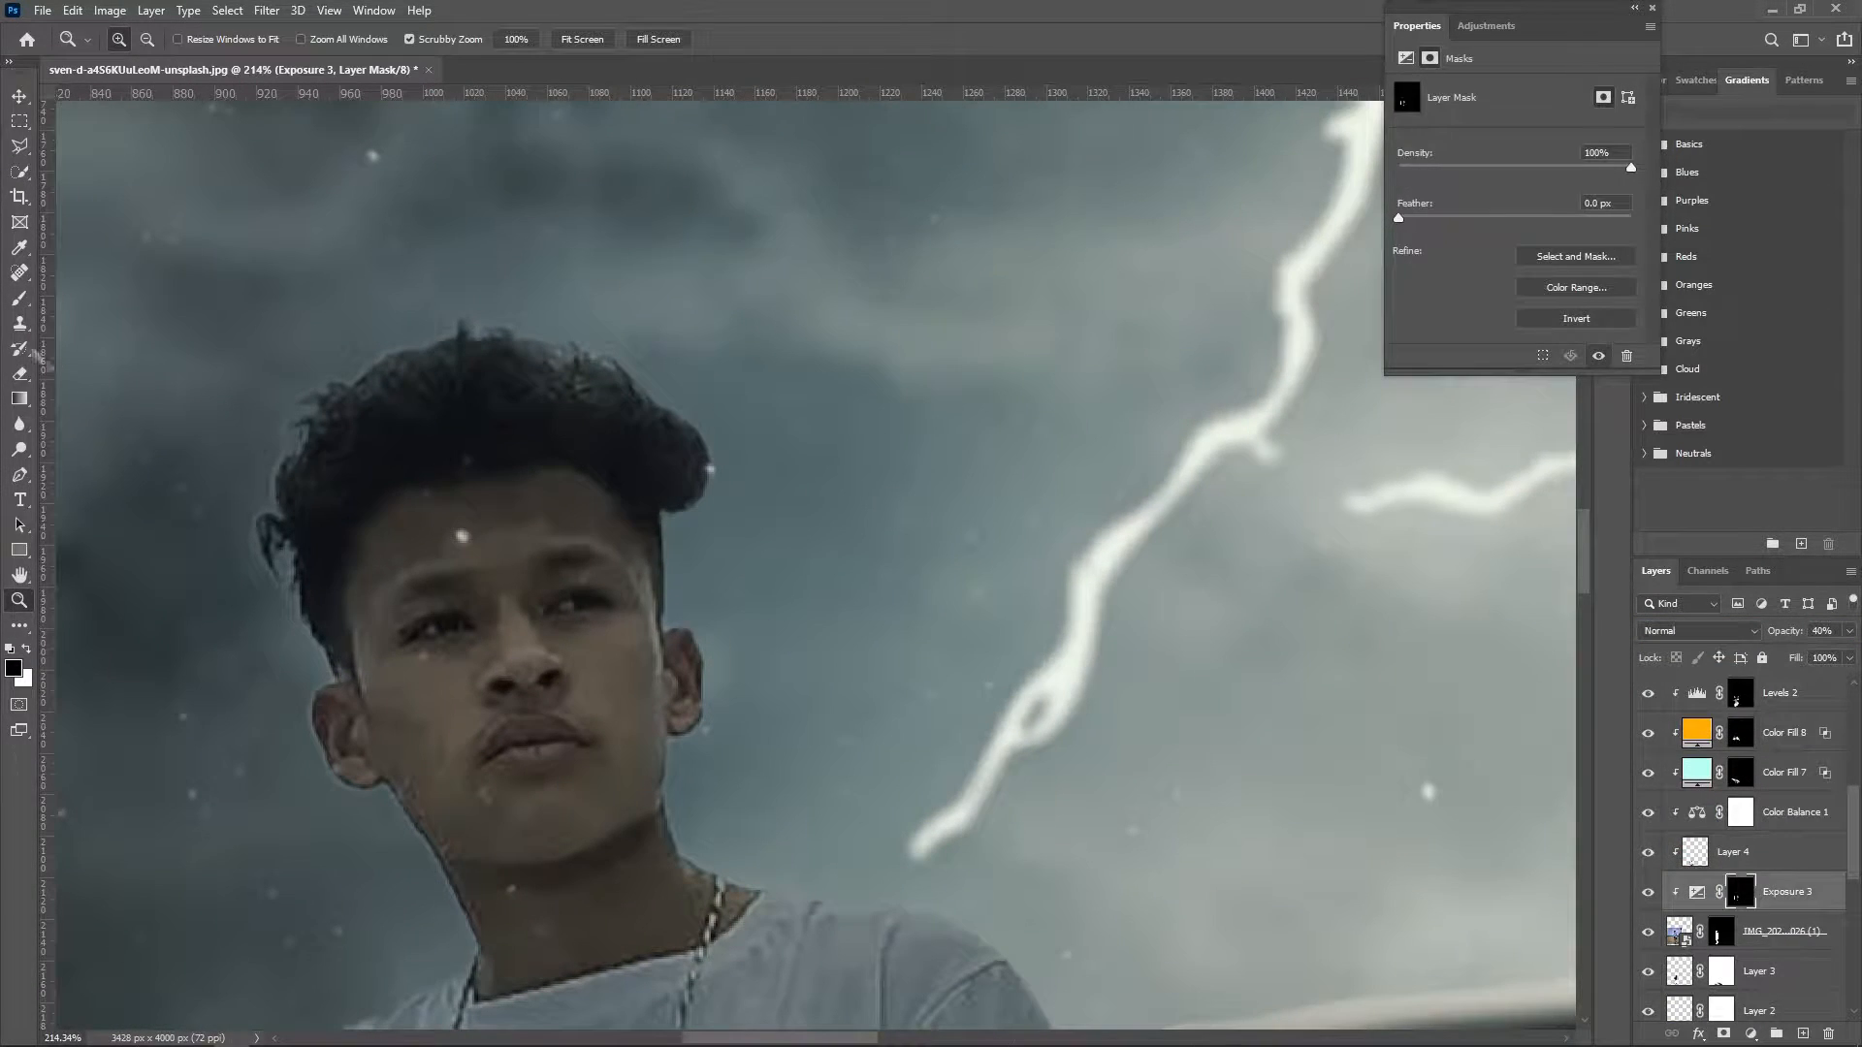
Paint white with a small 61% opacity brush on the Exposure 3 mask along the man's face edge, neck and shoulder.
left_click(20, 299)
right_click(672, 530)
left_click(947, 712)
key("x")
left_click(916, 408)
key("x")
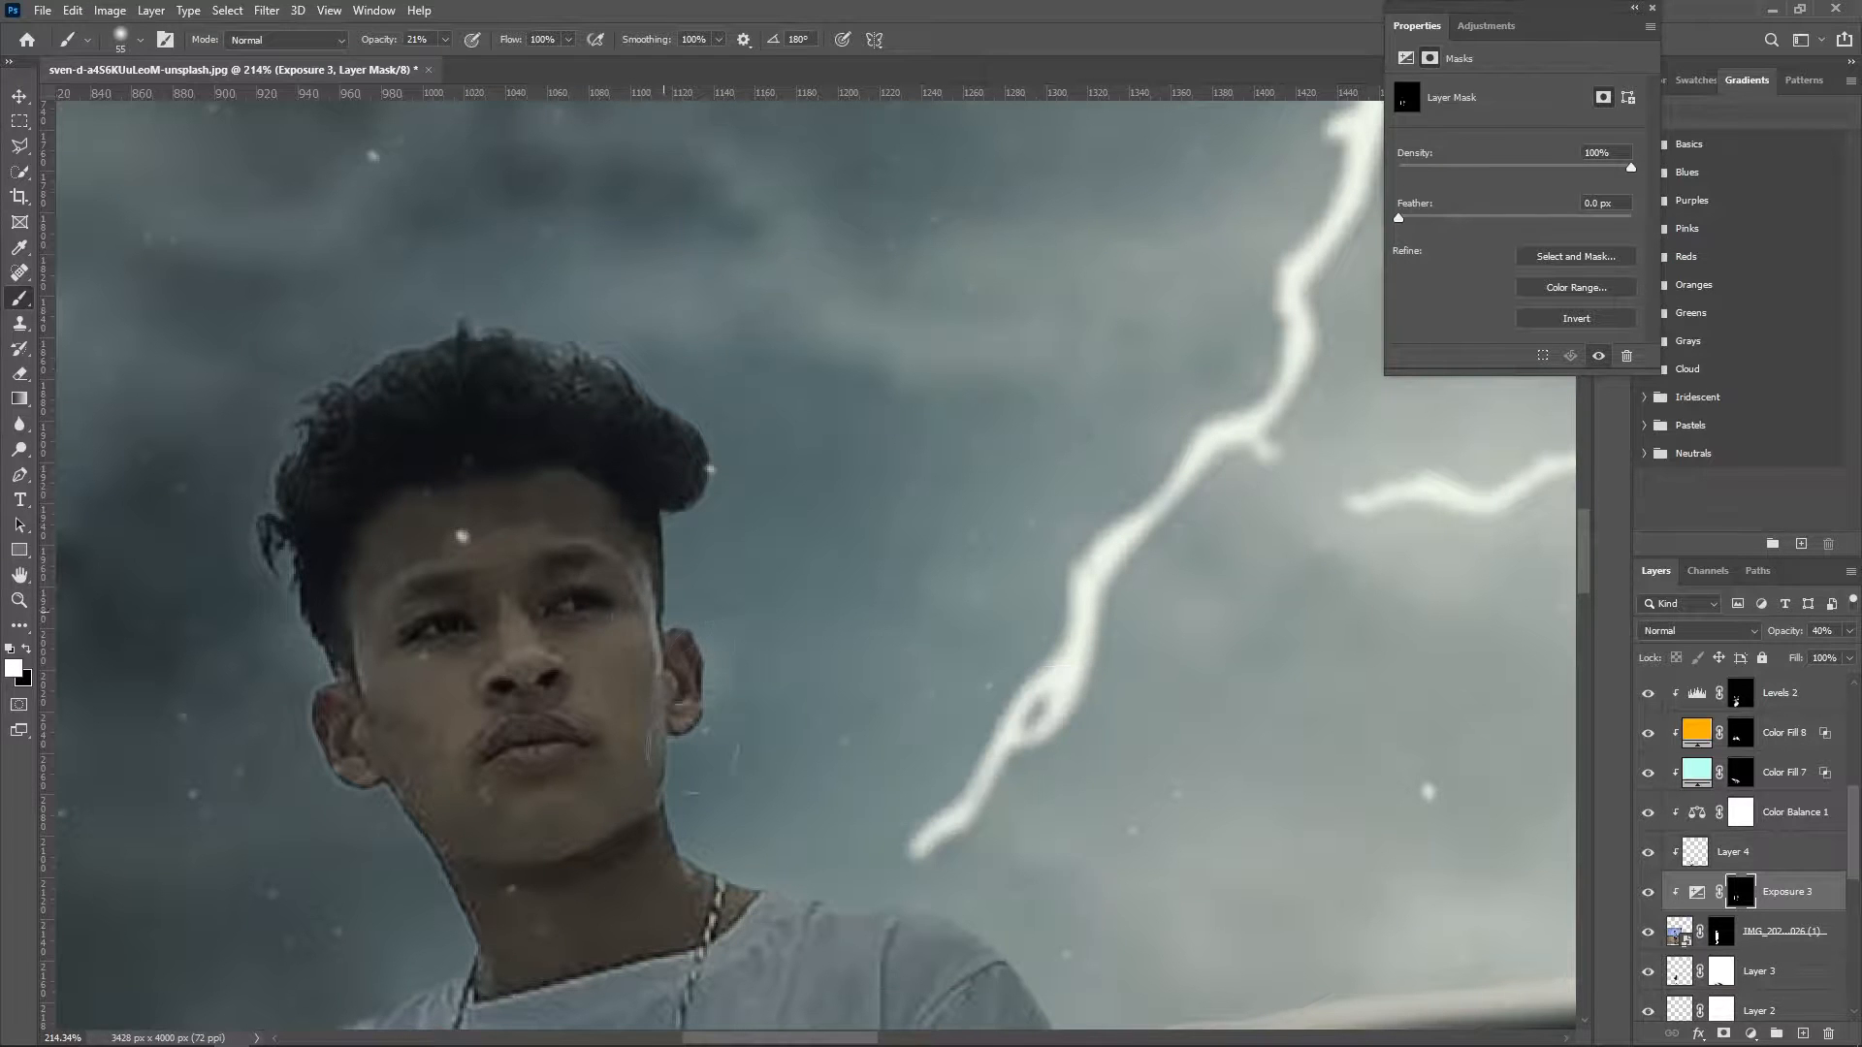
left_click_drag(377, 46, 416, 46)
left_click_drag(687, 681, 677, 713)
left_click_drag(737, 904, 910, 933)
left_click_drag(672, 865, 691, 767)
left_click_drag(914, 921, 728, 805)
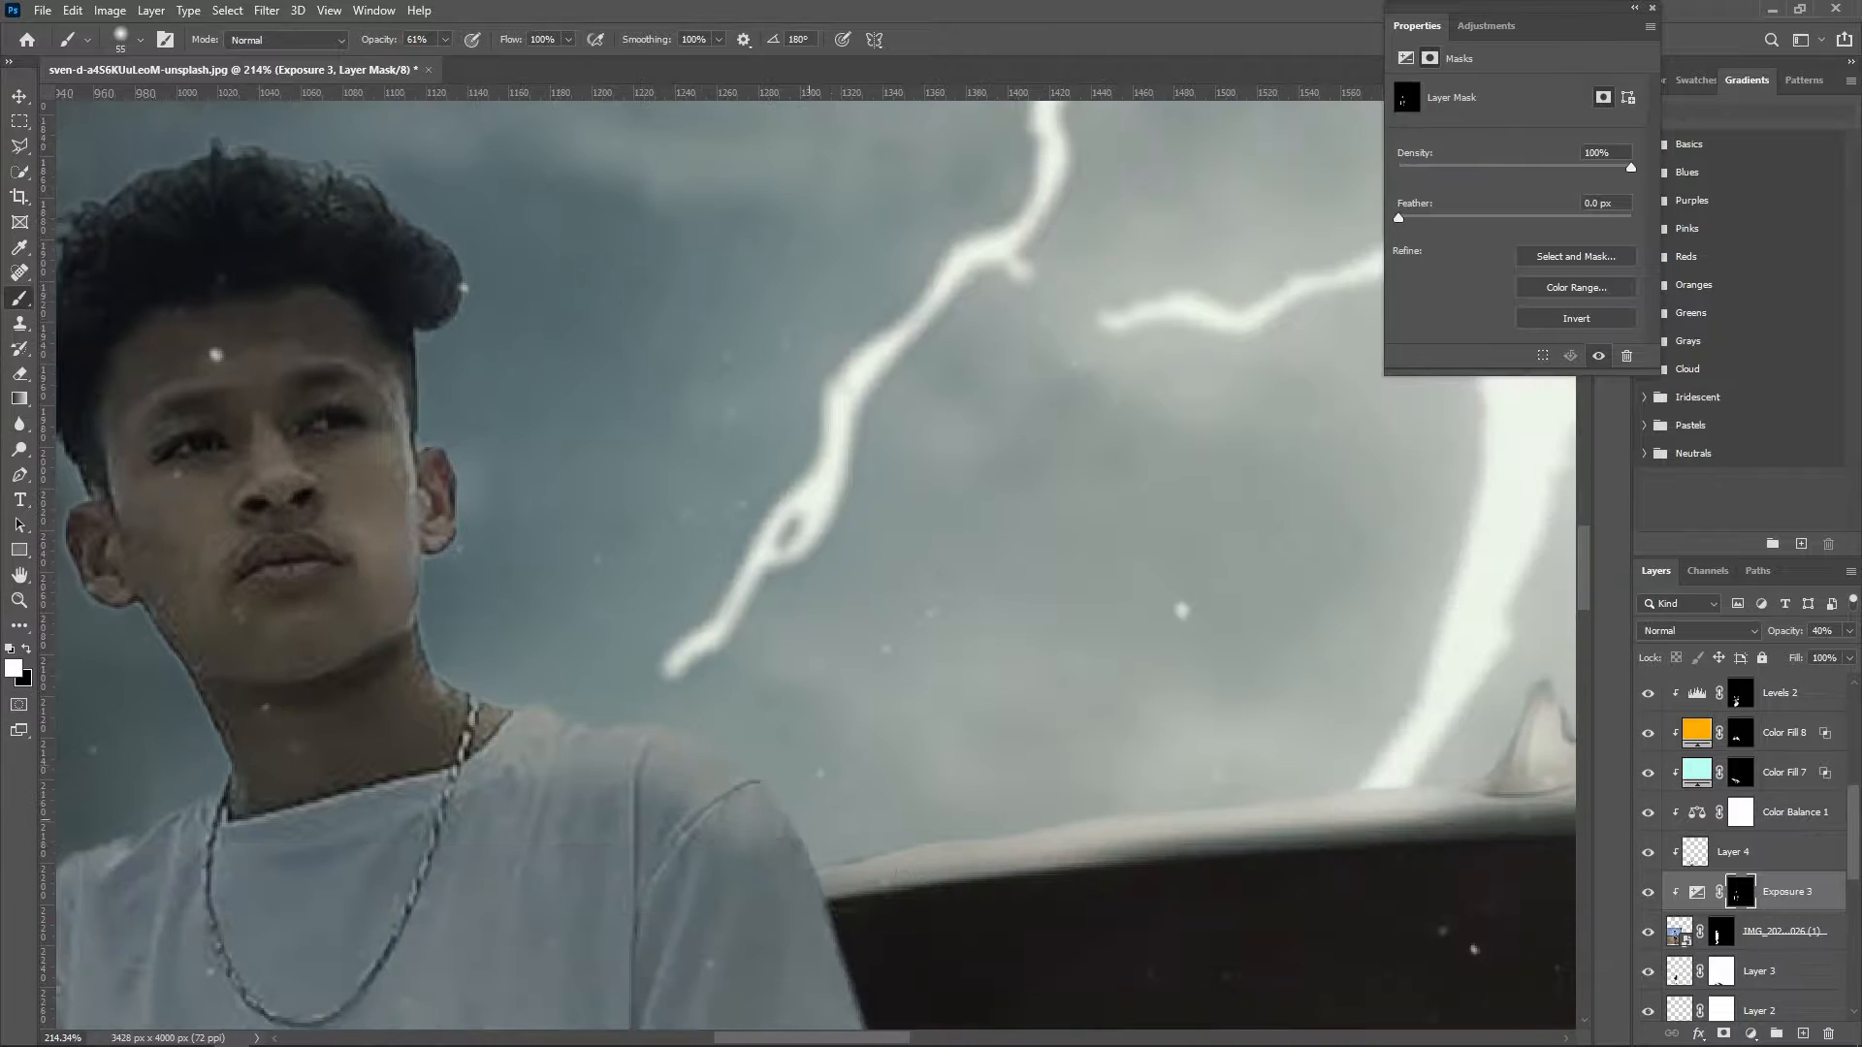
Continue painting the Exposure 3 mask in white along the edges of the man's shirt and arms.
left_click_drag(621, 756, 1152, 902)
left_click_drag(662, 832, 940, 415)
left_click_drag(824, 902, 730, 353)
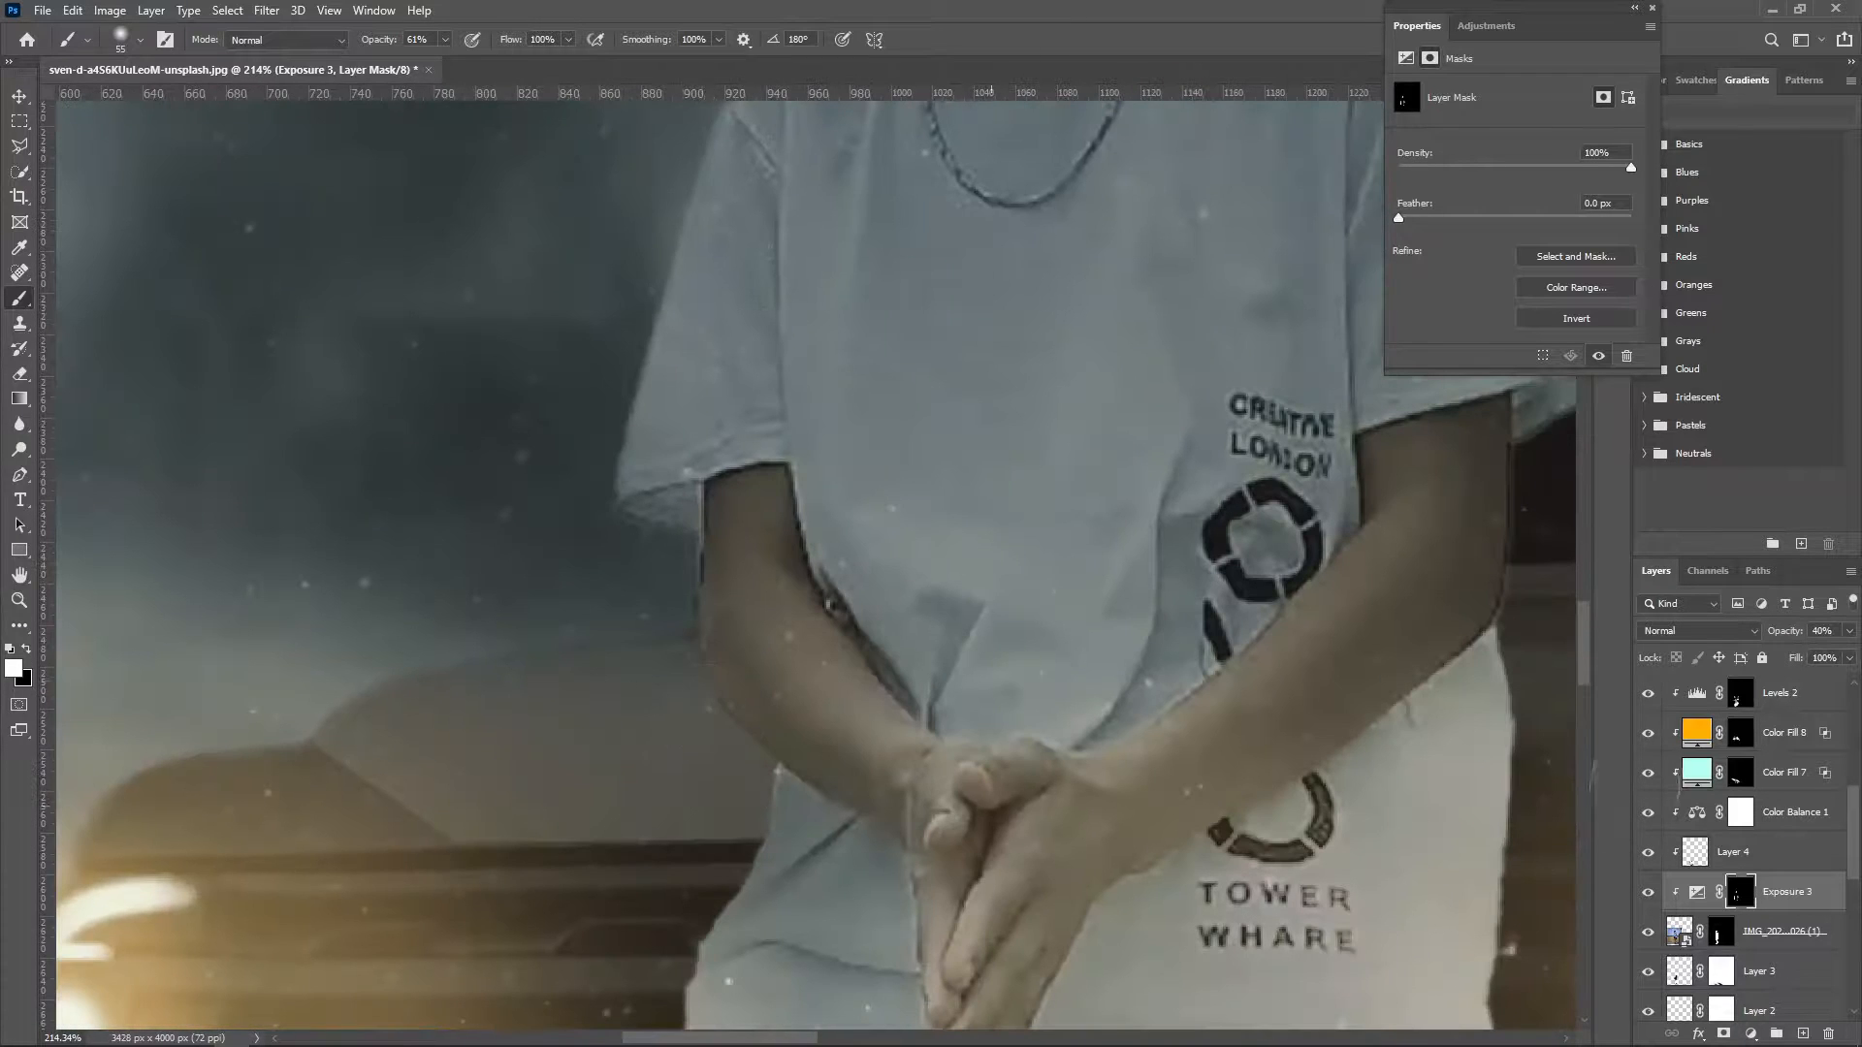
left_click_drag(991, 806, 441, 945)
left_click_drag(960, 184, 1099, 559)
left_click_drag(1105, 544, 1269, 544)
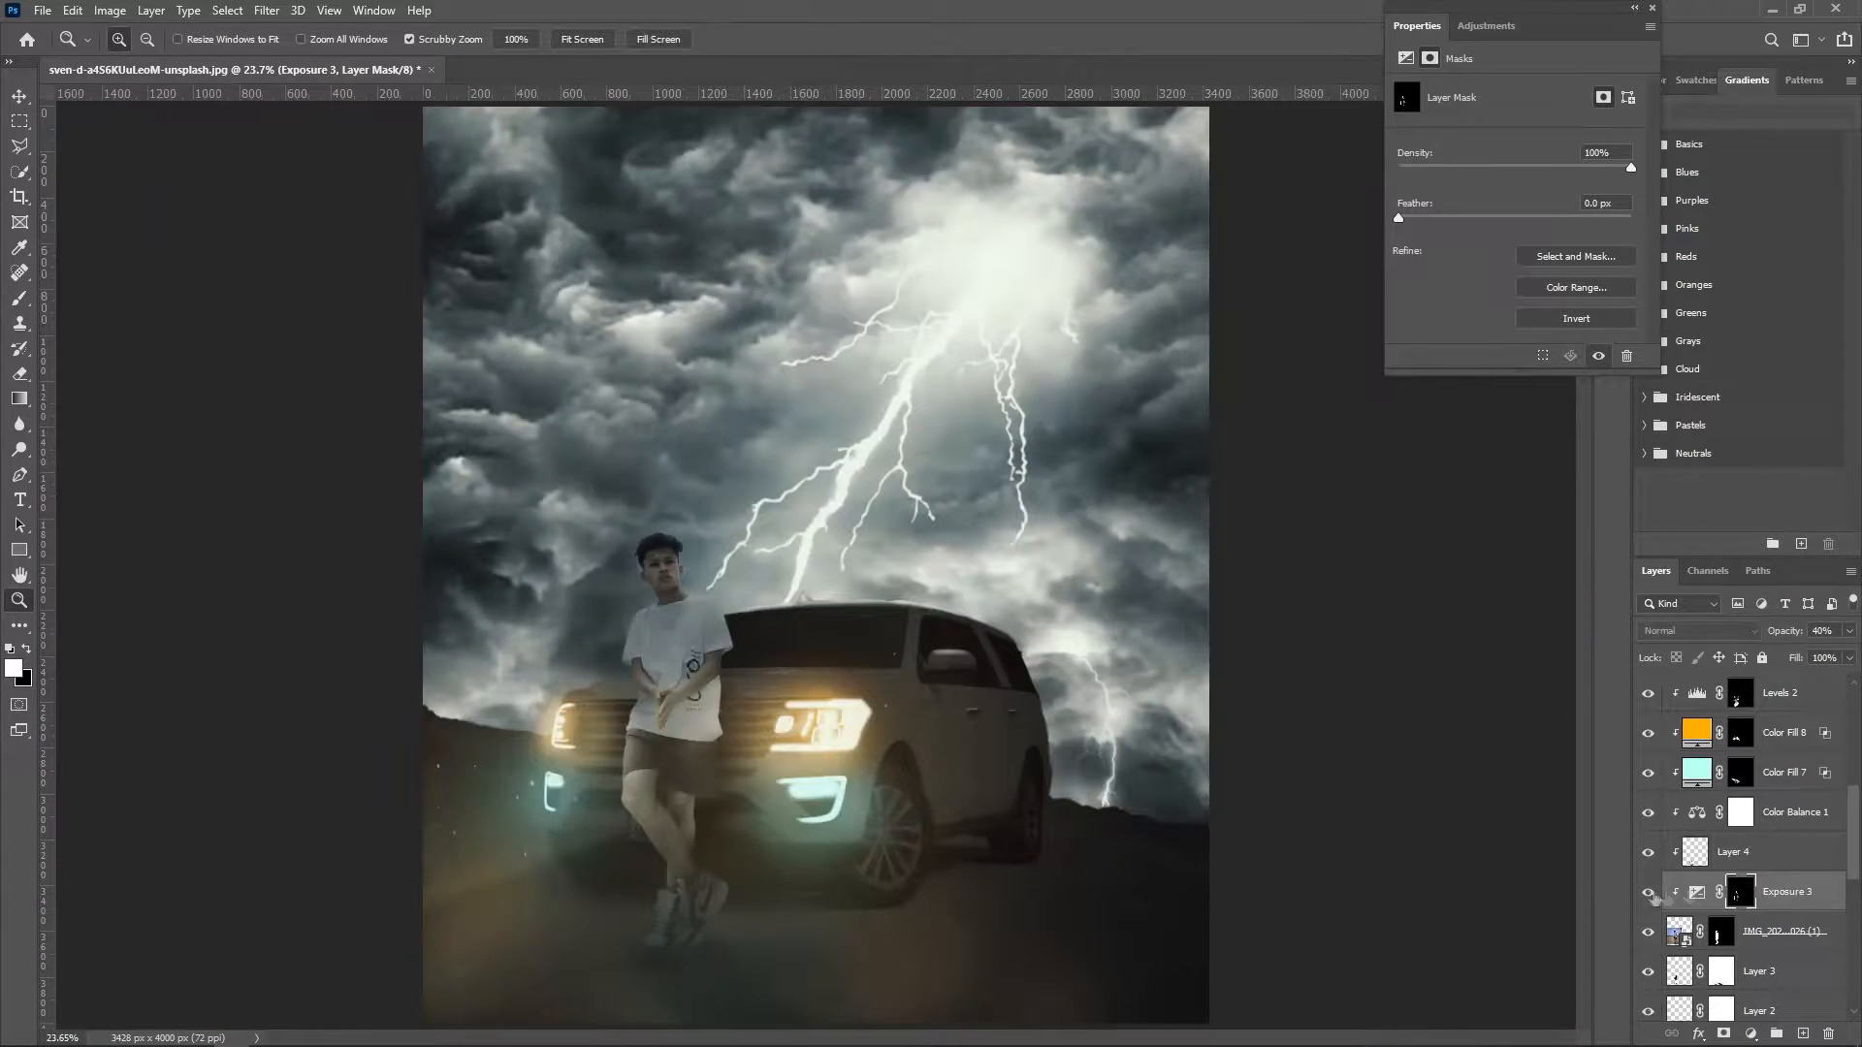
Add a clipped Brightness/Contrast adjustment above Exposure 3 with brightness -29 and contrast -4.
left_click(1751, 1034)
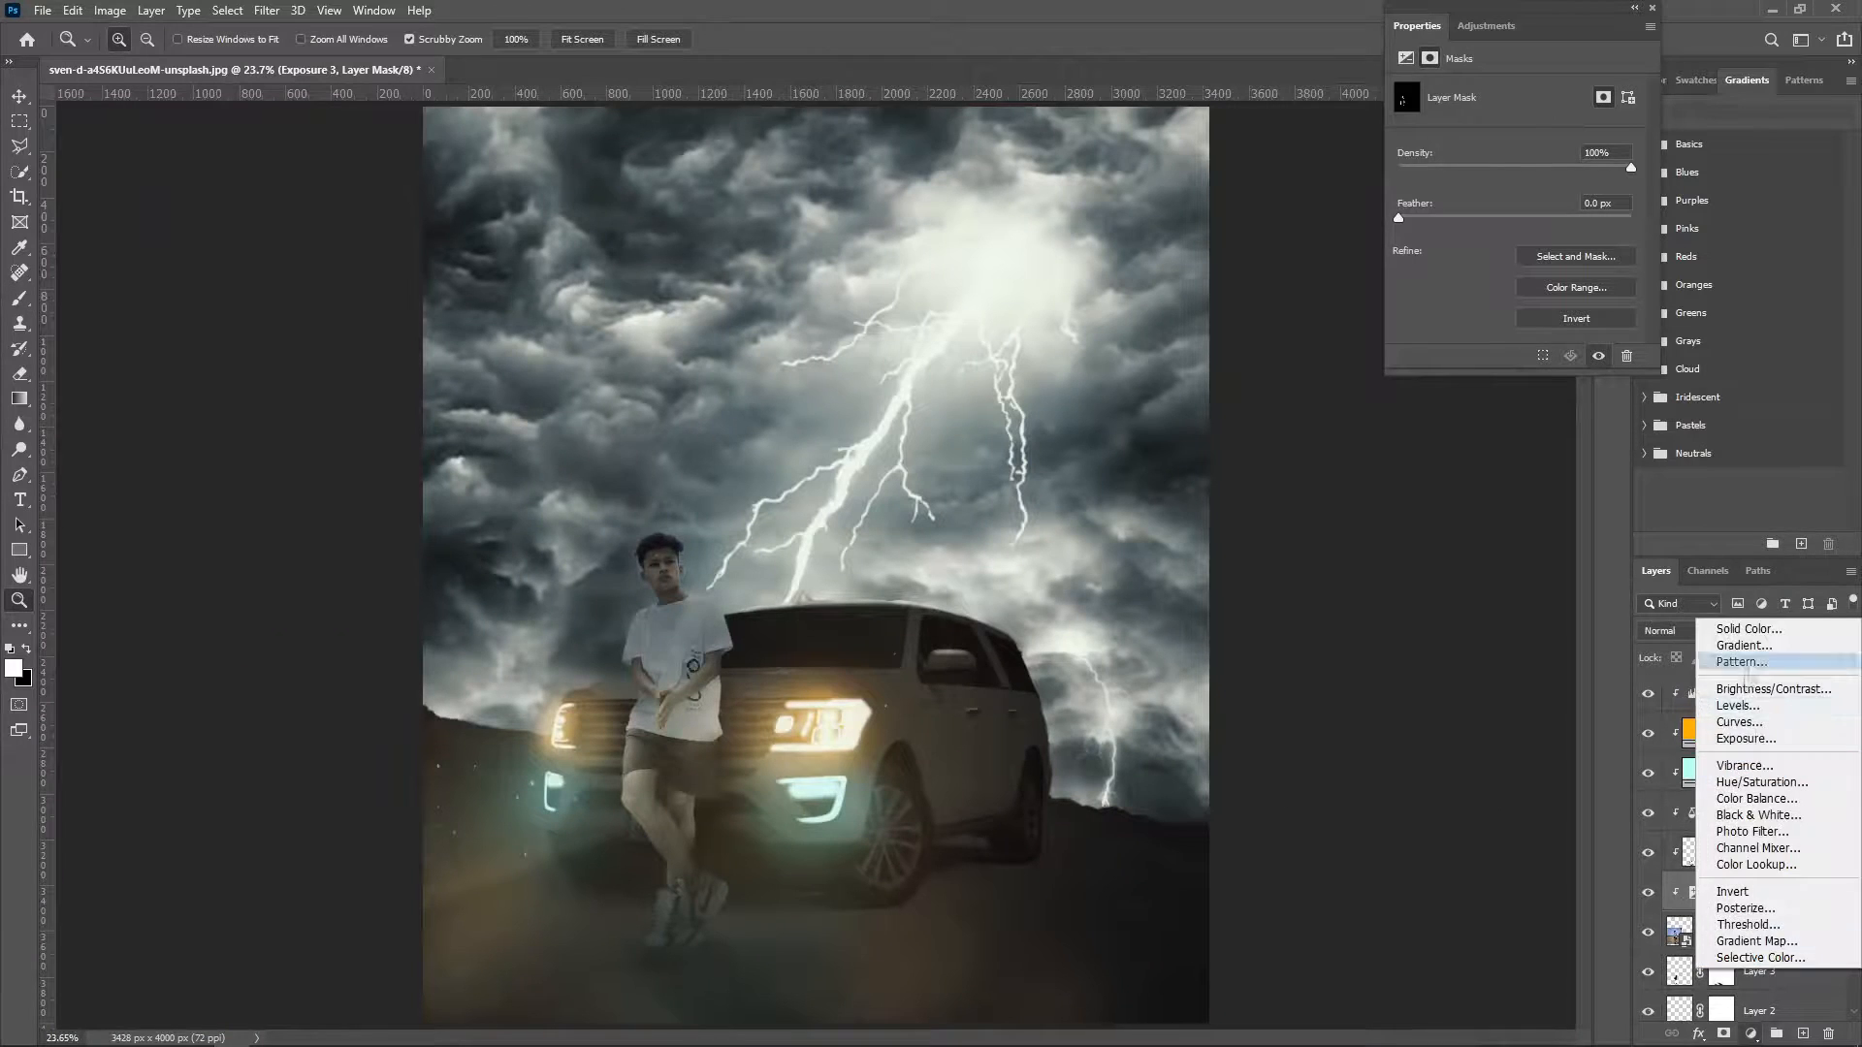
left_click(1773, 689)
left_click_drag(1514, 144, 1484, 146)
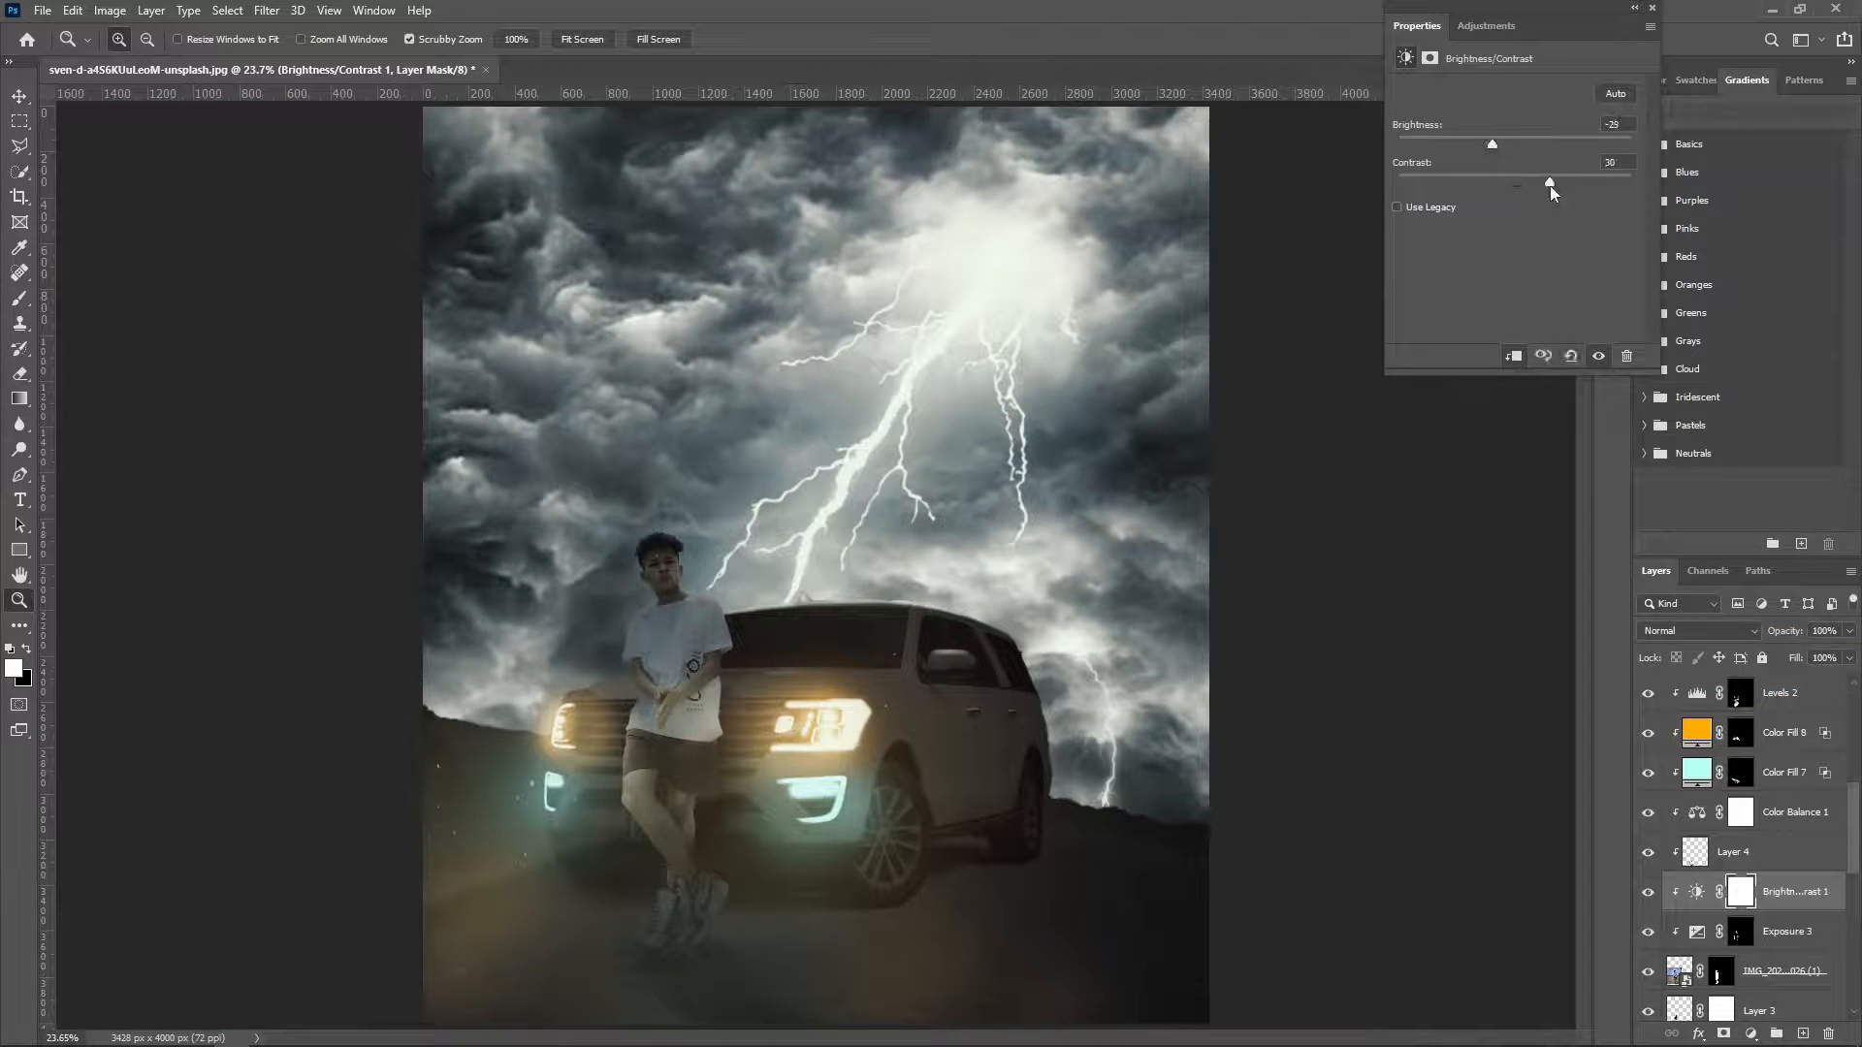
Set the opacity of Layer 3, below the man's layer, to 63%.
scroll(1745, 853, "down", 3)
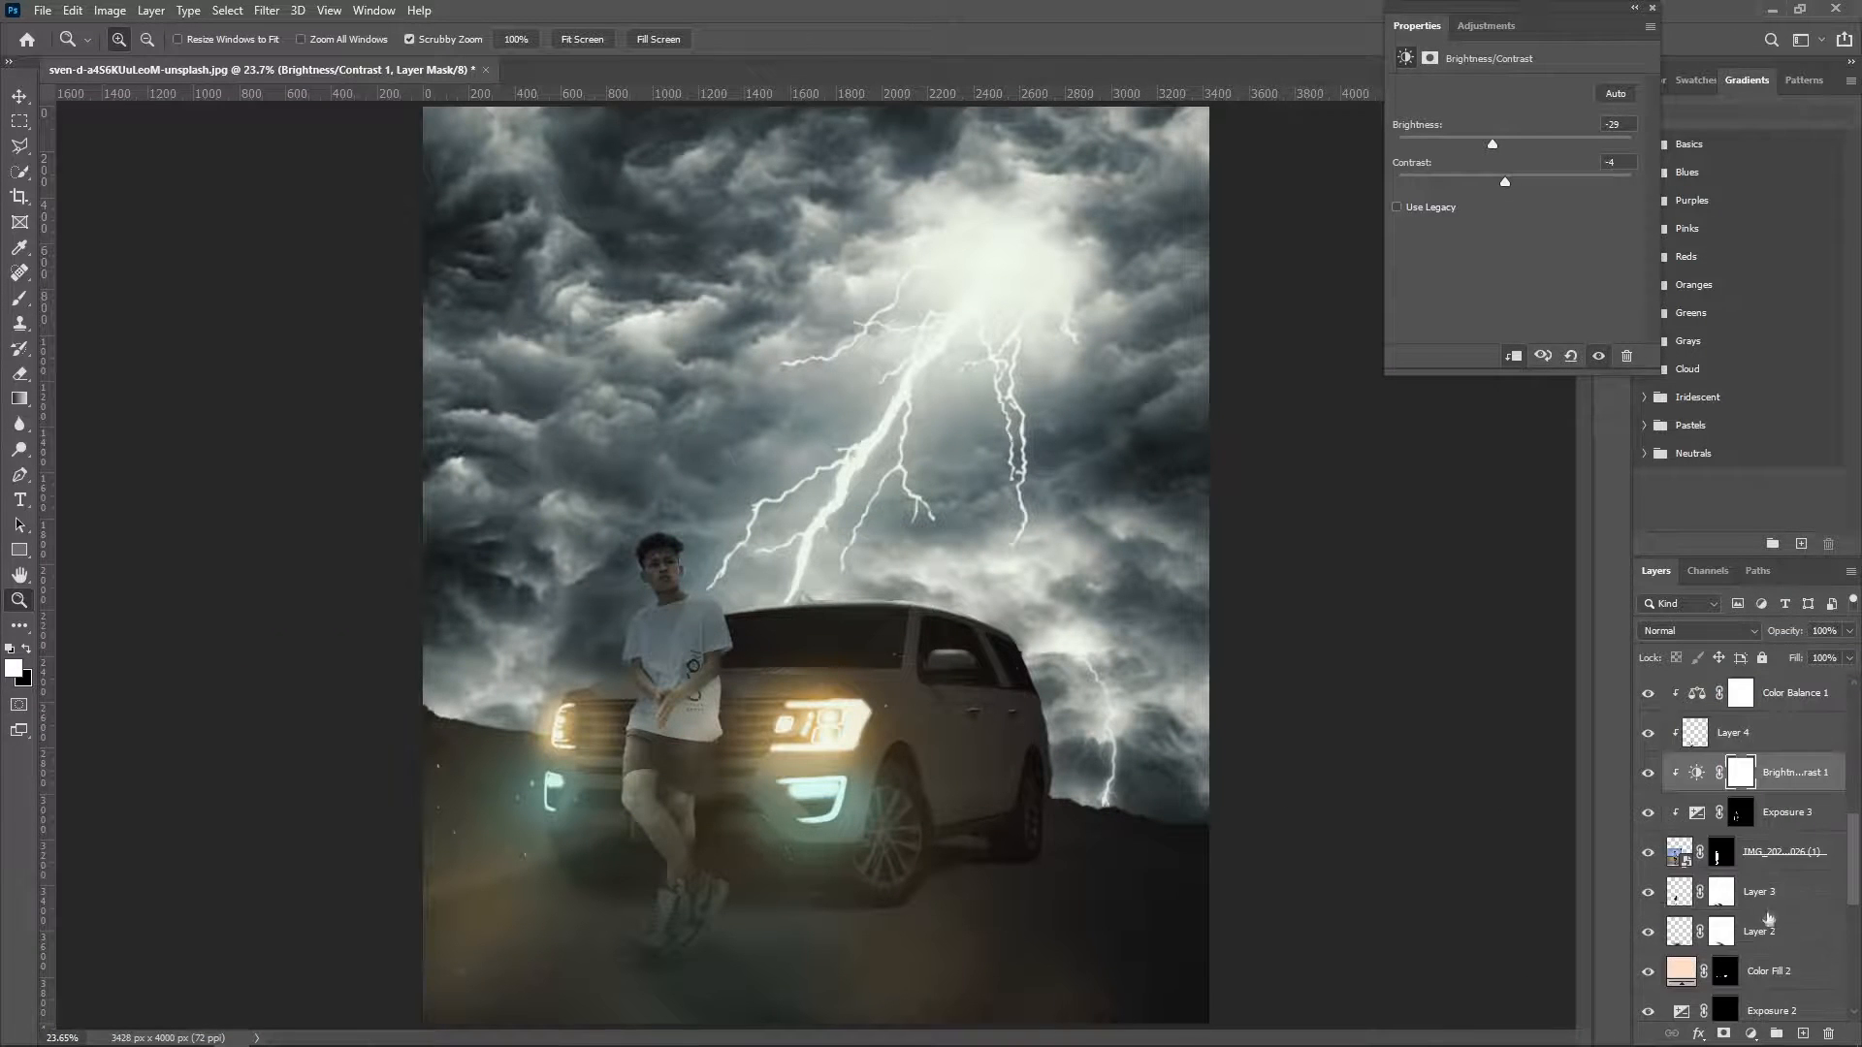
left_click(1760, 891)
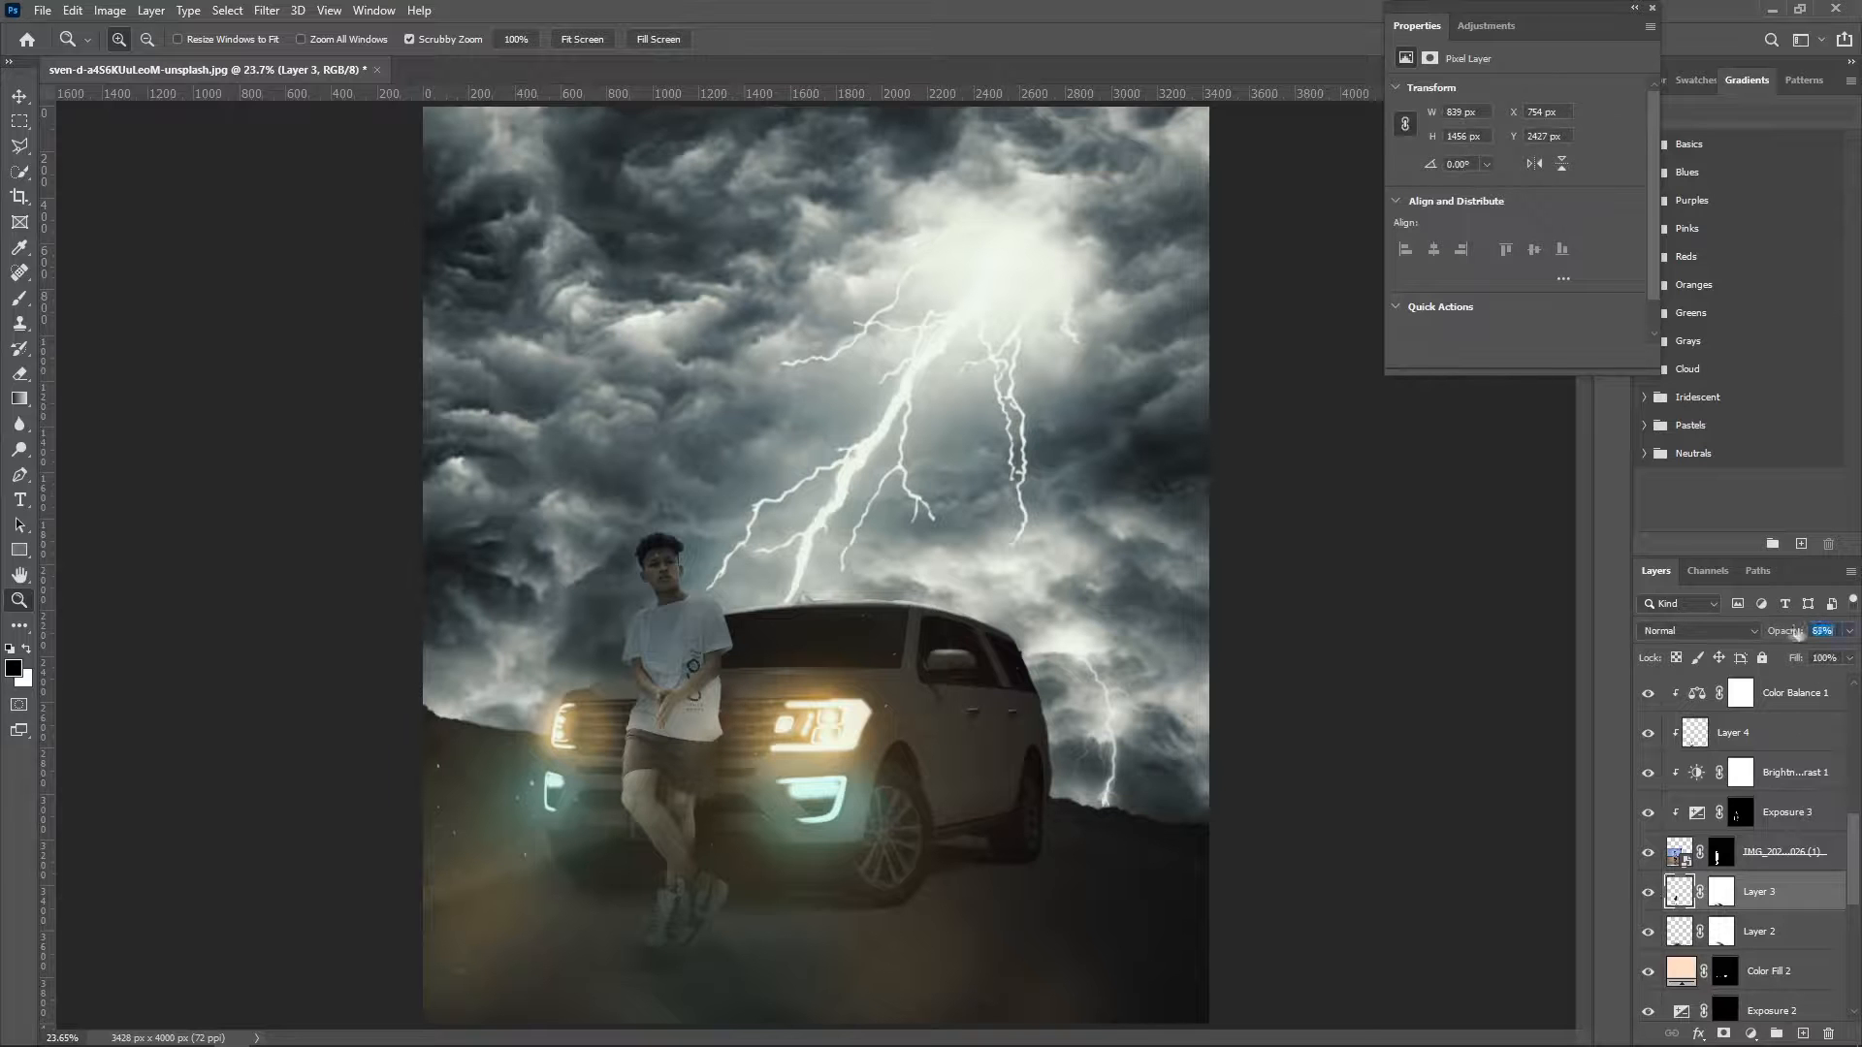
scroll(958, 663, "up", 12)
Paint an orange light strip on the SUV's side mirror in the Color Fill 3 mask with a white 100% opacity brush.
scroll(1685, 911, "down", 4)
scroll(1680, 907, "up", 12)
left_click(1651, 828)
left_click(1650, 828)
scroll(1647, 836, "up", 2)
left_click(1647, 907)
left_click(1647, 907)
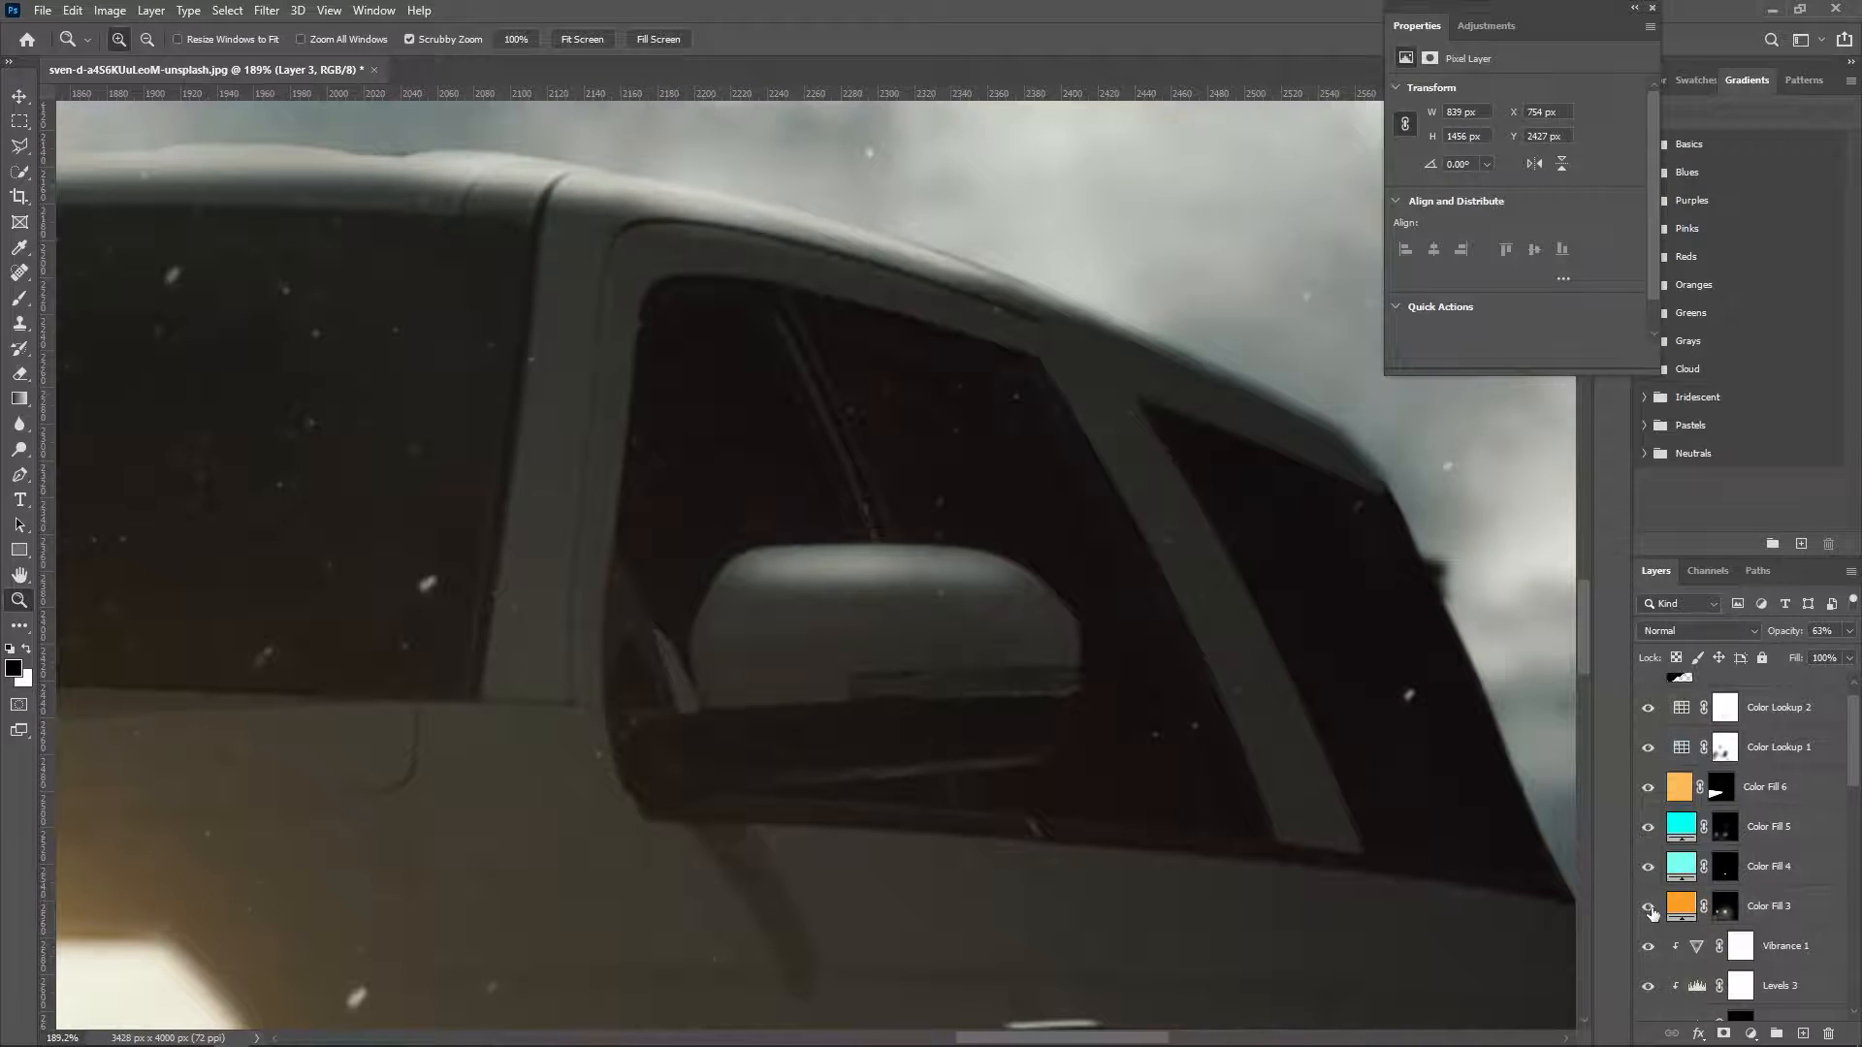
left_click(1725, 907)
key("b")
left_click_drag(851, 754, 717, 762)
key("0")
left_click_drag(845, 684, 1079, 687)
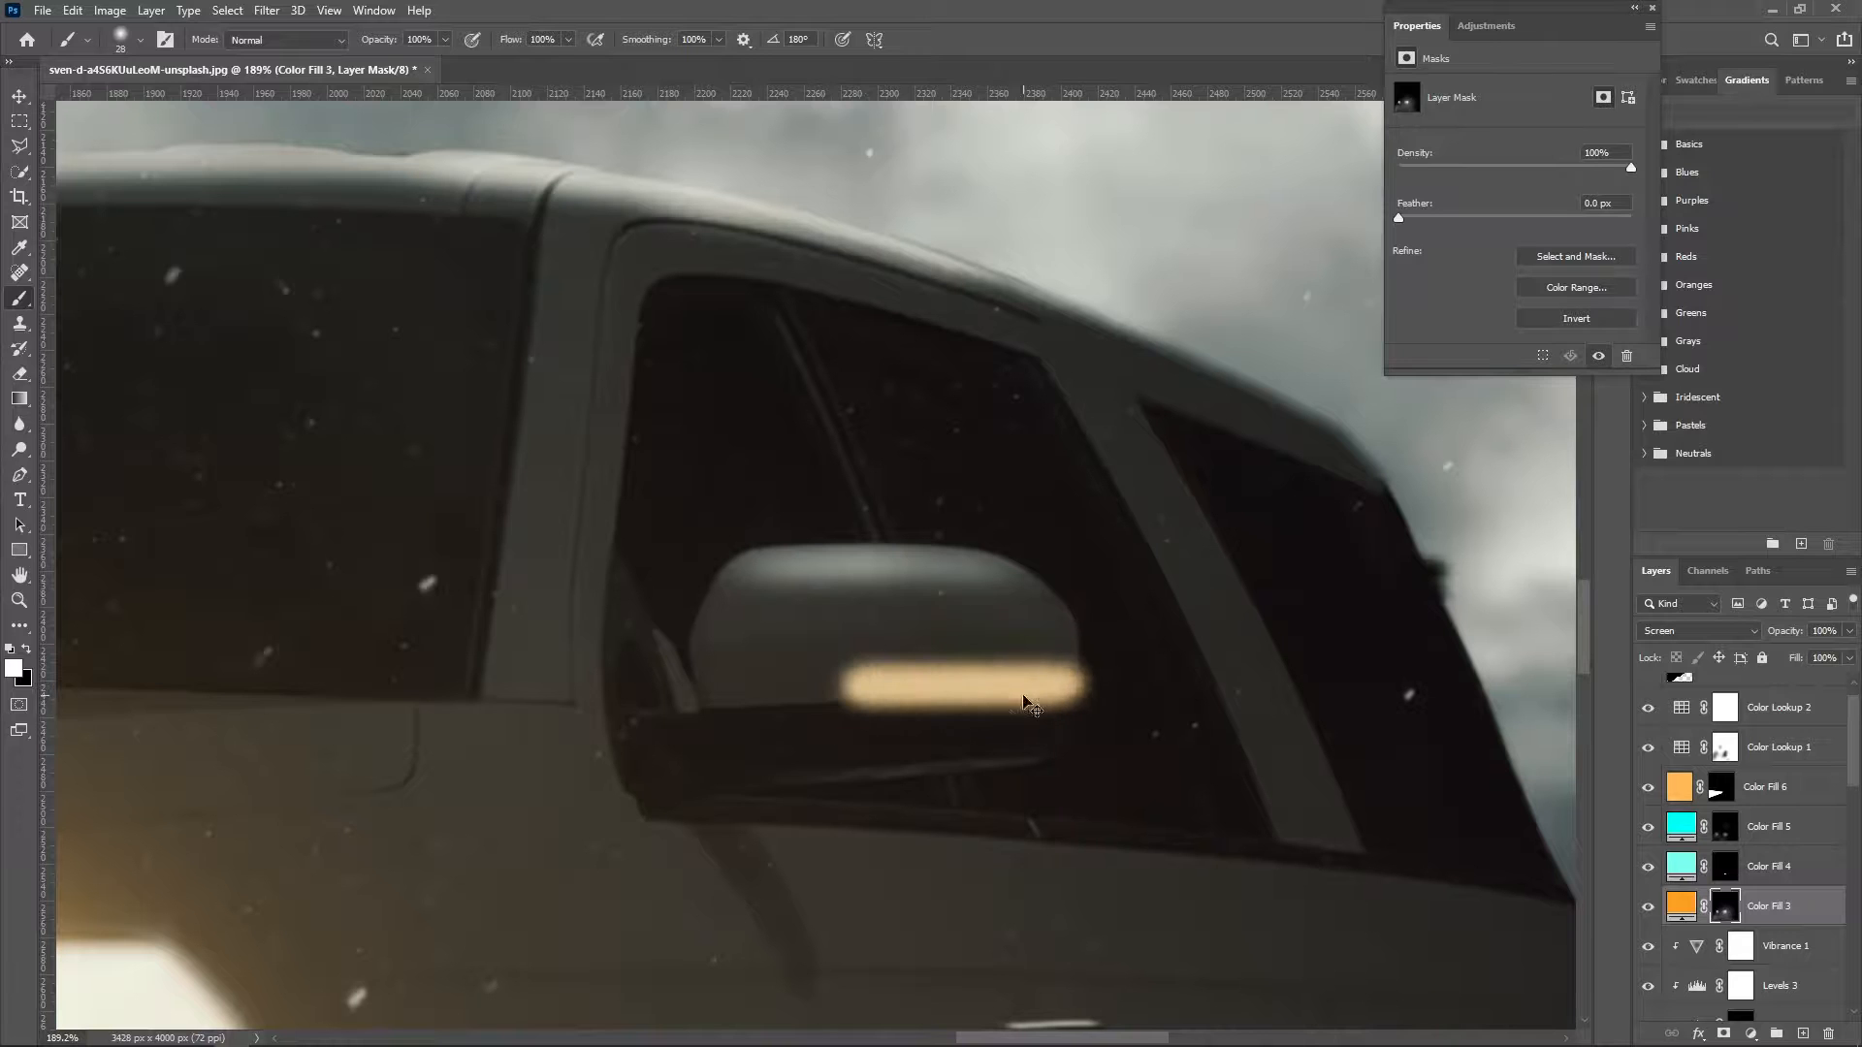
Paint a soft orange glow around the side mirror's light strip with a large 18% opacity brush on the Color Fill 3 mask.
key("z")
right_click(480, 624)
left_click(1425, 730)
left_click(18, 300)
right_click(1060, 755)
left_click_drag(853, 727, 989, 730)
mouse_move(376, 40)
left_mouse_down()
mouse_move(311, 58)
mouse_move(345, 45)
left_mouse_up()
left_click(910, 682)
left_click(27, 649)
left_click(908, 710)
left_click(974, 686)
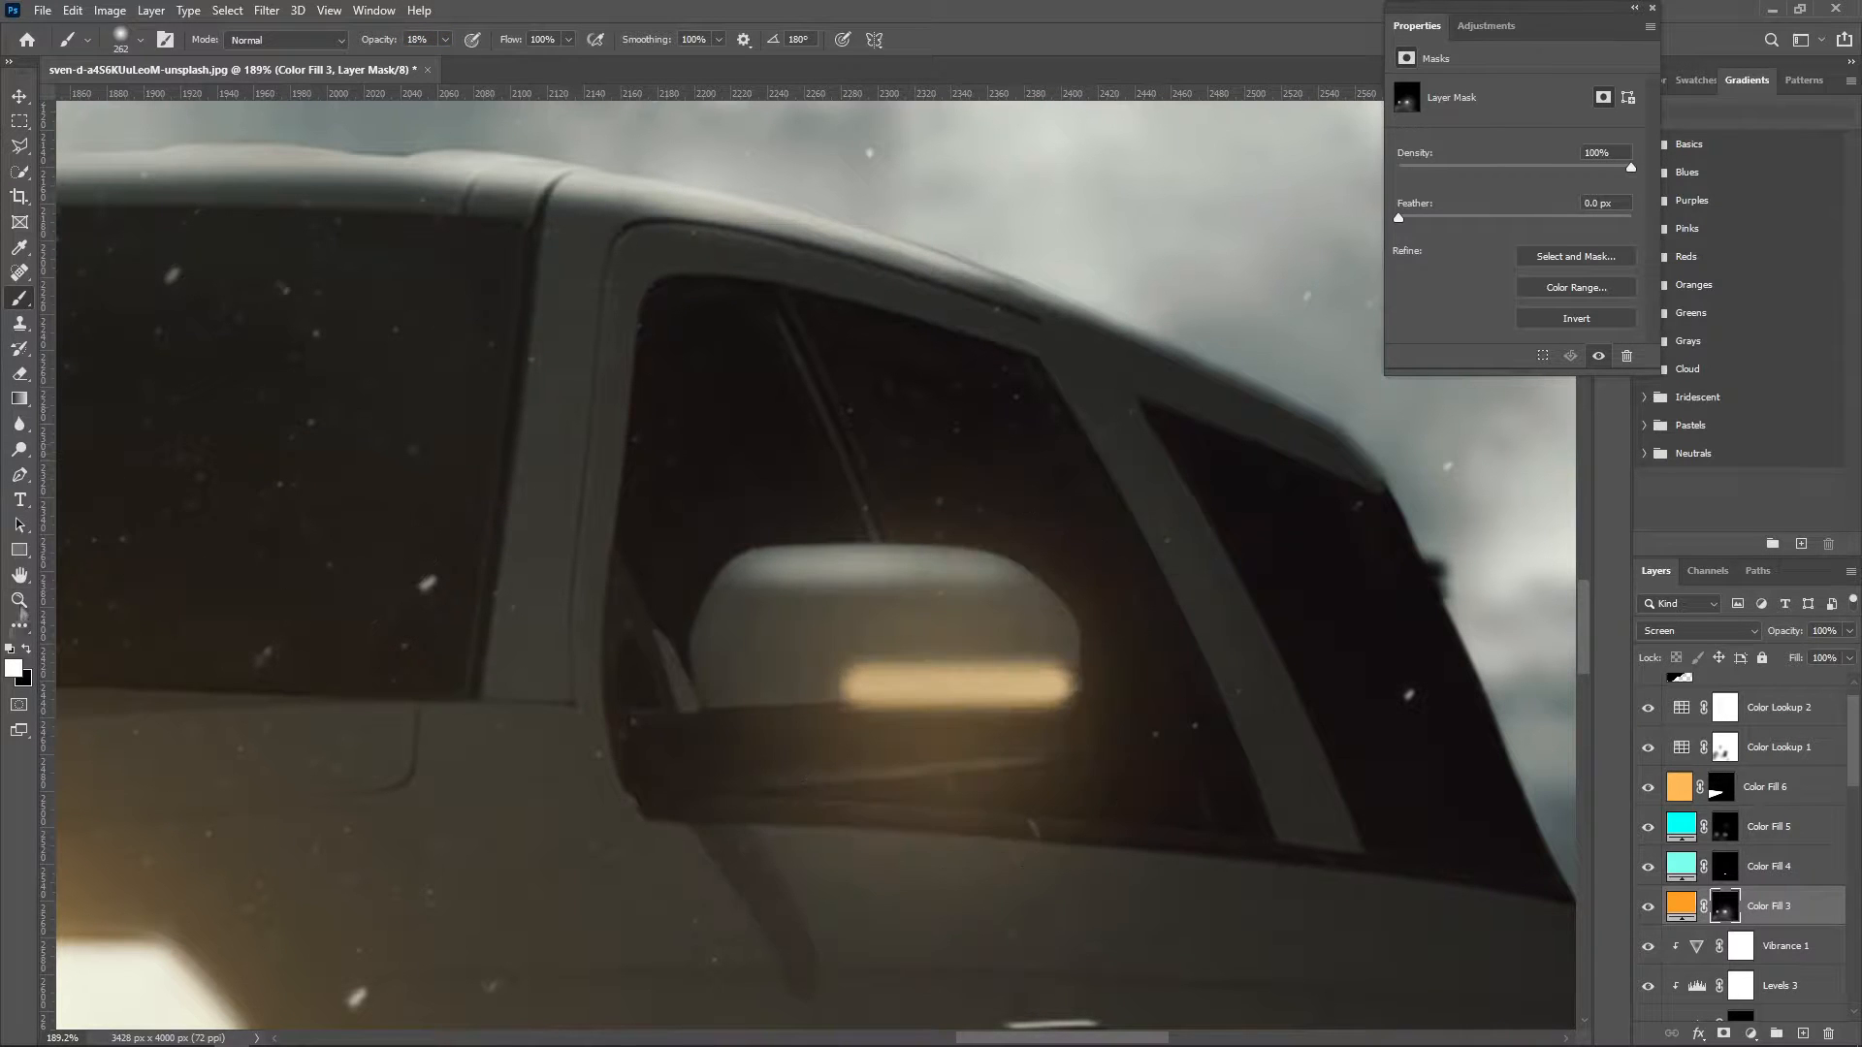
left_click(16, 605)
right_click(219, 646)
left_click(256, 658)
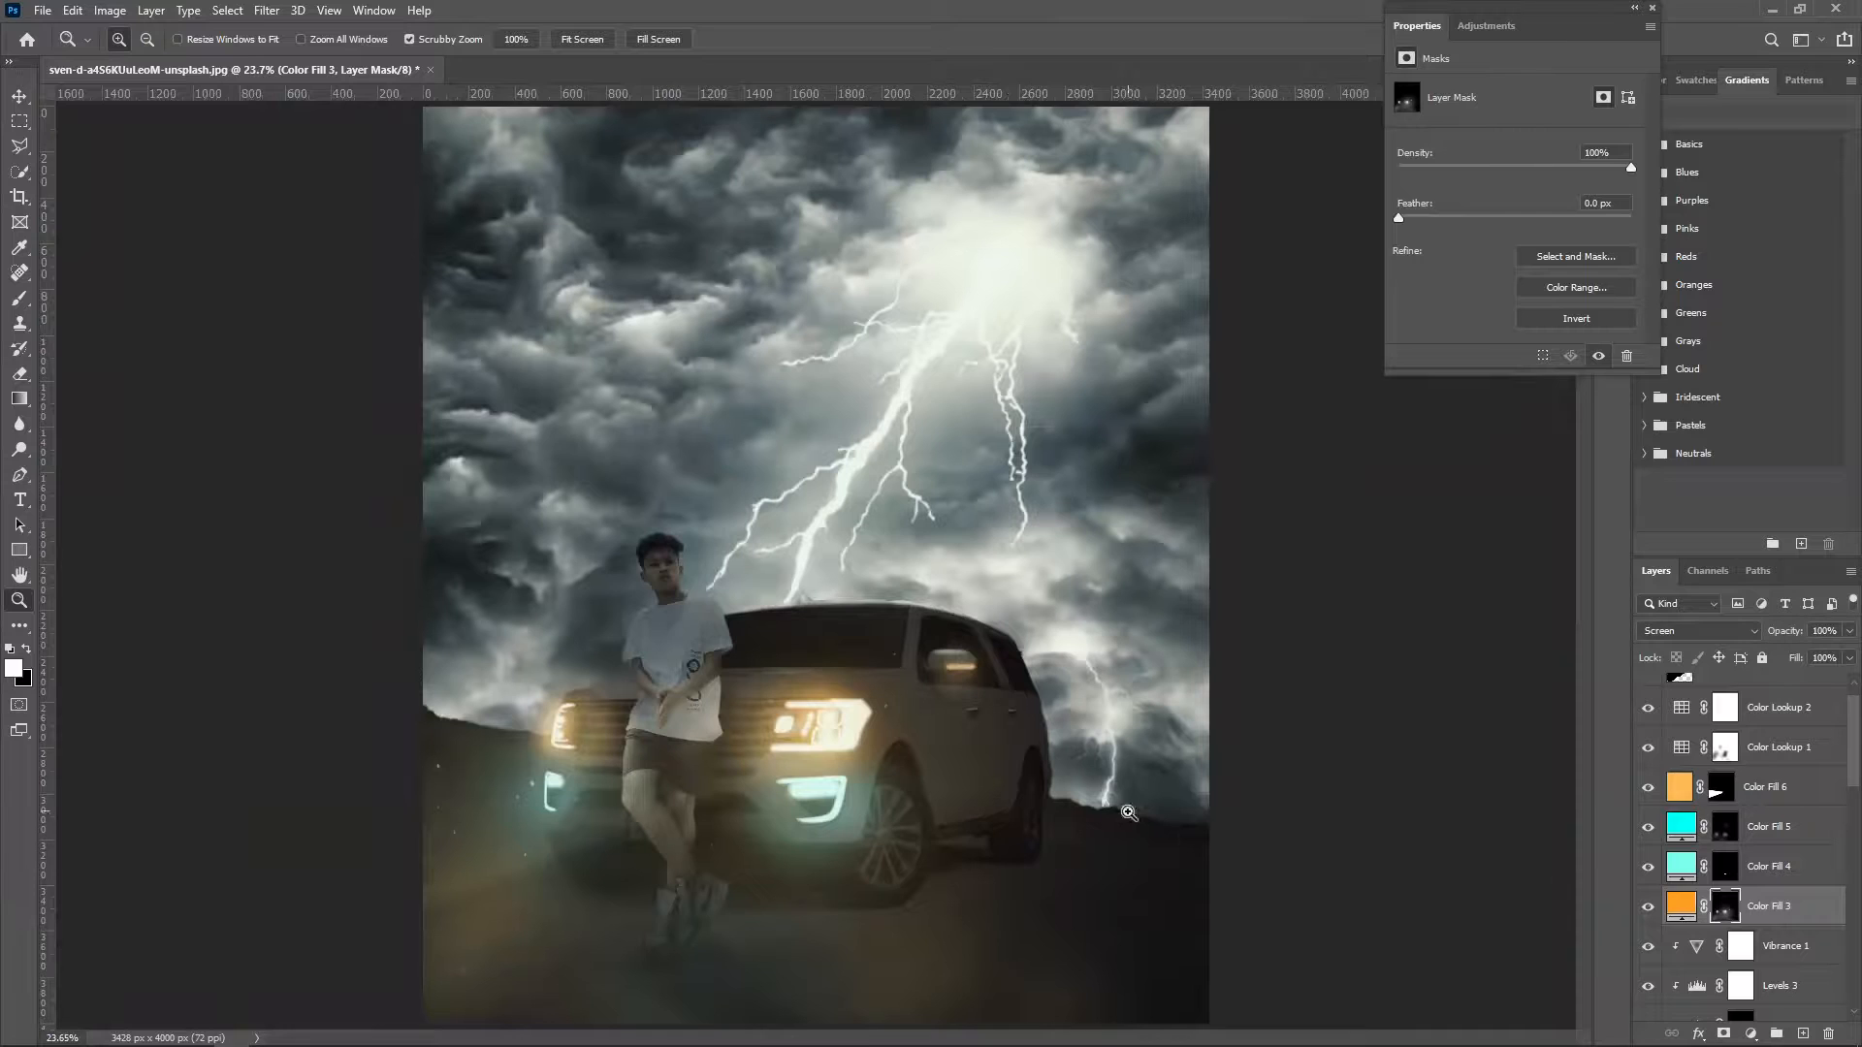
Select the layers from DG (8) copy 2 down through the stack and link them together.
scroll(1675, 766, "up", 1)
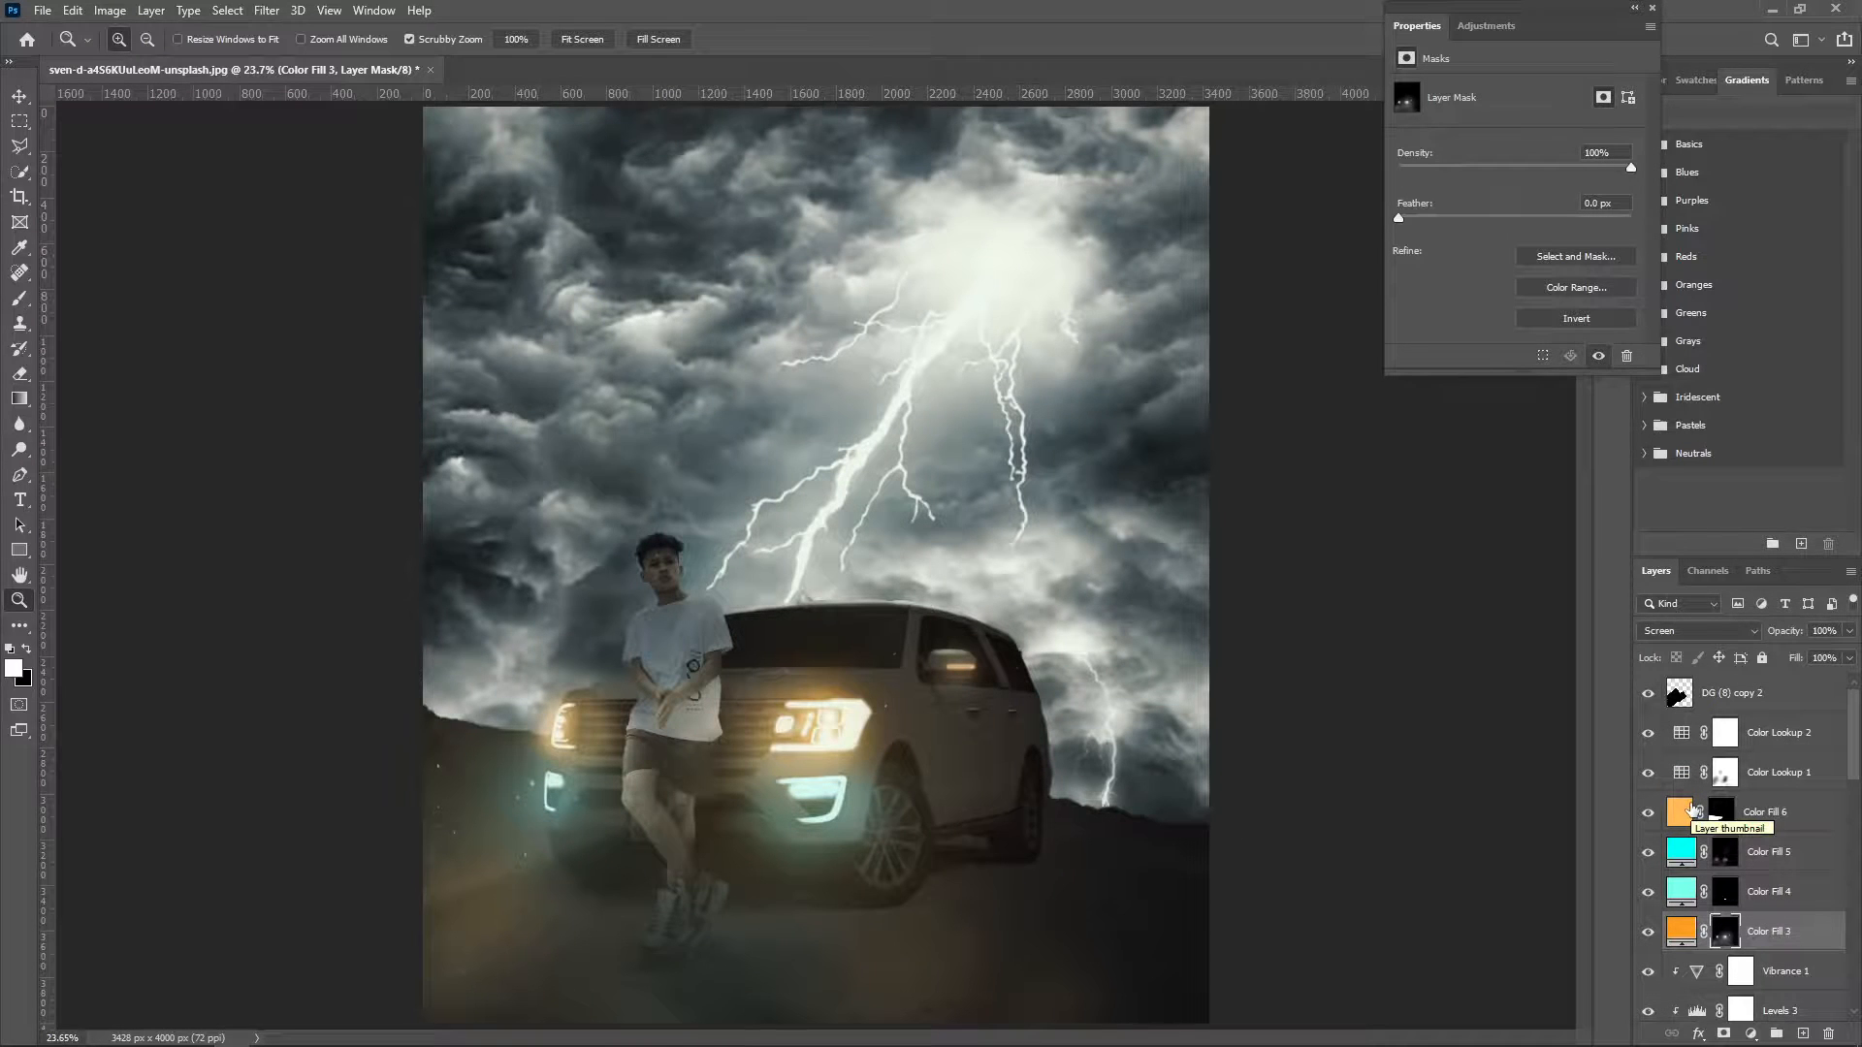
left_click(1734, 705)
scroll(1769, 873, "down", 10)
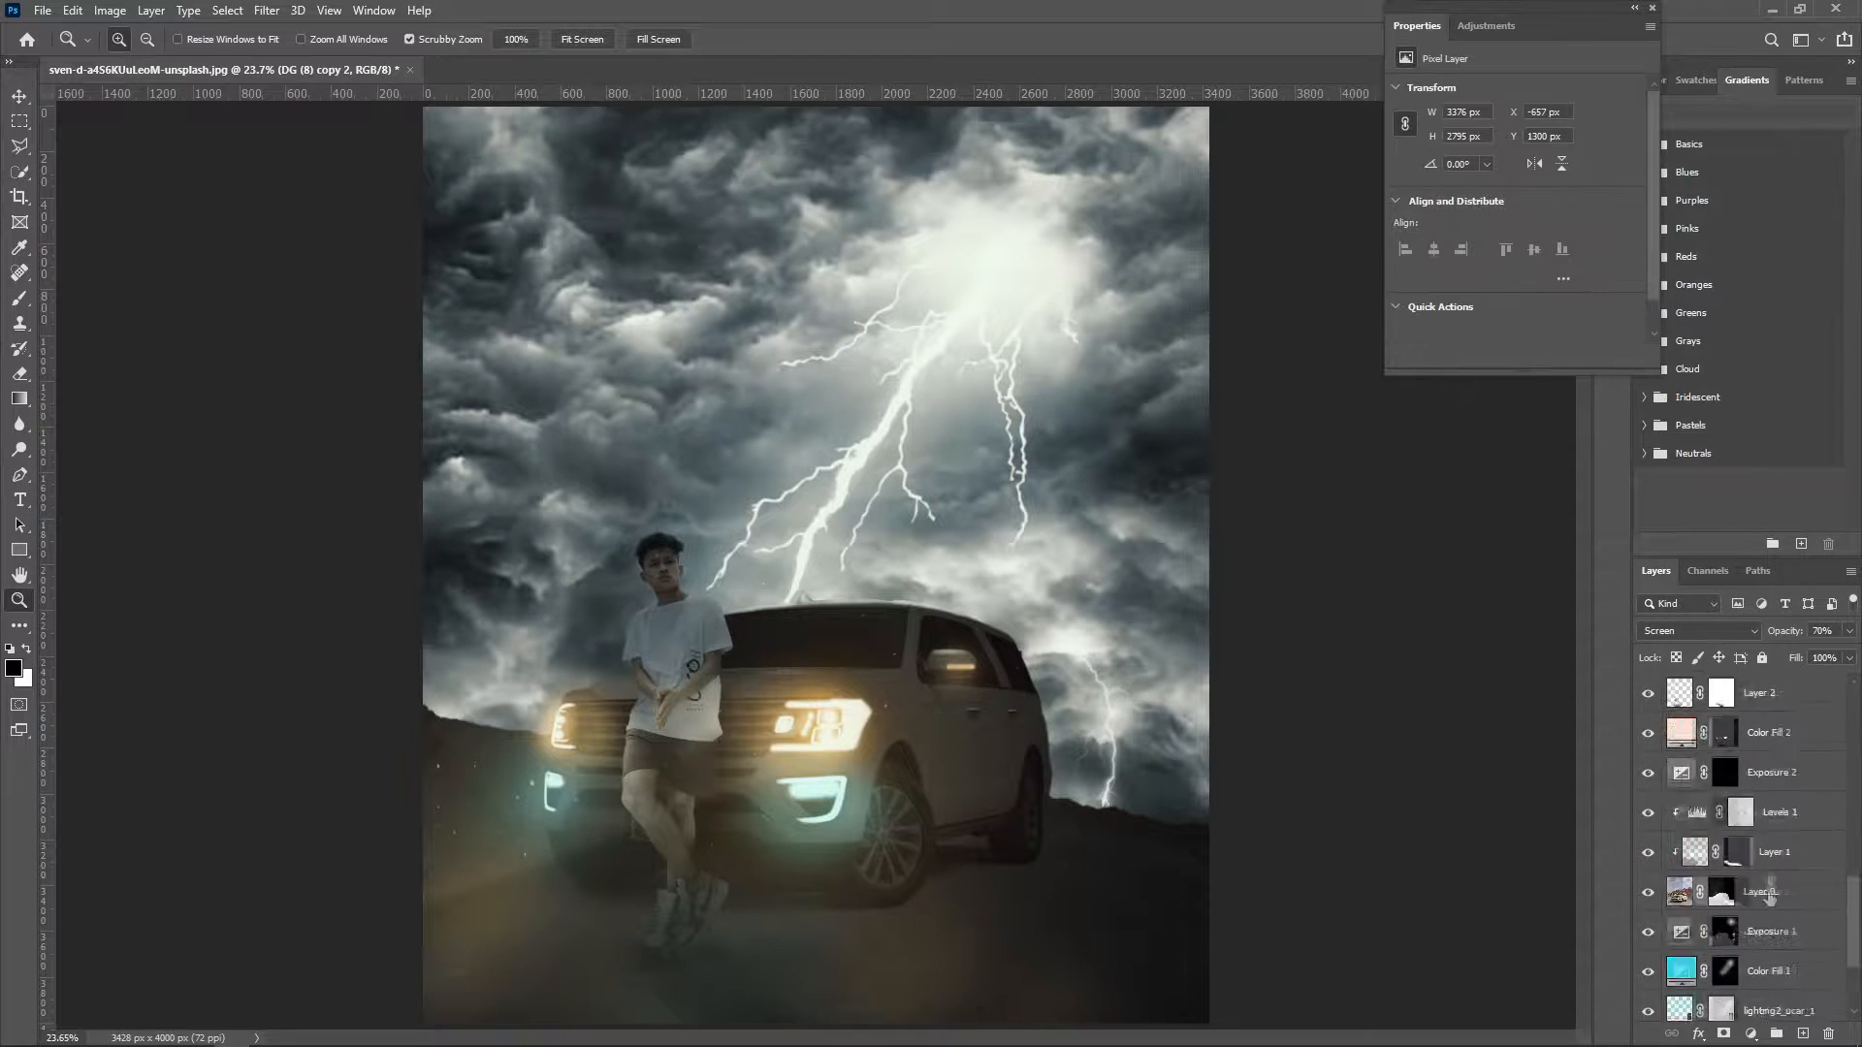
left_click(1755, 972)
scroll(1753, 960, "up", 10)
left_click(1745, 706, "shift")
right_click(1745, 706)
left_click(1537, 631)
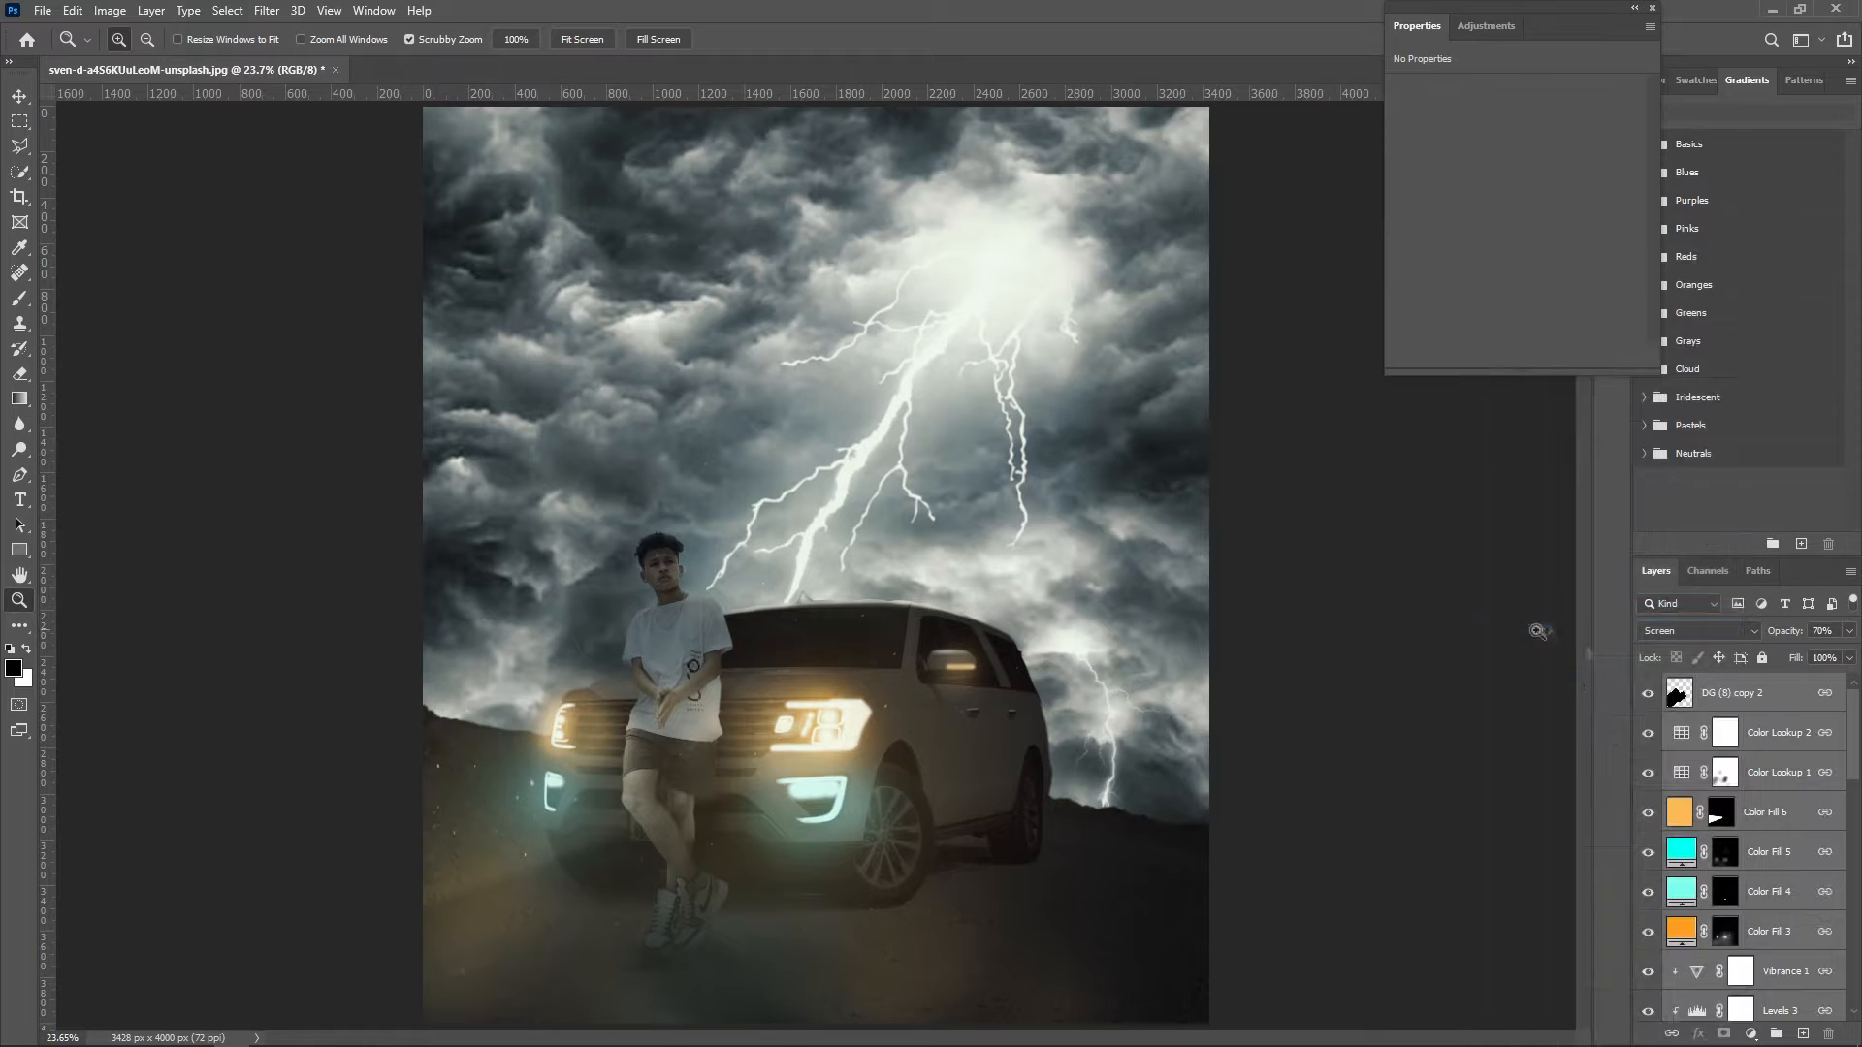
left_click(266, 10)
left_click(1756, 693)
right_click(1755, 693)
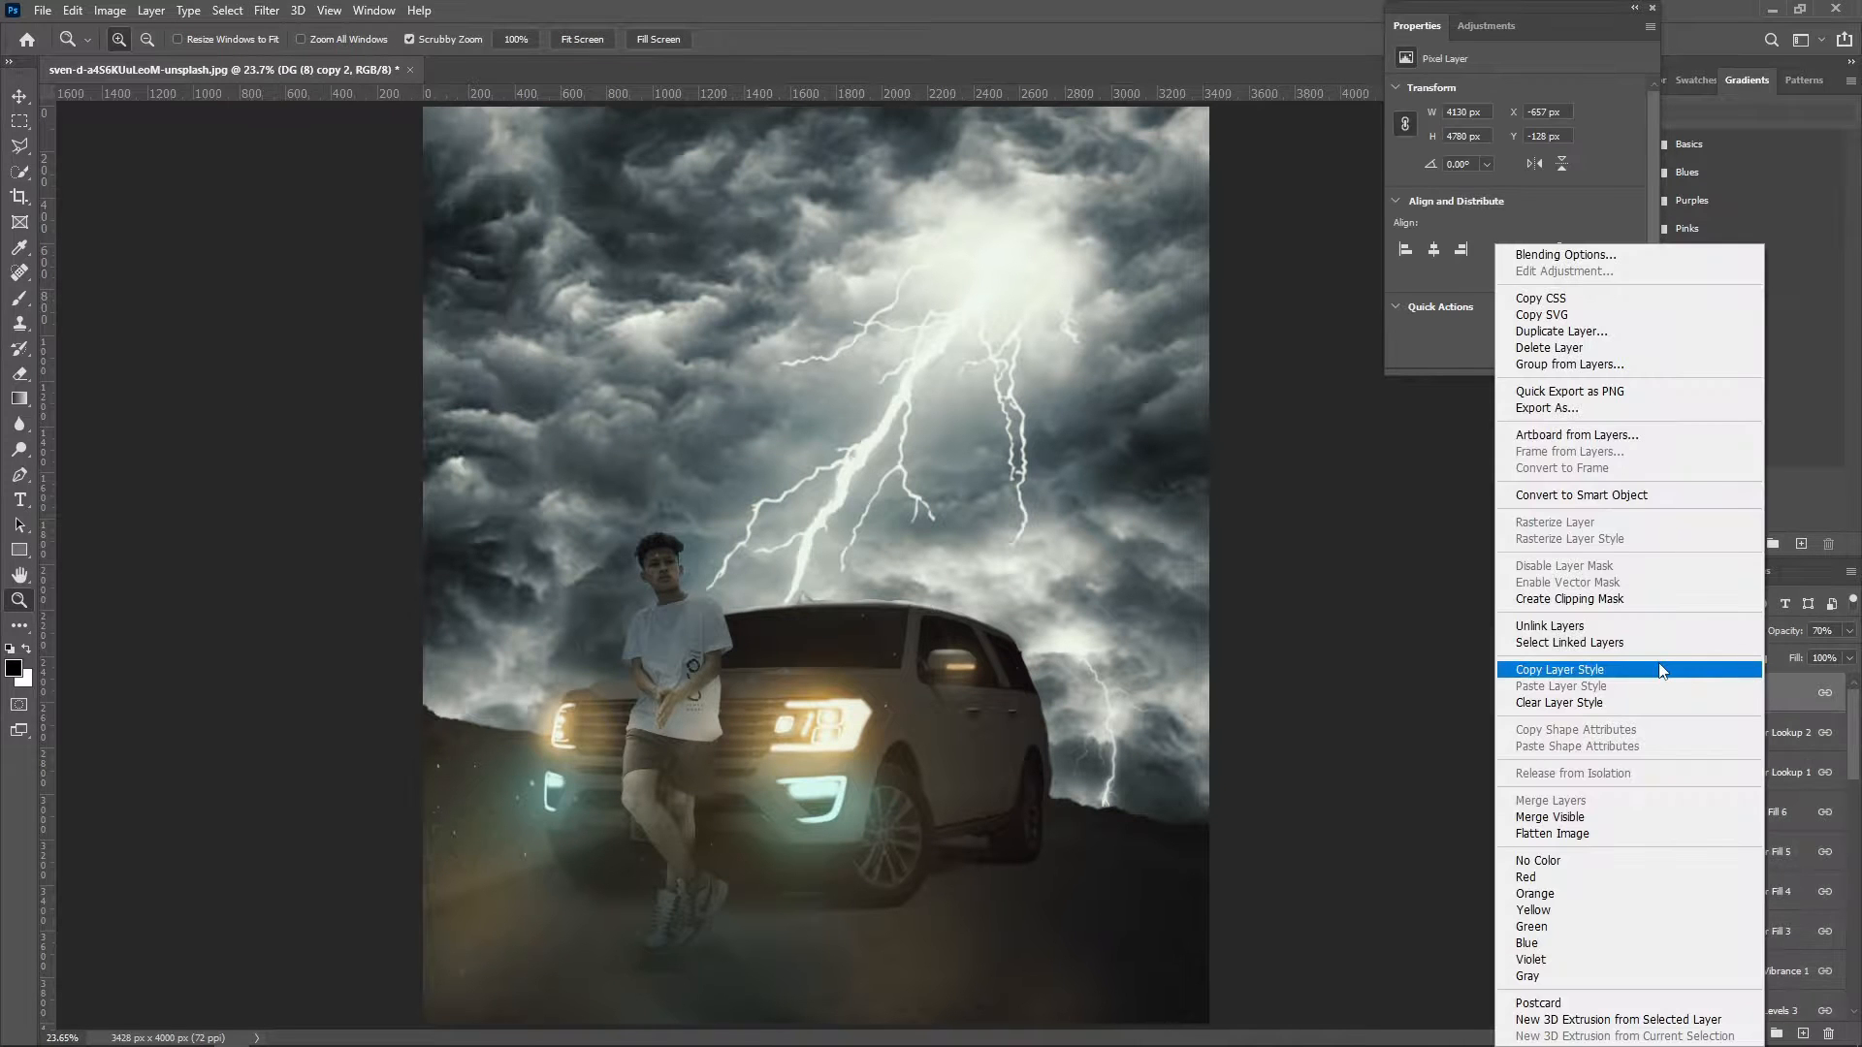
left_click(1620, 409)
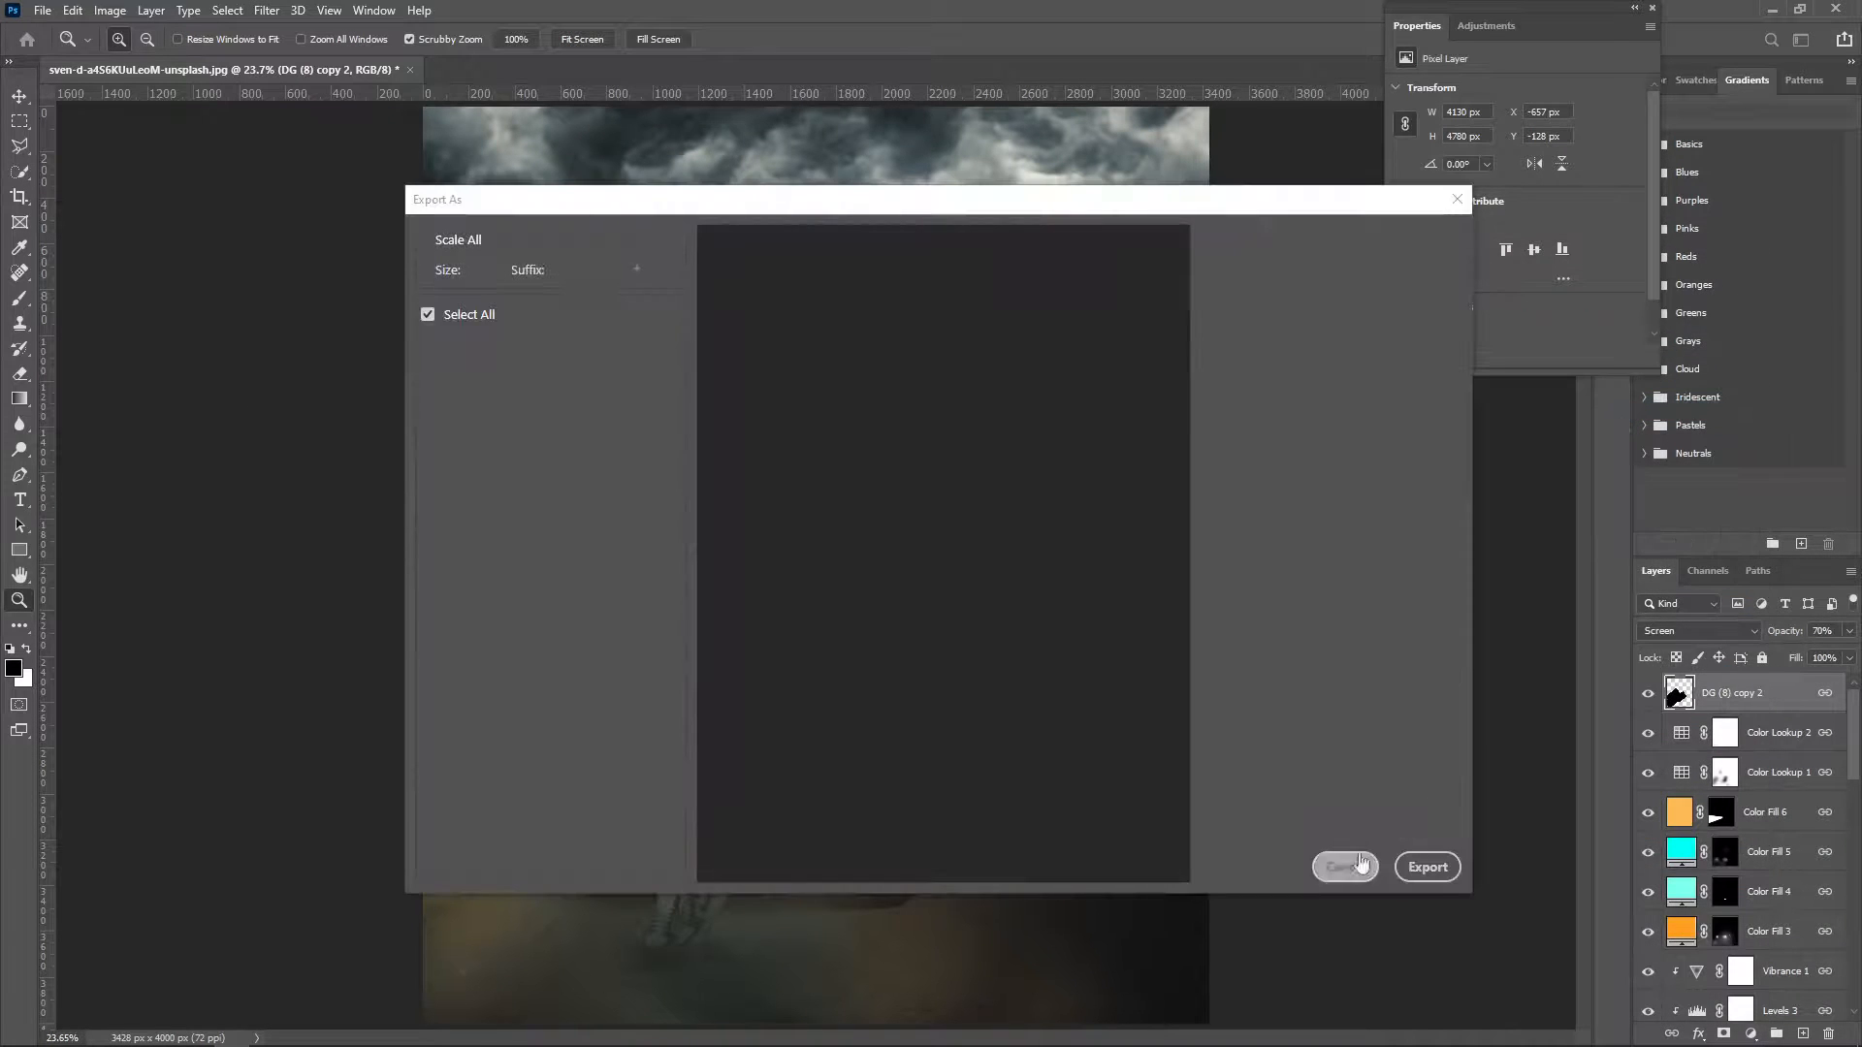
left_click(1361, 865)
Add a third Color Lookup adjustment at the top of the layer stack and apply the EdgyAmber.3DL LUT.
left_click(1750, 1033)
left_click(1773, 940)
left_click(1532, 93)
left_click(1527, 196)
key("Down")
key("Down")
key("Down")
key("Down")
key("Down")
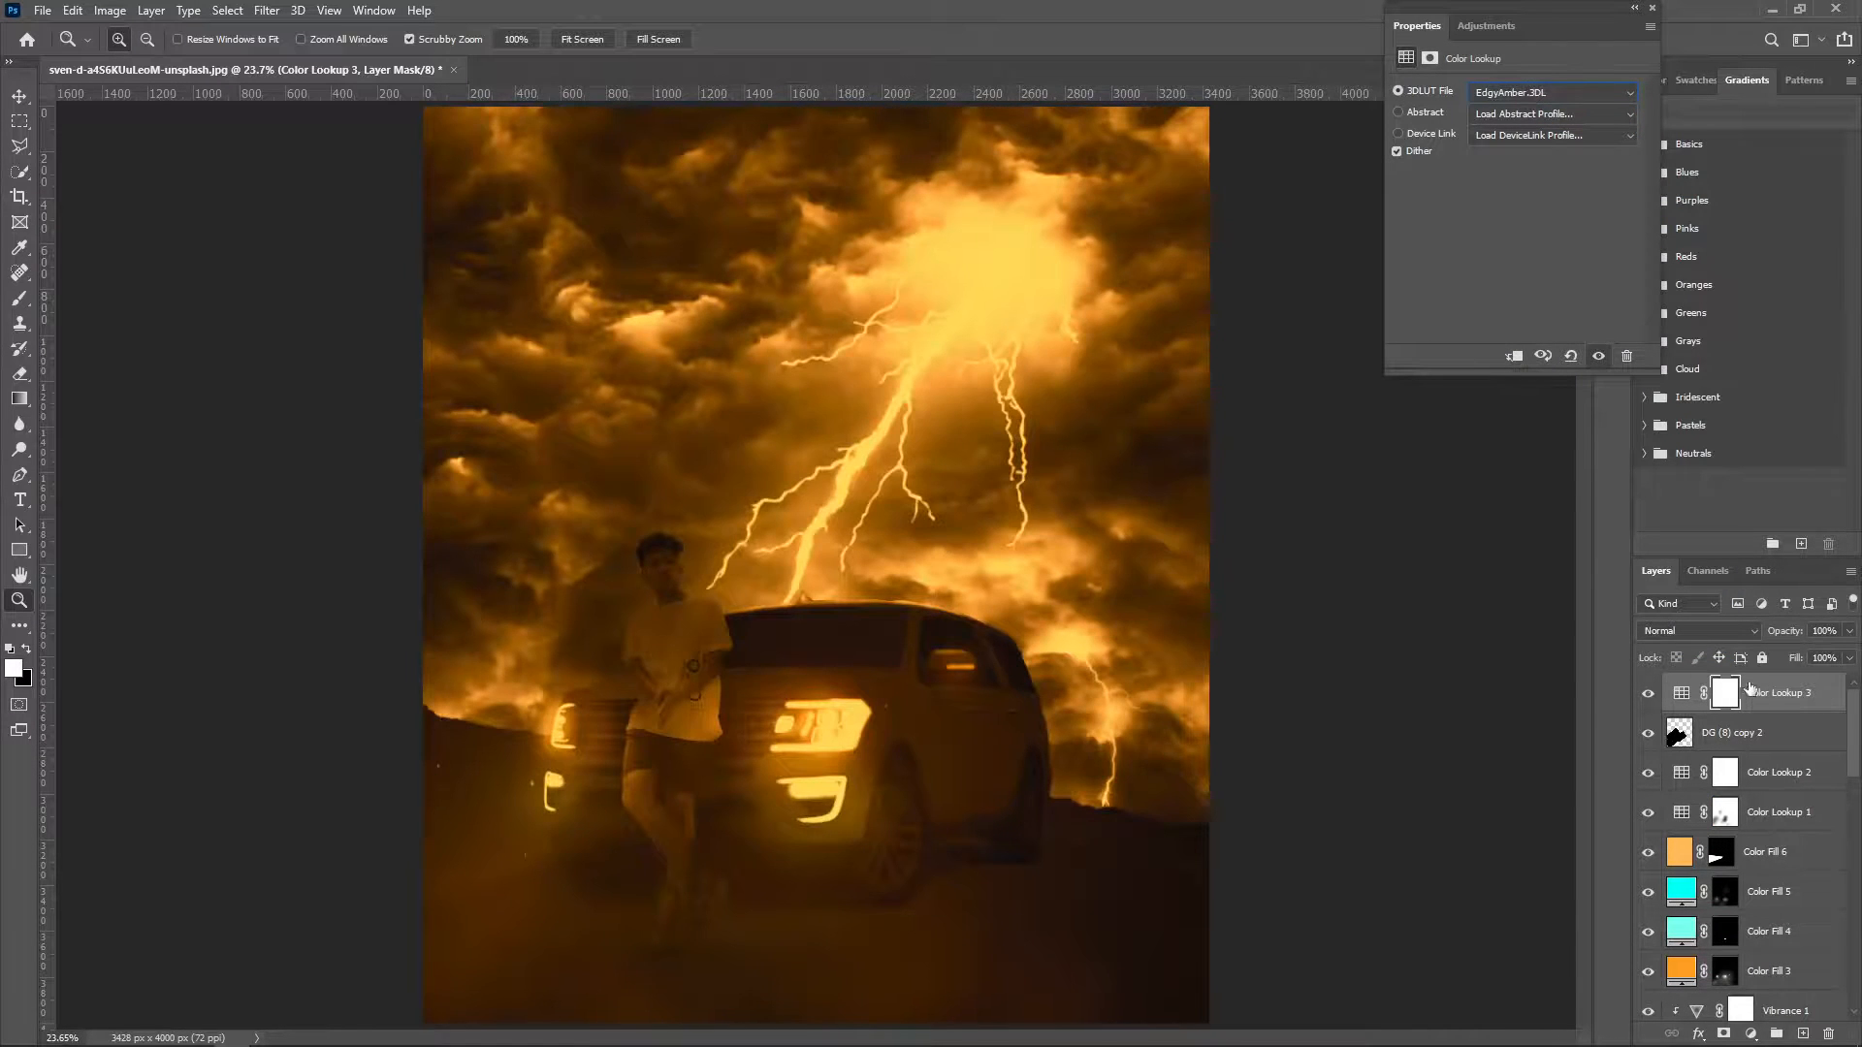
Invert the Color Lookup 3 mask, paint amber around the SUV's front with an 18% white brush, and set layer opacity to 69%.
key("ctrl+i")
key("b")
left_click(845, 726)
left_click(596, 723)
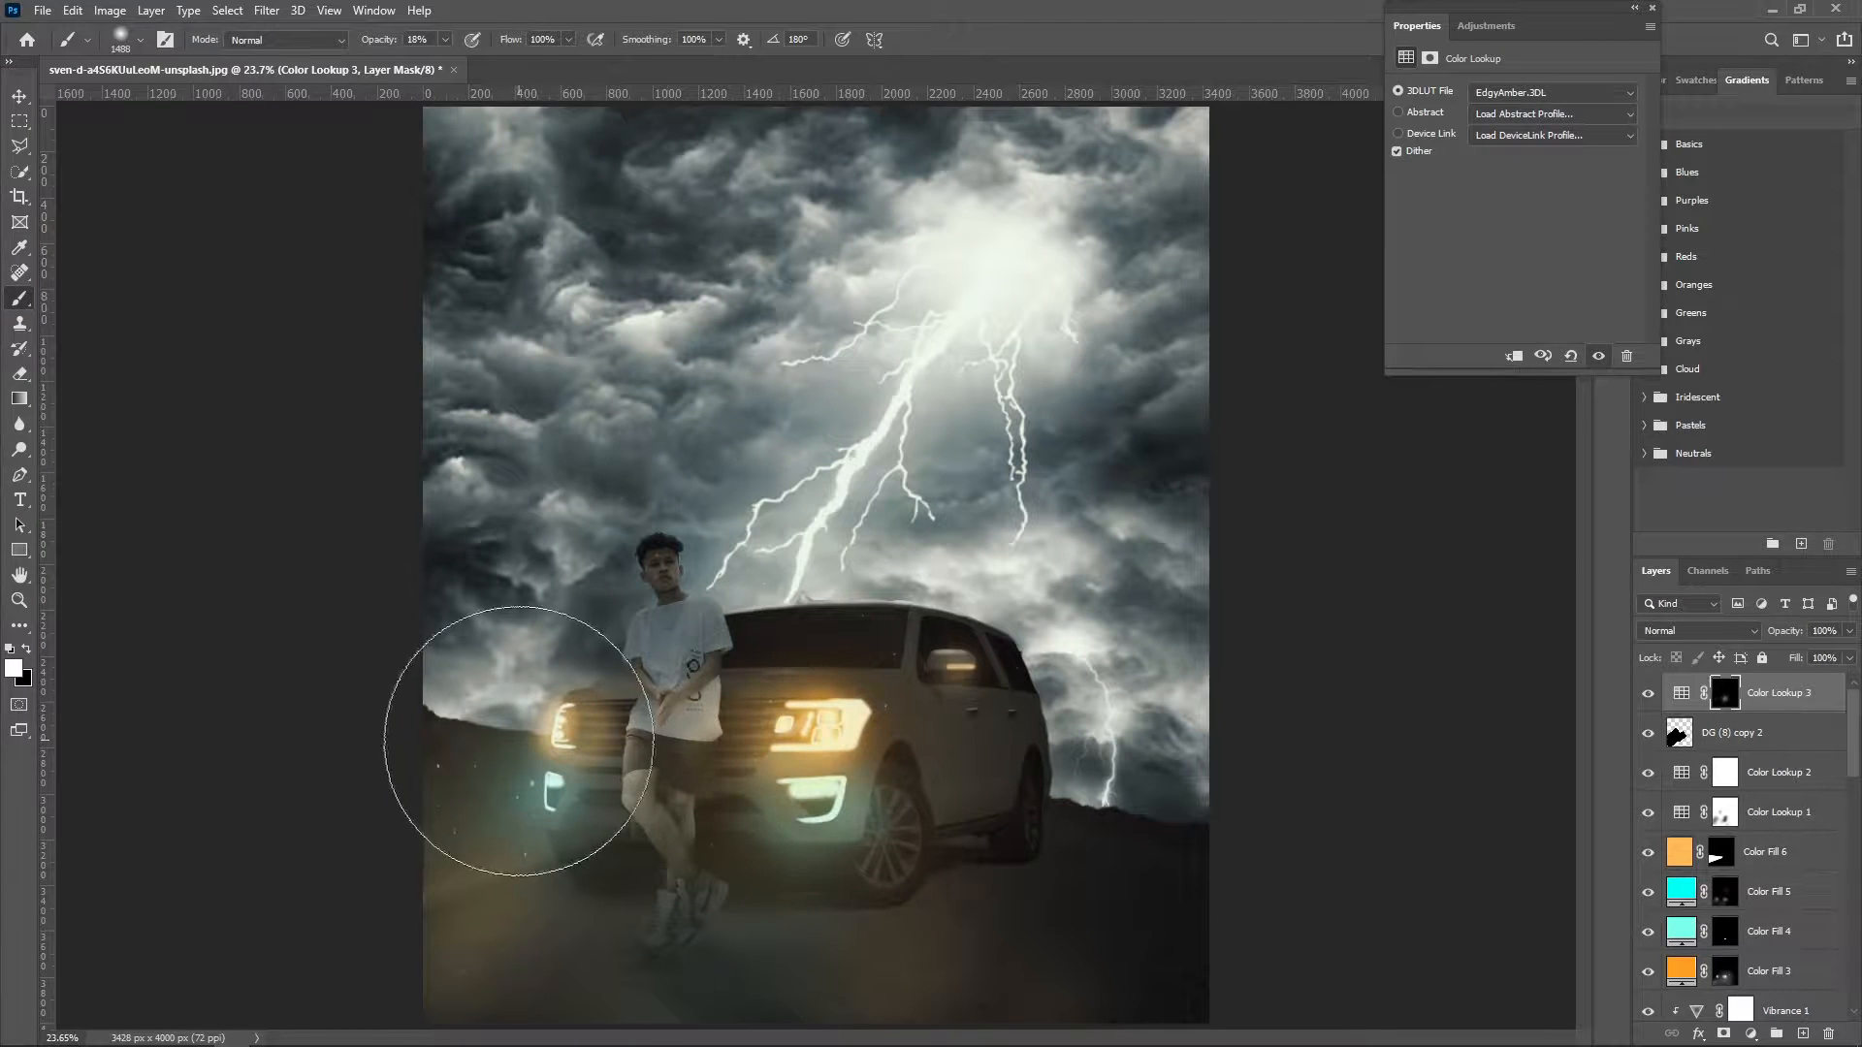
left_click_drag(665, 781, 565, 797)
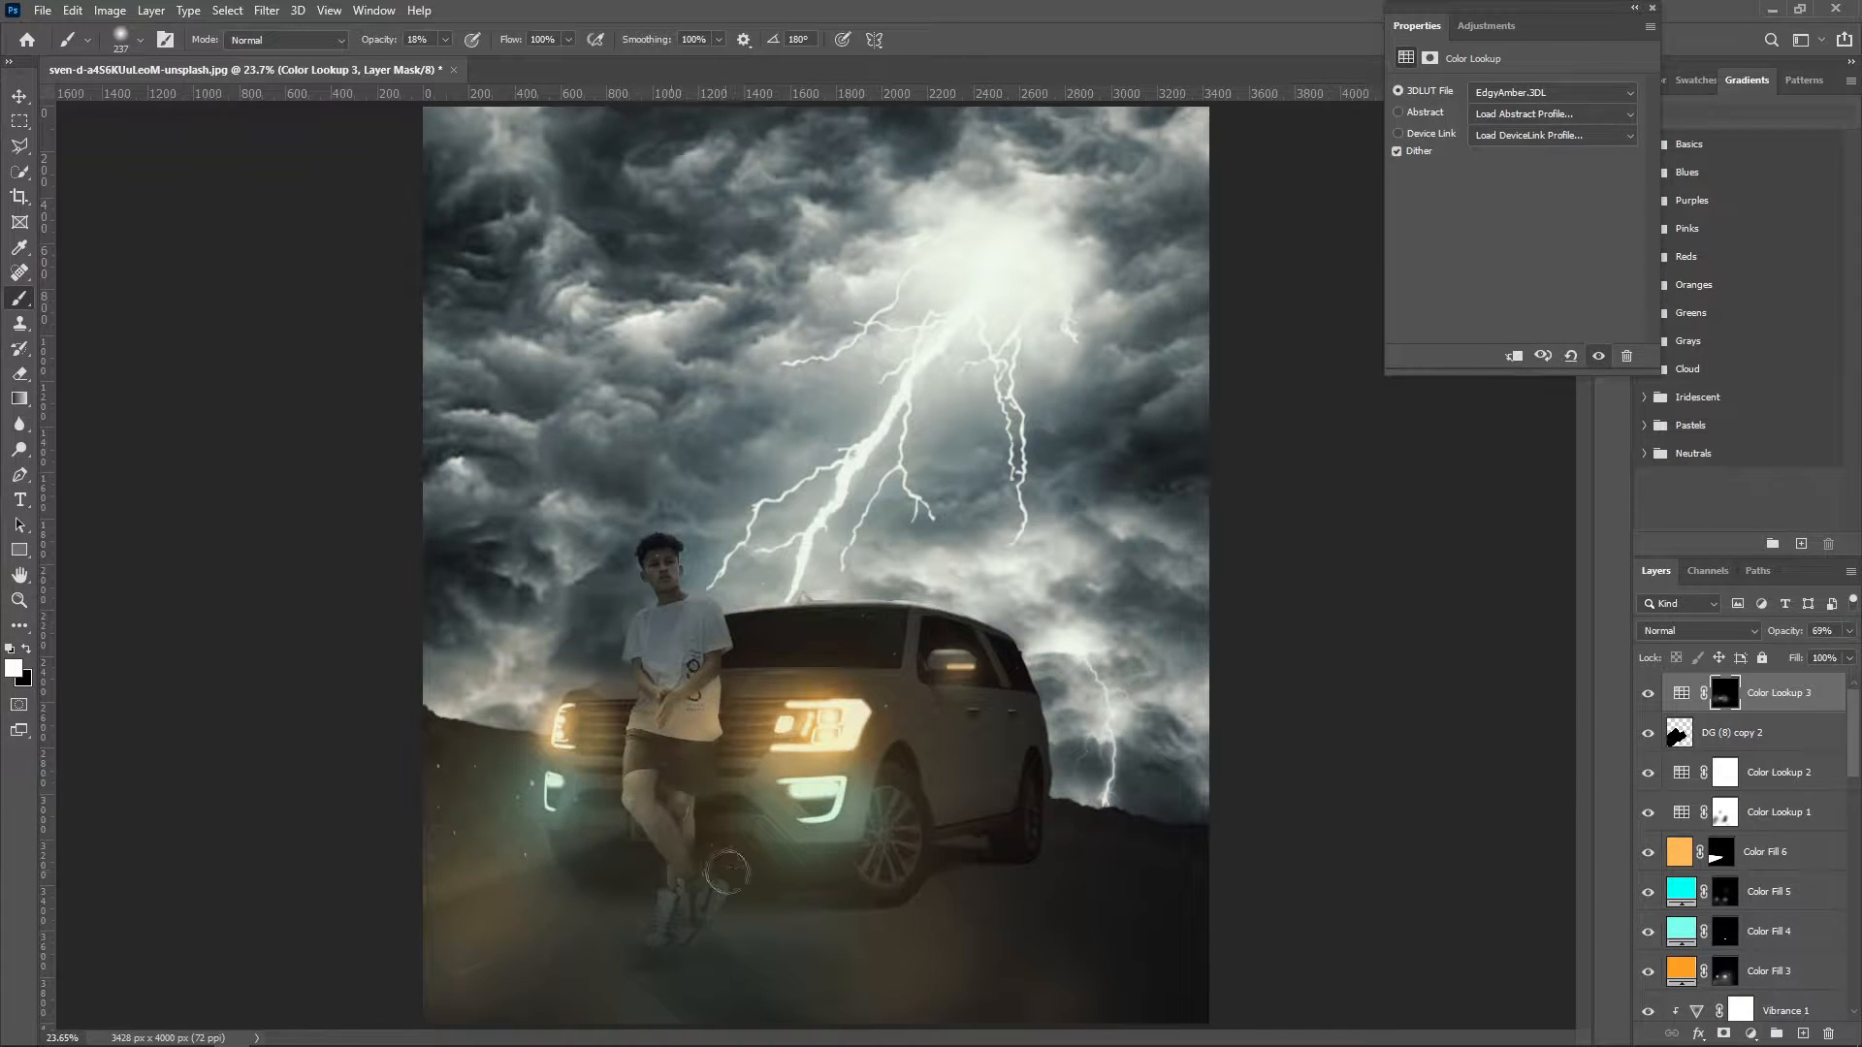
Compare the image with and without the amber Color Lookup 3 layer.
left_click(1645, 703)
left_click(1646, 703)
key("x")
key("bracketright")
key("bracketright")
left_click(1646, 700)
left_click(1646, 700)
left_click(1647, 700)
left_click(1647, 700)
Add a mask to the DG (8) copy 2 layer and paint black over the man's face to remove the dust there.
left_click(19, 600)
left_click_drag(646, 536, 771, 539)
left_click(1746, 733)
left_click(1723, 1034)
left_click(19, 298)
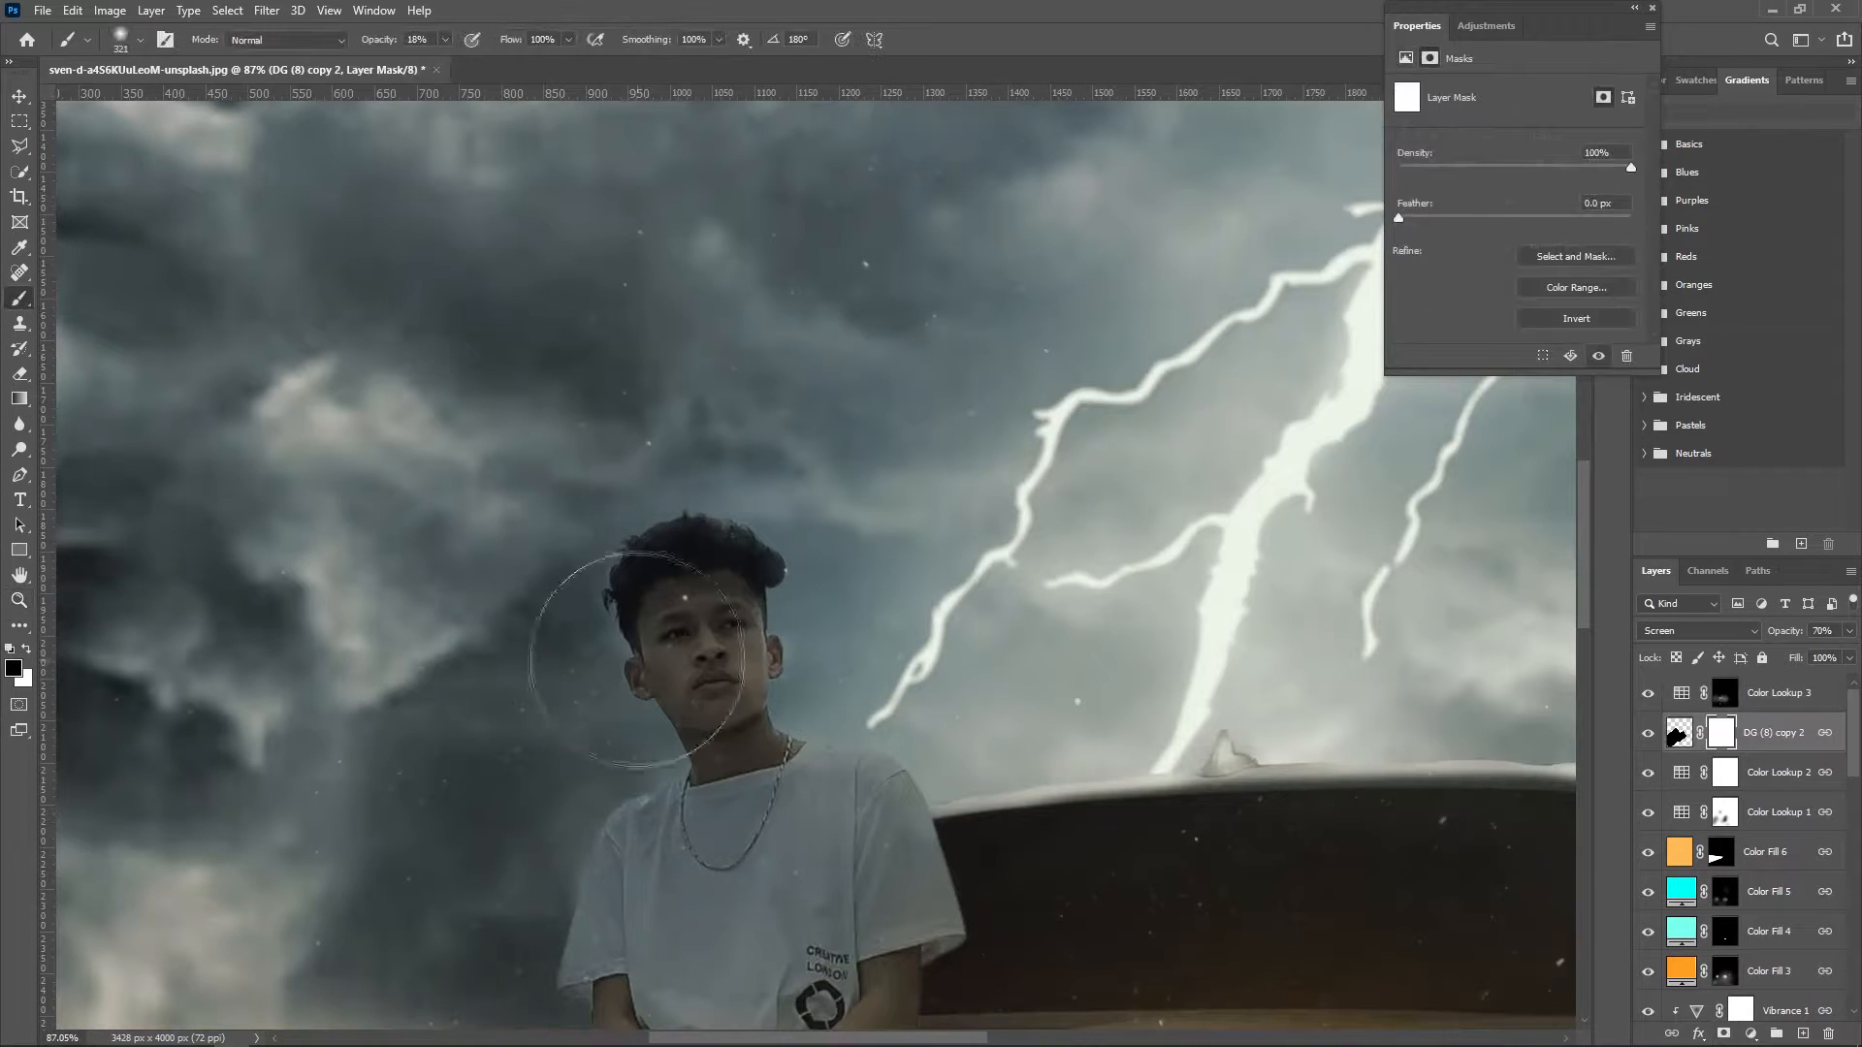
left_click_drag(384, 42, 467, 42)
left_click(674, 633)
left_click(11, 605)
right_click(381, 676)
left_click(429, 699)
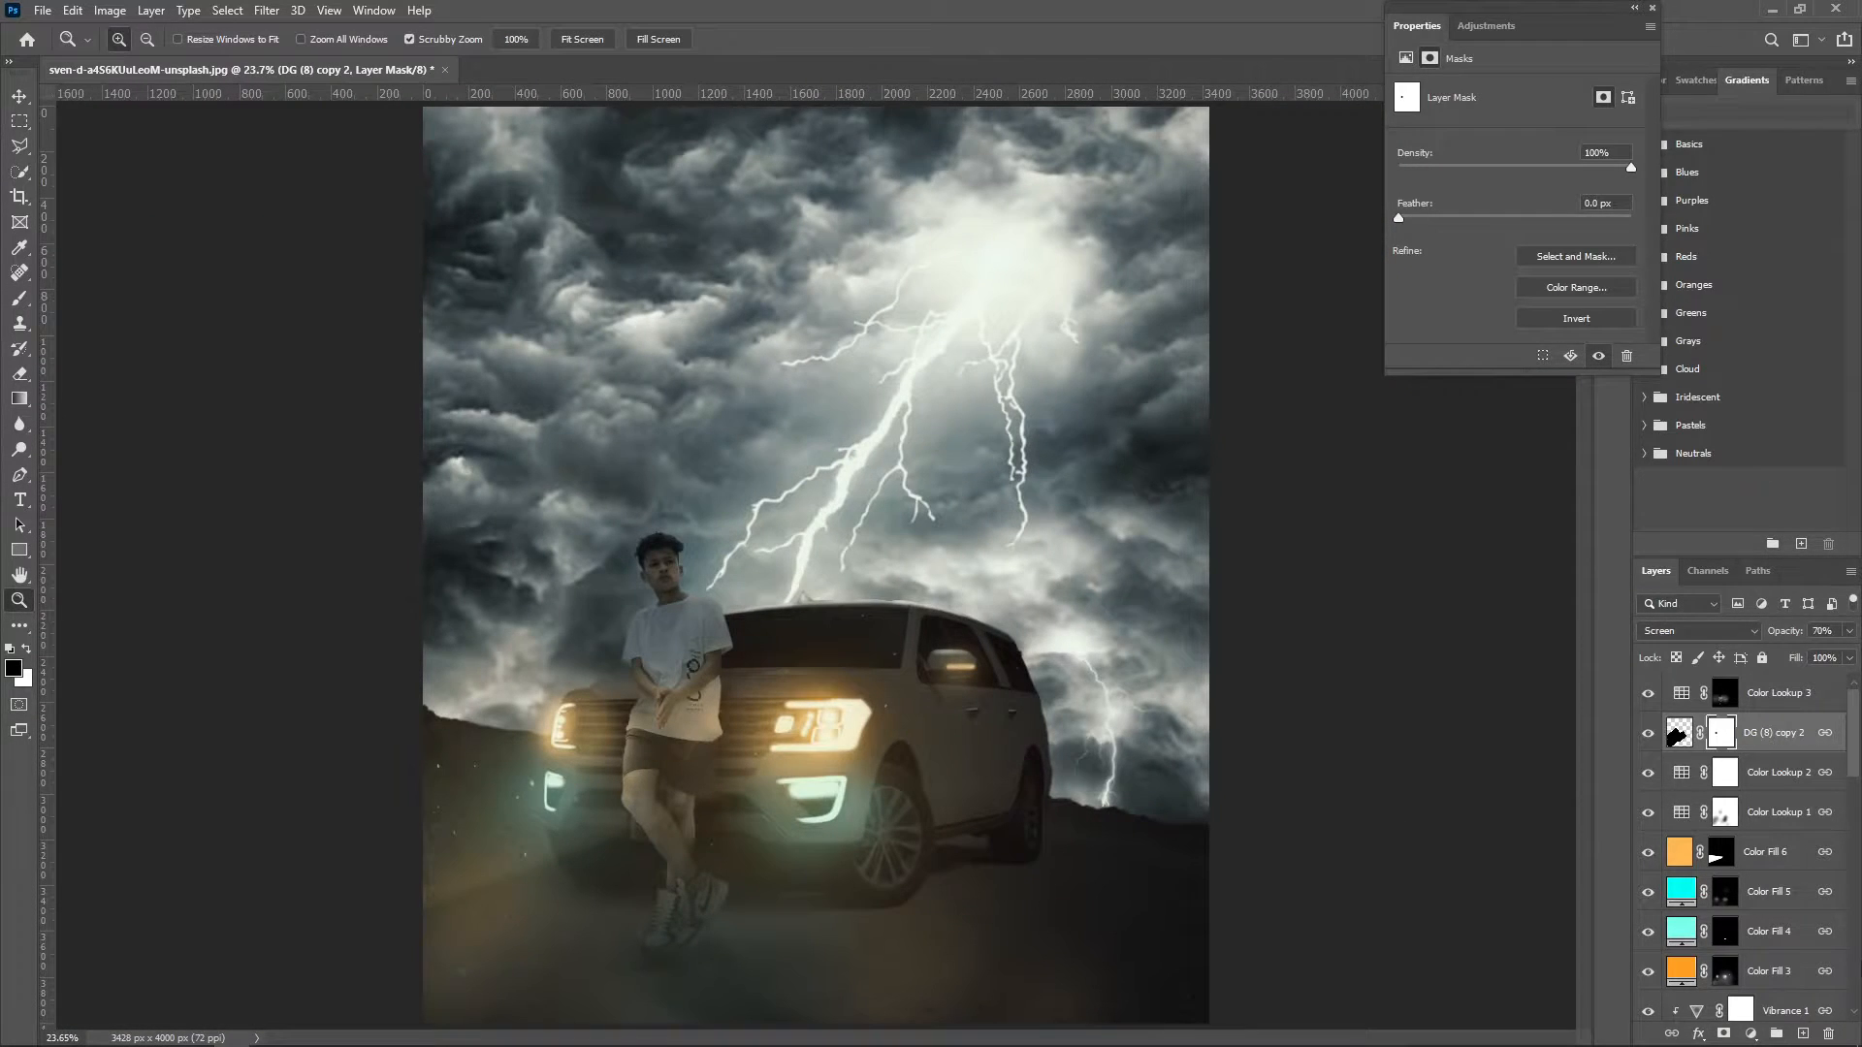
Flatten all layers of the composite into a single background layer.
left_click(1751, 851)
right_click(1751, 852)
left_click(1694, 626)
Open the Camera Raw filter and set the temperature to -9 and the tint to +7.
left_click(266, 11)
left_click(338, 130)
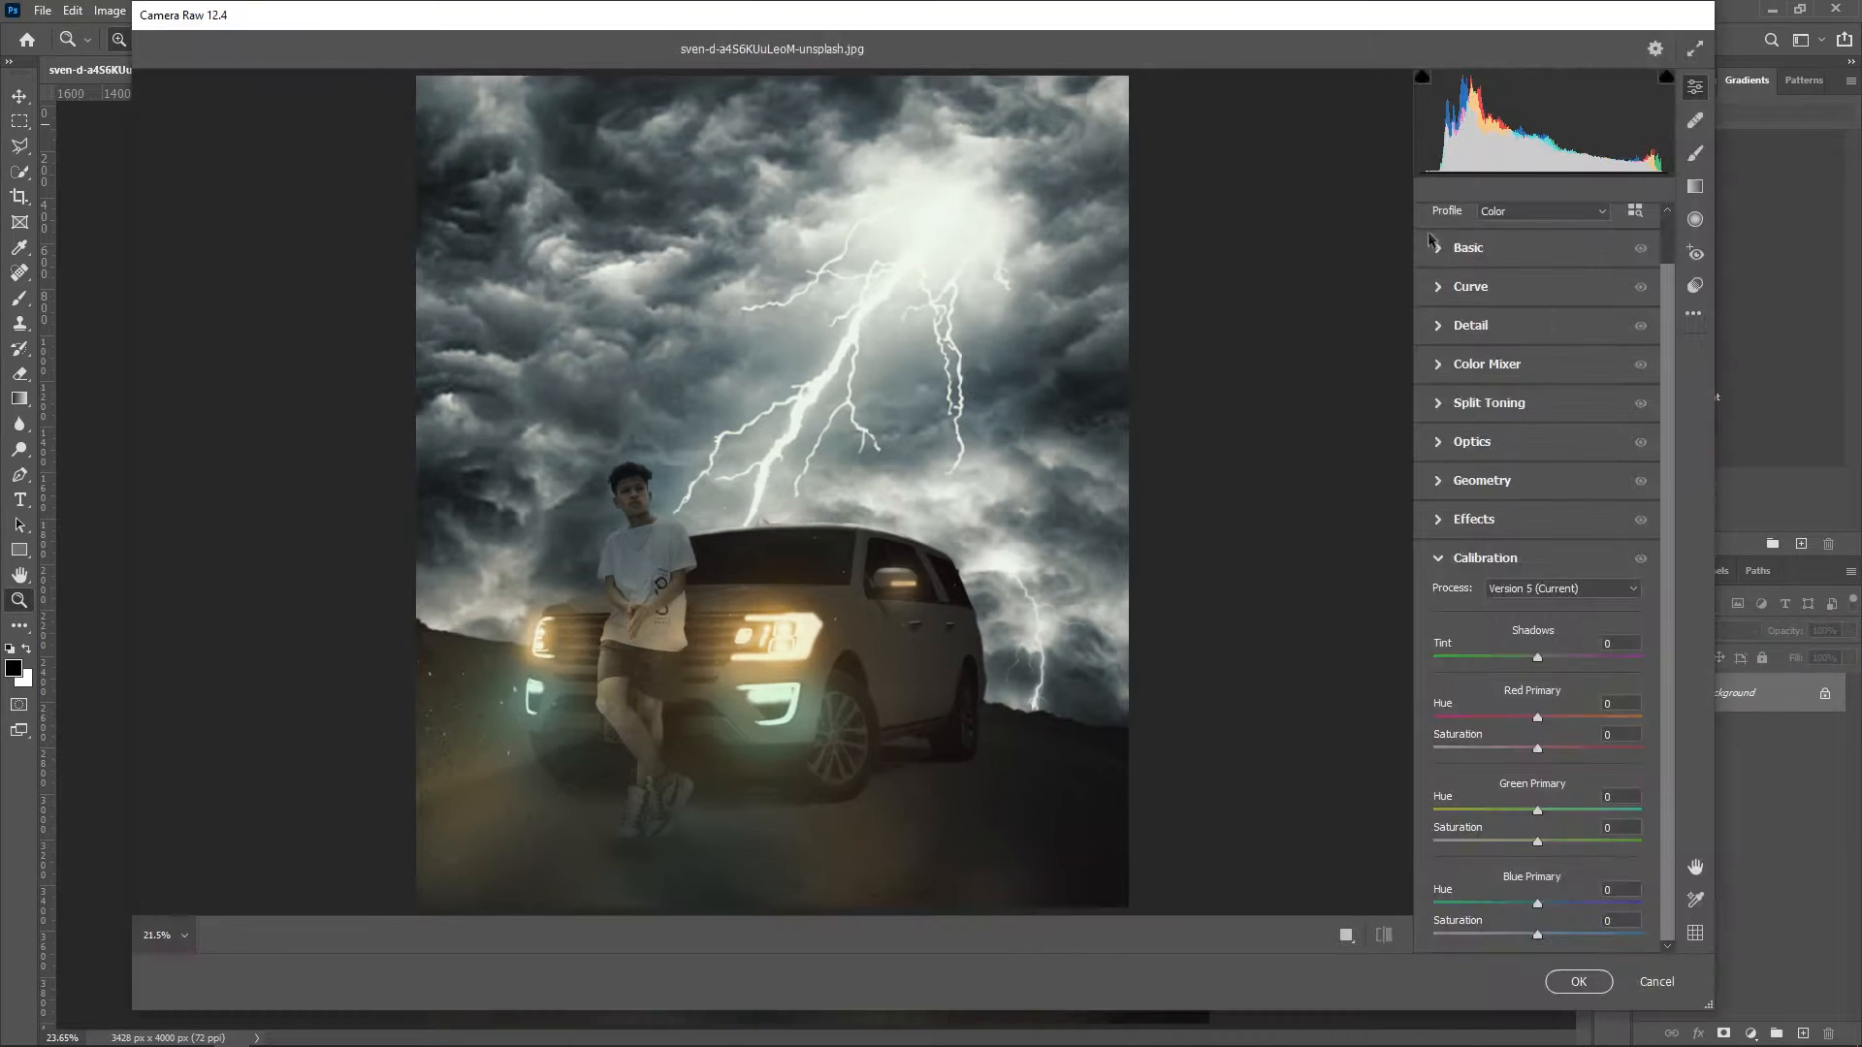
left_click(1449, 247)
left_click_drag(1537, 376, 1528, 376)
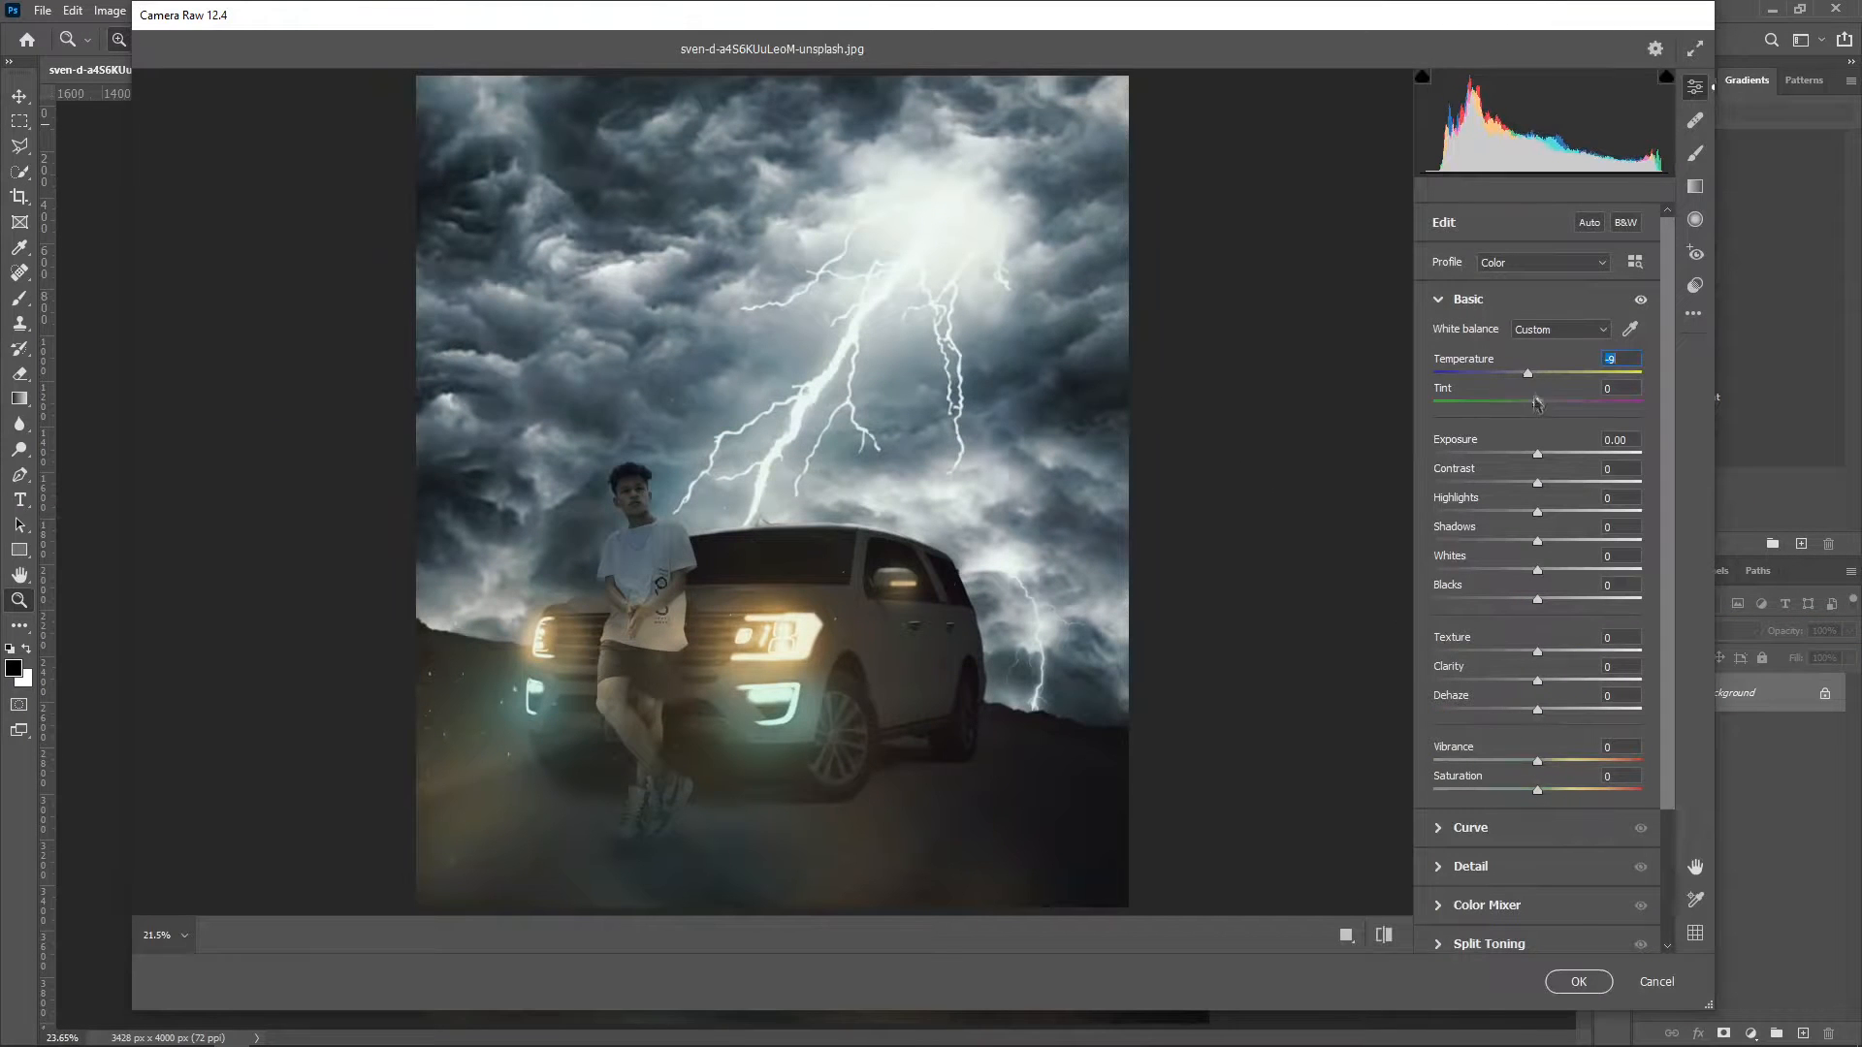
Set Camera Raw's shadows to -11, texture to +10, clarity to +13 and vibrance to +9.
left_click_drag(1535, 455, 1525, 543)
double_click(1512, 514)
left_click(1548, 654)
left_click_drag(1537, 680, 1551, 681)
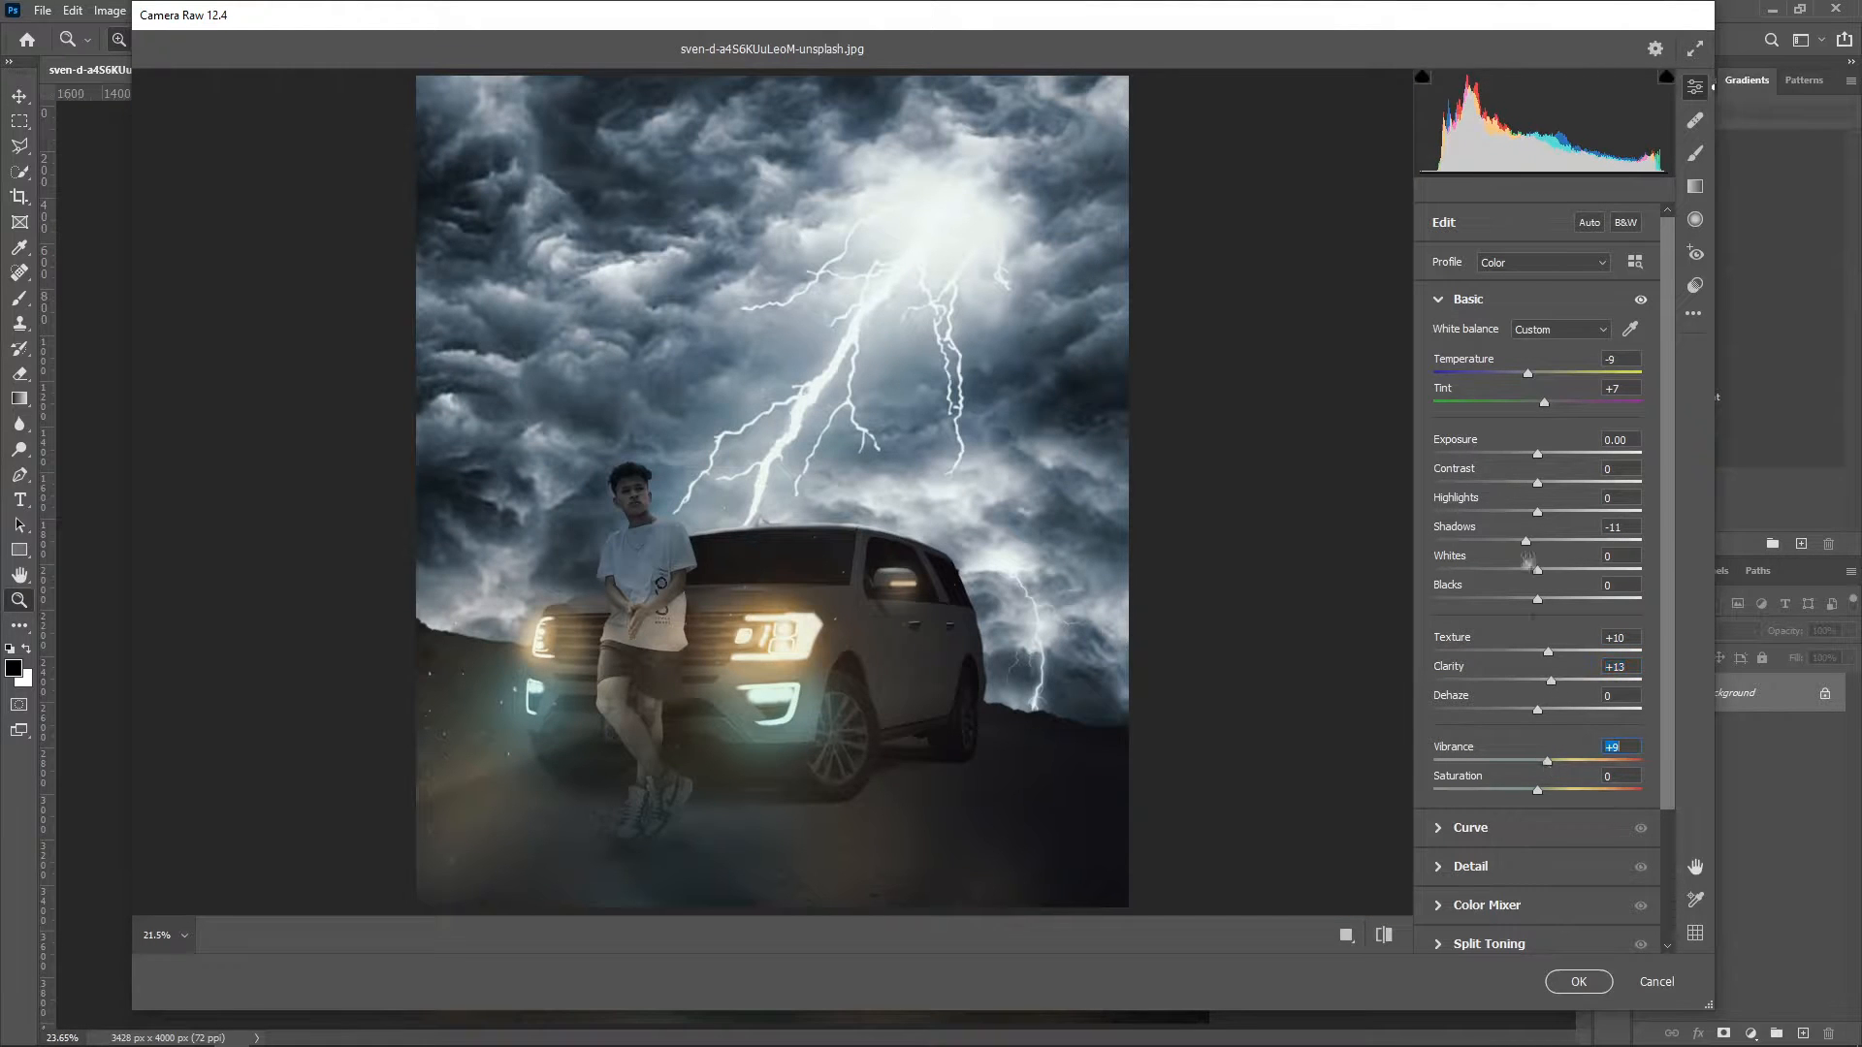
left_click_drag(1546, 487, 1537, 502)
Set the curve's highlights to +9 and lights to -11, and set the optics vignette to -30.
left_click(1442, 829)
mouse_move(1536, 690)
left_mouse_down()
mouse_move(1562, 696)
mouse_move(1524, 697)
mouse_move(1550, 669)
left_mouse_up()
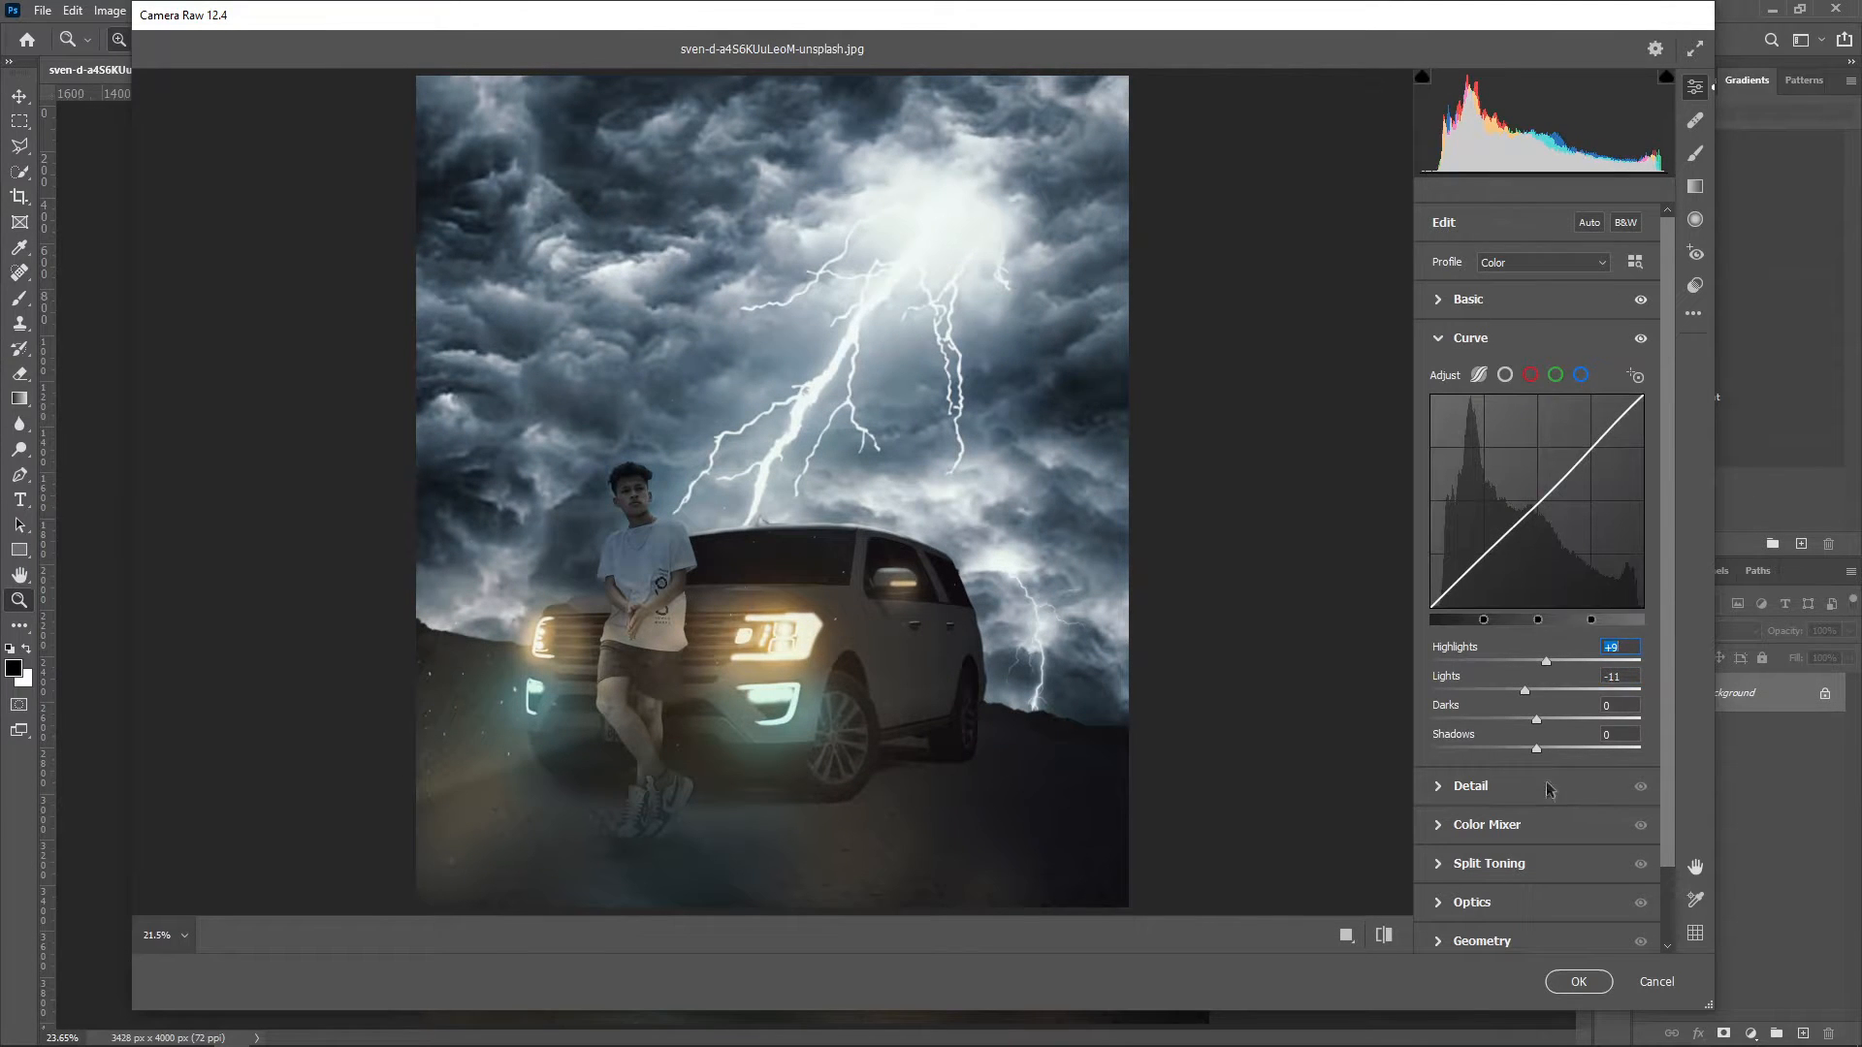
scroll(1559, 851, "down", 2)
left_click(1558, 851)
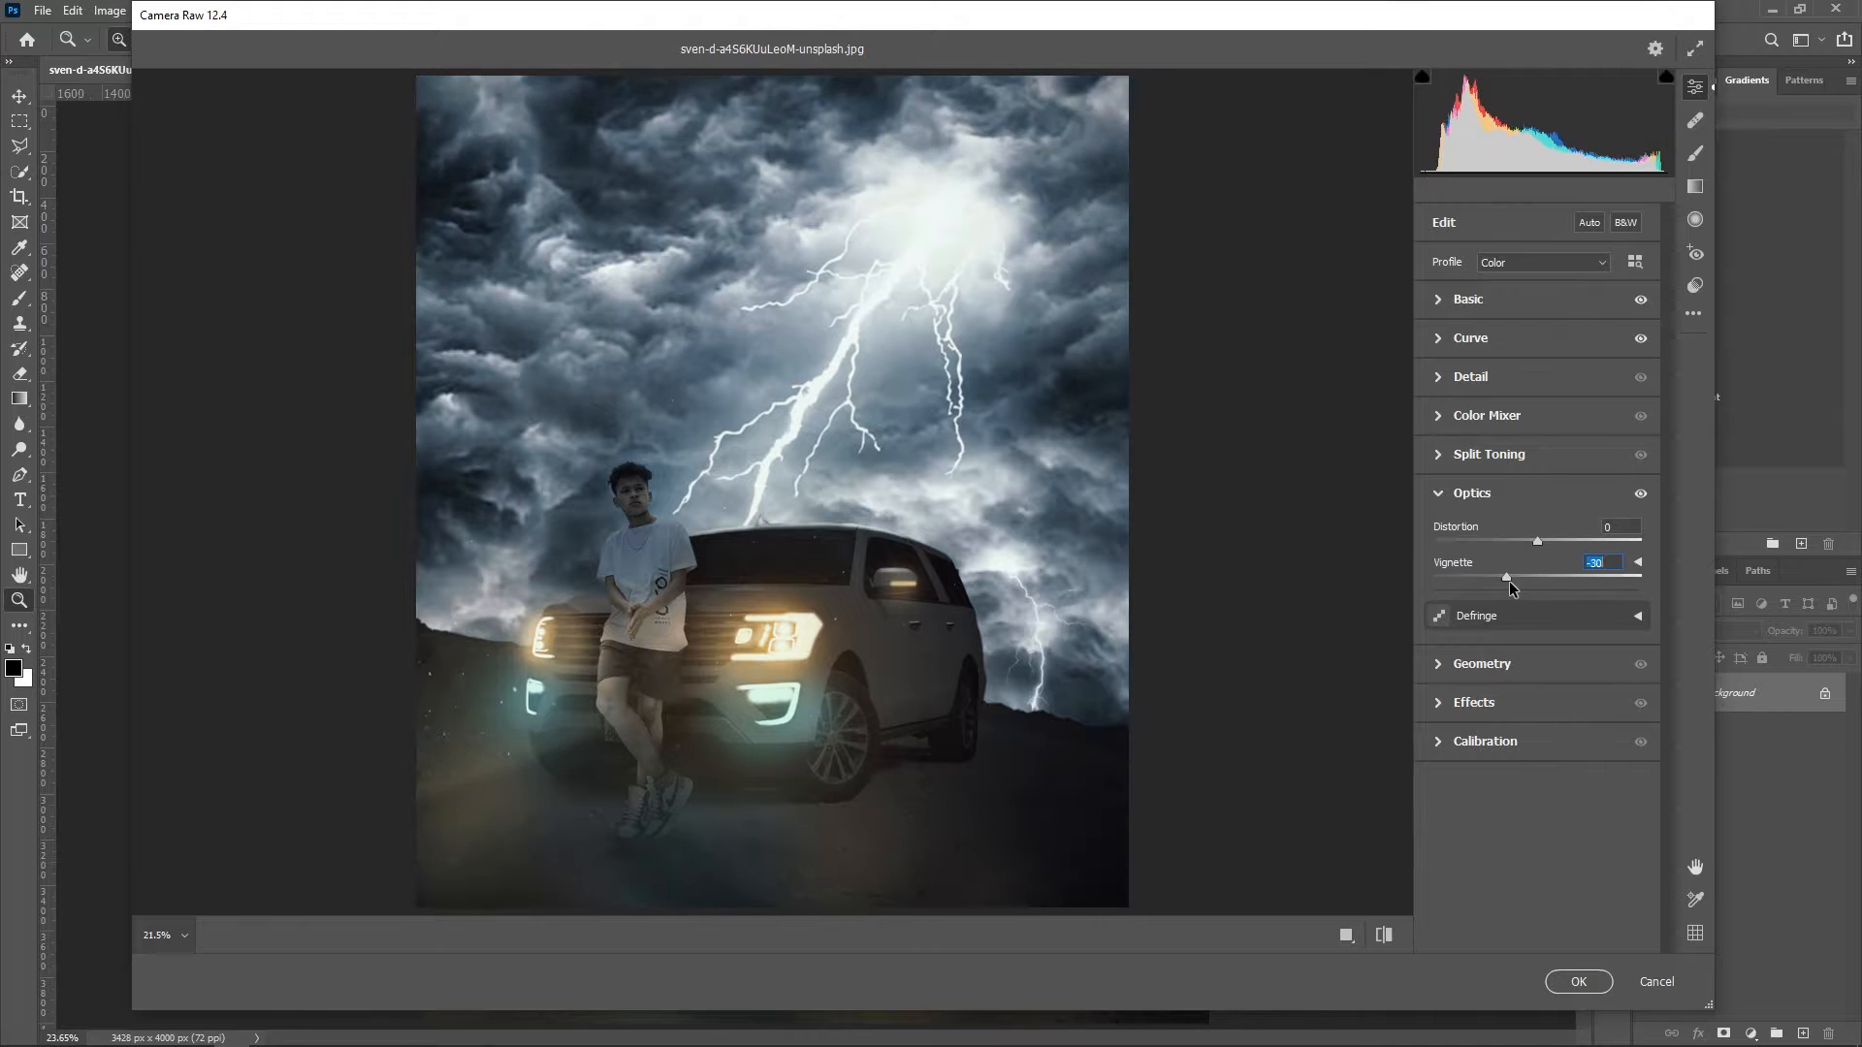
Set the effects vignetting to -6 and the Color Mixer saturation to oranges +46, yellows +36, aquas +40 and blues +30.
left_click(1470, 686)
left_click_drag(1538, 653, 1533, 659)
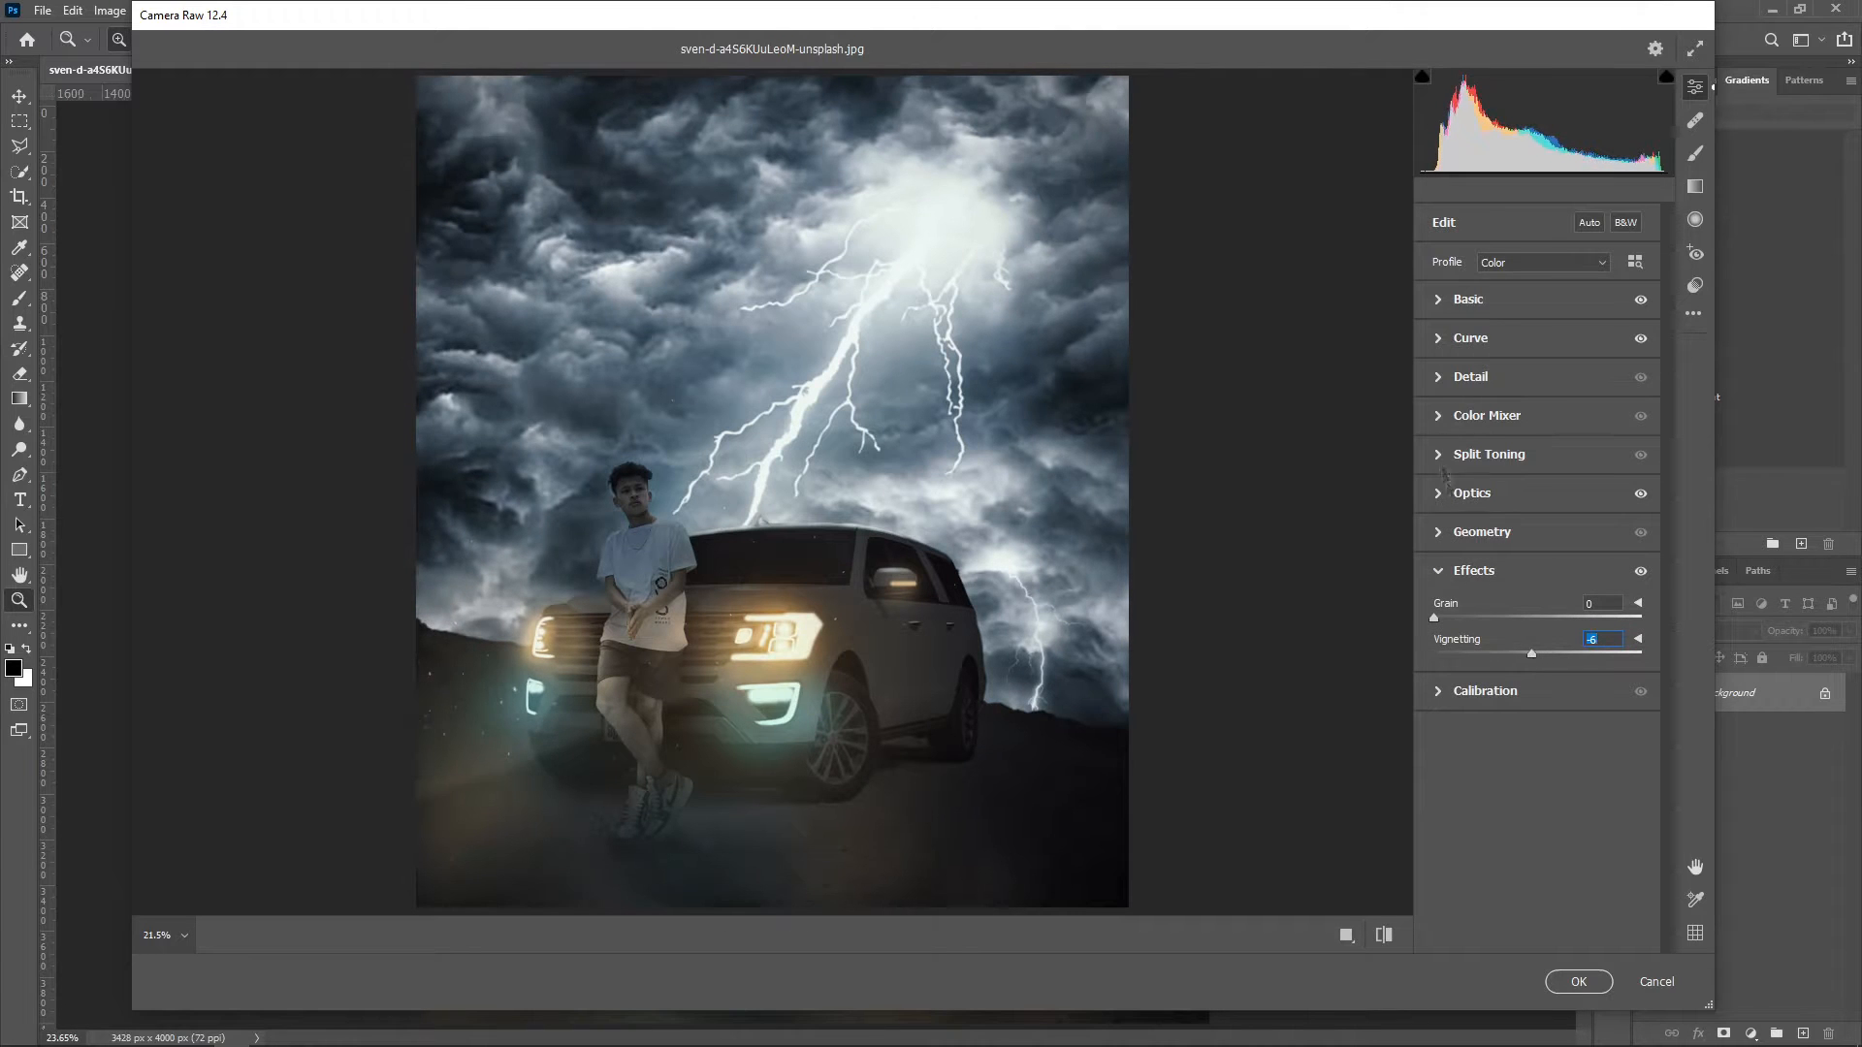
left_click(1476, 415)
left_click_drag(1537, 765, 1584, 768)
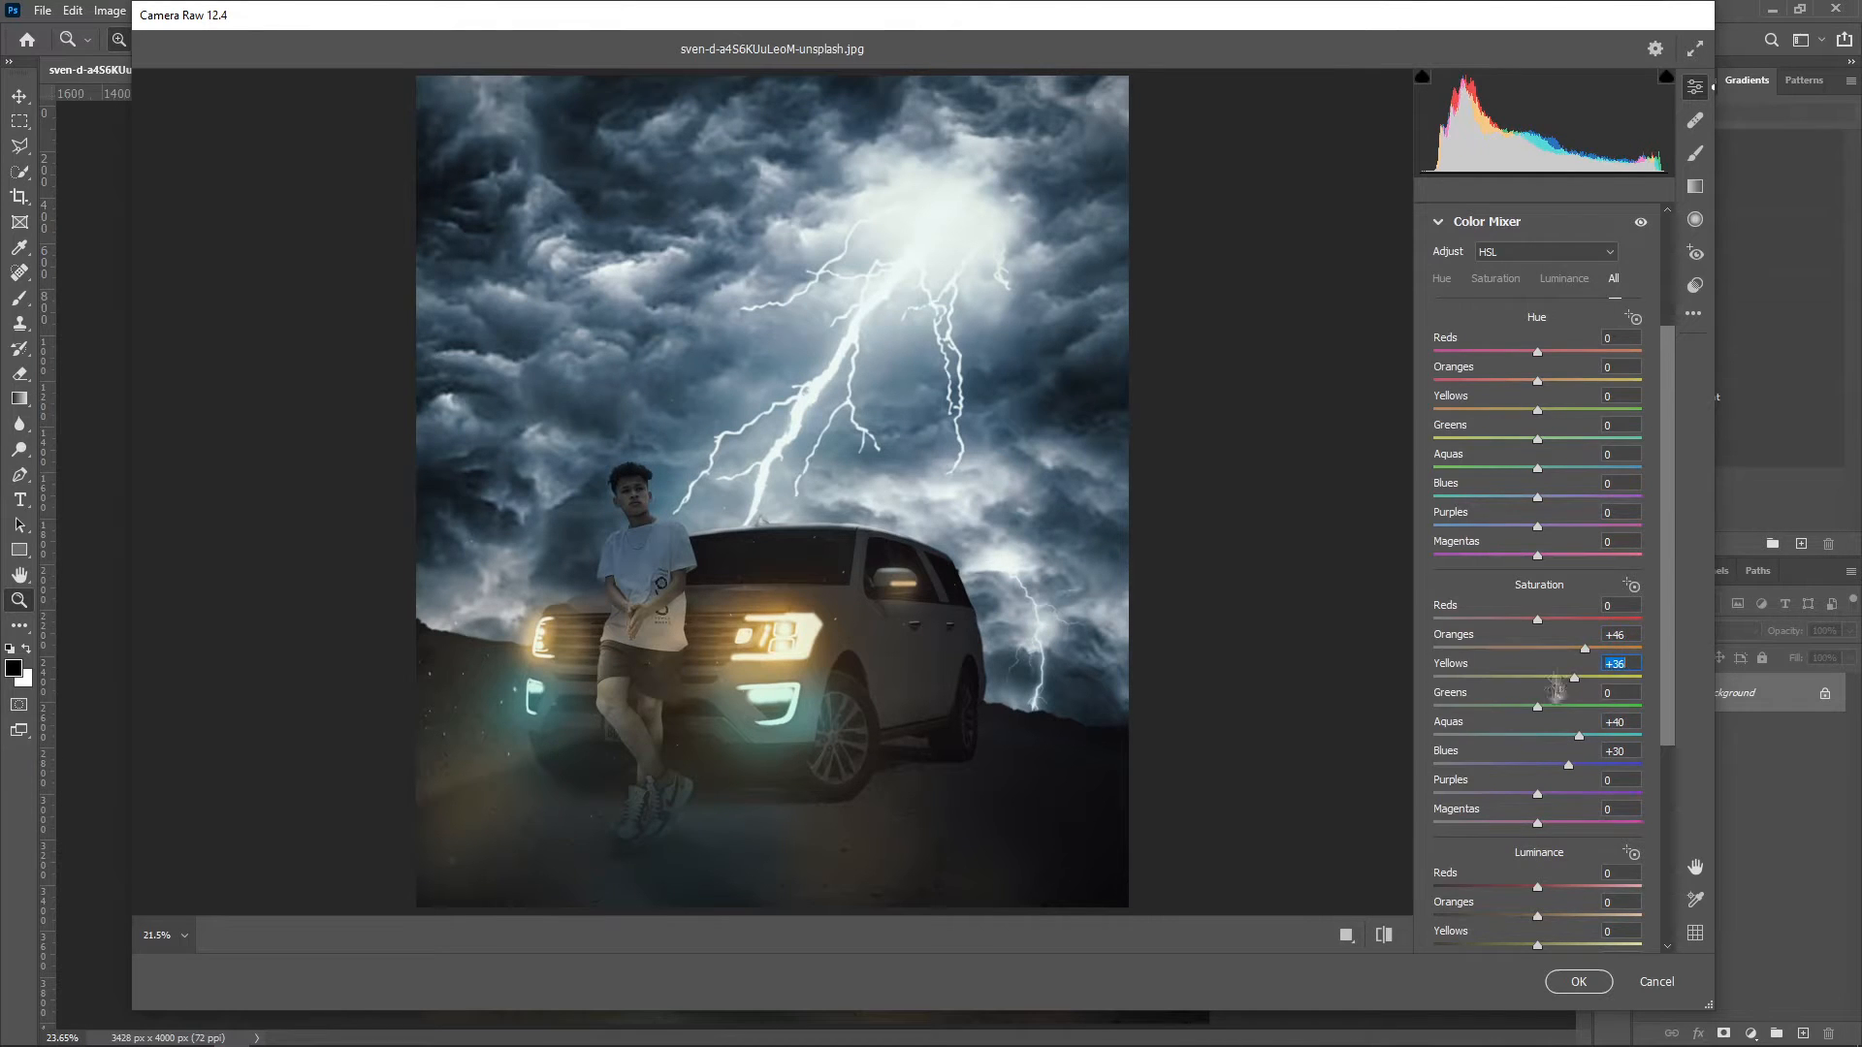
Adjust the Split Toning hue and saturation for the highlights and shadows, and apply the Camera Raw filter.
scroll(1556, 688, "down", 5)
left_click(1470, 781)
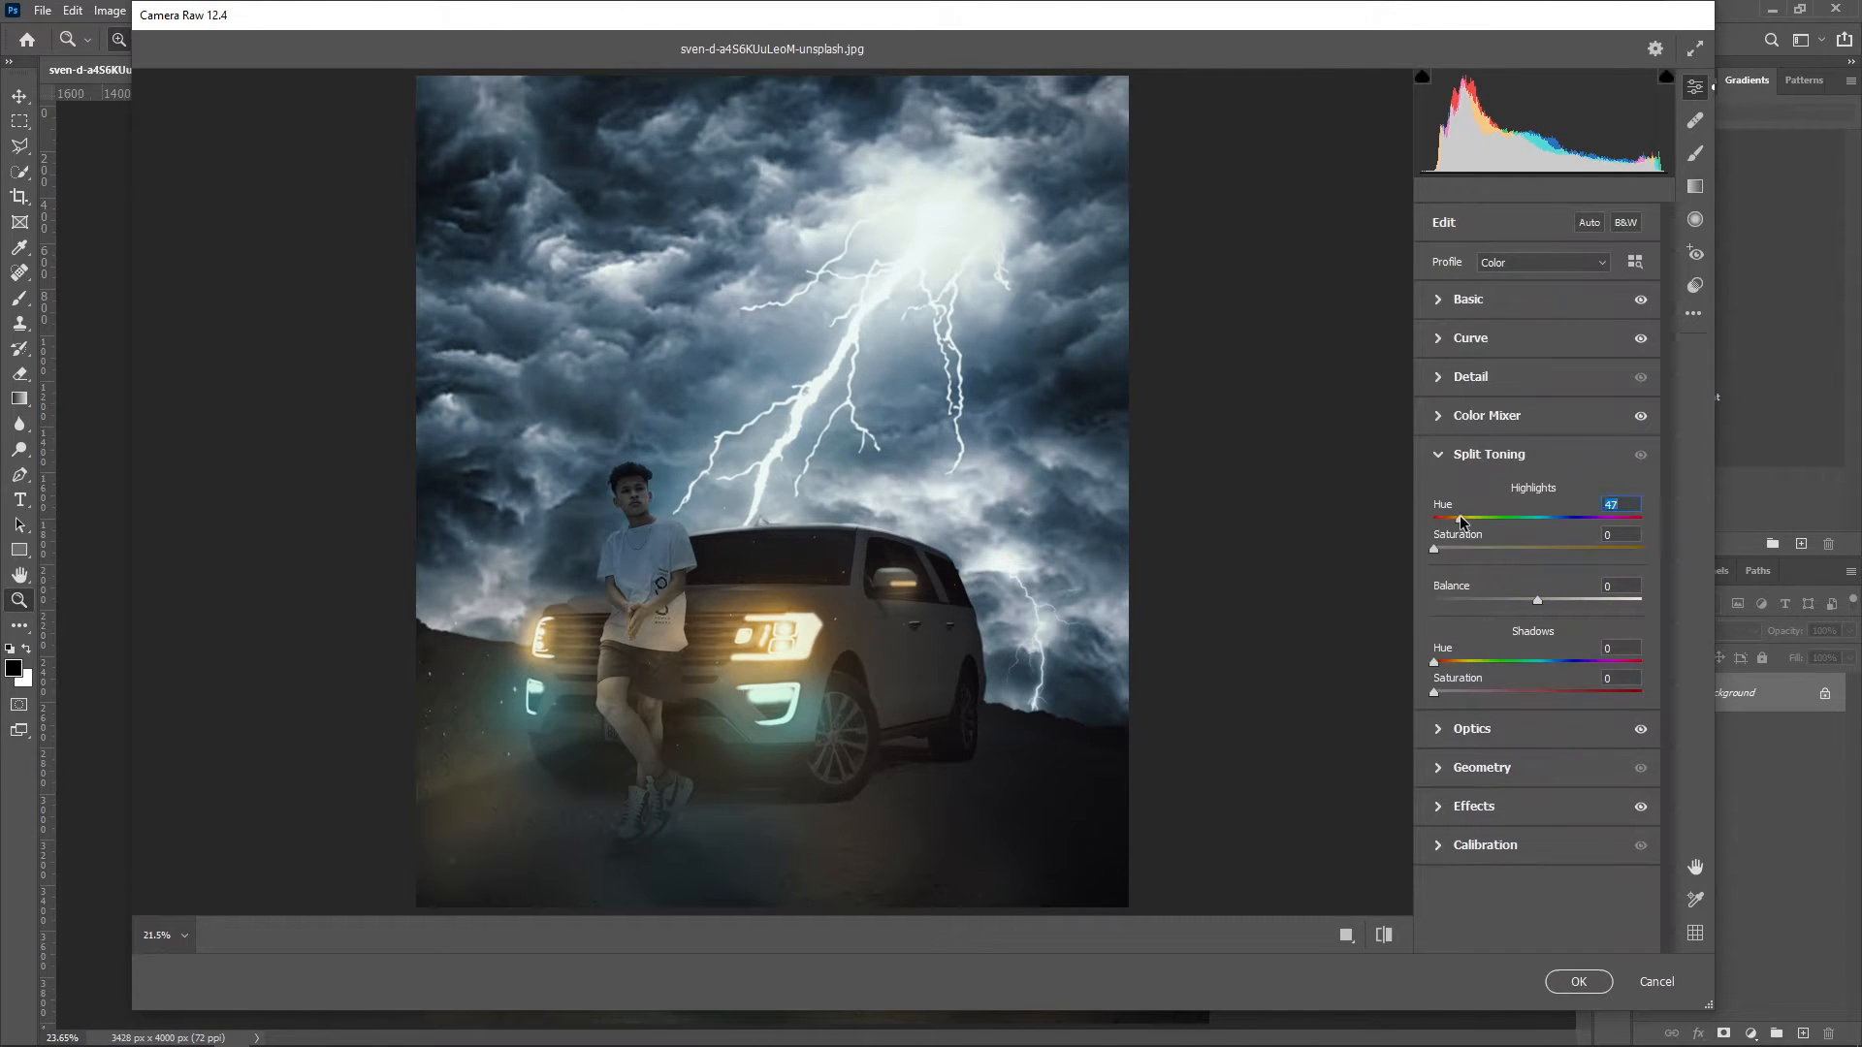
left_click_drag(1553, 667, 1557, 665)
left_click_drag(1434, 692, 1445, 696)
left_click_drag(1461, 521, 1562, 531)
left_click(1564, 983)
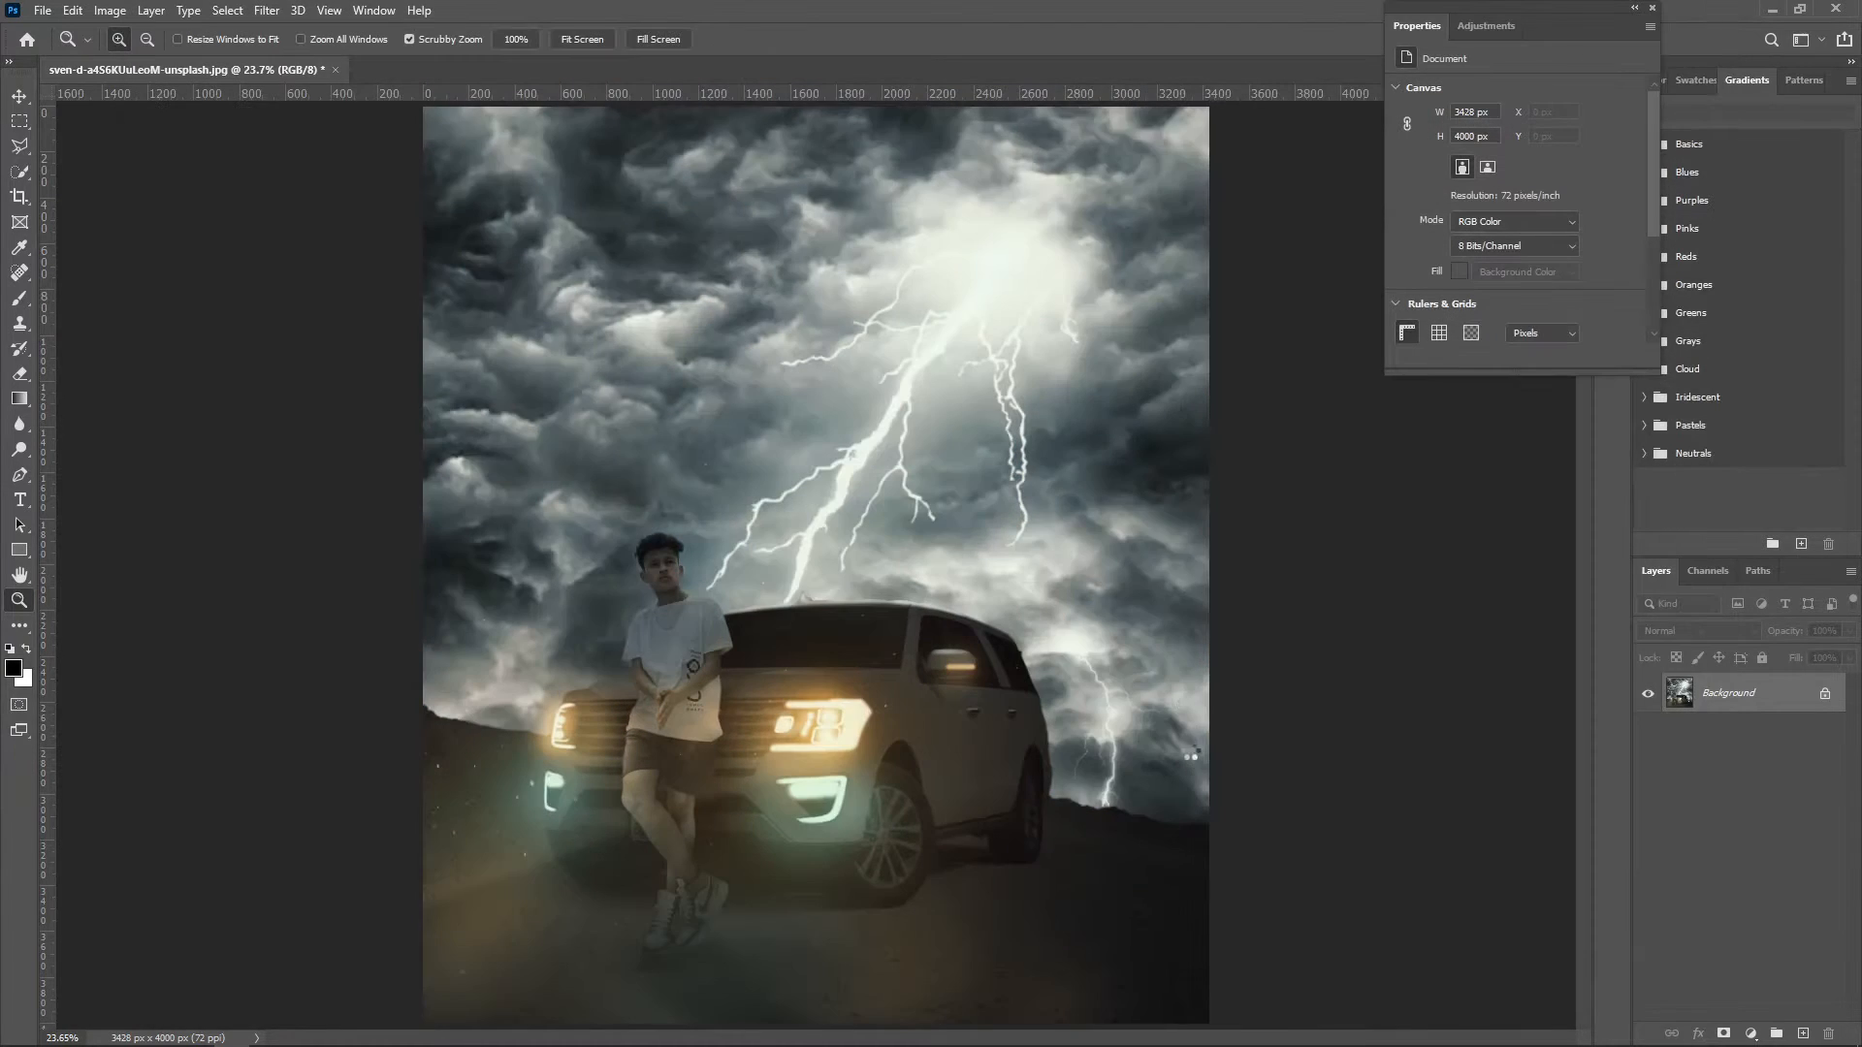
Add a Color Lookup adjustment layer above the background and set its 3DLUT file to FallColors.look.
key("ctrl+minus")
left_click(1750, 1034)
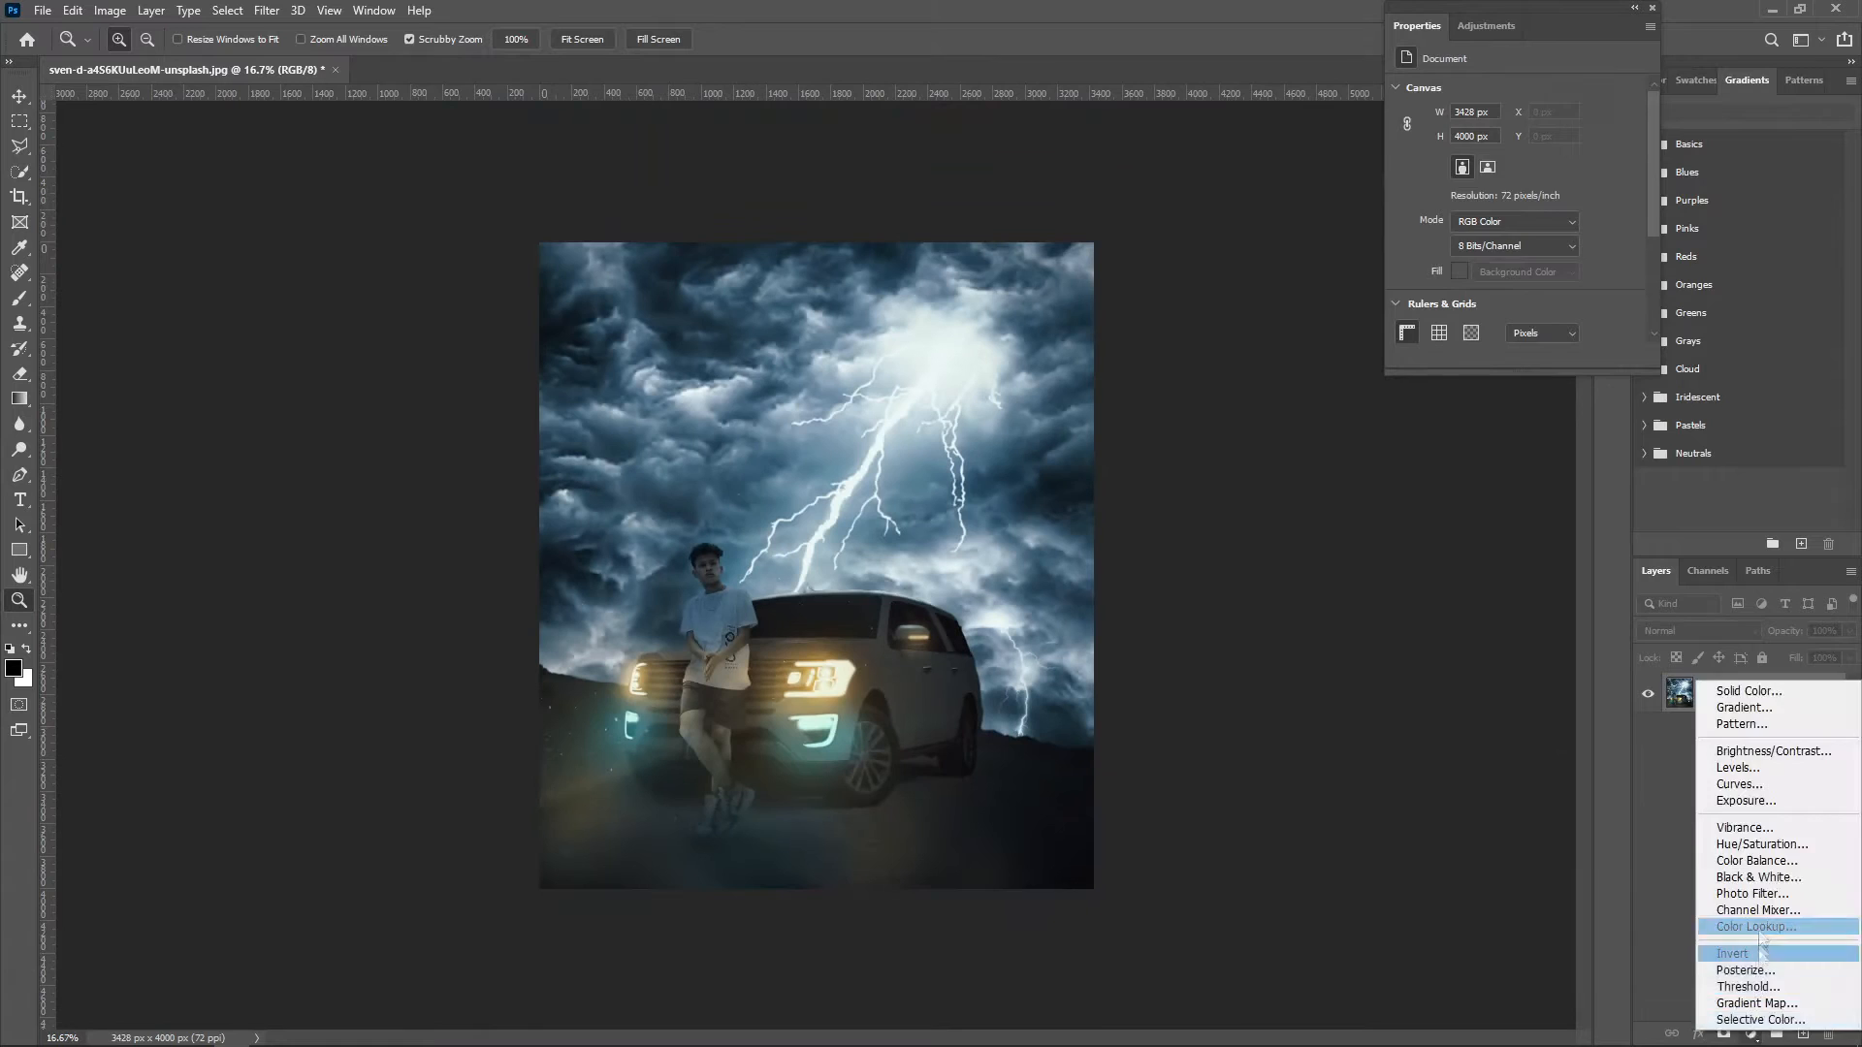
left_click(1648, 917)
left_click(1551, 92)
left_click(1540, 135)
scroll(1530, 89, "down", 5)
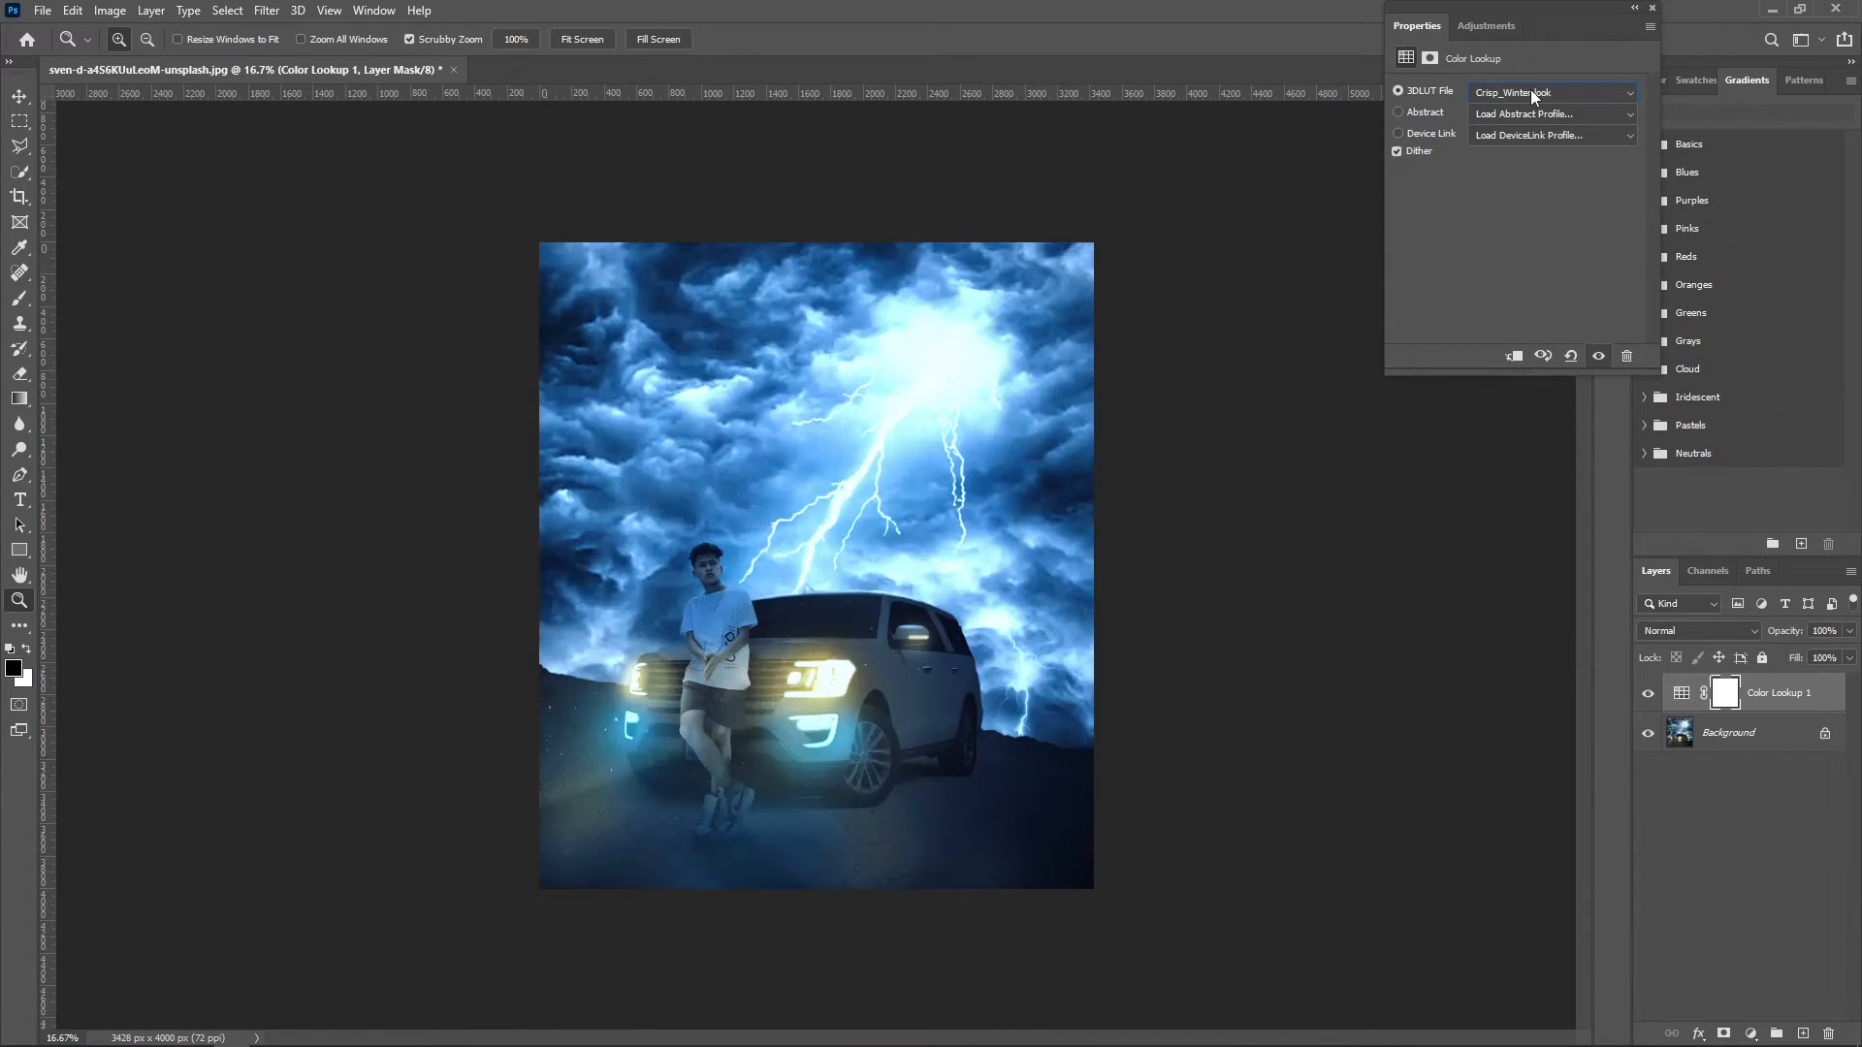
scroll(1532, 90, "down", 1)
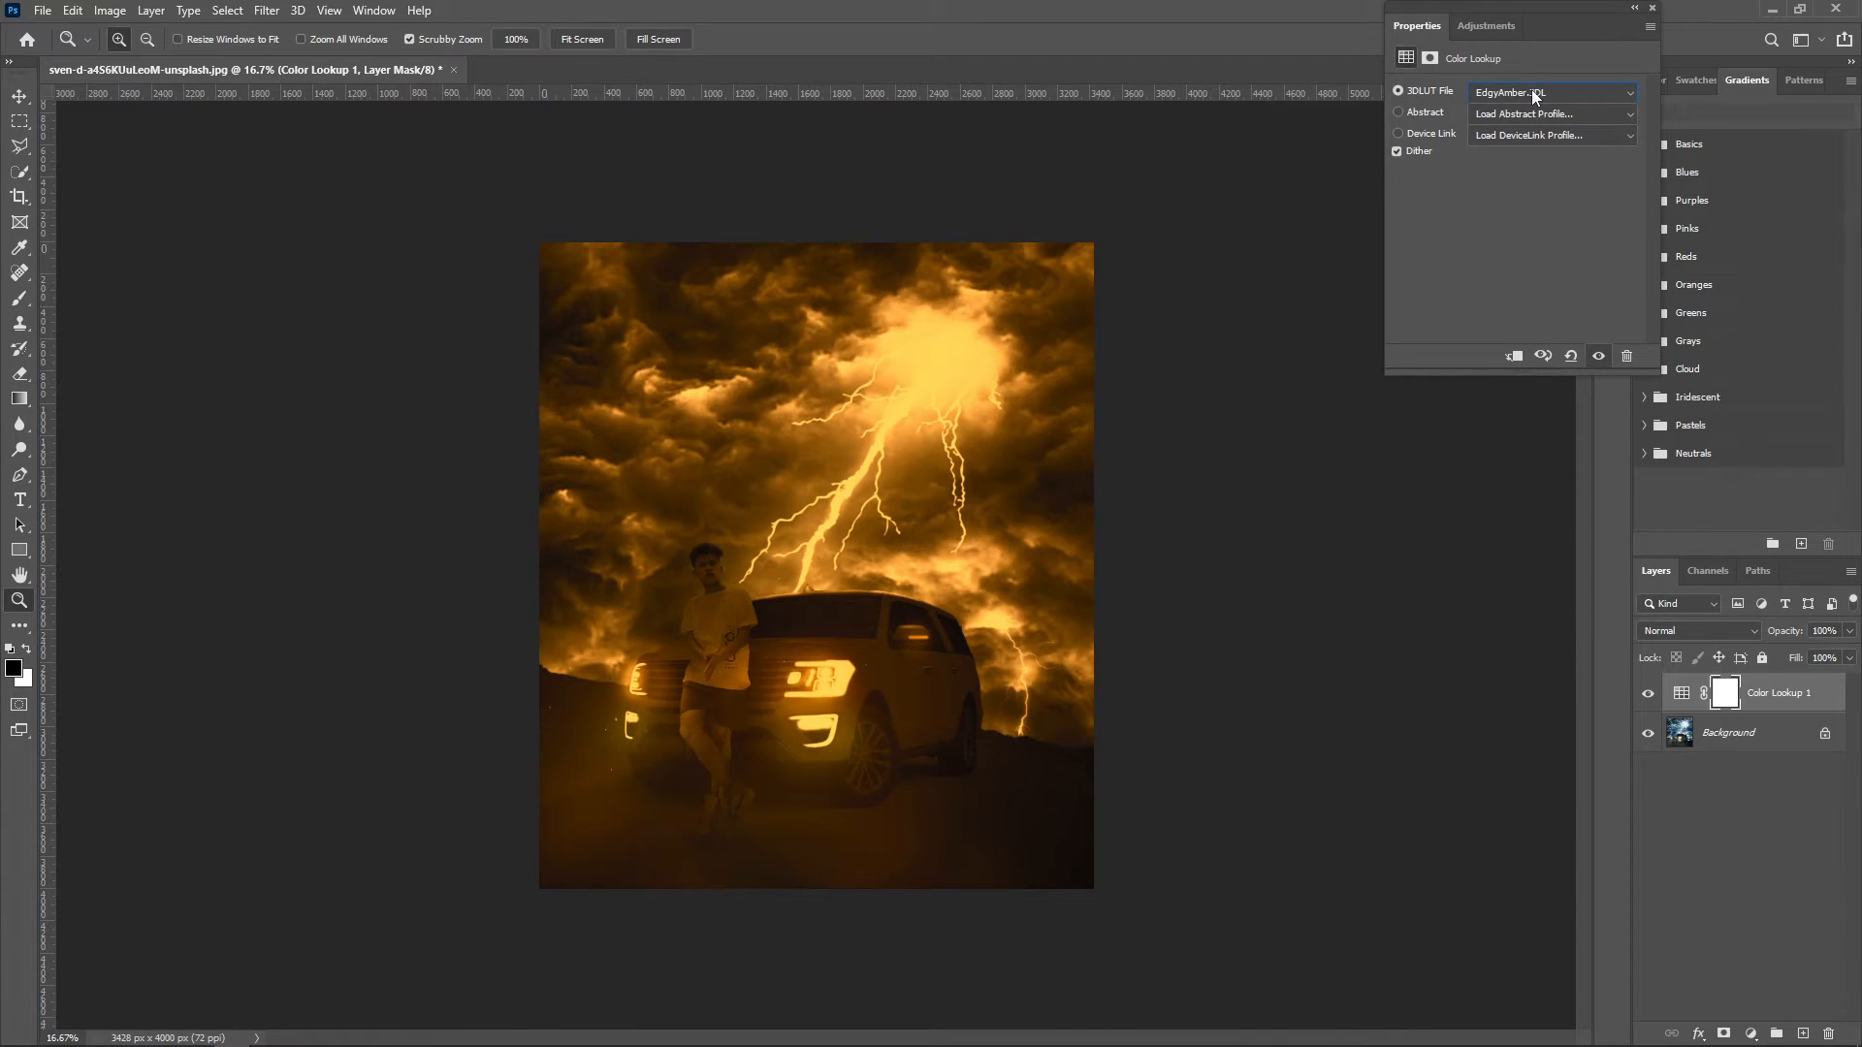
scroll(1532, 89, "down", 2)
scroll(1532, 89, "up", 1)
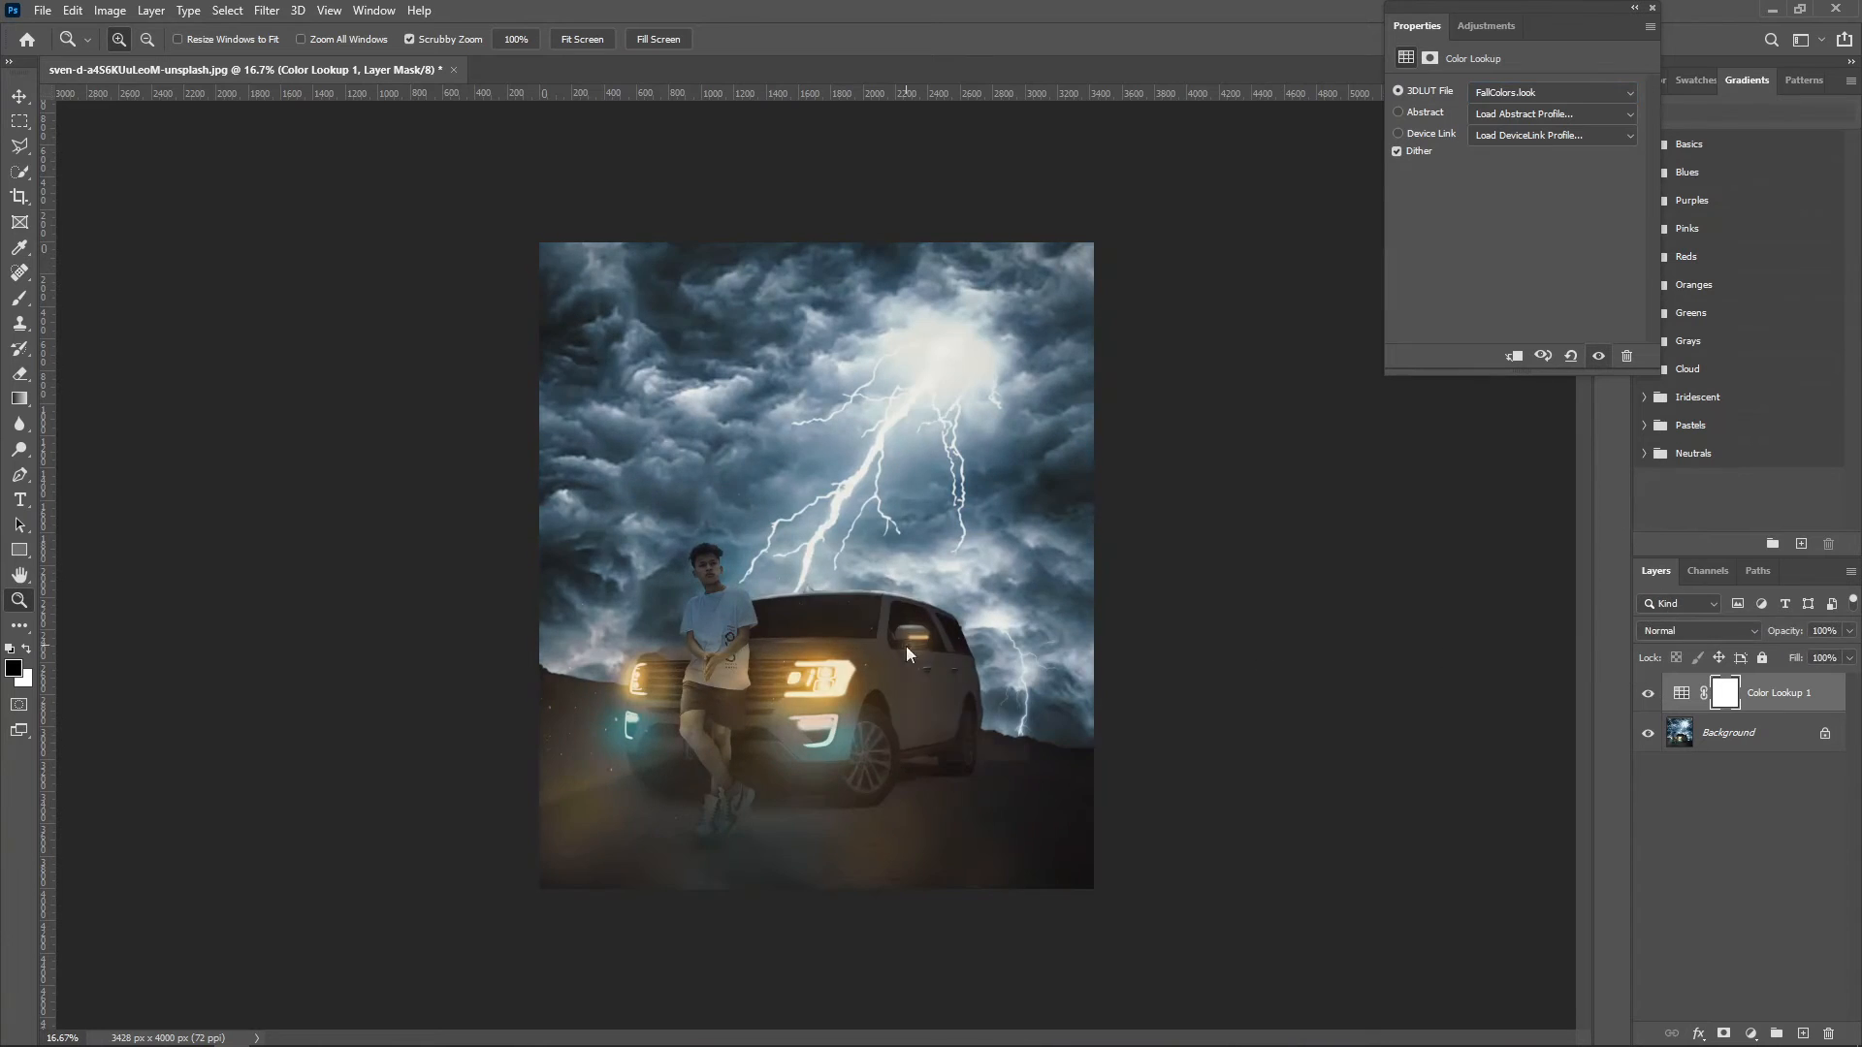